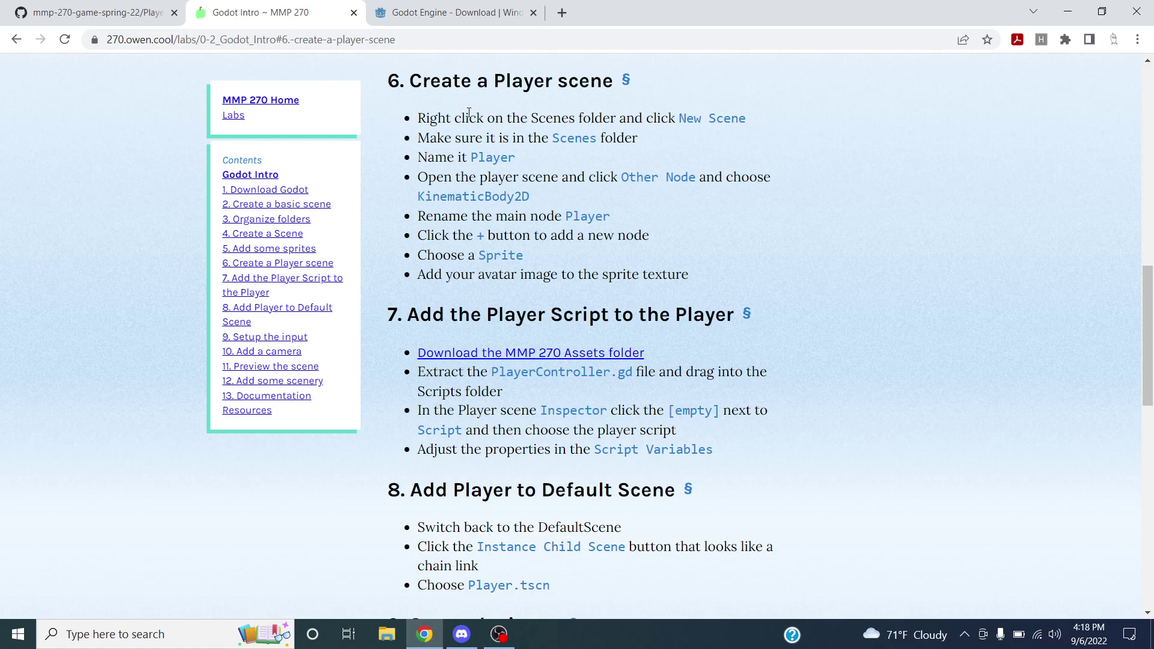
Review the step 7 player-script heading, then go to the GitHub PlayerControllerSimple.gd page.
{"action": "triple_click", "coordinate": [531, 316]}
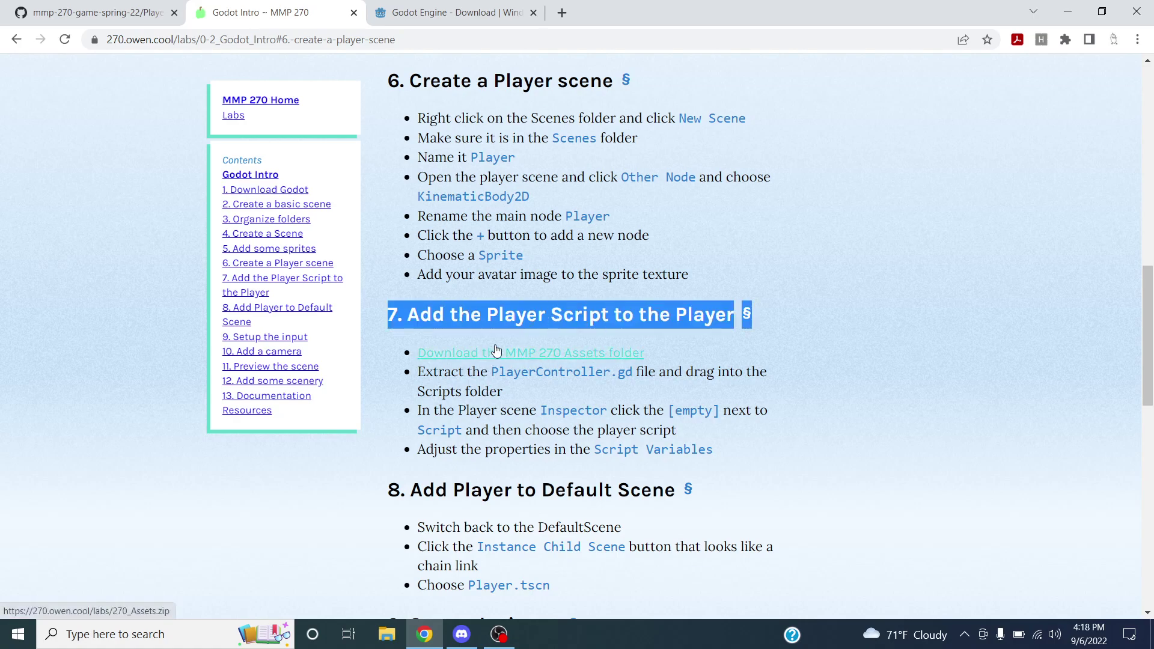
{"action": "left_click", "coordinate": [541, 298]}
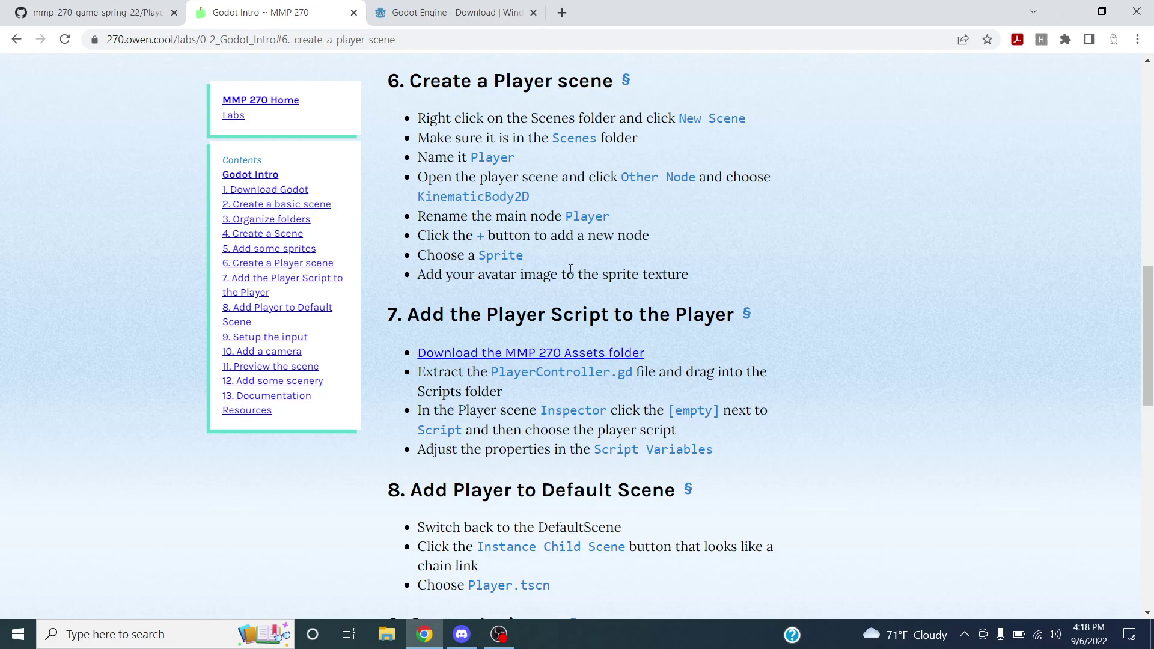
{"action": "left_click", "coordinate": [98, 13]}
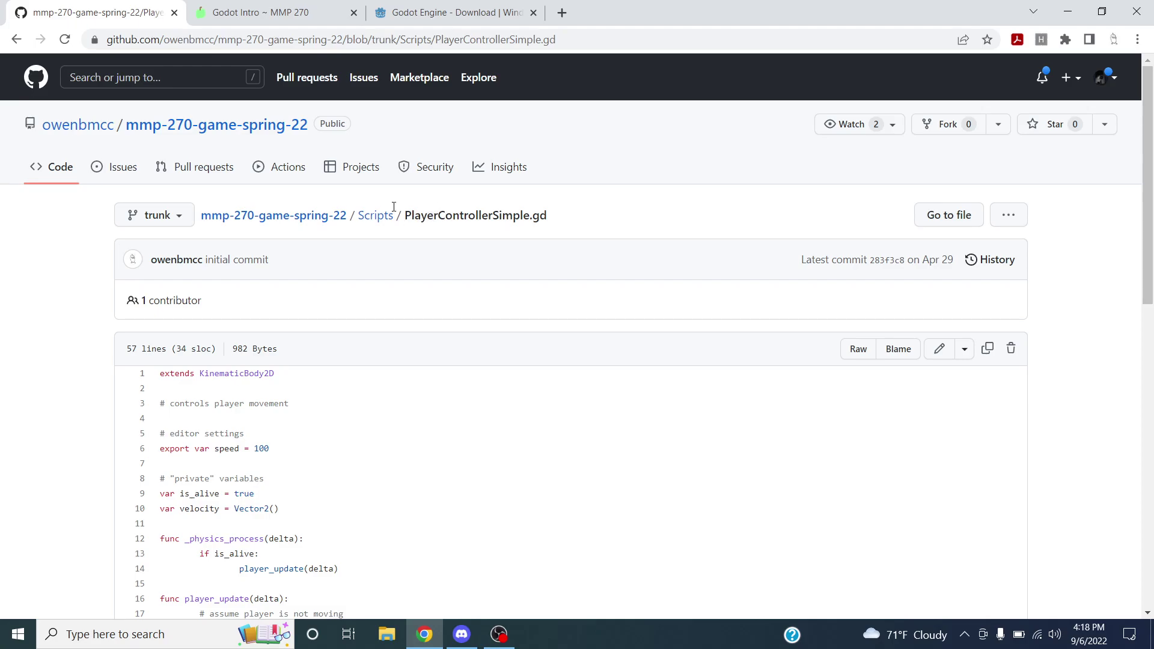
Select all the PlayerControllerSimple.gd code on GitHub and bring Discord's class call forward.
{"action": "scroll", "coordinate": [323, 258], "scroll_direction": "down", "scroll_amount": 3}
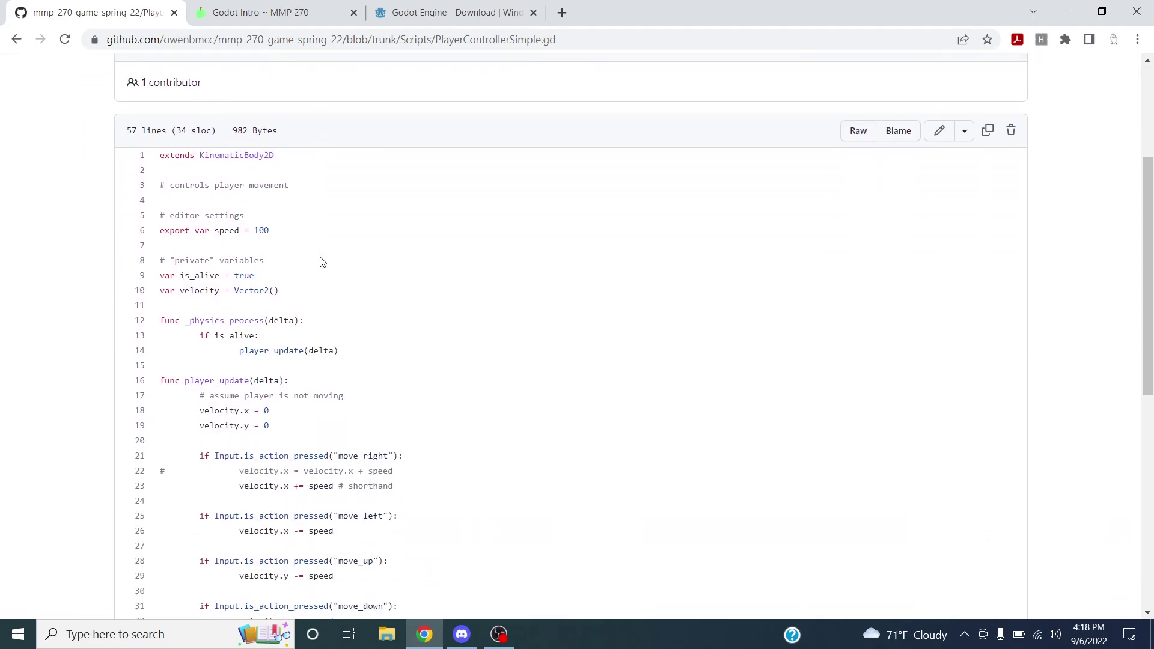
{"action": "scroll", "coordinate": [322, 261], "scroll_direction": "down", "scroll_amount": 4}
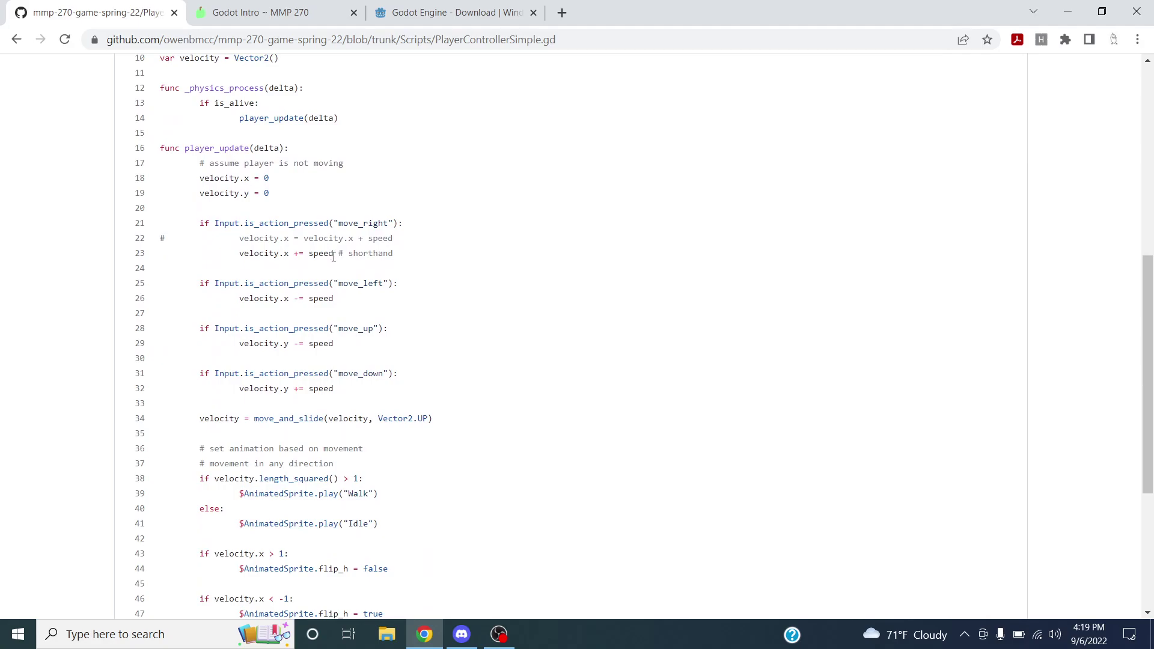
{"action": "scroll", "coordinate": [334, 256], "scroll_direction": "down", "scroll_amount": 1}
{"action": "left_click_drag", "start_coordinate": [434, 346], "coordinate": [158, 253]}
{"action": "scroll", "coordinate": [200, 161], "scroll_direction": "down", "scroll_amount": 2}
{"action": "scroll", "coordinate": [200, 161], "scroll_direction": "up", "scroll_amount": 8}
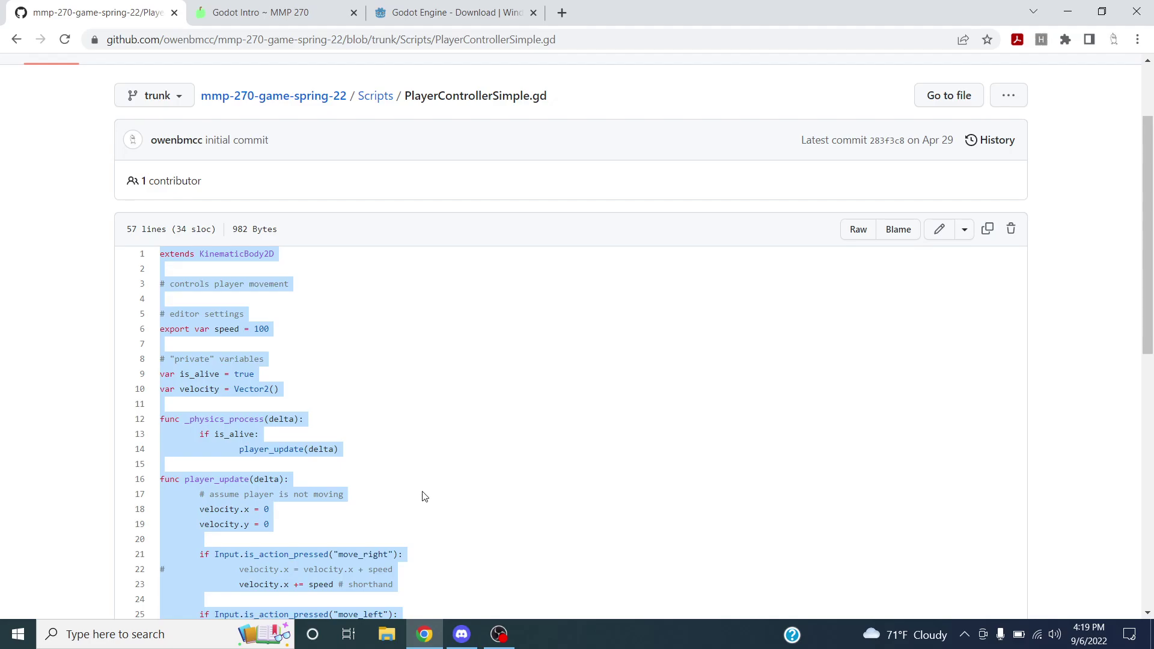
{"action": "left_click", "coordinate": [463, 632]}
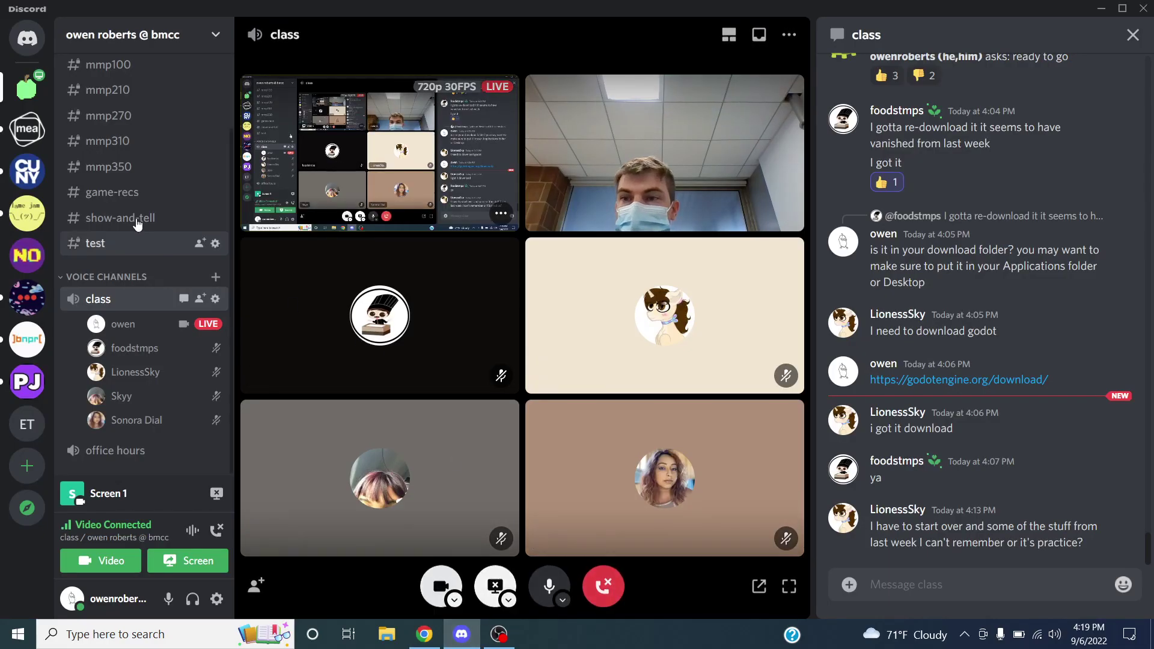
Post a note in #mmp270 saying this is the script needed for the player example.
{"action": "left_click", "coordinate": [108, 116]}
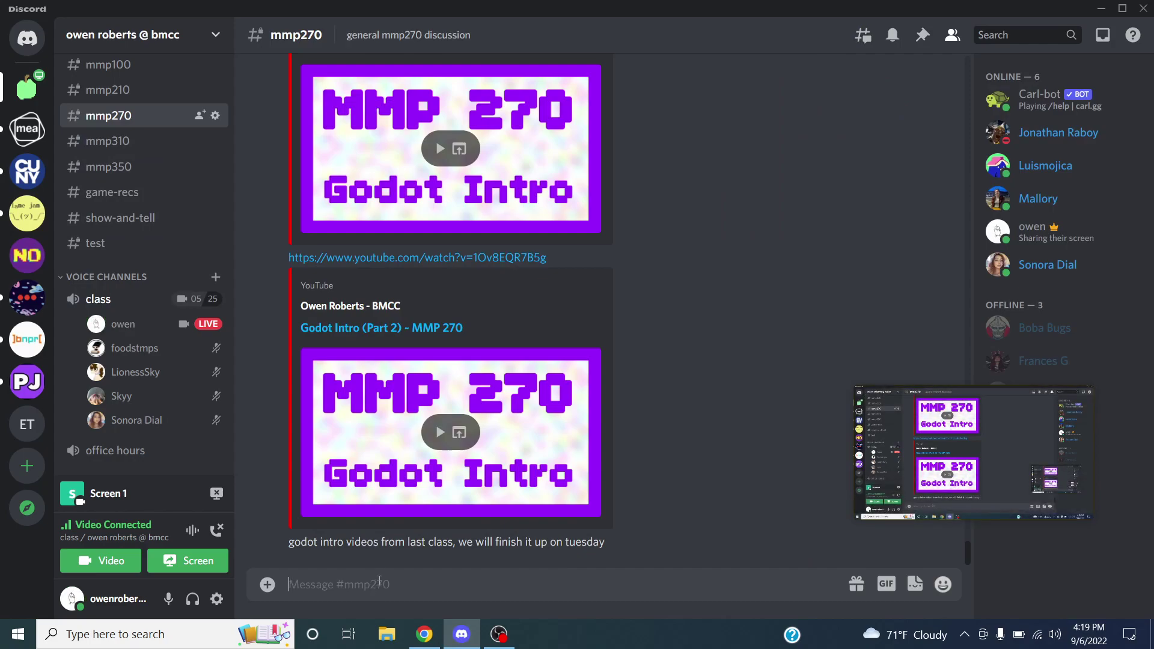
{"action": "type", "text": "this"}
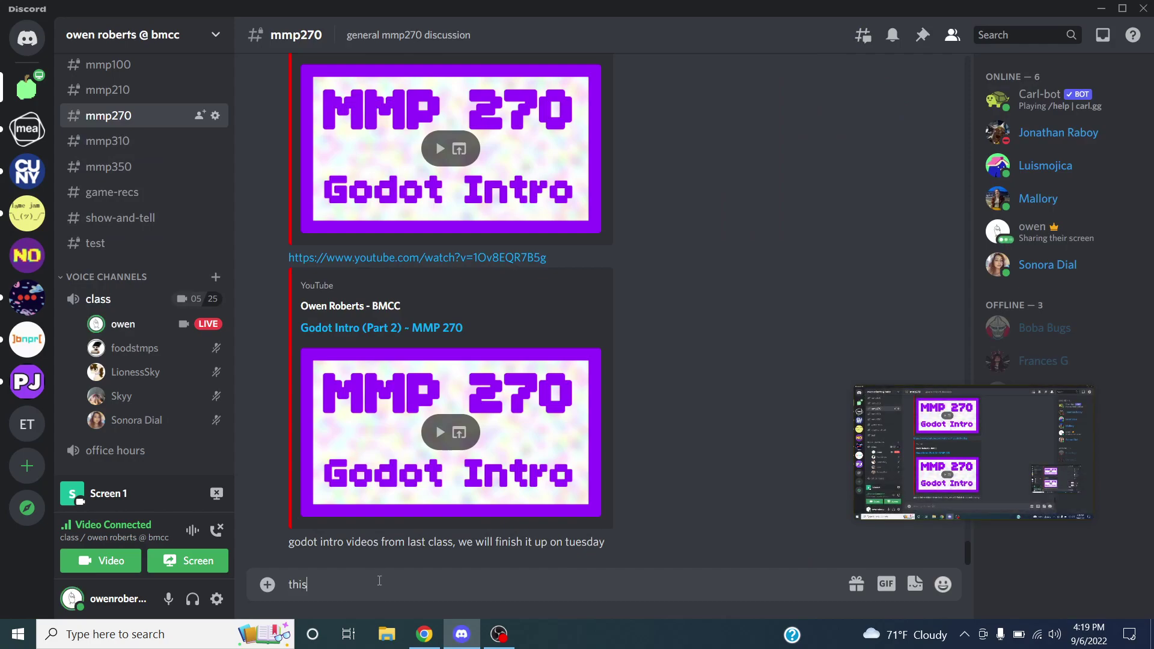
{"action": "type", "text": " is the script we need for the player"}
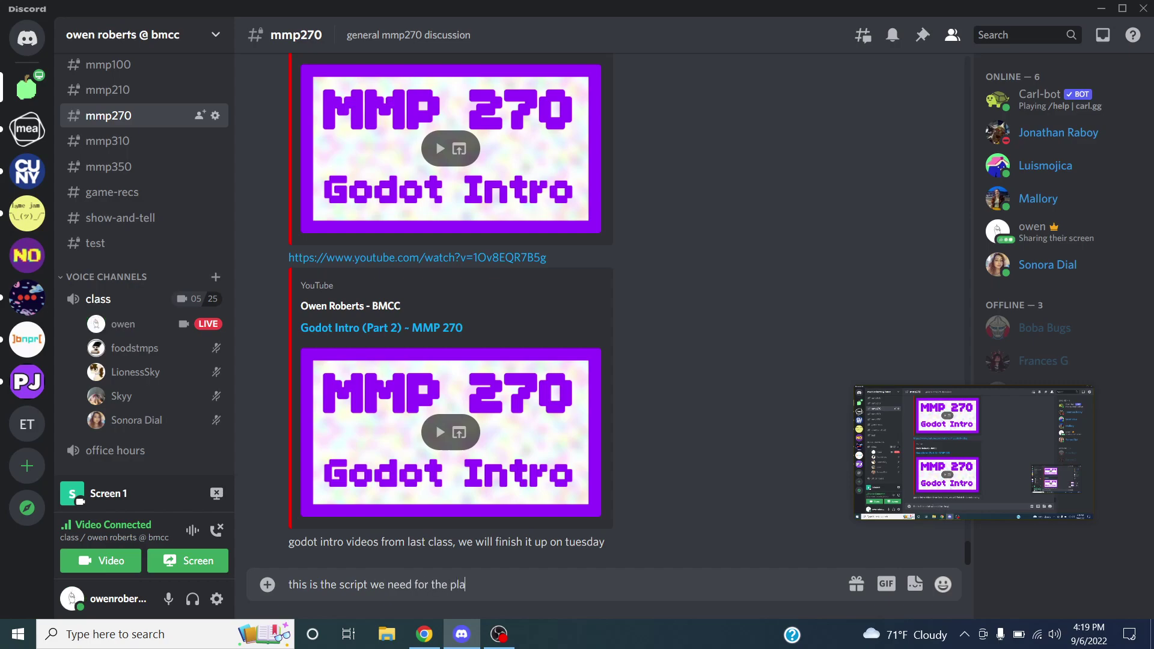
{"action": "key", "text": "BackSpace"}
{"action": "type", "text": "r example"}
{"action": "key", "text": "BackSpace"}
{"action": "key", "text": "BackSpace"}
{"action": "key", "text": "BackSpace"}
{"action": "key", "text": "BackSpace"}
{"action": "type", "text": "mple"}
{"action": "key", "text": "Return"}
Send the pasted player script to #mmp270 wrapped in ``` code fences.
{"action": "type", "text": "```"}
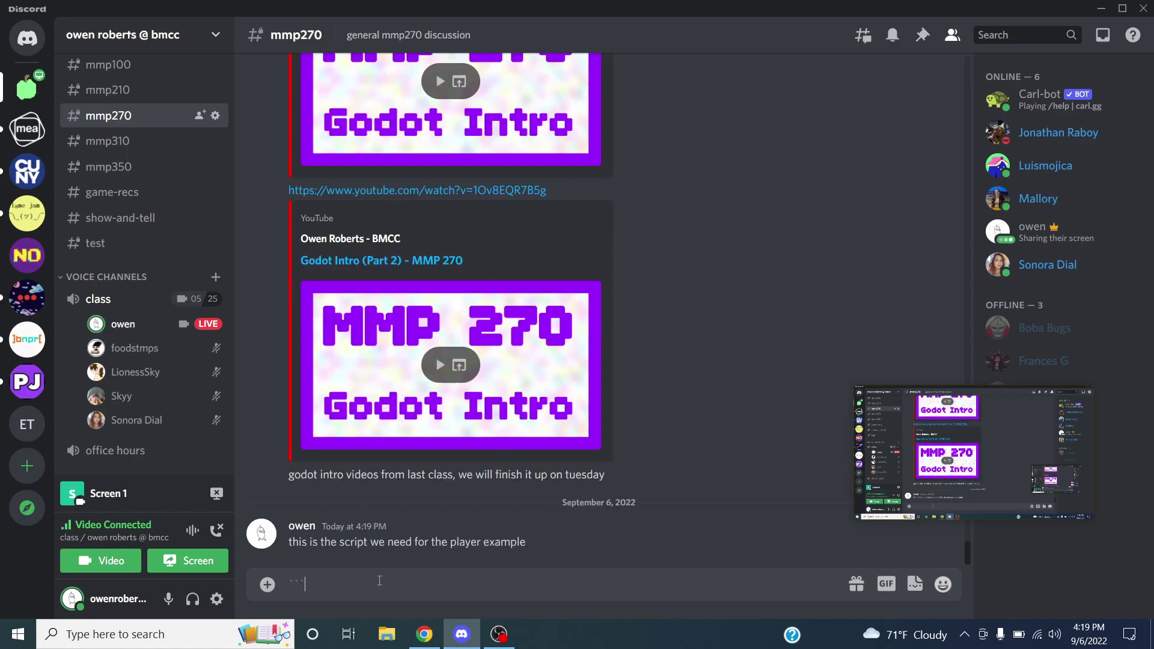
{"action": "key", "text": "shift+Return"}
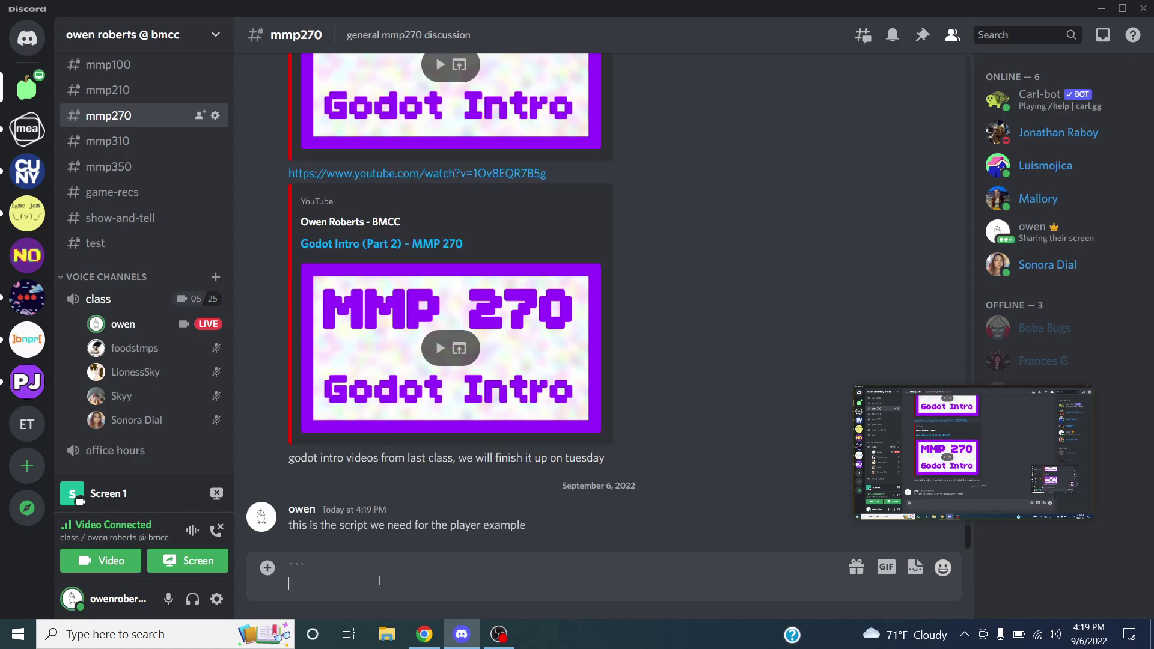
{"action": "key", "text": "ctrl+v"}
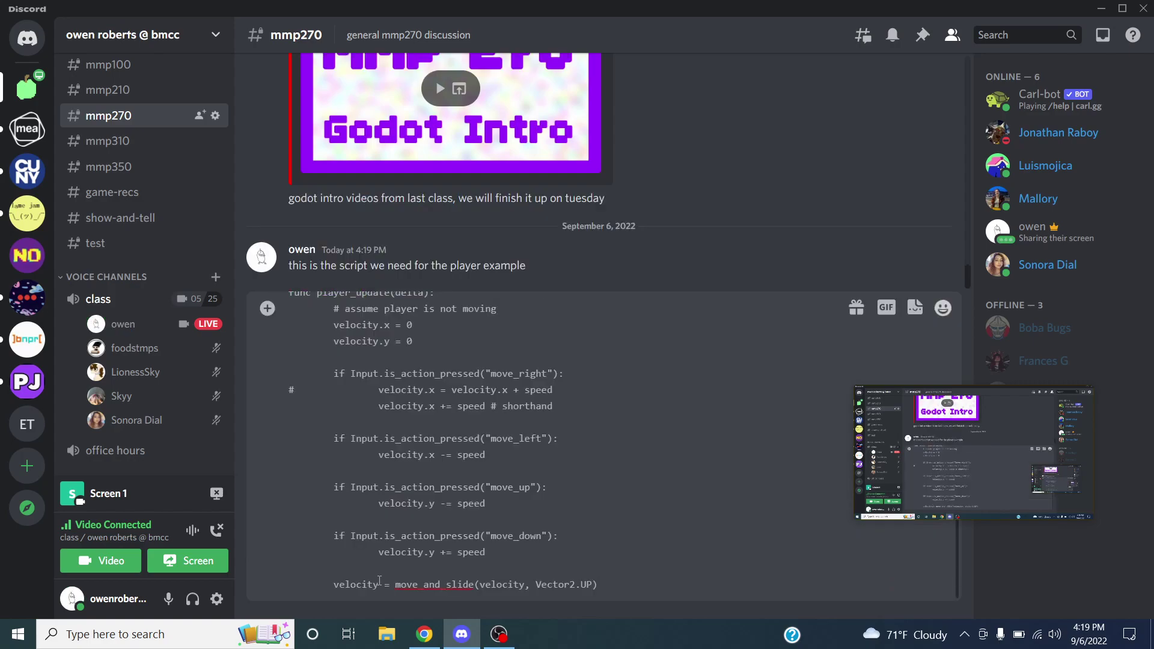
{"action": "key", "text": "shift+Return"}
{"action": "type", "text": "`"}
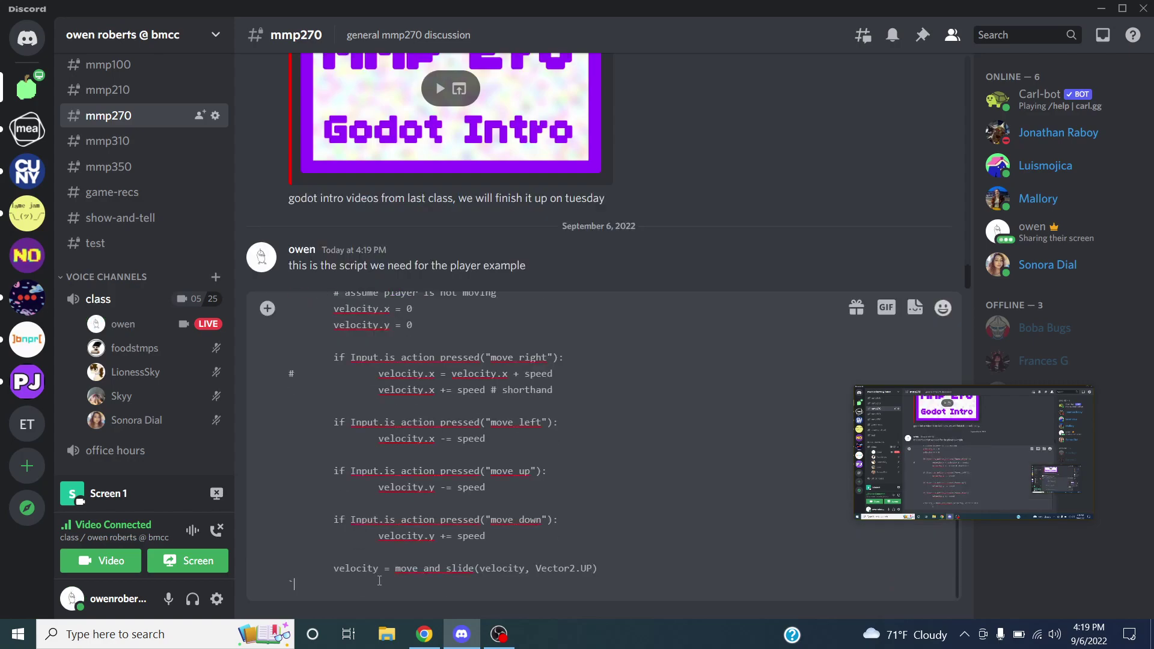
{"action": "type", "text": "``"}
{"action": "key", "text": "Return"}
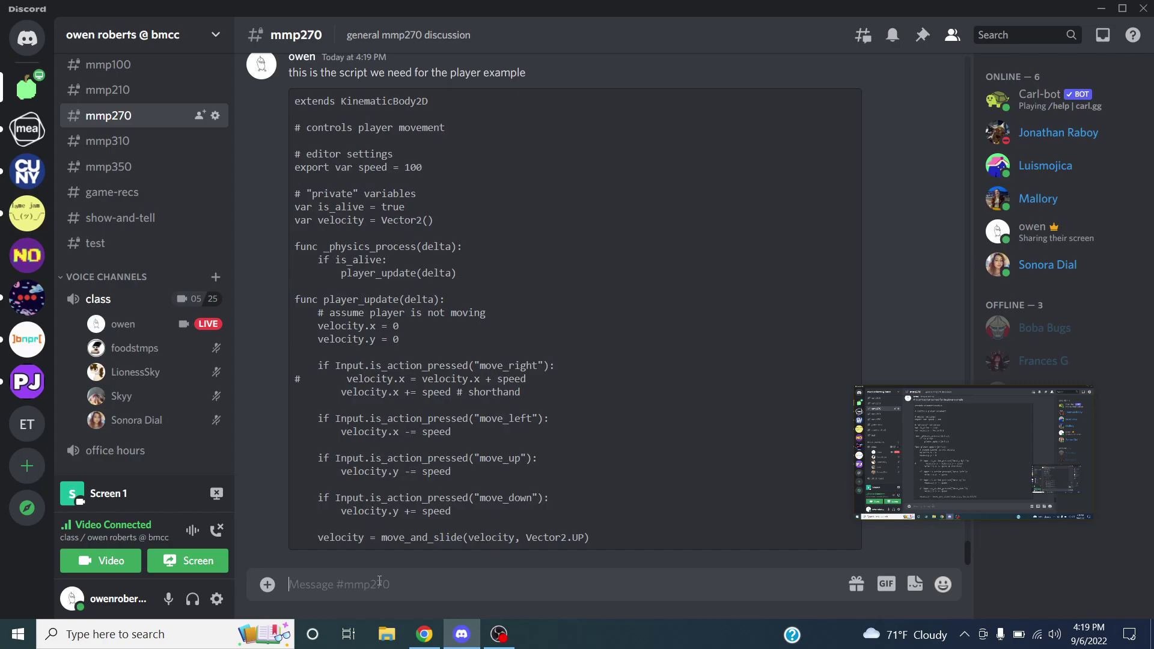
{"action": "scroll", "coordinate": [541, 221], "scroll_direction": "up", "scroll_amount": 2}
{"action": "scroll", "coordinate": [536, 211], "scroll_direction": "down", "scroll_amount": 2}
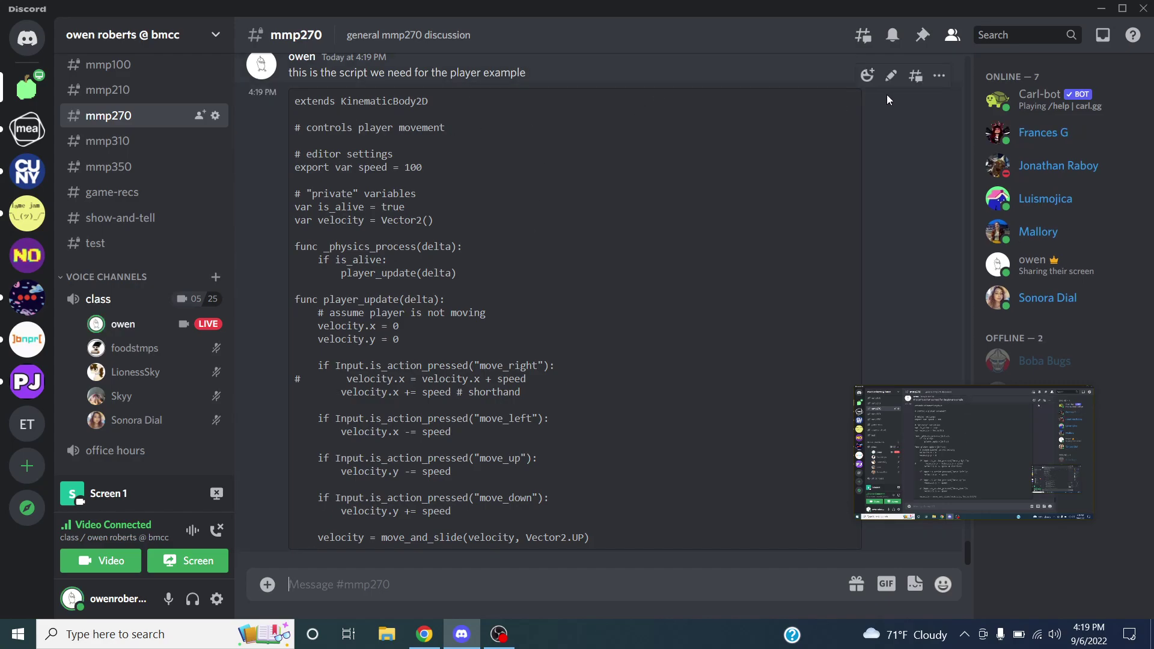
Copy the script message's link and post it in the class call chat.
{"action": "left_click", "coordinate": [940, 80]}
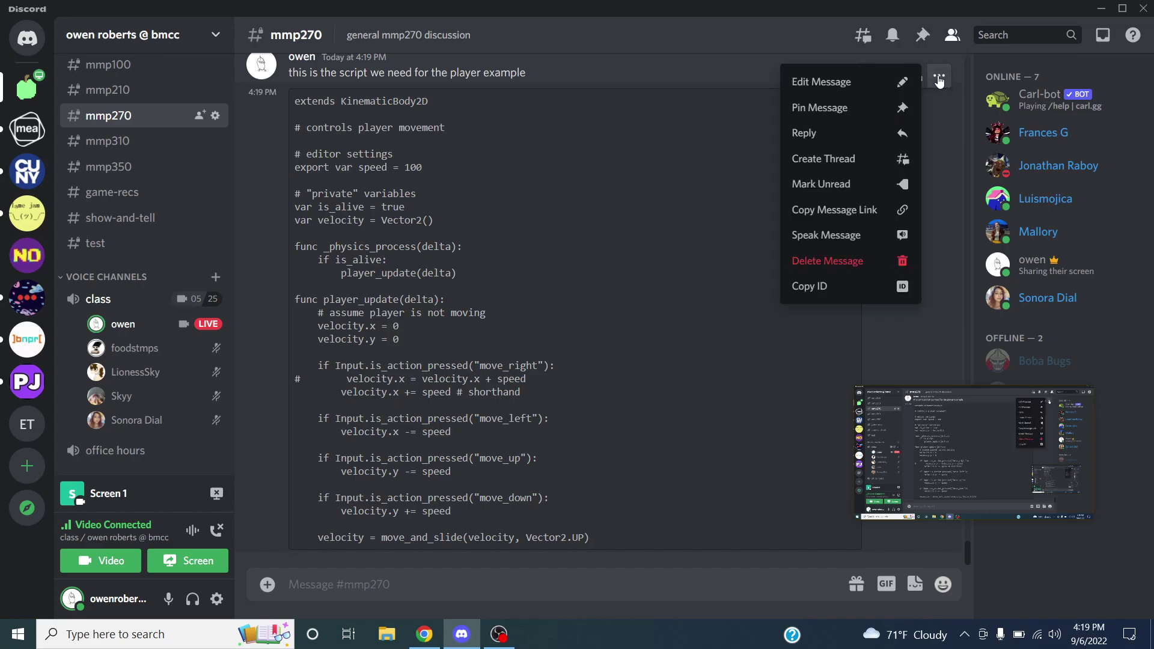
{"action": "left_click", "coordinate": [836, 210]}
{"action": "left_click", "coordinate": [108, 302]}
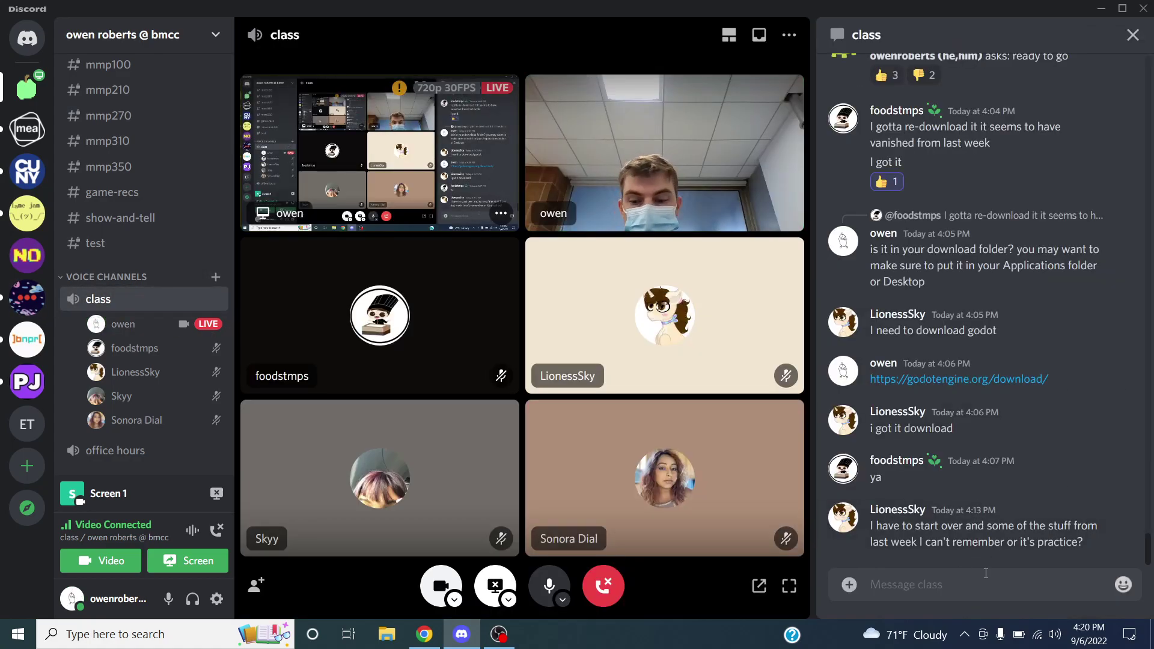
{"action": "key", "text": "ctrl+v"}
{"action": "key", "text": "Return"}
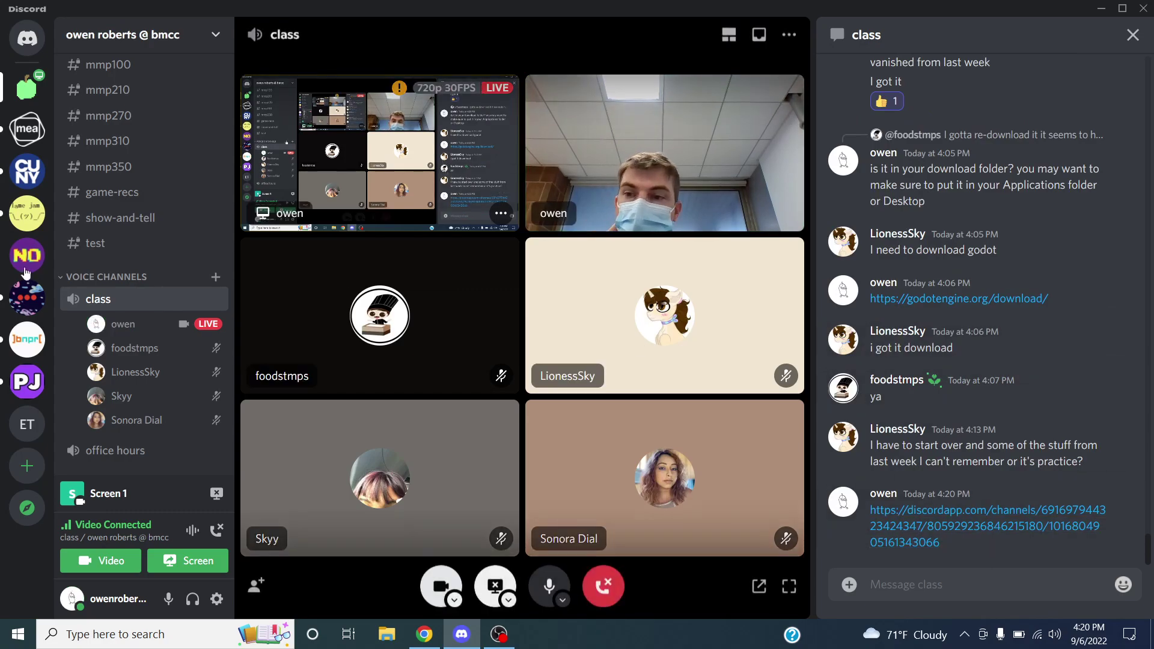
{"action": "left_click", "coordinate": [192, 117]}
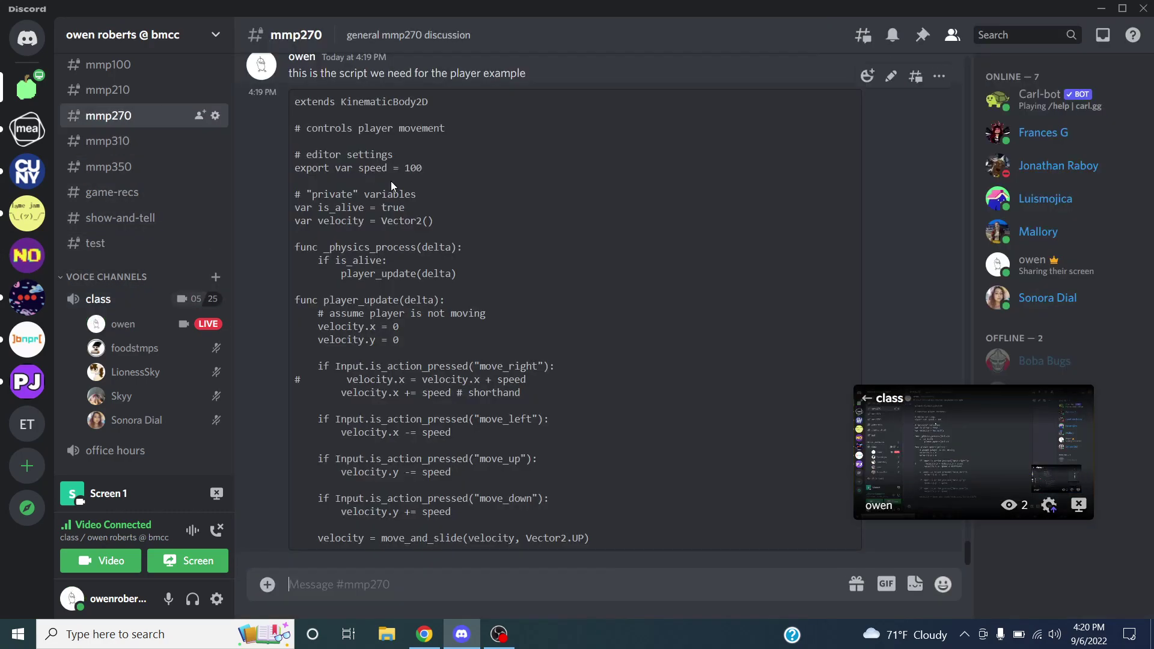
{"action": "key", "text": "alt+Tab"}
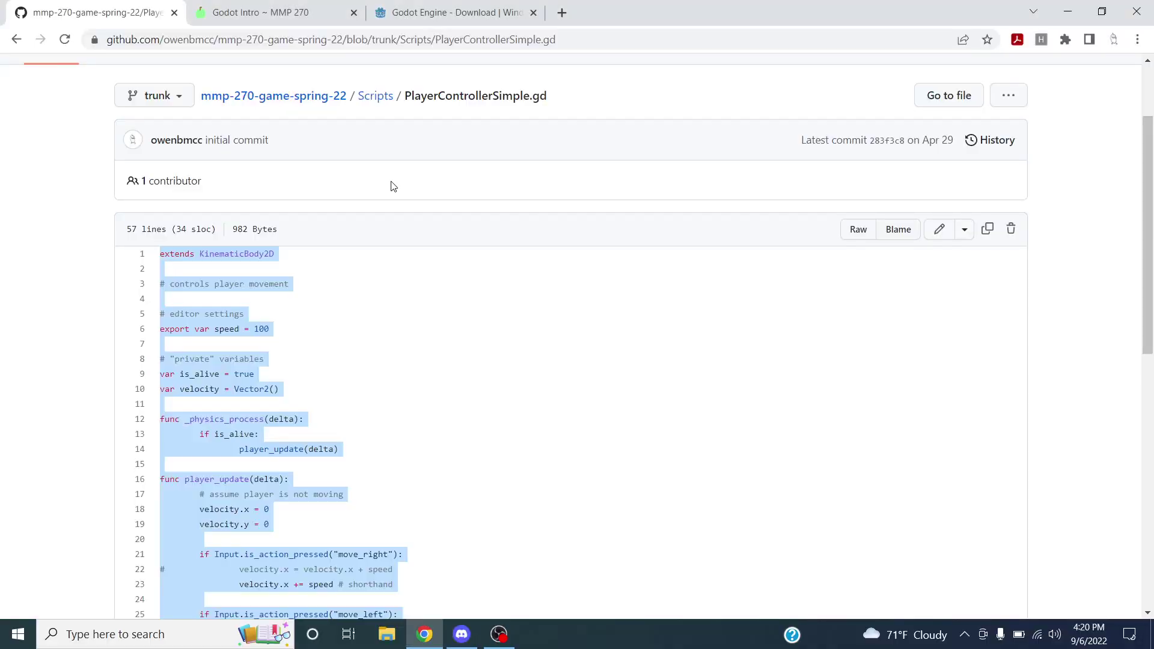
Launch Godot_v3.5-stable_win64.exe by searching 'godot' in Windows Search.
{"action": "left_click", "coordinate": [484, 12]}
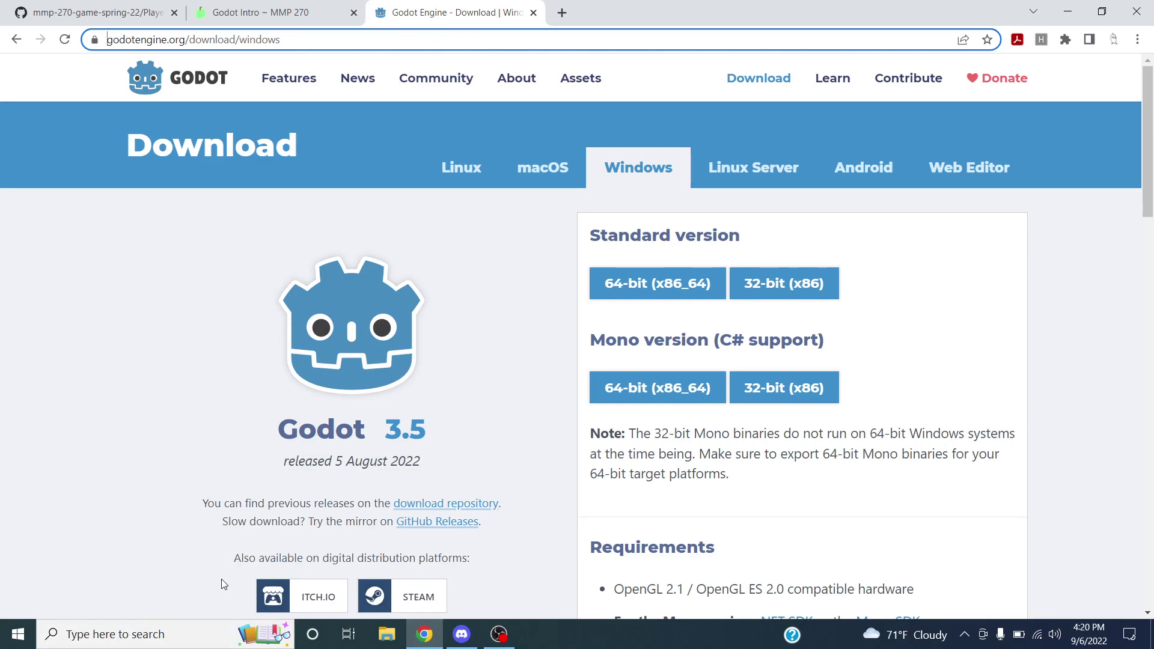
{"action": "left_click", "coordinate": [120, 636]}
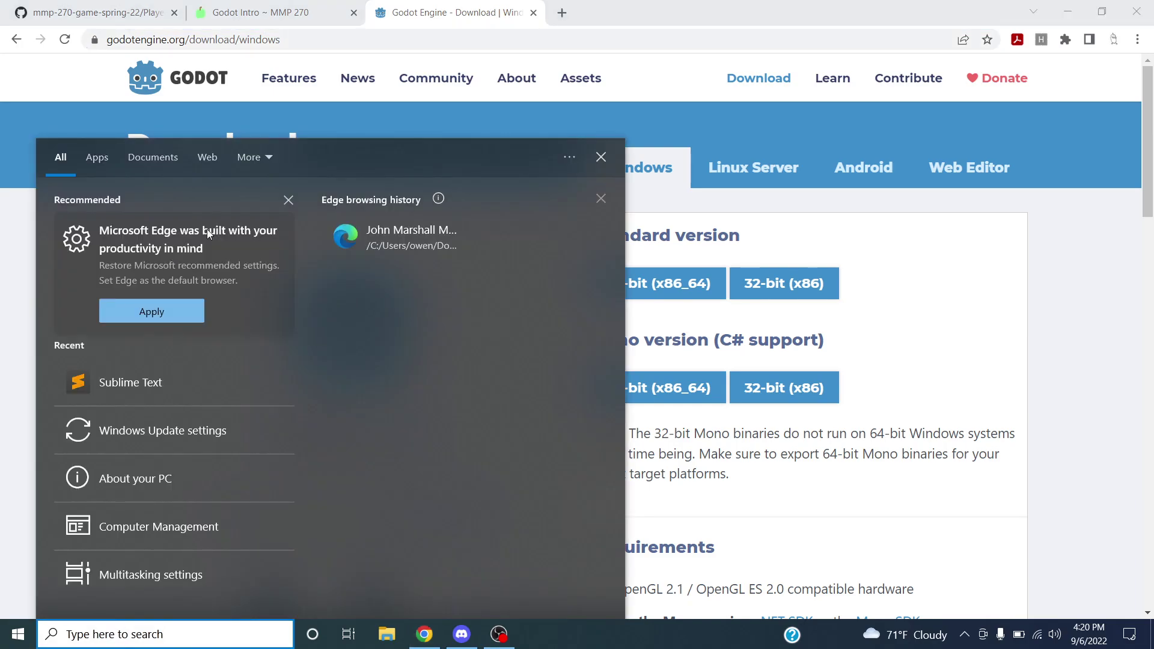
{"action": "left_click", "coordinate": [288, 199]}
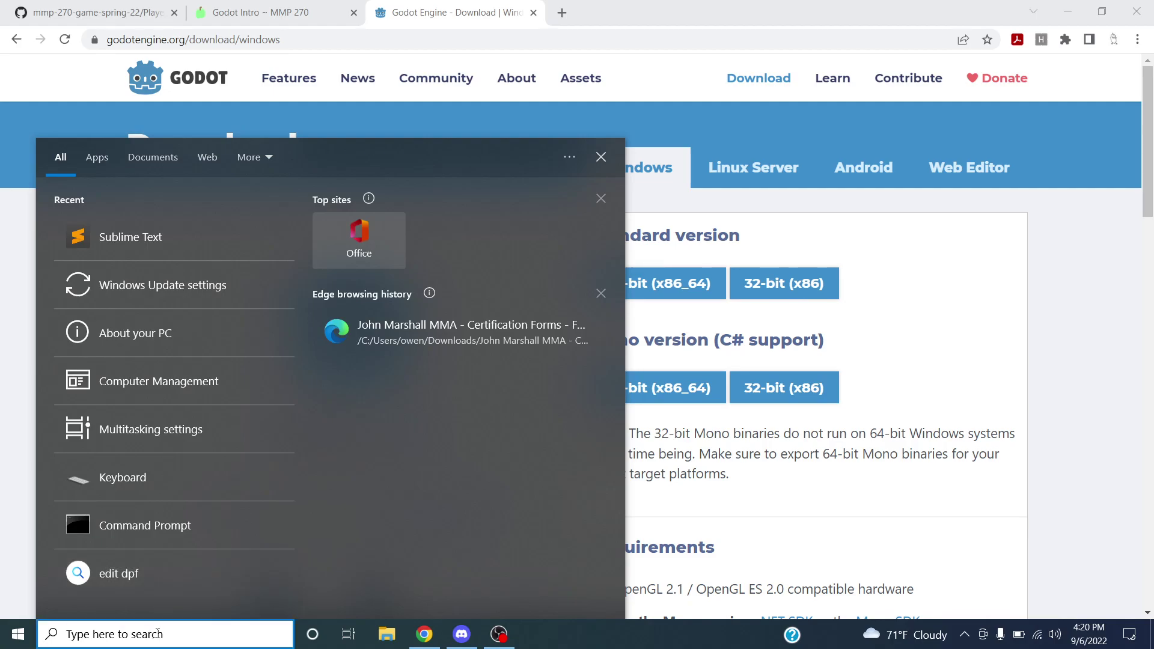
{"action": "type", "text": "godot"}
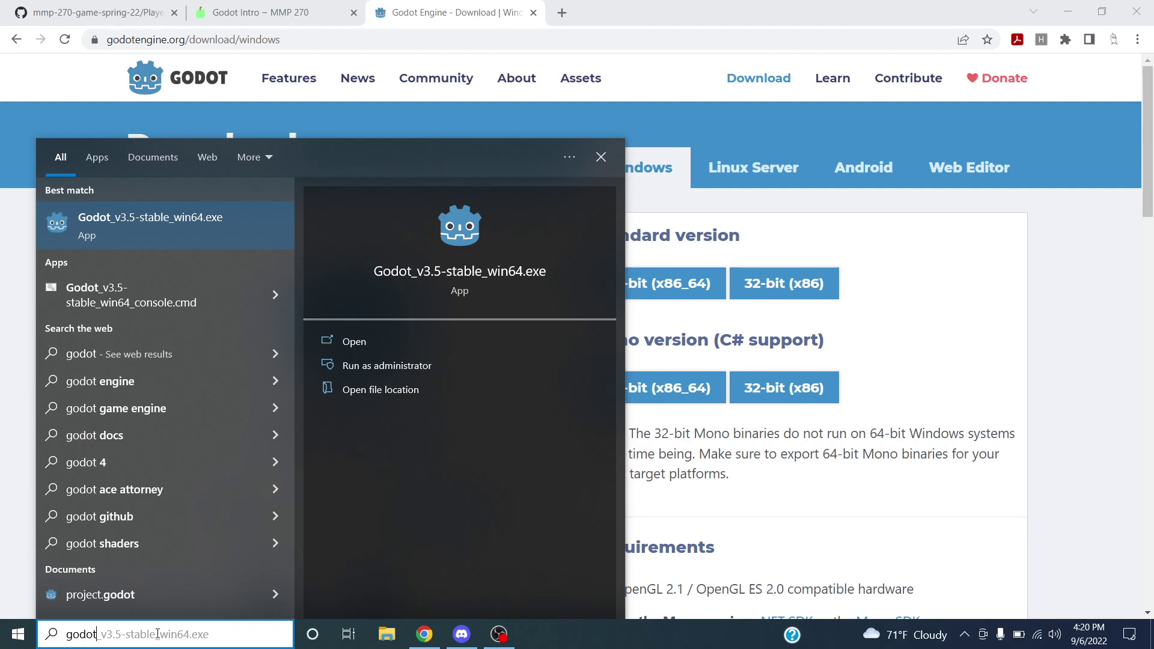
{"action": "key", "text": "Return"}
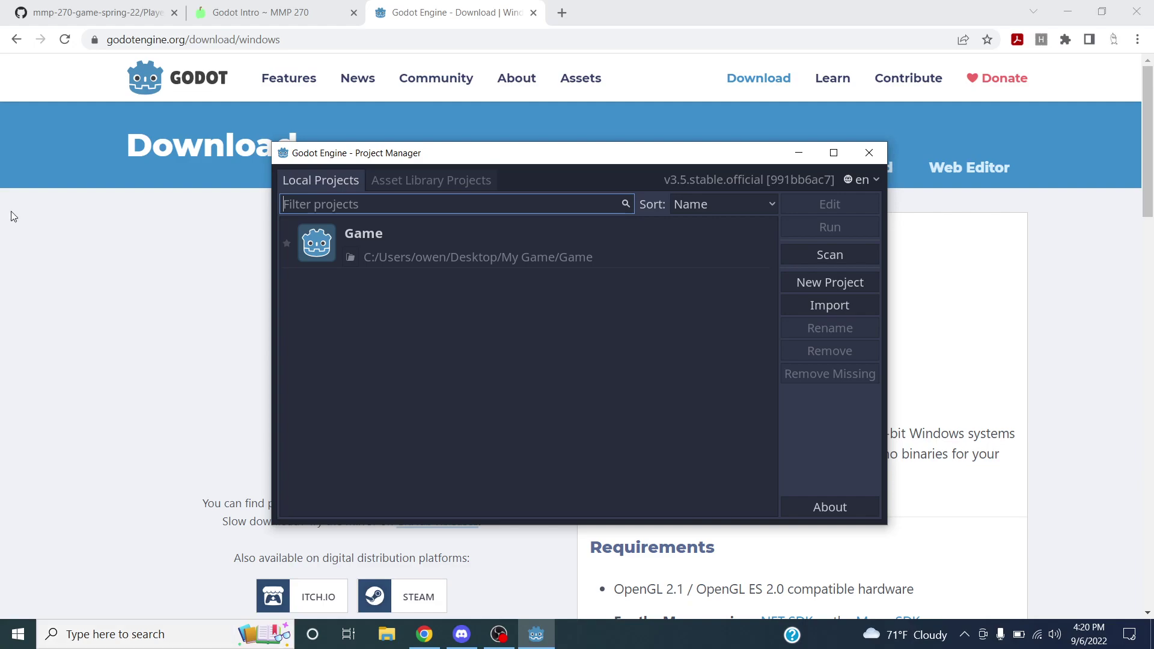
Select the Game project in Project Manager and open it with Edit.
{"action": "left_click", "coordinate": [612, 239]}
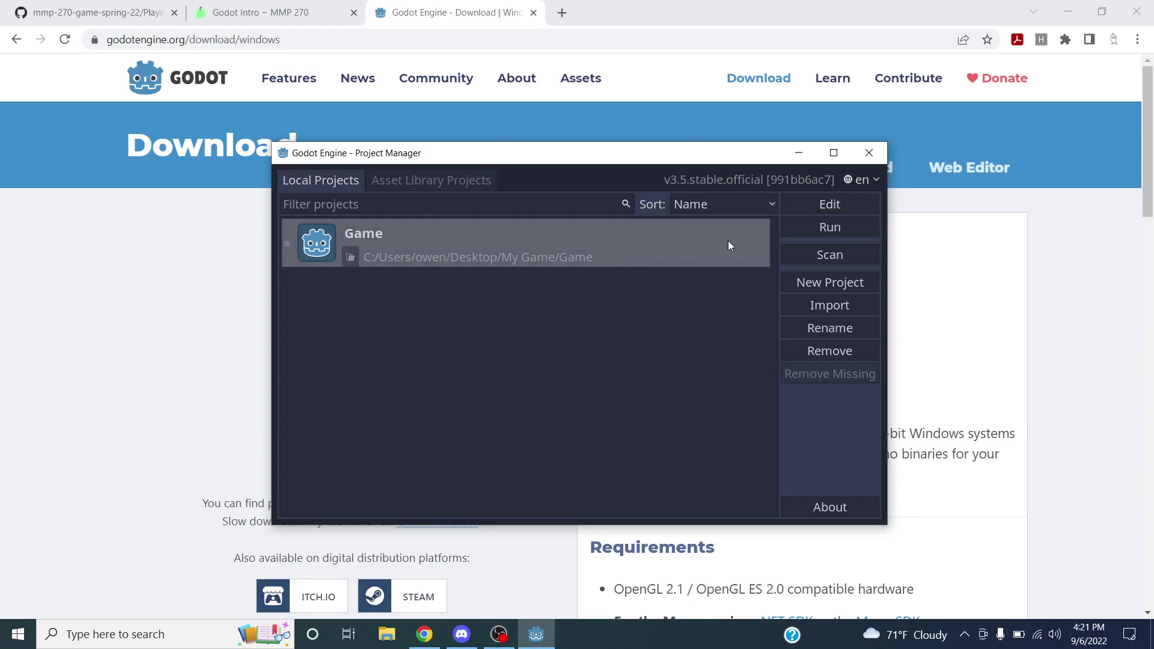
{"action": "left_click", "coordinate": [817, 204]}
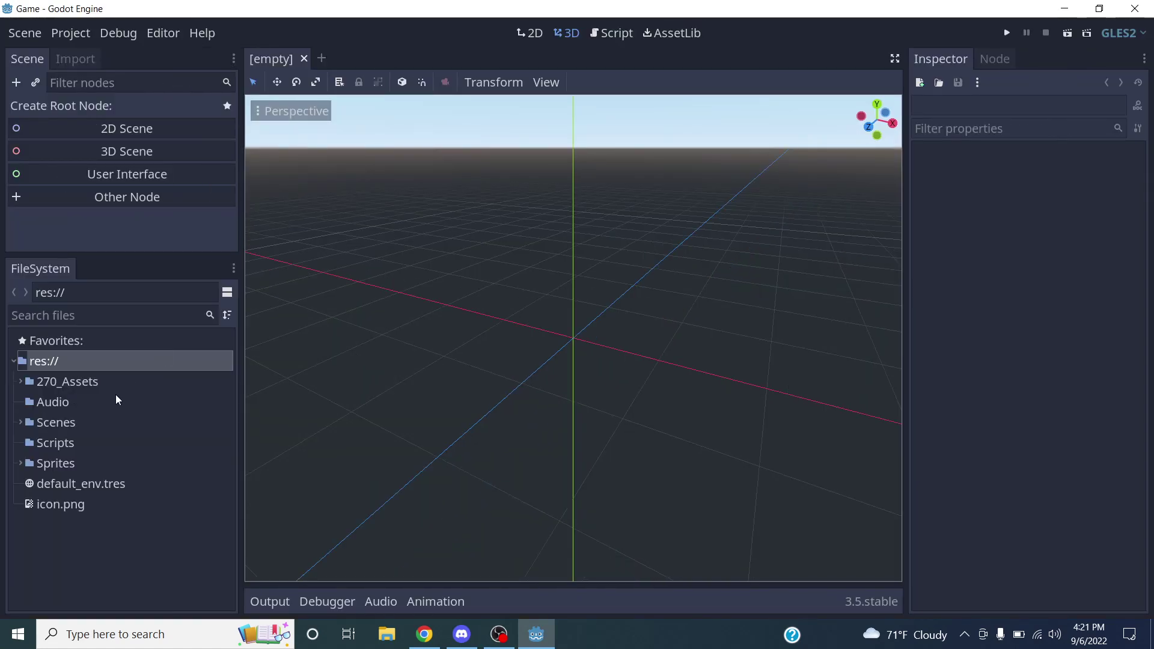
Open MyFirstScene.tscn from the Scenes folder in the 2D editor.
{"action": "left_click", "coordinate": [22, 425]}
{"action": "left_click", "coordinate": [87, 466]}
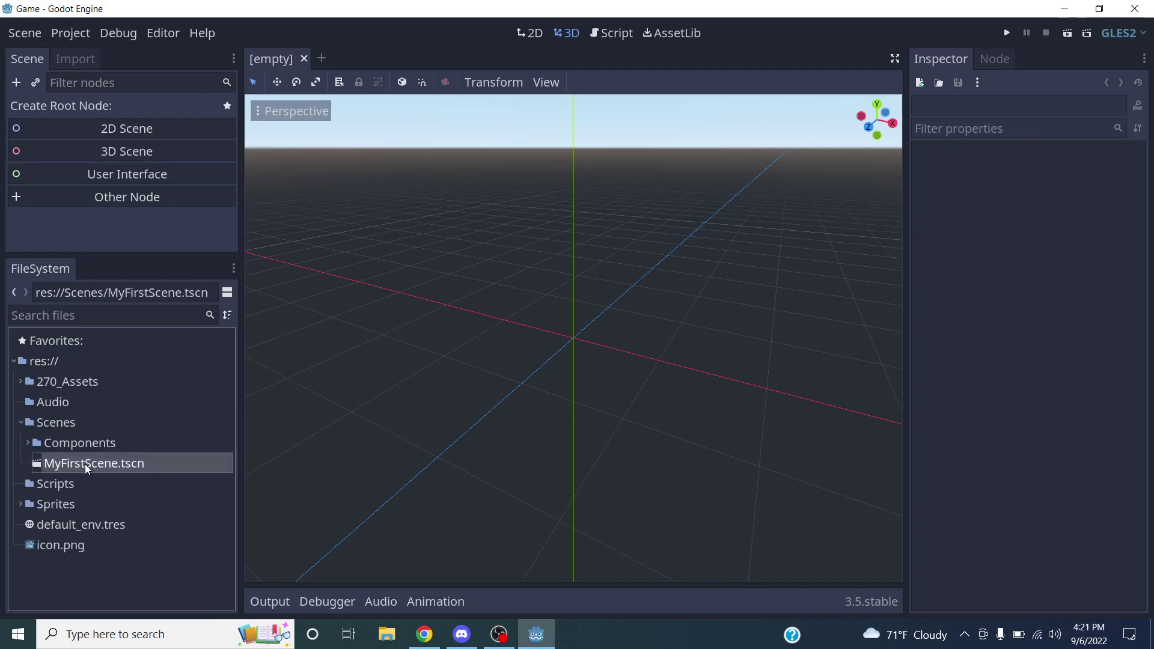
{"action": "double_click", "coordinate": [87, 466]}
{"action": "scroll", "coordinate": [454, 309], "scroll_direction": "up", "scroll_amount": 2}
{"action": "scroll", "coordinate": [461, 293], "scroll_direction": "down", "scroll_amount": 6}
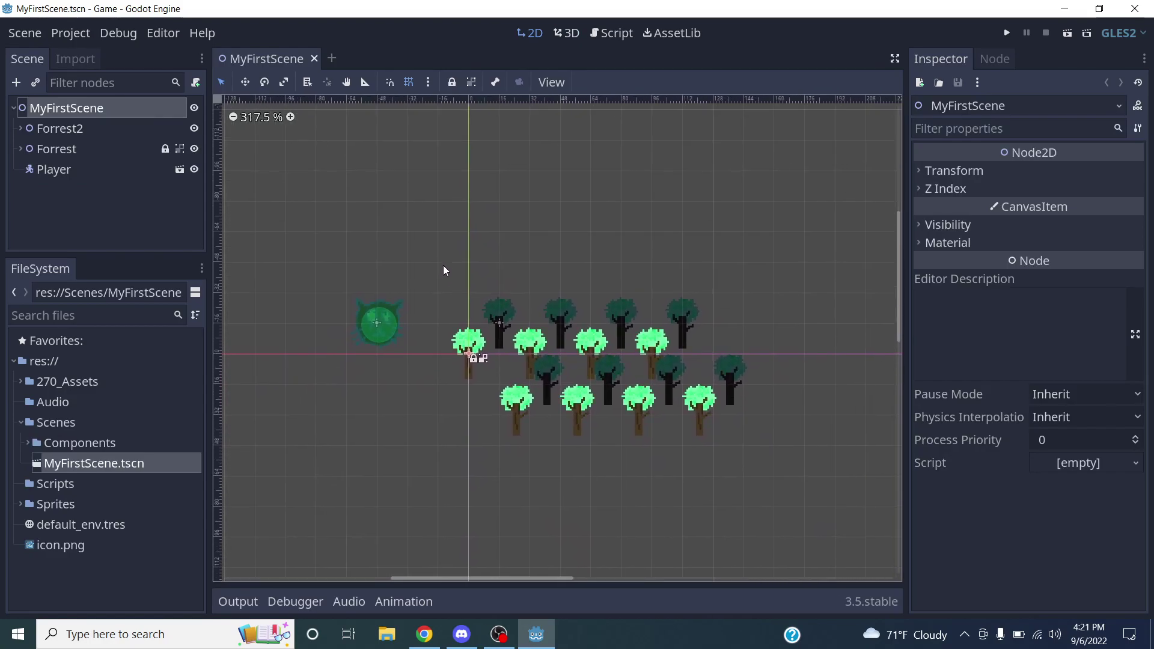
Revert the Player node's Modulate tint to default white in the Inspector.
{"action": "left_click", "coordinate": [51, 174]}
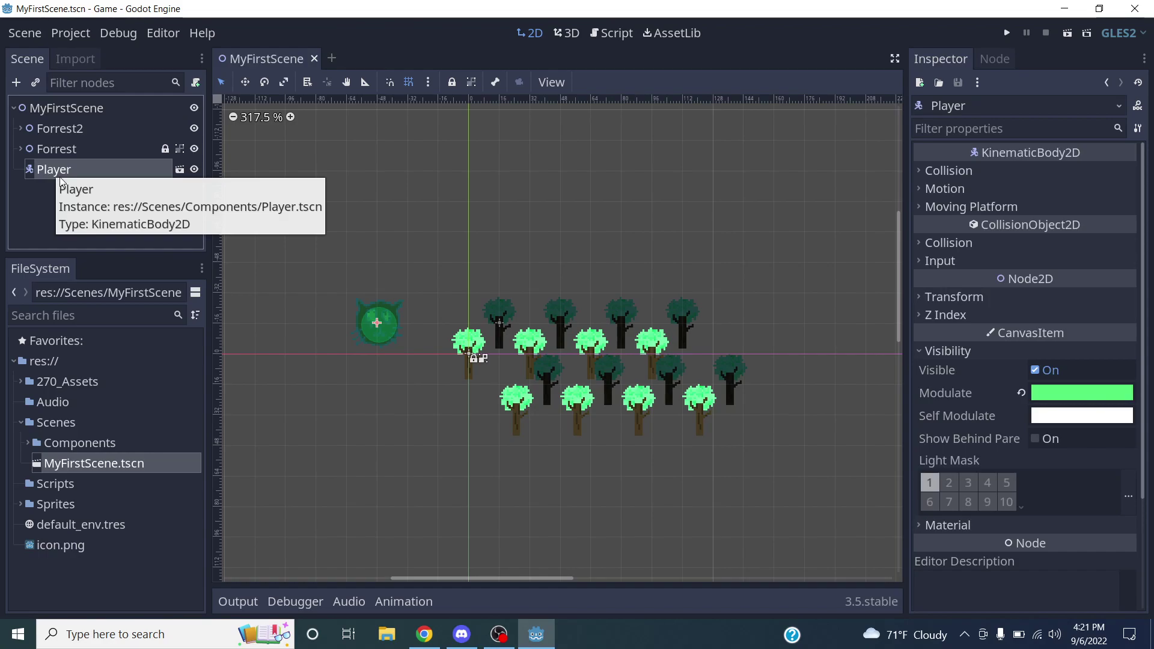
{"action": "left_click", "coordinate": [1021, 393]}
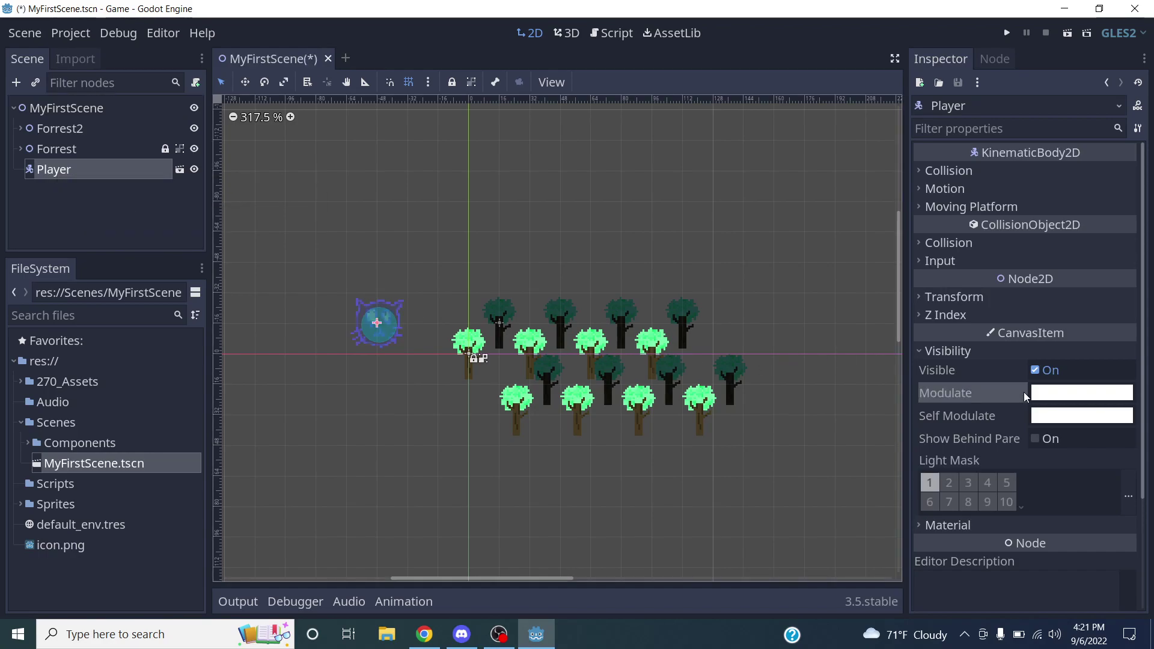
{"action": "left_click", "coordinate": [413, 355]}
{"action": "scroll", "coordinate": [442, 327], "scroll_direction": "down", "scroll_amount": 2}
{"action": "scroll", "coordinate": [443, 326], "scroll_direction": "up", "scroll_amount": 2}
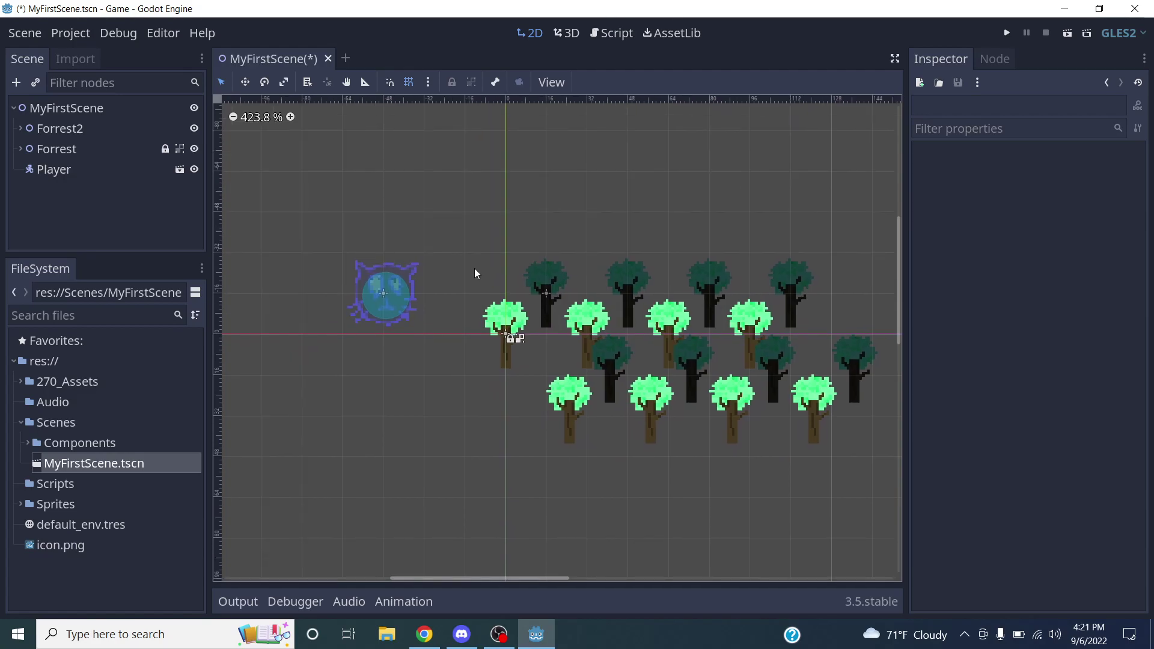
{"action": "left_click", "coordinate": [34, 443]}
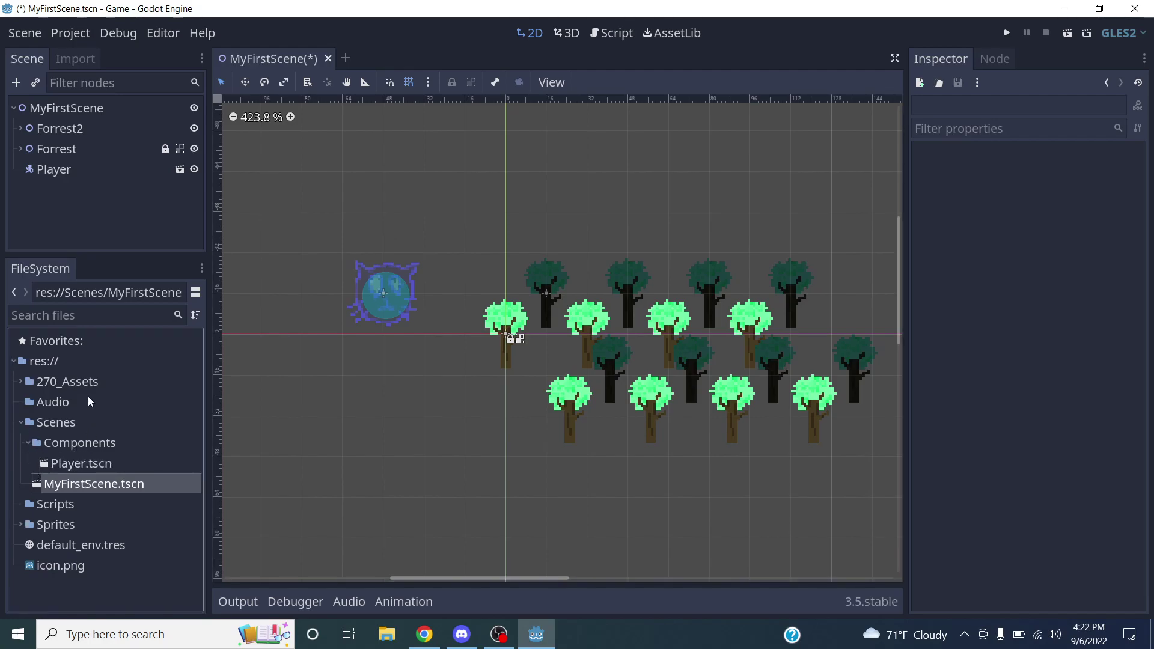
{"action": "left_click", "coordinate": [28, 443]}
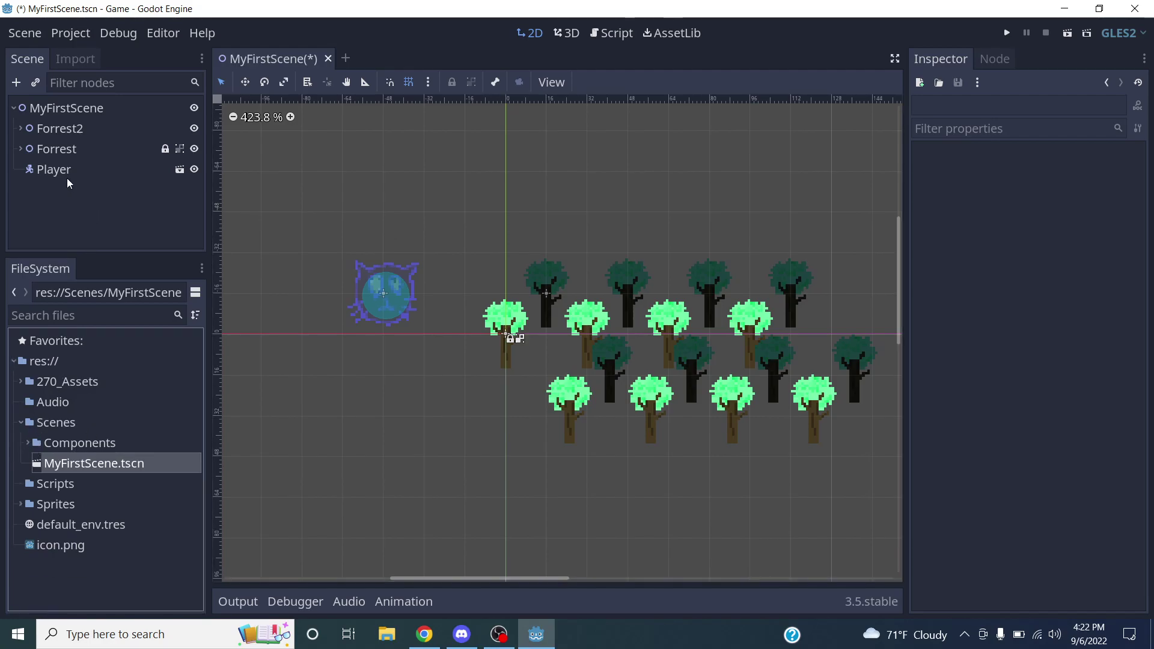
{"action": "left_click", "coordinate": [90, 169]}
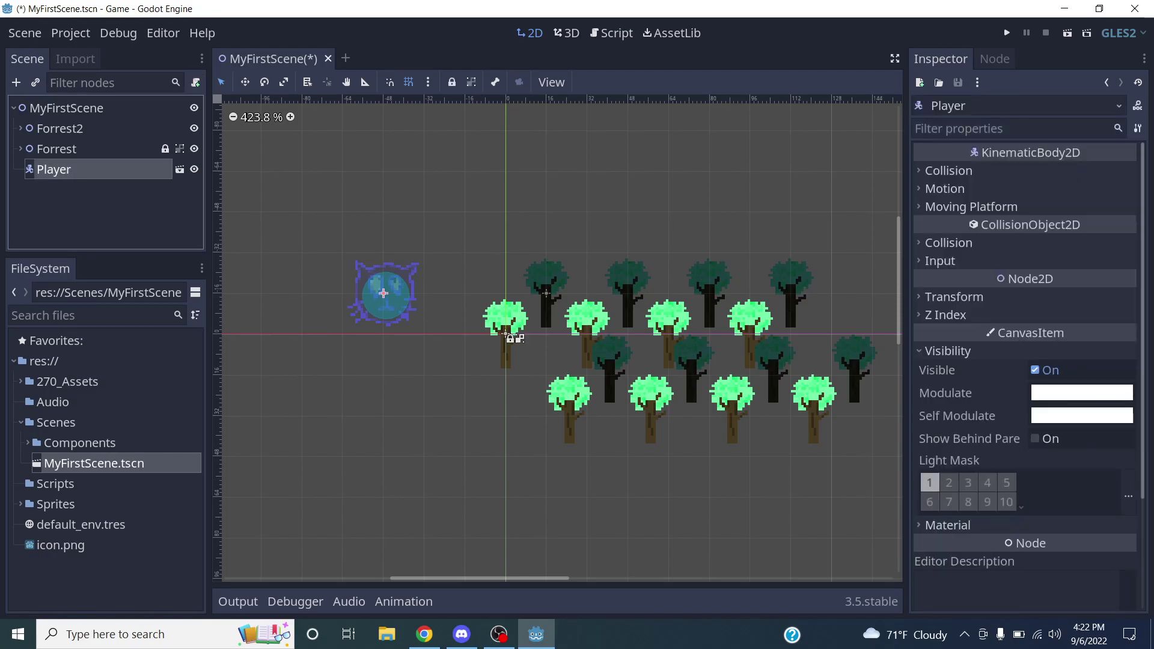
Open the Player scene in its own tab, then save MyFirstScene.
{"action": "left_click", "coordinate": [179, 170]}
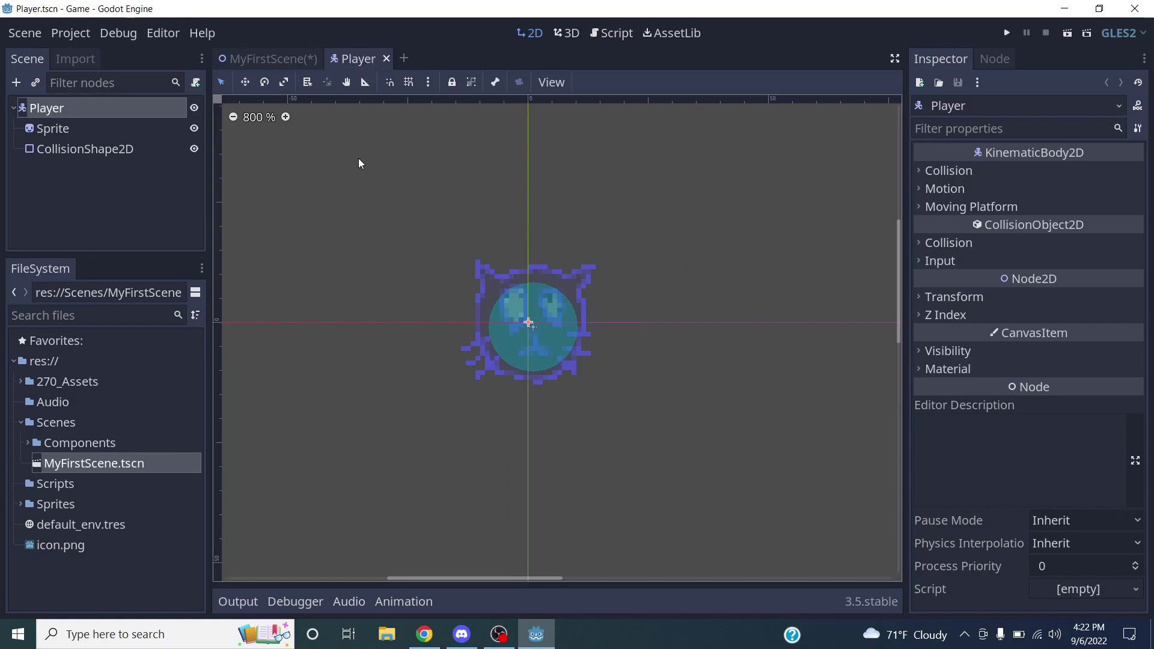
{"action": "left_click", "coordinate": [287, 59]}
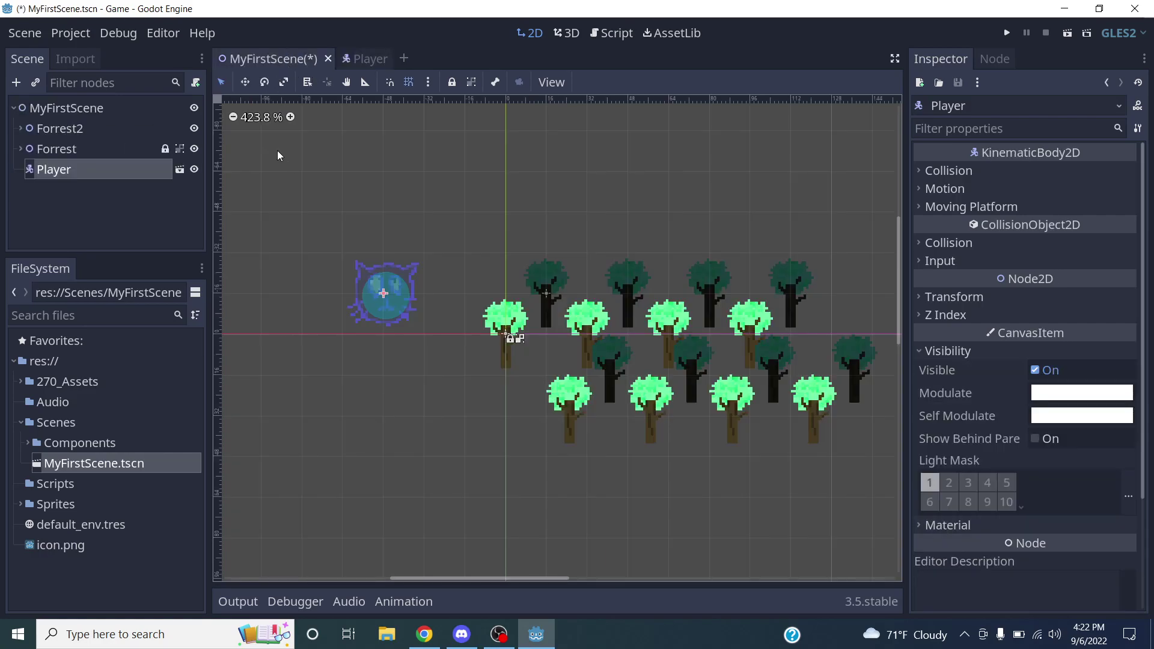
{"action": "key", "text": "ctrl+s"}
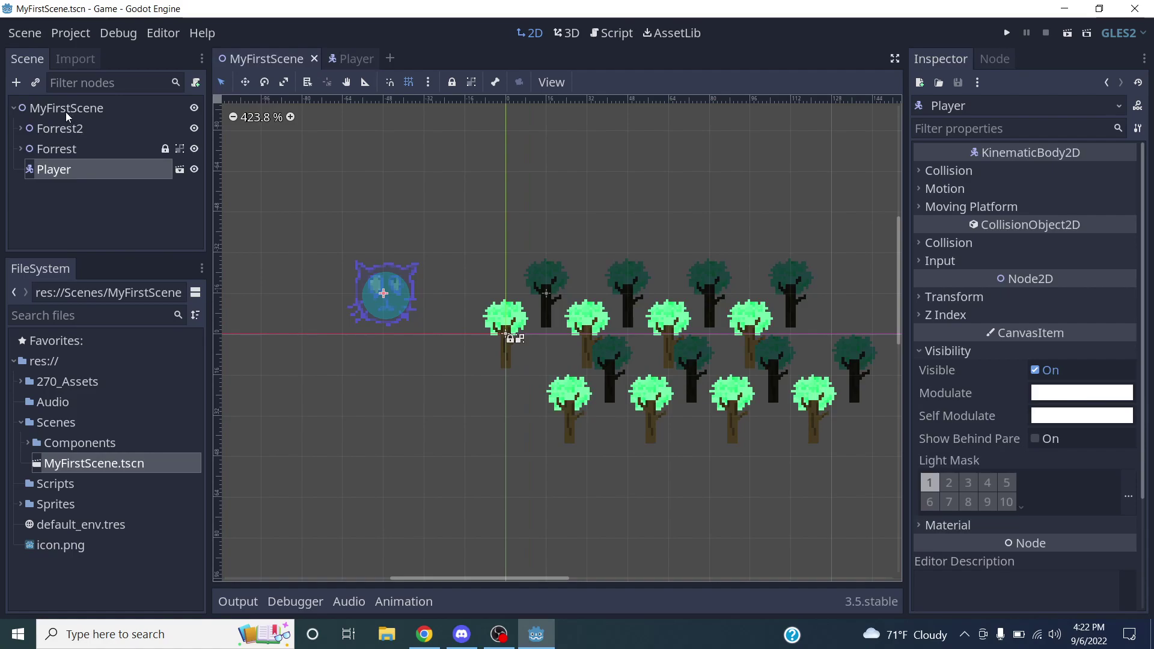
{"action": "left_click", "coordinate": [67, 110]}
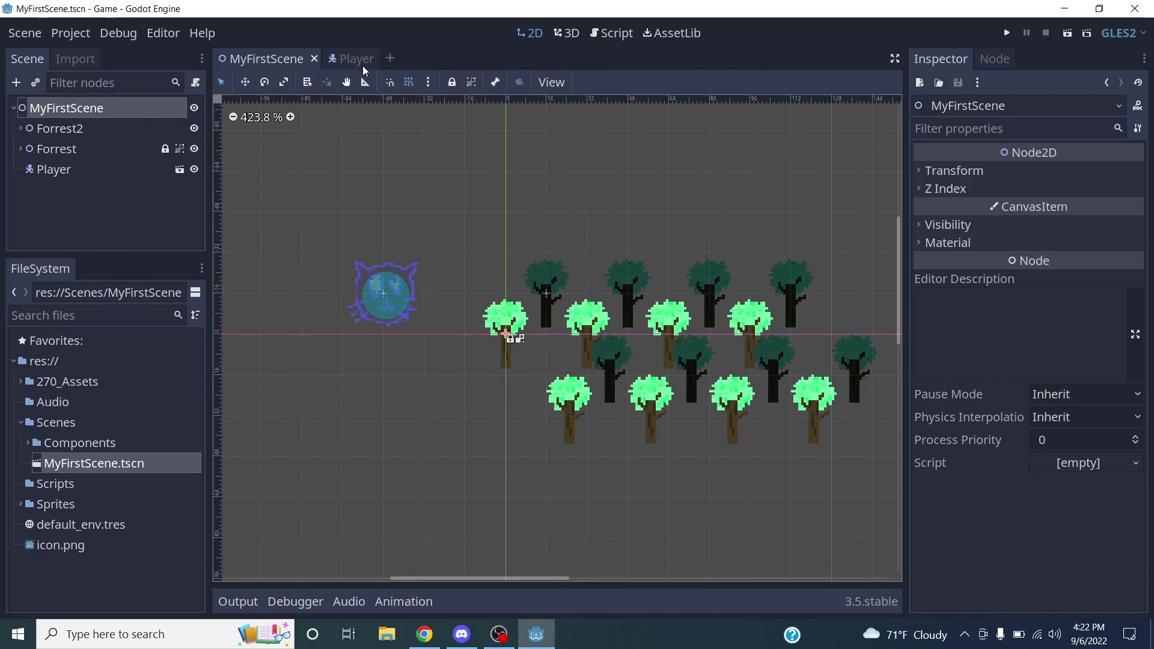
Select Player.tscn in the Scenes > Components folder, then switch to Chrome.
{"action": "mouse_move", "coordinate": [347, 61]}
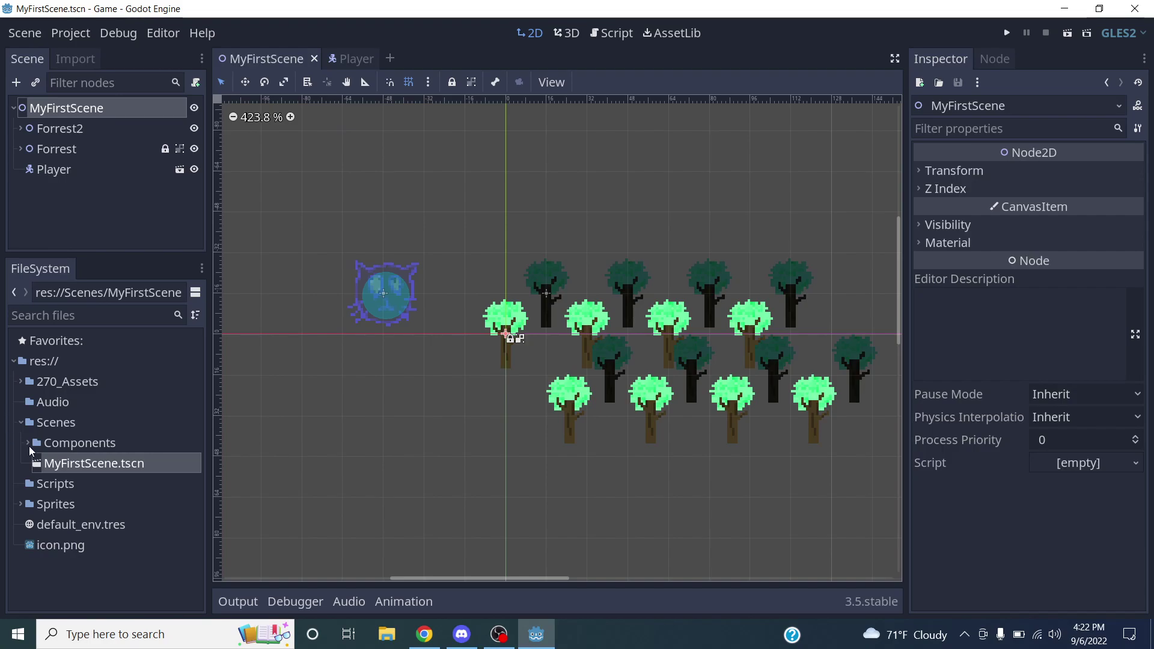
{"action": "left_click", "coordinate": [19, 423]}
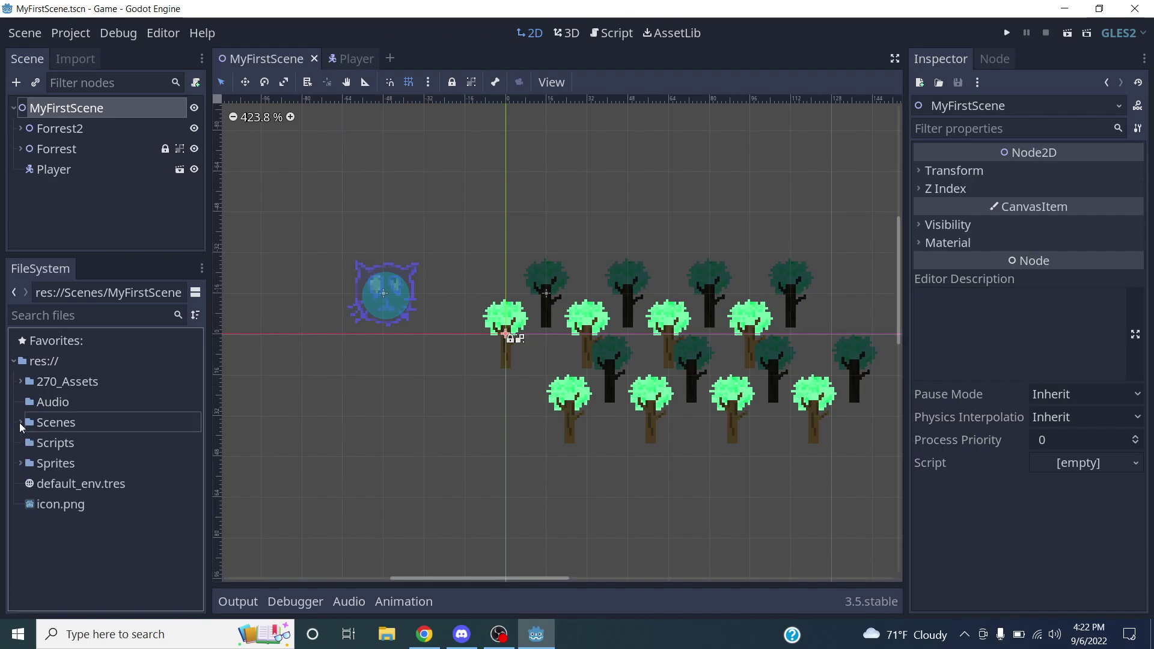
{"action": "left_click", "coordinate": [127, 466]}
{"action": "left_click", "coordinate": [39, 443]}
{"action": "left_click", "coordinate": [33, 442]}
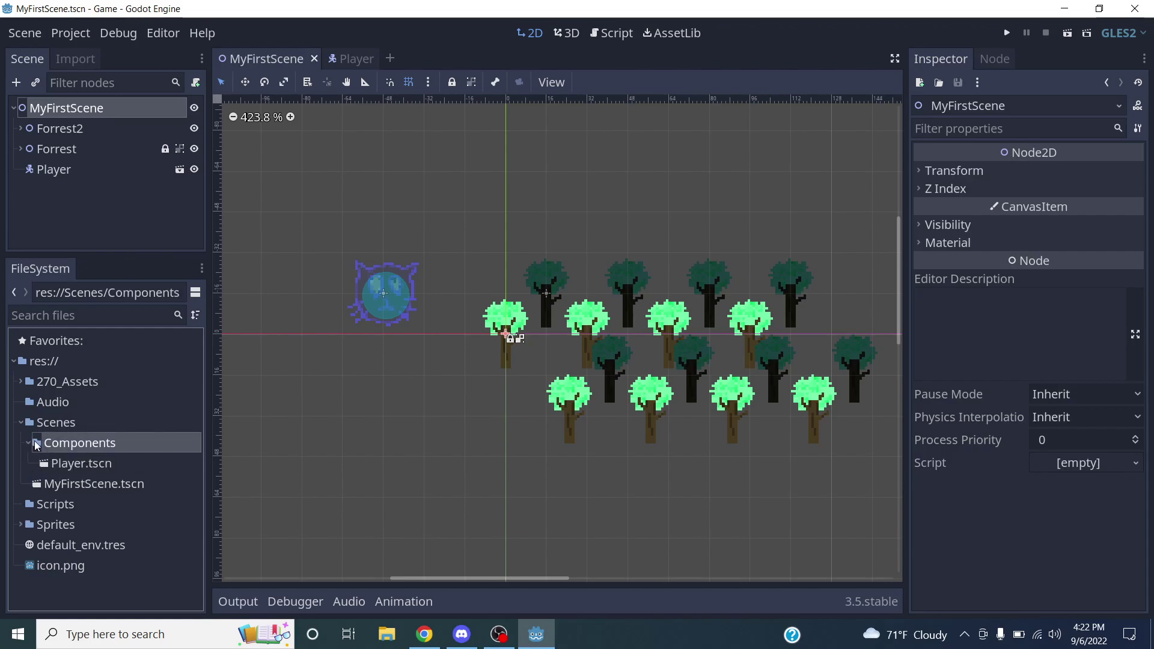
{"action": "left_click", "coordinate": [87, 466]}
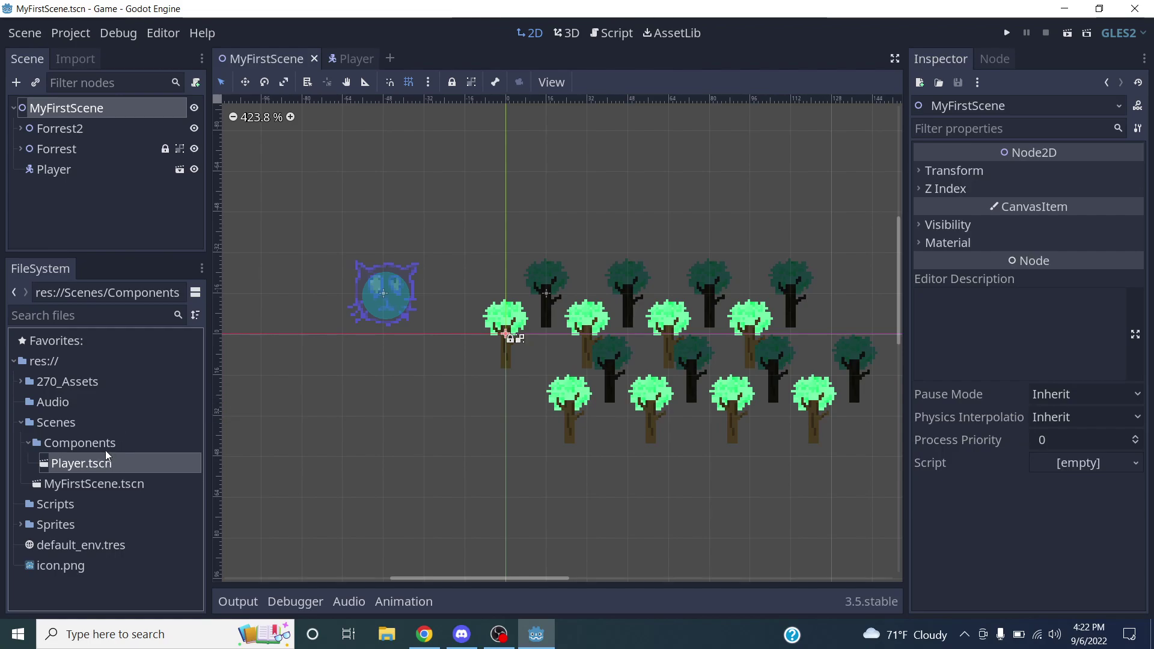
{"action": "key", "text": "alt+Tab"}
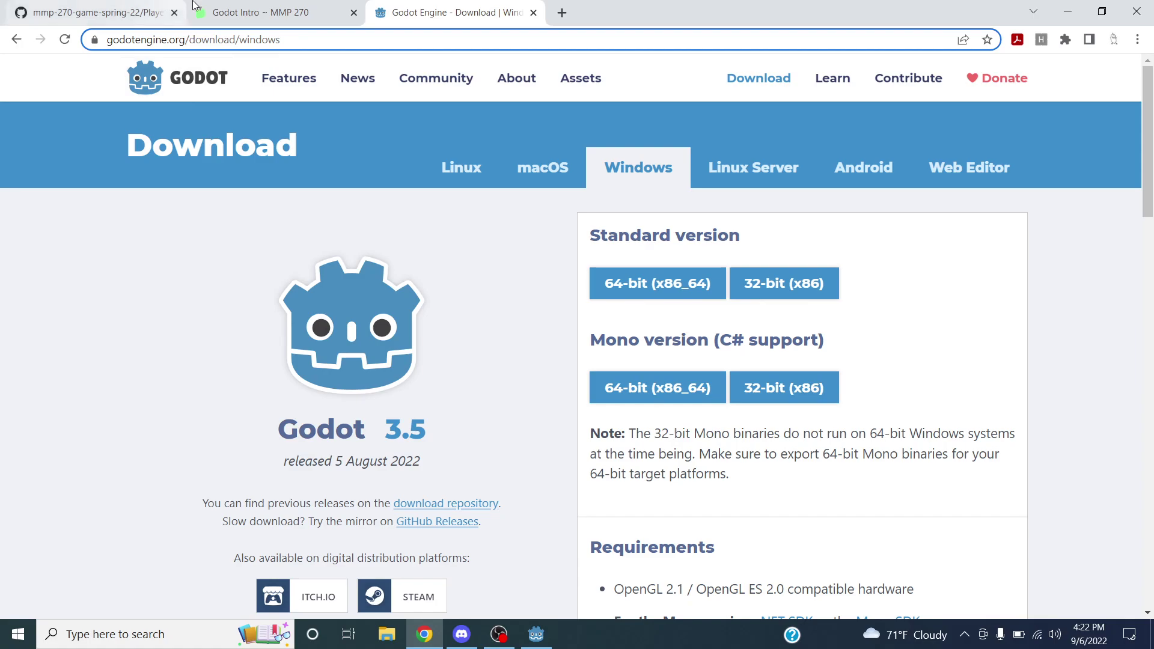
Read the Godot Intro lab's section 7 on adding the player script, then return to Godot.
{"action": "left_click", "coordinate": [259, 13]}
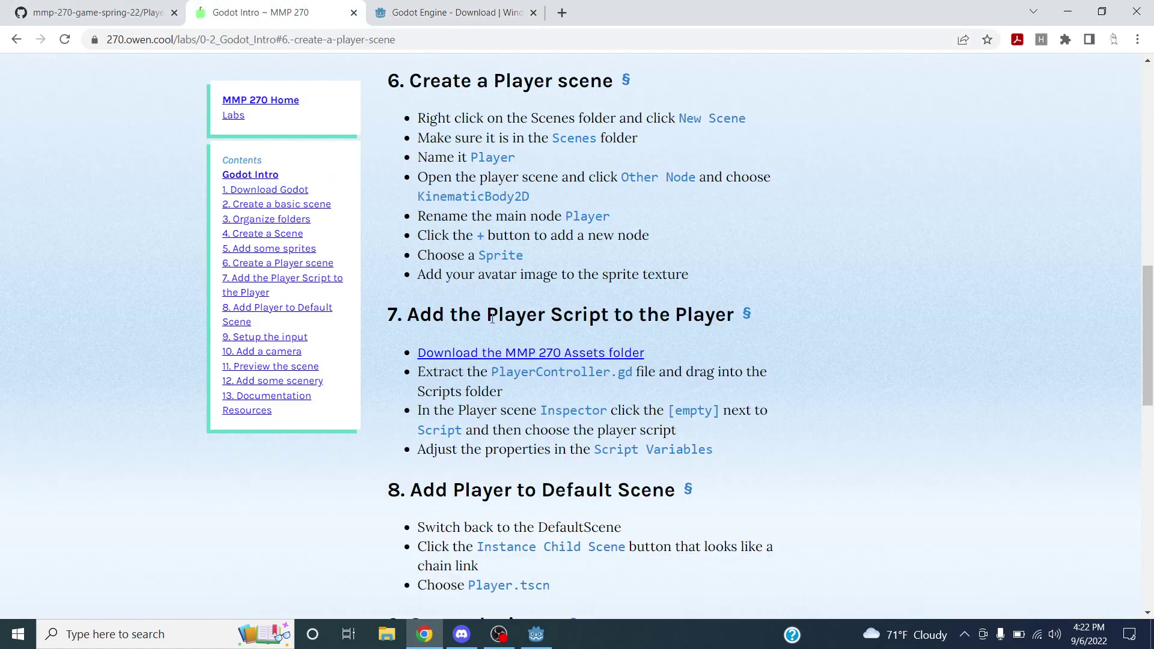
{"action": "left_click", "coordinate": [269, 285]}
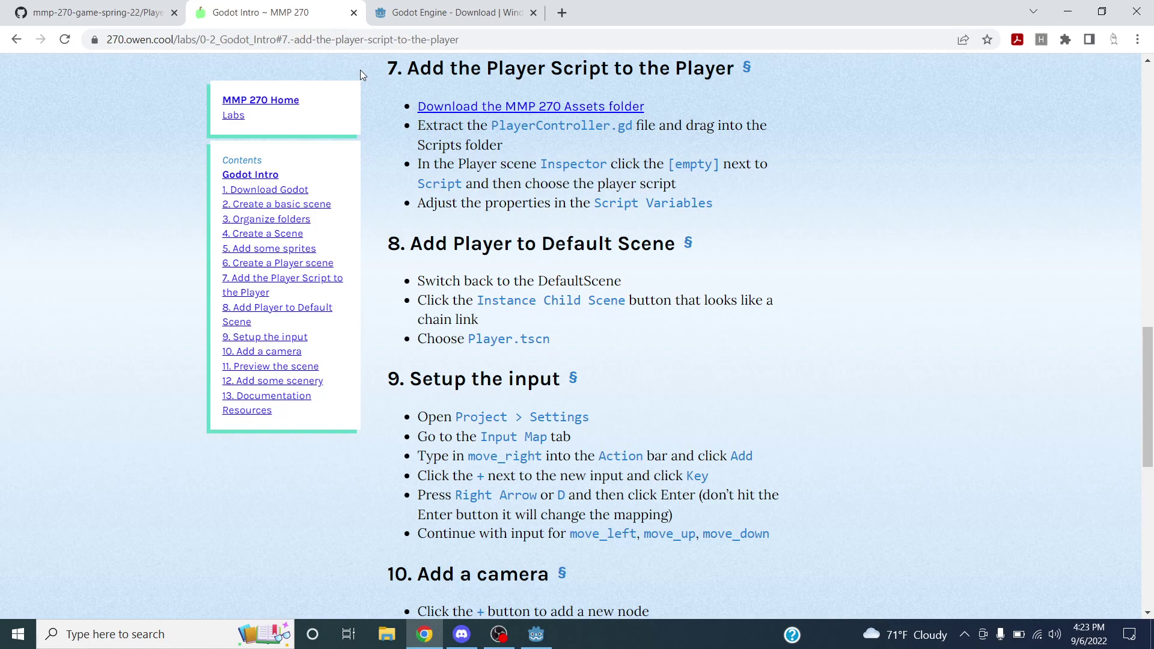
{"action": "key", "text": "alt+Tab"}
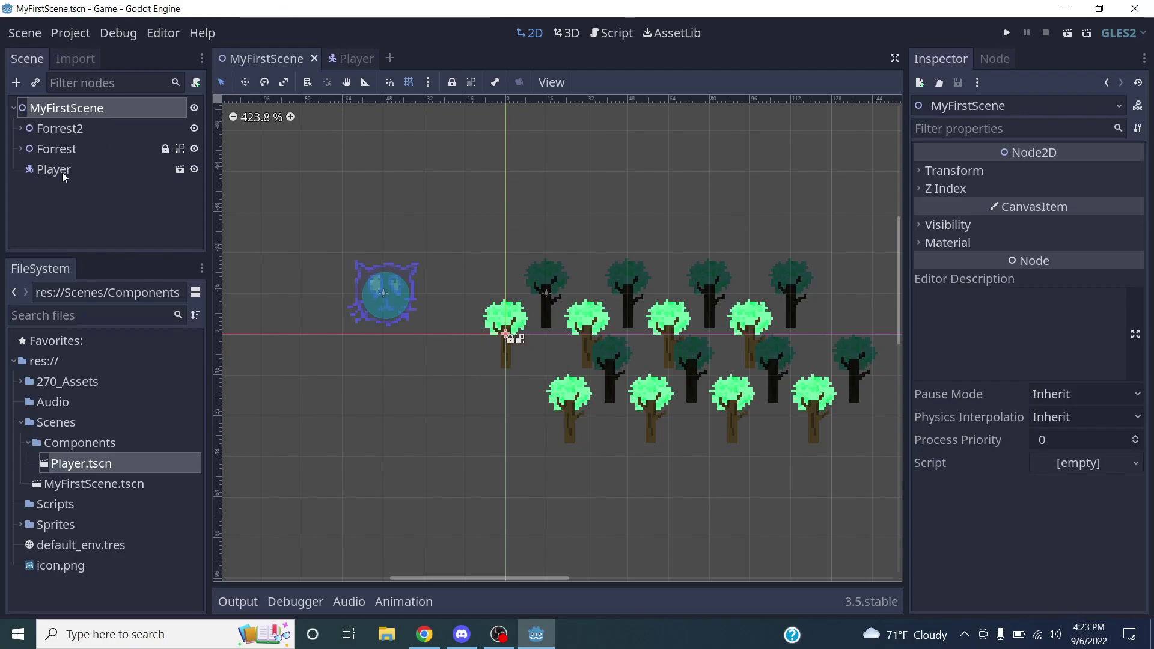
Open the Player scene from MyFirstScene's Player node scene icon.
{"action": "left_click", "coordinate": [345, 59]}
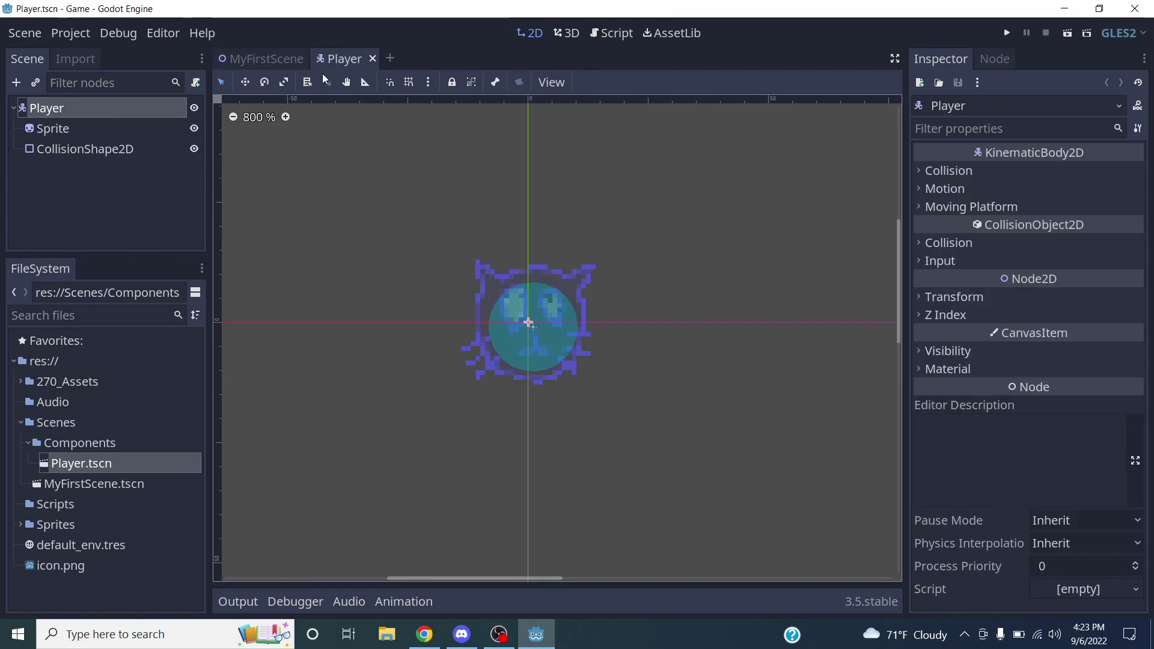
{"action": "key", "text": "ctrl+Tab"}
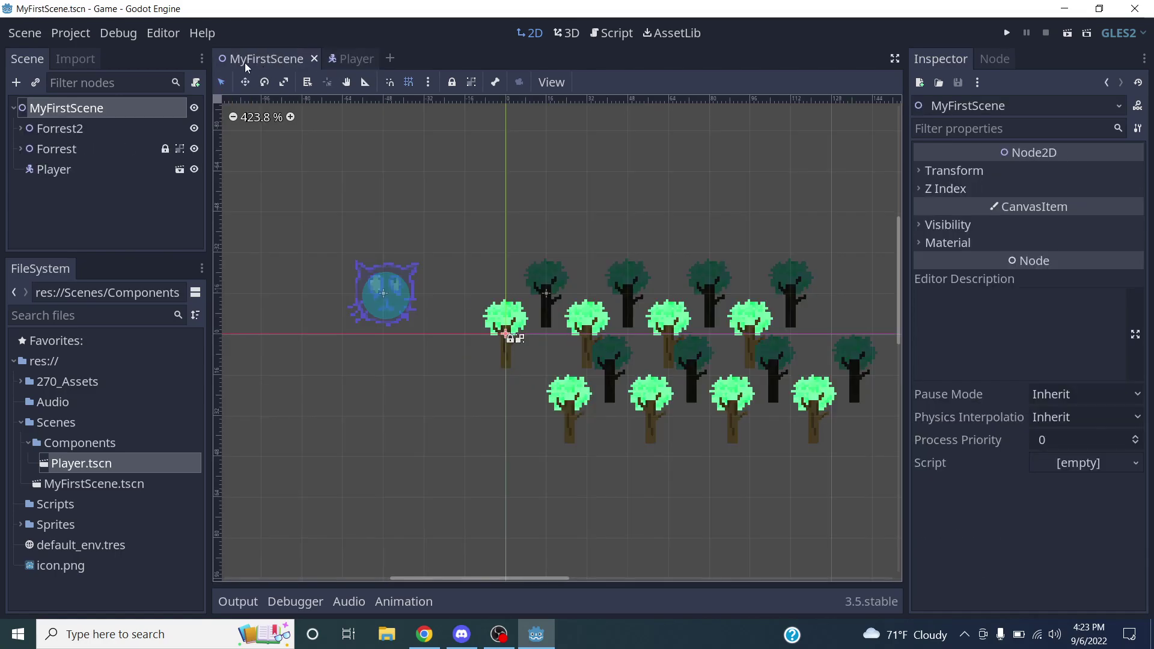
{"action": "left_click", "coordinate": [64, 171]}
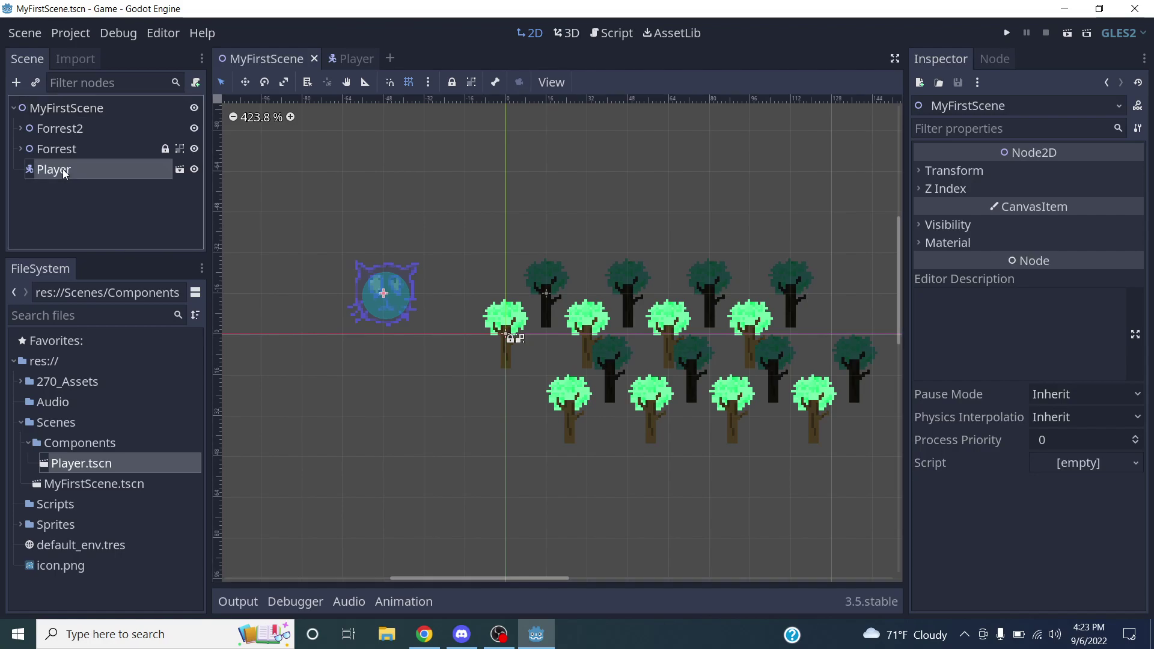
{"action": "left_click", "coordinate": [179, 170]}
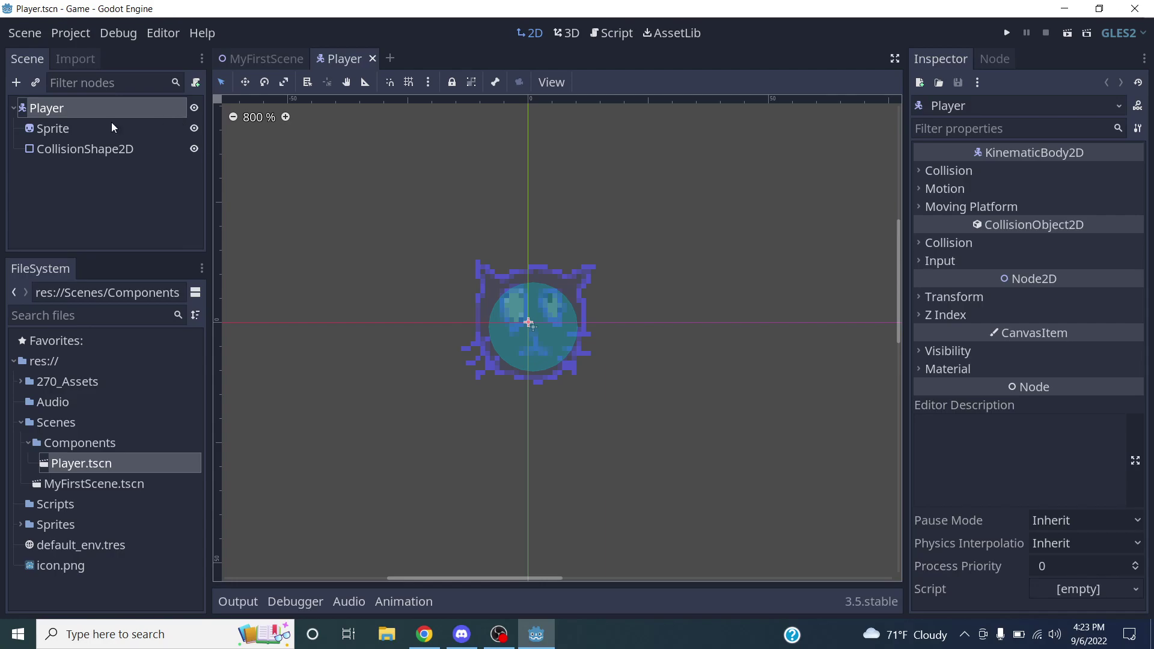
Select the Player root node and bring up the Inspector's Script [empty] options.
{"action": "left_click", "coordinate": [54, 506]}
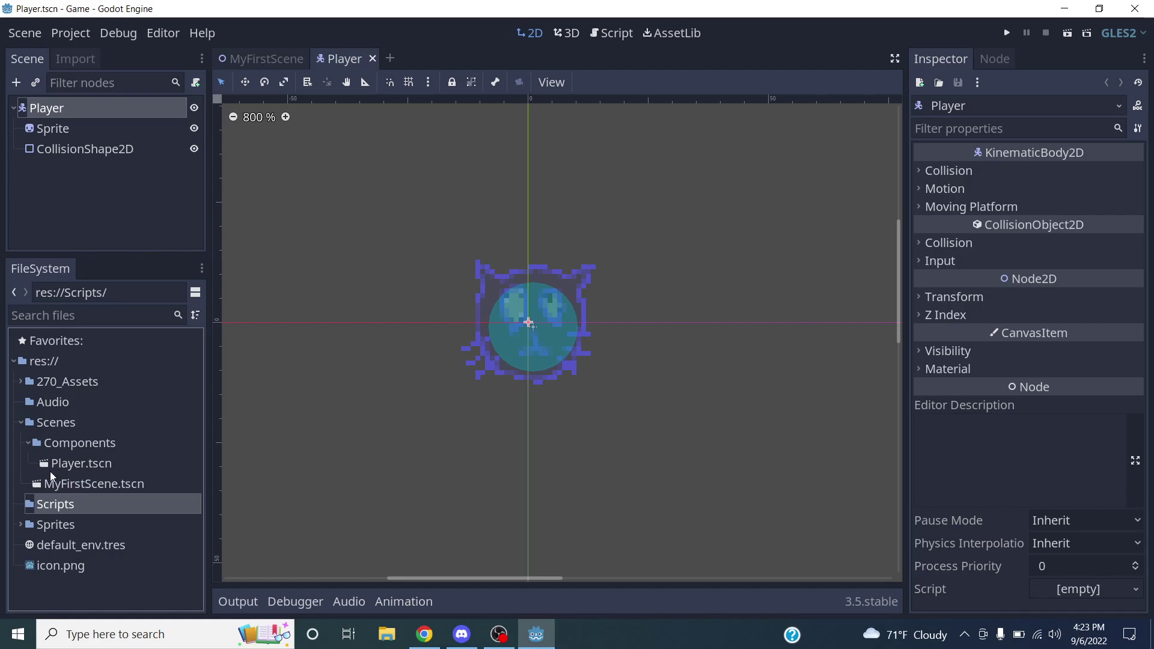
{"action": "left_click", "coordinate": [21, 423]}
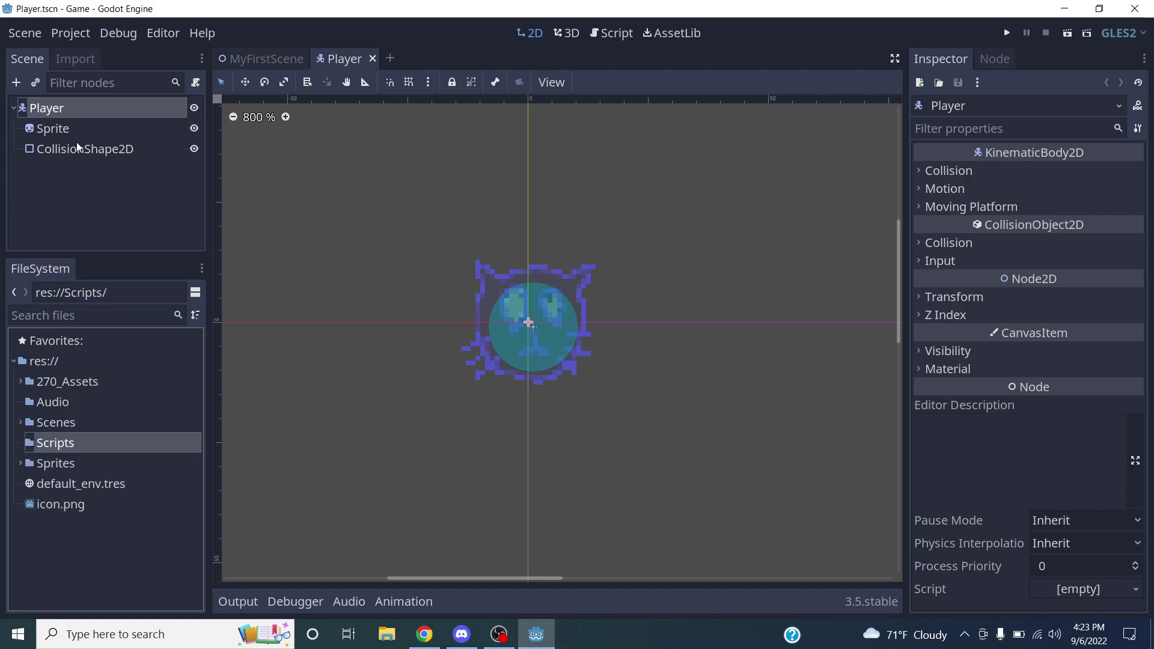
{"action": "left_click", "coordinate": [105, 178]}
{"action": "left_click", "coordinate": [74, 110]}
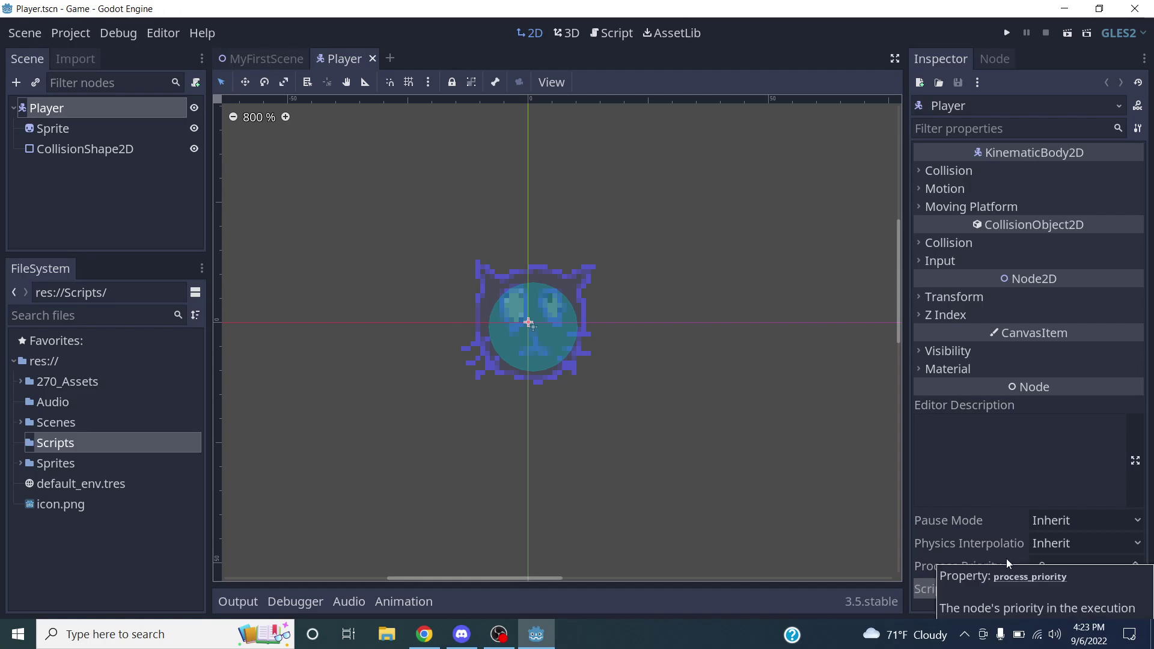
{"action": "left_click", "coordinate": [148, 129]}
{"action": "left_click", "coordinate": [143, 150]}
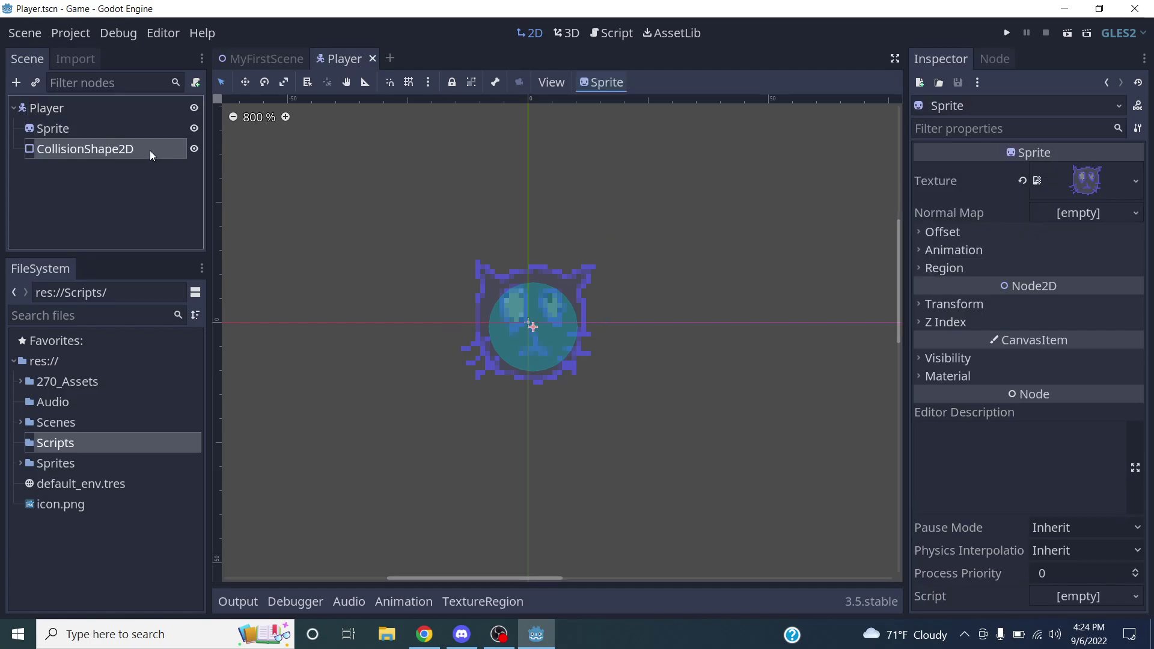
{"action": "left_click", "coordinate": [106, 113]}
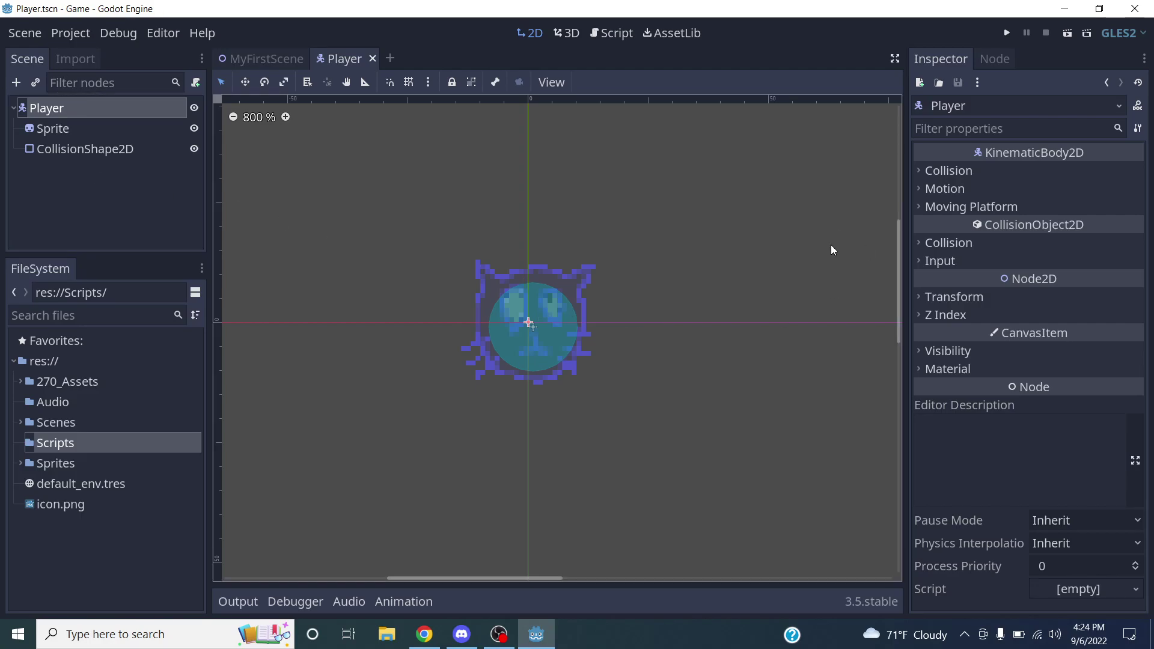
{"action": "left_click", "coordinate": [1076, 590]}
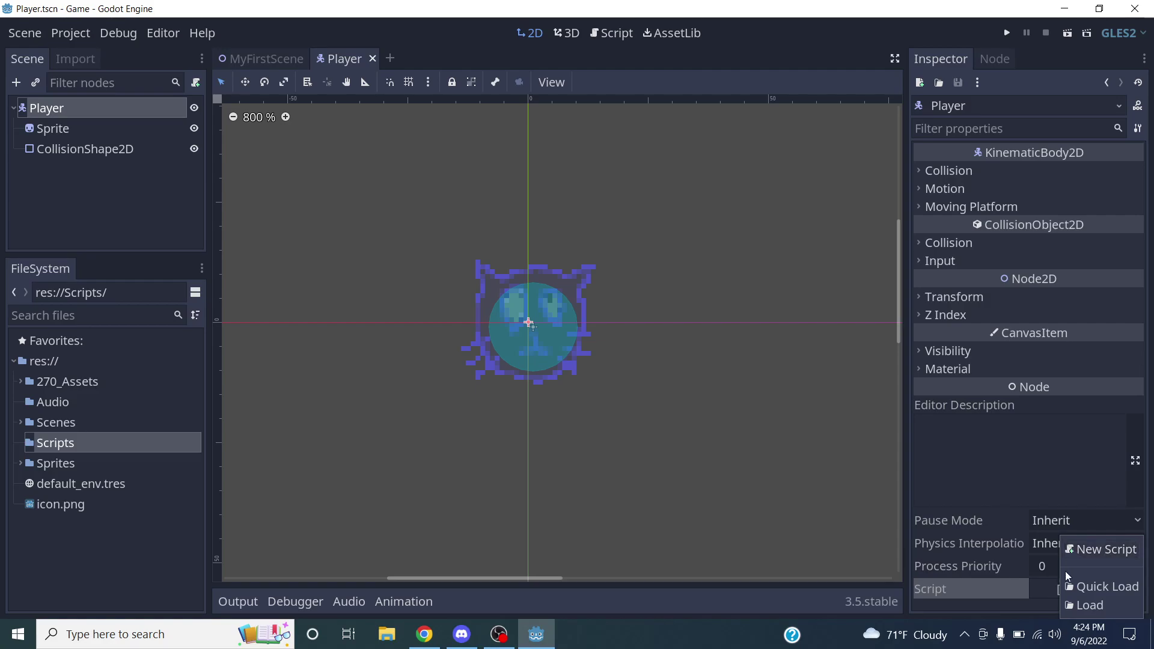
Start a new Player script using the Empty template, kept as a separate file.
{"action": "left_click", "coordinate": [1085, 552]}
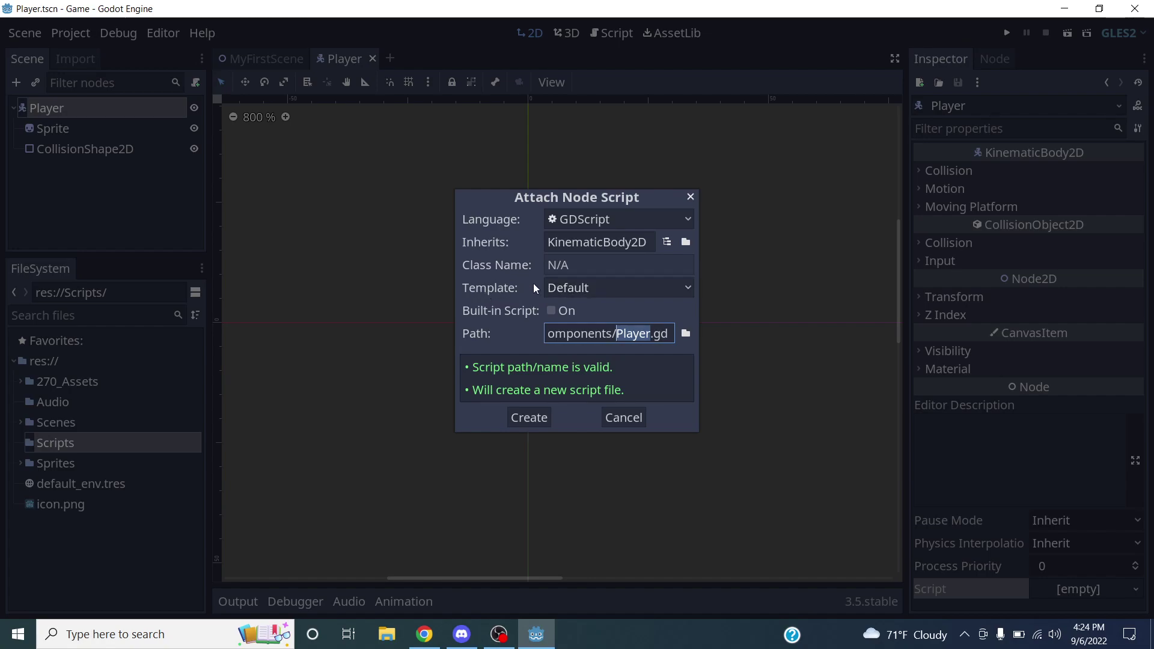
{"action": "left_click", "coordinate": [595, 288]}
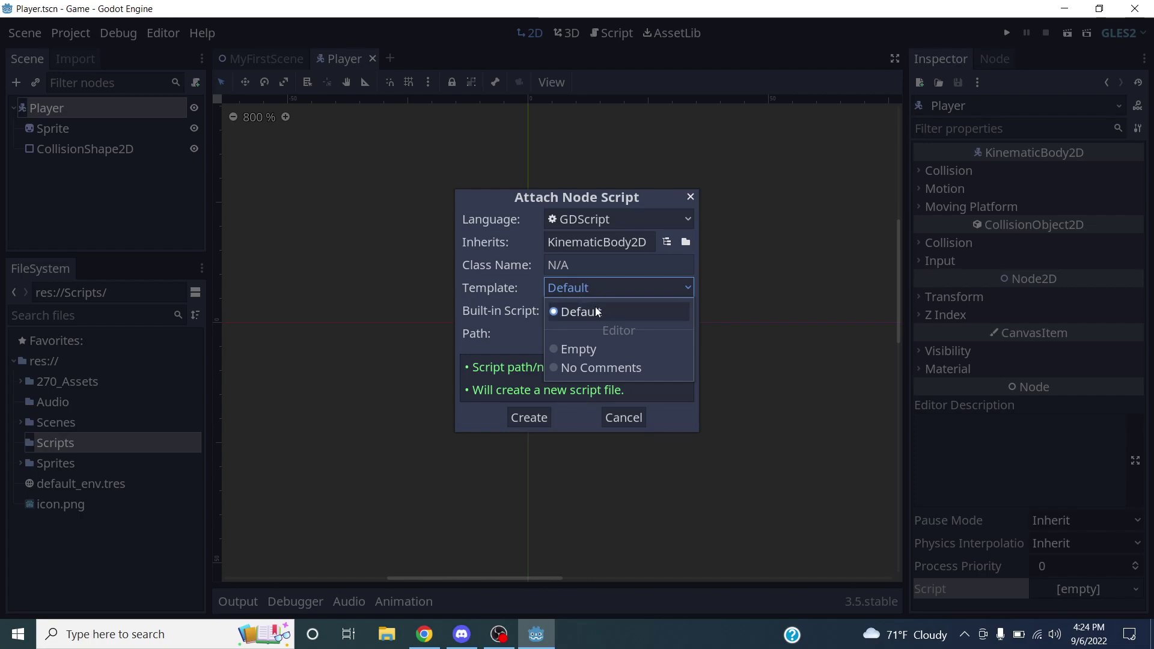
{"action": "left_click", "coordinate": [576, 349]}
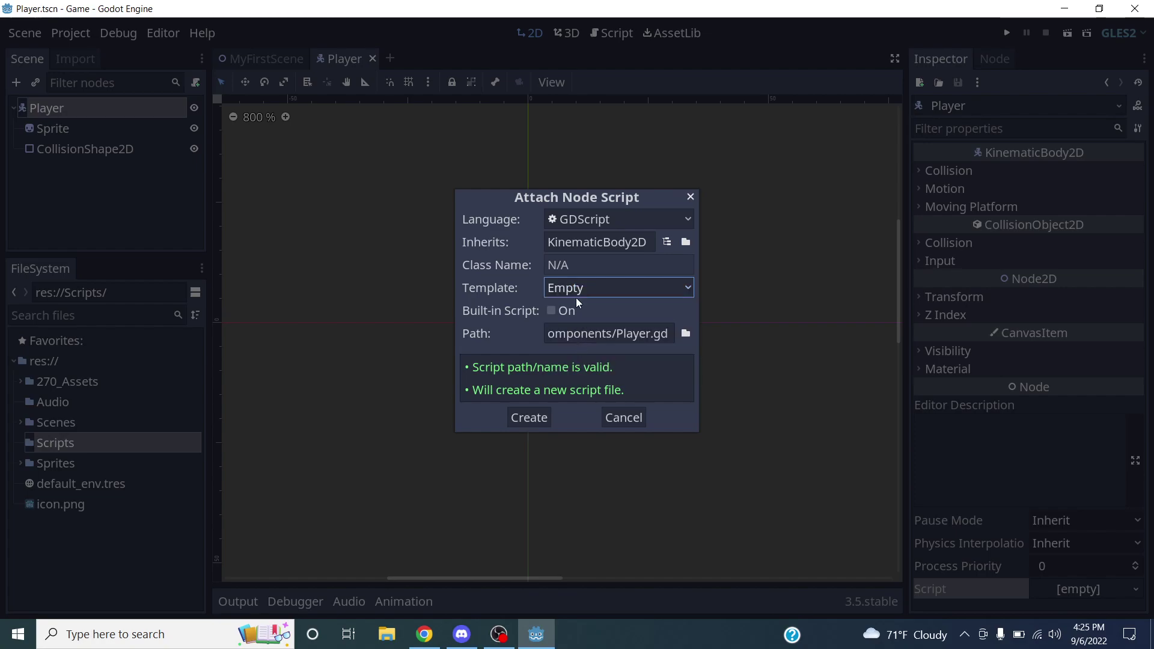
{"action": "left_click", "coordinate": [595, 309]}
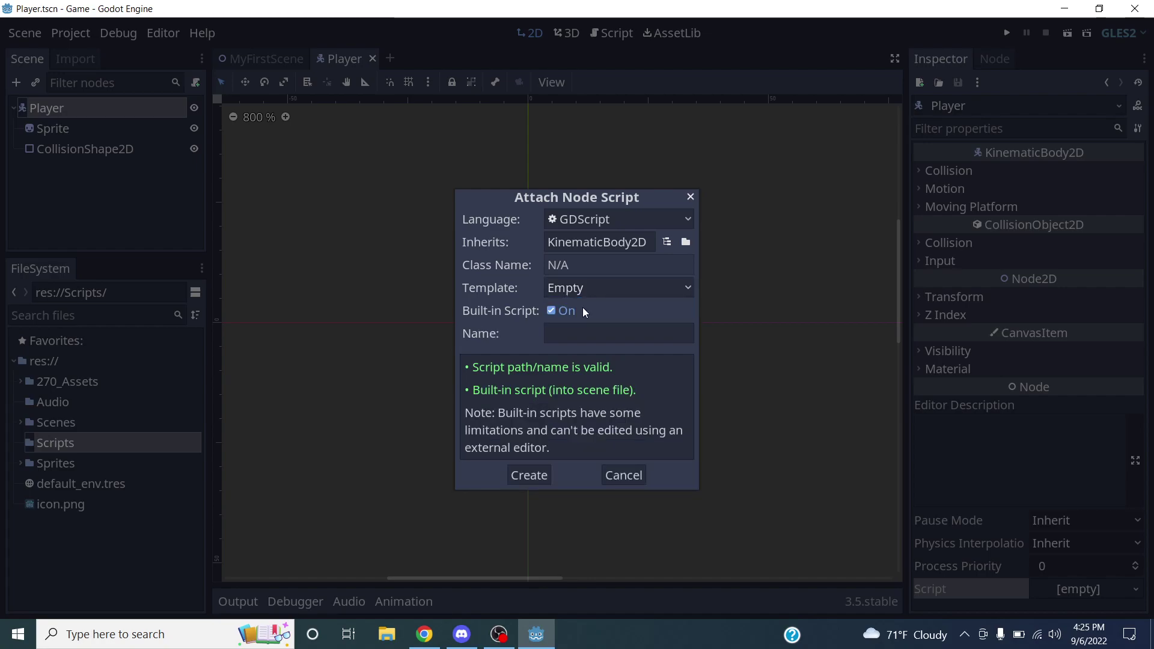
{"action": "left_click", "coordinate": [589, 309]}
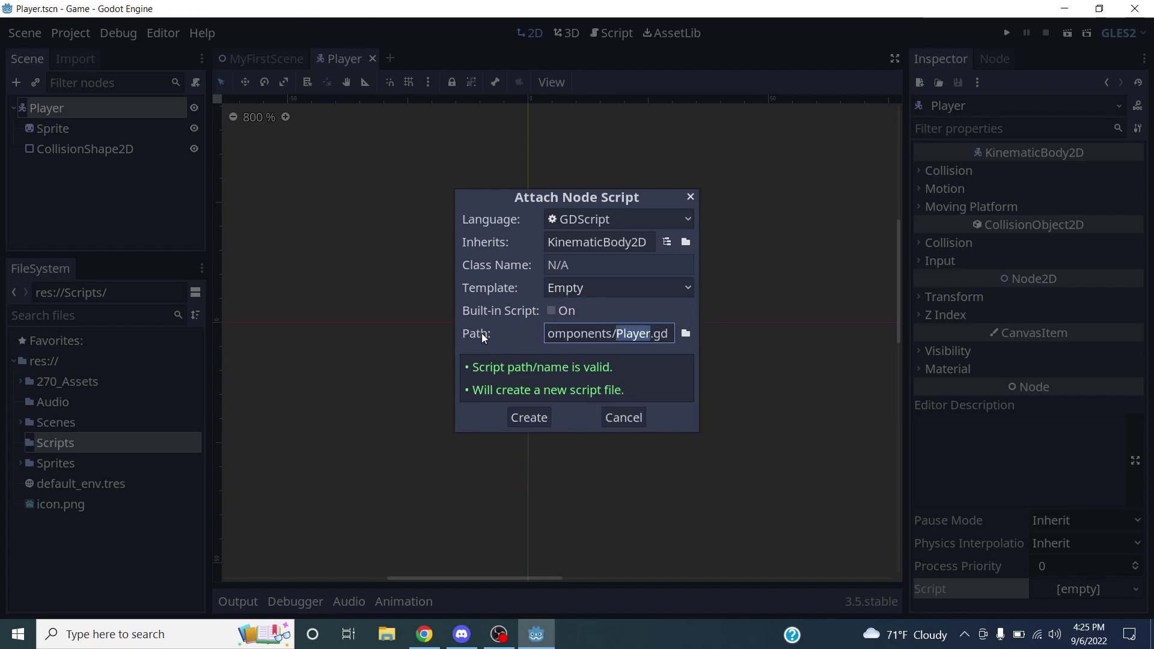
Check the res://Scenes/Components/Player.gd path and browse for its save location.
{"action": "left_click", "coordinate": [582, 334]}
{"action": "left_click_drag", "start_coordinate": [582, 334], "coordinate": [639, 330]}
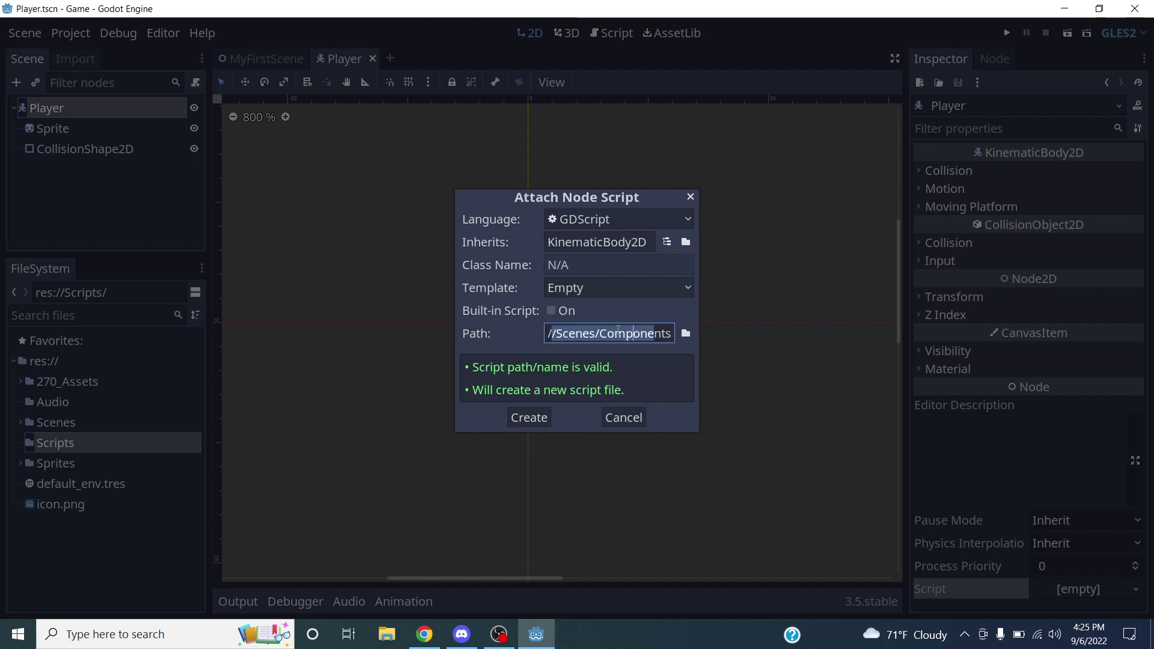
{"action": "left_click", "coordinate": [646, 330]}
{"action": "key", "text": "Right"}
{"action": "key", "text": "Right"}
{"action": "key", "text": "Right"}
{"action": "key", "text": "Right"}
{"action": "key", "text": "Right"}
{"action": "key", "text": "Right"}
{"action": "key", "text": "Right"}
{"action": "key", "text": "Right"}
{"action": "key", "text": "Right"}
{"action": "key", "text": "Right"}
{"action": "key", "text": "Right"}
{"action": "key", "text": "Right"}
{"action": "key", "text": "Right"}
{"action": "key", "text": "Right"}
{"action": "key", "text": "Right"}
{"action": "key", "text": "Right"}
{"action": "key", "text": "Right"}
{"action": "key", "text": "Right"}
{"action": "key", "text": "Left"}
{"action": "key", "text": "Left"}
{"action": "key", "text": "Left"}
{"action": "key", "text": "Left"}
{"action": "key", "text": "Left"}
{"action": "key", "text": "Left"}
{"action": "key", "text": "Left"}
{"action": "key", "text": "Left"}
{"action": "key", "text": "Left"}
{"action": "key", "text": "Left"}
{"action": "key", "text": "Left"}
{"action": "key", "text": "Left"}
{"action": "key", "text": "Left"}
{"action": "key", "text": "Left"}
{"action": "key", "text": "Left"}
{"action": "key", "text": "Left"}
{"action": "key", "text": "Left"}
{"action": "key", "text": "Left"}
{"action": "key", "text": "Left"}
{"action": "key", "text": "Left"}
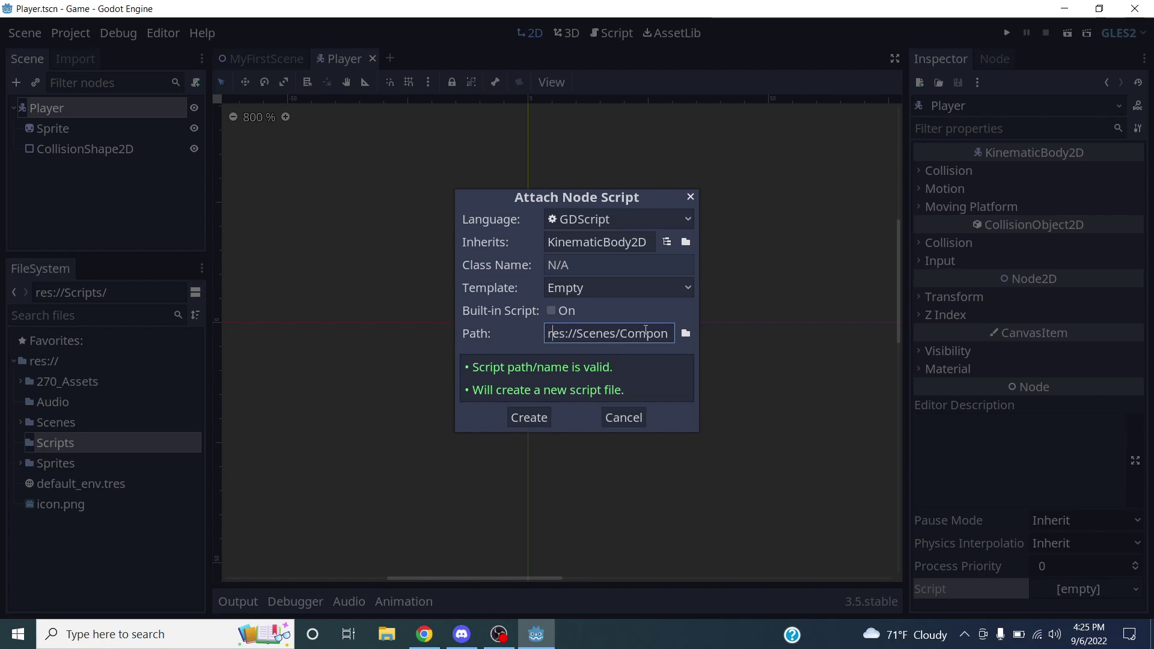
{"action": "key", "text": "Right"}
{"action": "key", "text": "Right"}
{"action": "key", "text": "Right"}
{"action": "key", "text": "Right"}
{"action": "key", "text": "Right"}
{"action": "key", "text": "Right"}
{"action": "key", "text": "Right"}
{"action": "key", "text": "Right"}
{"action": "key", "text": "Right"}
{"action": "key", "text": "Right"}
{"action": "key", "text": "Right"}
{"action": "key", "text": "Right"}
{"action": "key", "text": "Right"}
{"action": "key", "text": "Right"}
{"action": "key", "text": "Right"}
{"action": "key", "text": "Right"}
{"action": "key", "text": "Right"}
{"action": "key", "text": "Right"}
{"action": "key", "text": "Right"}
{"action": "key", "text": "Right"}
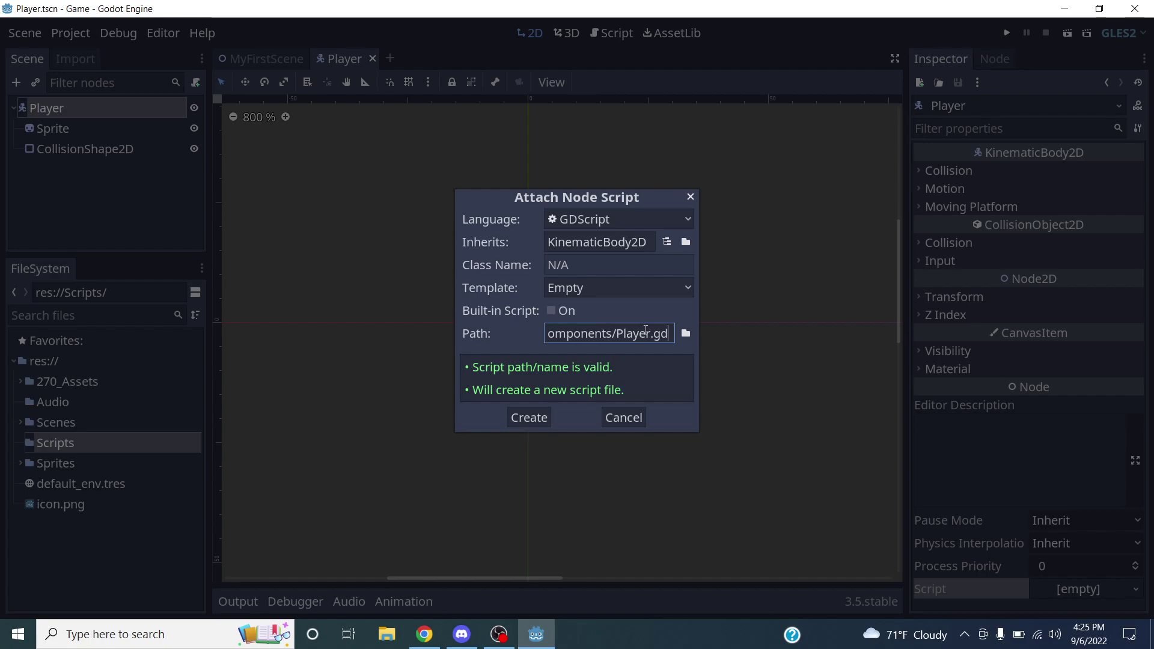
{"action": "left_click", "coordinate": [686, 333]}
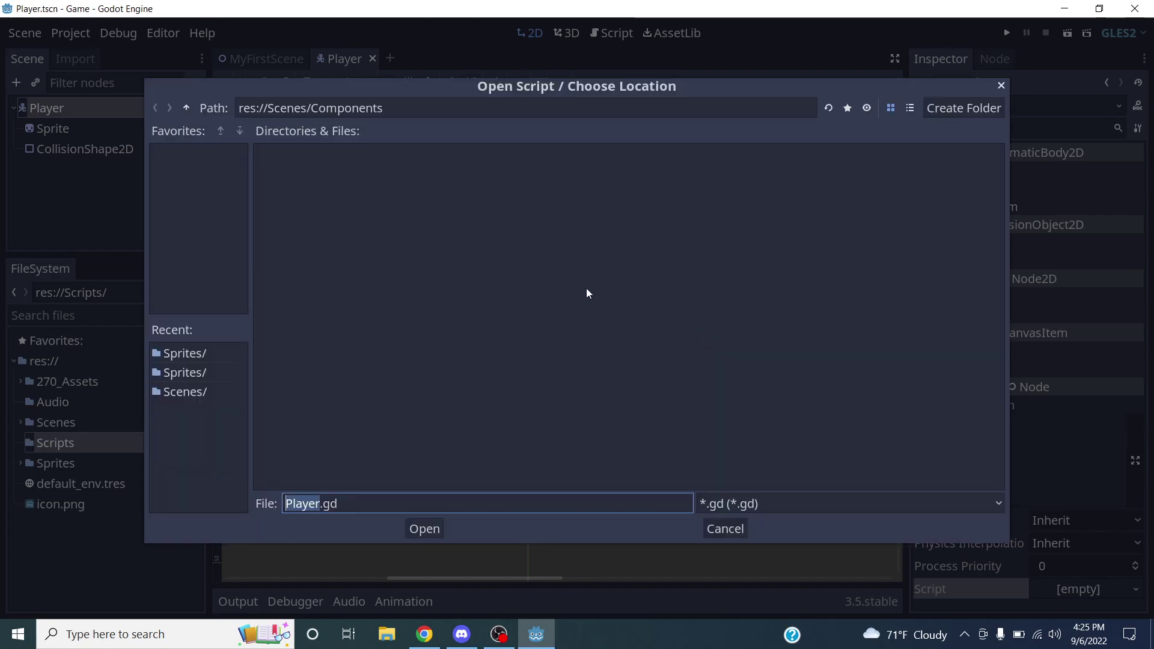
Browse the new script's path up to res:// and into the Scripts folder.
{"action": "left_click", "coordinate": [186, 108]}
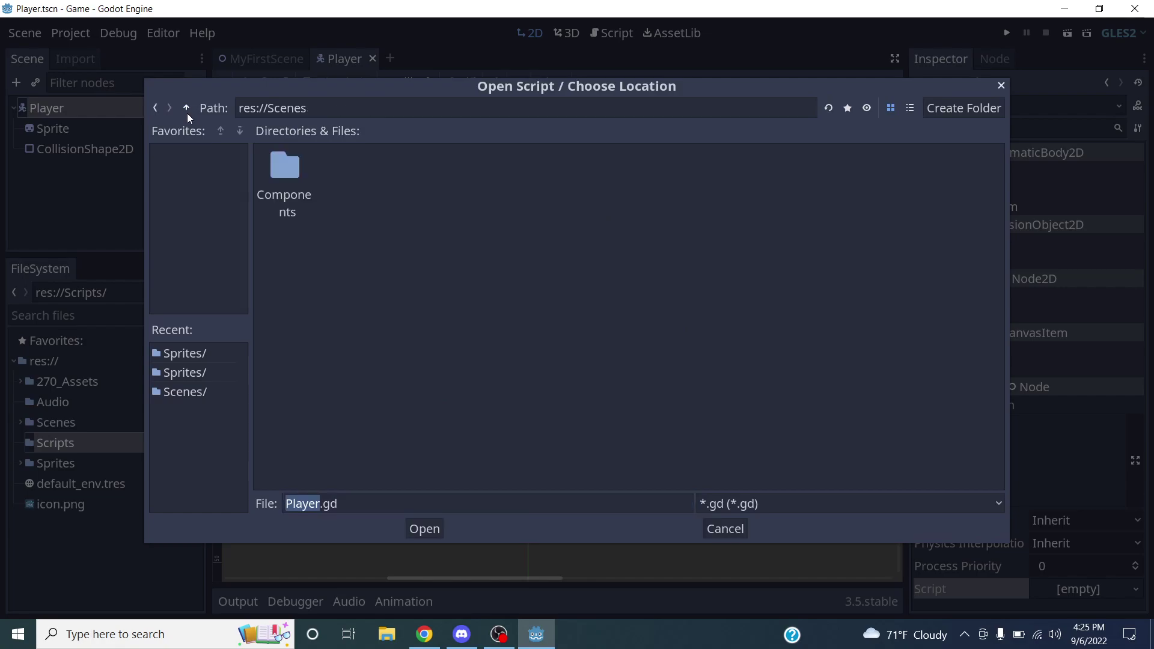
{"action": "left_click", "coordinate": [187, 107]}
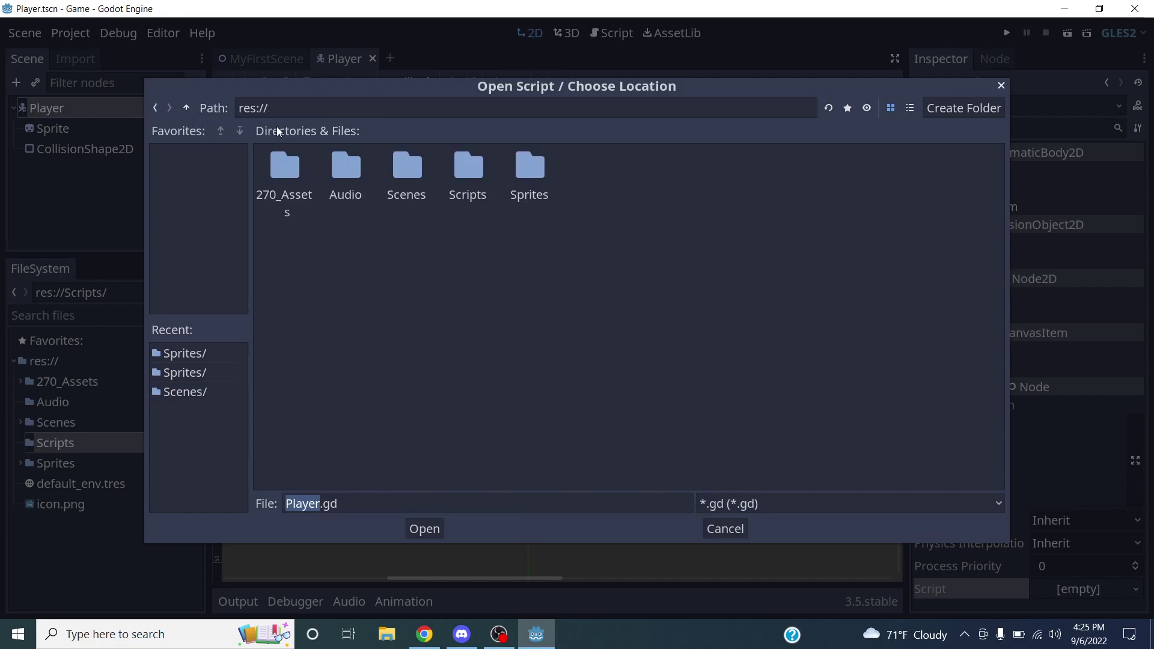
{"action": "left_click", "coordinate": [244, 109]}
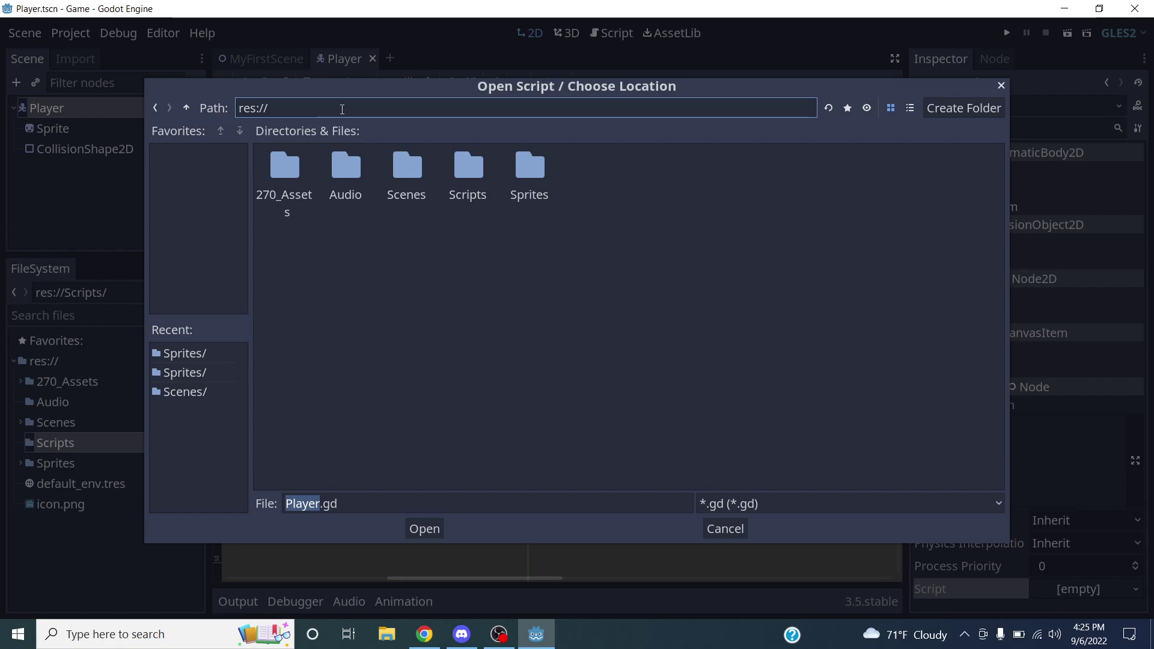
{"action": "double_click", "coordinate": [463, 166]}
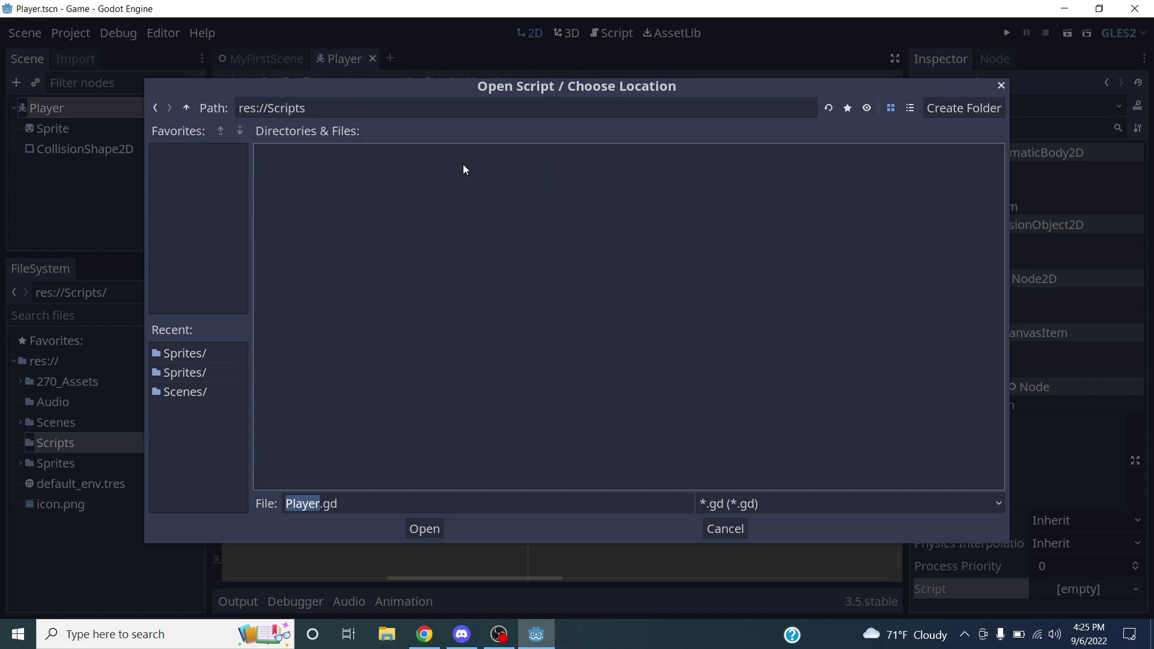
Name the script PlayerController.gd and create it attached to the Player node.
{"action": "left_click", "coordinate": [291, 503]}
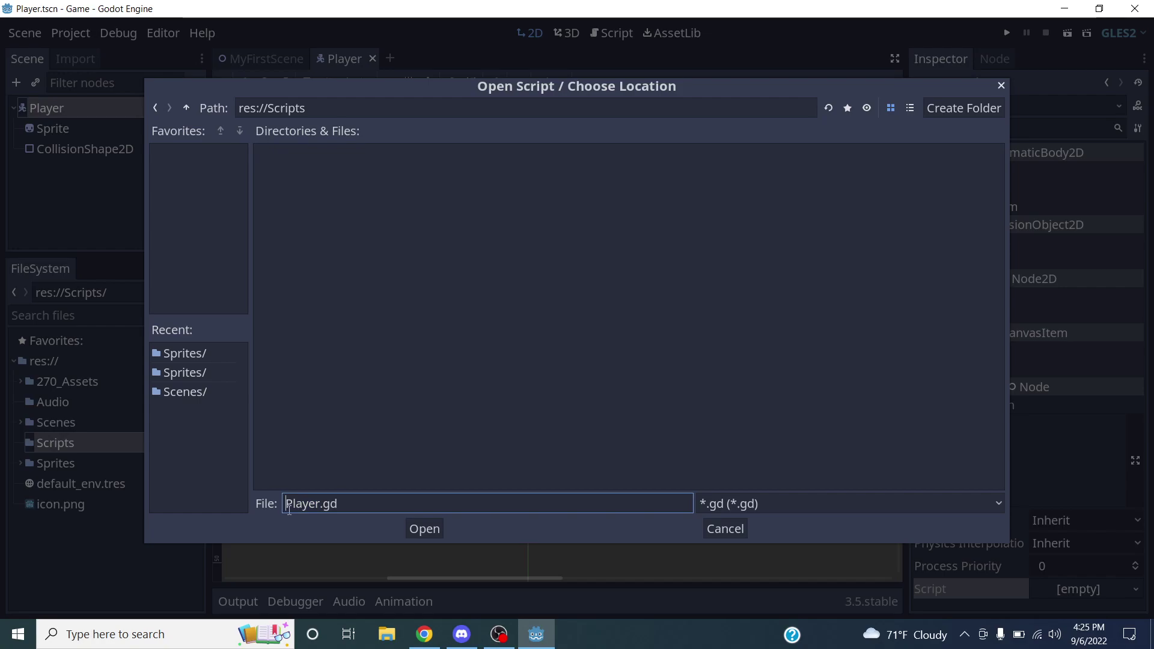
{"action": "left_click", "coordinate": [325, 504]}
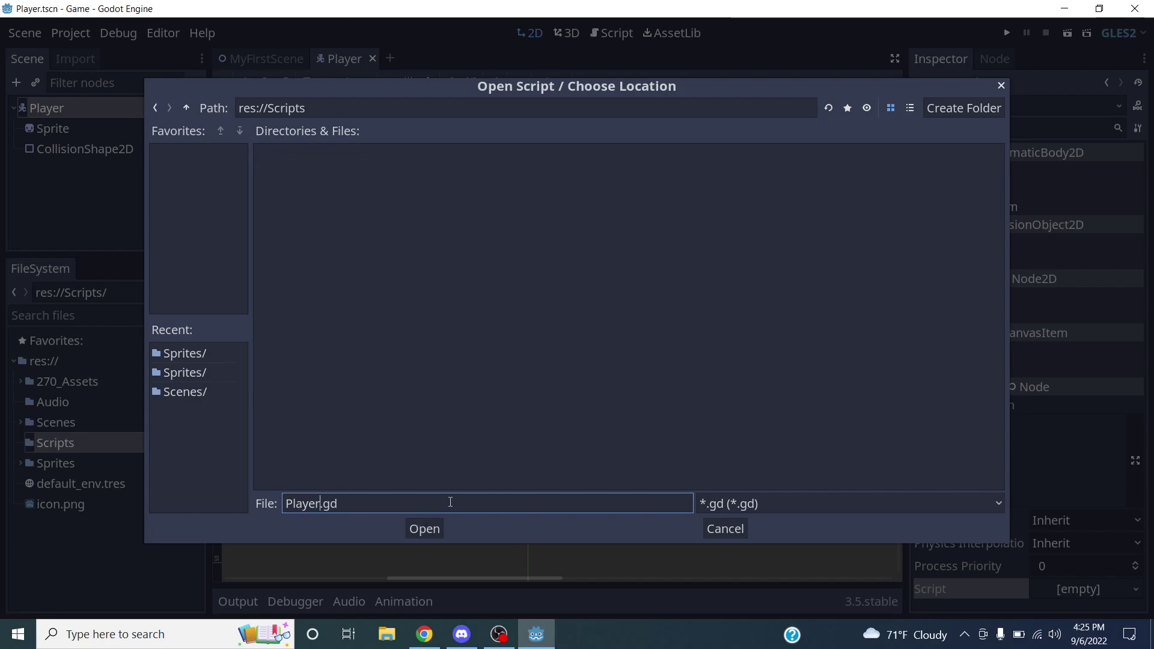
{"action": "type", "text": "Controller"}
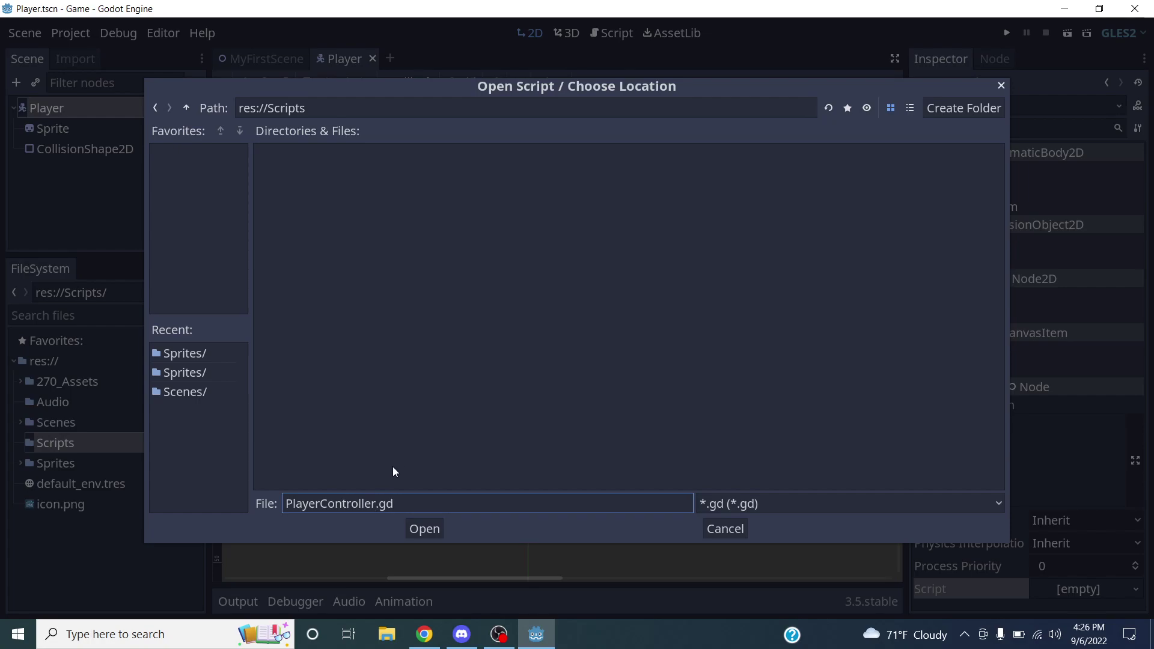
{"action": "left_click", "coordinate": [338, 503]}
{"action": "key", "text": "End"}
{"action": "left_click", "coordinate": [432, 532]}
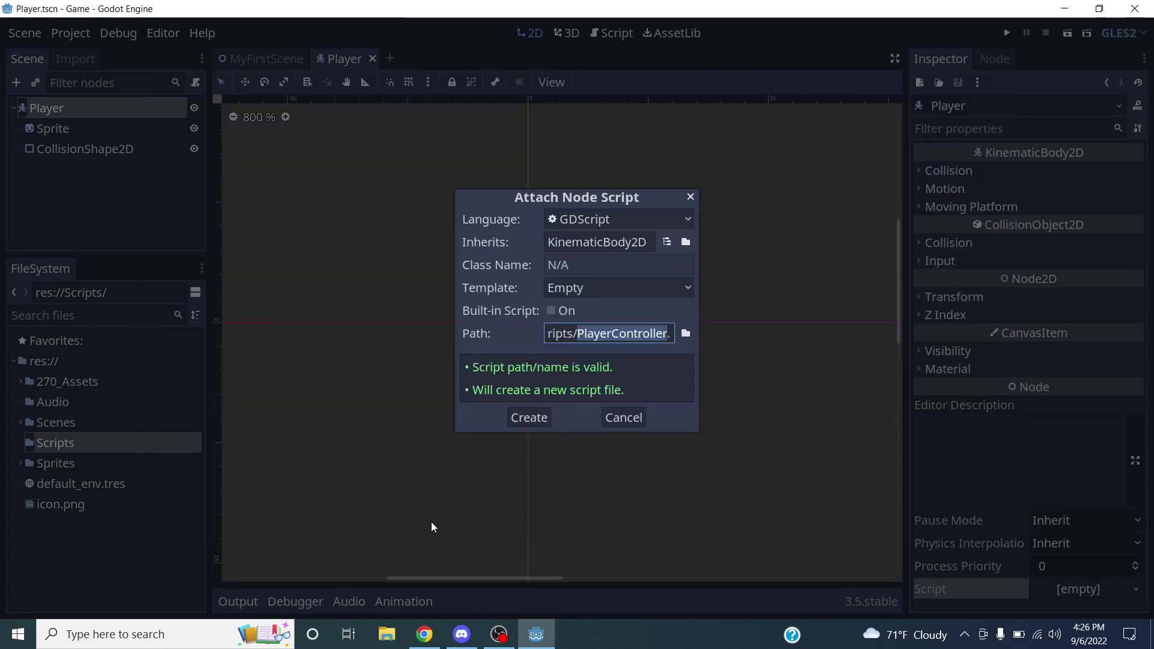
{"action": "left_click", "coordinate": [528, 417]}
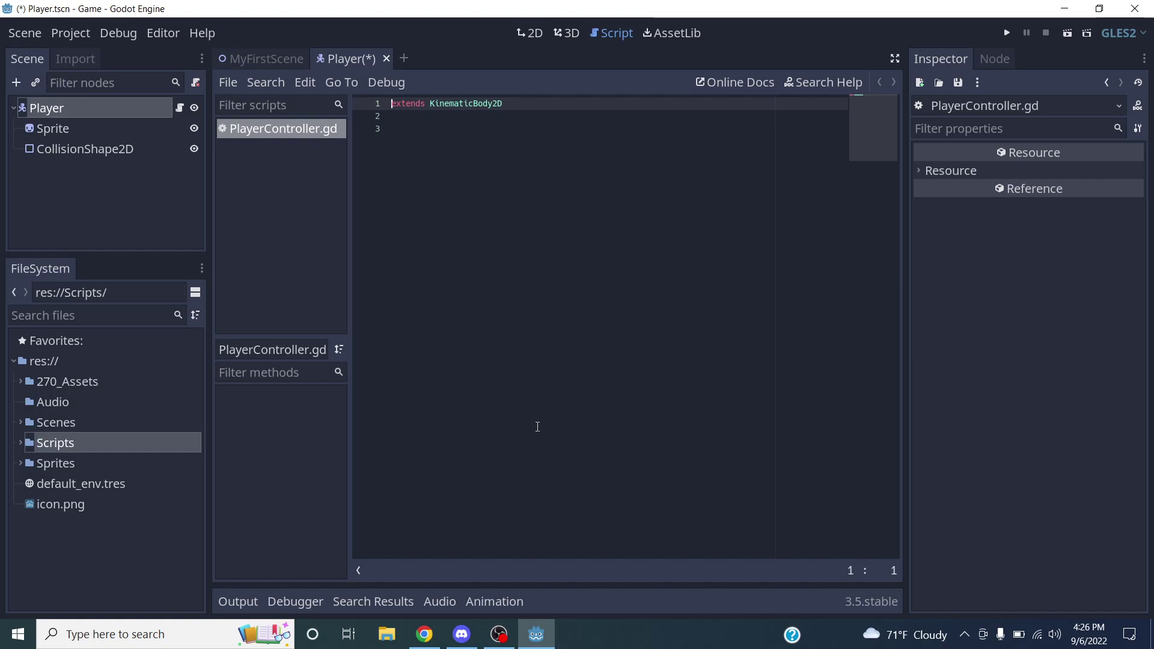
Save the Player scene and raise the Editor Settings code font size to 20.
{"action": "key", "text": "ctrl+s"}
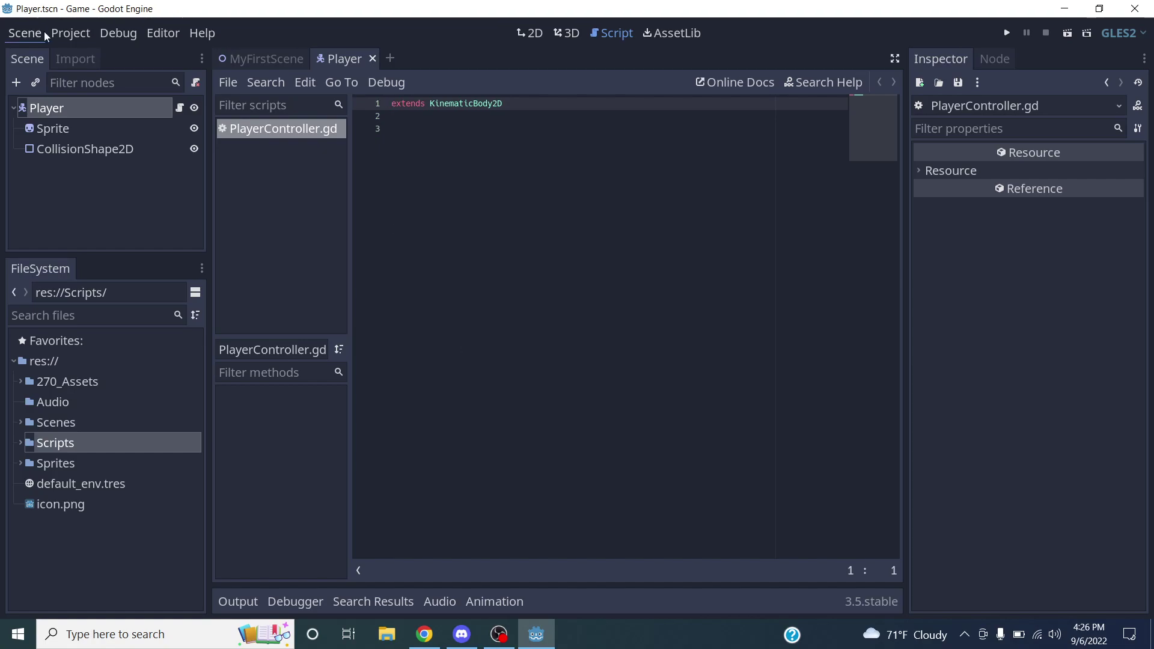
{"action": "left_click", "coordinate": [163, 34]}
{"action": "left_click", "coordinate": [183, 62]}
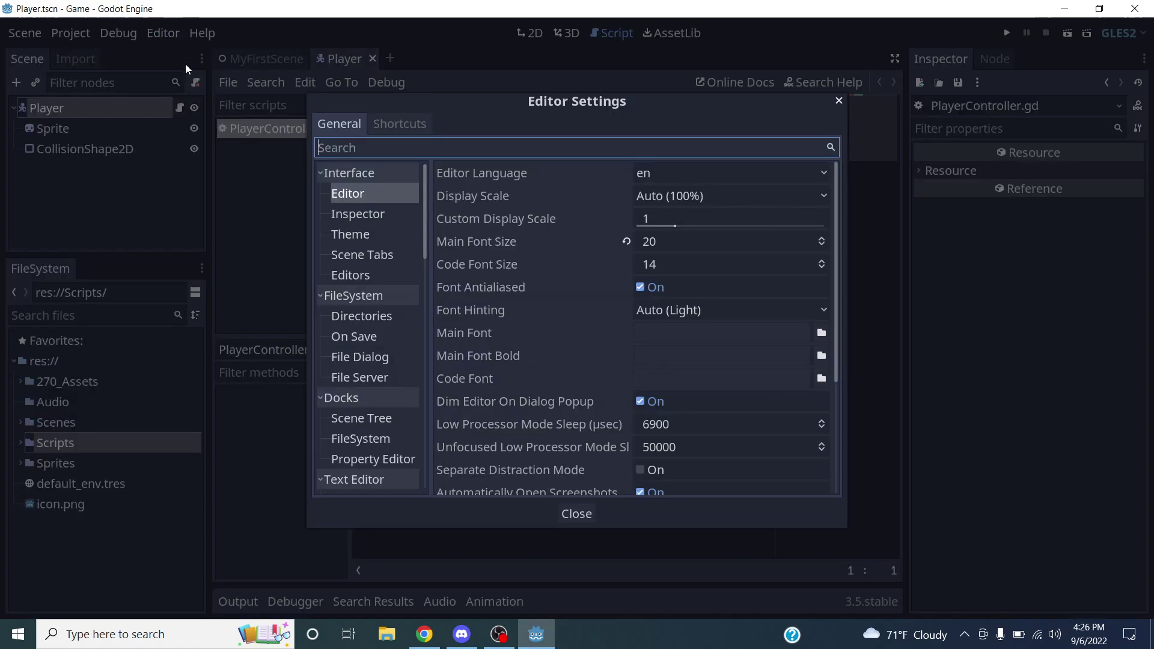
{"action": "left_click", "coordinate": [821, 260]}
{"action": "left_click", "coordinate": [821, 260]}
{"action": "left_click", "coordinate": [821, 260]}
{"action": "left_click", "coordinate": [821, 260]}
{"action": "left_click", "coordinate": [822, 260]}
{"action": "left_click", "coordinate": [821, 261]}
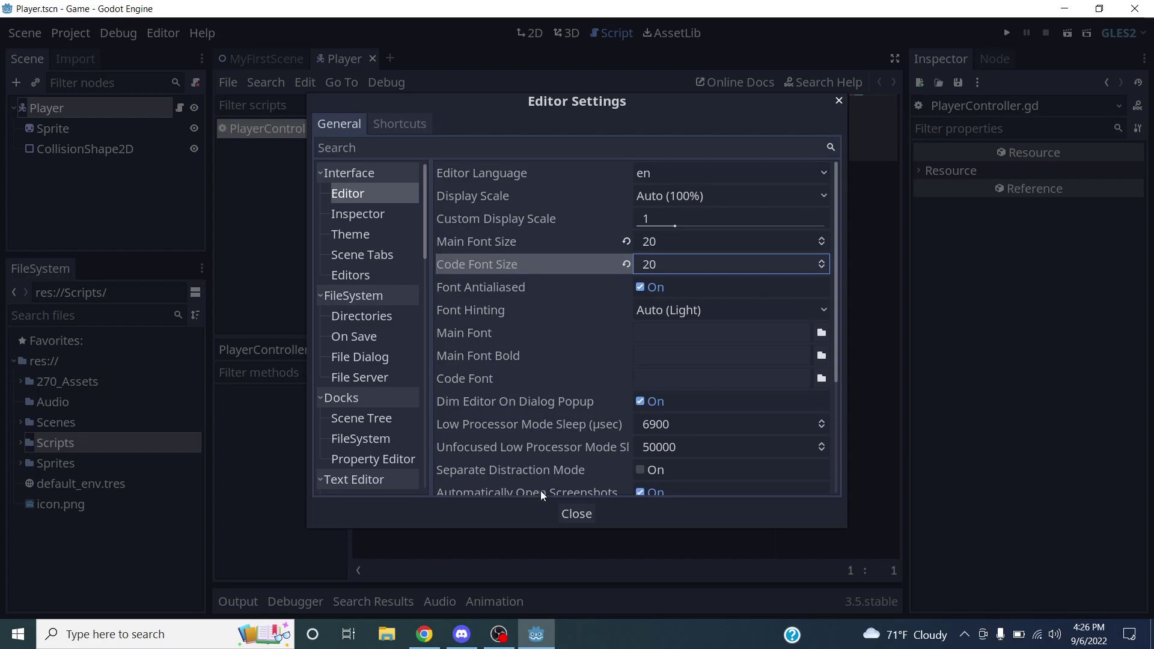
{"action": "left_click_drag", "start_coordinate": [574, 515], "coordinate": [574, 487]}
{"action": "key", "text": "Return"}
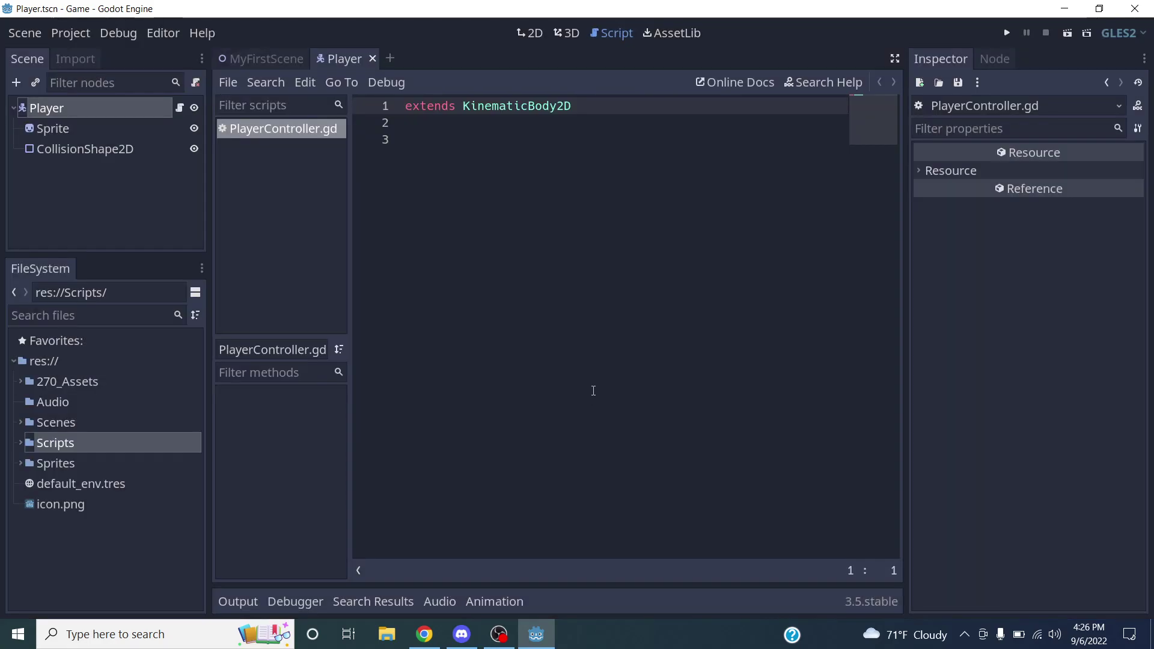
Raise the code font size further to 24 in Editor Settings.
{"action": "left_click", "coordinate": [535, 206]}
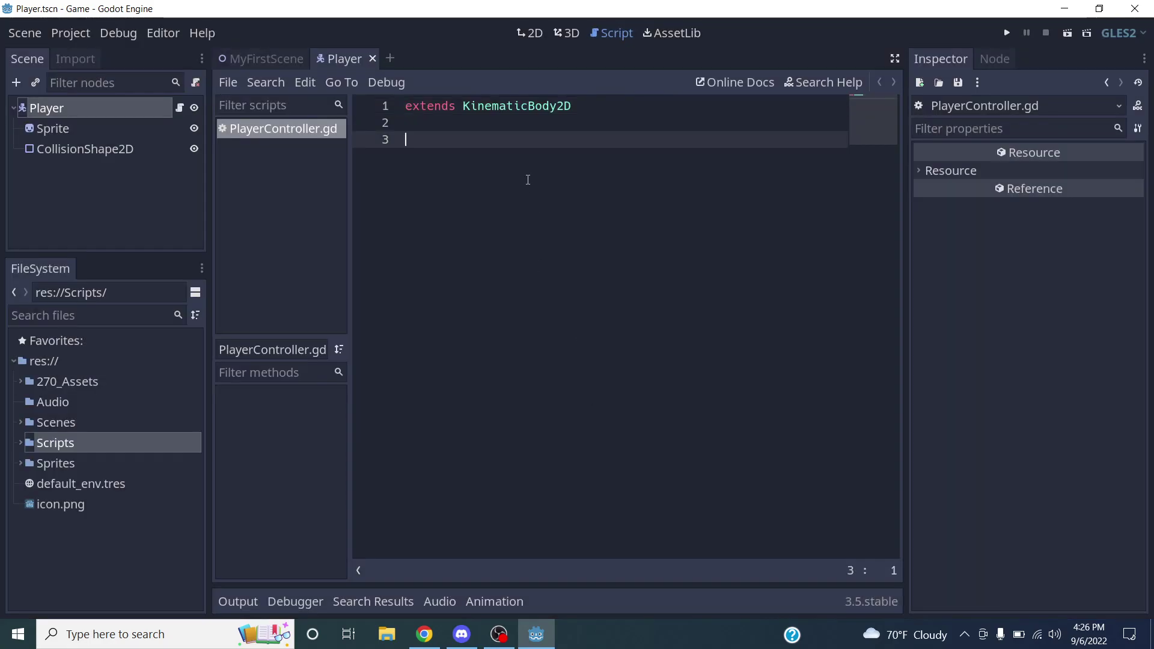
{"action": "left_click", "coordinate": [163, 32]}
{"action": "left_click", "coordinate": [170, 58]}
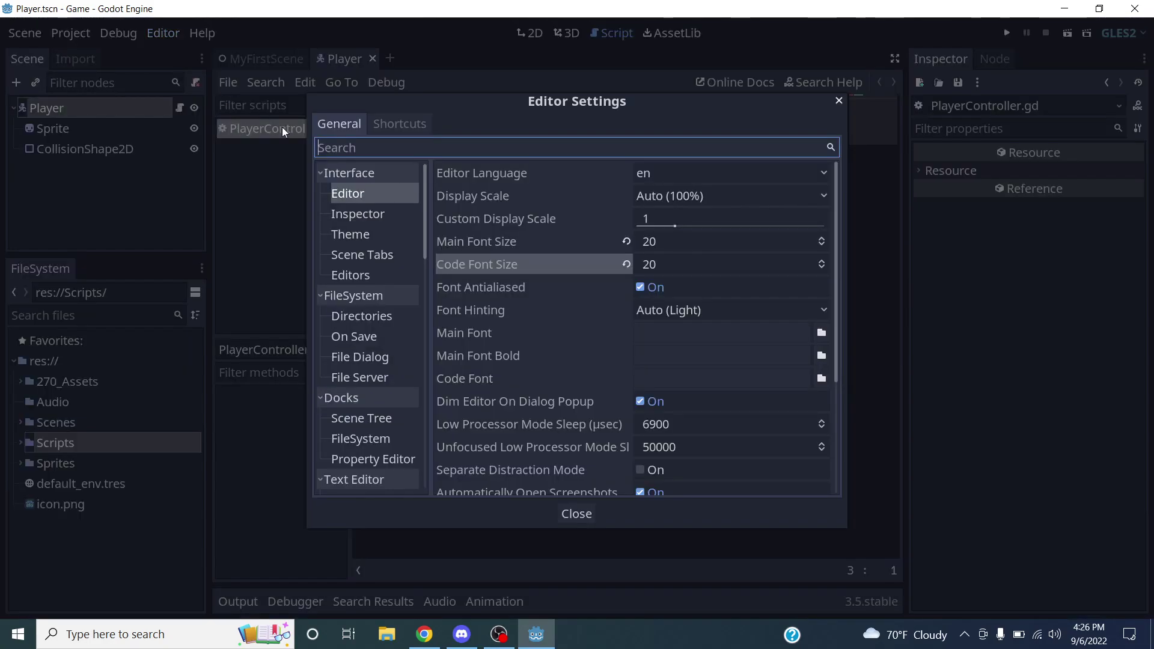
{"action": "left_click", "coordinate": [821, 260]}
{"action": "left_click", "coordinate": [821, 260]}
{"action": "left_click", "coordinate": [821, 260]}
{"action": "left_click", "coordinate": [821, 260]}
{"action": "left_click", "coordinate": [562, 519]}
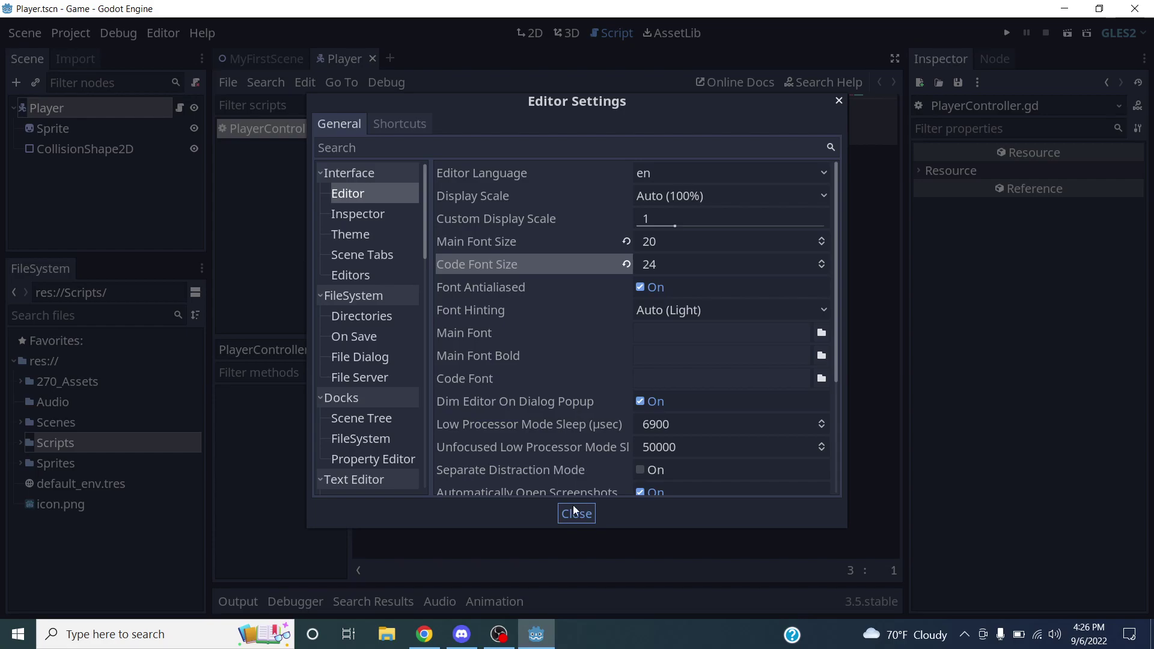
{"action": "left_click", "coordinate": [574, 511]}
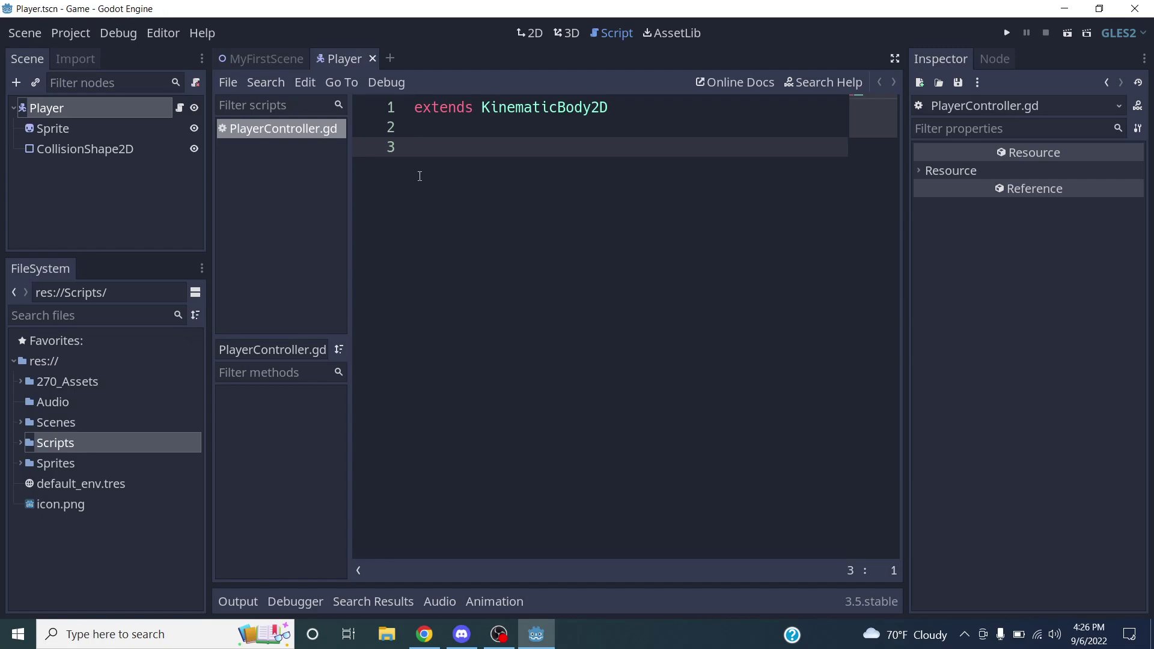
Select KinematicBody2D on line 1 of PlayerController.gd and open its context menu.
{"action": "left_click_drag", "start_coordinate": [417, 109], "coordinate": [636, 108]}
{"action": "left_click", "coordinate": [636, 108]}
{"action": "left_click", "coordinate": [567, 148]}
{"action": "left_click", "coordinate": [431, 109]}
{"action": "double_click", "coordinate": [430, 110]}
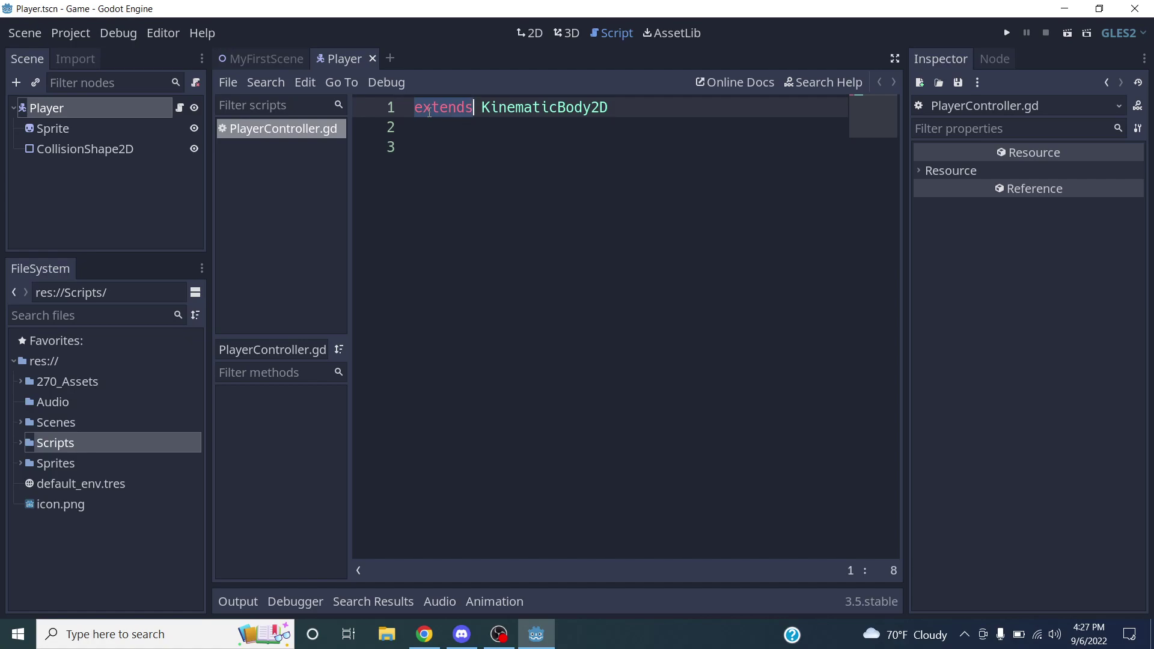
{"action": "double_click", "coordinate": [522, 107]}
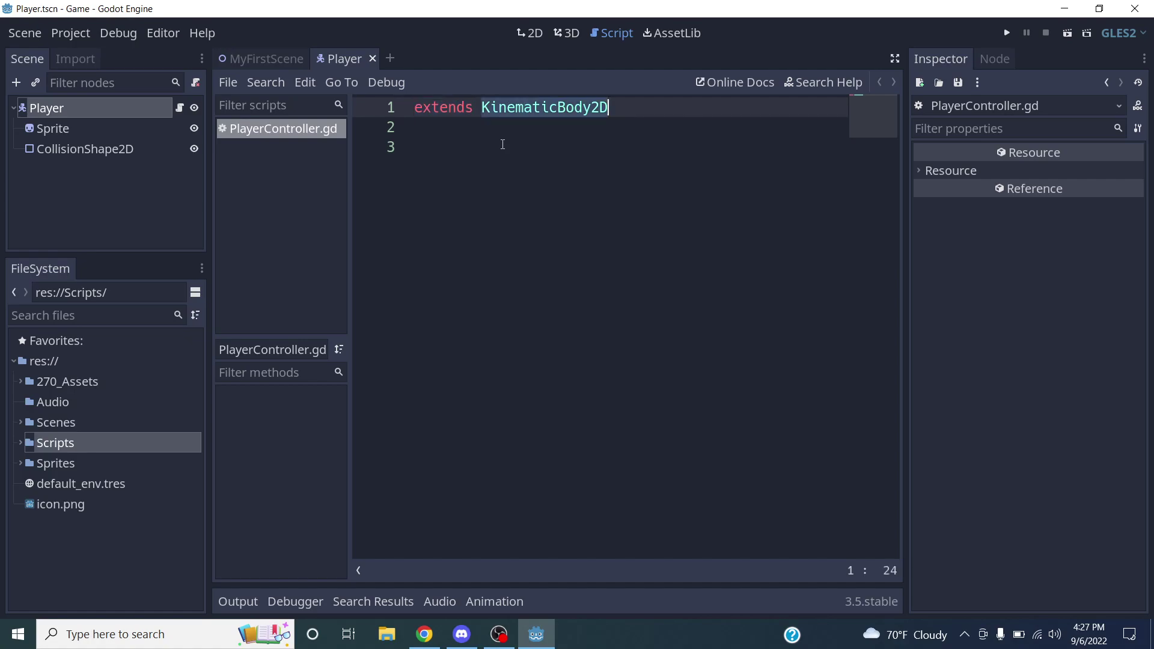
{"action": "left_click", "coordinate": [479, 150]}
{"action": "left_click", "coordinate": [508, 108]}
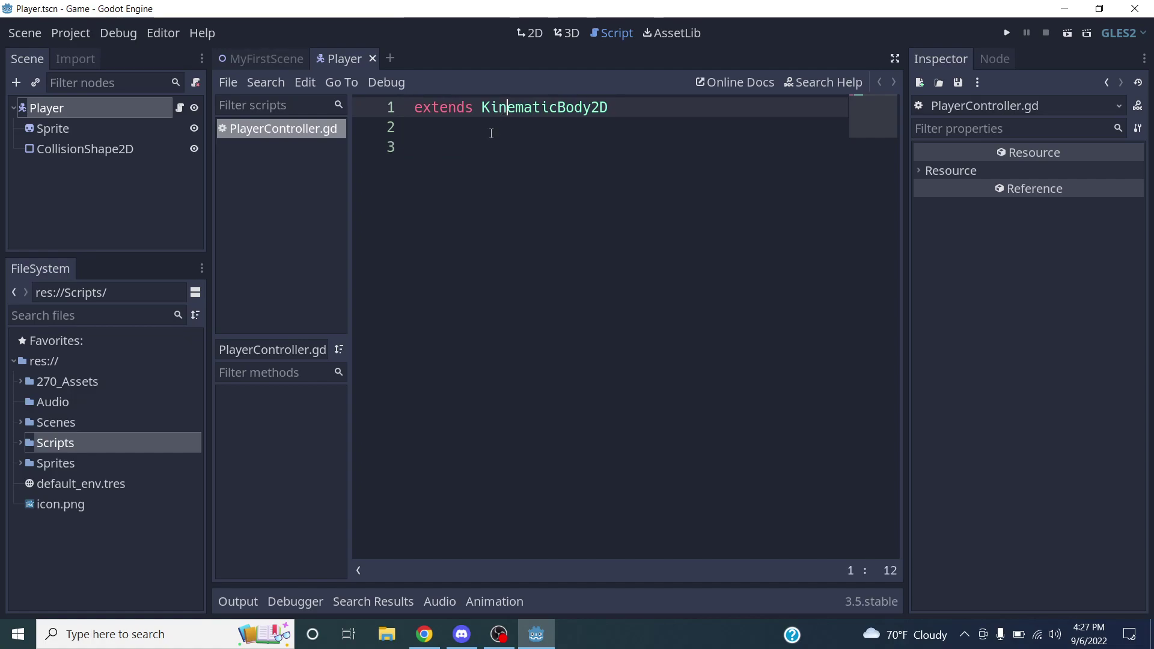
{"action": "double_click", "coordinate": [522, 109]}
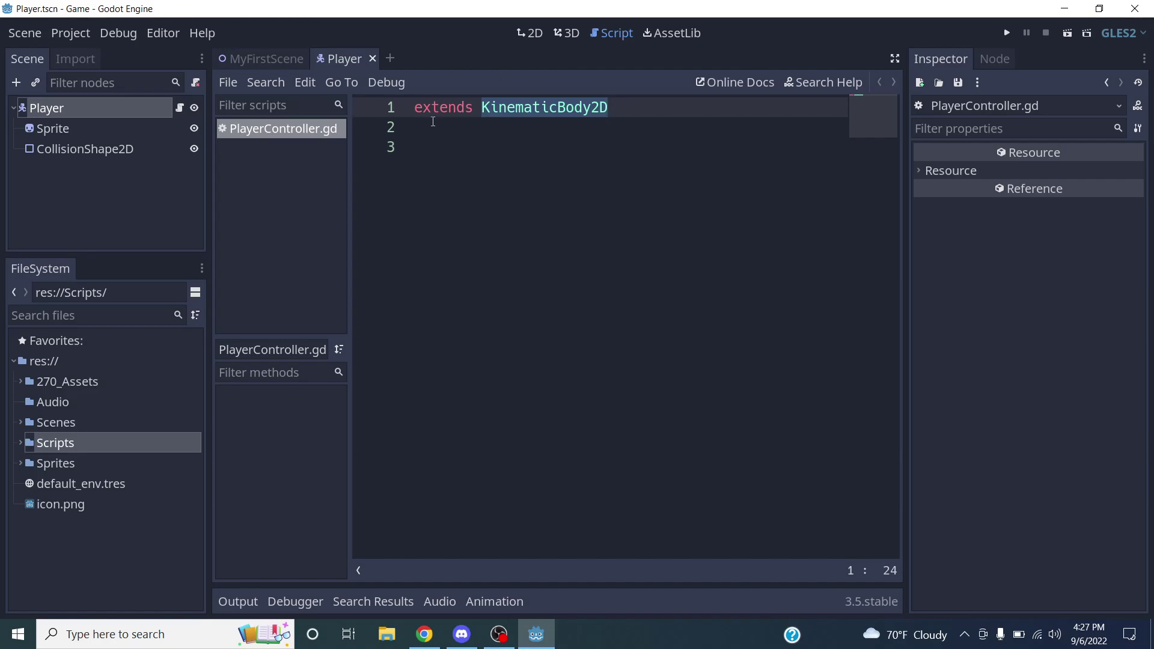
{"action": "right_click", "coordinate": [521, 112]}
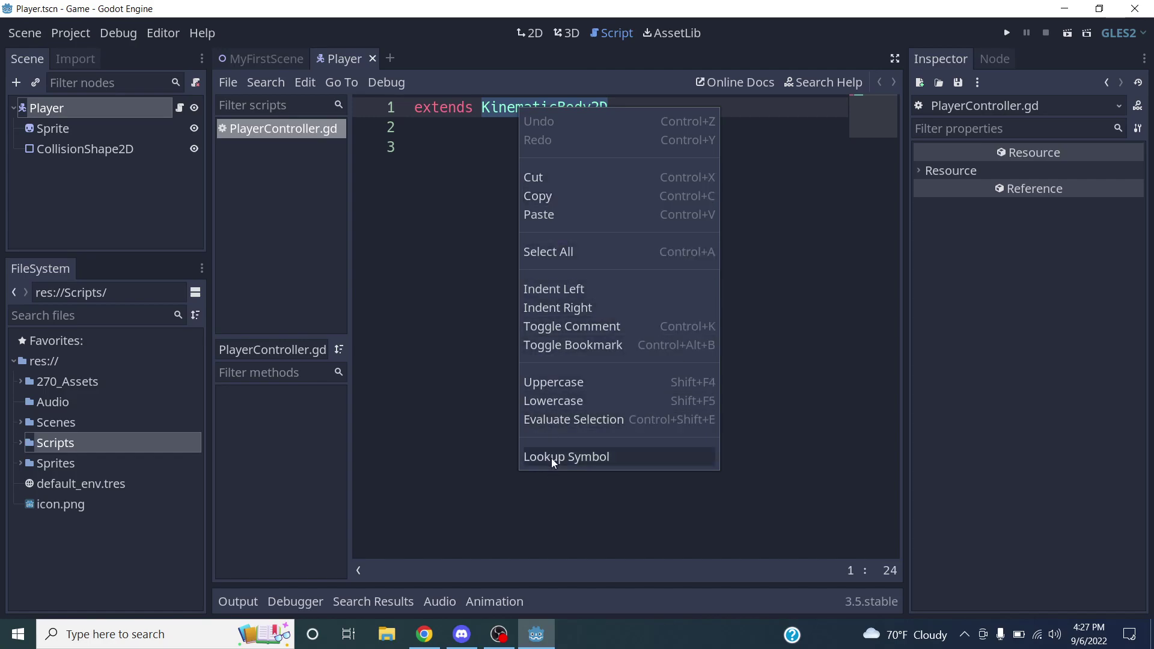
Open the KinematicBody2D class reference with Lookup Symbol, read through it, then switch to the browser.
{"action": "left_click", "coordinate": [584, 460]}
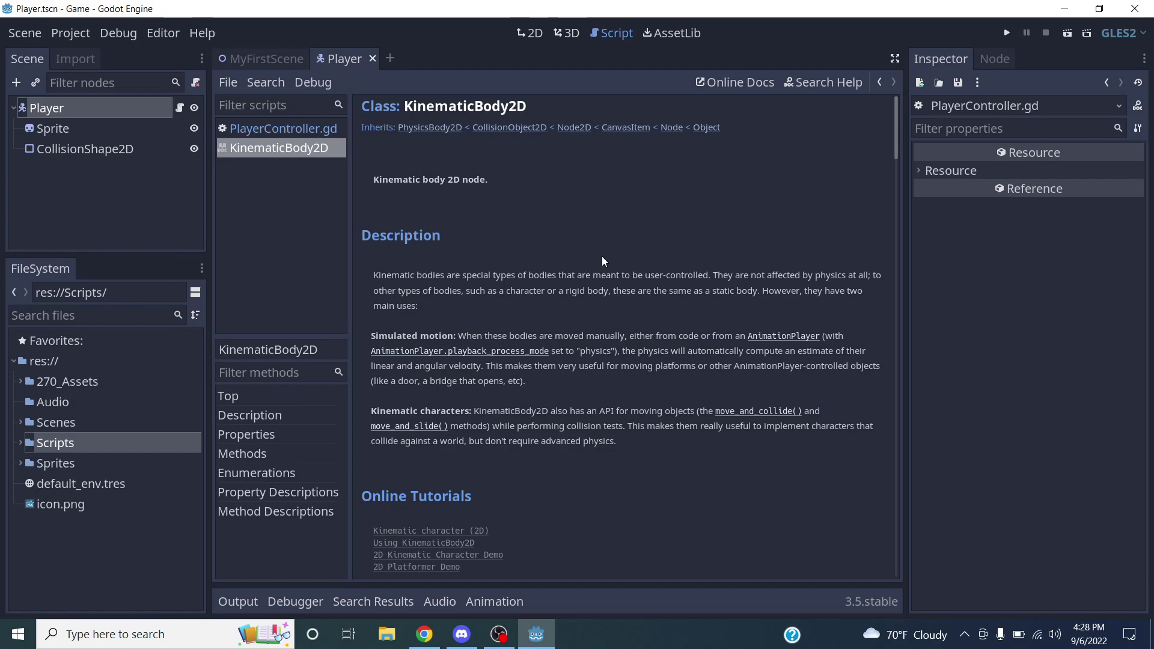
{"action": "scroll", "coordinate": [603, 248], "scroll_direction": "down", "scroll_amount": 2}
{"action": "scroll", "coordinate": [604, 247], "scroll_direction": "up", "scroll_amount": 2}
{"action": "scroll", "coordinate": [526, 222], "scroll_direction": "down", "scroll_amount": 4}
{"action": "scroll", "coordinate": [444, 316], "scroll_direction": "down", "scroll_amount": 2}
{"action": "scroll", "coordinate": [524, 211], "scroll_direction": "up", "scroll_amount": 2}
{"action": "scroll", "coordinate": [524, 213], "scroll_direction": "up", "scroll_amount": 4}
{"action": "scroll", "coordinate": [492, 199], "scroll_direction": "down", "scroll_amount": 6}
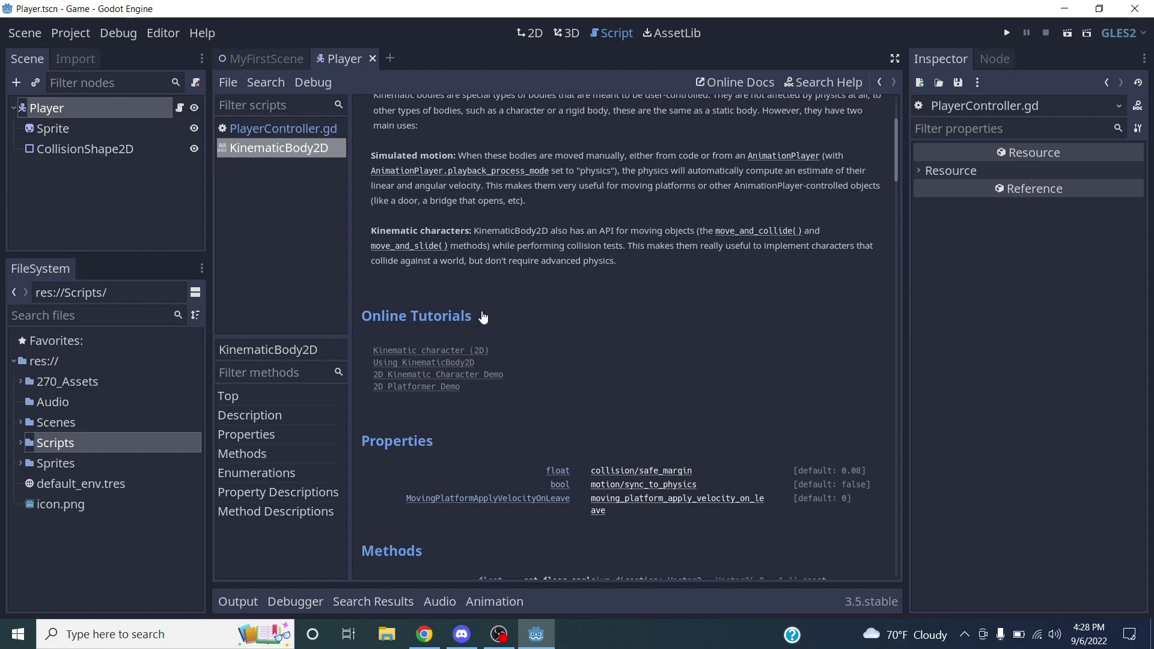
{"action": "key", "text": "alt+Tab"}
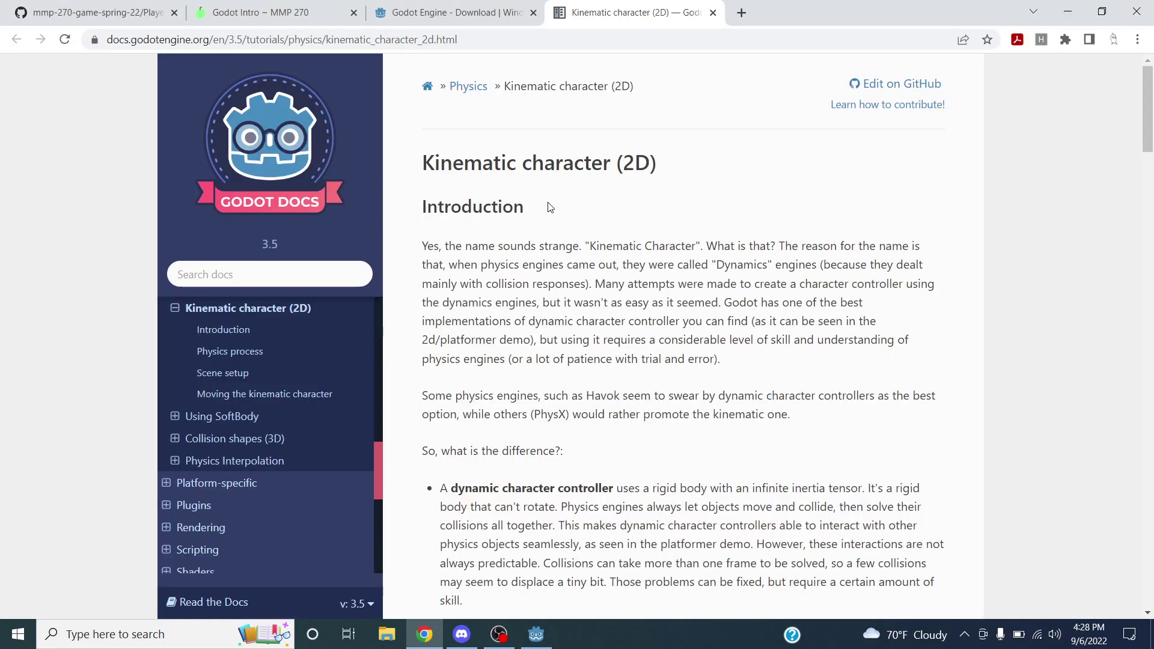
Read the Kinematic character (2D) tutorial's scene setup and movement sections, then return to Godot.
{"action": "scroll", "coordinate": [848, 209], "scroll_direction": "down", "scroll_amount": 3}
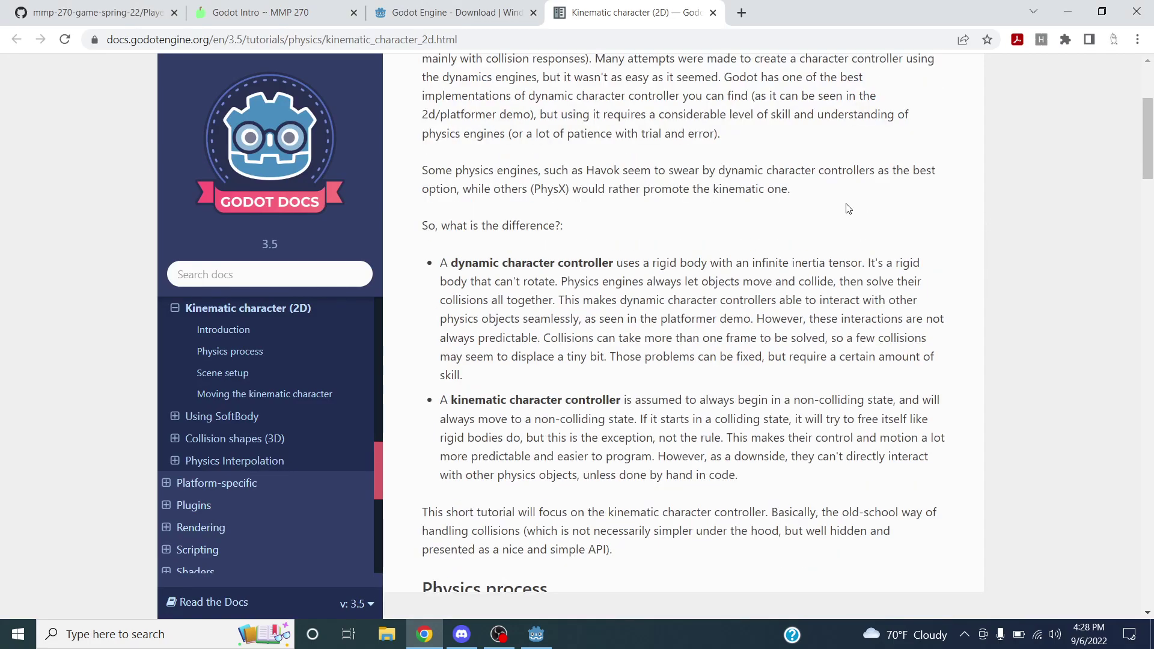
{"action": "scroll", "coordinate": [721, 208], "scroll_direction": "down", "scroll_amount": 1}
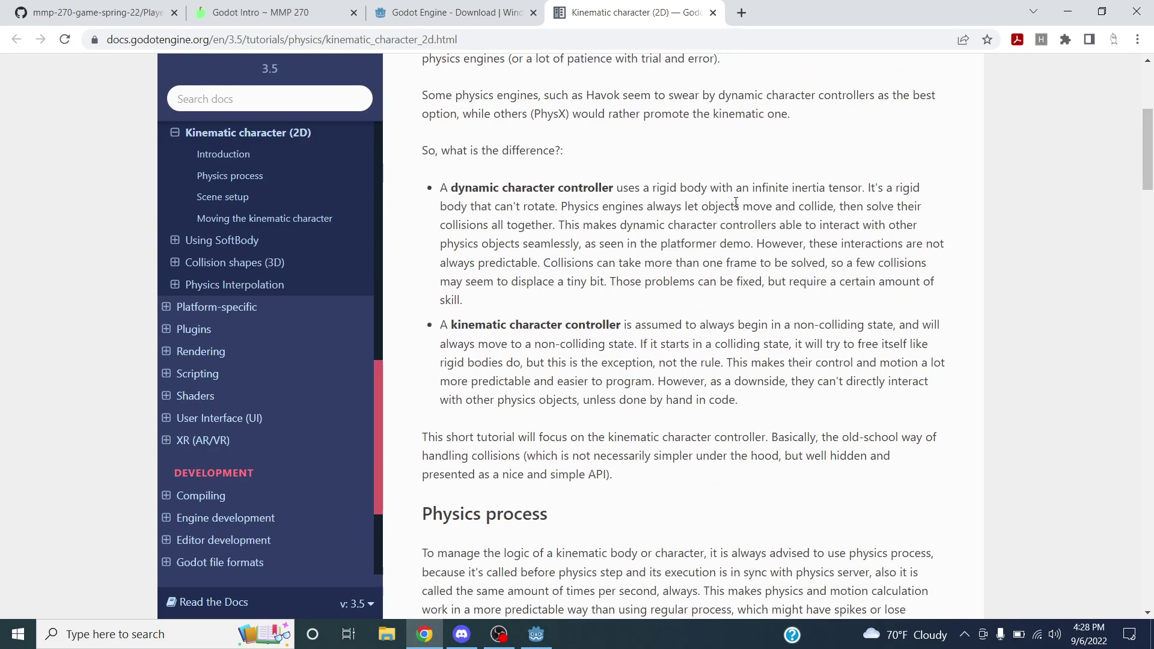
{"action": "scroll", "coordinate": [763, 264], "scroll_direction": "up", "scroll_amount": 1}
{"action": "scroll", "coordinate": [775, 261], "scroll_direction": "up", "scroll_amount": 5}
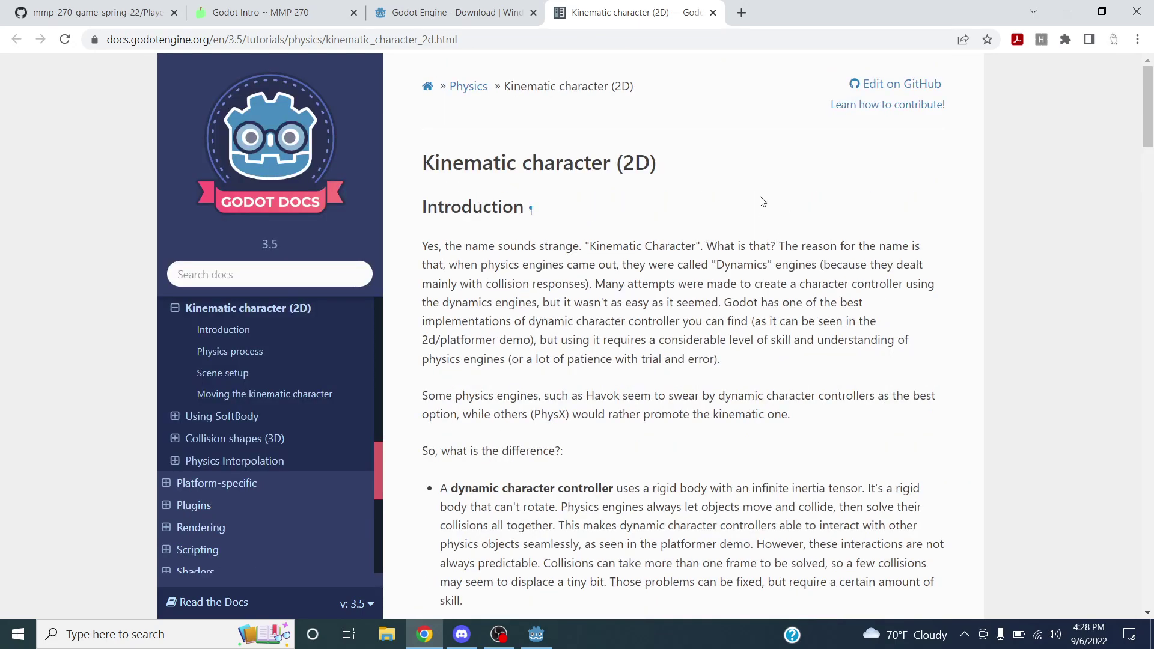
{"action": "scroll", "coordinate": [761, 199], "scroll_direction": "down", "scroll_amount": 7}
{"action": "scroll", "coordinate": [761, 193], "scroll_direction": "down", "scroll_amount": 6}
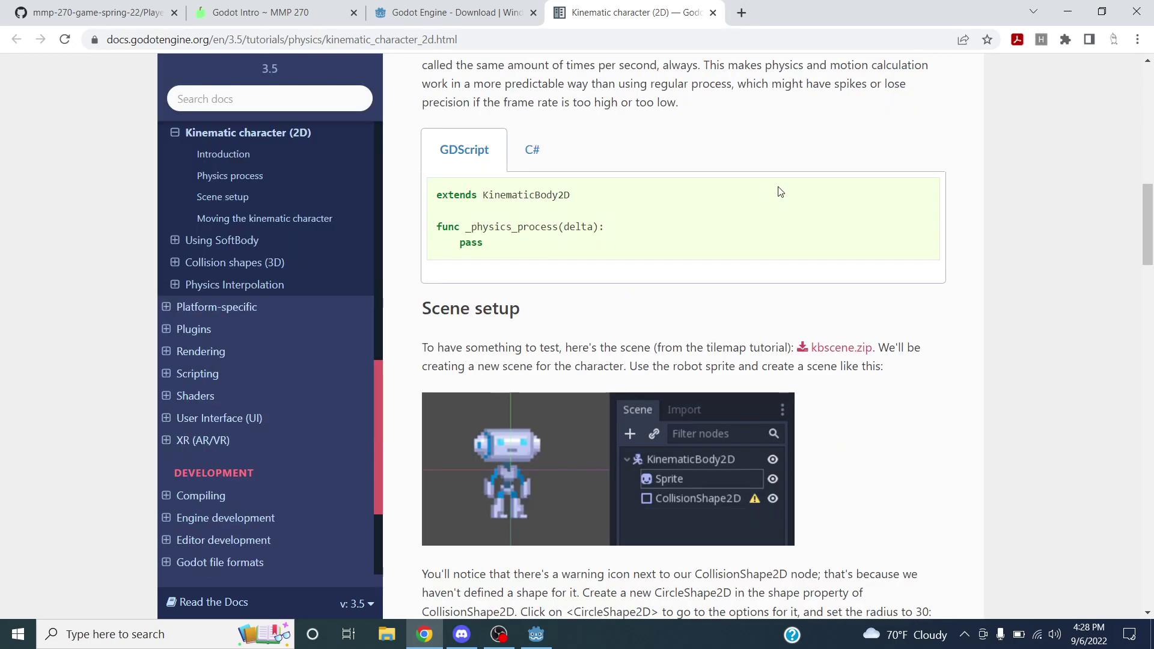
{"action": "scroll", "coordinate": [780, 191], "scroll_direction": "down", "scroll_amount": 6}
{"action": "scroll", "coordinate": [780, 192], "scroll_direction": "down", "scroll_amount": 7}
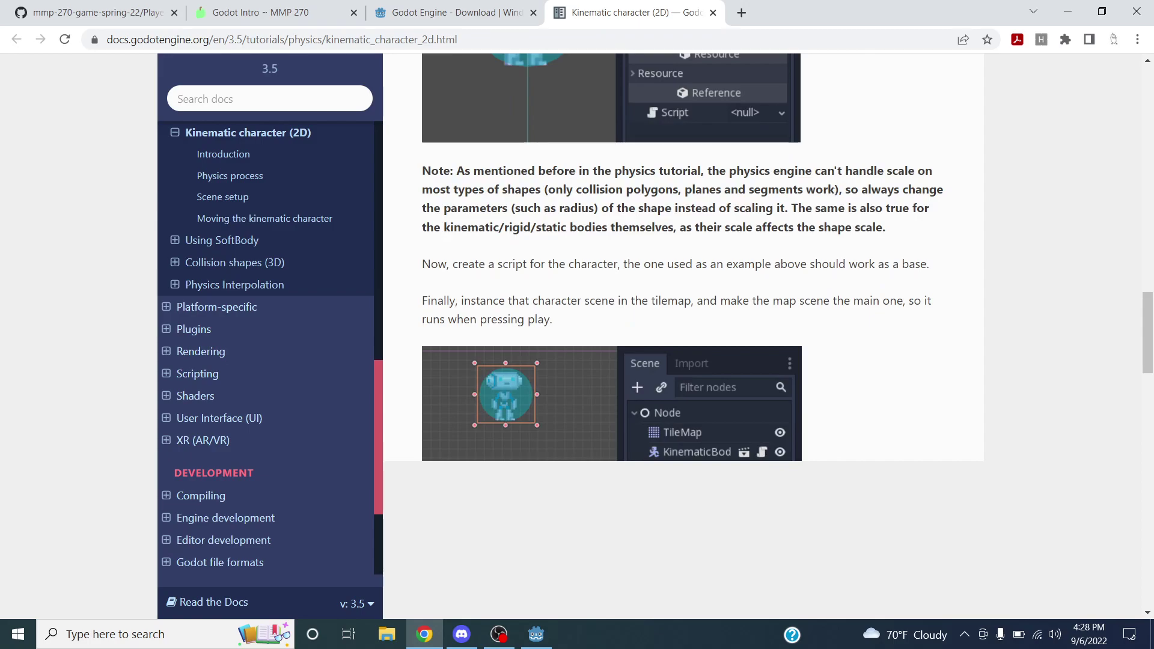
{"action": "scroll", "coordinate": [835, 197], "scroll_direction": "down", "scroll_amount": 6}
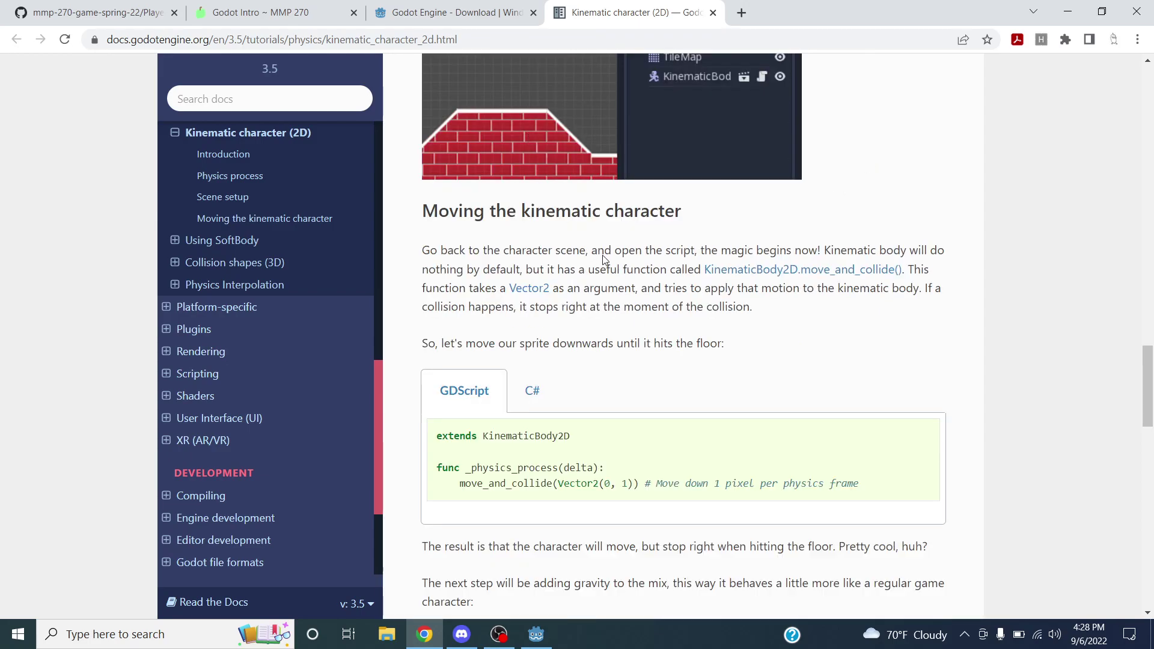
{"action": "scroll", "coordinate": [561, 314], "scroll_direction": "up", "scroll_amount": 10}
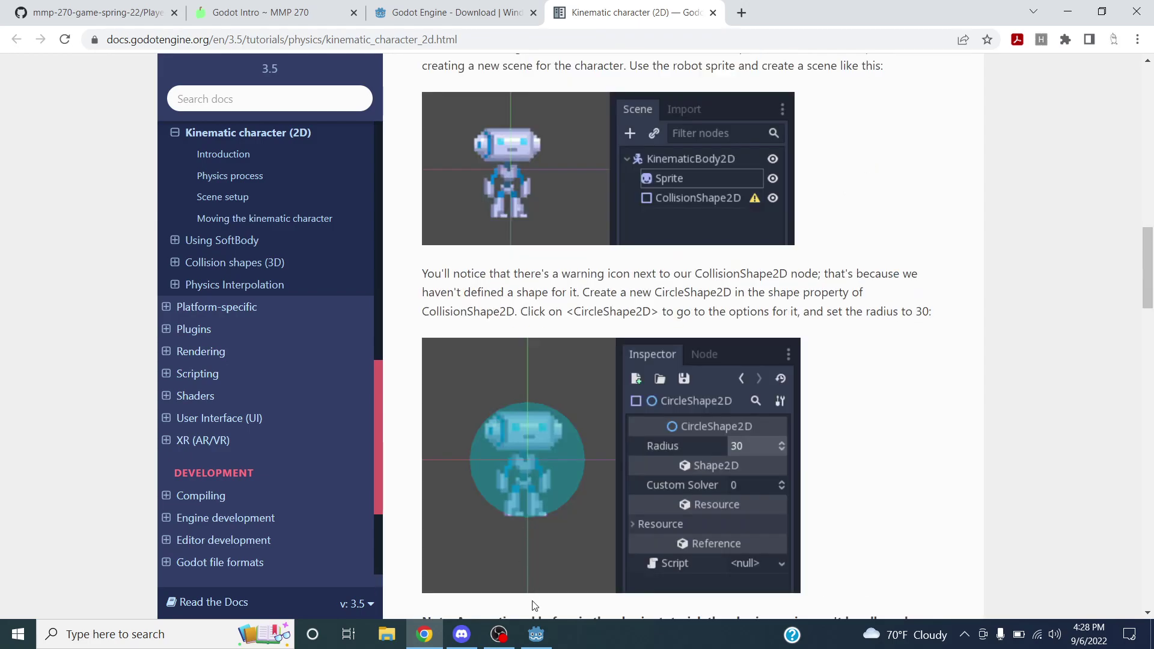
{"action": "left_click", "coordinate": [536, 634]}
Scroll through the KinematicBody2D class reference page.
{"action": "scroll", "coordinate": [545, 333], "scroll_direction": "down", "scroll_amount": 2}
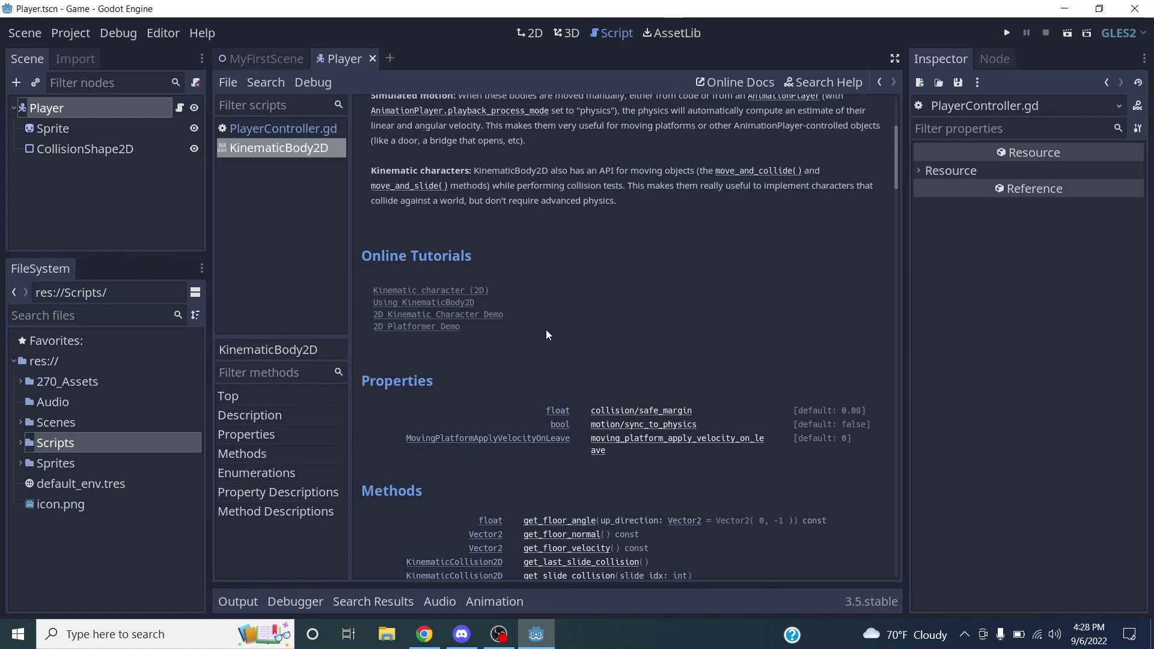
{"action": "scroll", "coordinate": [478, 396], "scroll_direction": "down", "scroll_amount": 4}
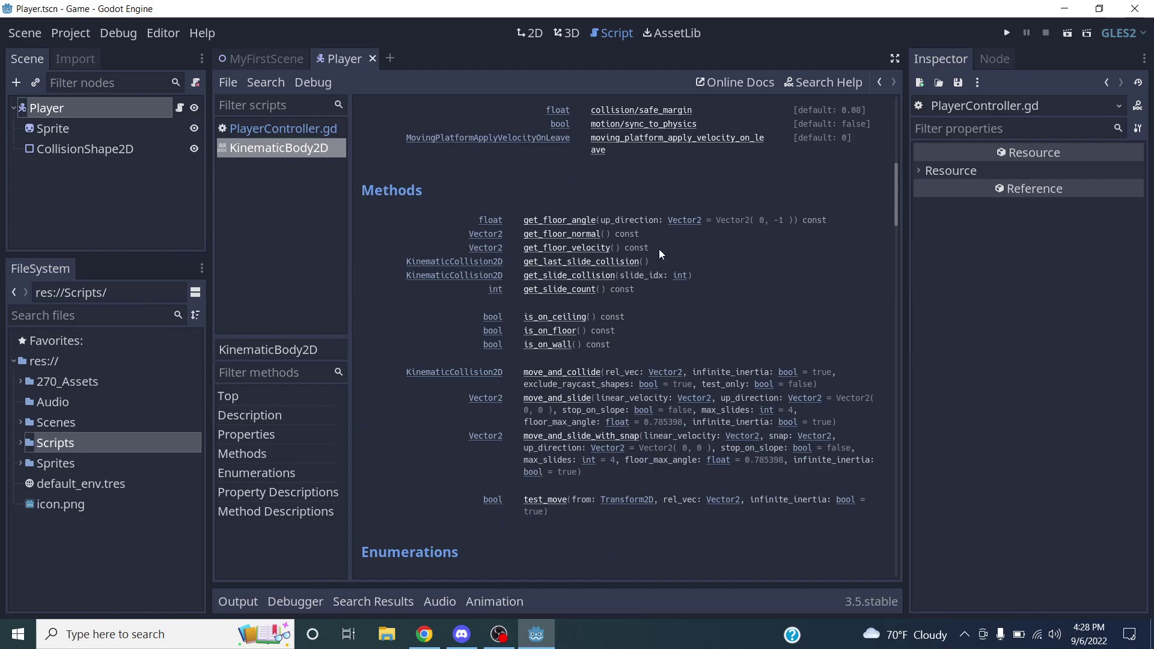
{"action": "scroll", "coordinate": [614, 284], "scroll_direction": "down", "scroll_amount": 11}
{"action": "scroll", "coordinate": [628, 283], "scroll_direction": "down", "scroll_amount": 15}
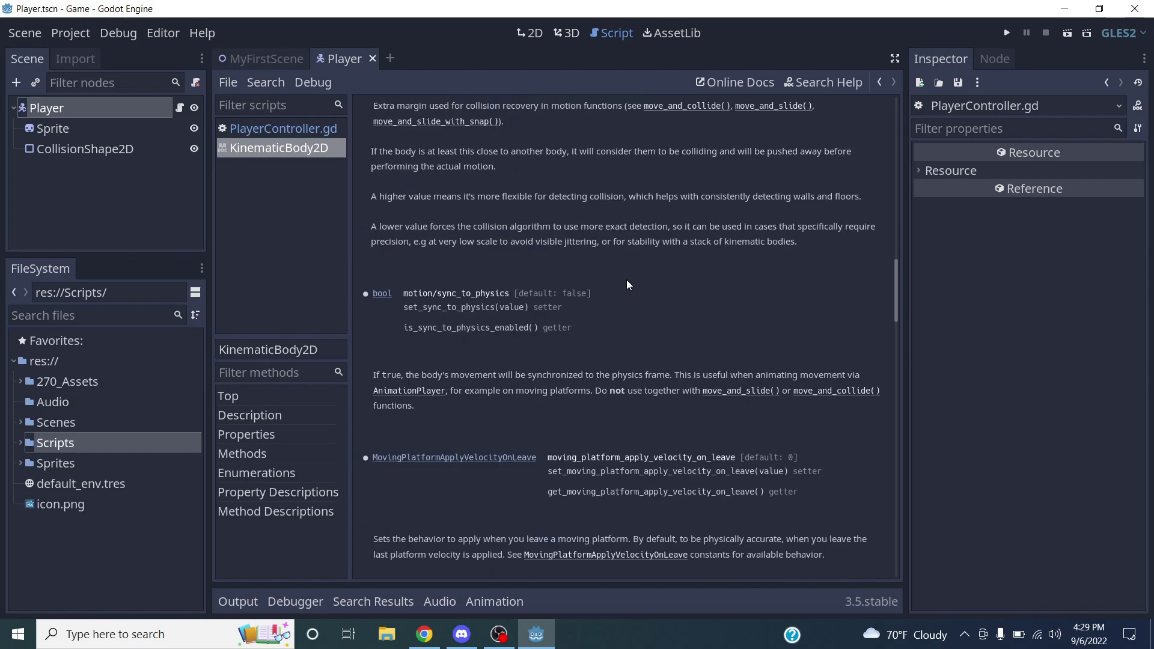
{"action": "scroll", "coordinate": [608, 269], "scroll_direction": "down", "scroll_amount": 10}
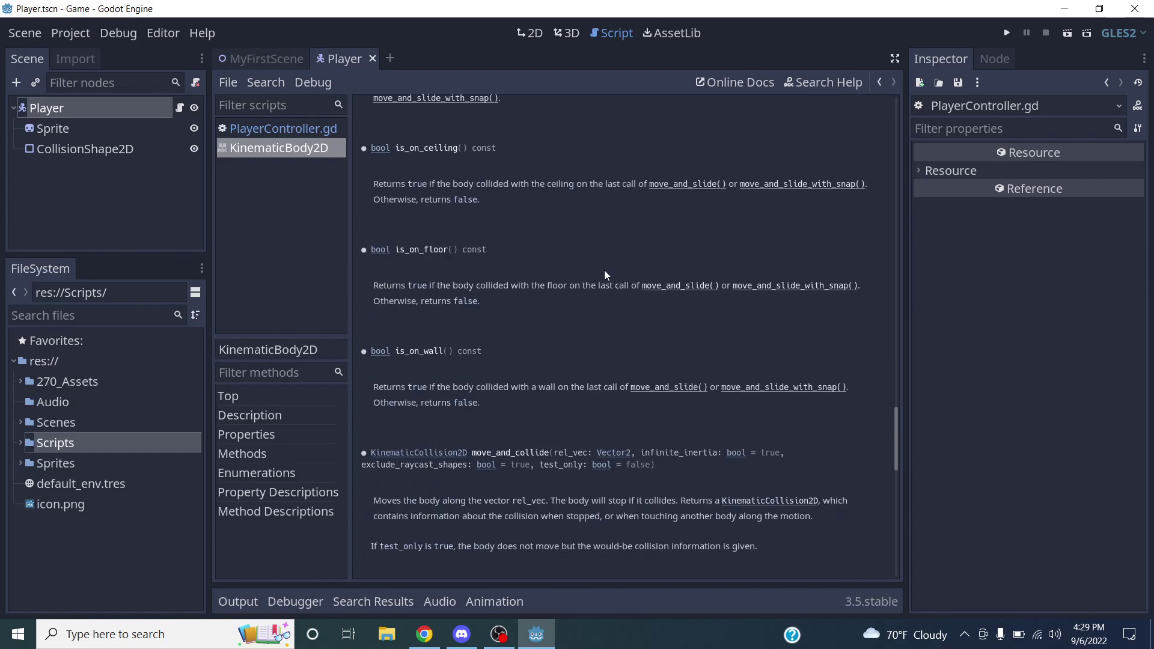
{"action": "scroll", "coordinate": [571, 252], "scroll_direction": "down", "scroll_amount": 4}
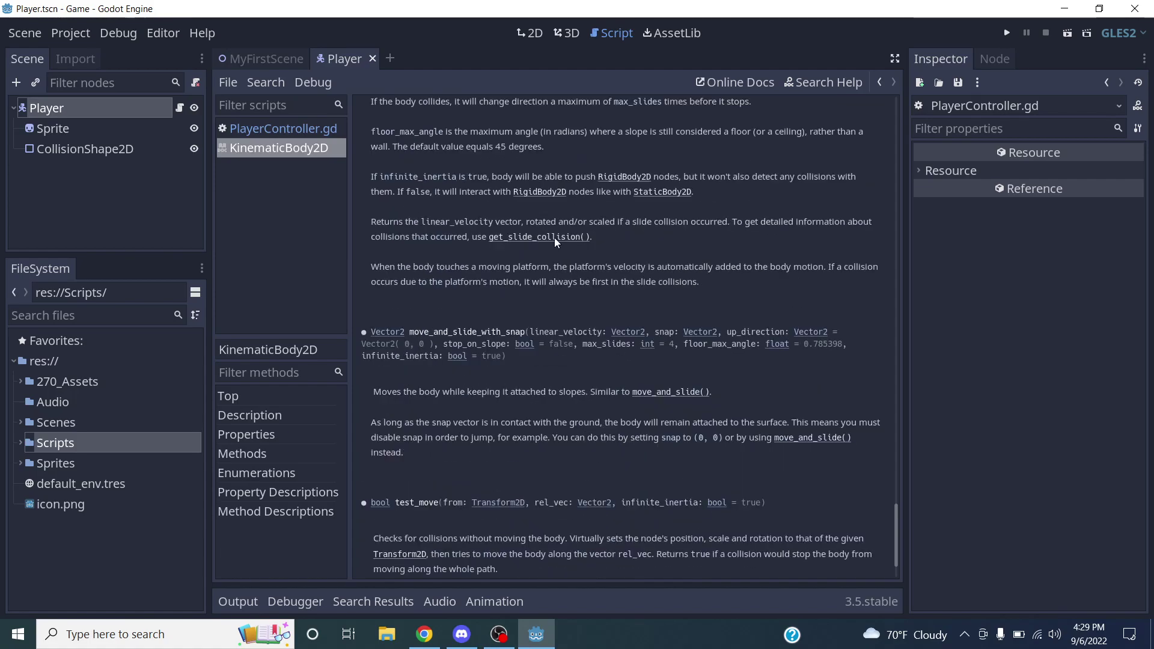
{"action": "scroll", "coordinate": [601, 276], "scroll_direction": "up", "scroll_amount": 10}
{"action": "scroll", "coordinate": [662, 304], "scroll_direction": "up", "scroll_amount": 20}
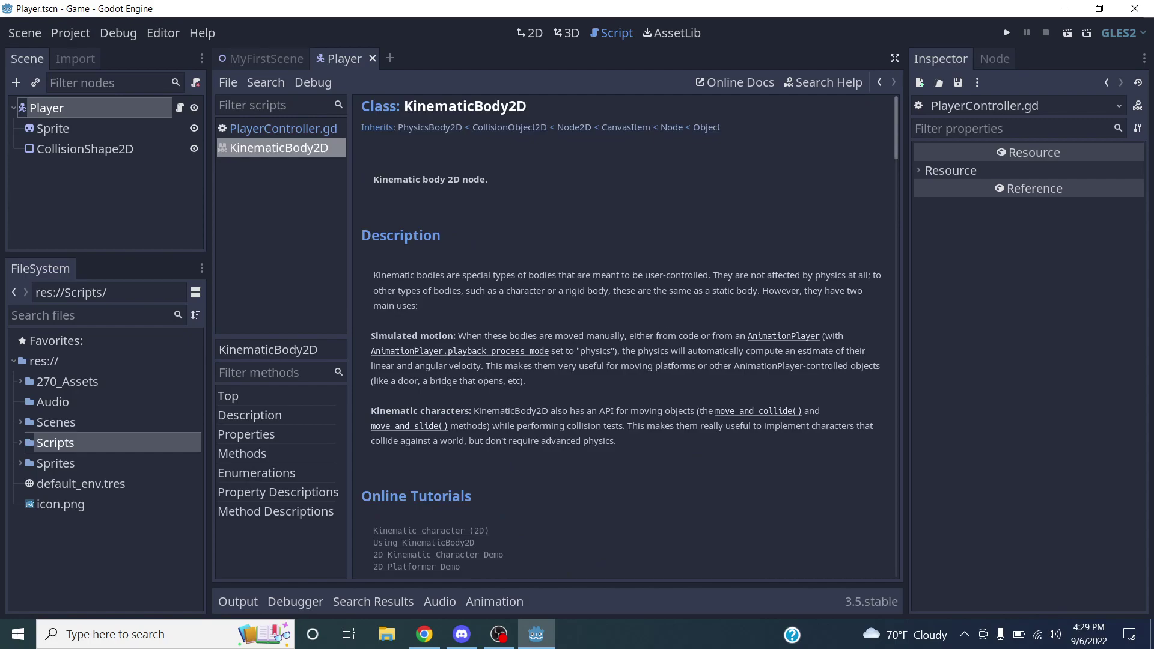
Delete all code in PlayerController.gd and switch to the Discord player script.
{"action": "left_click", "coordinate": [301, 128]}
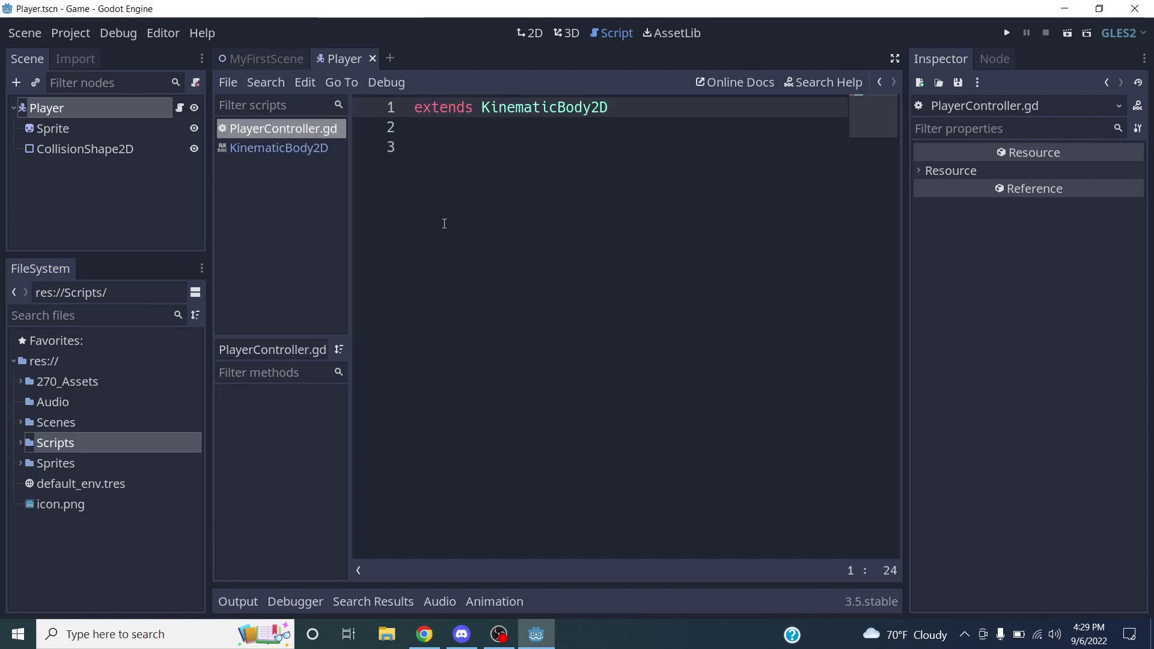
{"action": "left_click", "coordinate": [472, 193]}
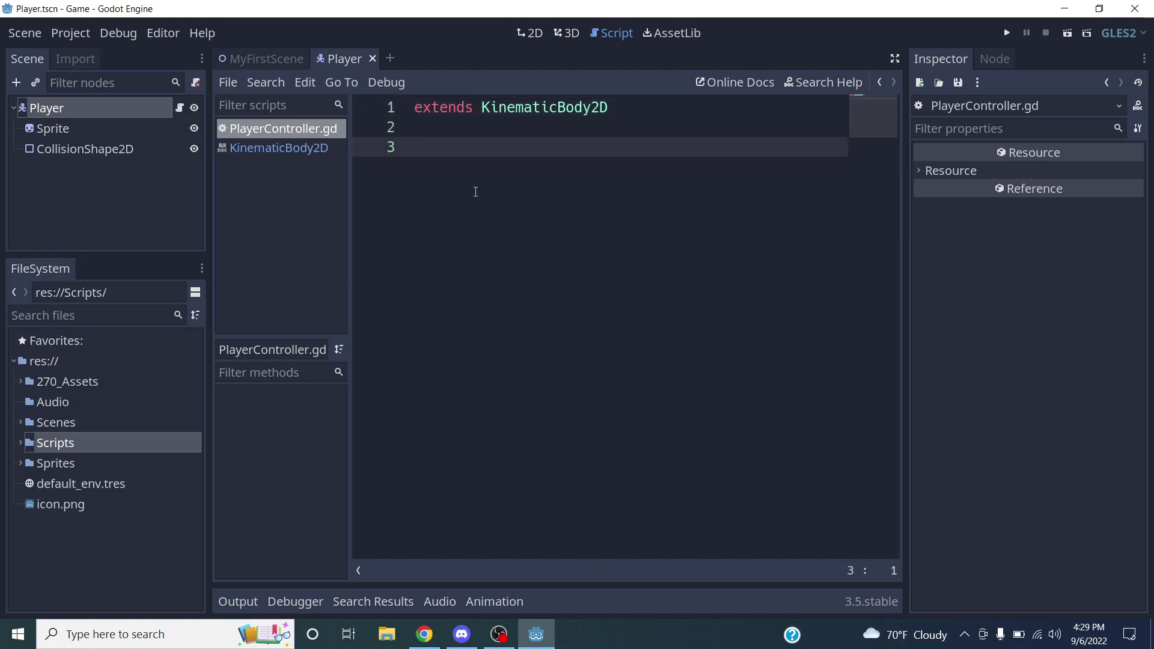
{"action": "key", "text": "ctrl+a"}
{"action": "key", "text": "BackSpace"}
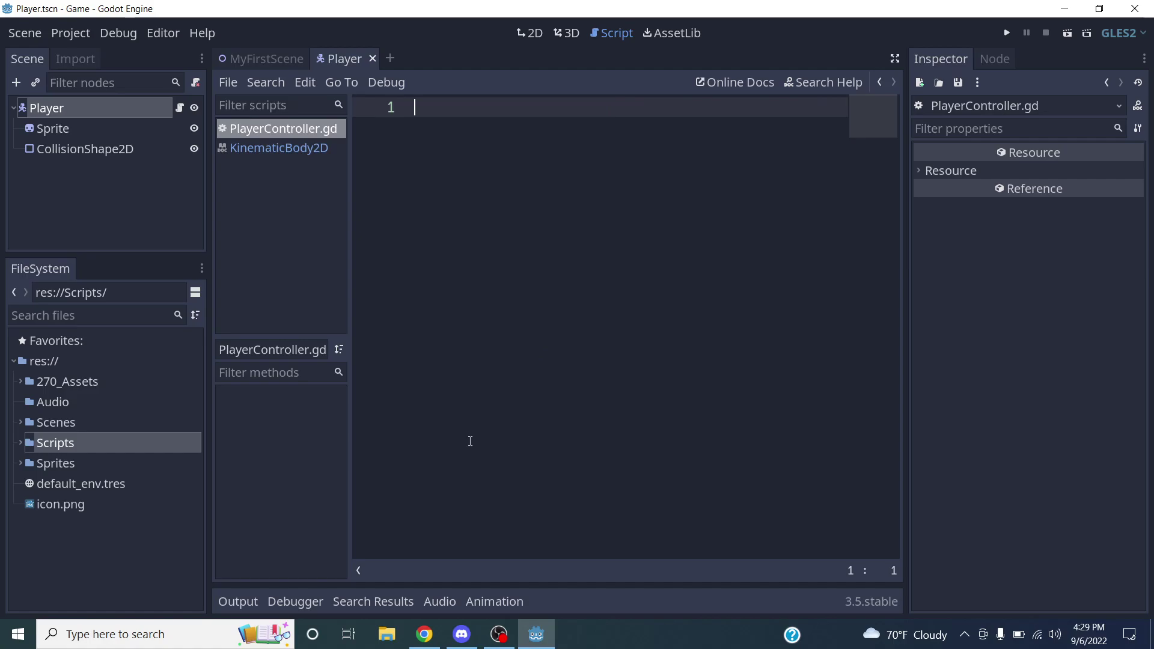
{"action": "left_click", "coordinate": [461, 634]}
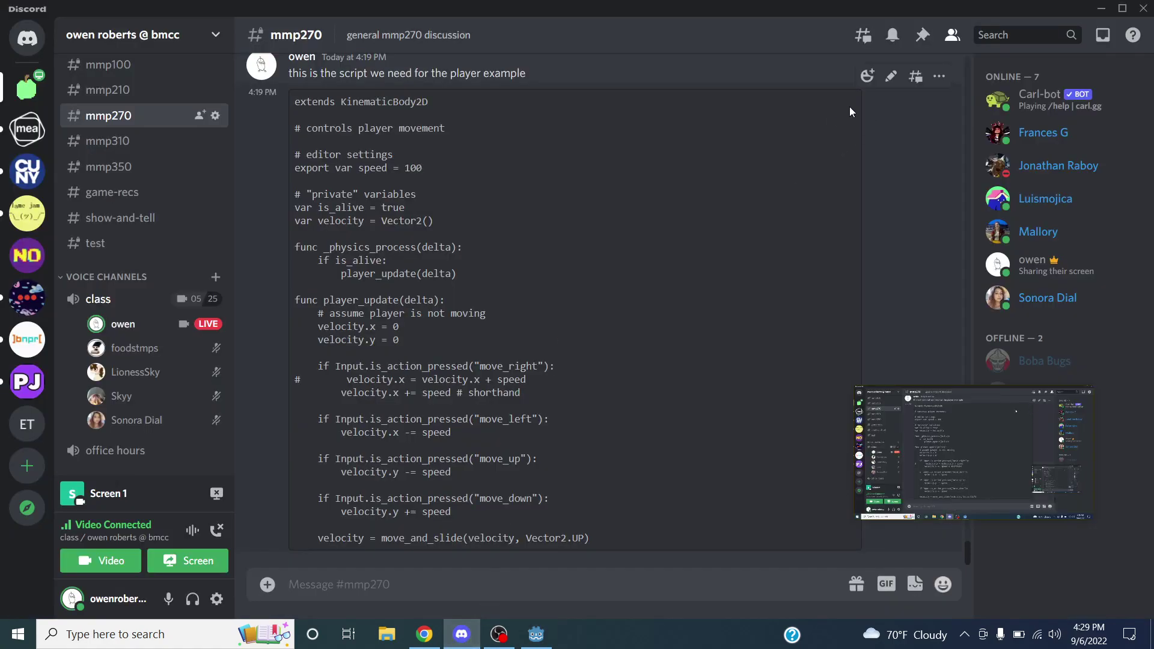
Select the posted player script's code block in #mmp270 and return to Godot.
{"action": "left_click", "coordinate": [939, 77]}
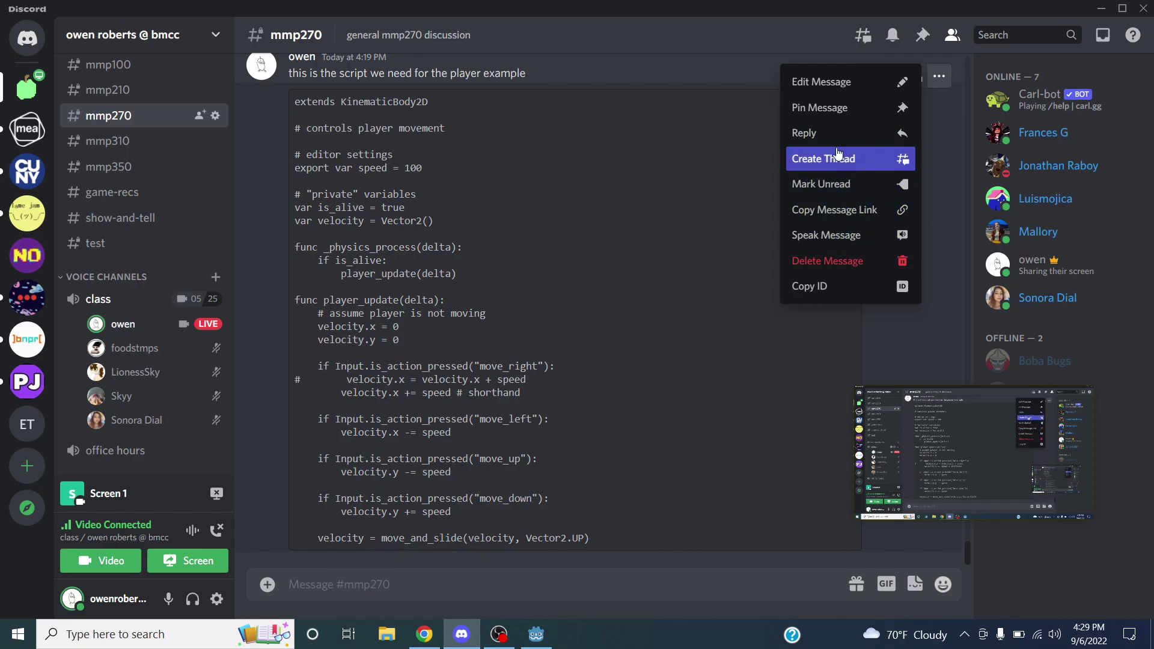
{"action": "left_click", "coordinate": [661, 163]}
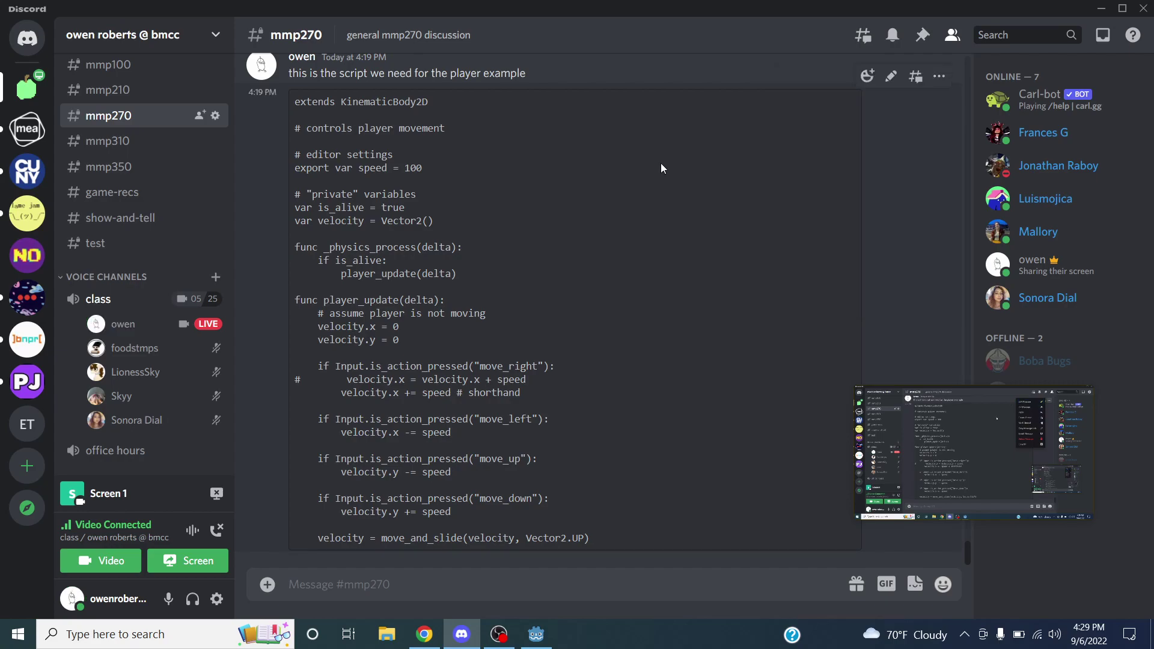
{"action": "left_click_drag", "start_coordinate": [294, 101], "coordinate": [624, 541]}
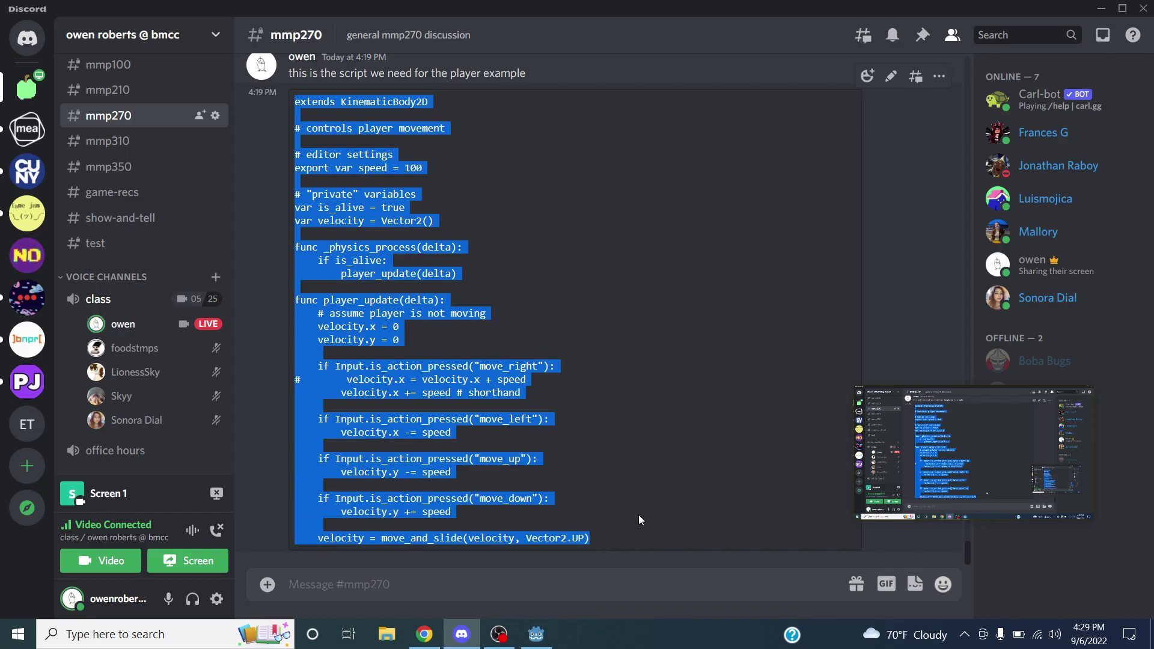
{"action": "left_click", "coordinate": [536, 632]}
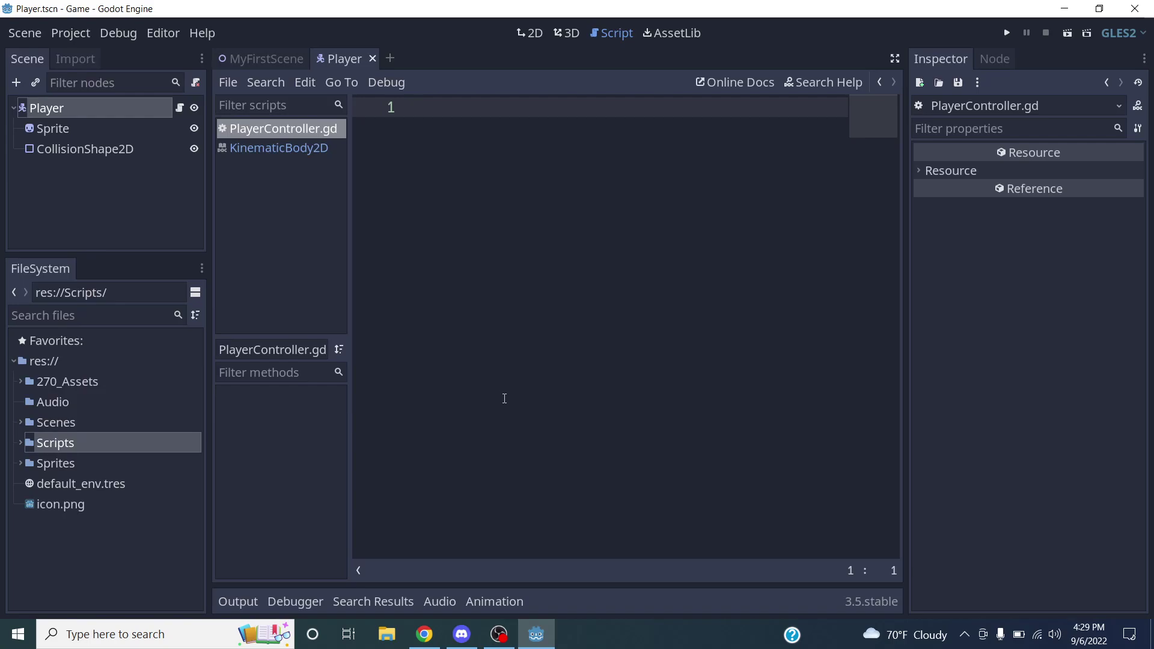
Paste the movement script (speed = 100, _physics_process, player_update) into PlayerController.gd and save.
{"action": "key", "text": "ctrl+v"}
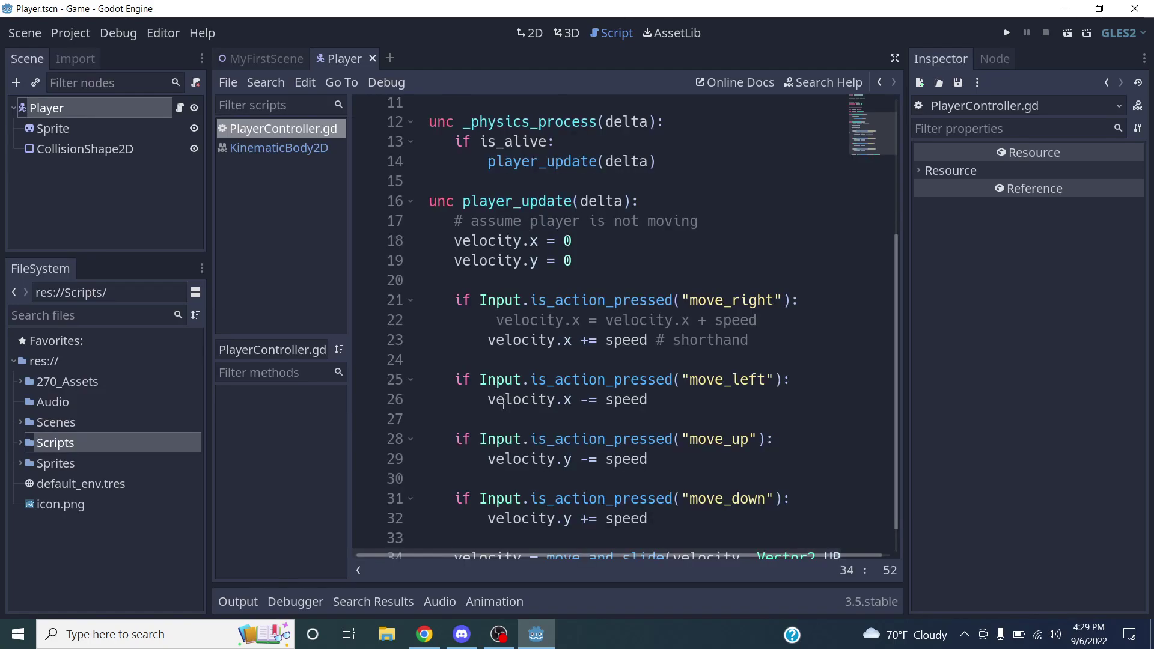
{"action": "left_click_drag", "start_coordinate": [516, 556], "coordinate": [458, 559]}
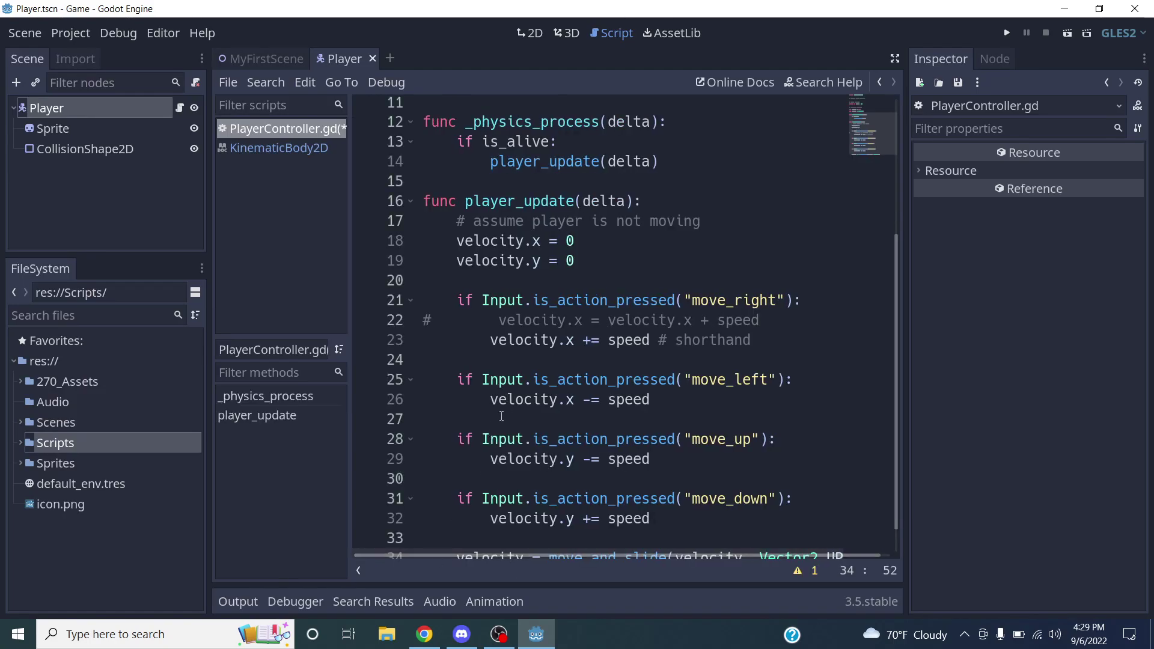
{"action": "scroll", "coordinate": [501, 412], "scroll_direction": "down", "scroll_amount": 1}
{"action": "scroll", "coordinate": [518, 384], "scroll_direction": "up", "scroll_amount": 4}
{"action": "left_click", "coordinate": [622, 266]}
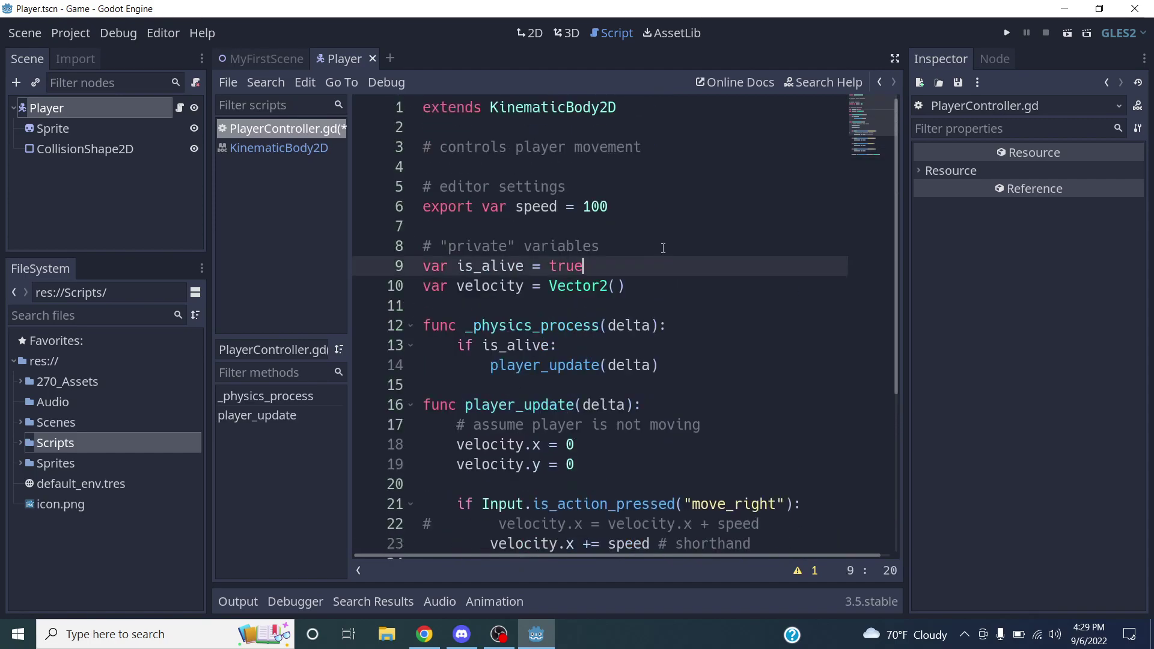
{"action": "left_click", "coordinate": [615, 183]}
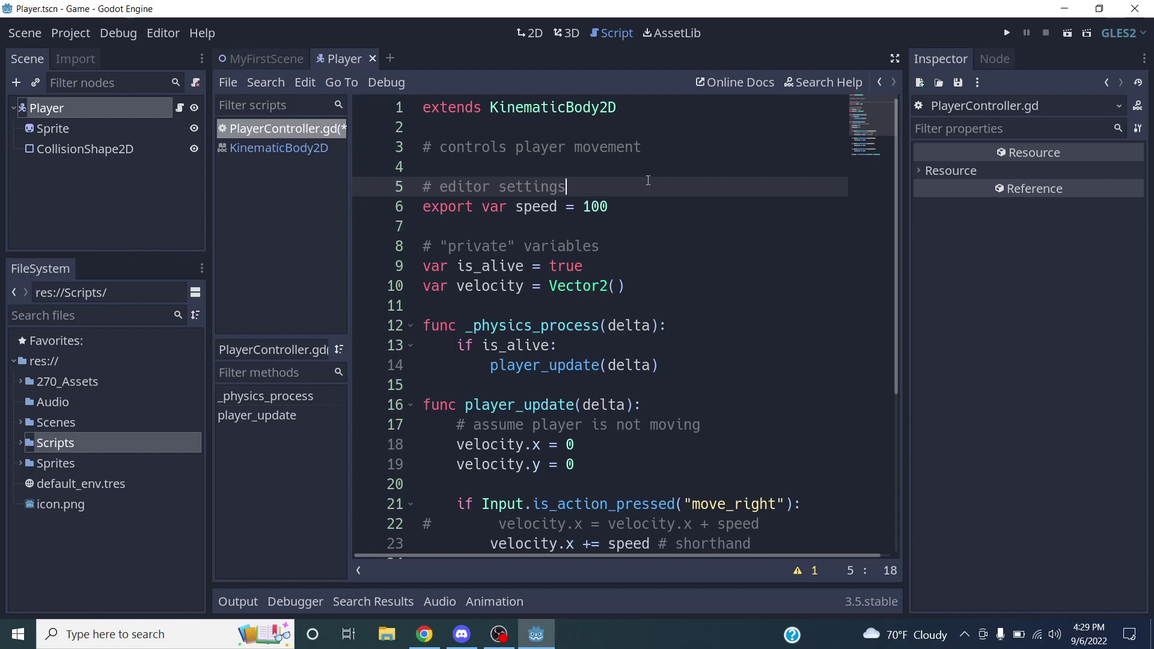
{"action": "scroll", "coordinate": [655, 223], "scroll_direction": "down", "scroll_amount": 4}
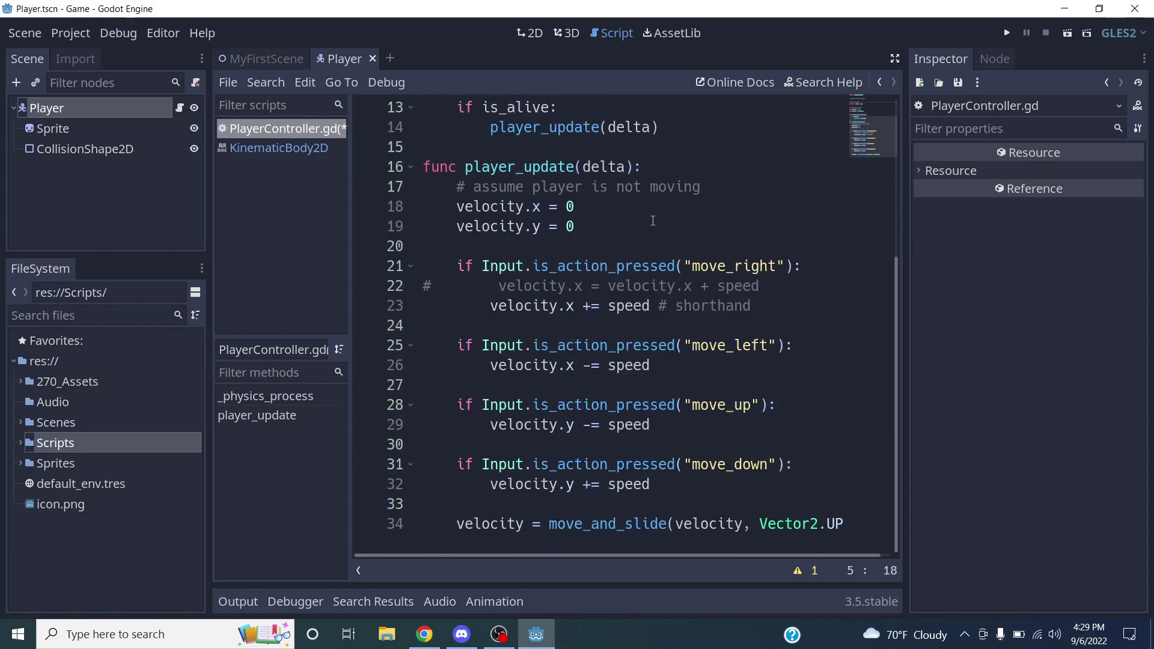
{"action": "scroll", "coordinate": [652, 215], "scroll_direction": "up", "scroll_amount": 4}
{"action": "left_click", "coordinate": [650, 222]}
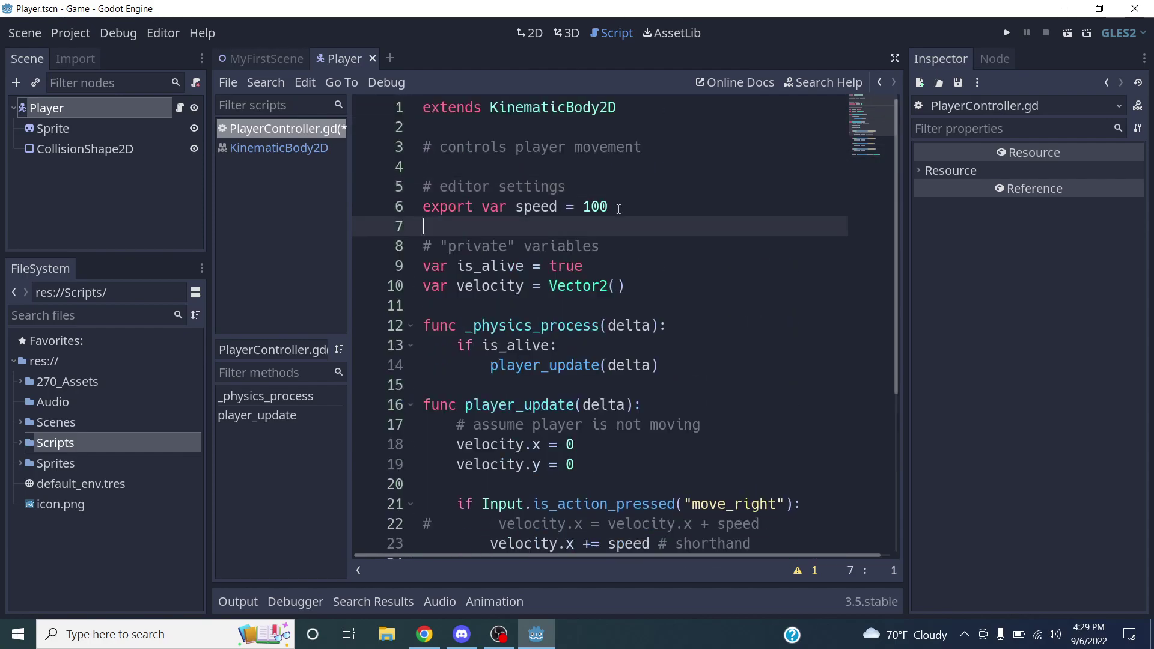
{"action": "left_click", "coordinate": [636, 204]}
{"action": "key", "text": "ctrl+s"}
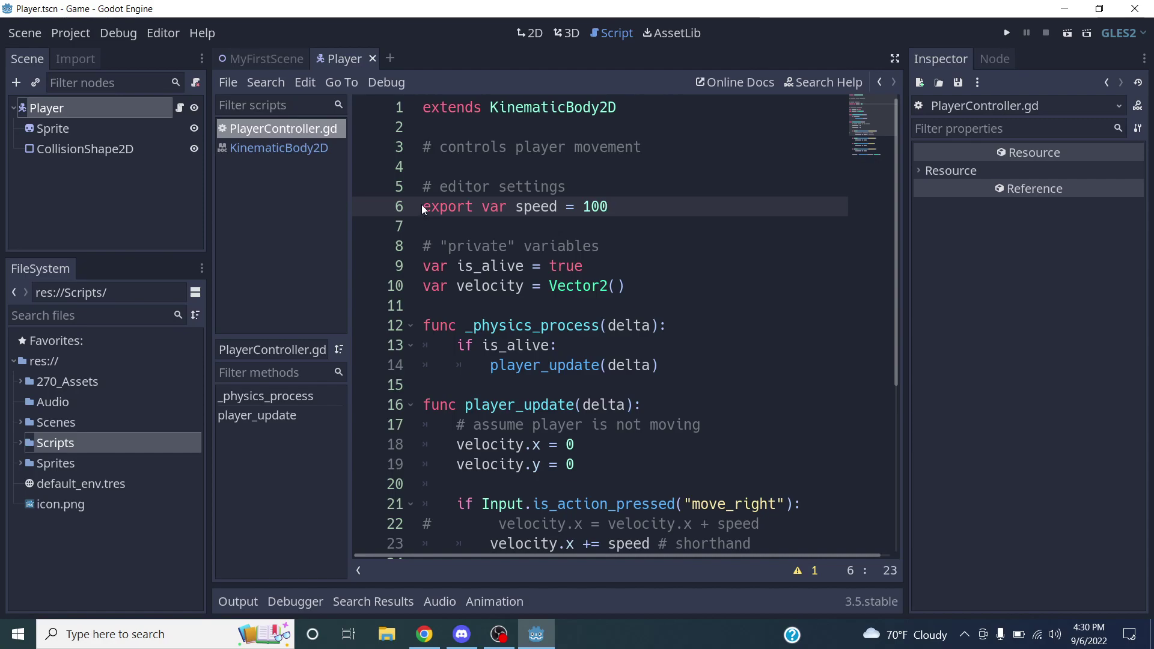
{"action": "left_click_drag", "start_coordinate": [420, 204], "coordinate": [620, 203]}
{"action": "left_click", "coordinate": [631, 203]}
{"action": "double_click", "coordinate": [616, 207]}
{"action": "double_click", "coordinate": [450, 206]}
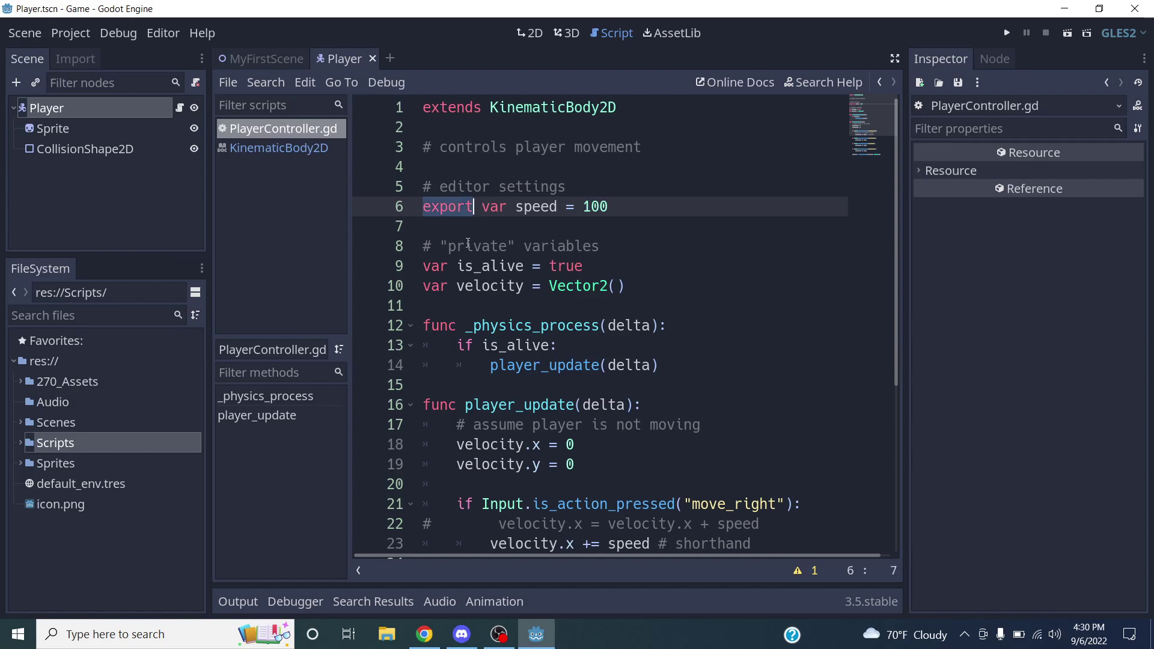
{"action": "key", "text": "End"}
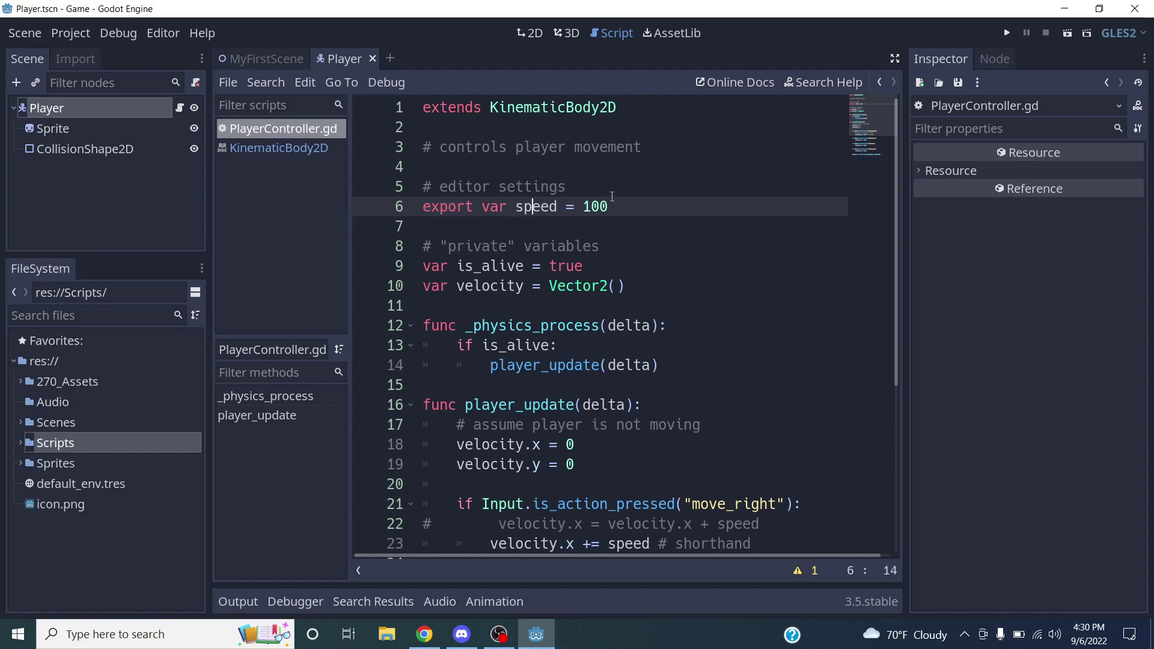
{"action": "key", "text": "ctrl+shift+Left"}
{"action": "key", "text": "ctrl+shift+Left"}
{"action": "key", "text": "ctrl+shift+Left"}
{"action": "key", "text": "ctrl+shift+Left"}
{"action": "key", "text": "ctrl+shift+Left"}
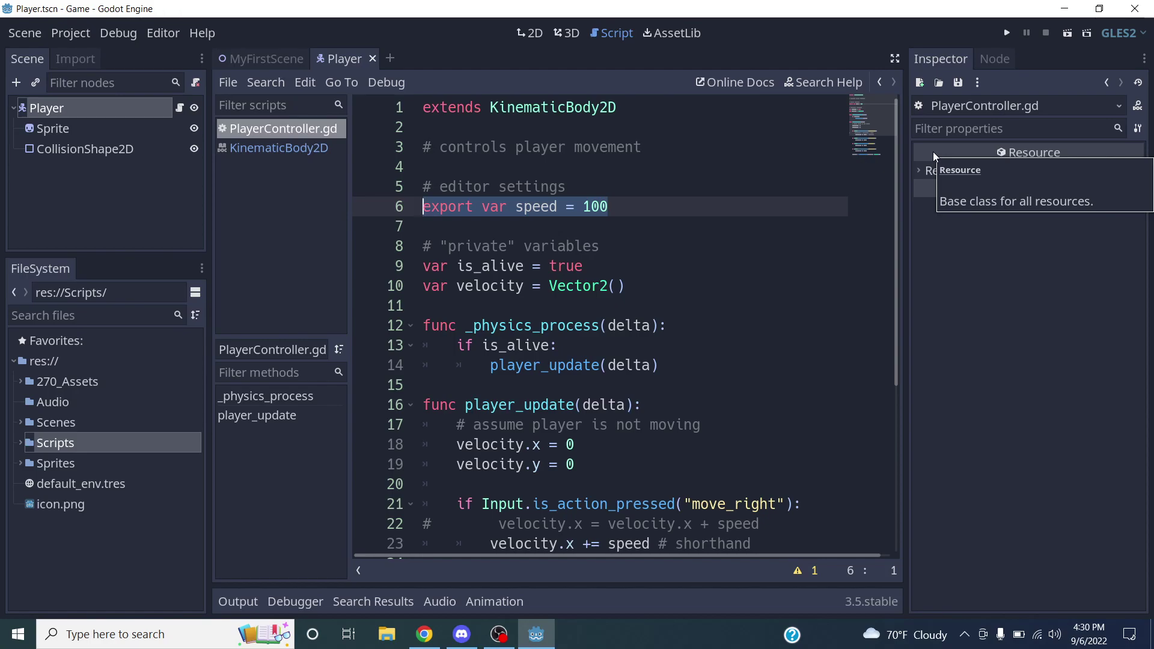
{"action": "double_click", "coordinate": [443, 206]}
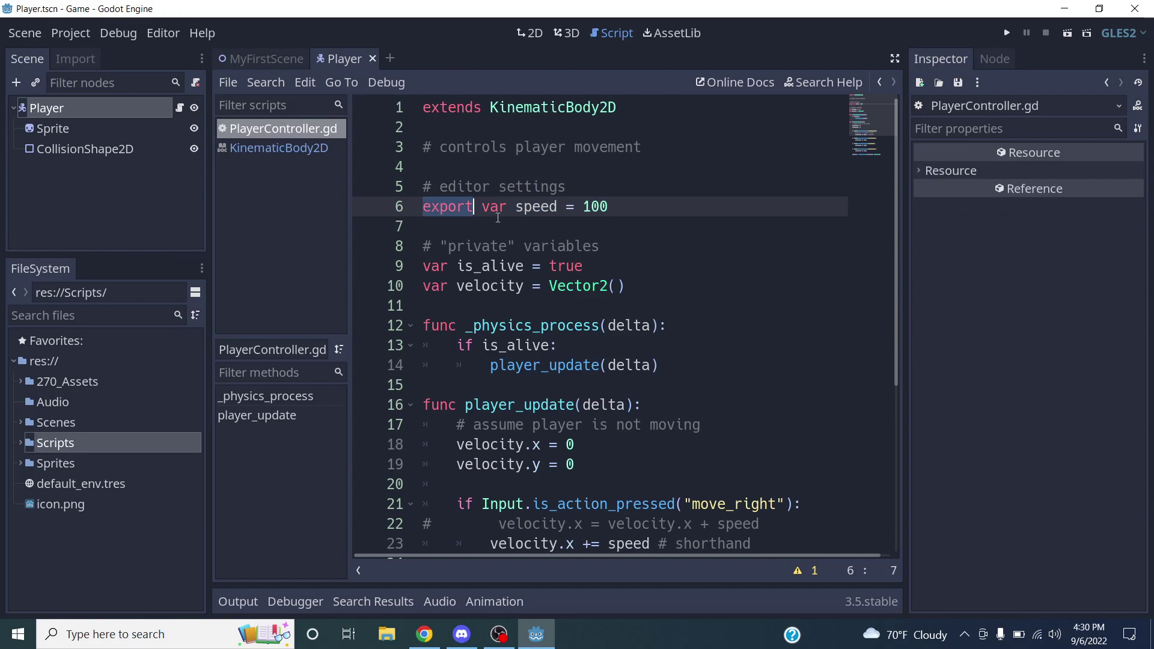
{"action": "key", "text": "End"}
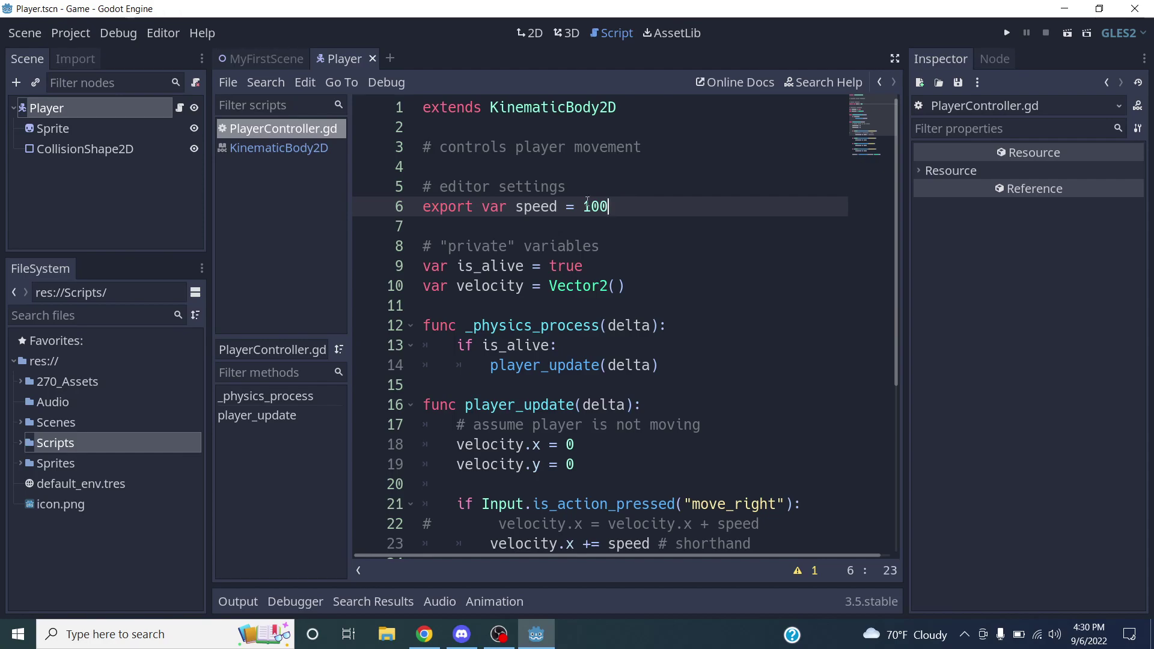
{"action": "double_click", "coordinate": [448, 206]}
{"action": "left_click", "coordinate": [491, 208]}
{"action": "left_click_drag", "start_coordinate": [477, 203], "coordinate": [609, 206]}
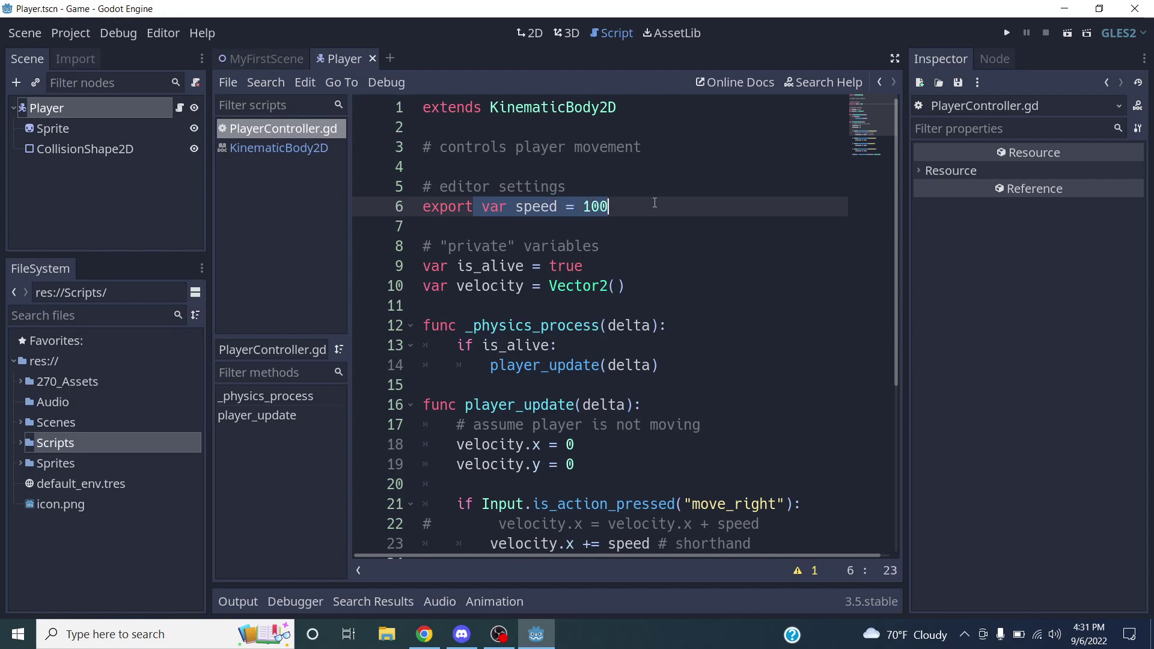
{"action": "double_click", "coordinate": [524, 206]}
{"action": "double_click", "coordinate": [592, 206]}
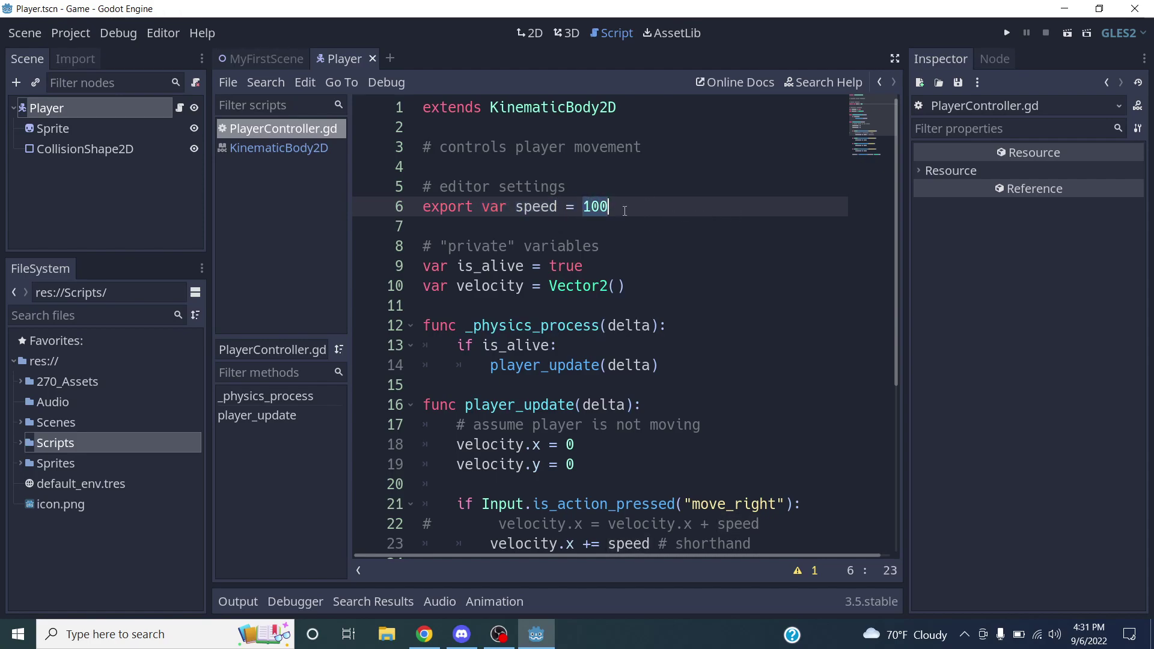
{"action": "left_click", "coordinate": [625, 206]}
{"action": "key", "text": "ctrl+s"}
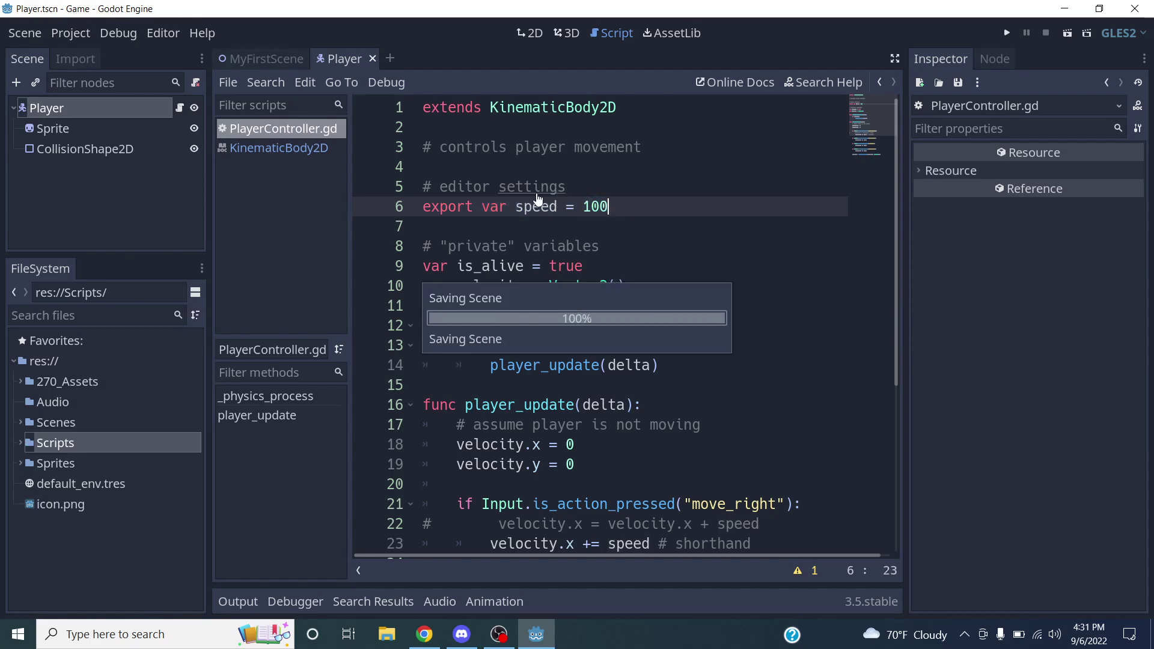
{"action": "left_click", "coordinate": [140, 109]}
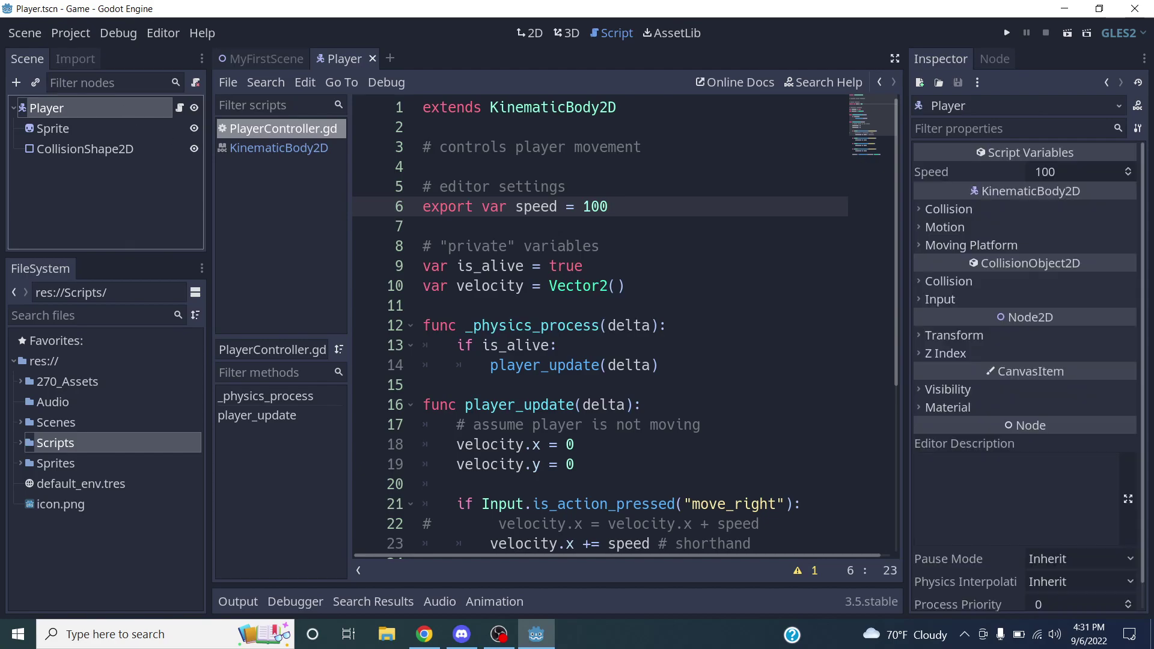
{"action": "left_click", "coordinate": [529, 33]}
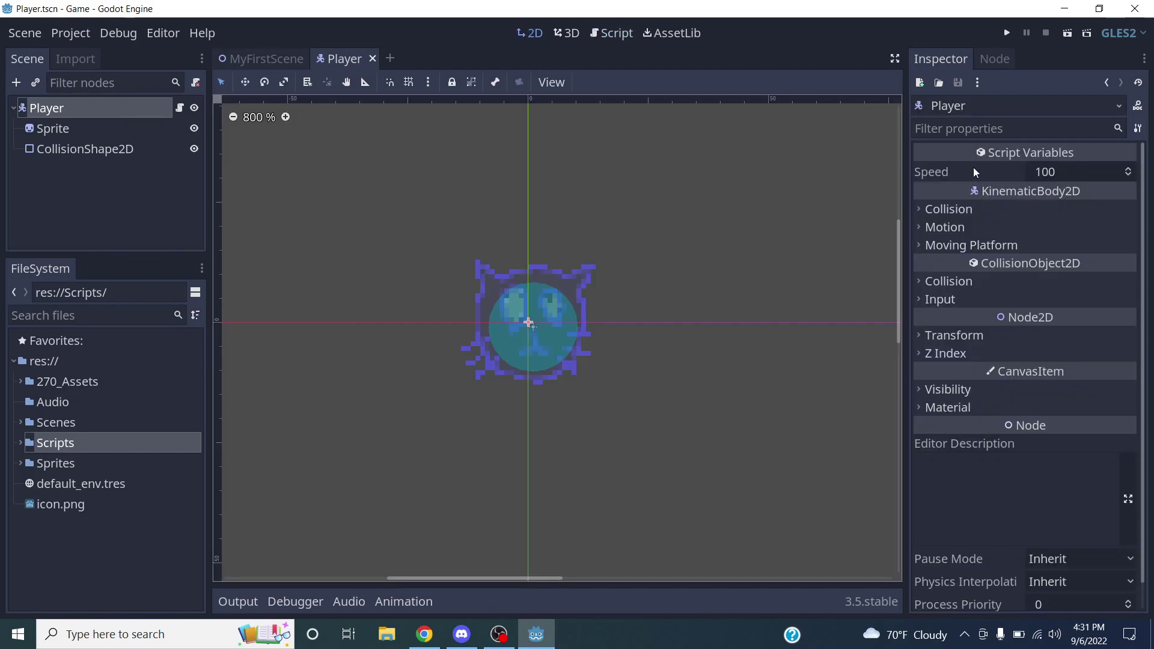
{"action": "scroll", "coordinate": [1000, 234], "scroll_direction": "down", "scroll_amount": 1}
{"action": "scroll", "coordinate": [1000, 234], "scroll_direction": "up", "scroll_amount": 1}
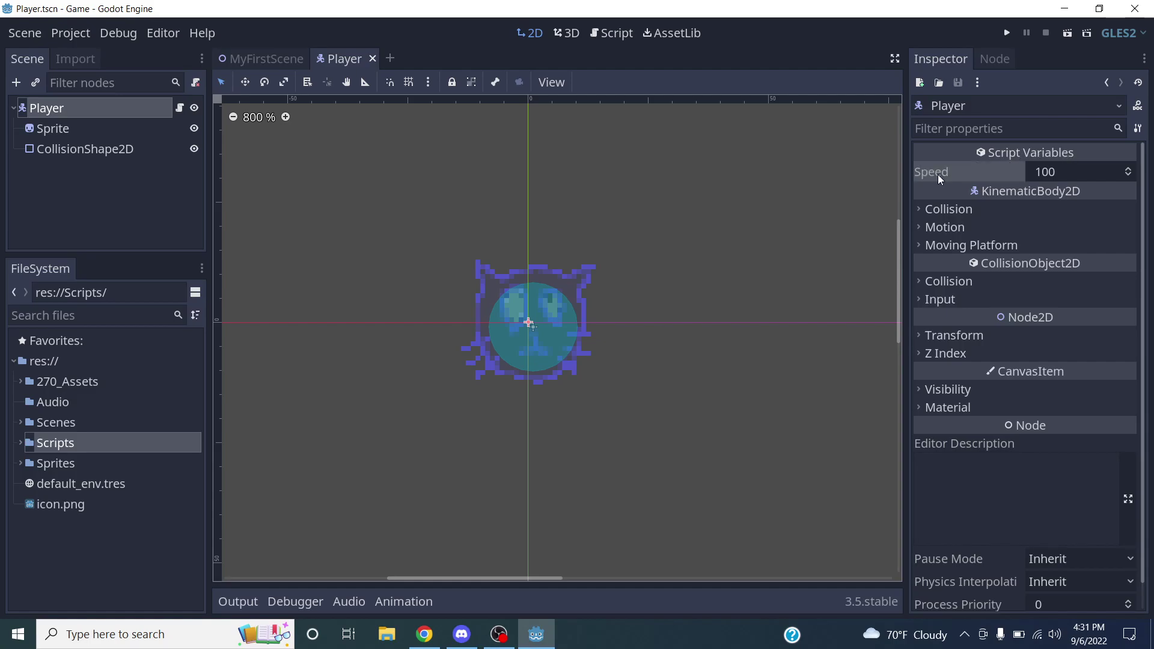
{"action": "left_click", "coordinate": [1075, 175]}
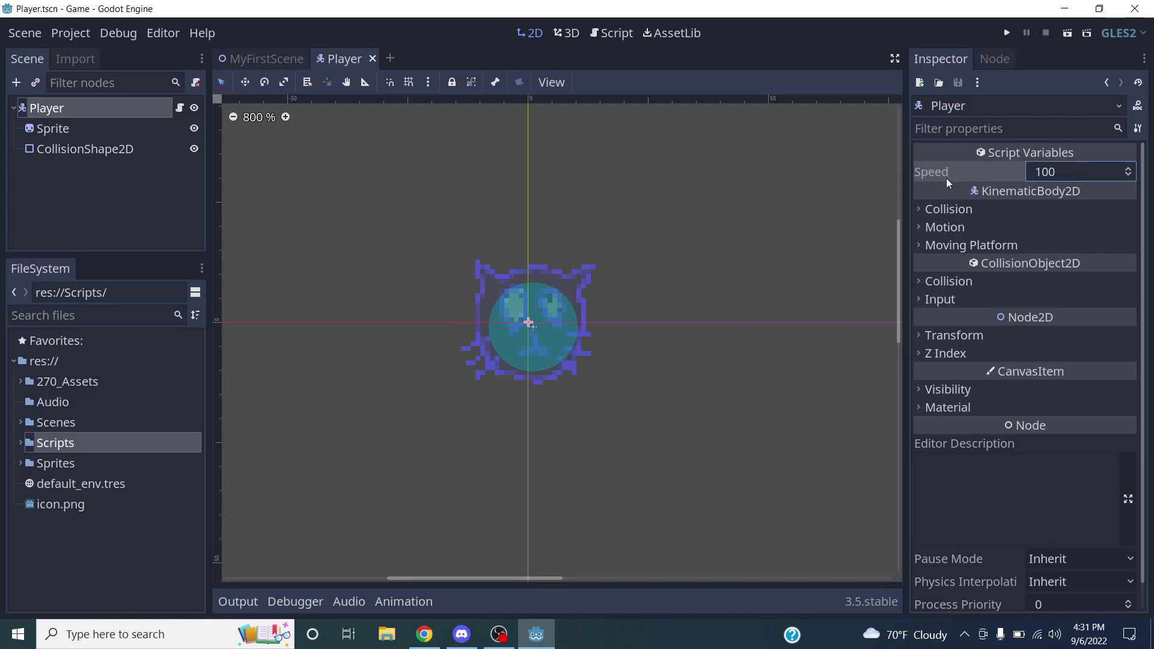
{"action": "left_click", "coordinate": [612, 33]}
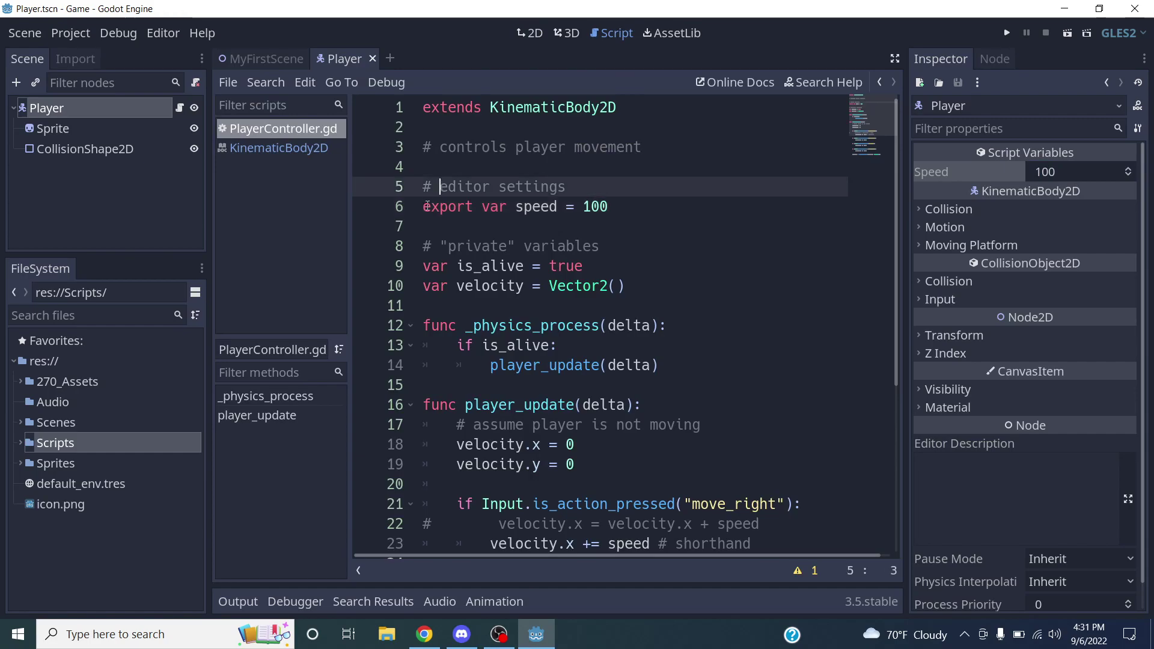
Change the line 8 comment from "private" to member variables, then switch to Discord.
{"action": "left_click_drag", "start_coordinate": [424, 206], "coordinate": [609, 206]}
{"action": "left_click", "coordinate": [655, 203]}
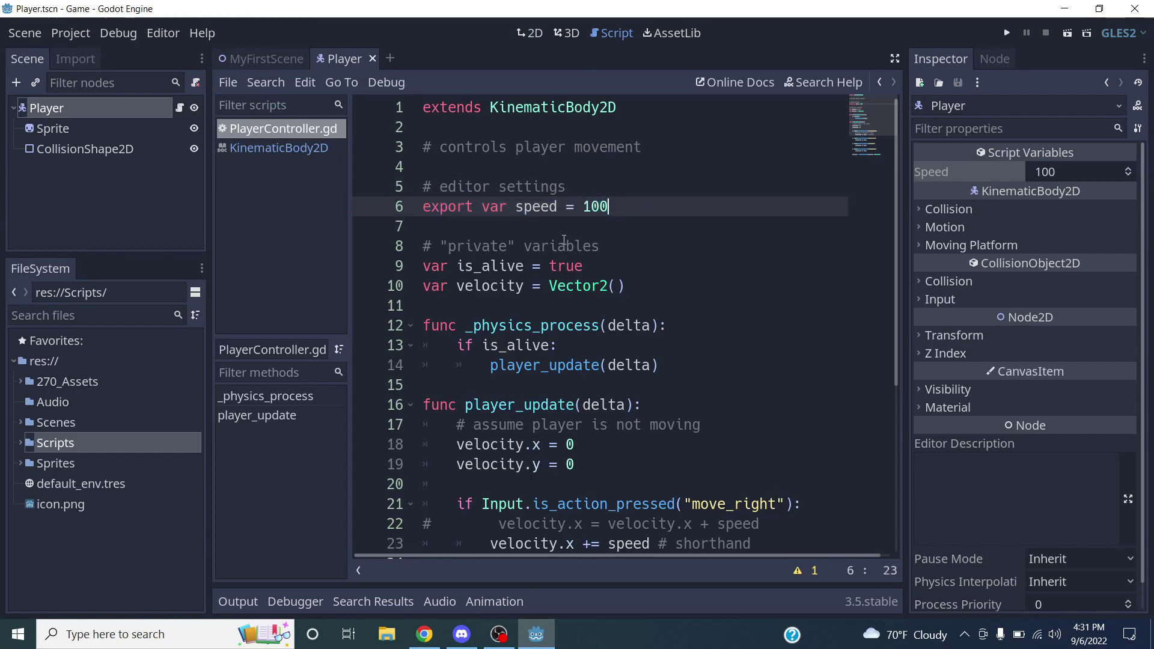
{"action": "left_click_drag", "start_coordinate": [521, 246], "coordinate": [439, 247]}
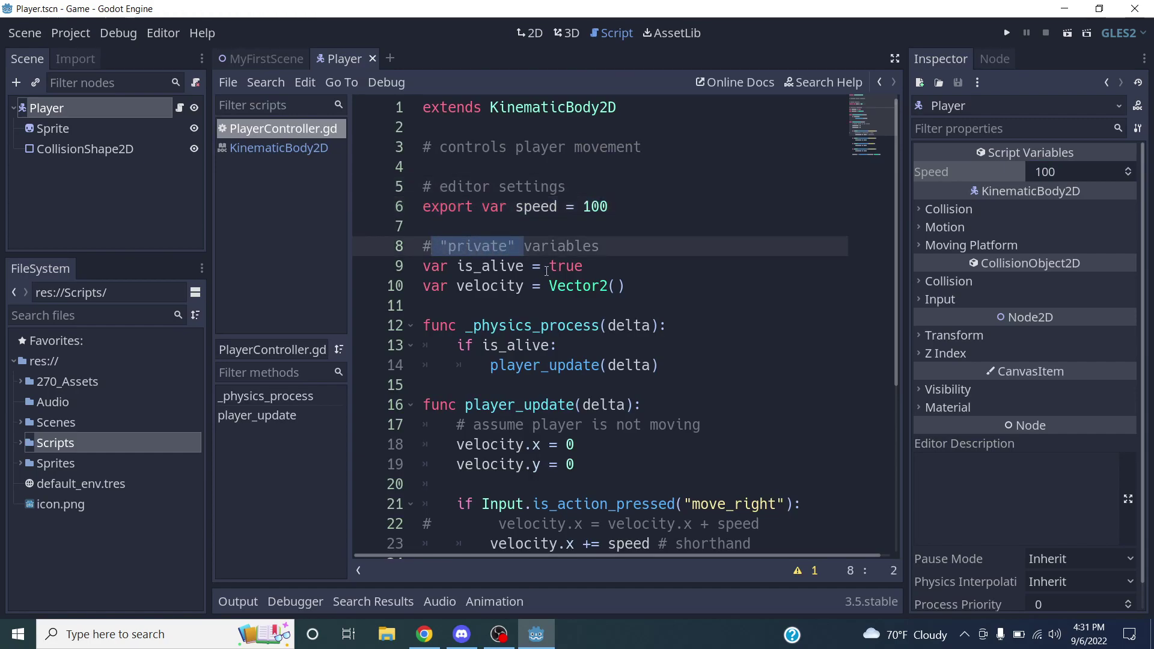
{"action": "key", "text": "BackSpace"}
{"action": "type", "text": "member"}
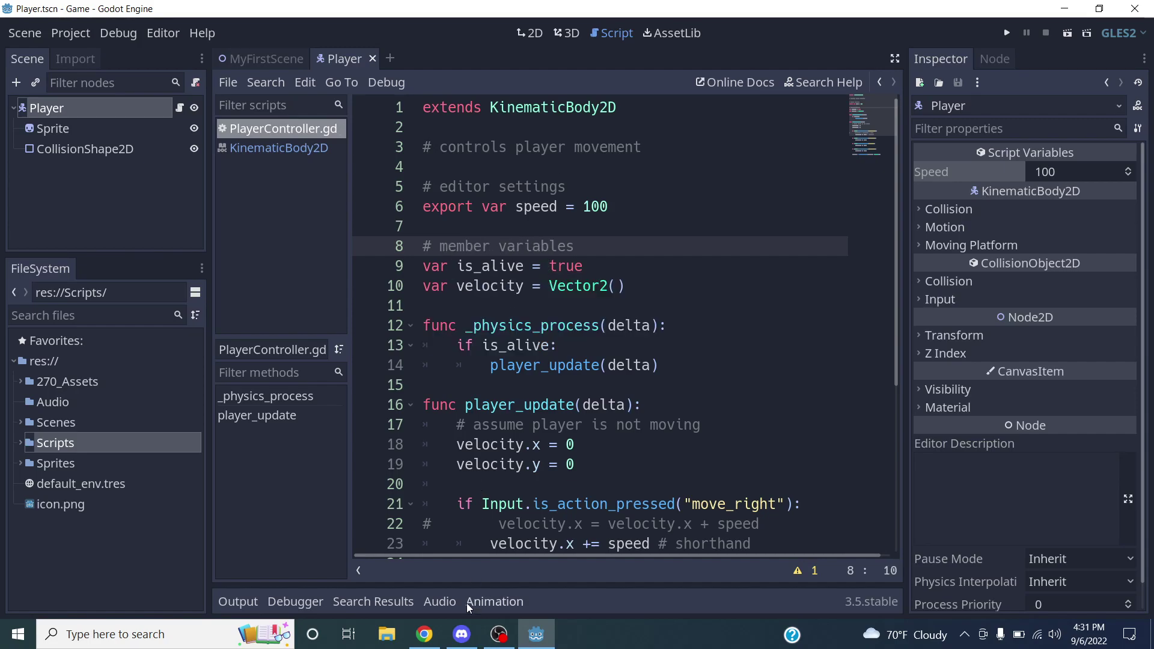
{"action": "left_click", "coordinate": [461, 634]}
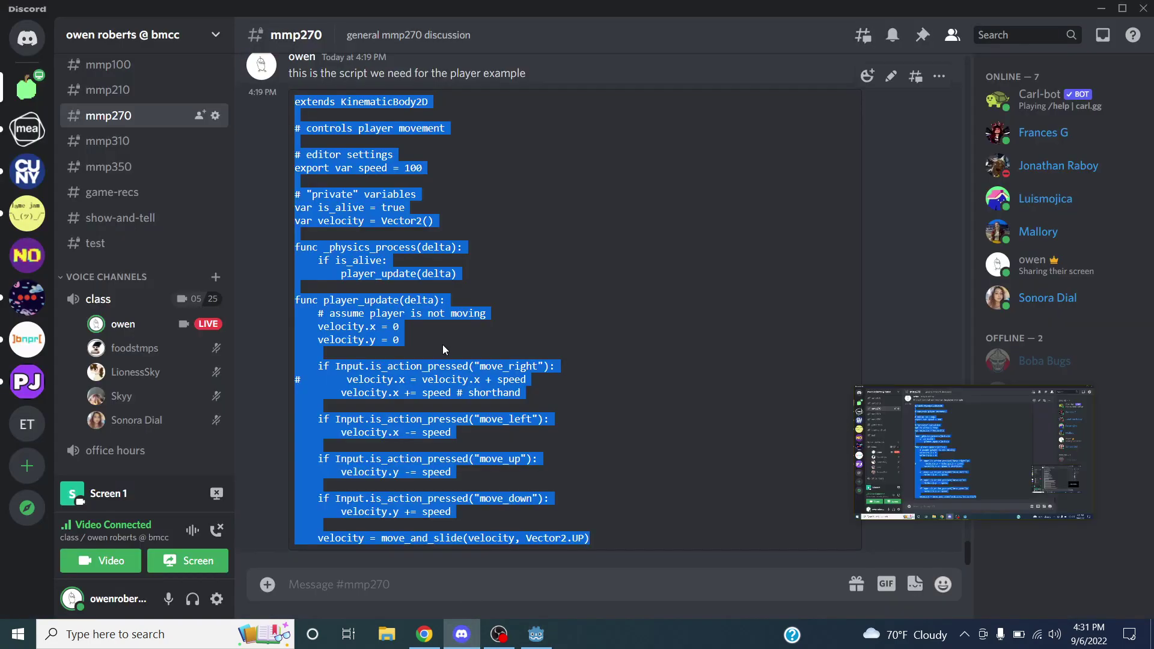
Edit the Discord code message so its comment reads # member variables, then return to Godot.
{"action": "left_click", "coordinate": [893, 77]}
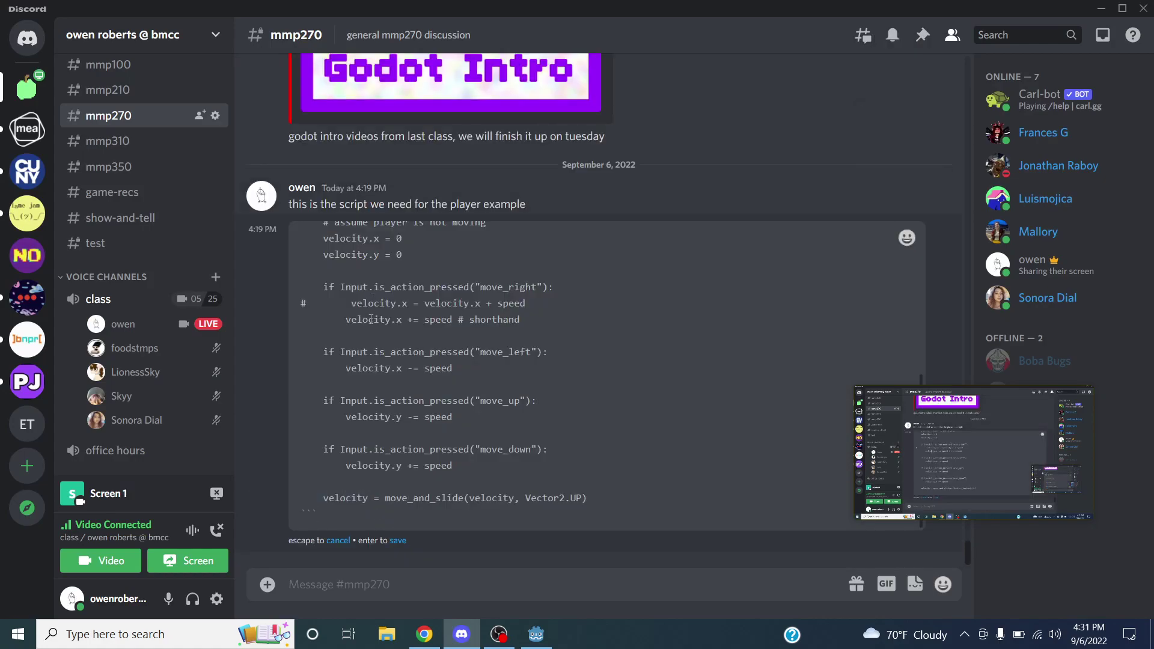
{"action": "scroll", "coordinate": [372, 319], "scroll_direction": "up", "scroll_amount": 5}
{"action": "mouse_move", "coordinate": [360, 368]}
{"action": "left_mouse_down"}
{"action": "mouse_move", "coordinate": [319, 366]}
{"action": "mouse_move", "coordinate": [338, 361]}
{"action": "left_mouse_up"}
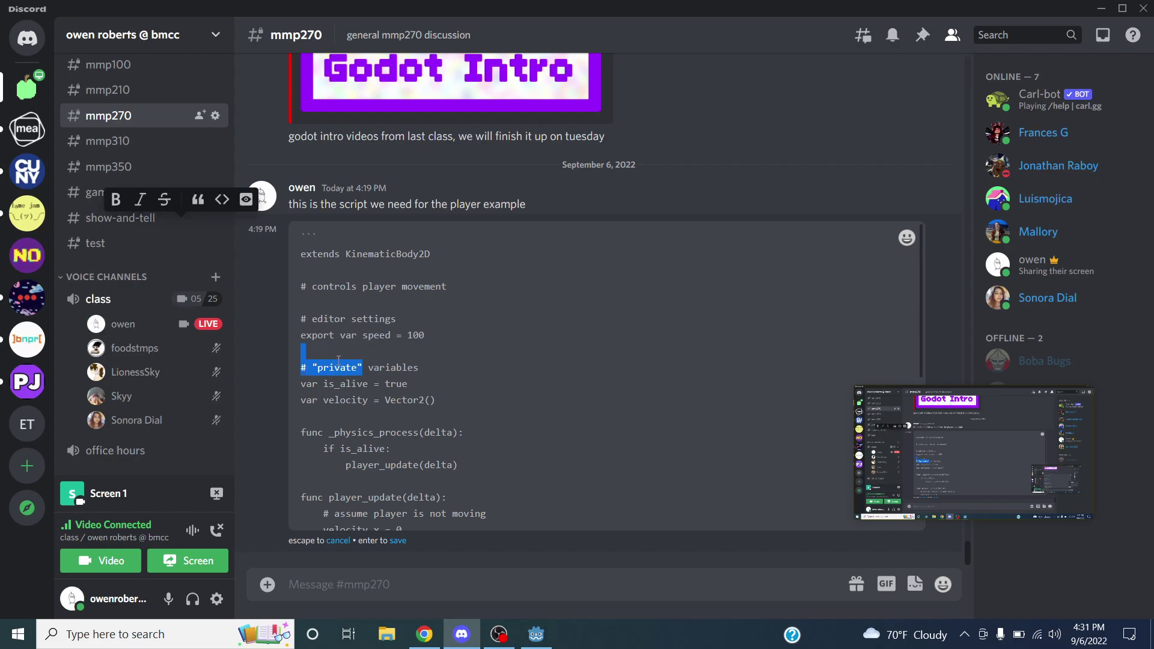
{"action": "key", "text": "Right"}
{"action": "key", "text": "BackSpace"}
{"action": "key", "text": "BackSpace"}
{"action": "key", "text": "BackSpace"}
{"action": "key", "text": "BackSpace"}
{"action": "key", "text": "BackSpace"}
{"action": "key", "text": "BackSpace"}
{"action": "key", "text": "BackSpace"}
{"action": "key", "text": "BackSpace"}
{"action": "key", "text": "BackSpace"}
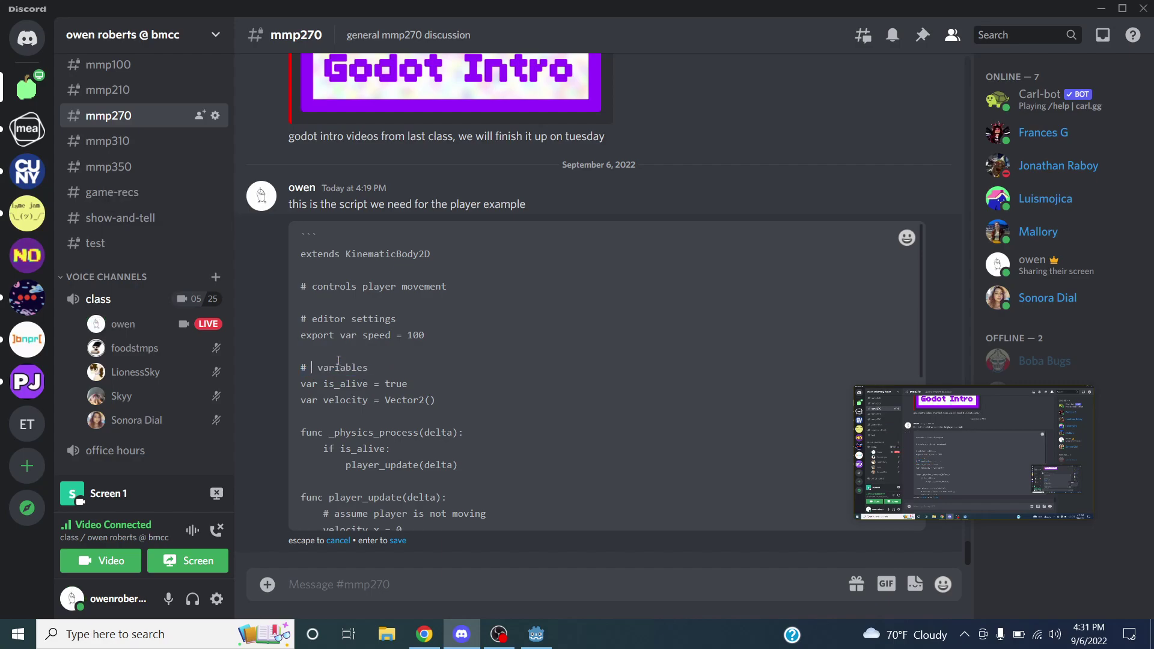
{"action": "type", "text": "member"}
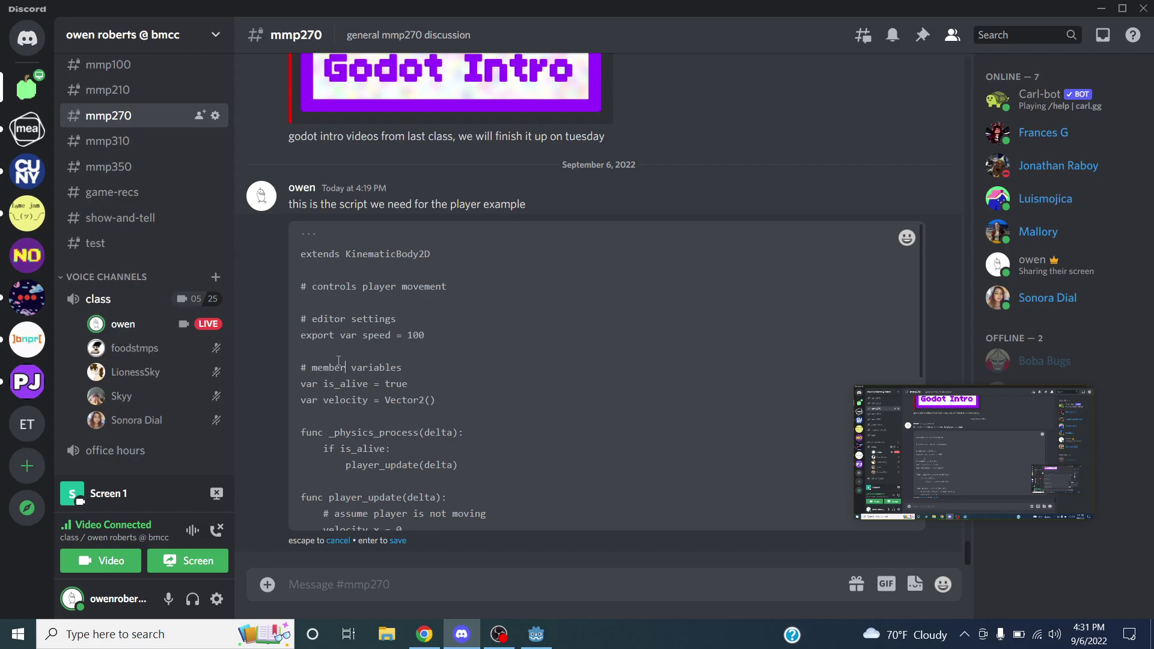
{"action": "key", "text": "Return"}
{"action": "key", "text": "BackSpace"}
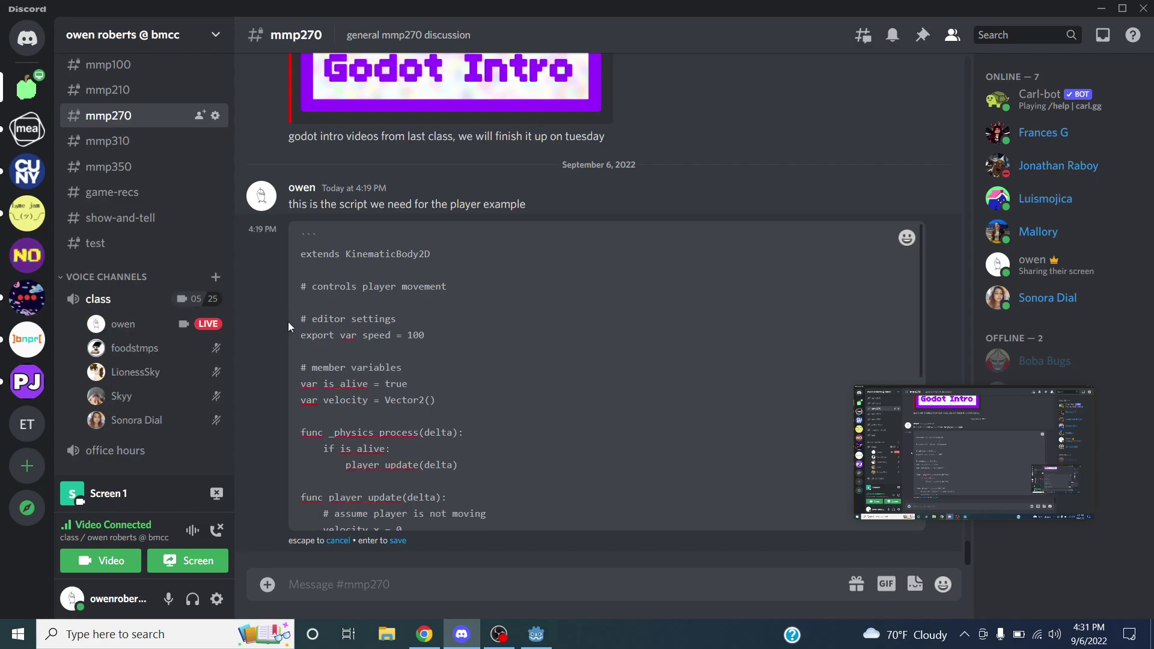
{"action": "left_click", "coordinate": [398, 541]}
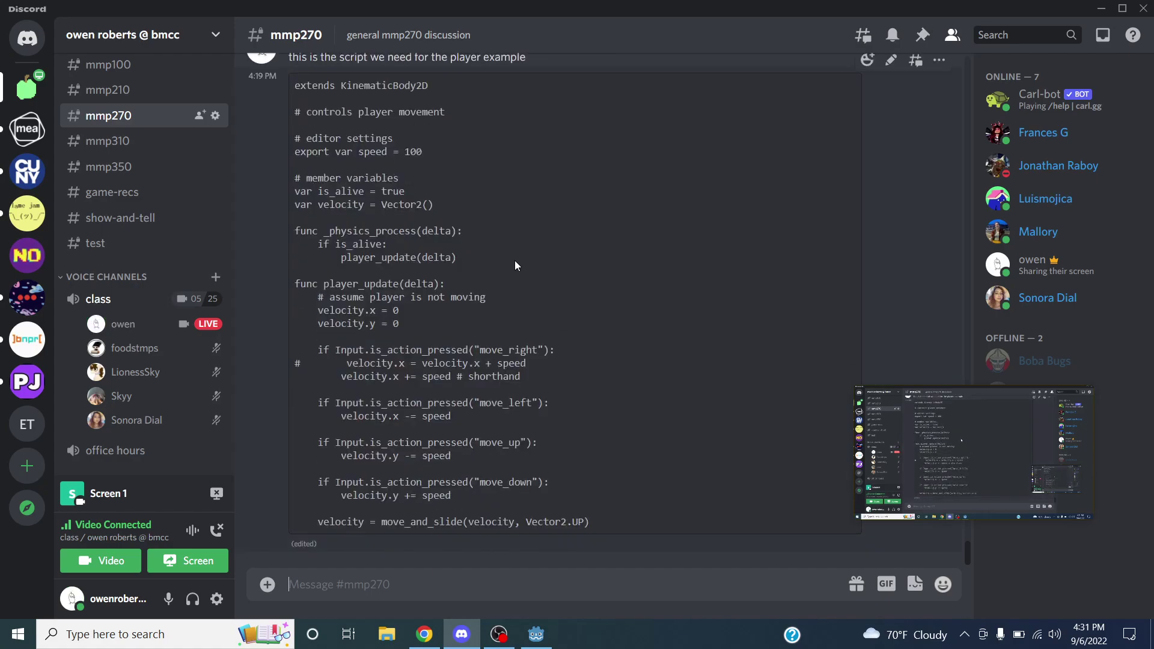
{"action": "left_click", "coordinate": [533, 630]}
{"action": "scroll", "coordinate": [541, 210], "scroll_direction": "down", "scroll_amount": 2}
In the 2D view, set the Player's Inspector Speed to 200.
{"action": "scroll", "coordinate": [421, 168], "scroll_direction": "up", "scroll_amount": 2}
{"action": "left_click", "coordinate": [135, 114]}
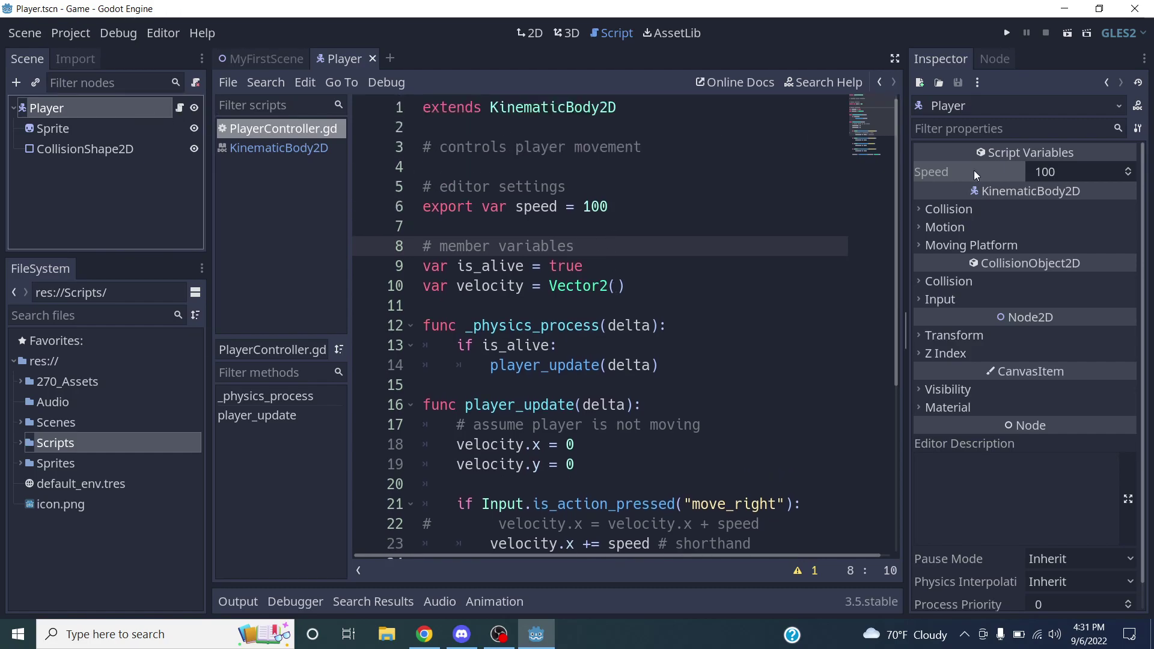
{"action": "left_click", "coordinate": [530, 33]}
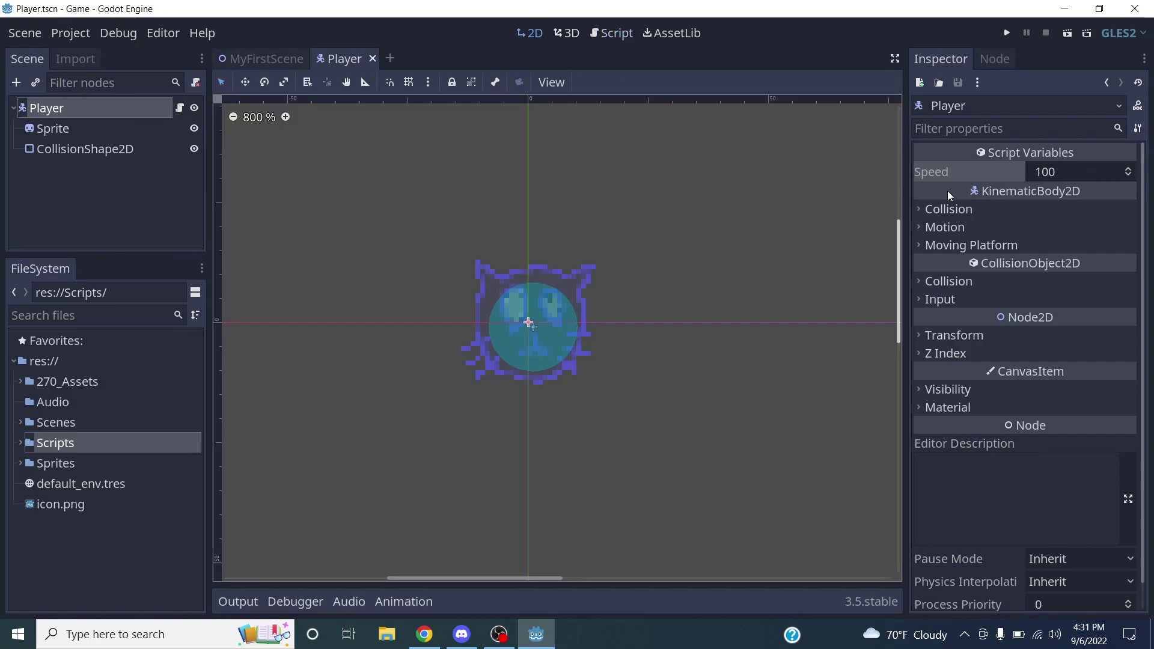
{"action": "left_click", "coordinate": [1095, 171]}
{"action": "type", "text": "200"}
{"action": "key", "text": "Return"}
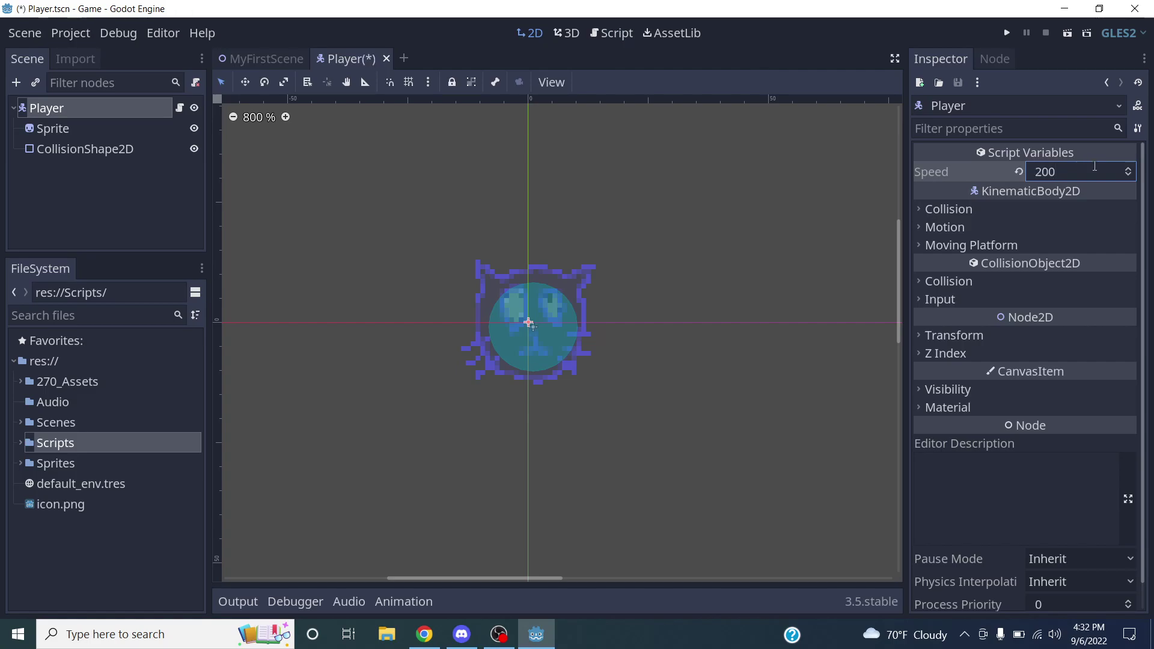
Revert Speed to its default 100 and save the Player scene.
{"action": "left_click", "coordinate": [1019, 172]}
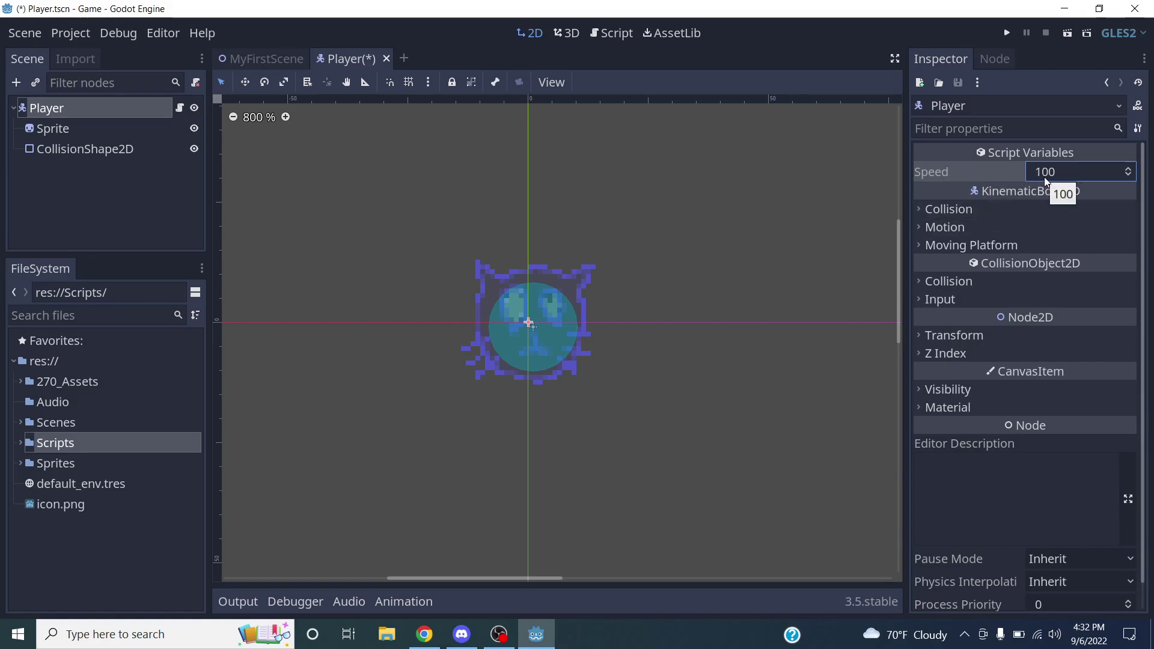
{"action": "left_click", "coordinate": [766, 185]}
{"action": "key", "text": "ctrl+s"}
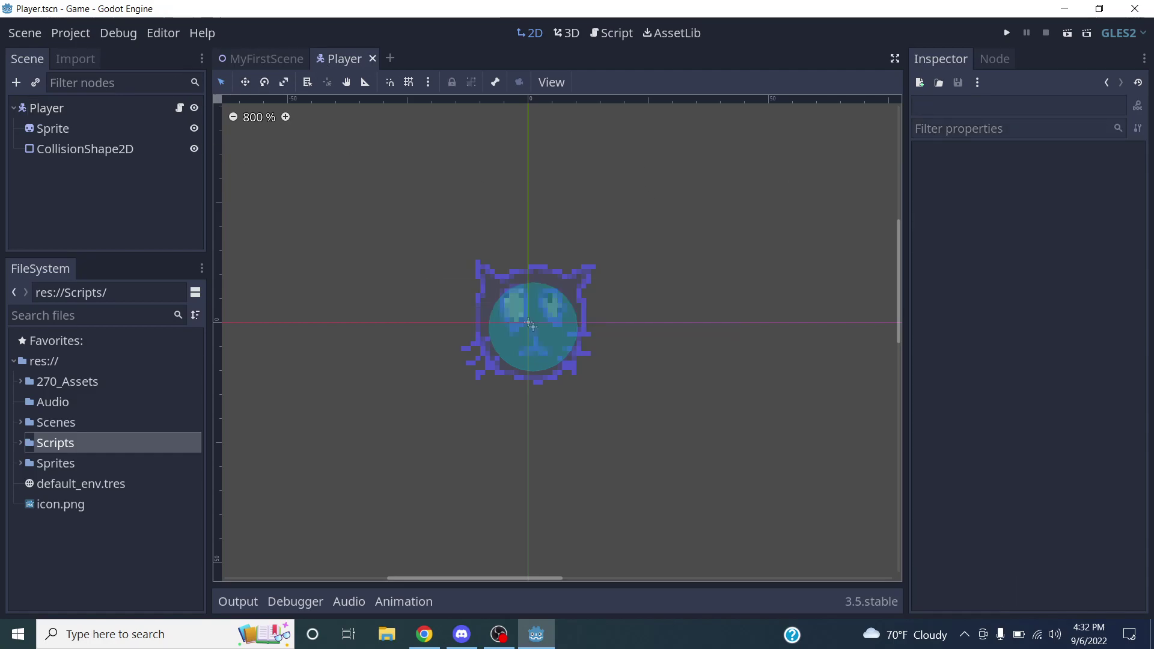
Open MyFirstScene, view the Player's PlayerController.gd script, then go back to the 2D view.
{"action": "left_click", "coordinate": [266, 60]}
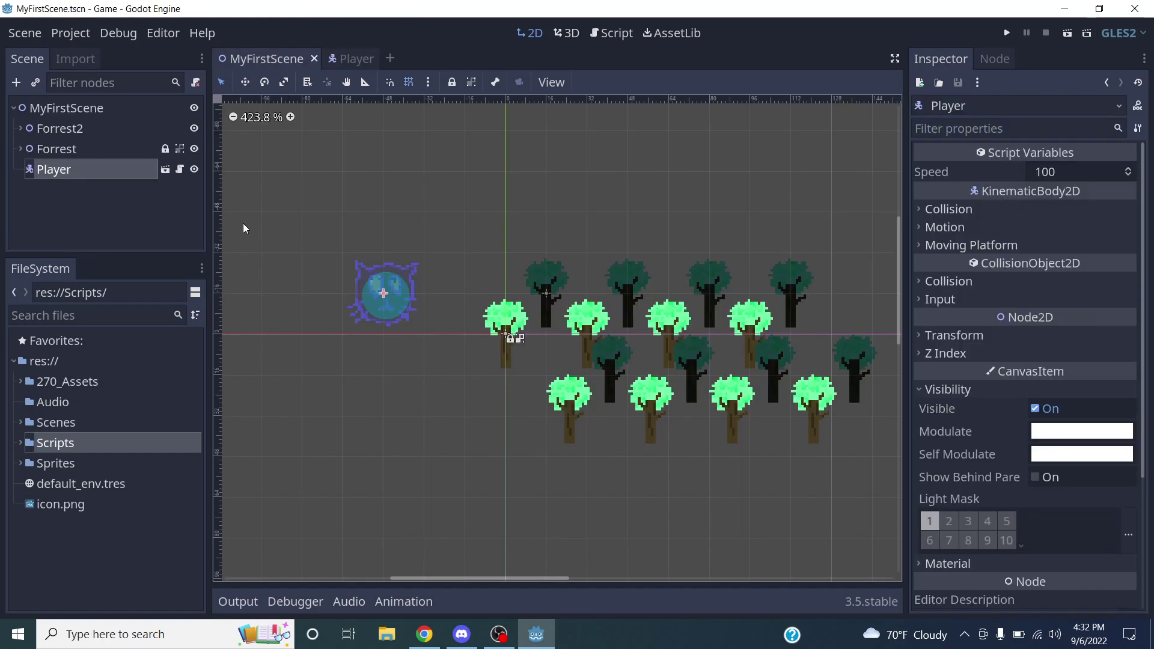
{"action": "left_click", "coordinate": [92, 170]}
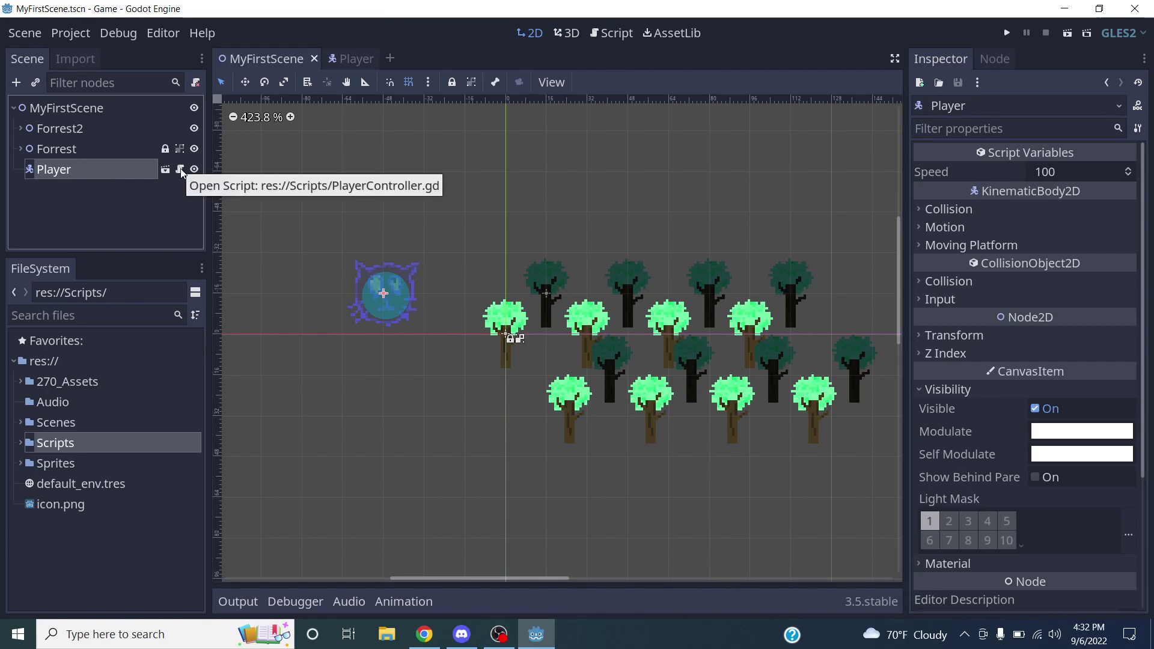
{"action": "left_click", "coordinate": [180, 171]}
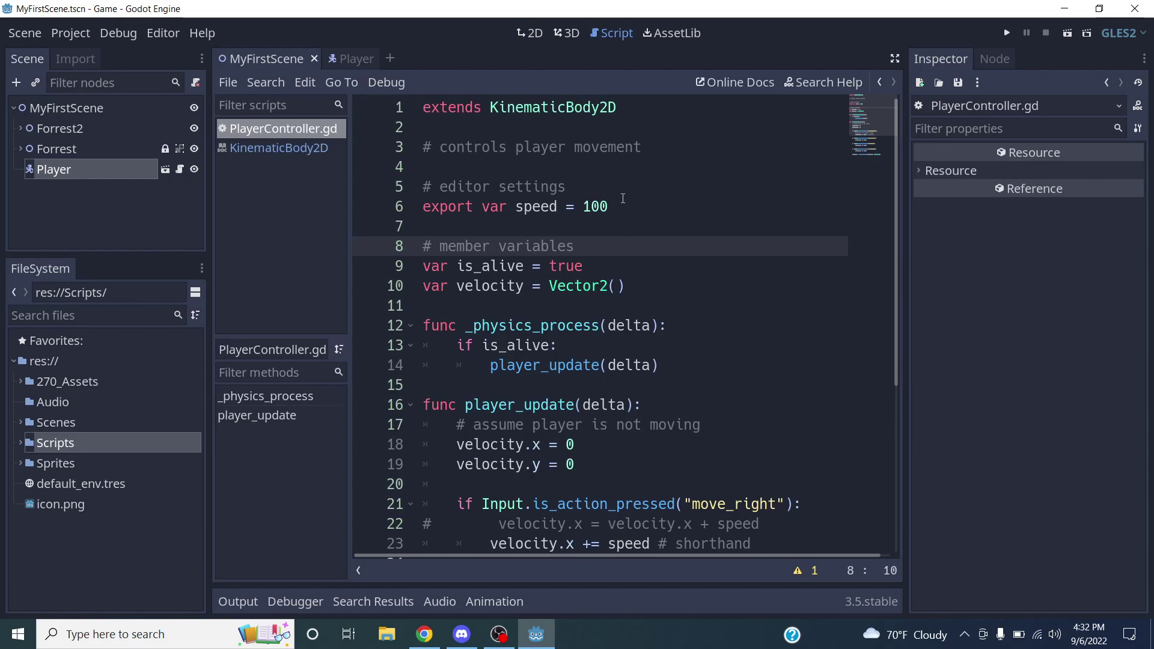
{"action": "left_click", "coordinate": [527, 32]}
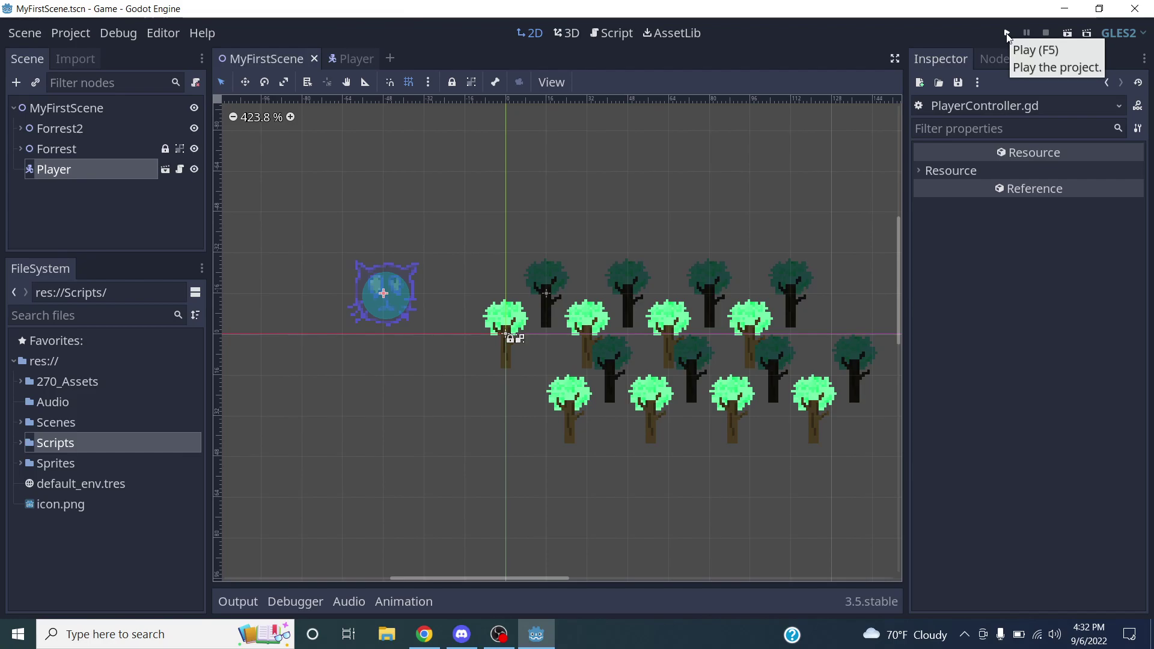
Run the game, move its debug window up and left, then close it.
{"action": "left_click", "coordinate": [1068, 34]}
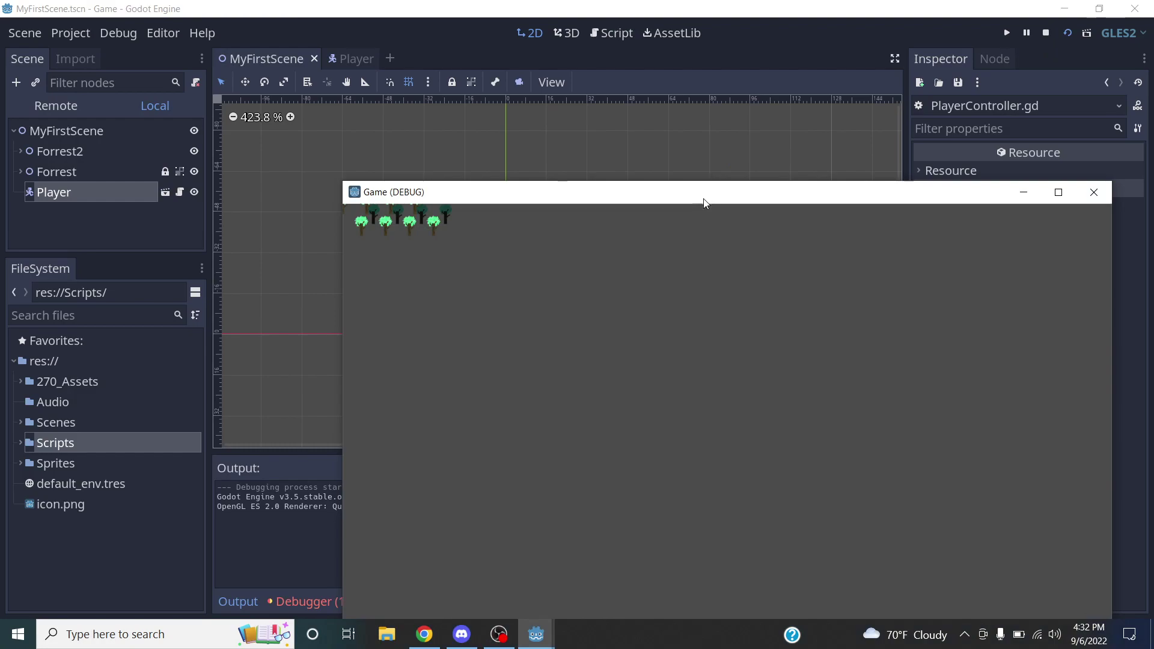
{"action": "left_click_drag", "start_coordinate": [704, 198], "coordinate": [674, 115]}
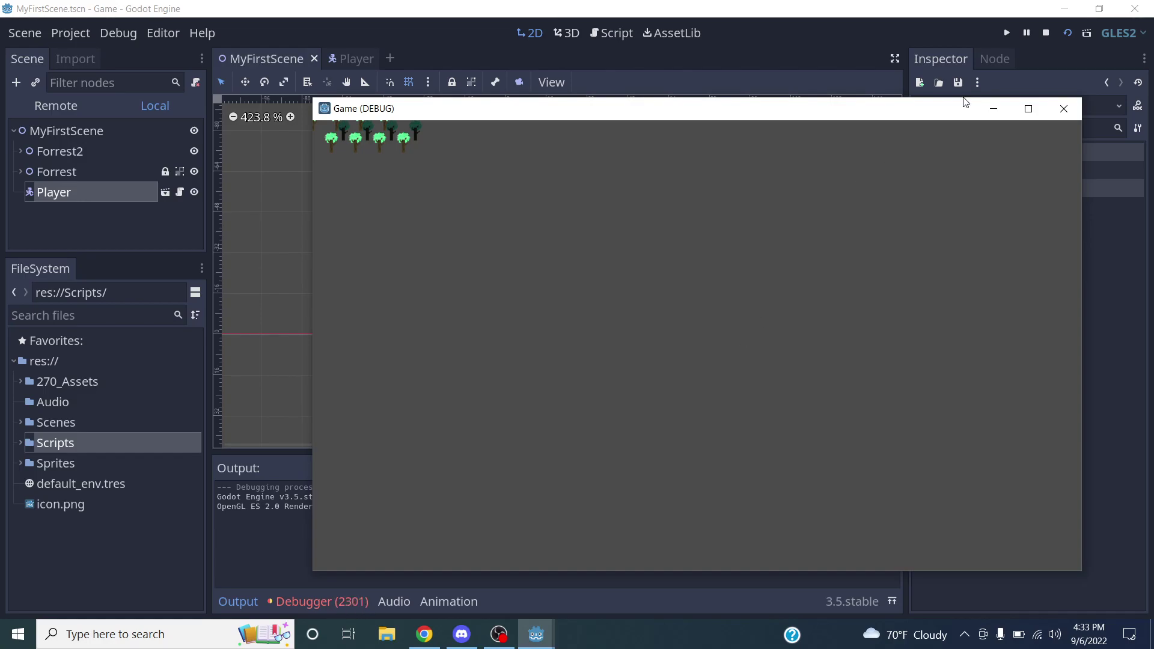
{"action": "left_click", "coordinate": [1064, 108]}
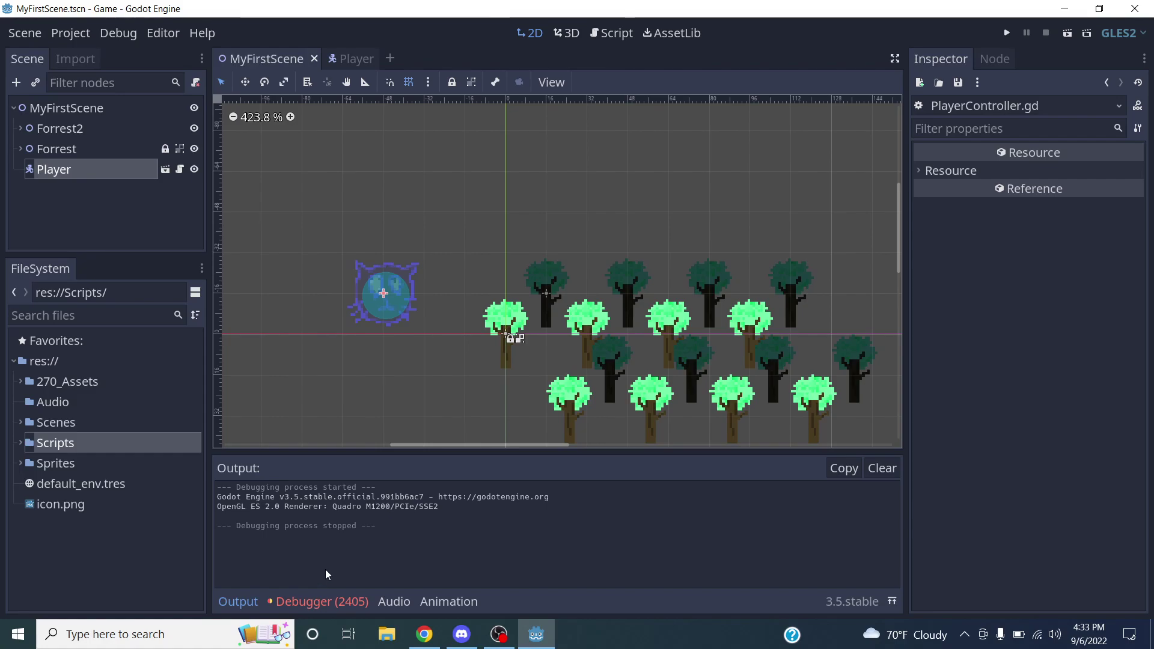
Open the debugger's Errors list and jump to the move_right line in the script.
{"action": "left_click", "coordinate": [325, 603]}
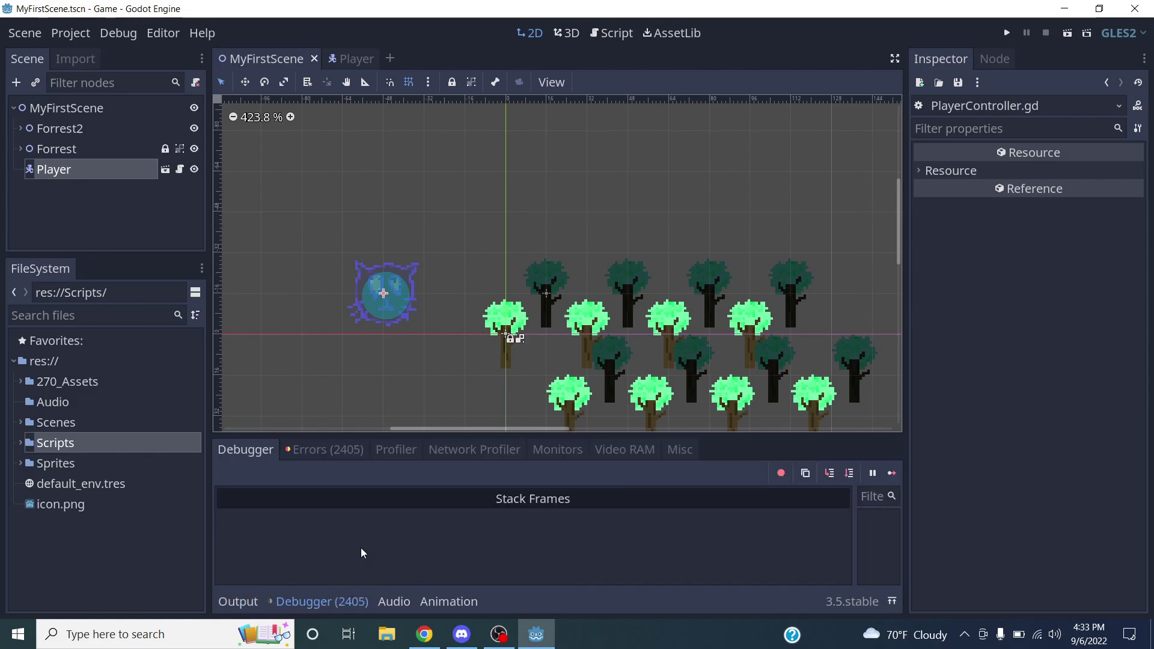
{"action": "left_click", "coordinate": [324, 449]}
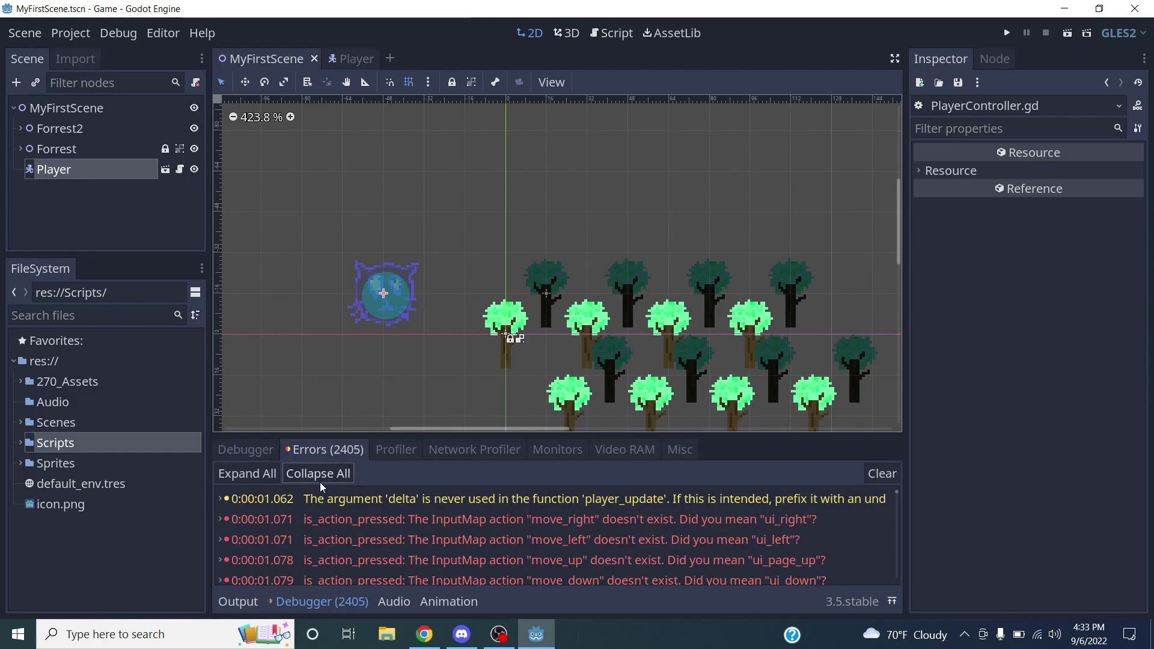
{"action": "left_click", "coordinate": [304, 601]}
{"action": "left_click", "coordinate": [304, 603]}
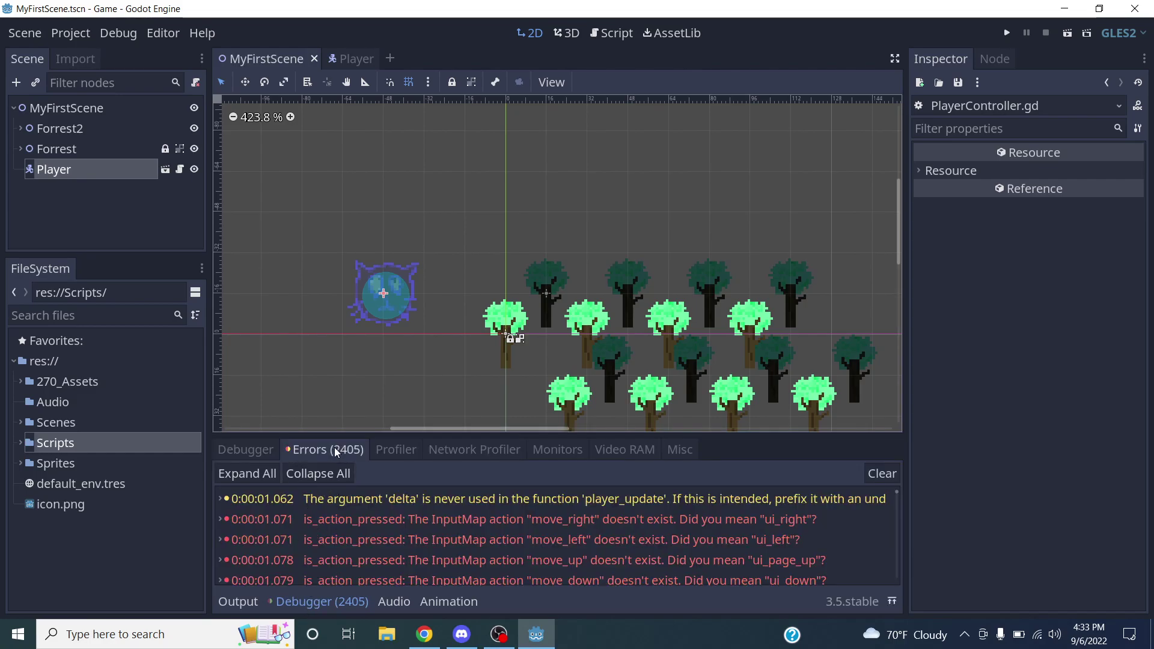
{"action": "left_click", "coordinate": [891, 603]}
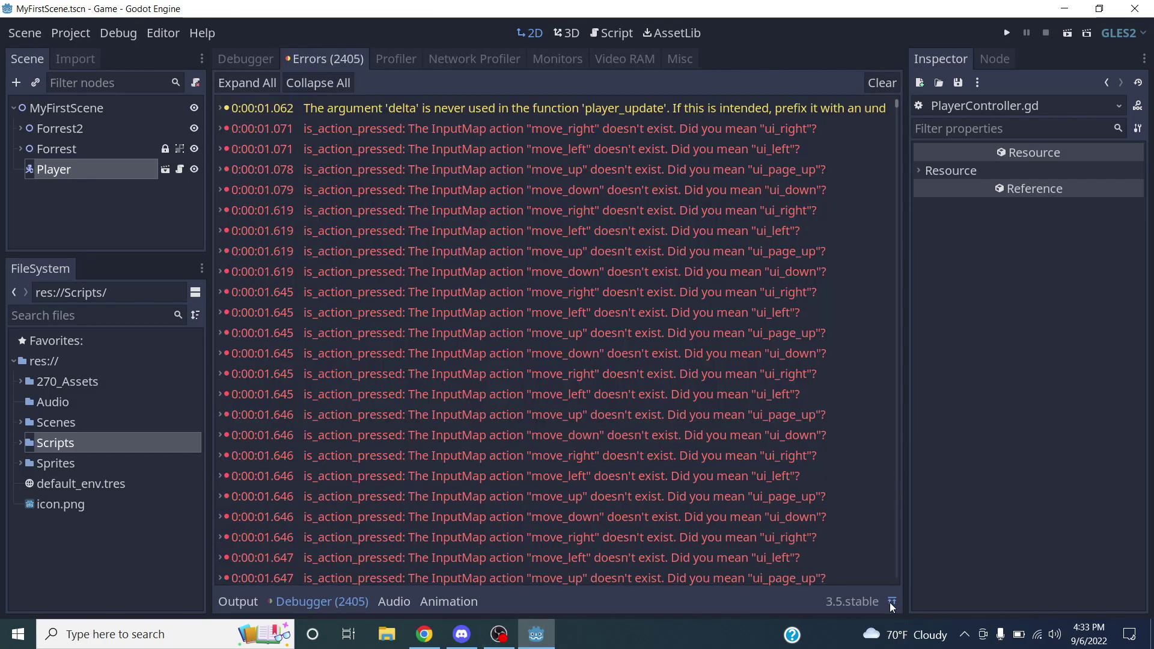
{"action": "left_click", "coordinate": [891, 602]}
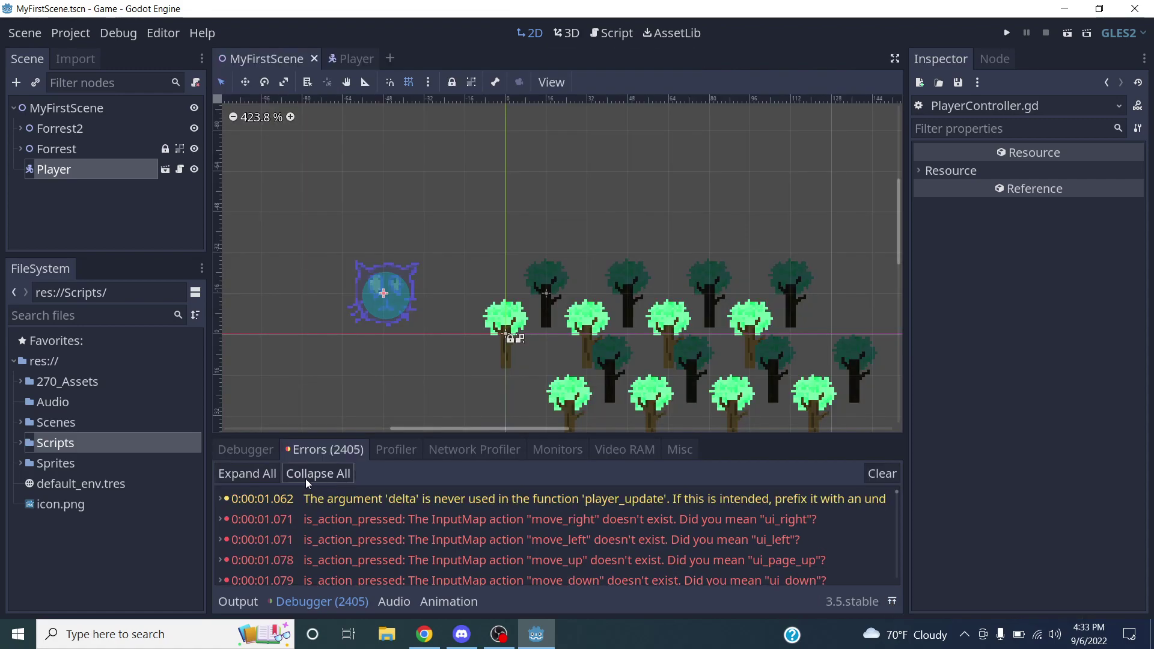
{"action": "left_click", "coordinate": [253, 448]}
{"action": "left_click", "coordinate": [313, 452]}
{"action": "scroll", "coordinate": [484, 505], "scroll_direction": "down", "scroll_amount": 1}
{"action": "scroll", "coordinate": [484, 510], "scroll_direction": "up", "scroll_amount": 1}
{"action": "left_click", "coordinate": [373, 524]}
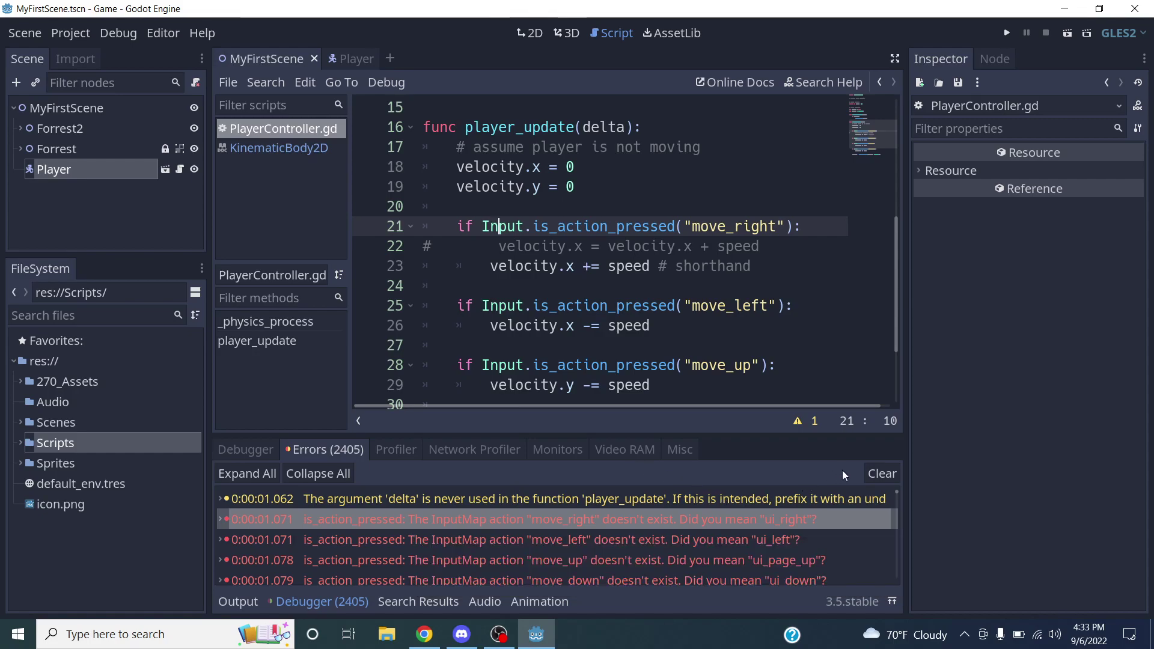
Clear the error list, collapse the debugger panel, and run the current scene.
{"action": "left_click", "coordinate": [875, 475]}
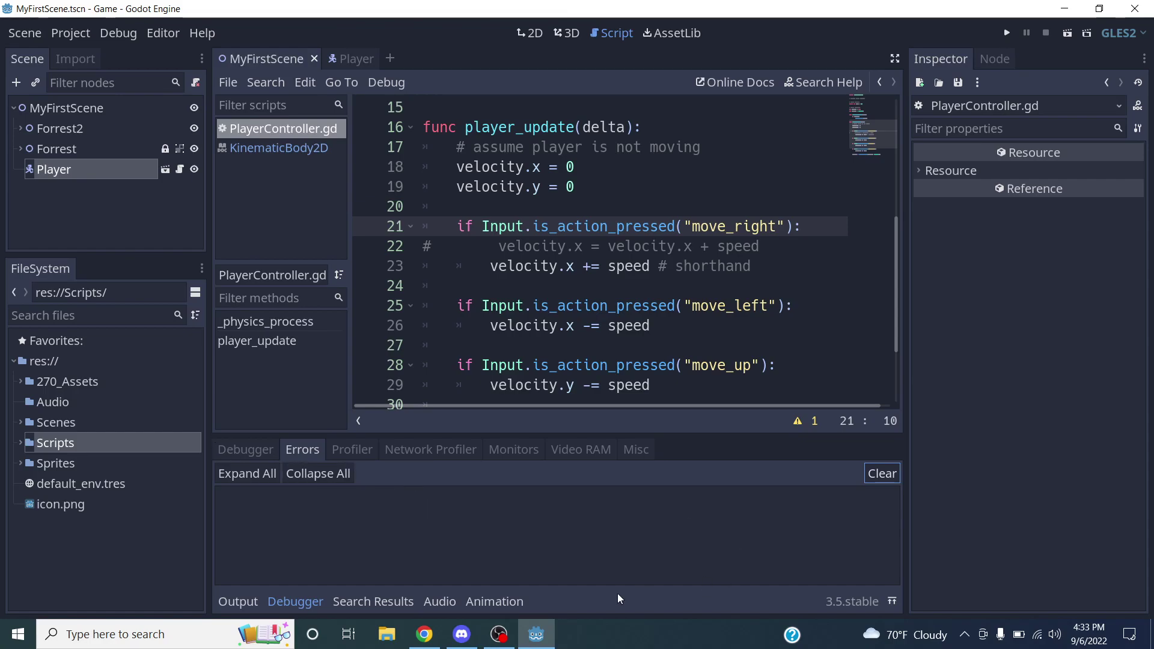
{"action": "left_click", "coordinate": [295, 602]}
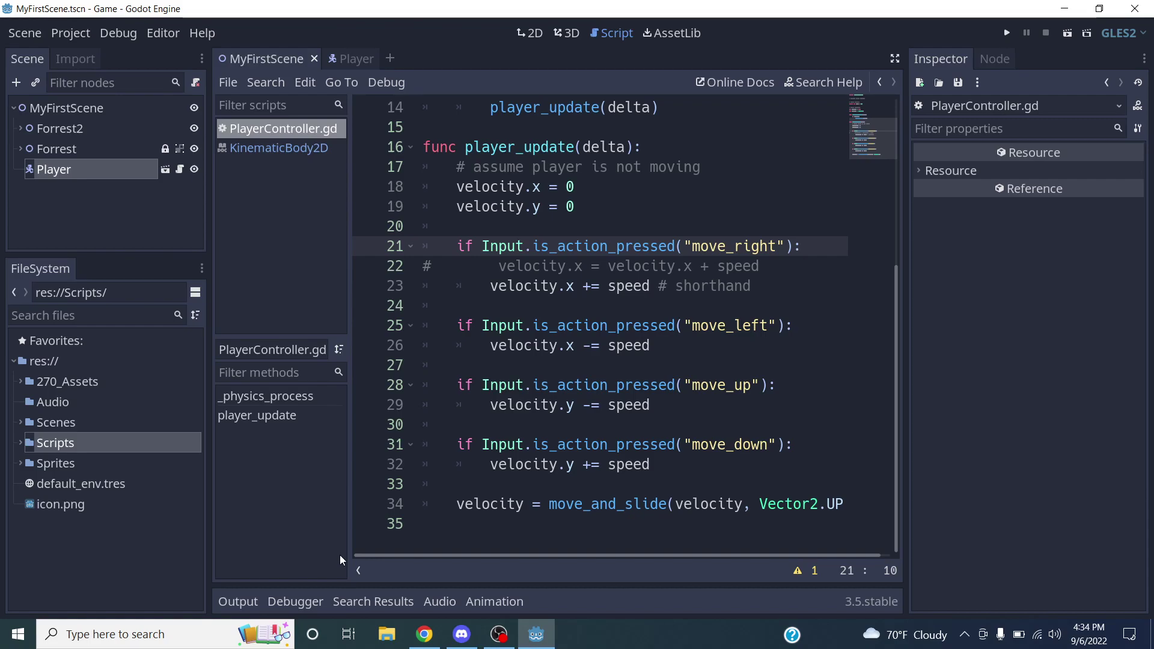
{"action": "left_click", "coordinate": [294, 601]}
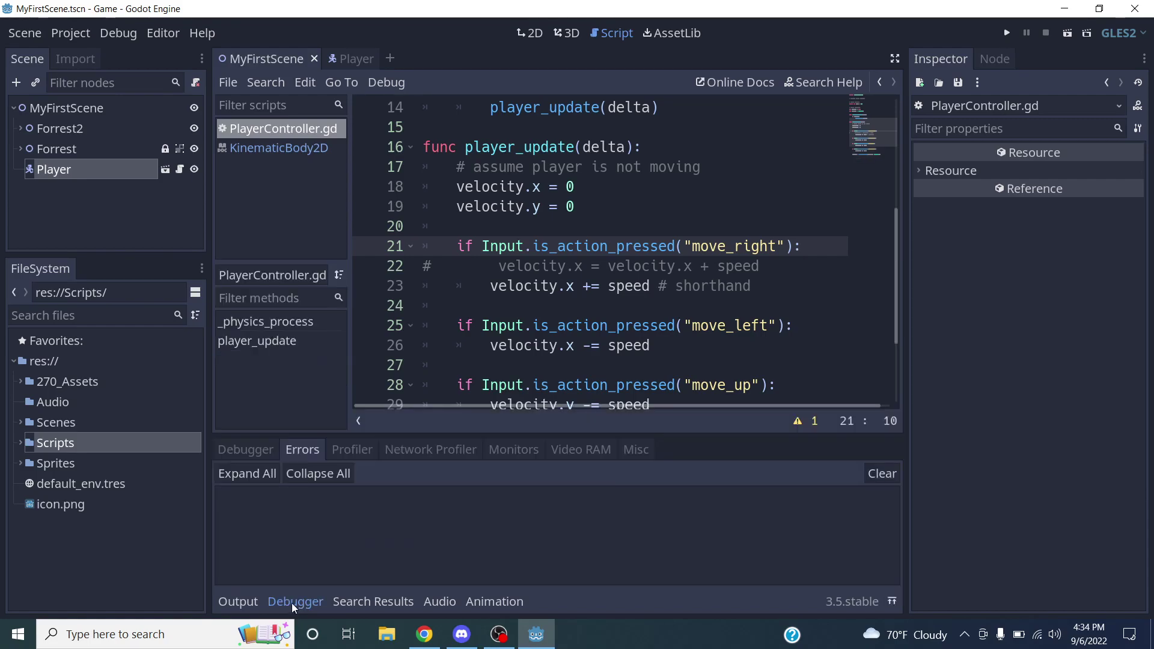
{"action": "left_click", "coordinate": [308, 604]}
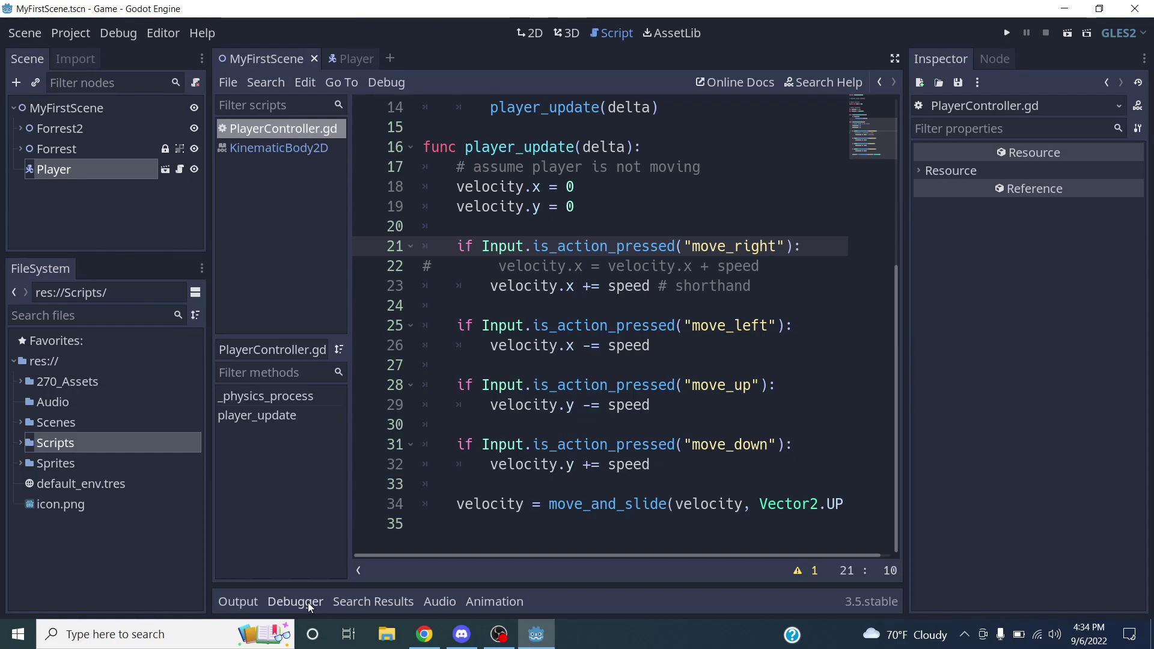
{"action": "left_click", "coordinate": [1067, 33]}
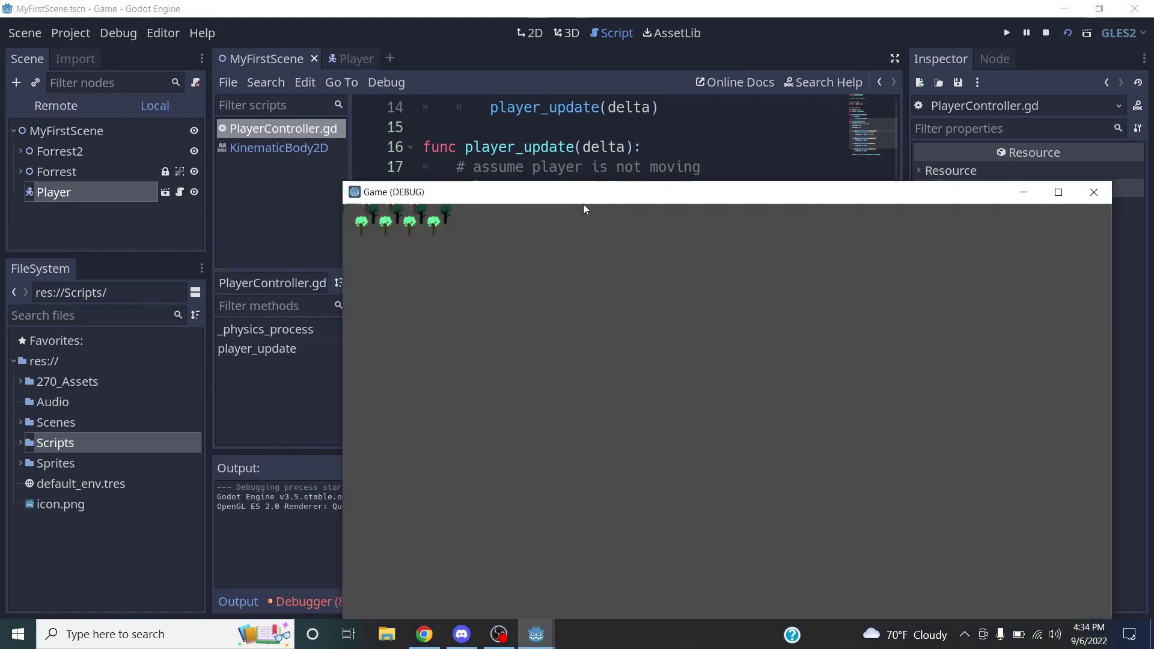
Close the test game window and show the Errors list from the run.
{"action": "left_click_drag", "start_coordinate": [583, 205], "coordinate": [514, 79]}
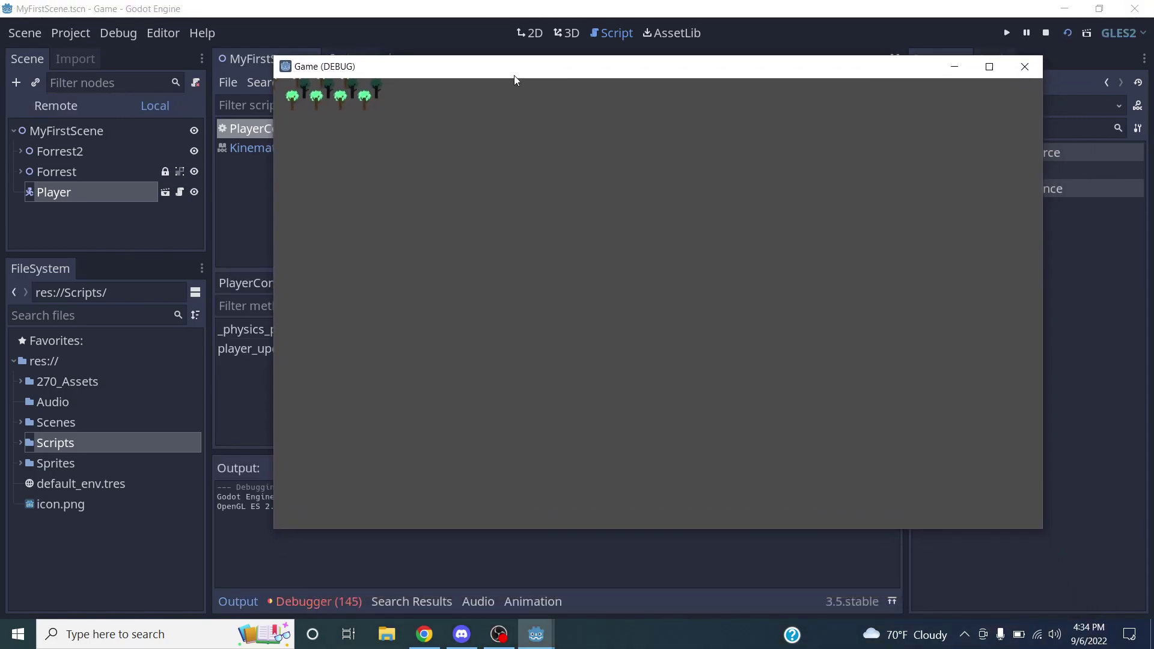
{"action": "left_click", "coordinate": [1030, 66]}
{"action": "left_click", "coordinate": [322, 601]}
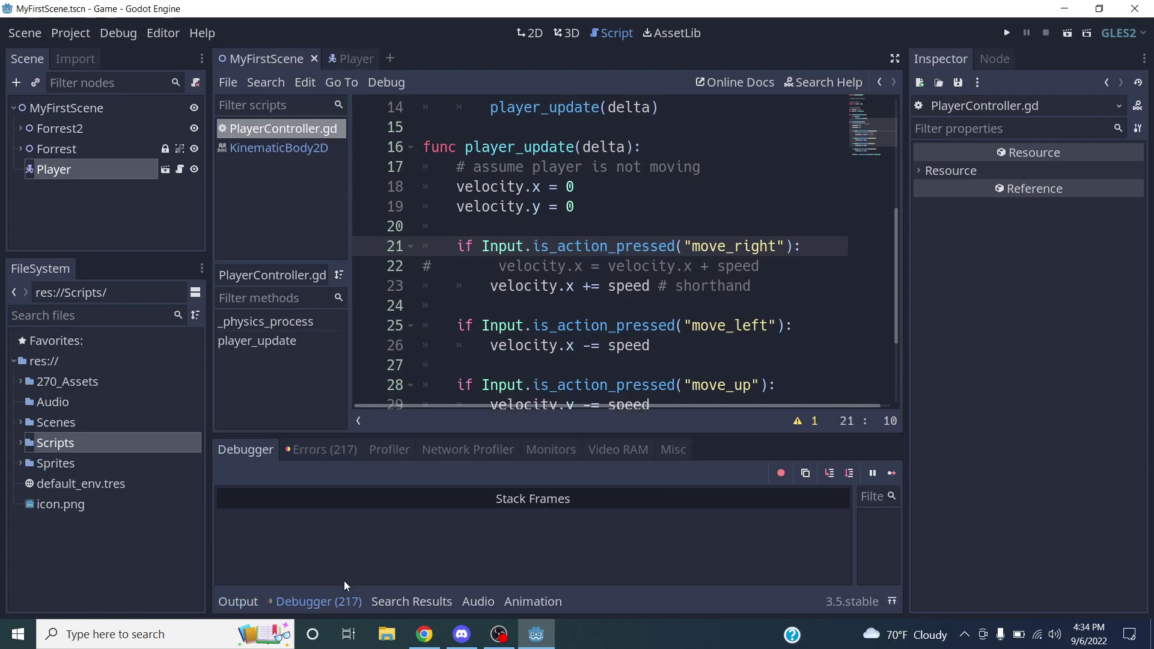
{"action": "left_click", "coordinate": [322, 449]}
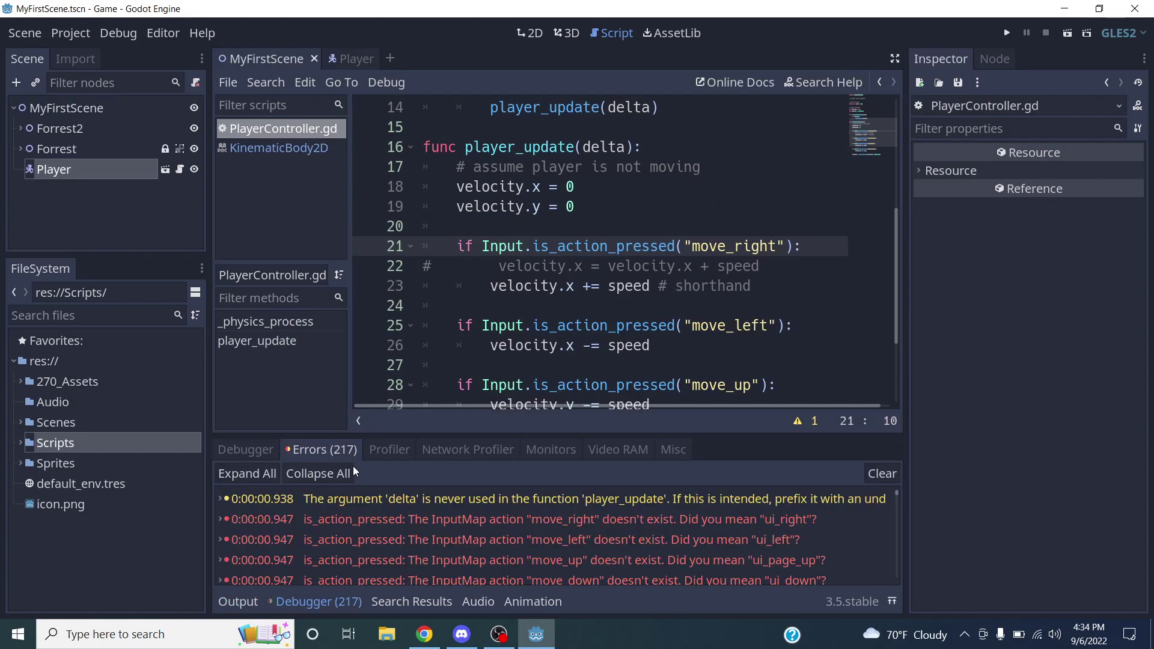
Inspect the move_right InputMap error, copy it, and switch to Chrome.
{"action": "left_click", "coordinate": [284, 521]}
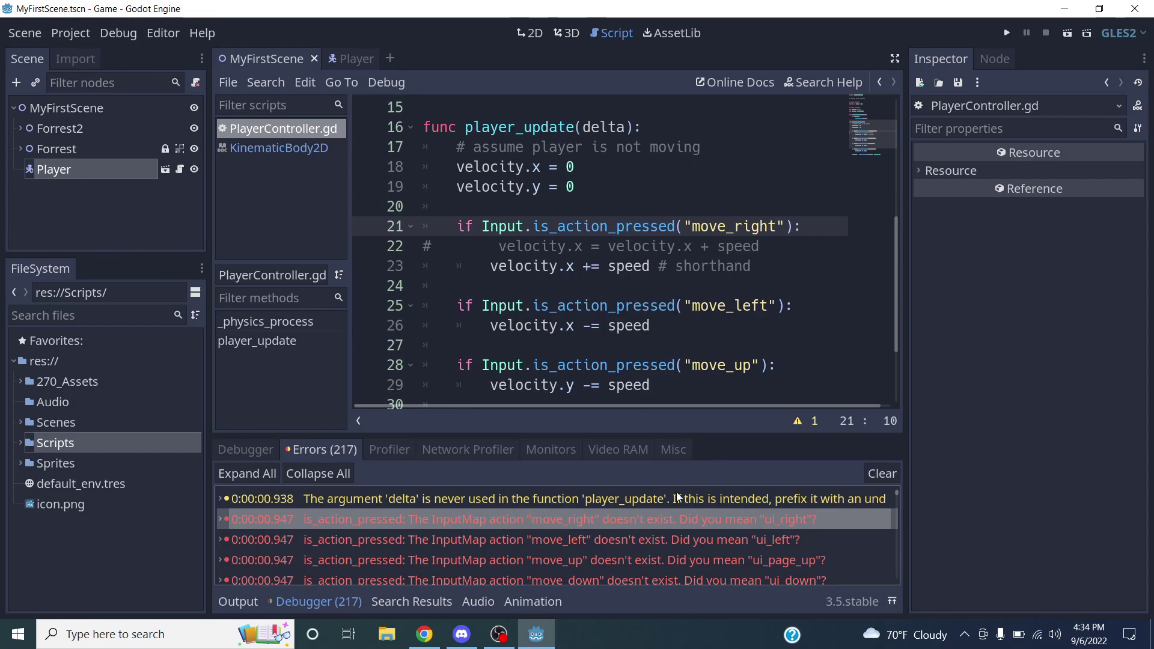
{"action": "double_click", "coordinate": [508, 515]}
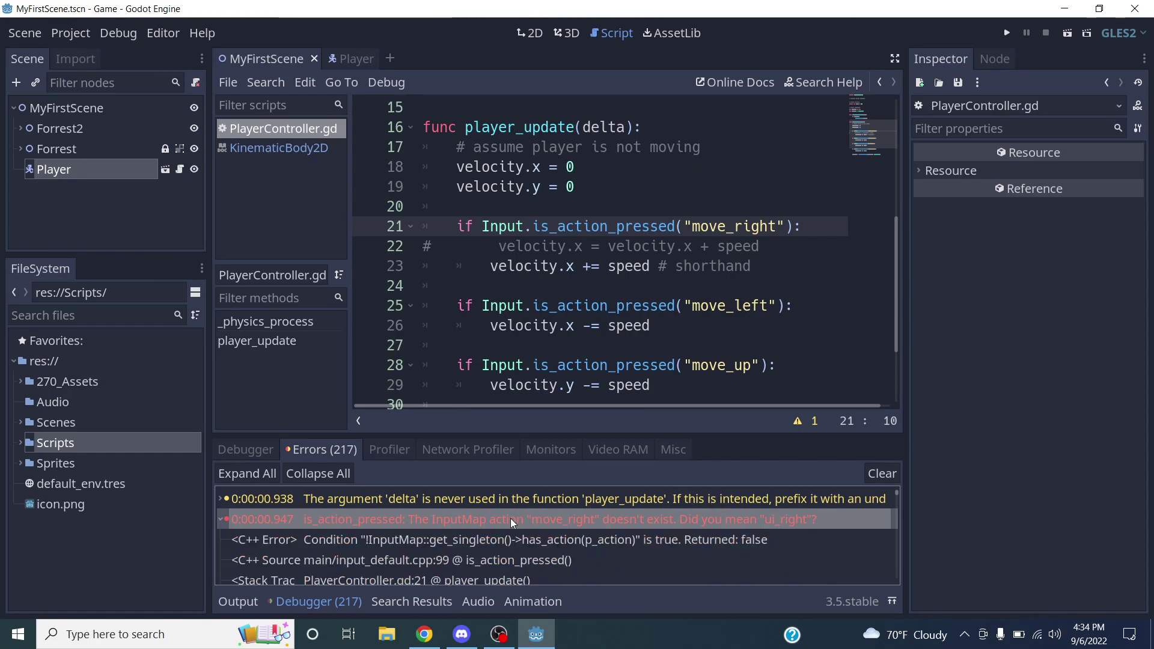
{"action": "double_click", "coordinate": [356, 519]}
{"action": "right_click", "coordinate": [356, 520]}
{"action": "left_click", "coordinate": [381, 533]}
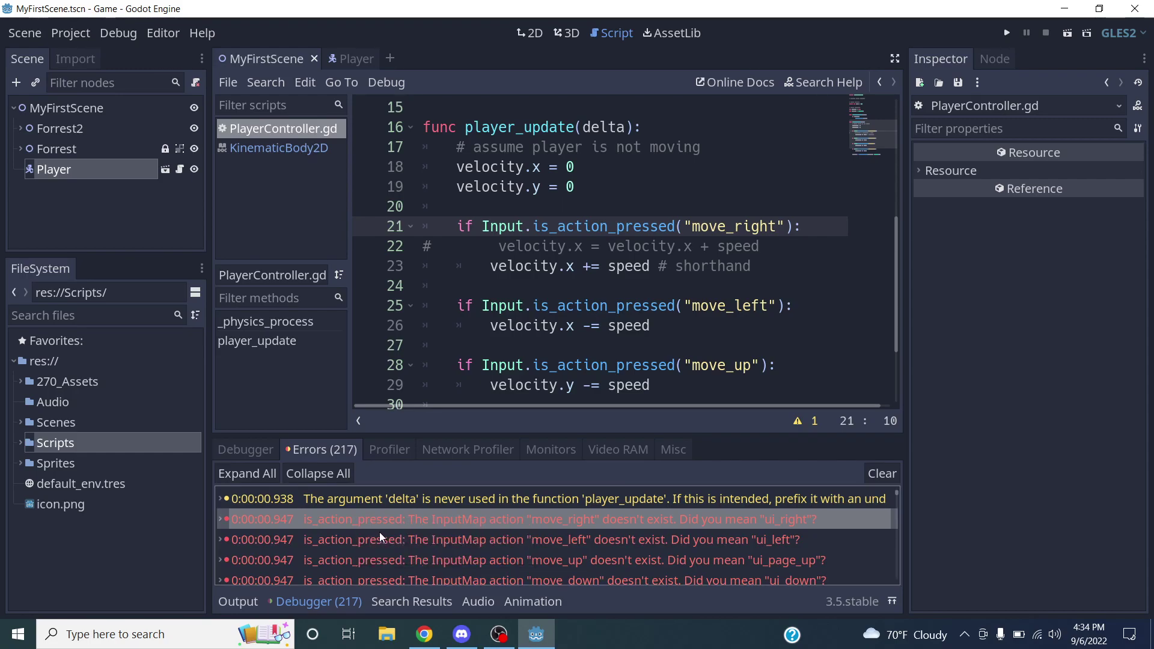
{"action": "left_click", "coordinate": [424, 634]}
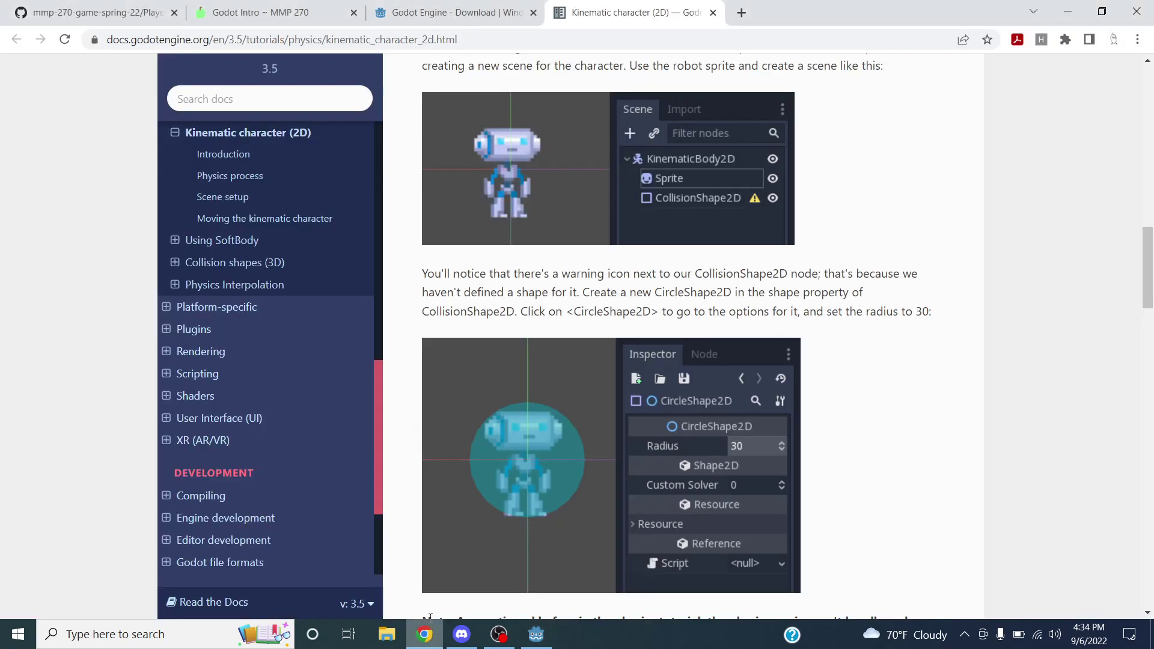
In a new tab, search the pasted move_right error with its C++ details removed.
{"action": "left_click", "coordinate": [748, 13]}
{"action": "right_click", "coordinate": [688, 42]}
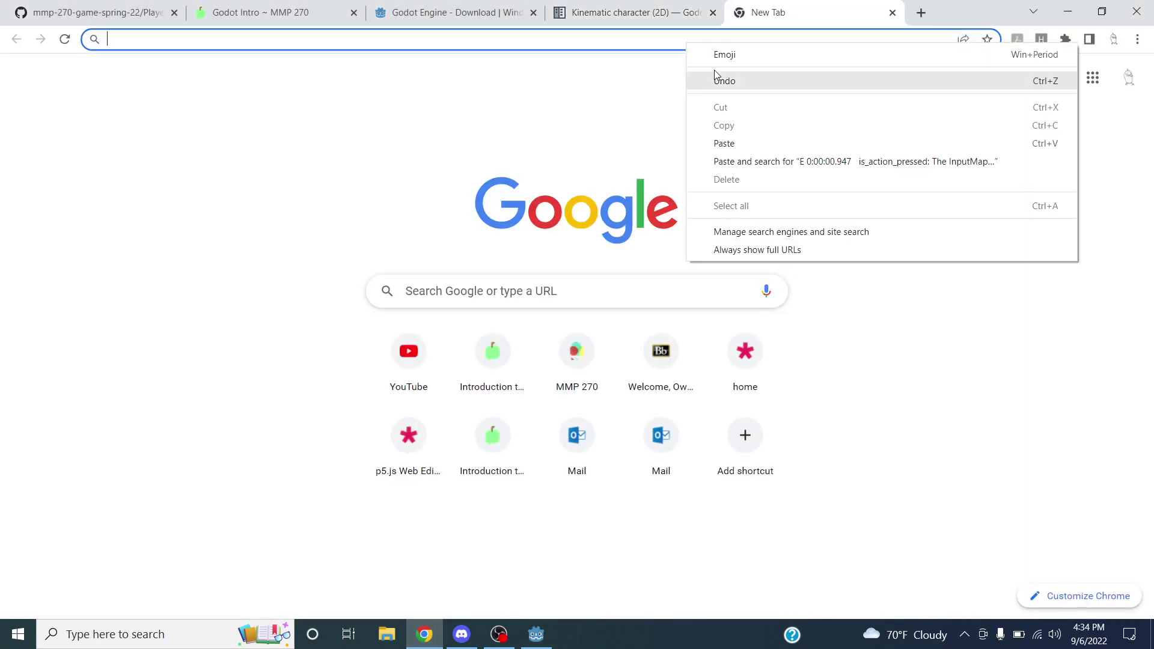
{"action": "left_click", "coordinate": [724, 143]}
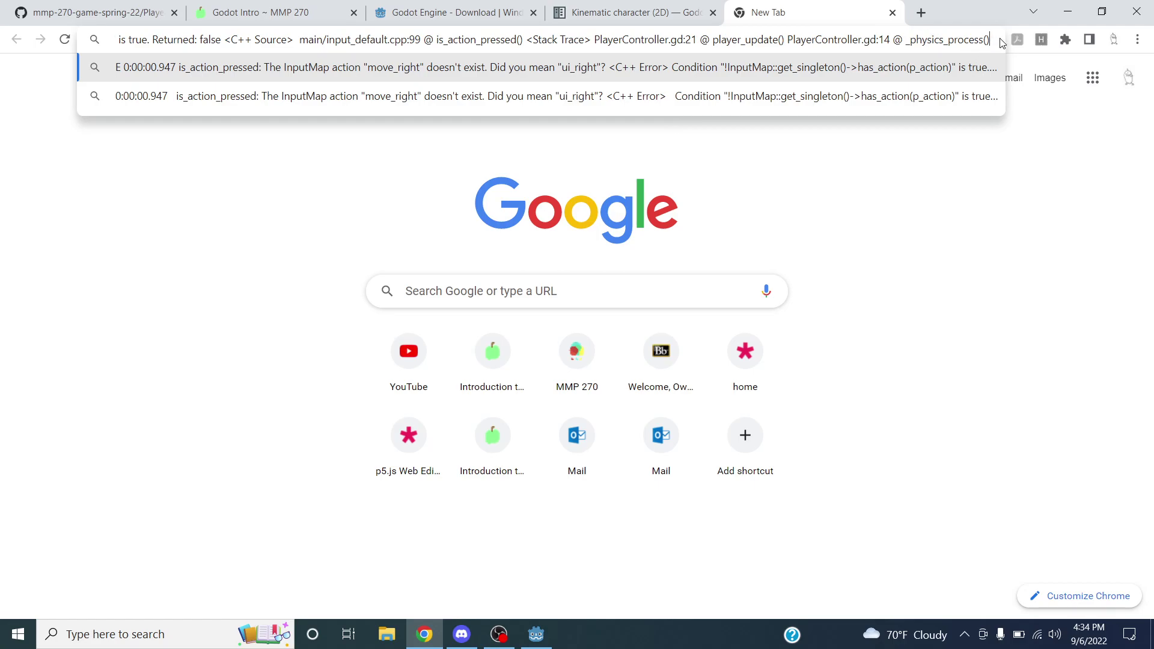
{"action": "key", "text": "ctrl+shift+Left"}
{"action": "key", "text": "ctrl+shift+Left"}
{"action": "key", "text": "ctrl+shift+Left"}
{"action": "key", "text": "ctrl+shift+Left"}
{"action": "key", "text": "ctrl+shift+Left"}
{"action": "key", "text": "ctrl+shift+Left"}
{"action": "key", "text": "ctrl+shift+Left"}
{"action": "key", "text": "ctrl+shift+Left"}
{"action": "key", "text": "ctrl+shift+Left"}
{"action": "key", "text": "ctrl+shift+Left"}
{"action": "key", "text": "ctrl+shift+Left"}
{"action": "key", "text": "ctrl+shift+Left"}
{"action": "key", "text": "ctrl+shift+Left"}
{"action": "key", "text": "ctrl+shift+Left"}
{"action": "key", "text": "ctrl+shift+Left"}
{"action": "key", "text": "ctrl+shift+Left"}
{"action": "key", "text": "ctrl+shift+Left"}
{"action": "key", "text": "ctrl+shift+Left"}
{"action": "key", "text": "ctrl+shift+Left"}
{"action": "key", "text": "ctrl+shift+Left"}
{"action": "key", "text": "ctrl+shift+Left"}
{"action": "key", "text": "ctrl+shift+Left"}
{"action": "key", "text": "ctrl+shift+Left"}
{"action": "key", "text": "ctrl+shift+Left"}
{"action": "key", "text": "ctrl+shift+Left"}
{"action": "key", "text": "ctrl+shift+Left"}
{"action": "key", "text": "ctrl+shift+Left"}
{"action": "key", "text": "ctrl+shift+Left"}
{"action": "key", "text": "ctrl+shift+Left"}
{"action": "key", "text": "ctrl+shift+Left"}
{"action": "key", "text": "ctrl+shift+Left"}
{"action": "key", "text": "ctrl+shift+Left"}
{"action": "key", "text": "ctrl+shift+Left"}
{"action": "key", "text": "ctrl+shift+Left"}
{"action": "key", "text": "ctrl+shift+Left"}
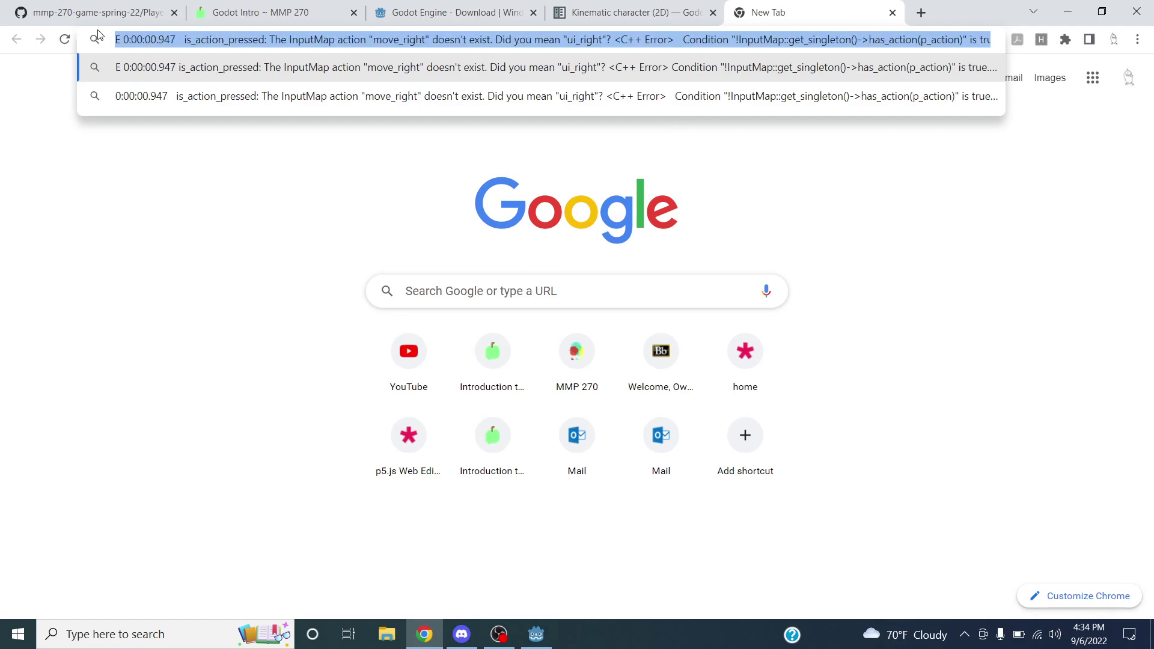
{"action": "key", "text": "ctrl+shift+Right"}
{"action": "key", "text": "ctrl+shift+Right"}
{"action": "key", "text": "ctrl+shift+Right"}
{"action": "key", "text": "ctrl+shift+Right"}
{"action": "key", "text": "ctrl+shift+Right"}
{"action": "key", "text": "ctrl+shift+Right"}
{"action": "key", "text": "ctrl+shift+Right"}
{"action": "key", "text": "ctrl+shift+Right"}
{"action": "key", "text": "ctrl+shift+Right"}
{"action": "key", "text": "ctrl+shift+Right"}
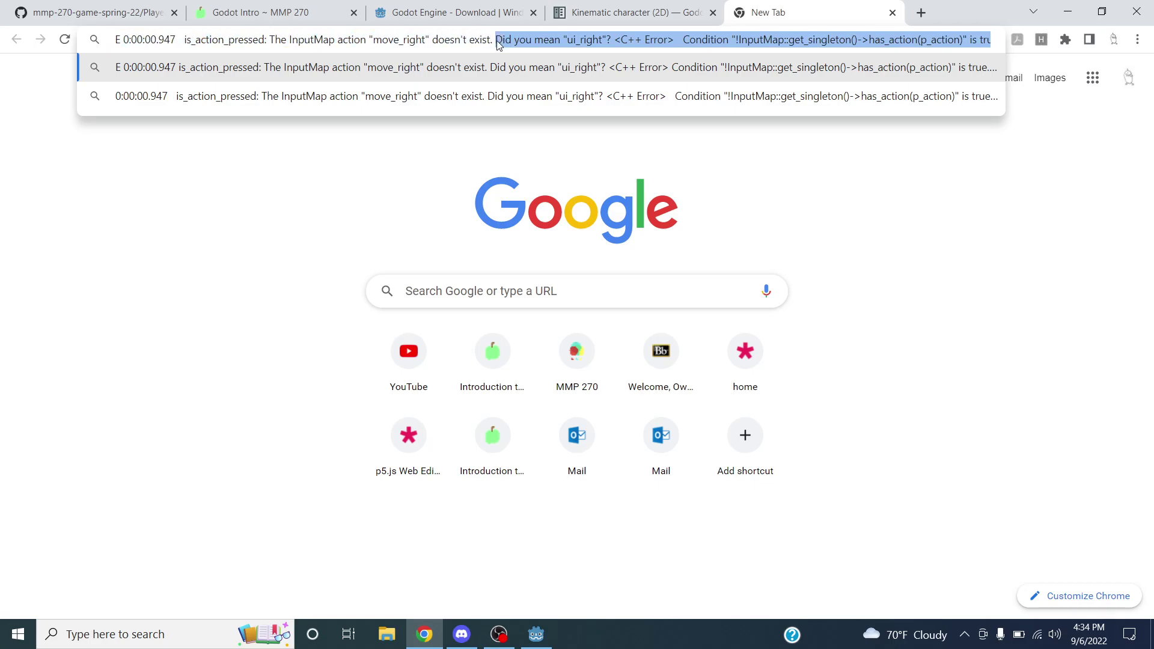
{"action": "key", "text": "ctrl+shift+Right"}
{"action": "key", "text": "ctrl+shift+Right"}
{"action": "key", "text": "ctrl+shift+Right"}
{"action": "key", "text": "ctrl+shift+Right"}
{"action": "key", "text": "ctrl+shift+Right"}
{"action": "key", "text": "ctrl+shift+Right"}
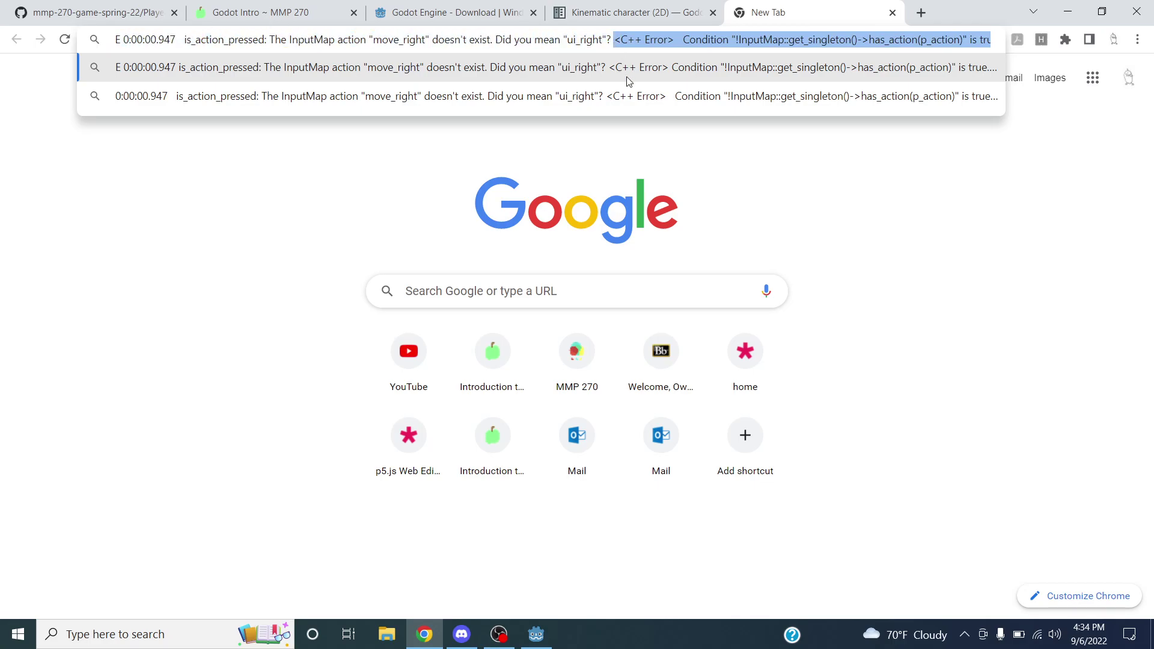
{"action": "key", "text": "BackSpace"}
{"action": "key", "text": "Return"}
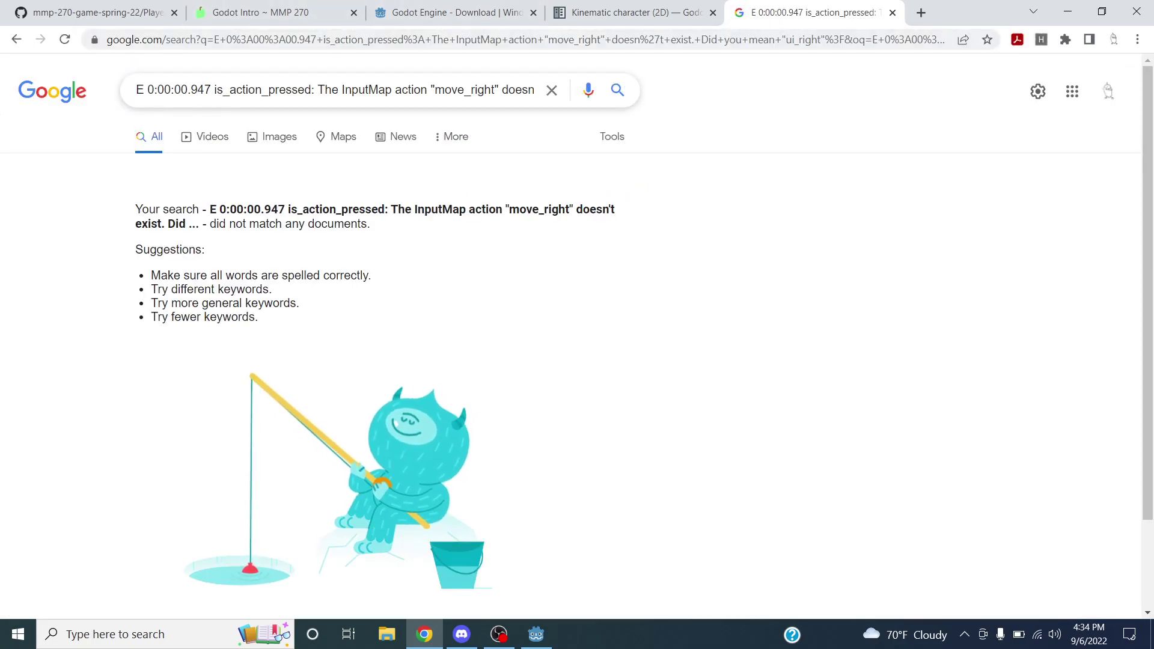
Delete the leading timestamp from the query and search again.
{"action": "left_click", "coordinate": [200, 89]}
{"action": "key", "text": "shift+Home"}
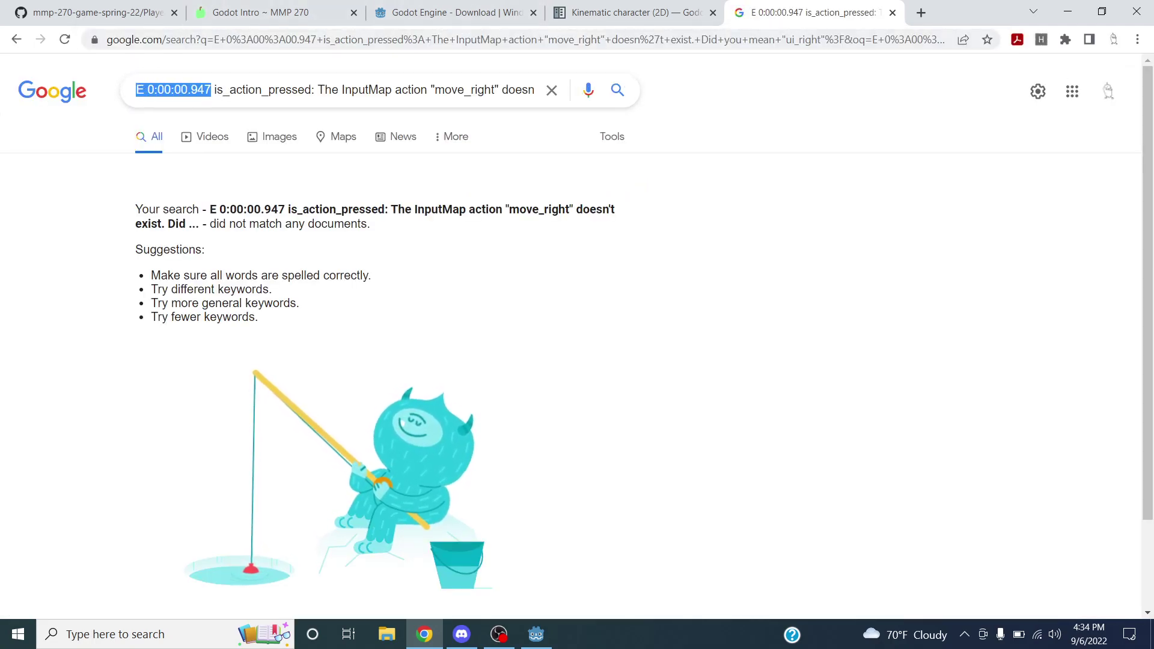
{"action": "key", "text": "BackSpace"}
{"action": "key", "text": "Return"}
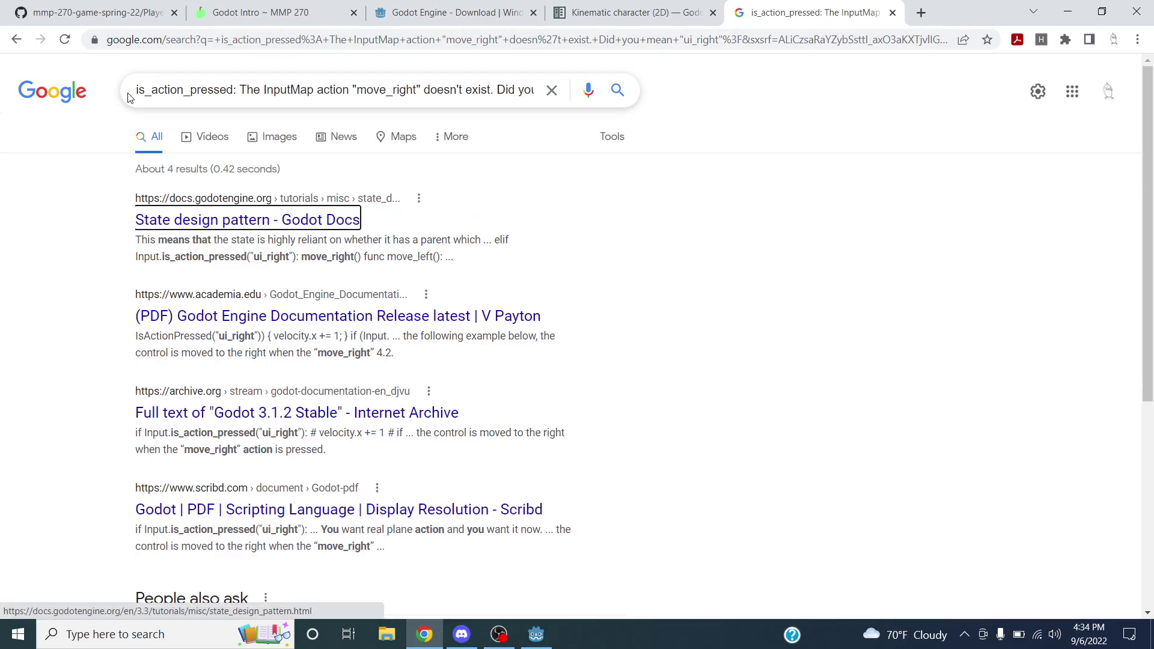
Look over the 4 search results, then close the results tab.
{"action": "left_click_drag", "start_coordinate": [300, 91], "coordinate": [98, 84]}
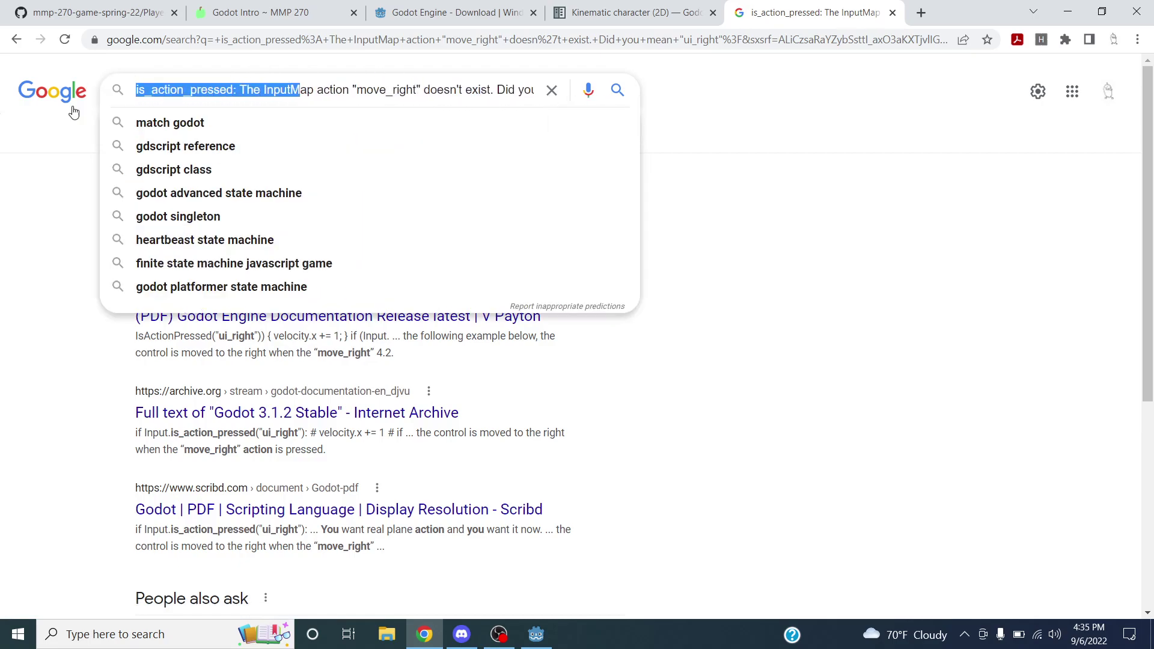
{"action": "left_click", "coordinate": [22, 205]}
{"action": "scroll", "coordinate": [222, 315], "scroll_direction": "down", "scroll_amount": 2}
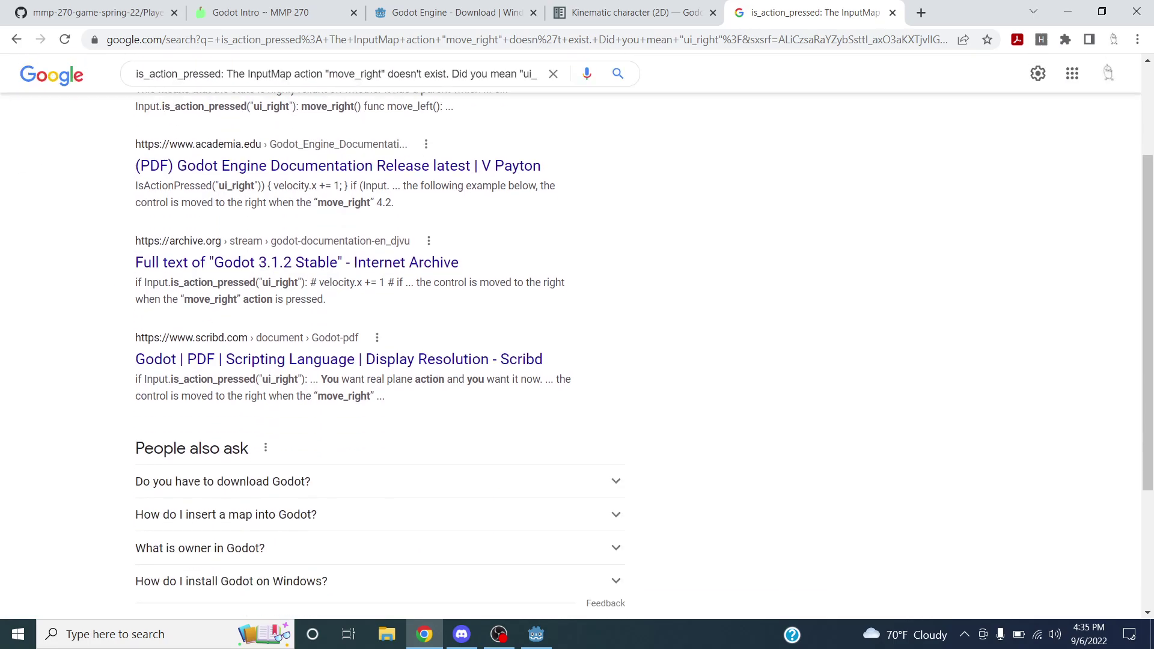
{"action": "scroll", "coordinate": [117, 262], "scroll_direction": "down", "scroll_amount": 2}
{"action": "scroll", "coordinate": [120, 255], "scroll_direction": "up", "scroll_amount": 4}
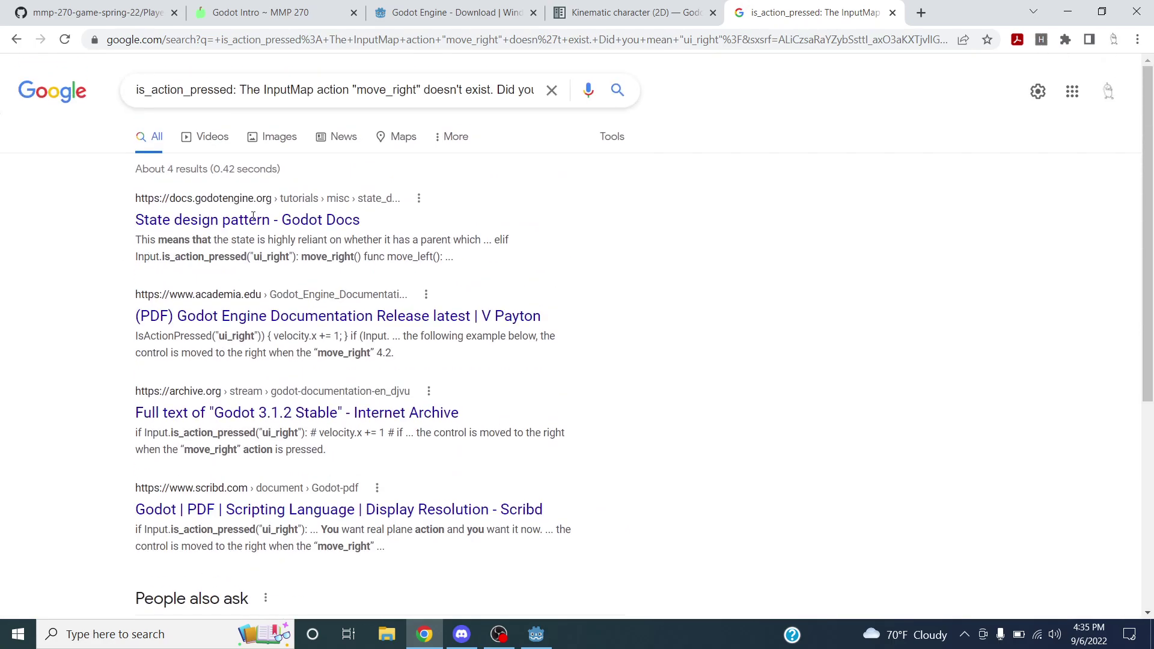
{"action": "left_click", "coordinate": [893, 12]}
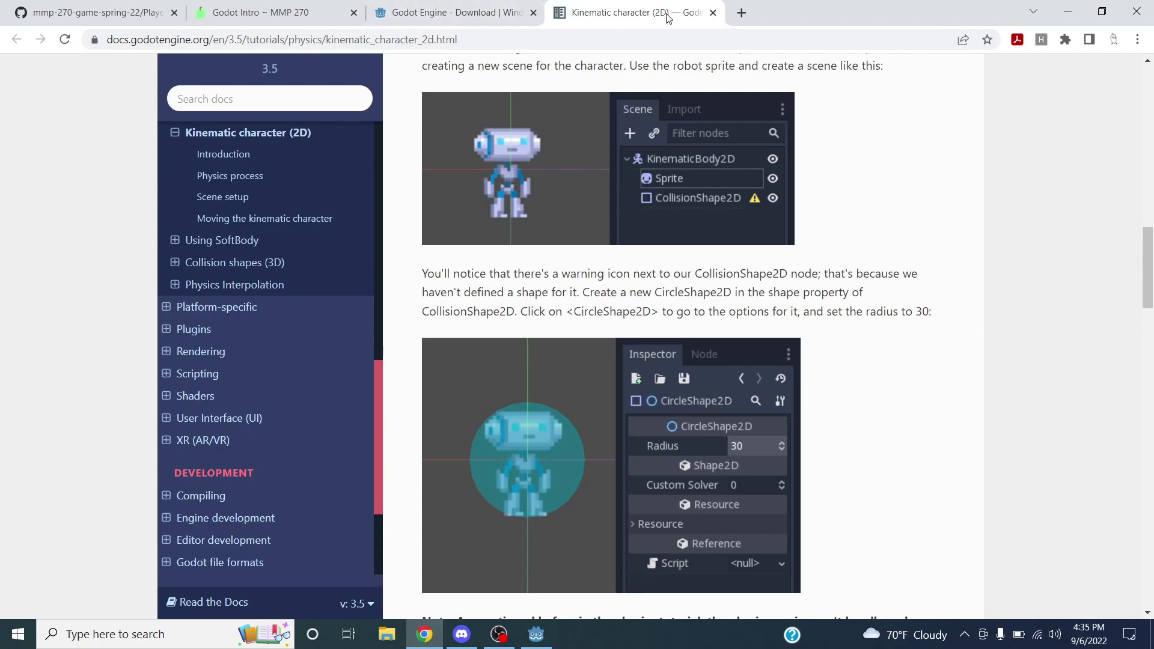
Back in Godot, clear the errors, collapse the debugger, and scroll PlayerController.gd to the top.
{"action": "left_click", "coordinate": [536, 634]}
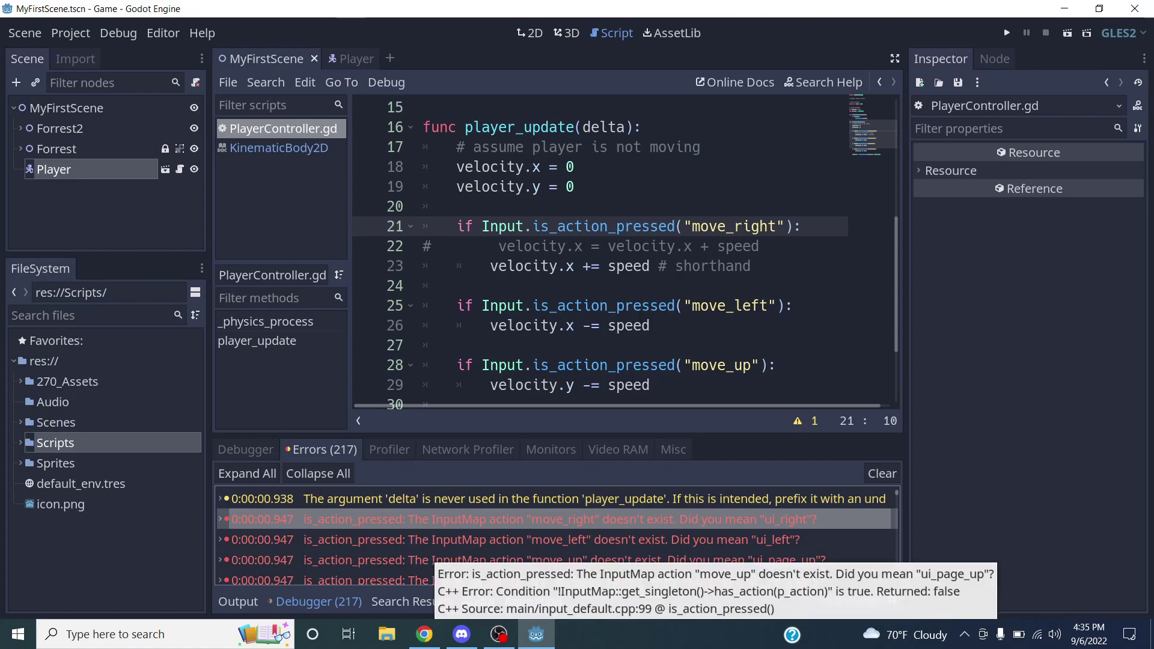
{"action": "left_click", "coordinate": [880, 474]}
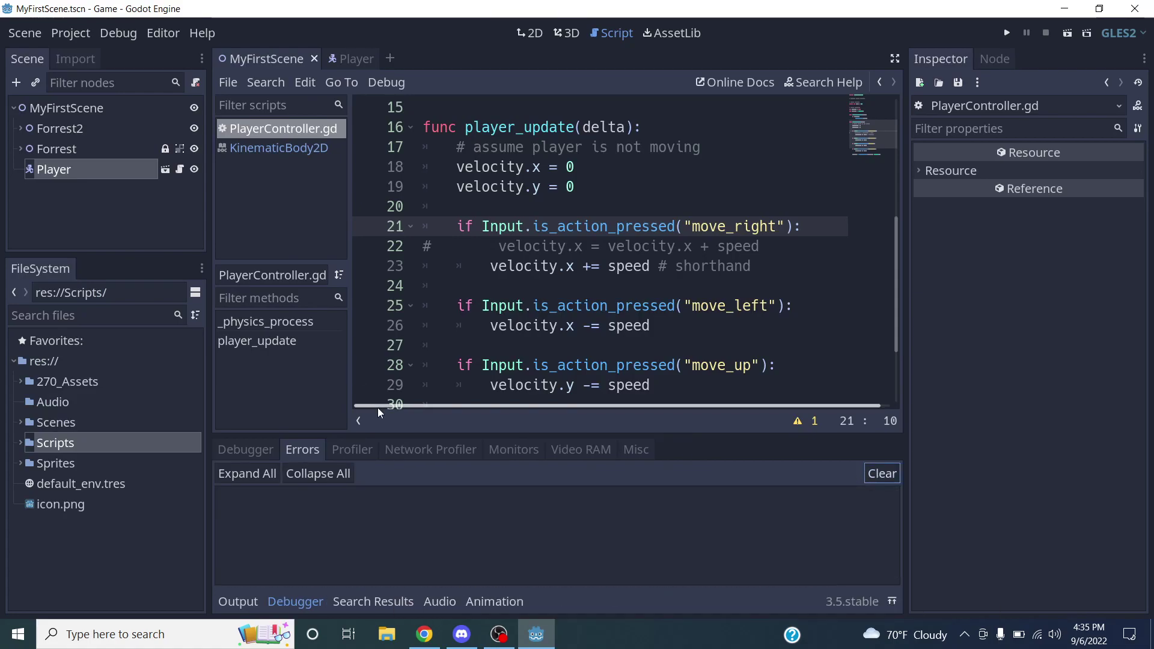
{"action": "left_click", "coordinate": [301, 601]}
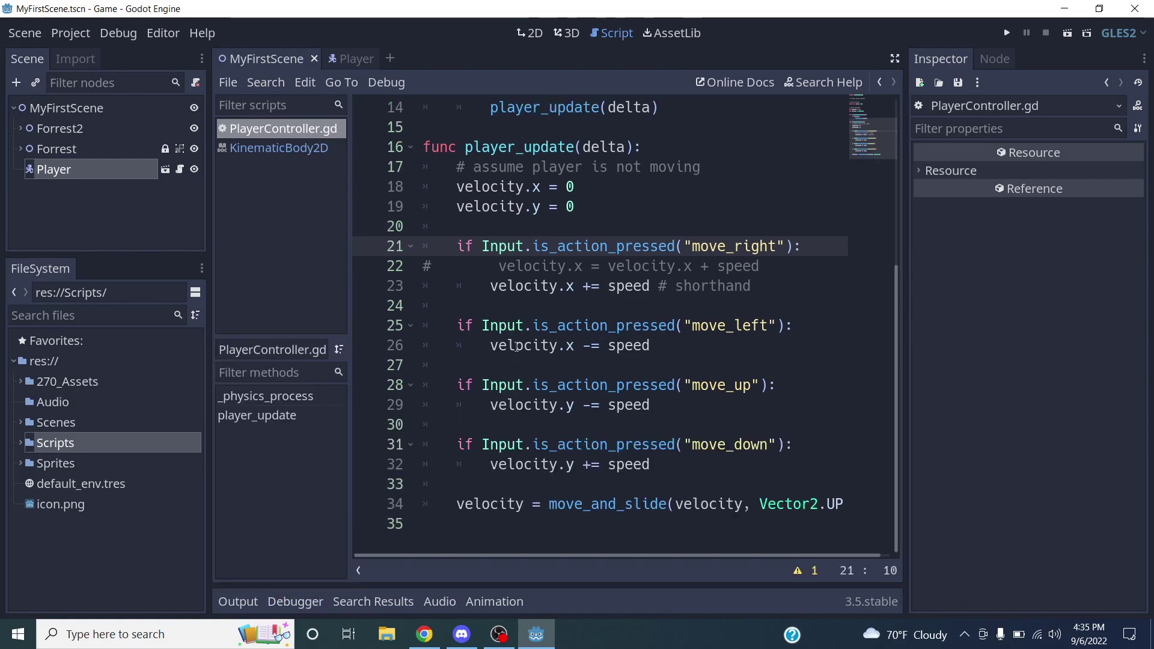
{"action": "scroll", "coordinate": [545, 288], "scroll_direction": "up", "scroll_amount": 5}
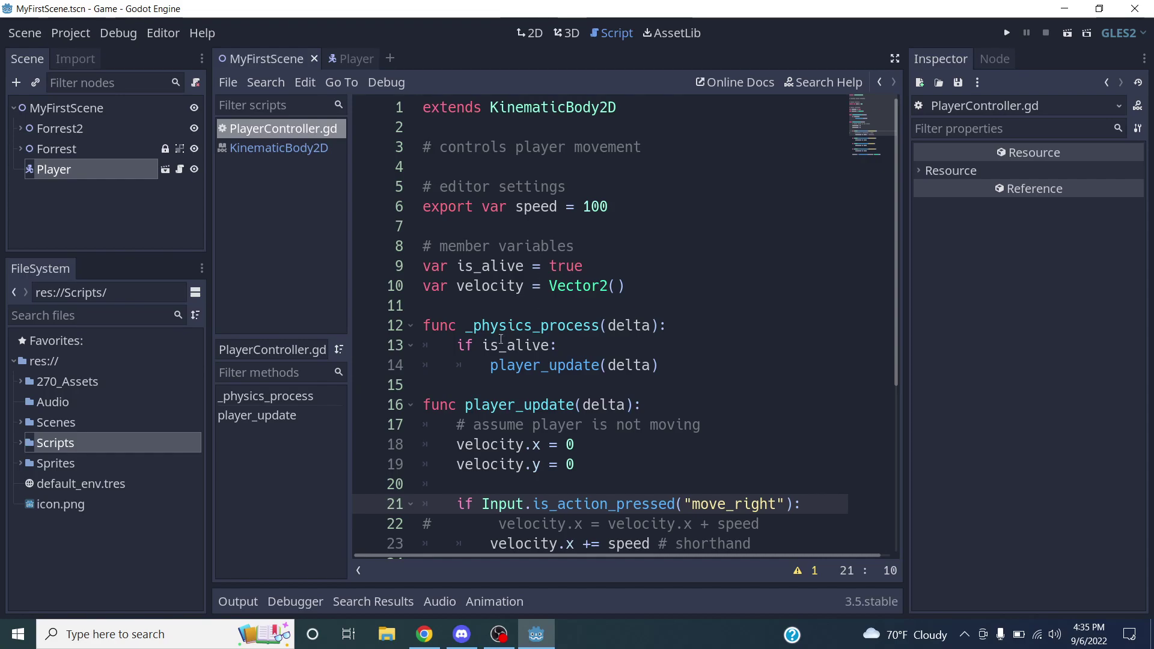
Bring Chrome forward on the Godot Intro ~ MMP 270 lab page and scroll through it.
{"action": "left_click", "coordinate": [427, 637]}
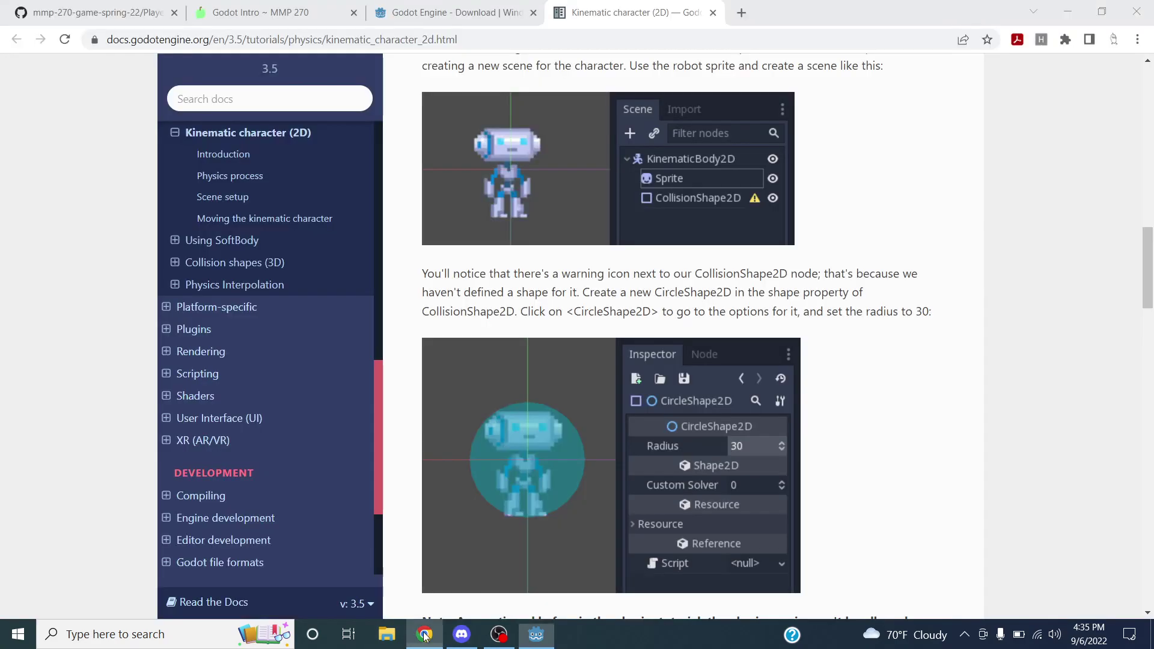
{"action": "left_click", "coordinate": [275, 23]}
{"action": "scroll", "coordinate": [462, 257], "scroll_direction": "down", "scroll_amount": 9}
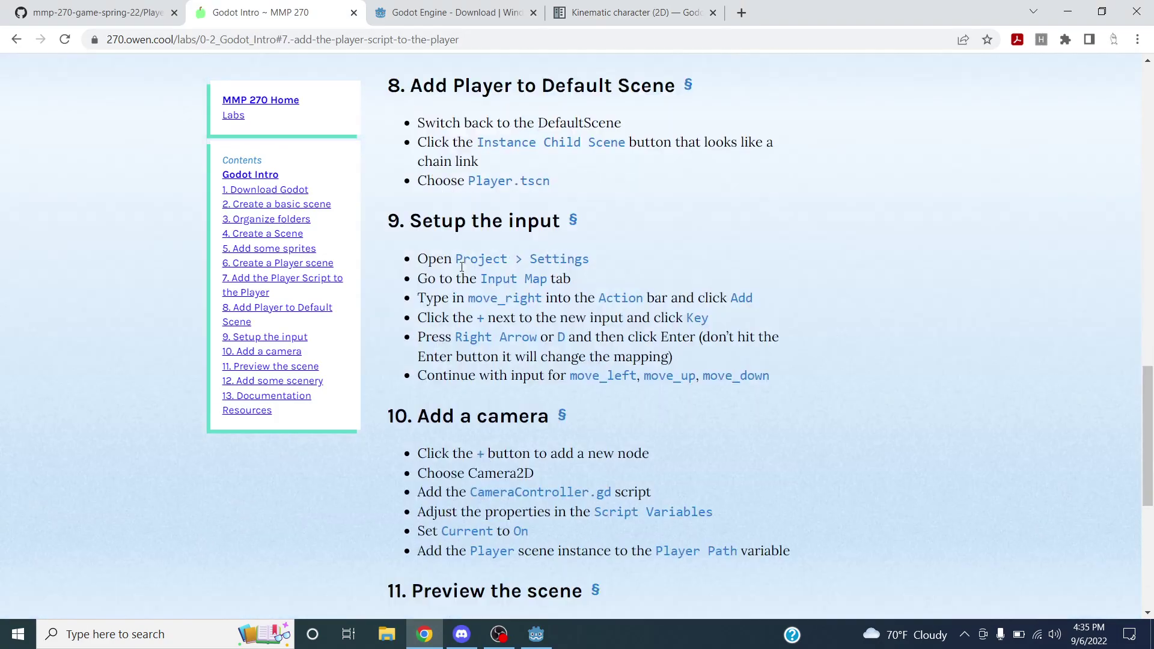
{"action": "scroll", "coordinate": [462, 257], "scroll_direction": "up", "scroll_amount": 15}
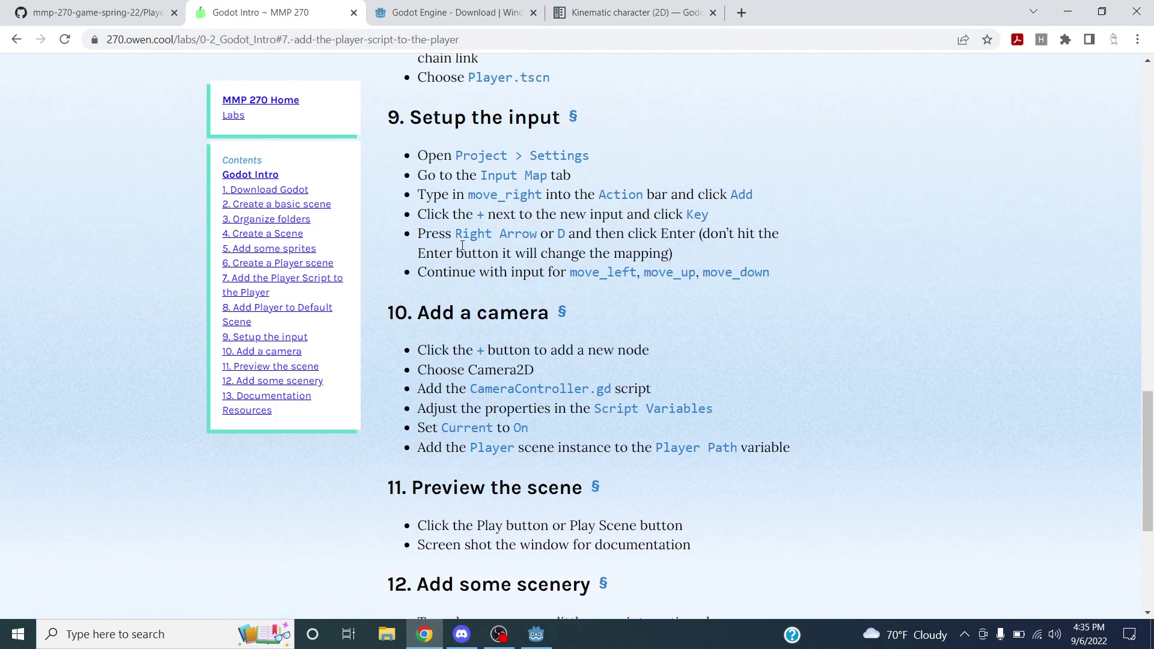
{"action": "scroll", "coordinate": [449, 230], "scroll_direction": "up", "scroll_amount": 8}
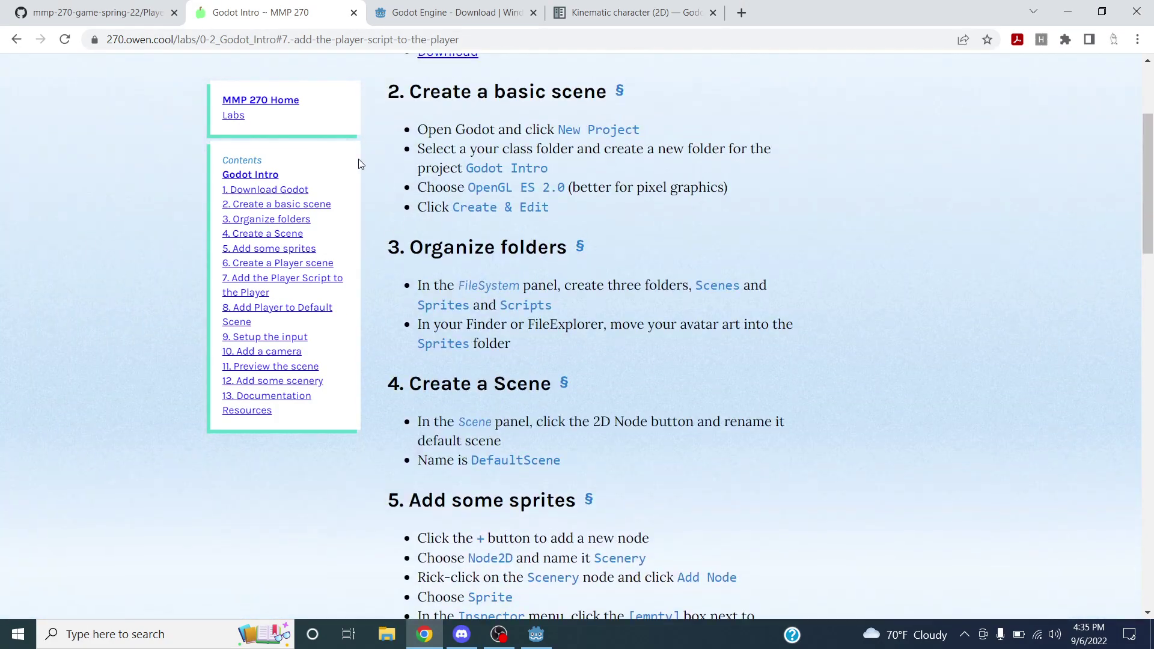
Browse the course's Labs page, go back to the Godot Intro lab, then return to Godot.
{"action": "left_click", "coordinate": [247, 115]}
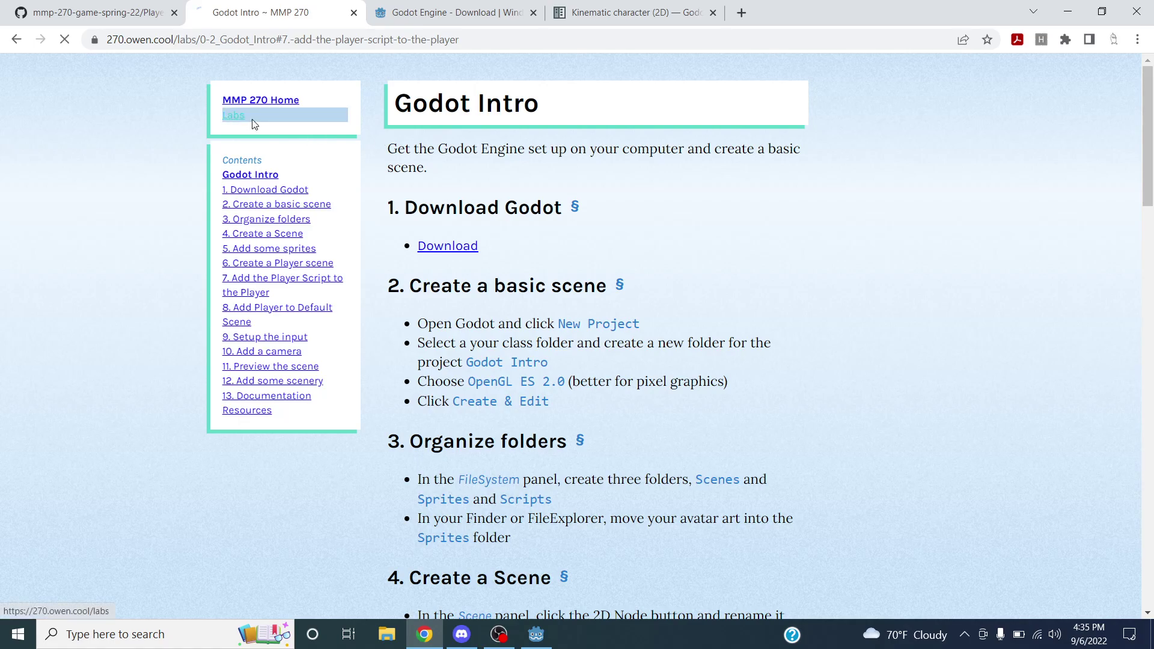
{"action": "scroll", "coordinate": [461, 207], "scroll_direction": "down", "scroll_amount": 10}
{"action": "scroll", "coordinate": [461, 194], "scroll_direction": "down", "scroll_amount": 4}
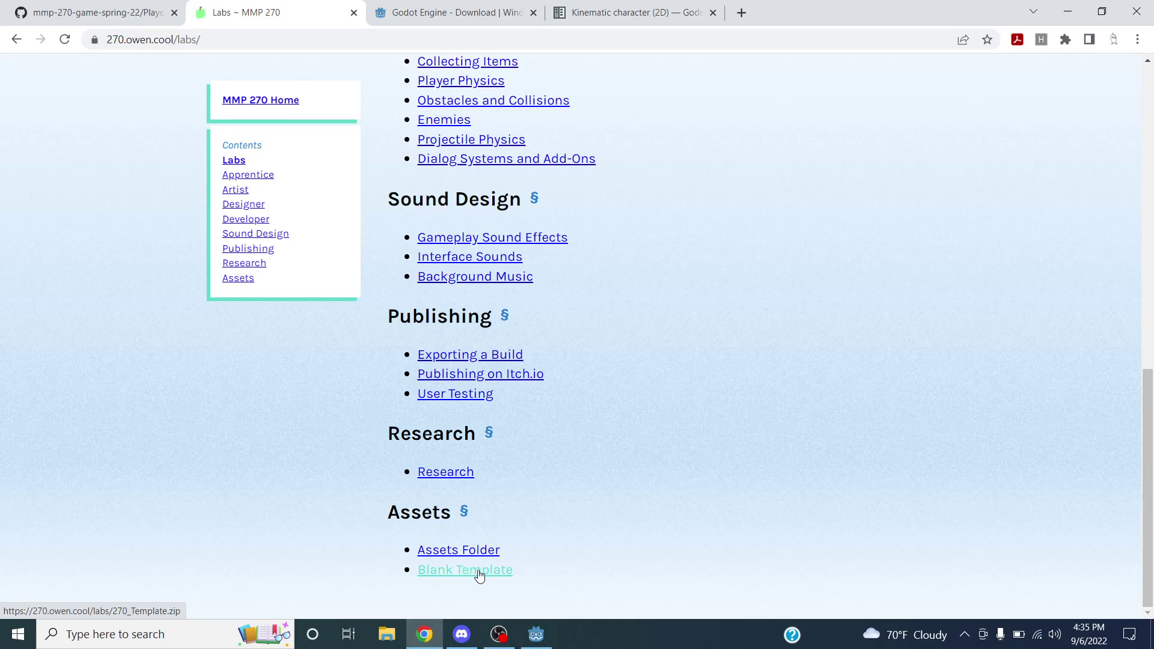
{"action": "scroll", "coordinate": [440, 160], "scroll_direction": "up", "scroll_amount": 5}
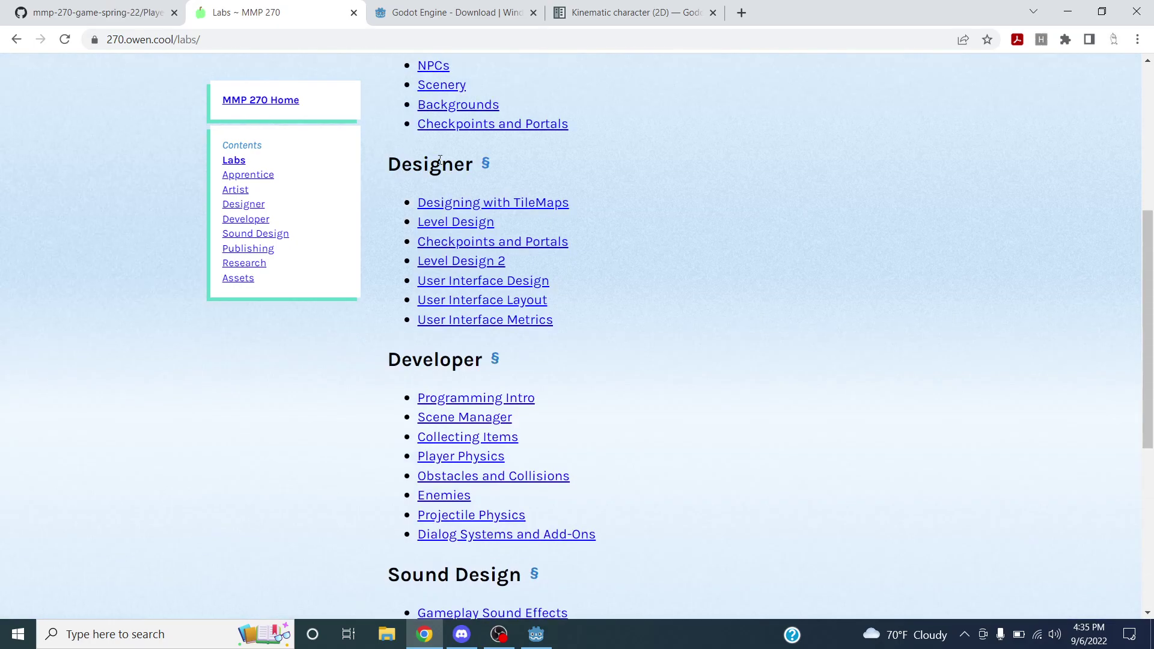
{"action": "scroll", "coordinate": [440, 160], "scroll_direction": "up", "scroll_amount": 5}
{"action": "left_click", "coordinate": [17, 40]}
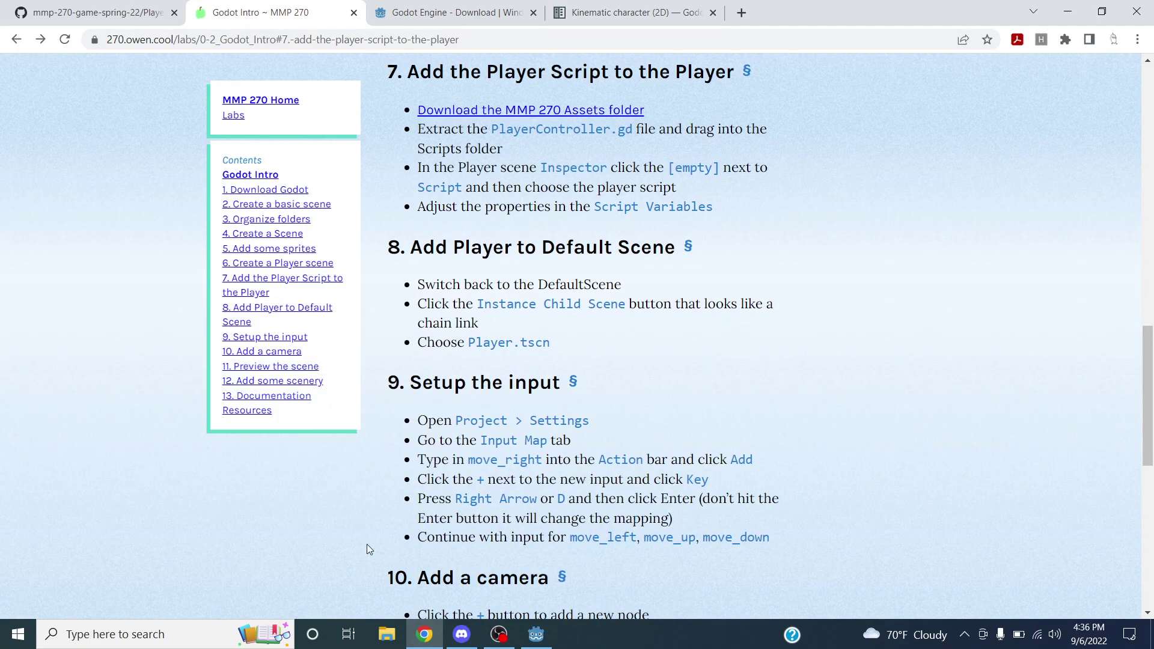
{"action": "left_click", "coordinate": [536, 634]}
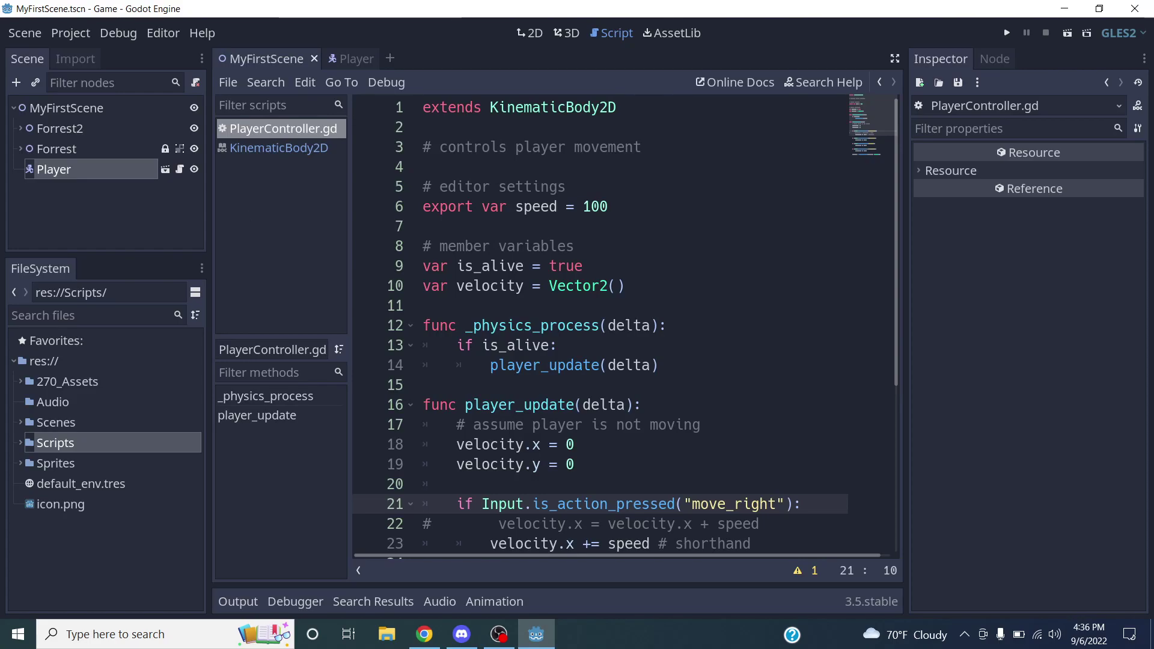
Switch to 2D and scroll through the default actions on Project Settings' Input Map tab.
{"action": "left_click", "coordinate": [528, 33]}
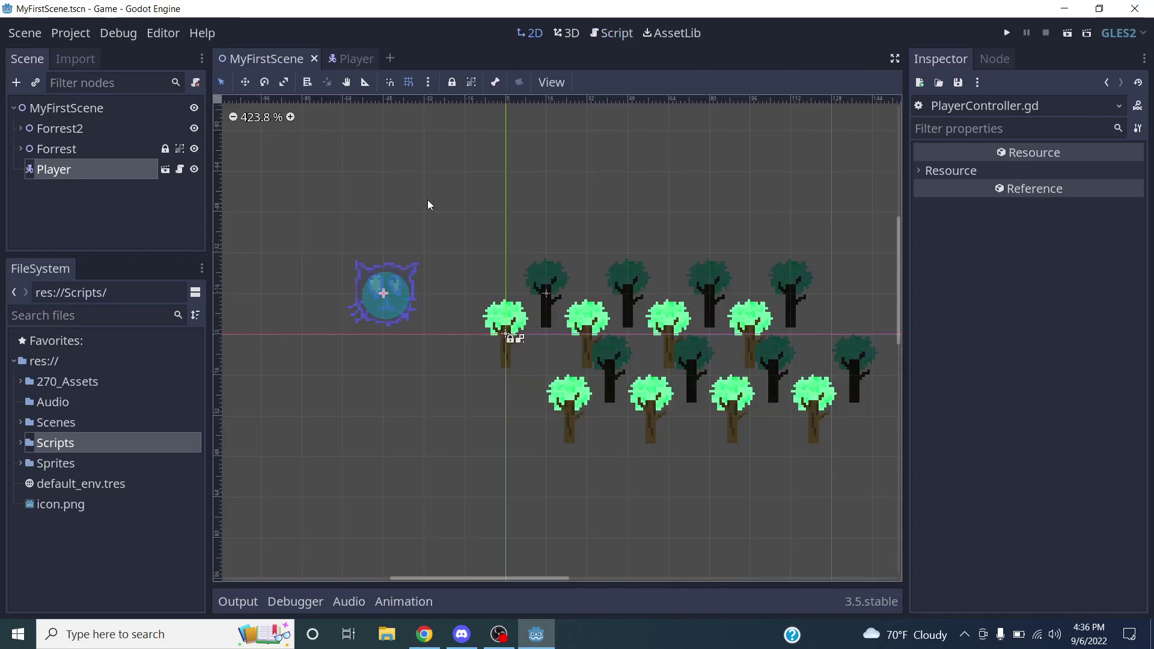
{"action": "left_click", "coordinate": [69, 33]}
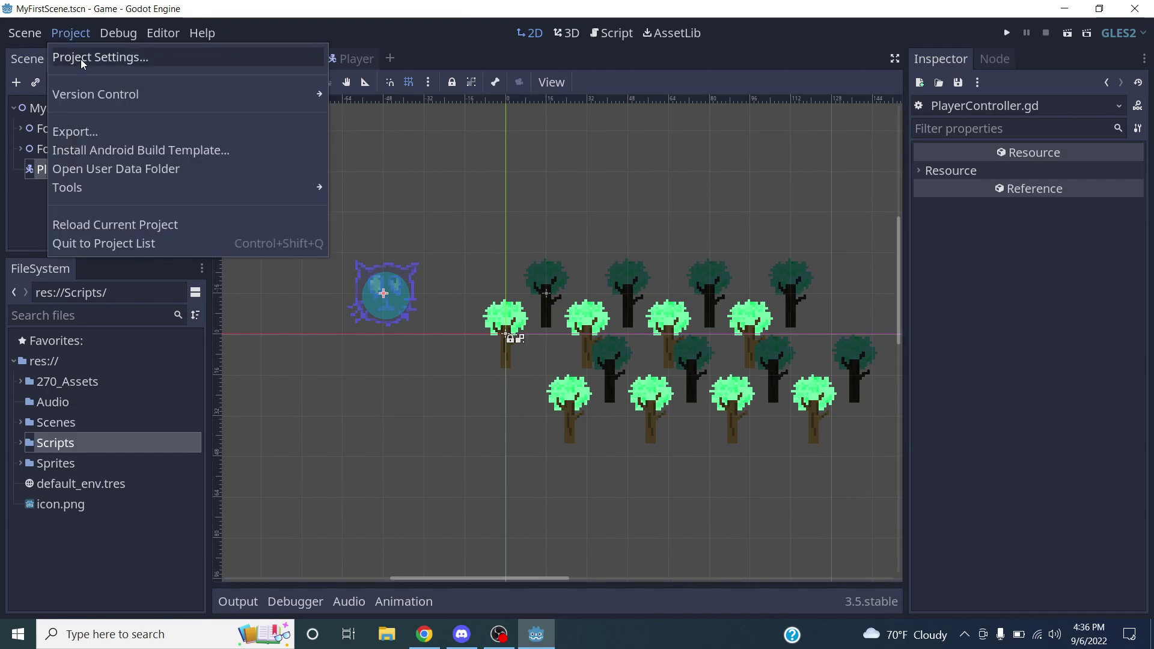
{"action": "left_click", "coordinate": [77, 58]}
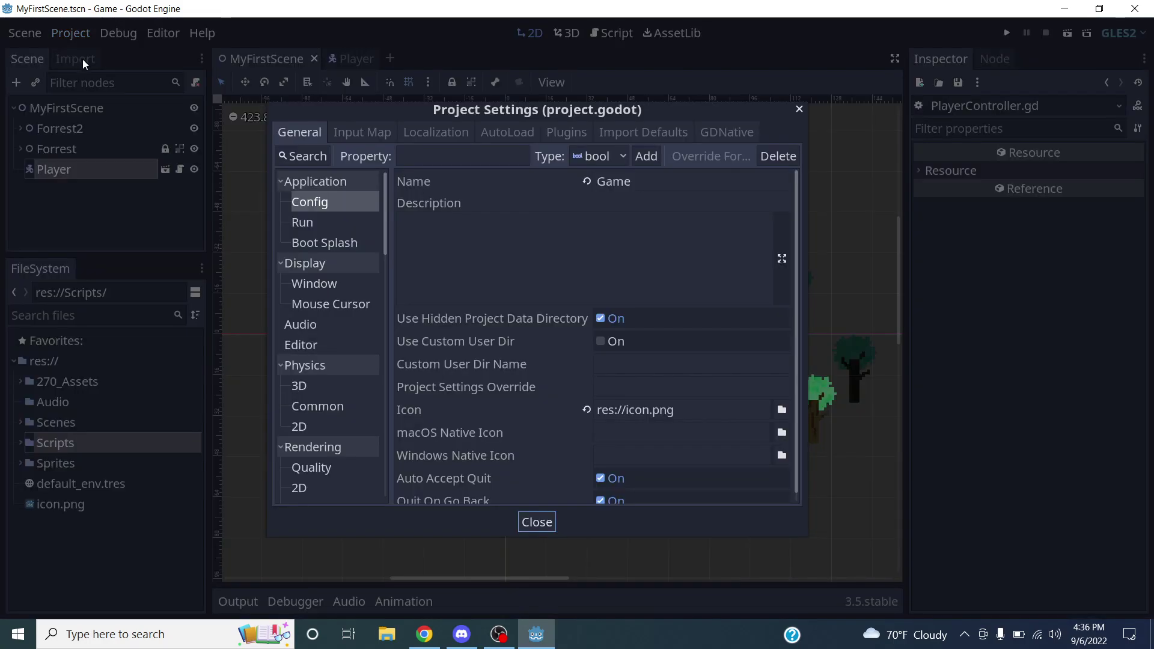
{"action": "left_click", "coordinate": [355, 131]}
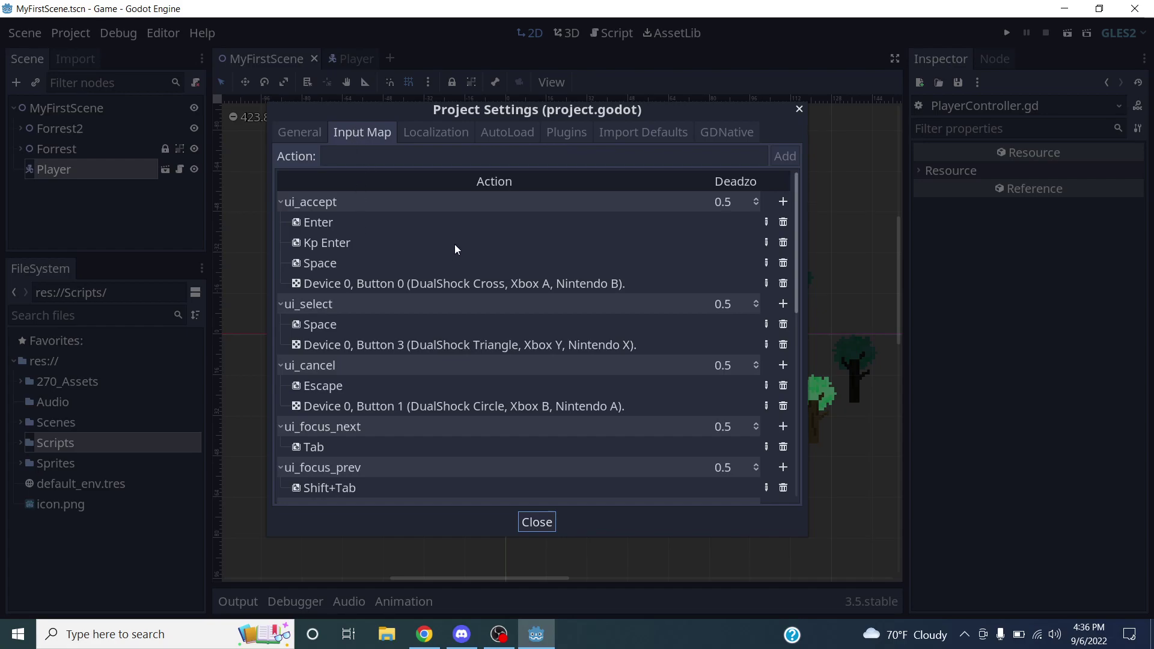
{"action": "scroll", "coordinate": [464, 234], "scroll_direction": "down", "scroll_amount": 5}
{"action": "scroll", "coordinate": [465, 226], "scroll_direction": "up", "scroll_amount": 5}
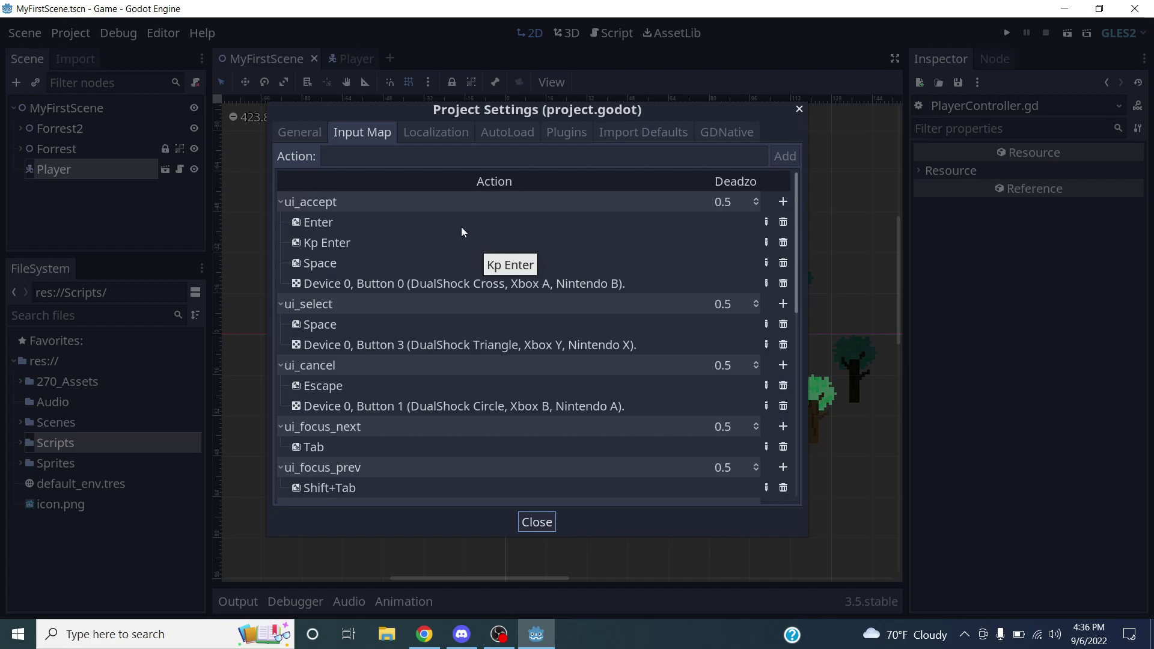
Close Project Settings and bring up PlayerController.gd in the script editor.
{"action": "left_click", "coordinate": [537, 522]}
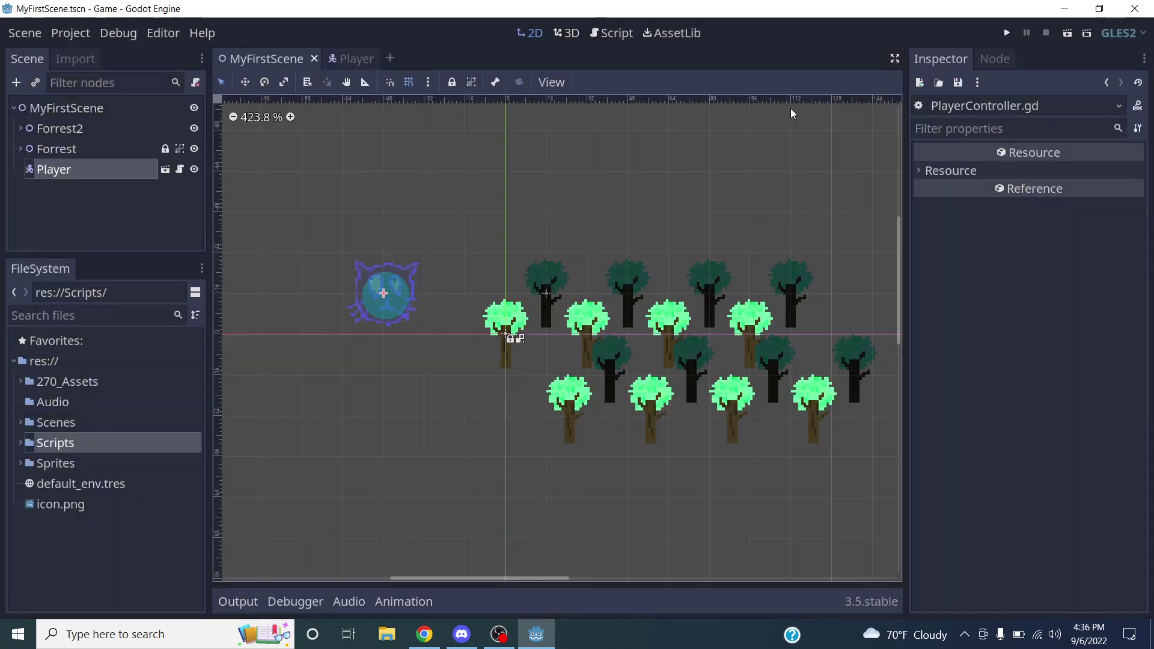
{"action": "left_click", "coordinate": [610, 33]}
{"action": "scroll", "coordinate": [589, 257], "scroll_direction": "down", "scroll_amount": 4}
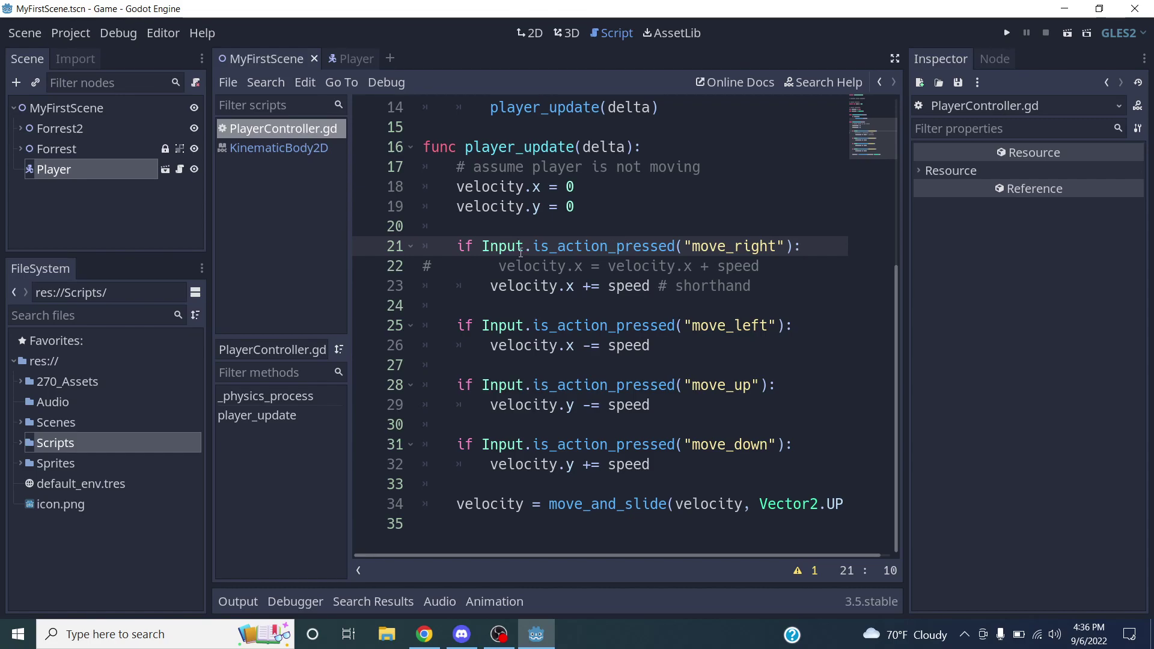
Select the move_right, move_left, move_up and move_down action names in the input checks.
{"action": "double_click", "coordinate": [711, 246]}
{"action": "double_click", "coordinate": [722, 325]}
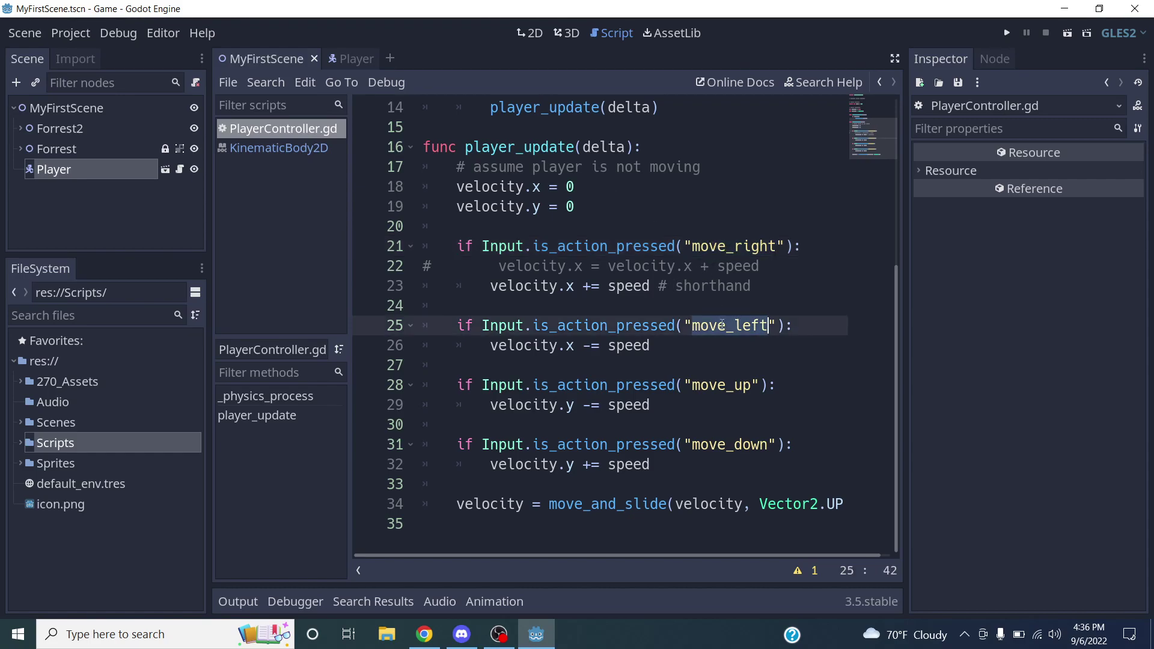
{"action": "double_click", "coordinate": [721, 385]}
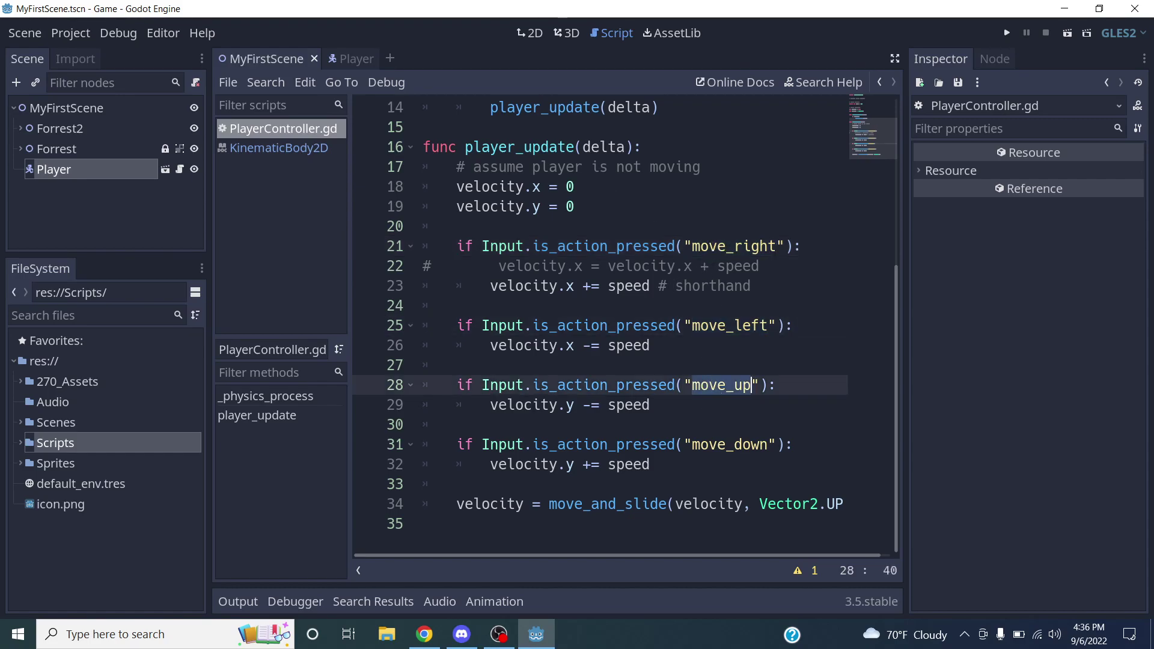
{"action": "double_click", "coordinate": [728, 444]}
{"action": "left_click", "coordinate": [655, 346]}
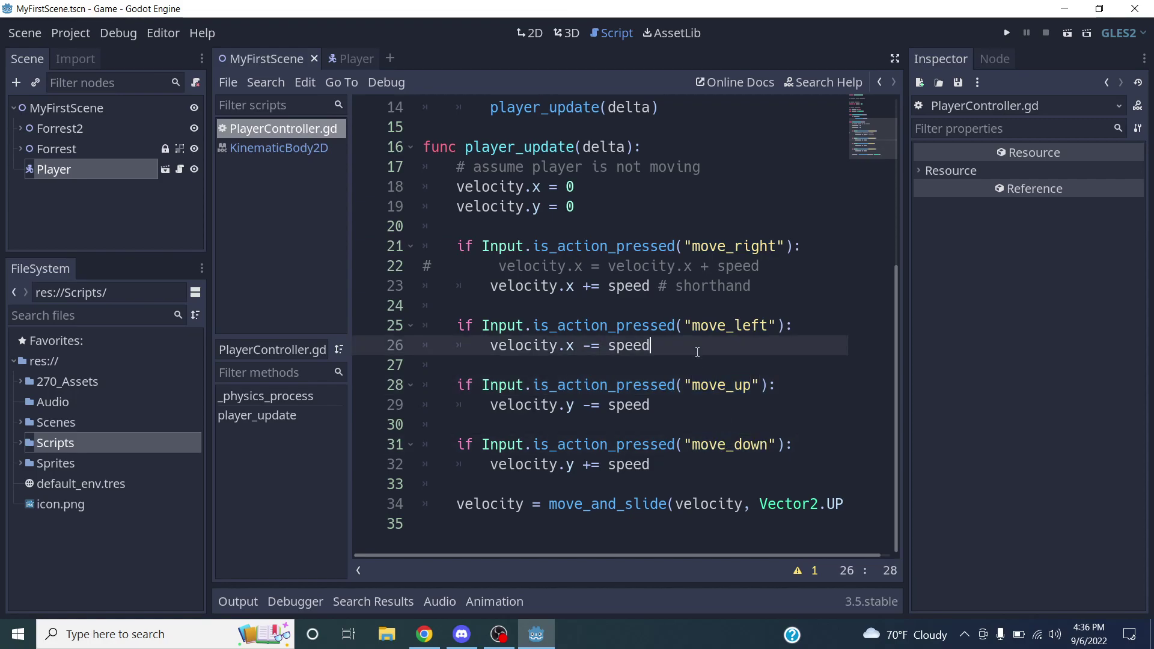
{"action": "left_click", "coordinate": [70, 33]}
In Project Settings > Input Map, add the move_right and move_left actions.
{"action": "left_click", "coordinate": [91, 58]}
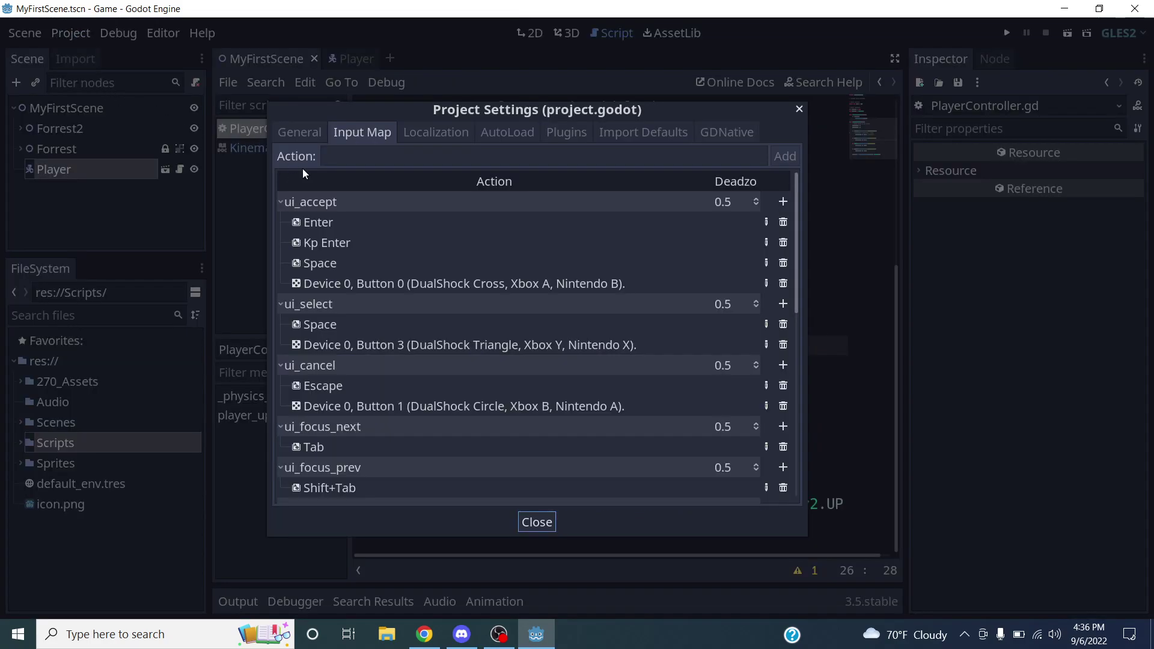
{"action": "left_click", "coordinate": [366, 159]}
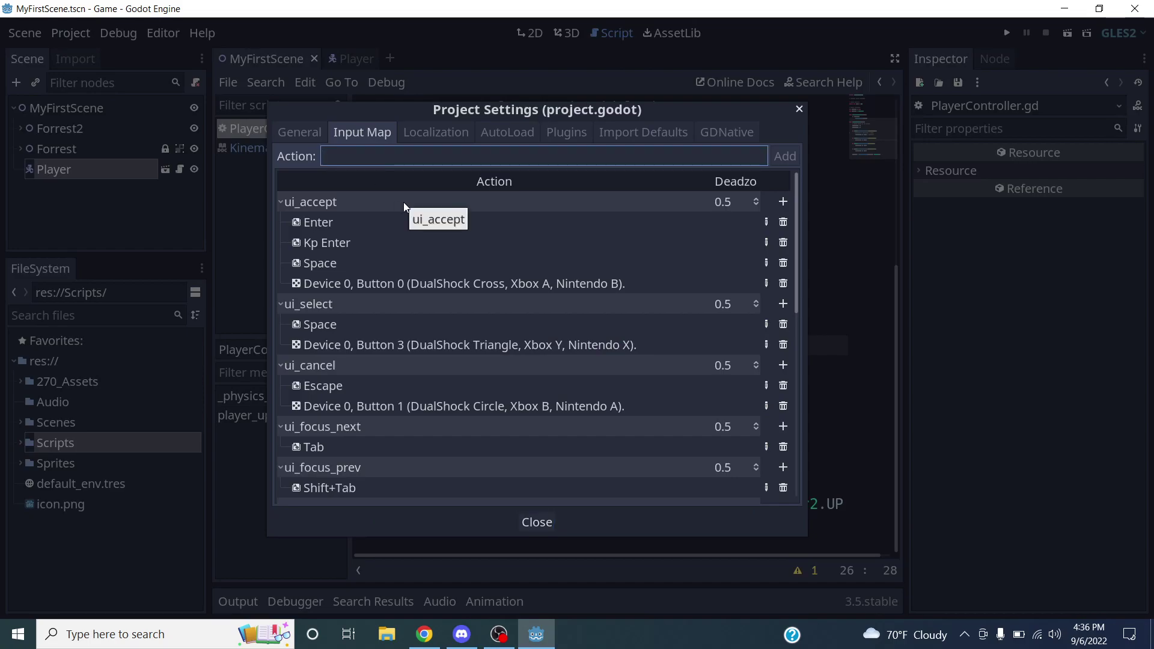
{"action": "type", "text": "move_right"}
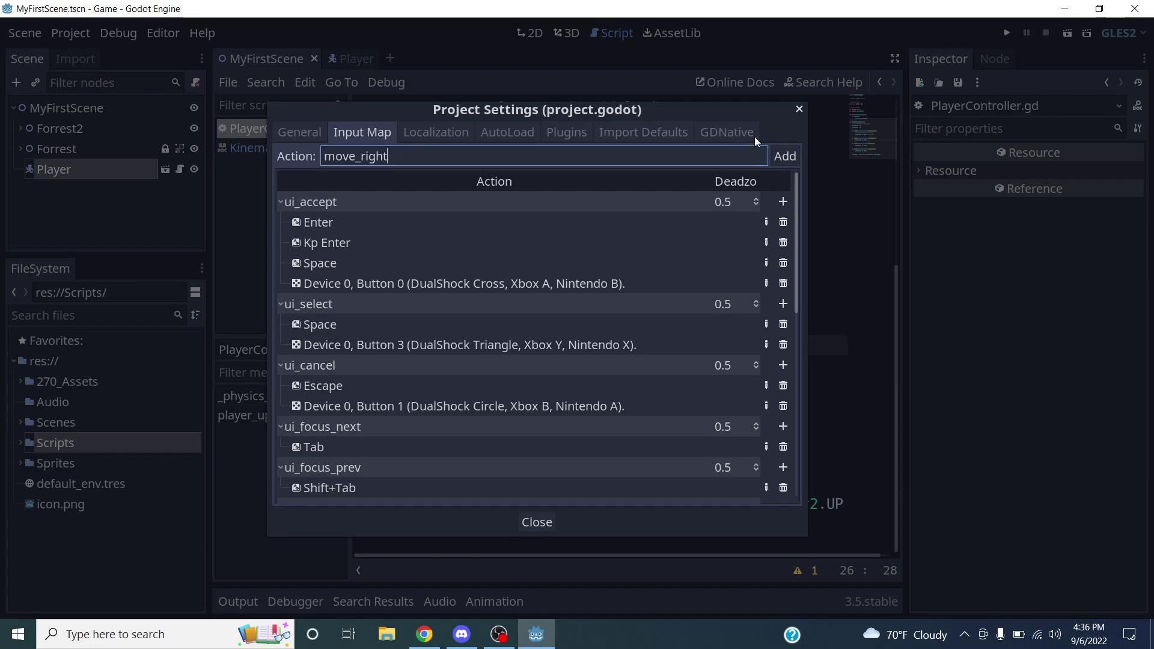
{"action": "left_click", "coordinate": [782, 156]}
{"action": "left_click", "coordinate": [561, 160]}
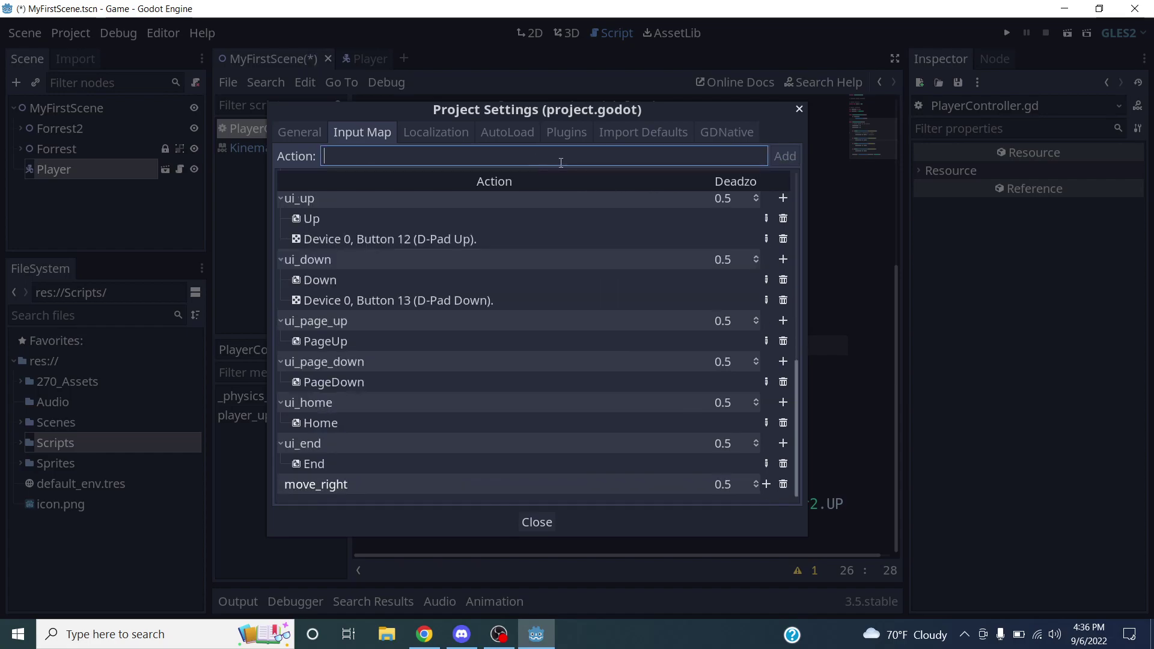
{"action": "type", "text": "move_left"}
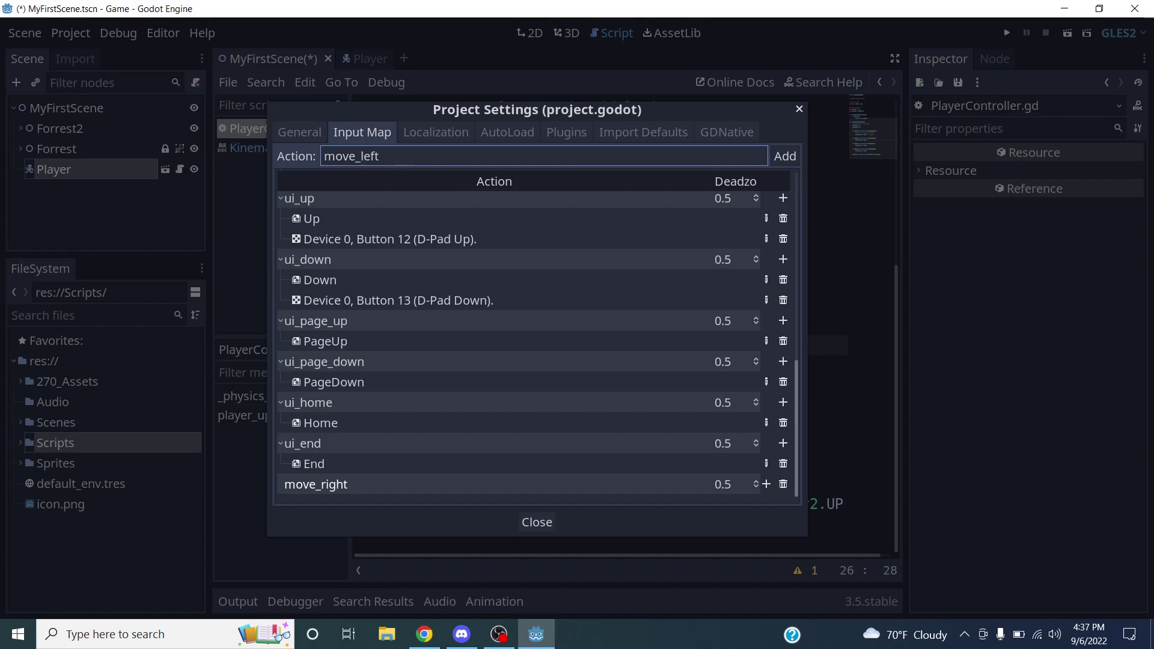
{"action": "left_click", "coordinate": [787, 157]}
Add the move_up and move_down actions to the input map.
{"action": "left_click", "coordinate": [611, 155]}
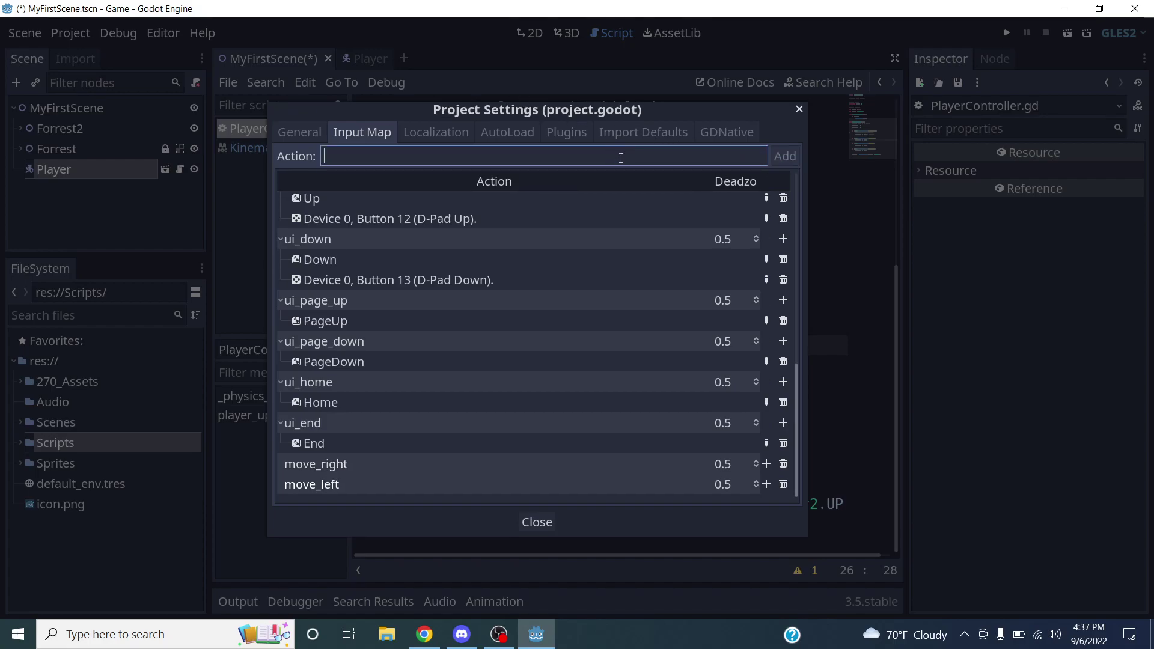
{"action": "type", "text": "move_up"}
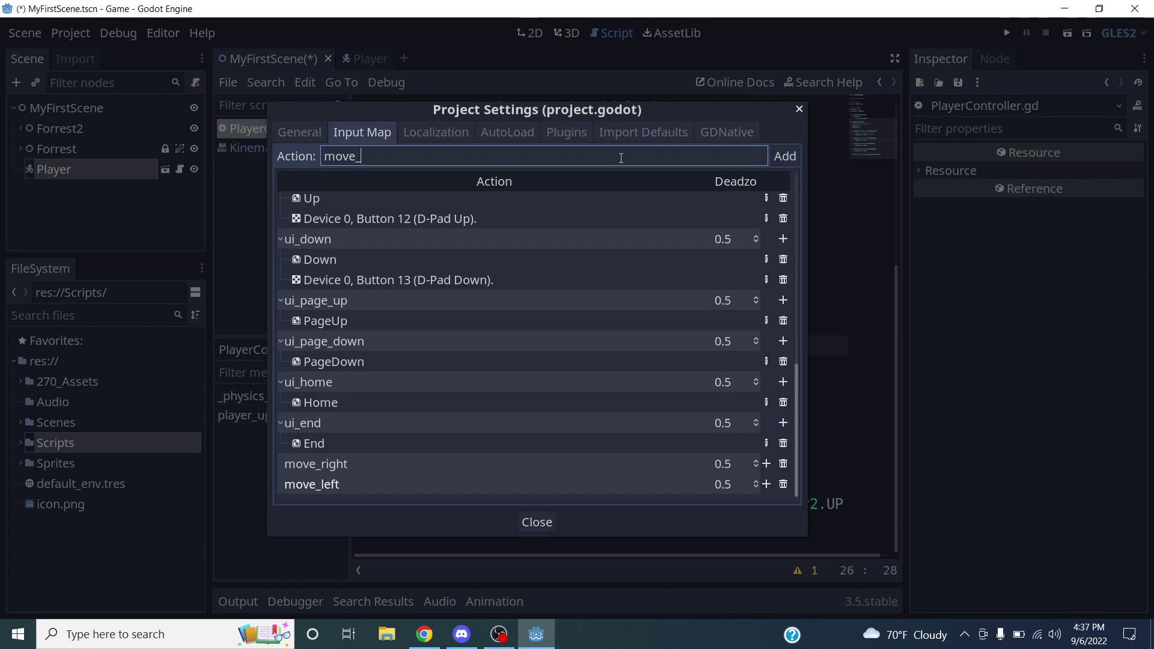
{"action": "left_click", "coordinate": [783, 156]}
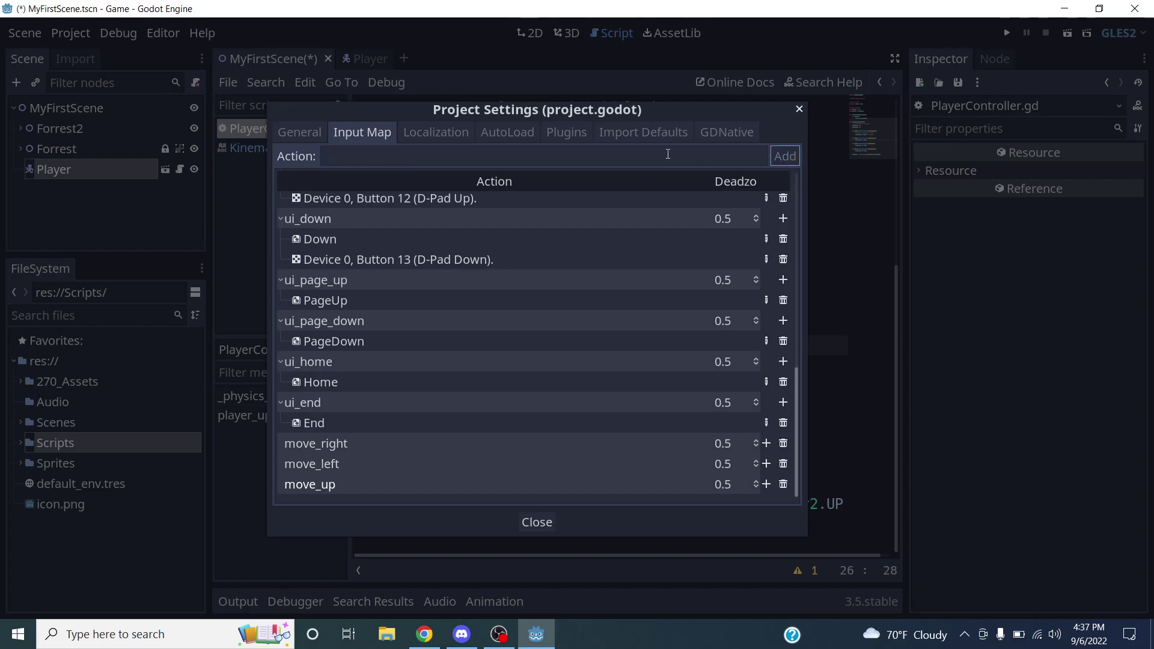
{"action": "type", "text": "move_down"}
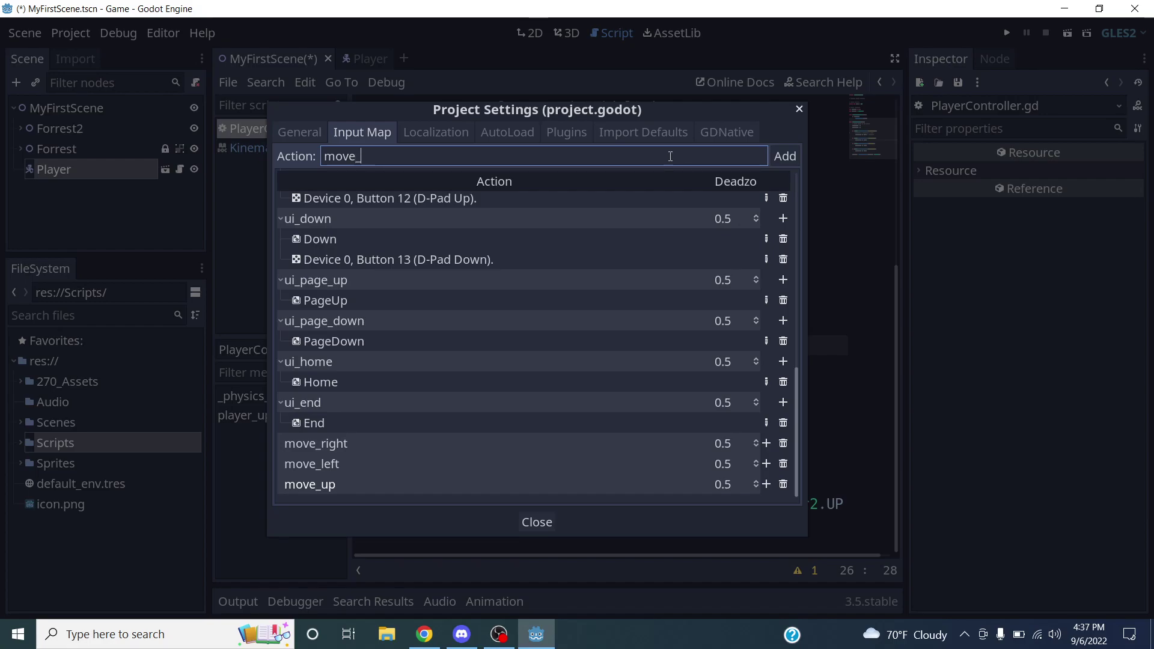
{"action": "left_click", "coordinate": [784, 156]}
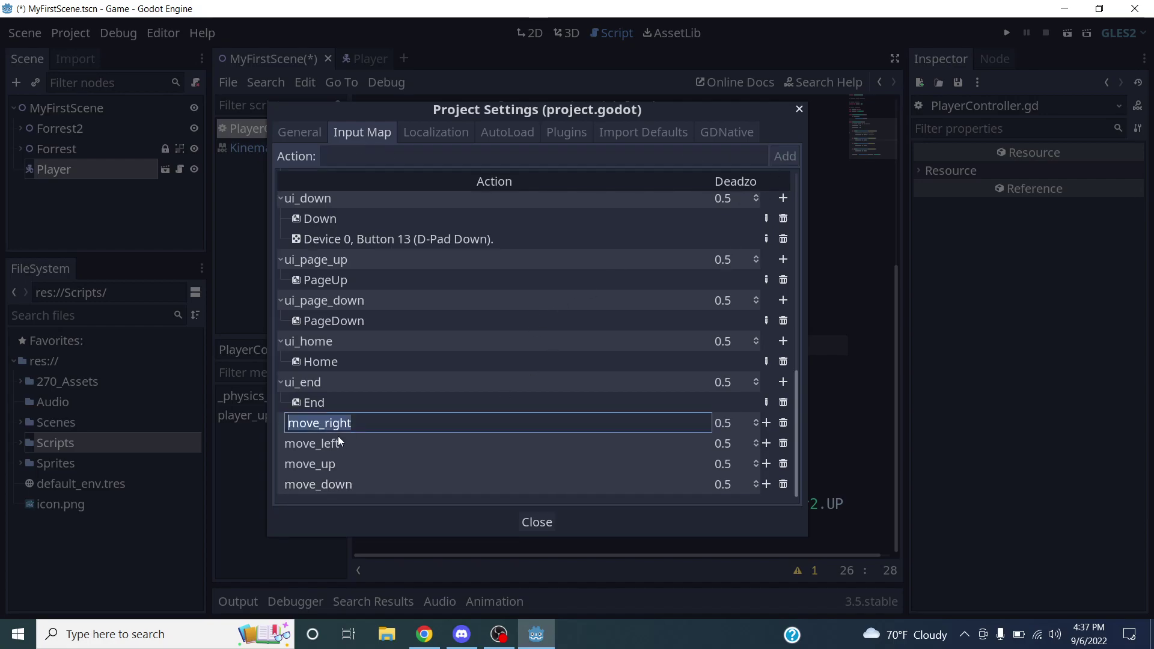
Check the move_left and move_right action names, leaving move_right unchanged.
{"action": "double_click", "coordinate": [369, 443]}
{"action": "double_click", "coordinate": [394, 424]}
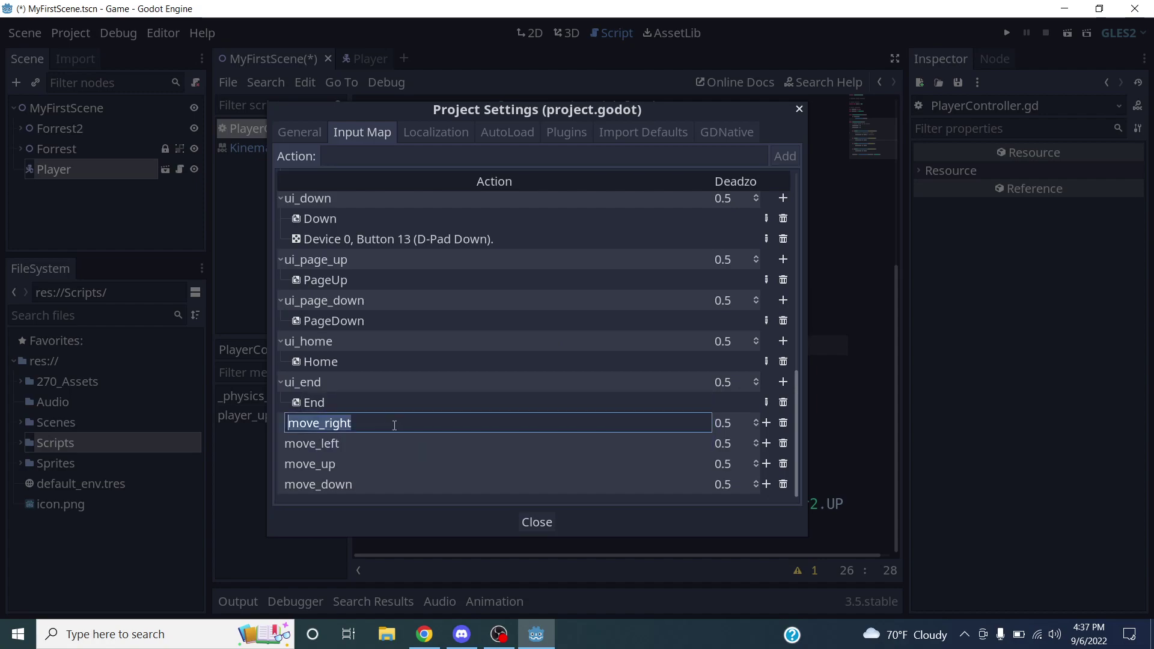
{"action": "left_click", "coordinate": [549, 427]}
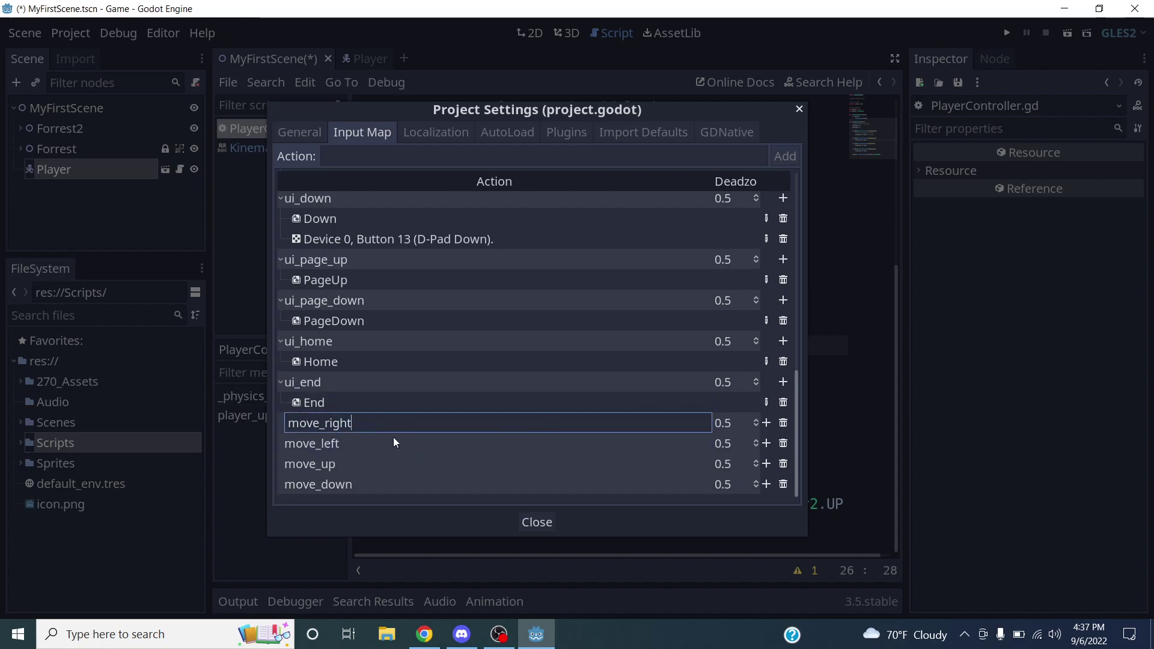
{"action": "double_click", "coordinate": [325, 424]}
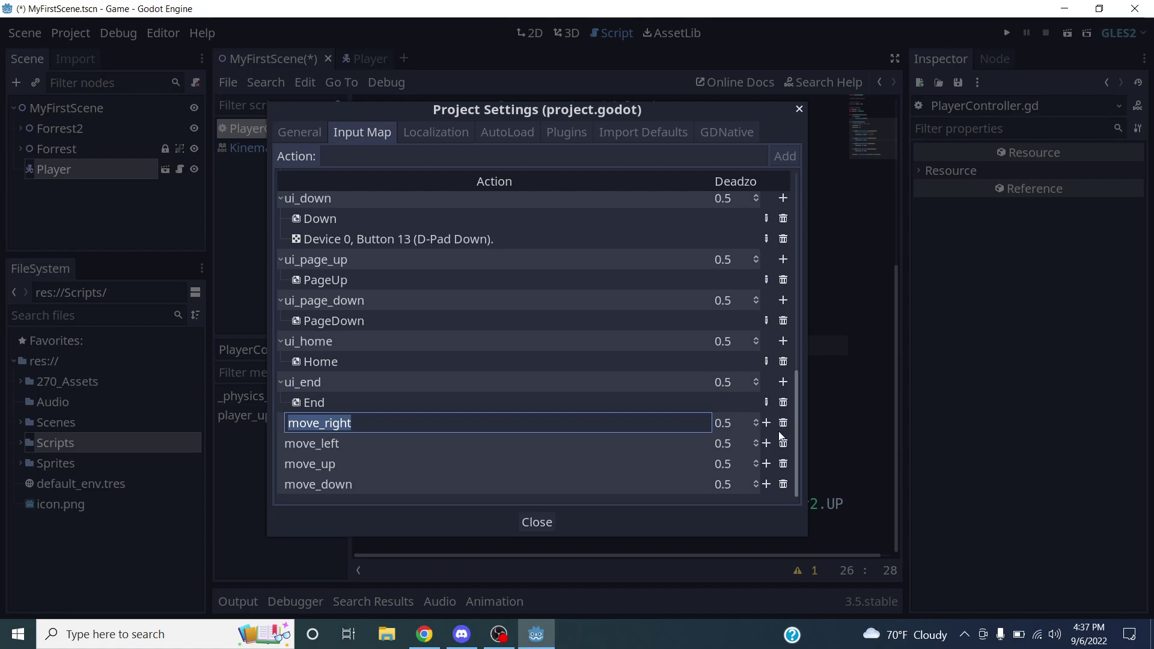
{"action": "left_click", "coordinate": [799, 433]}
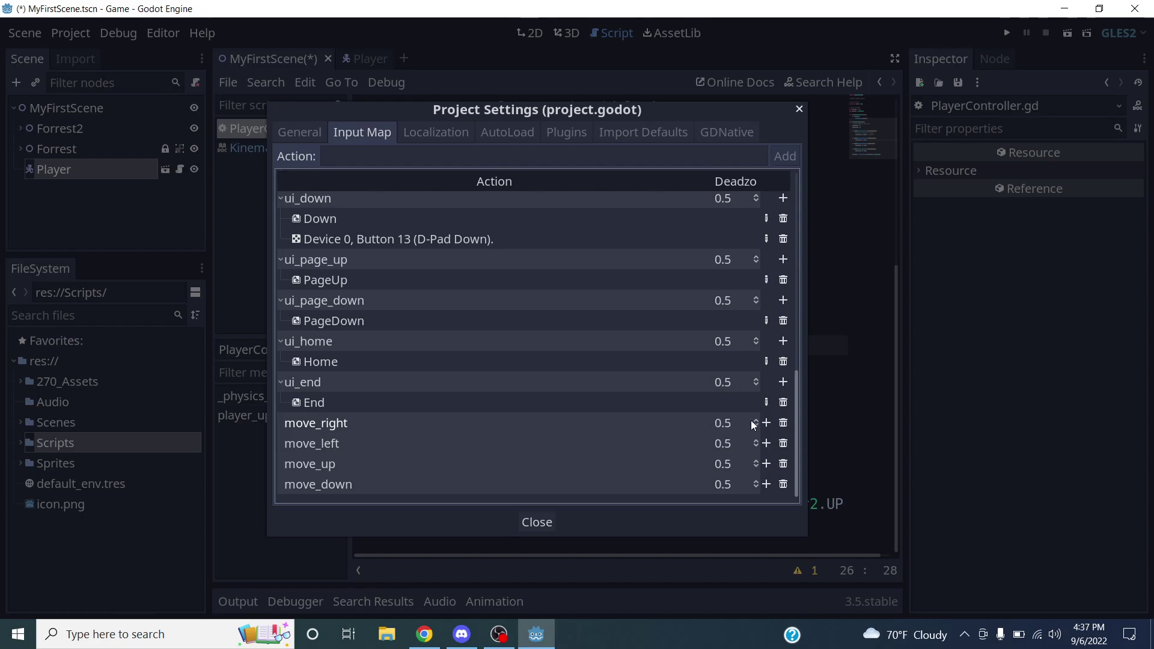
Bind the Right arrow physical key to move_right.
{"action": "left_click", "coordinate": [767, 423]}
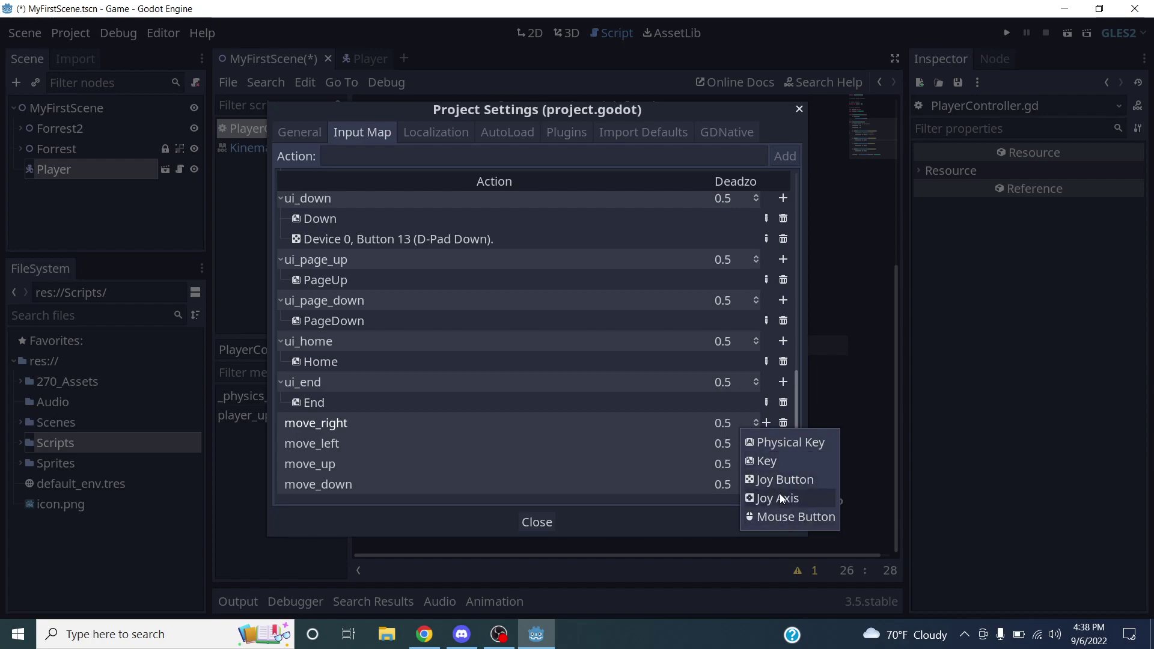
{"action": "left_click", "coordinate": [773, 443]}
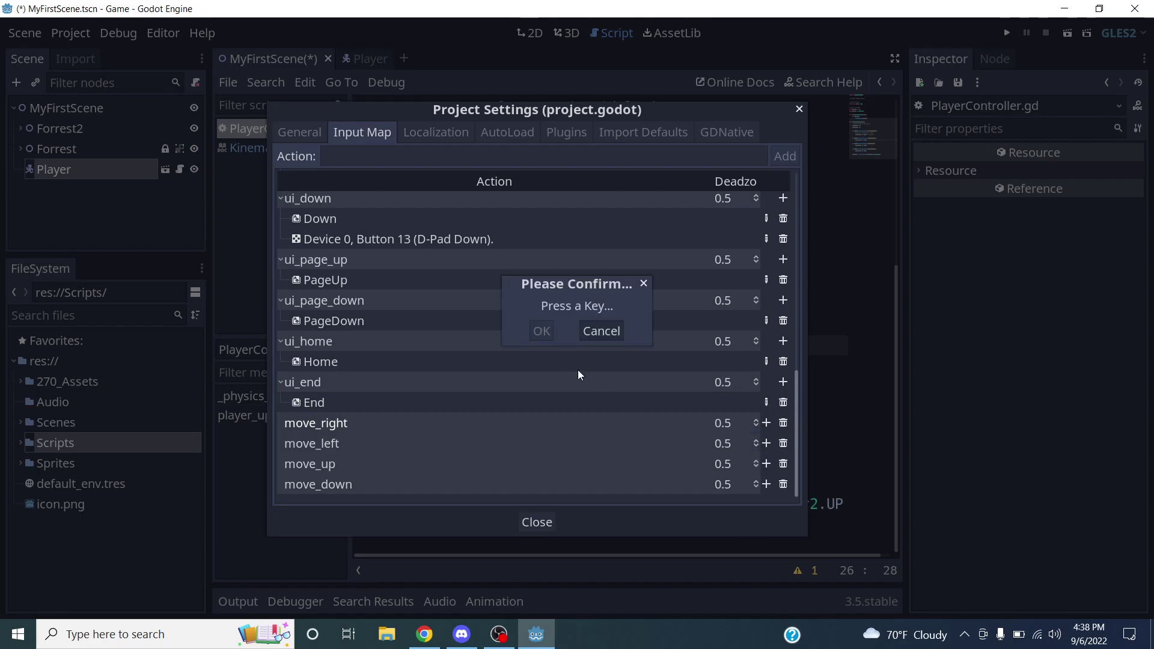
{"action": "key", "text": "Right"}
{"action": "left_click", "coordinate": [541, 331]}
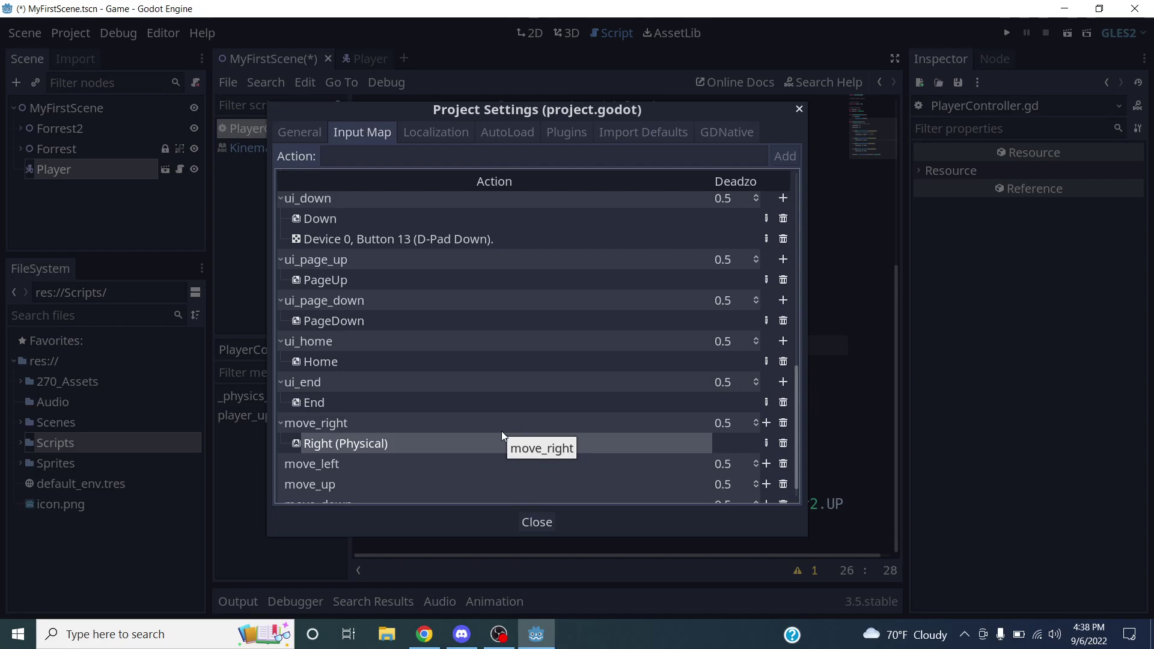
Add the D physical key as a second move_right binding.
{"action": "left_click", "coordinate": [766, 423]}
{"action": "left_click", "coordinate": [770, 442]}
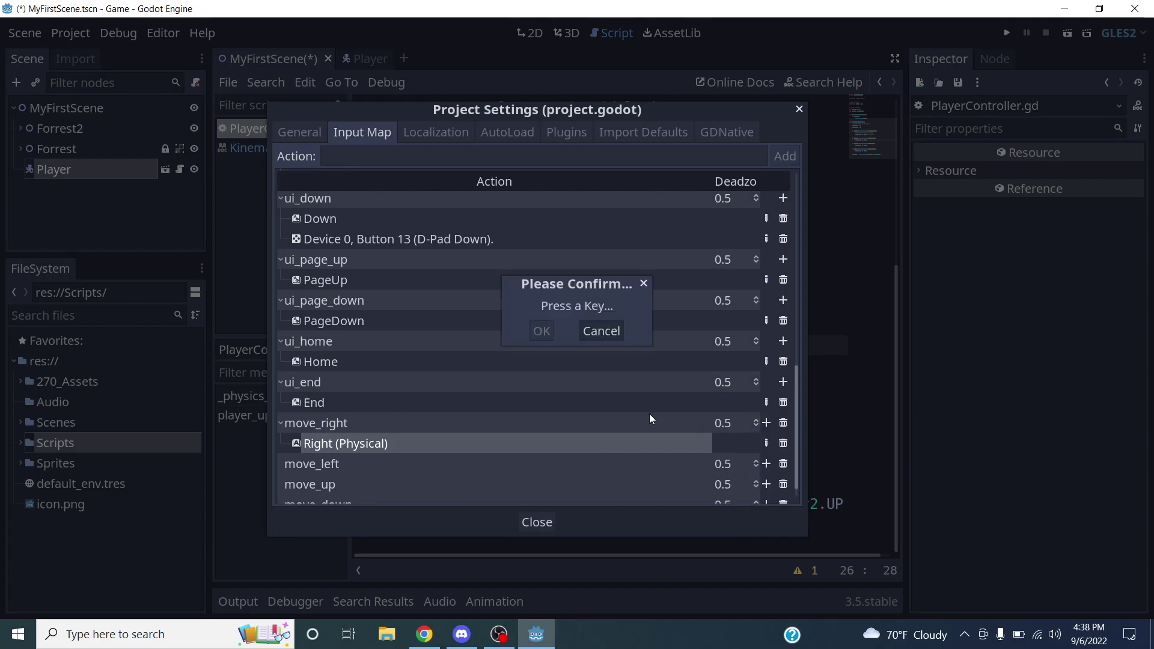
{"action": "key", "text": "d"}
{"action": "left_click", "coordinate": [541, 331]}
{"action": "scroll", "coordinate": [584, 381], "scroll_direction": "down", "scroll_amount": 1}
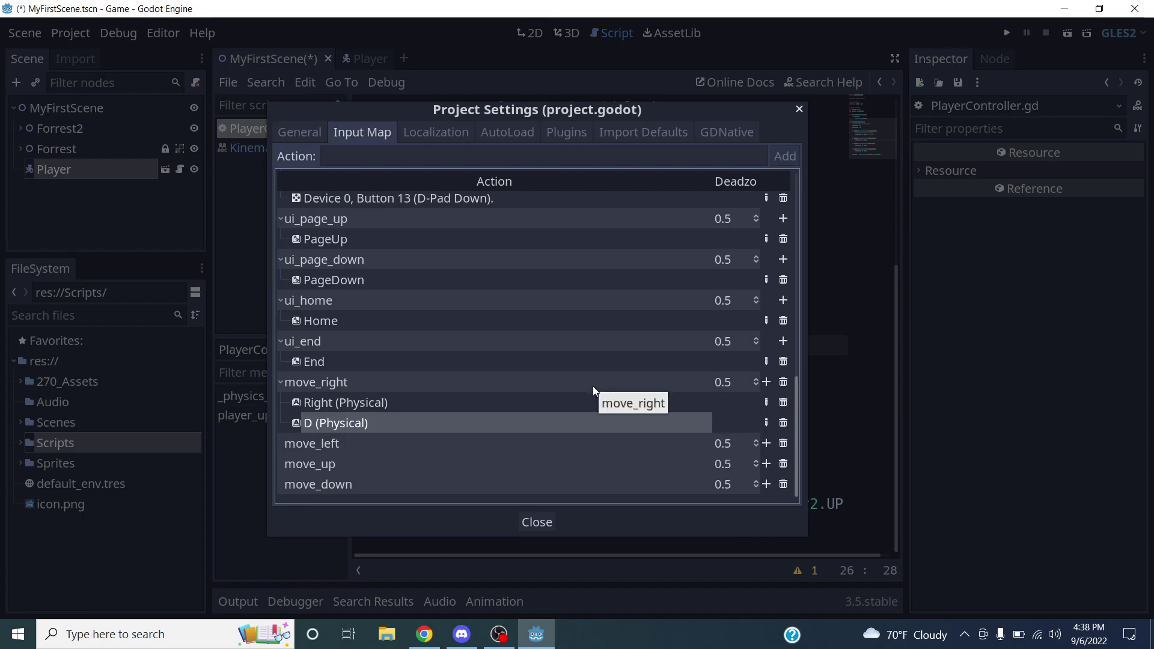
Bind the Left arrow physical key to move_left.
{"action": "left_click", "coordinate": [767, 444]}
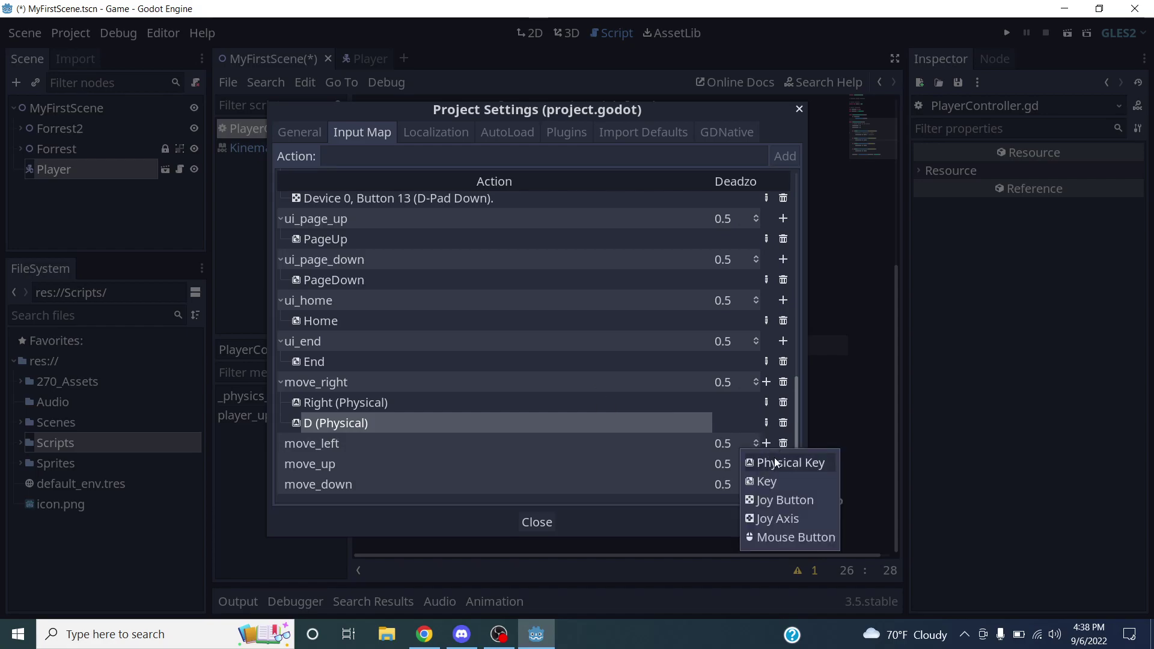
{"action": "left_click", "coordinate": [775, 463]}
{"action": "key", "text": "Left"}
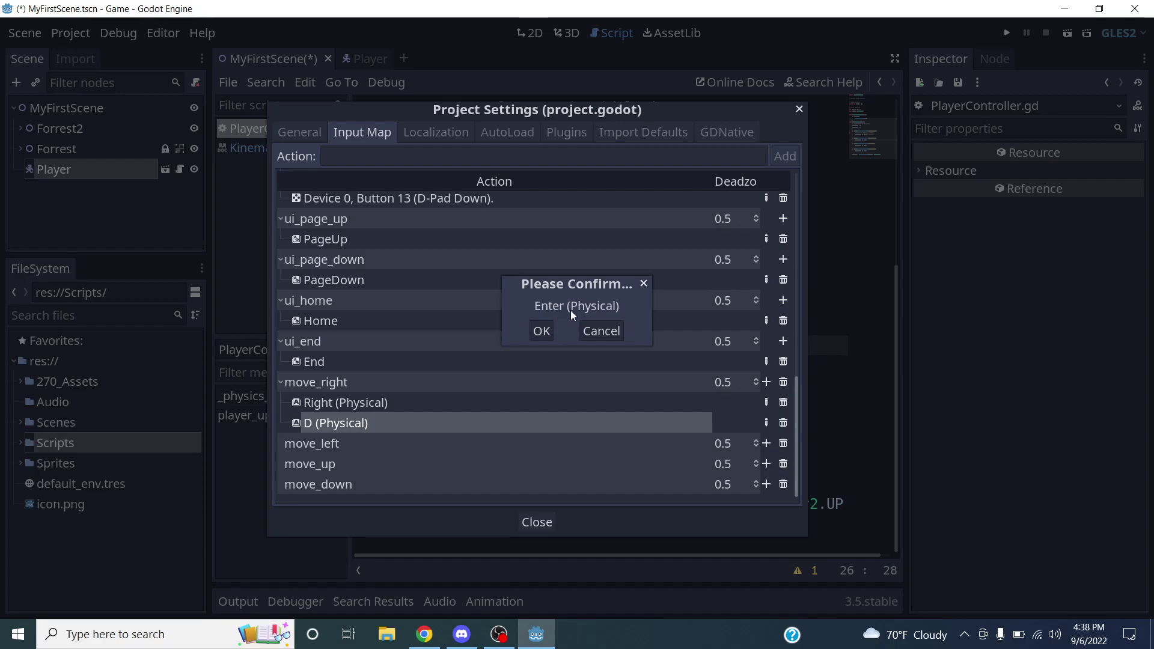
{"action": "key", "text": "Left"}
{"action": "key", "text": "Return"}
{"action": "key", "text": "Left"}
{"action": "left_click", "coordinate": [543, 331]}
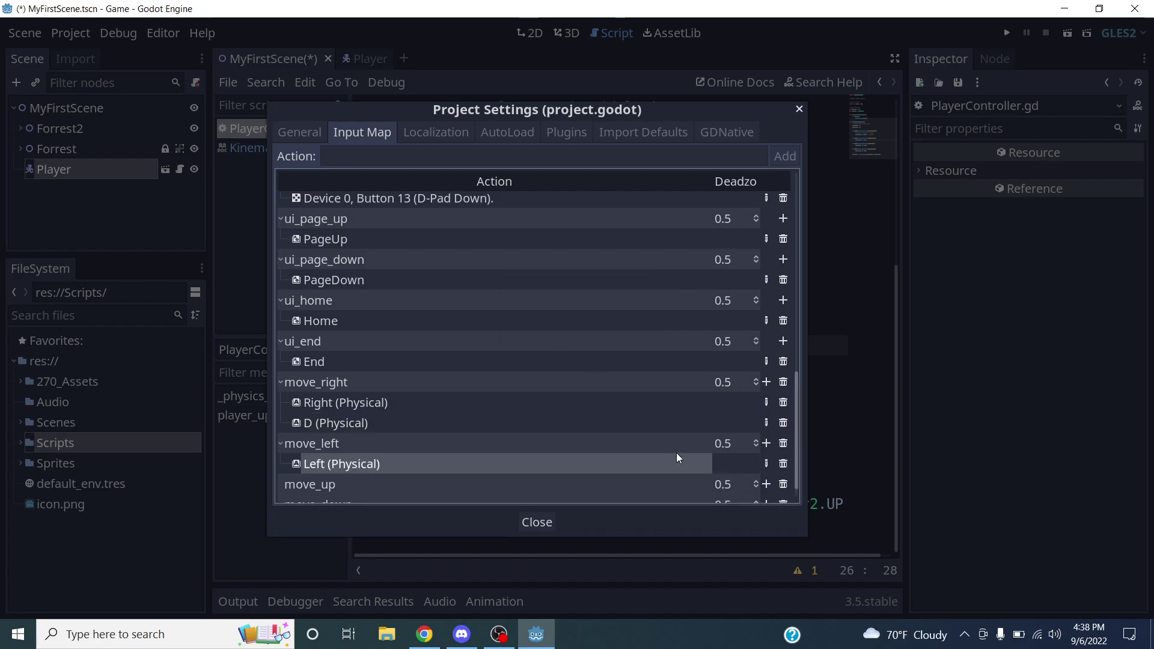
{"action": "scroll", "coordinate": [770, 463], "scroll_direction": "down", "scroll_amount": 1}
Add the A physical key as a second move_left binding.
{"action": "left_click", "coordinate": [767, 422]}
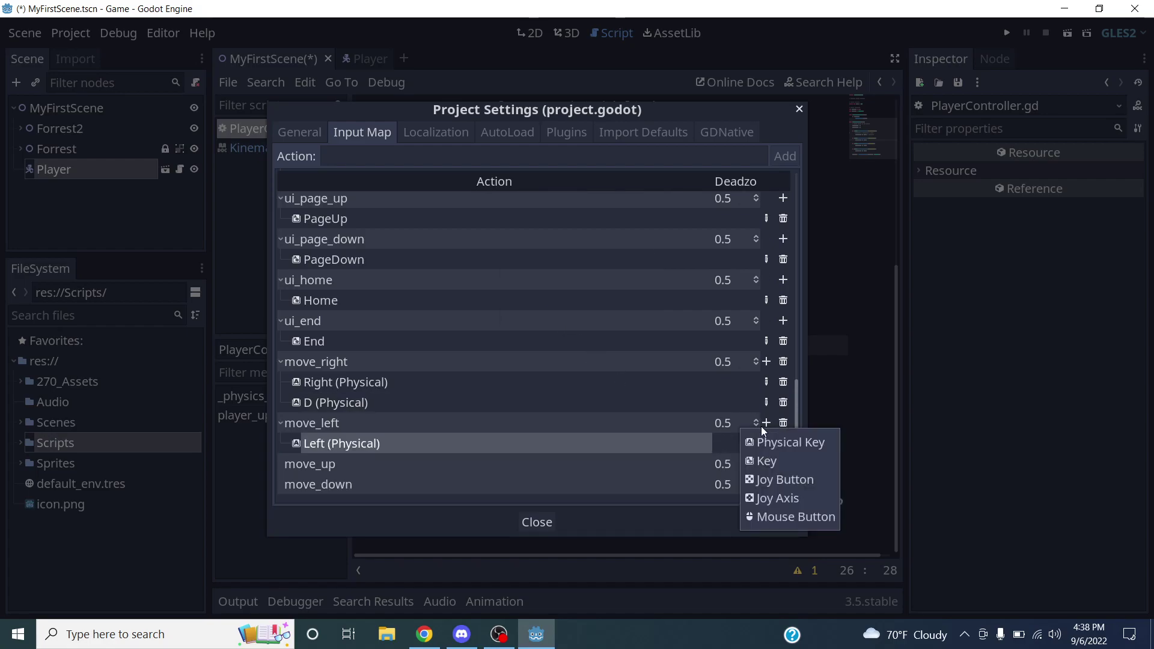
{"action": "left_click", "coordinate": [772, 443]}
{"action": "key", "text": "a"}
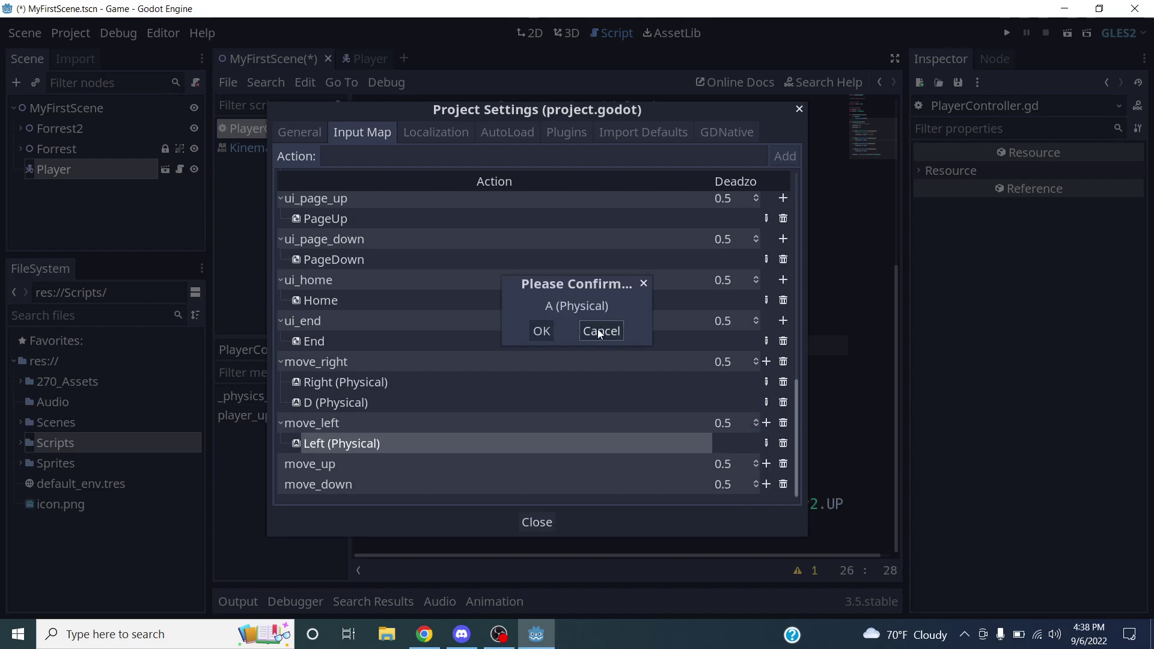
{"action": "left_click", "coordinate": [545, 334]}
{"action": "scroll", "coordinate": [597, 365], "scroll_direction": "down", "scroll_amount": 1}
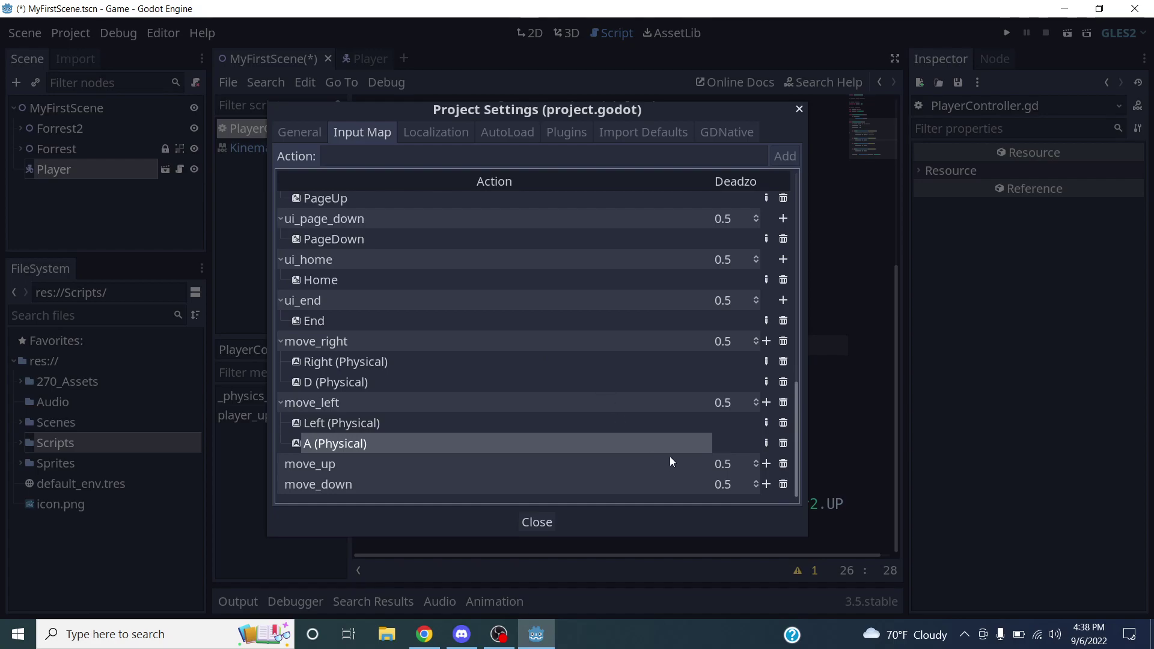
Bind the Up arrow and W physical keys to move_up.
{"action": "left_click", "coordinate": [767, 463]}
{"action": "left_click", "coordinate": [769, 482]}
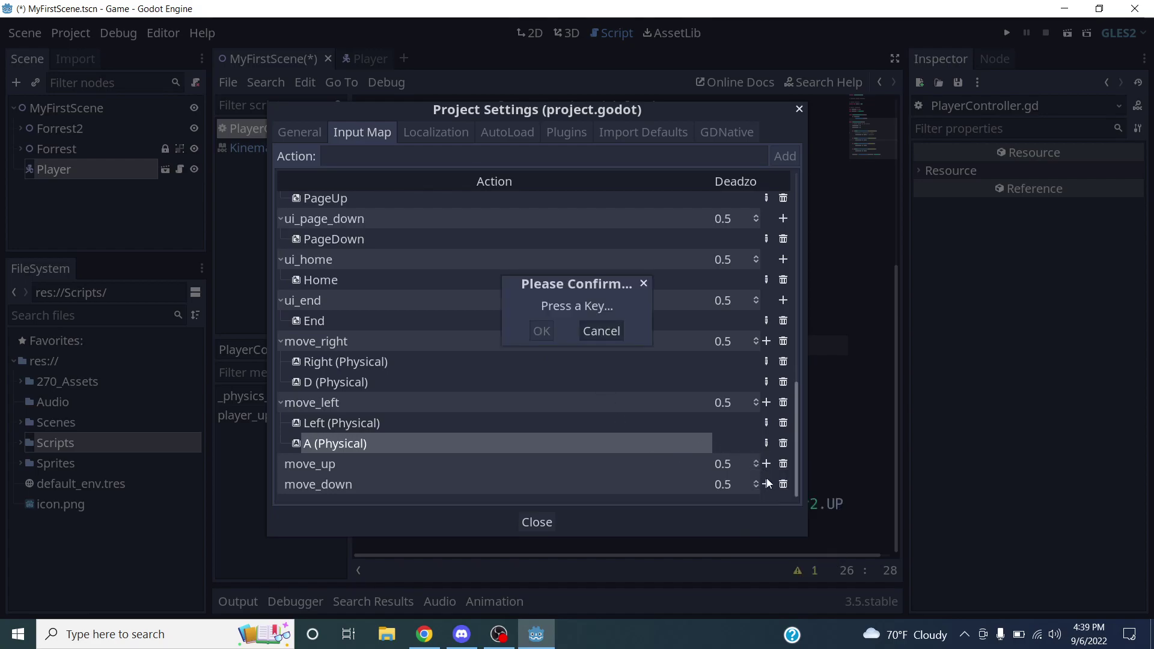
{"action": "key", "text": "Up"}
{"action": "key", "text": "Return"}
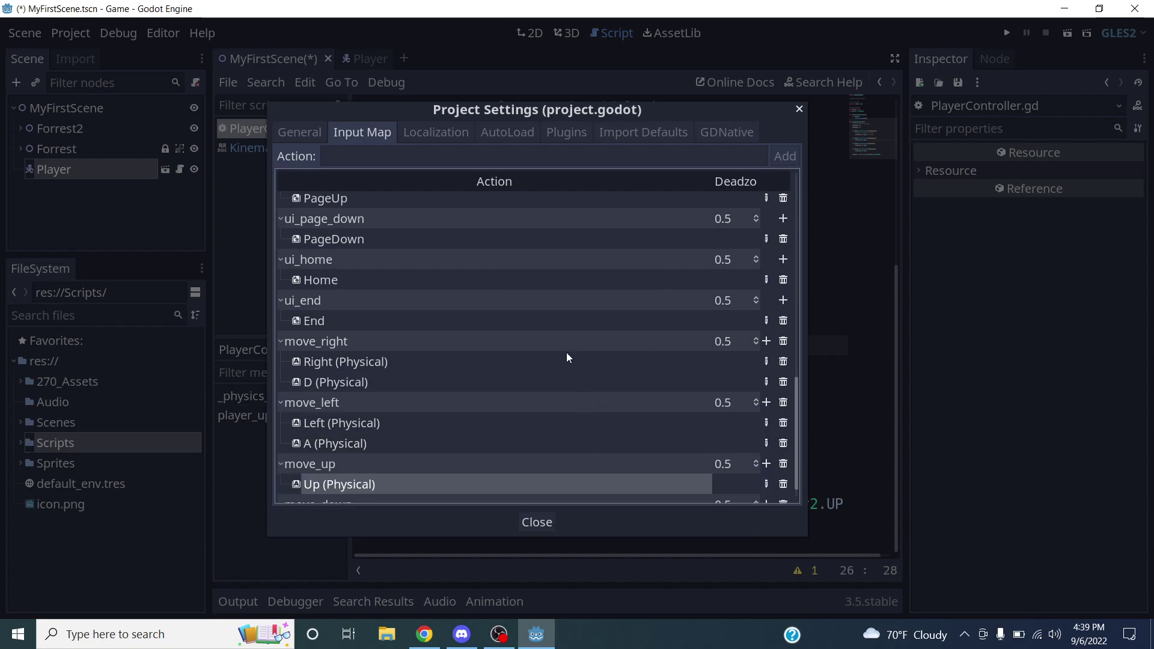
{"action": "left_click", "coordinate": [766, 464]}
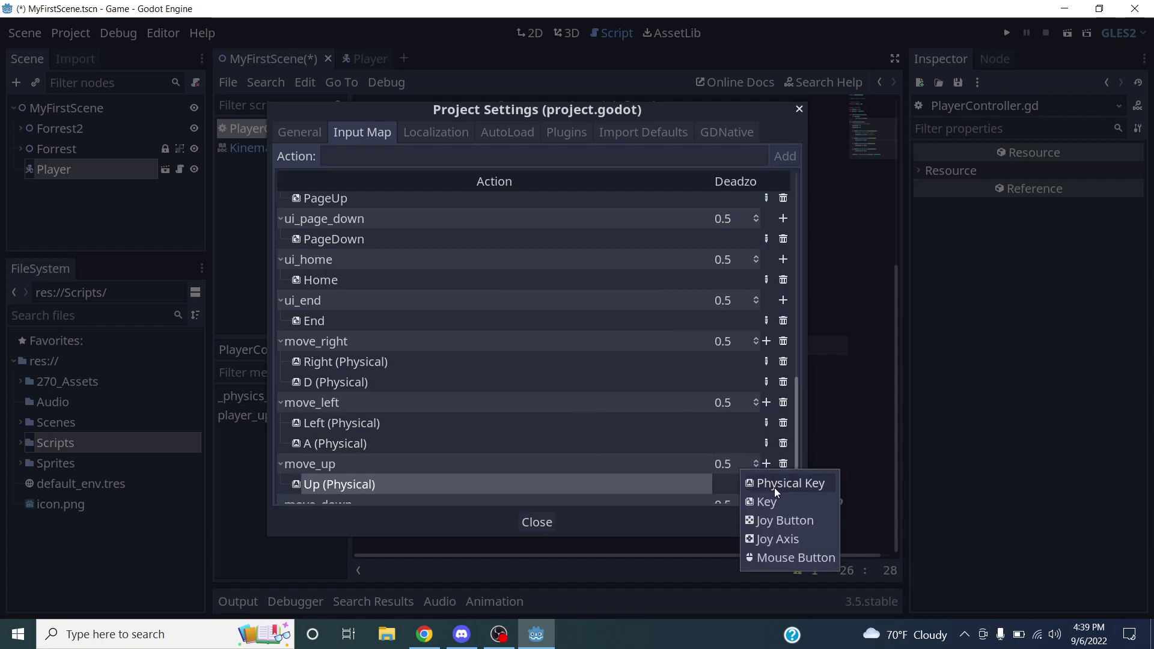
{"action": "left_click", "coordinate": [774, 485]}
{"action": "key", "text": "w"}
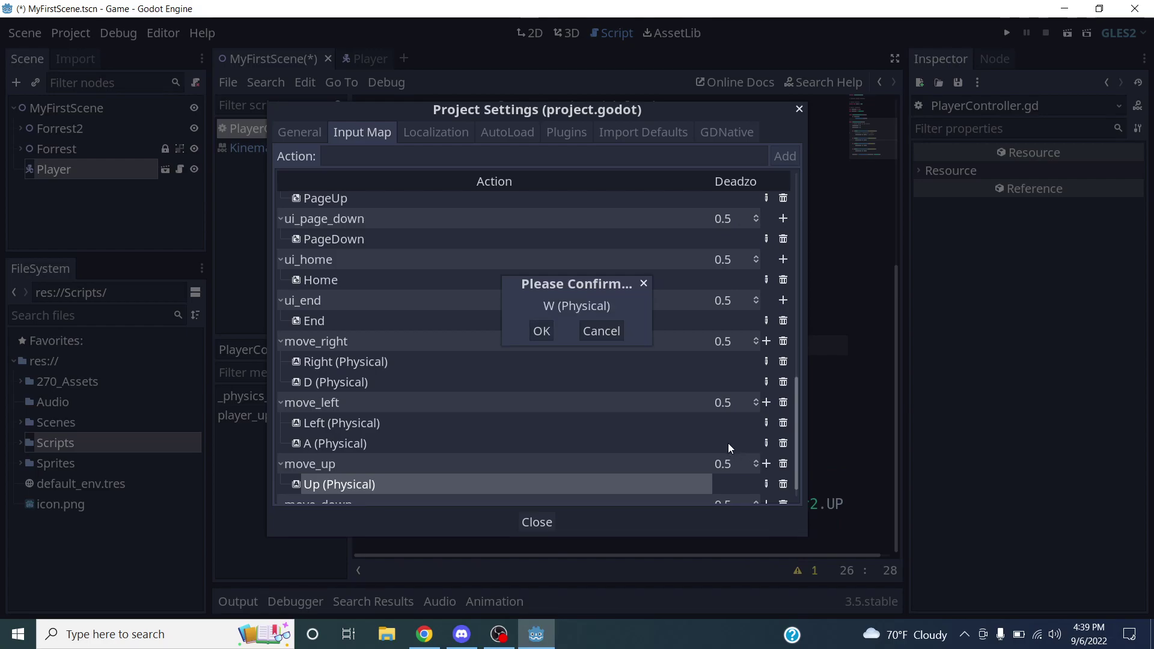
{"action": "key", "text": "Return"}
Bind the Down arrow and S physical keys to move_down.
{"action": "scroll", "coordinate": [545, 367], "scroll_direction": "up", "scroll_amount": 3}
{"action": "scroll", "coordinate": [565, 392], "scroll_direction": "down", "scroll_amount": 4}
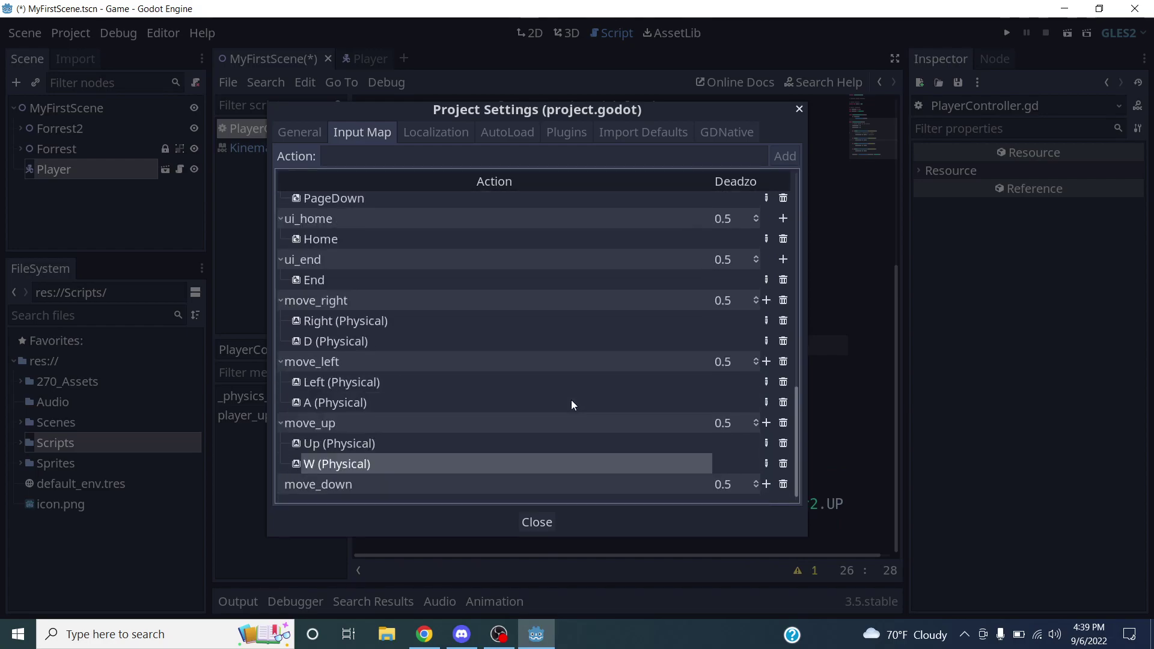
{"action": "left_click", "coordinate": [772, 484]}
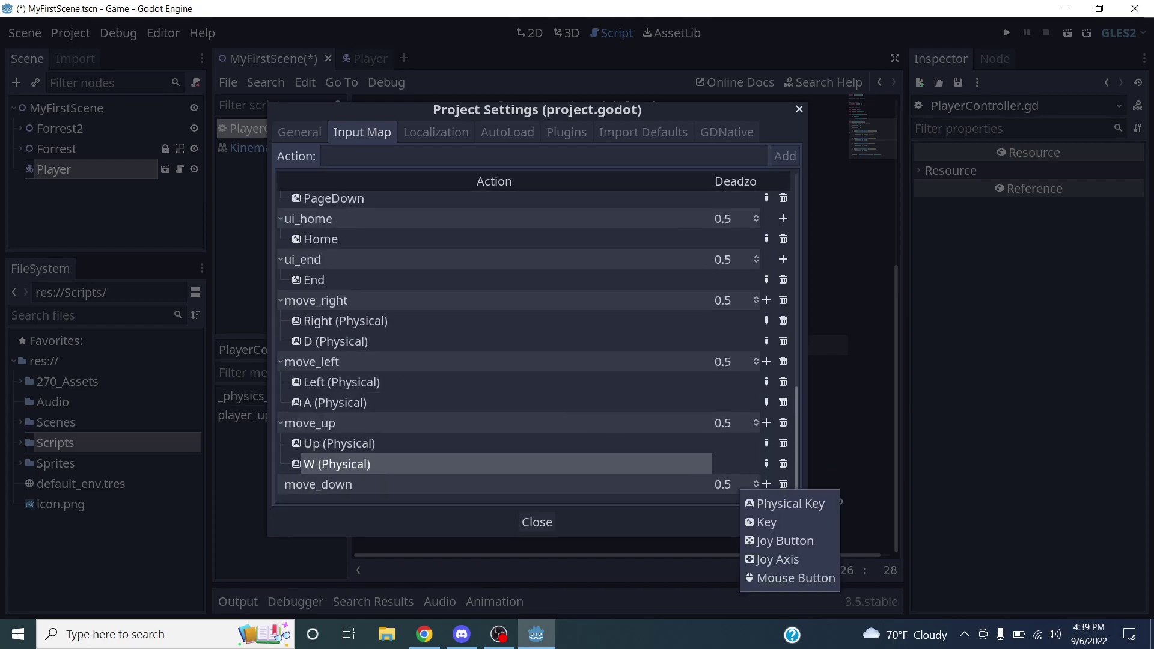
{"action": "left_click", "coordinate": [771, 504]}
{"action": "key", "text": "Down"}
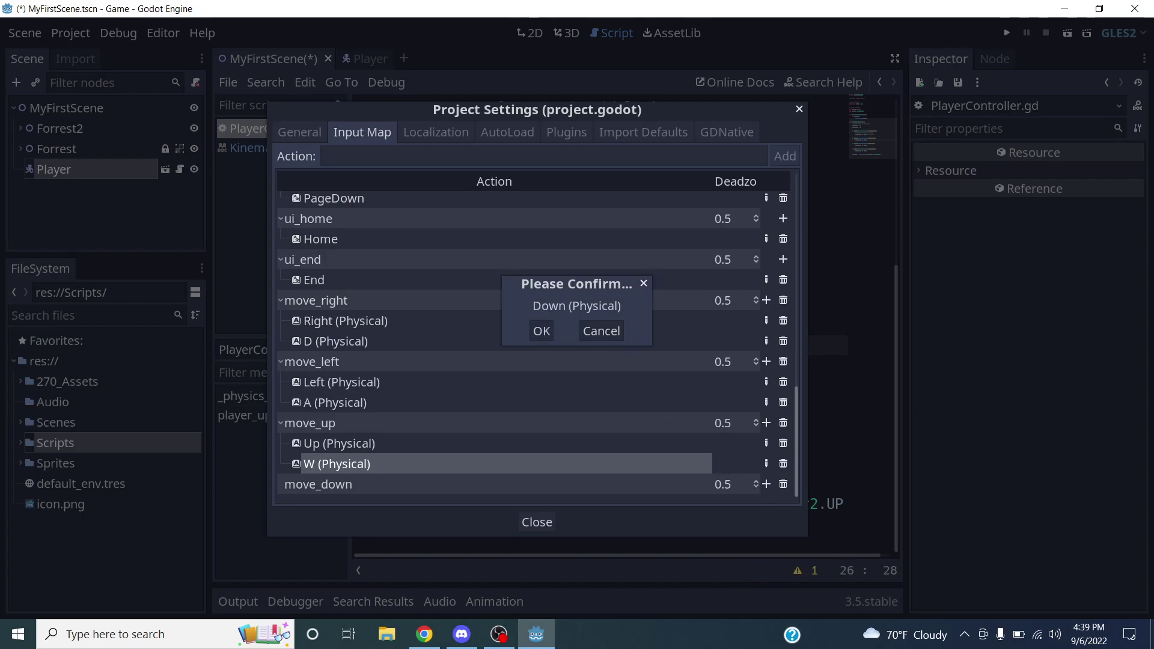
{"action": "key", "text": "Return"}
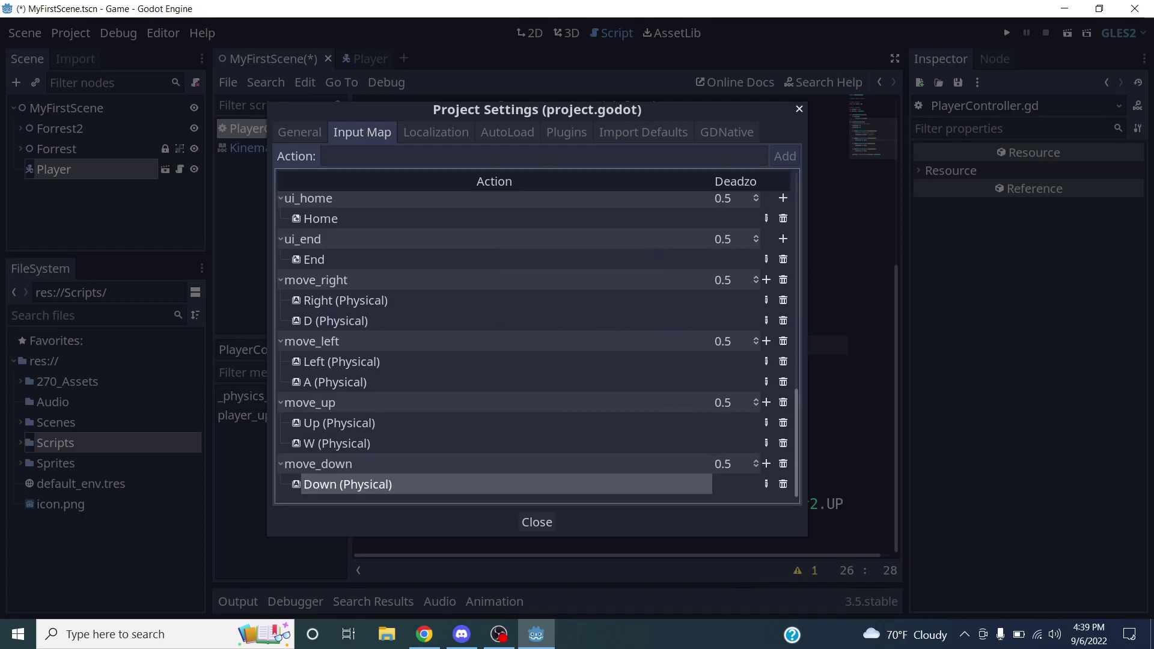
{"action": "left_click", "coordinate": [767, 464]}
{"action": "left_click", "coordinate": [786, 480]}
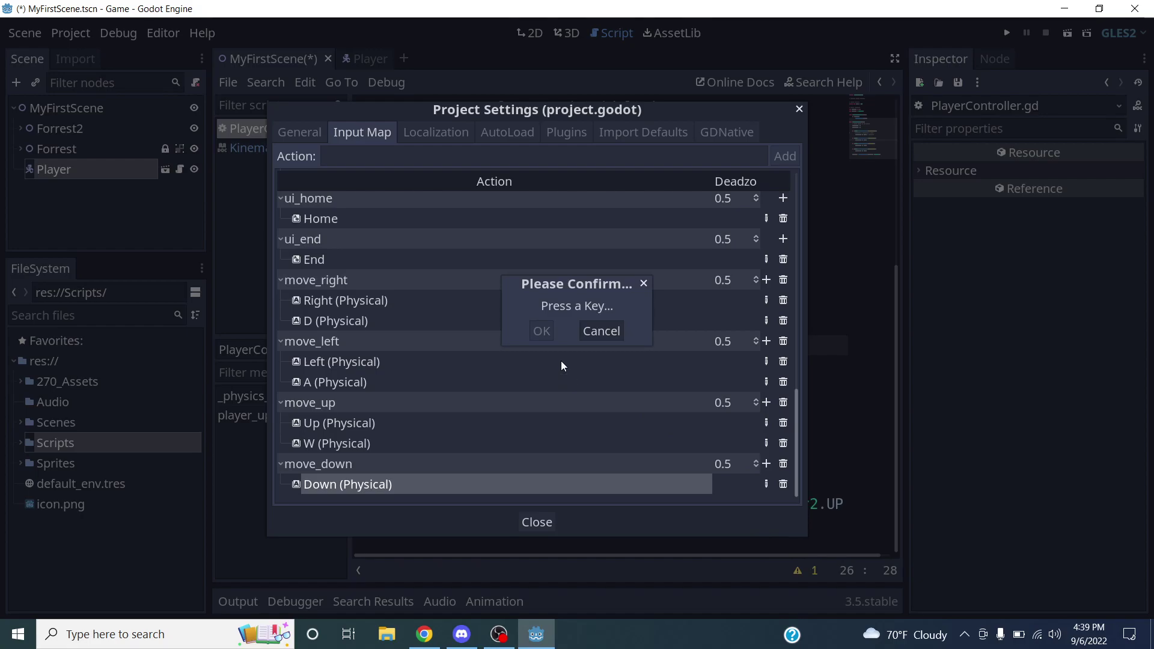
{"action": "key", "text": "s"}
{"action": "left_click", "coordinate": [541, 331]}
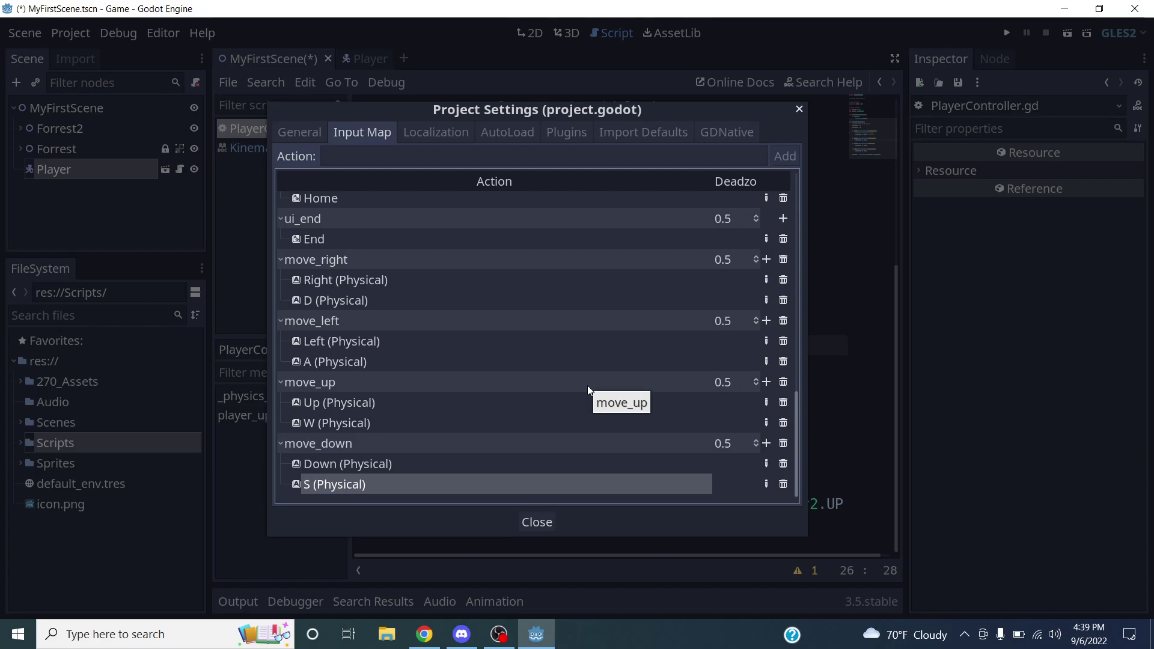
Review move_right's Right (Physical) binding without changing it, then close Project Settings.
{"action": "scroll", "coordinate": [579, 404], "scroll_direction": "up", "scroll_amount": 2}
{"action": "scroll", "coordinate": [559, 407], "scroll_direction": "down", "scroll_amount": 2}
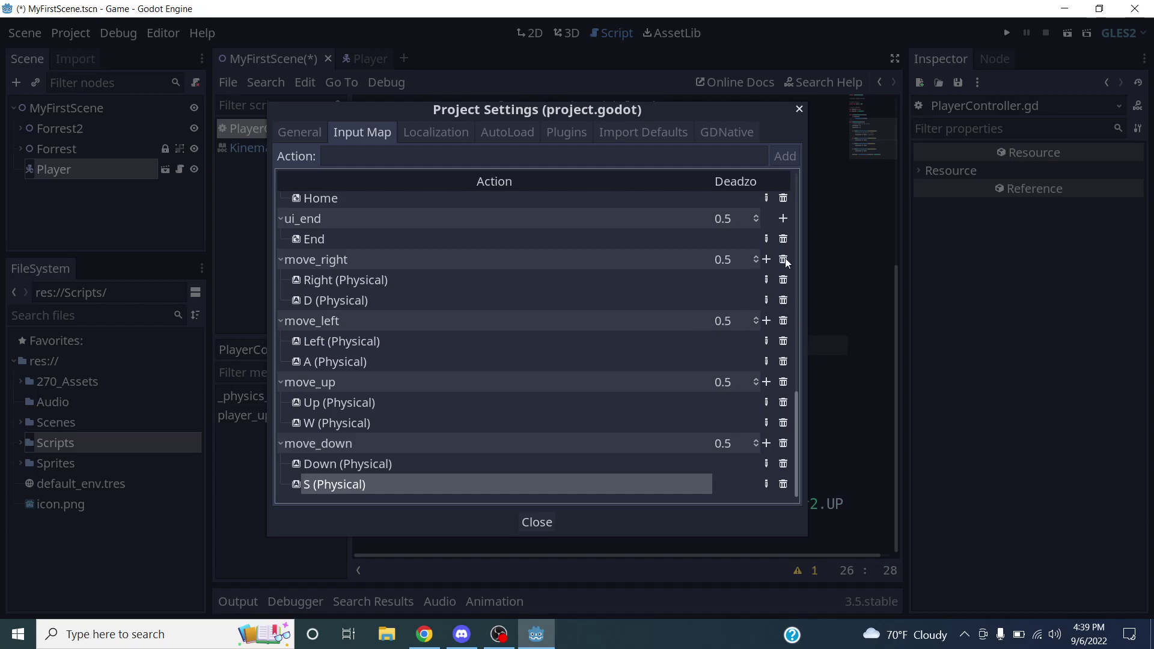
{"action": "left_click", "coordinate": [700, 286]}
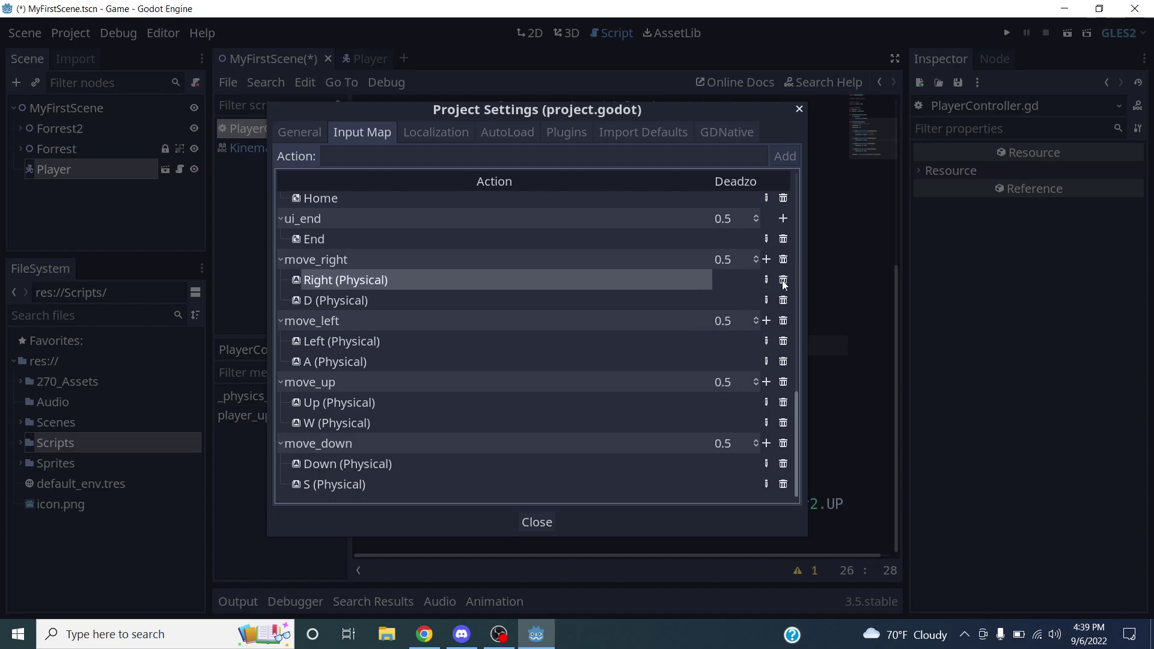
{"action": "key", "text": "Right"}
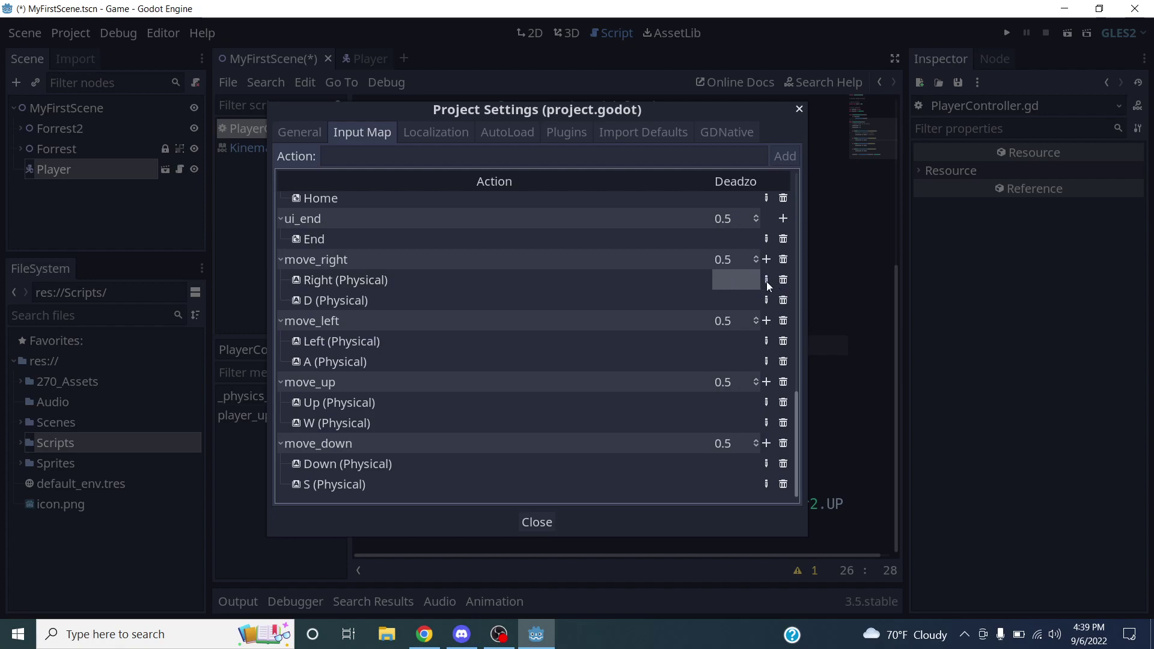
{"action": "left_click", "coordinate": [766, 281]}
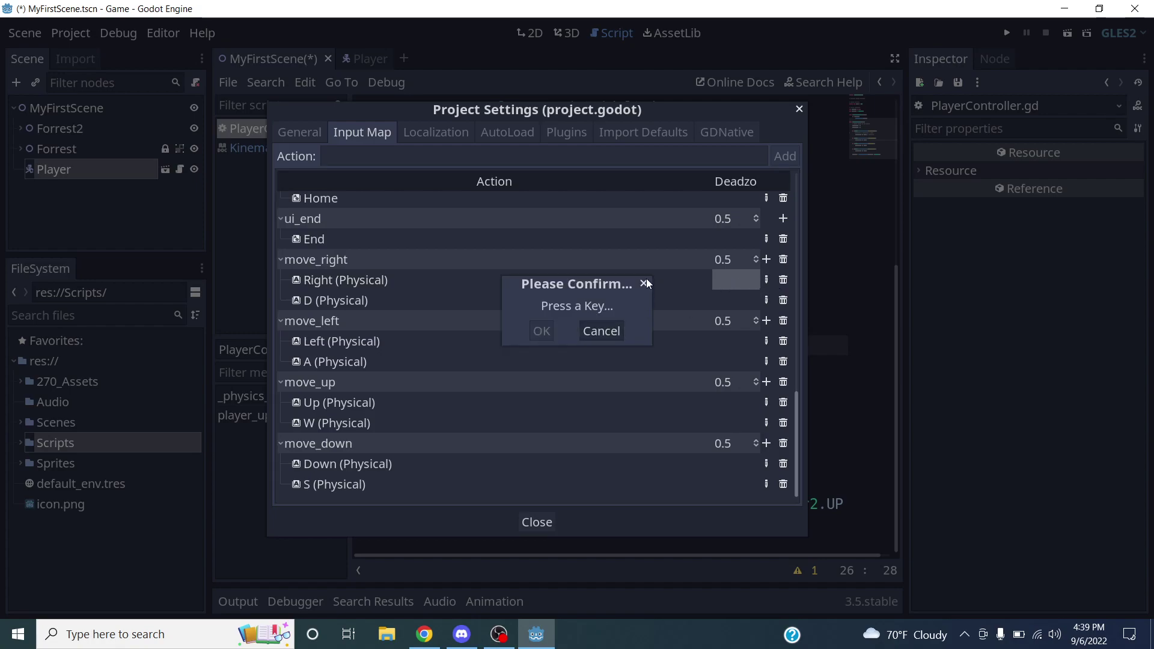
{"action": "key", "text": "Escape"}
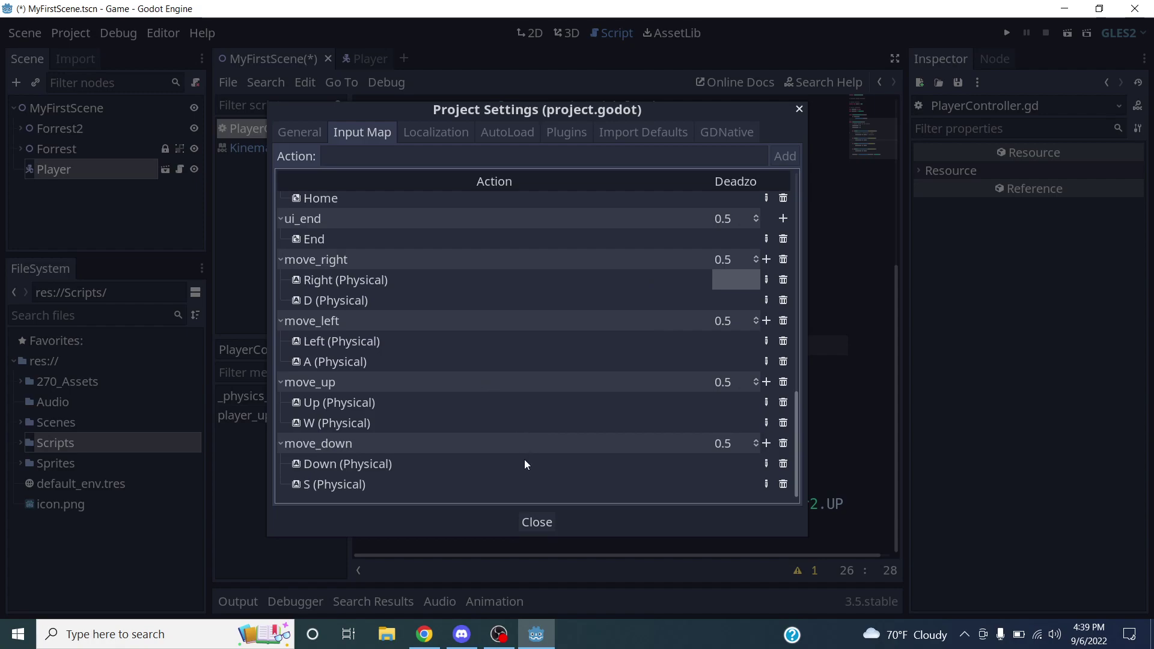
{"action": "scroll", "coordinate": [732, 257], "scroll_direction": "up", "scroll_amount": 5}
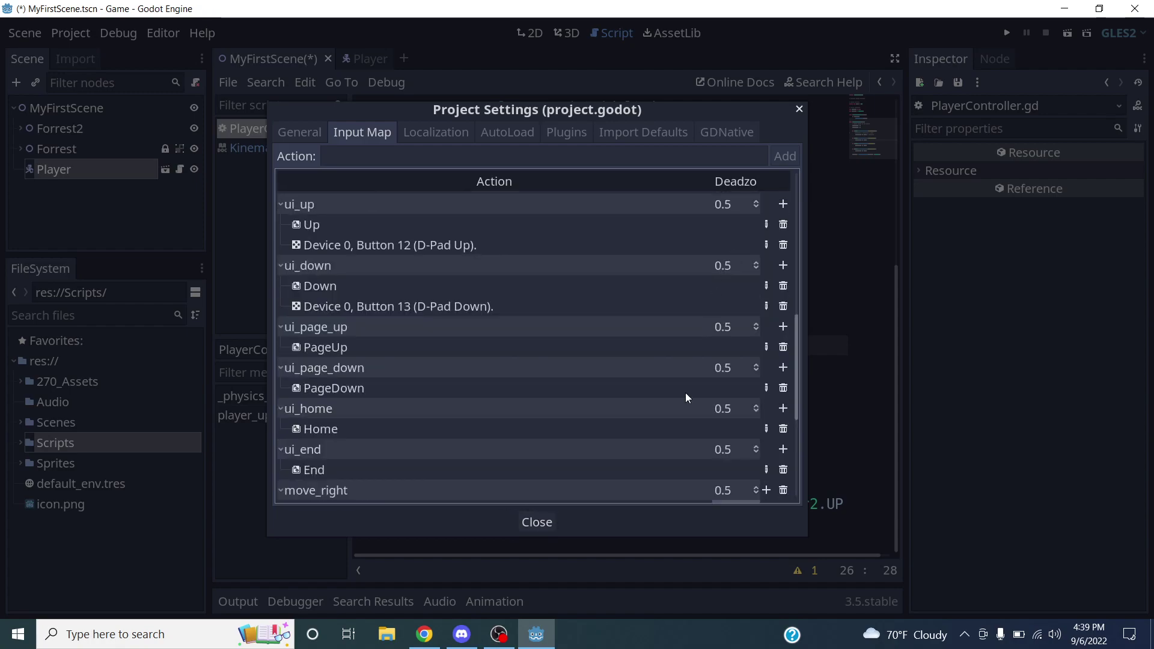
{"action": "scroll", "coordinate": [708, 304], "scroll_direction": "down", "scroll_amount": 3}
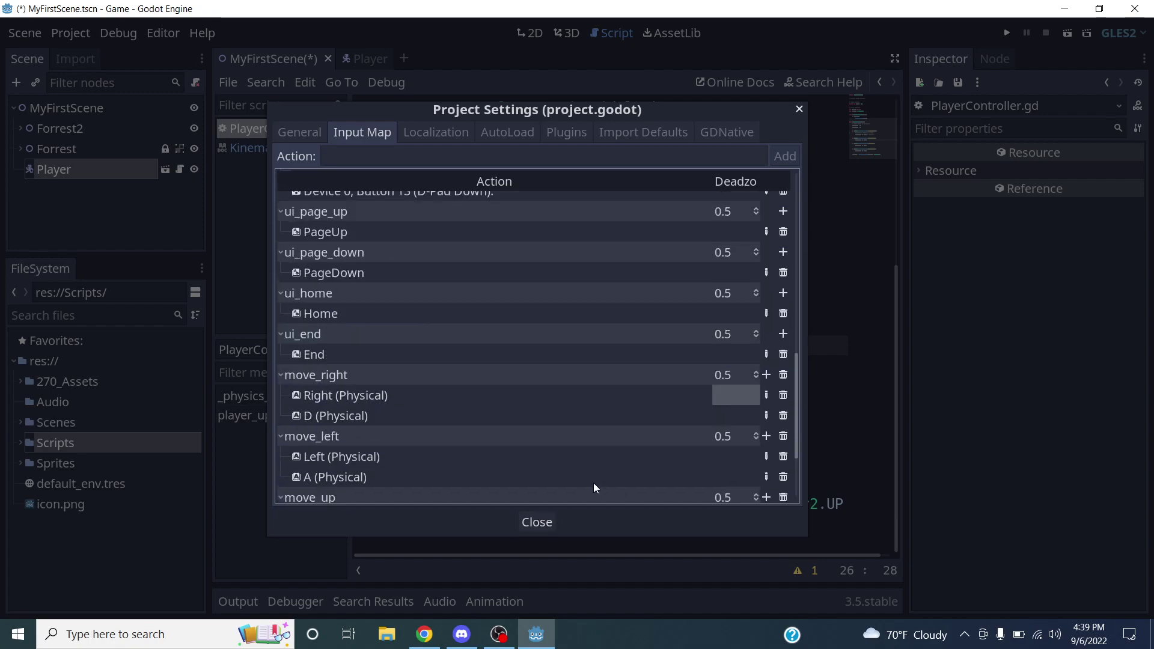
{"action": "left_click", "coordinate": [536, 521]}
Save the scene, return to the 2D view, and run the game.
{"action": "key", "text": "ctrl+s"}
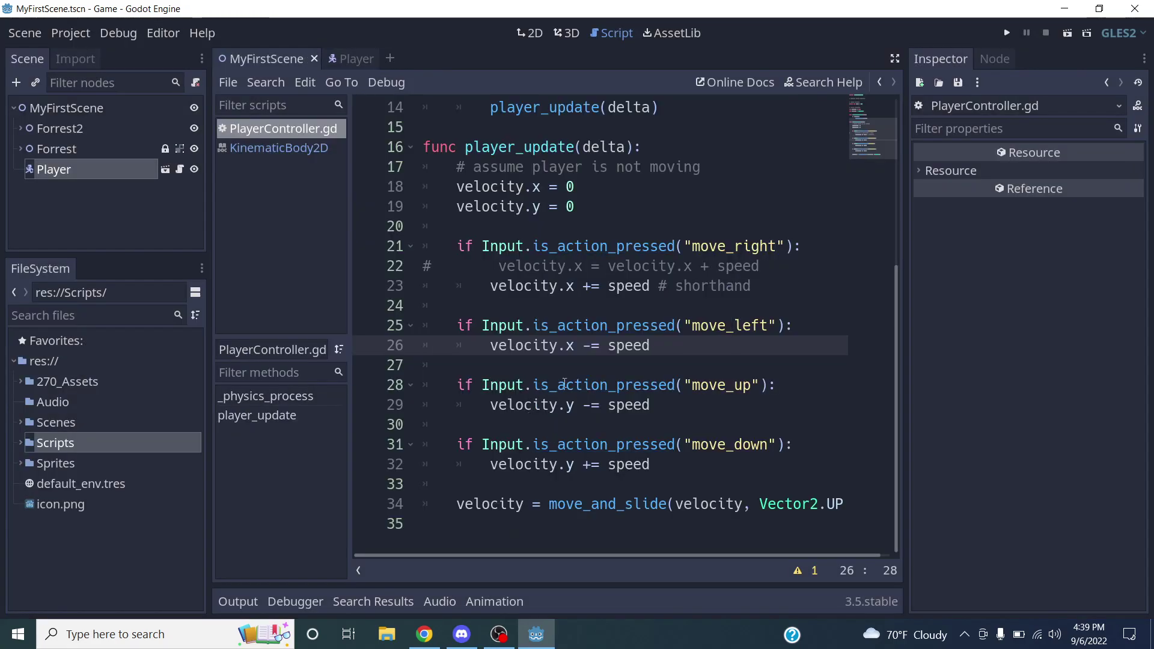
{"action": "left_click", "coordinate": [528, 37]}
{"action": "left_click", "coordinate": [1014, 35]}
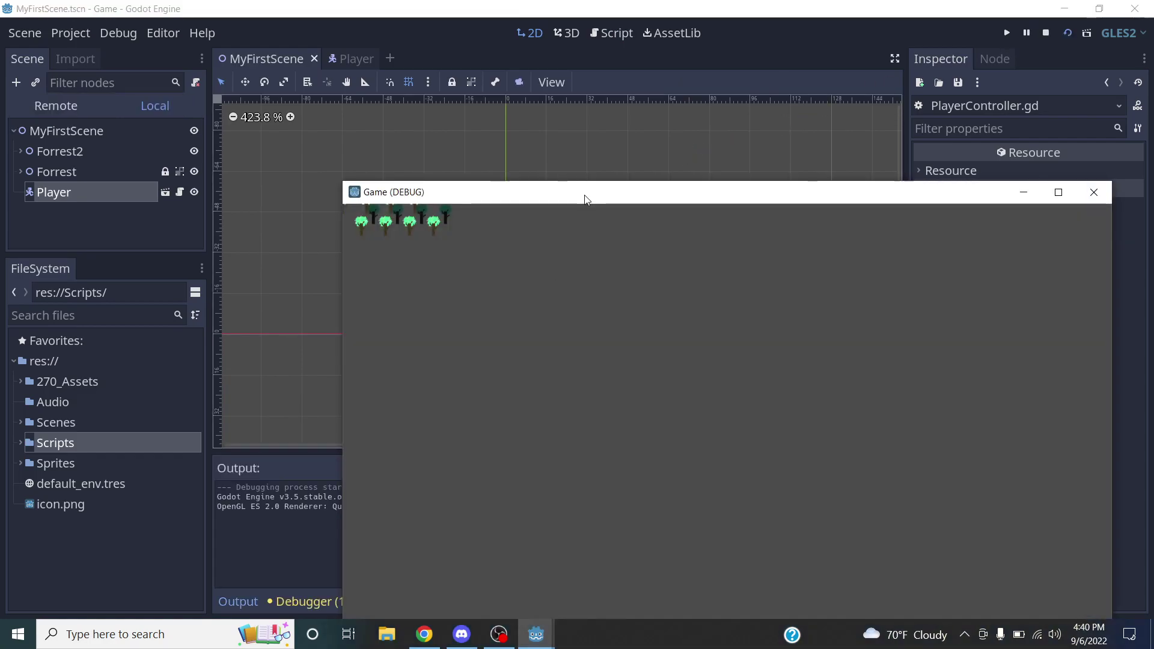
{"action": "left_click_drag", "start_coordinate": [586, 195], "coordinate": [539, 78]}
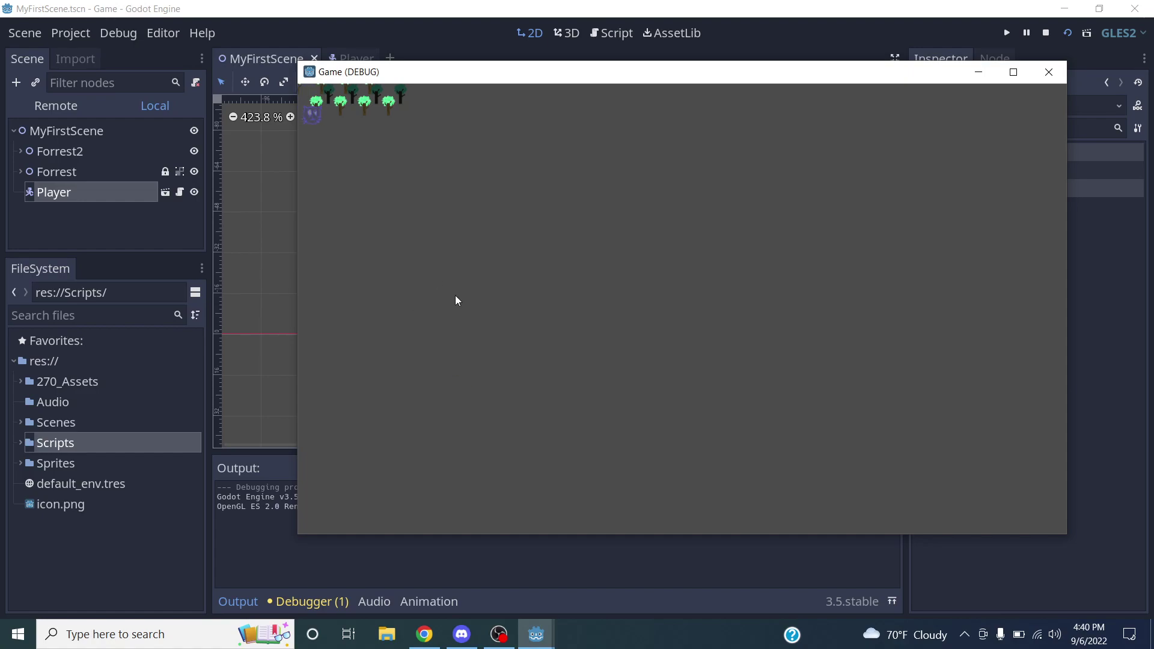
Test the player's movement in all directions, including diagonals, using the arrow keys.
{"action": "key", "text": "Up"}
{"action": "key", "text": "Left"}
{"action": "key", "text": "Down"}
{"action": "key", "text": "Right"}
{"action": "key", "text": "Right"}
{"action": "key", "text": "Up"}
{"action": "key", "text": "Left"}
{"action": "key", "text": "Down"}
{"action": "key", "text": "Up"}
{"action": "key", "text": "Right"}
{"action": "key", "text": "Left"}
{"action": "key", "text": "Down"}
{"action": "key", "text": "Right"}
{"action": "key", "text": "Up"}
{"action": "key", "text": "Right"}
{"action": "key", "text": "Down"}
{"action": "key", "text": "Left"}
{"action": "key", "text": "Up"}
{"action": "key", "text": "Left"}
{"action": "key", "text": "Down"}
{"action": "key", "text": "Right"}
{"action": "key", "text": "Left"}
{"action": "key", "text": "Up"}
{"action": "key", "text": "Left"}
{"action": "key", "text": "Right"}
{"action": "key", "text": "Up"}
{"action": "key", "text": "Down"}
{"action": "key", "text": "Right"}
{"action": "key", "text": "Up"}
{"action": "key", "text": "Down"}
{"action": "key", "text": "Up"}
{"action": "key", "text": "Down"}
{"action": "key", "text": "Up"}
{"action": "key", "text": "Up"}
{"action": "key", "text": "Right"}
{"action": "key", "text": "Down"}
{"action": "key", "text": "Right"}
{"action": "key", "text": "Down"}
{"action": "key", "text": "Right"}
{"action": "key", "text": "Up"}
{"action": "key", "text": "Left"}
{"action": "key", "text": "Down"}
Stop the game and open the class voice channel's video call in Discord.
{"action": "left_click", "coordinate": [1049, 71]}
{"action": "scroll", "coordinate": [535, 178], "scroll_direction": "down", "scroll_amount": 2}
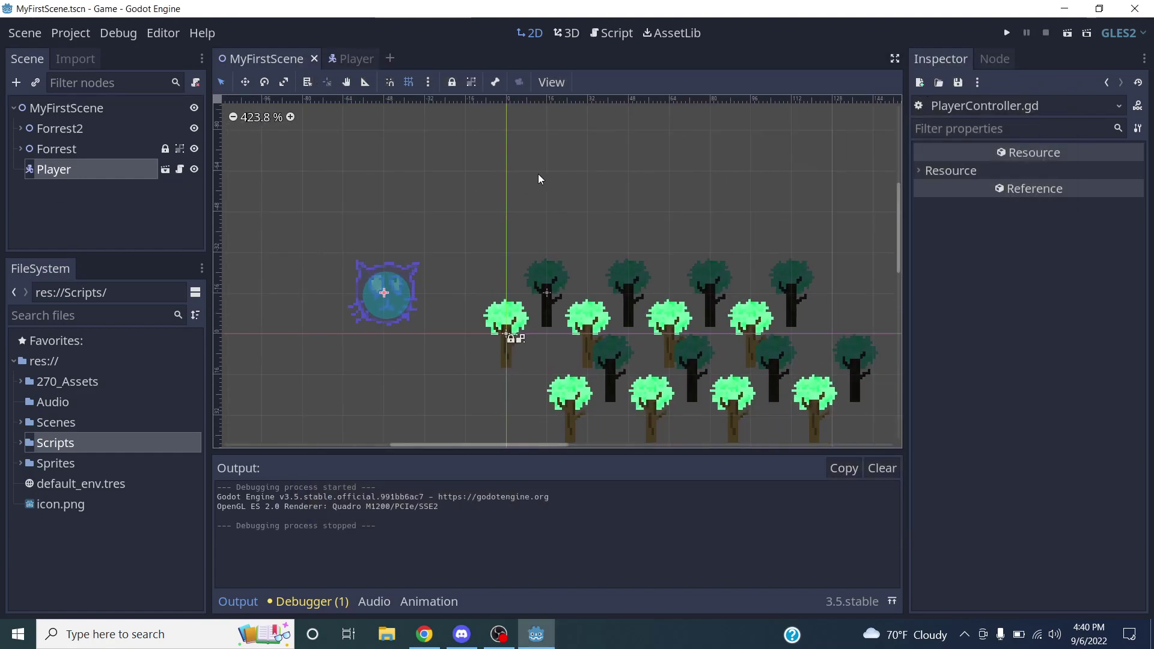
{"action": "left_click", "coordinate": [461, 635]}
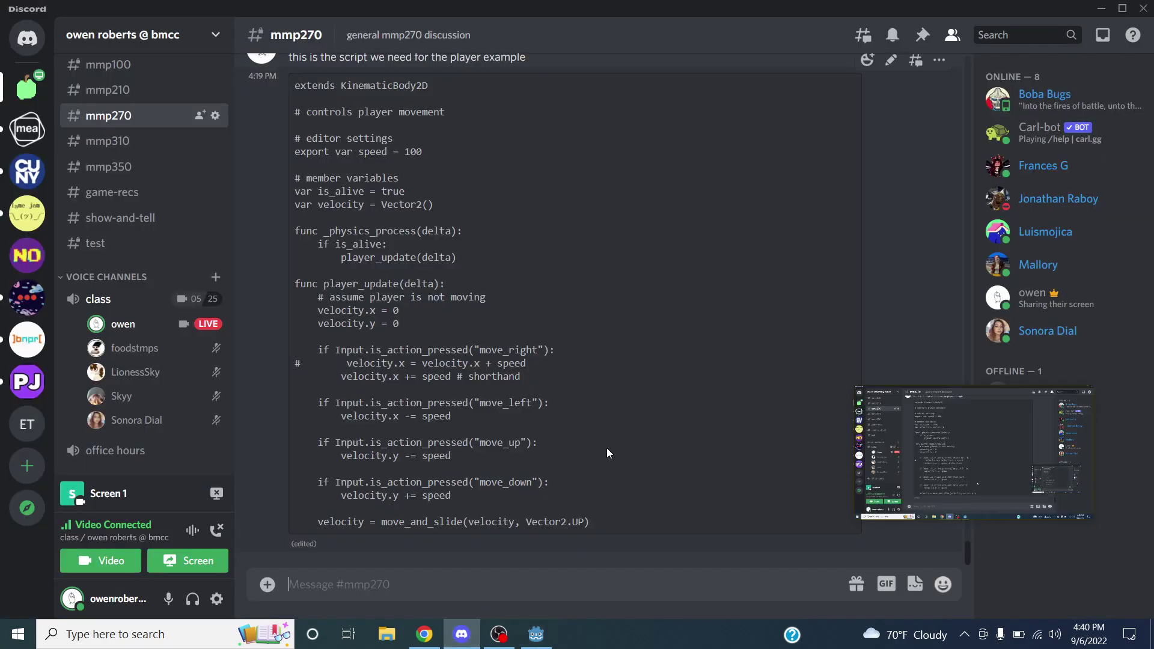
{"action": "left_click", "coordinate": [131, 301]}
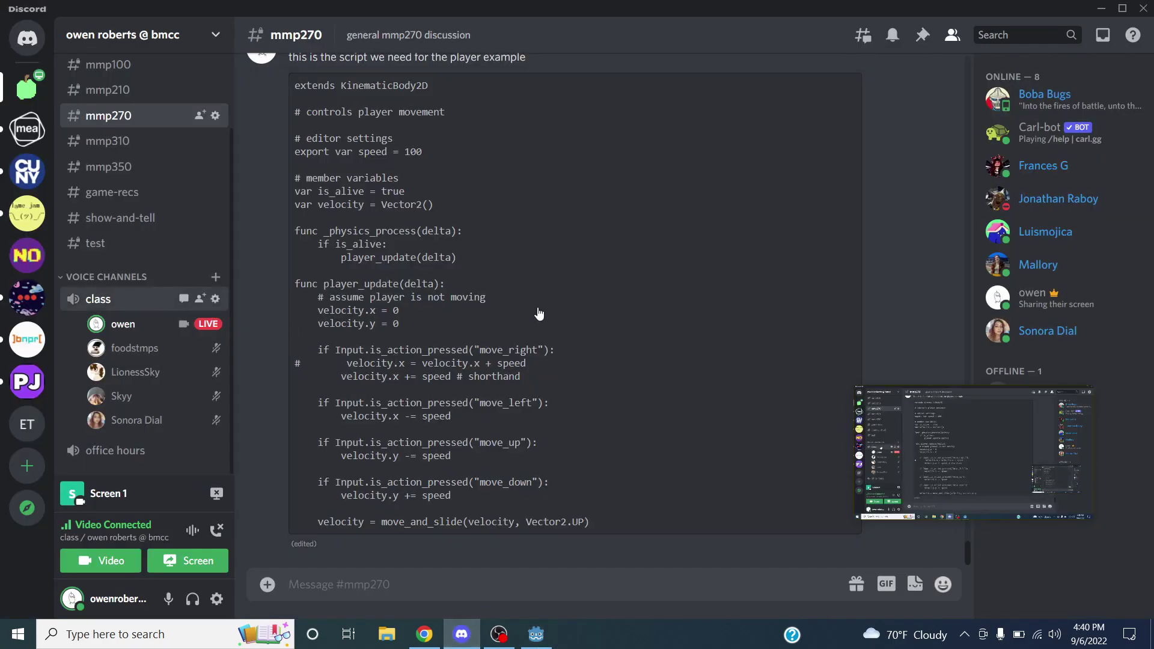
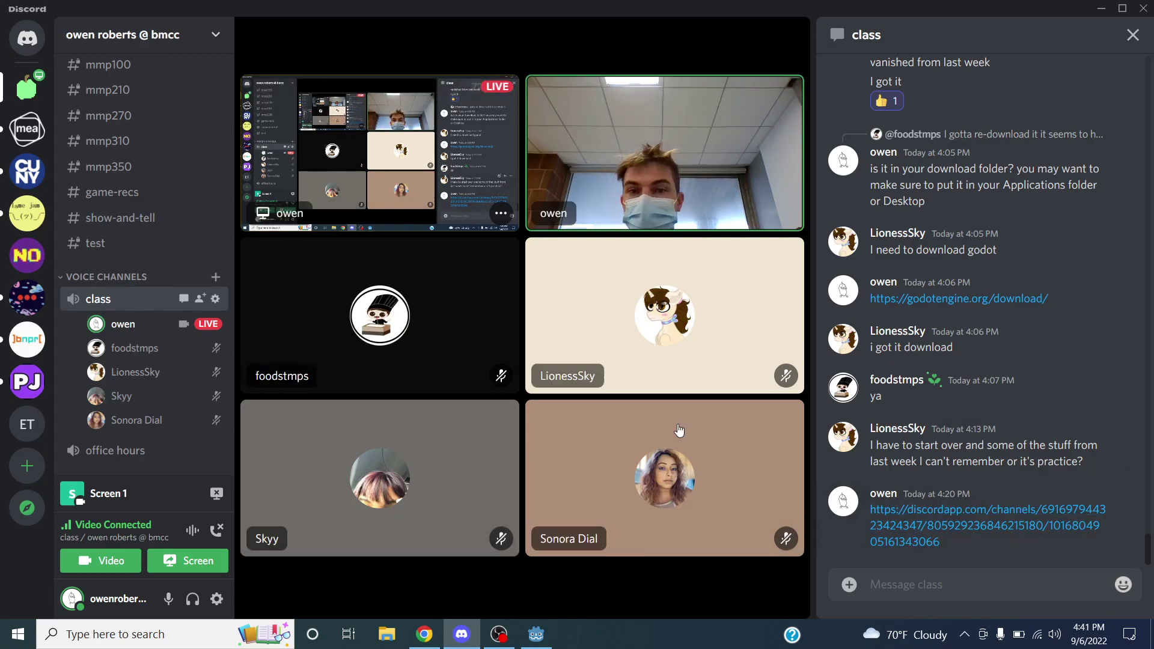
Read the Godot Intro lab page in Chrome down to '10. Add a camera', then return to Godot.
{"action": "left_click", "coordinate": [424, 635]}
{"action": "left_click_drag", "start_coordinate": [407, 248], "coordinate": [676, 248]}
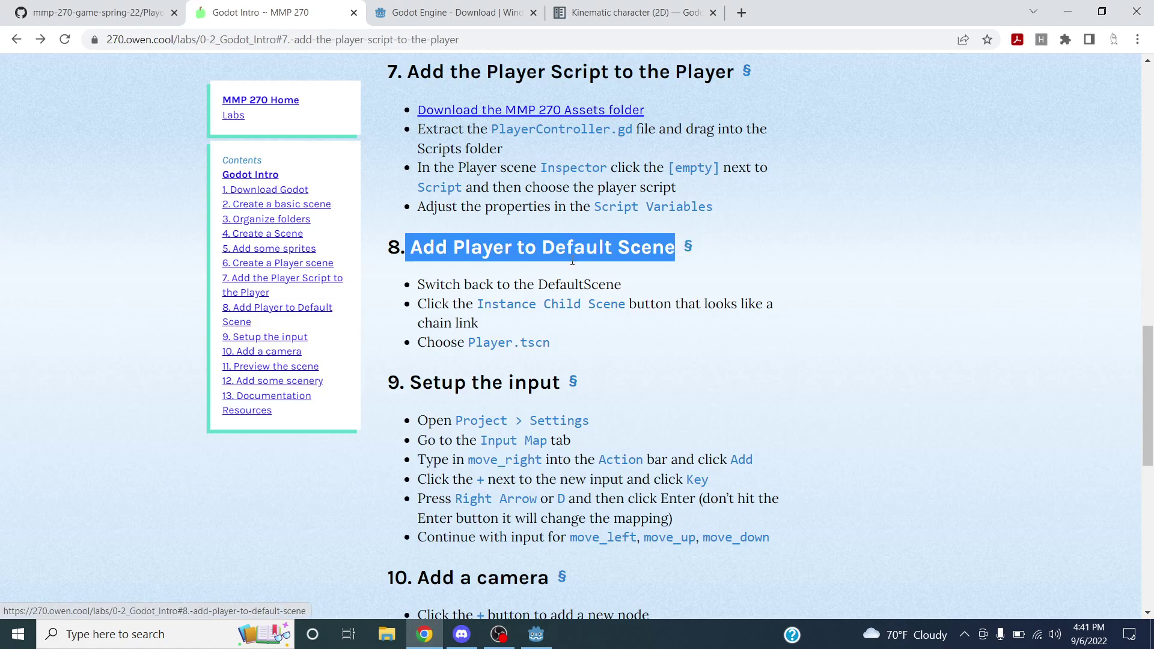
{"action": "scroll", "coordinate": [517, 268], "scroll_direction": "down", "scroll_amount": 3}
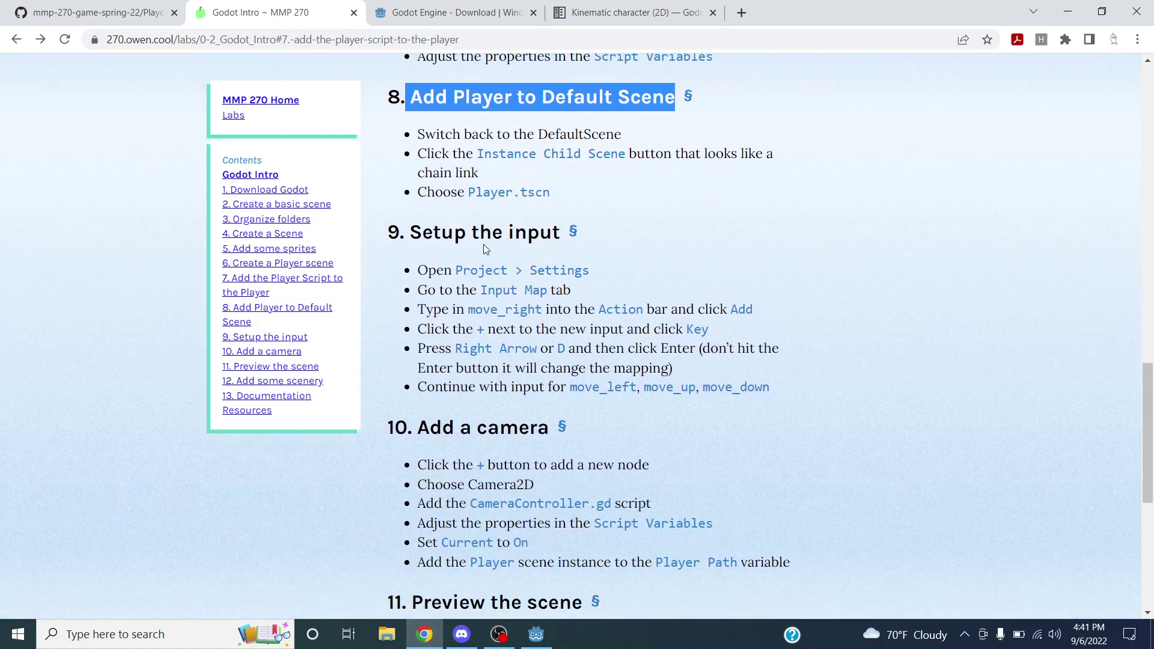
{"action": "scroll", "coordinate": [467, 237], "scroll_direction": "down", "scroll_amount": 1}
{"action": "left_click_drag", "start_coordinate": [448, 176], "coordinate": [845, 337]}
{"action": "left_click", "coordinate": [458, 233]}
{"action": "scroll", "coordinate": [442, 285], "scroll_direction": "down", "scroll_amount": 2}
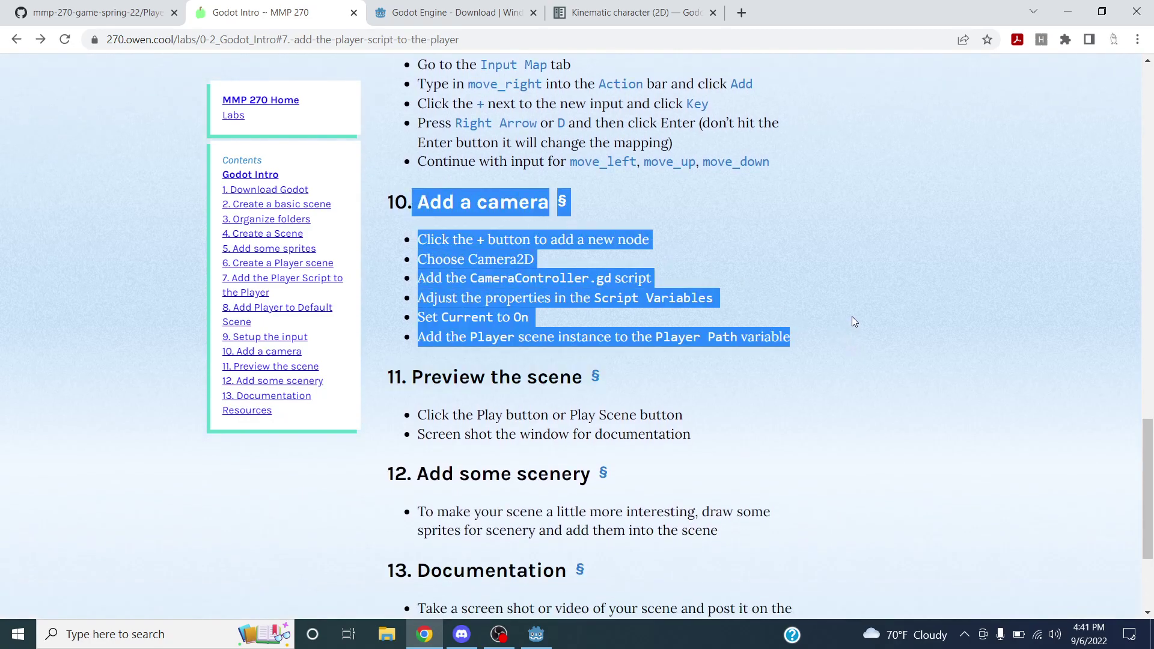
{"action": "left_click", "coordinate": [852, 317]}
{"action": "left_click", "coordinate": [535, 634]}
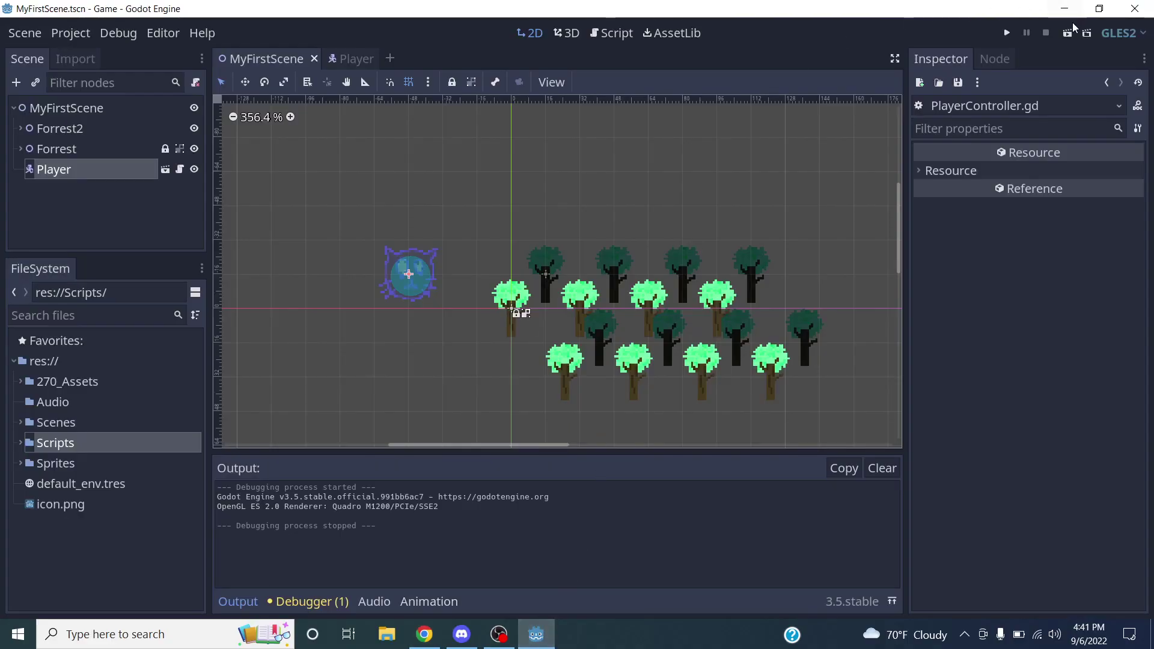
{"action": "left_click", "coordinate": [1068, 33]}
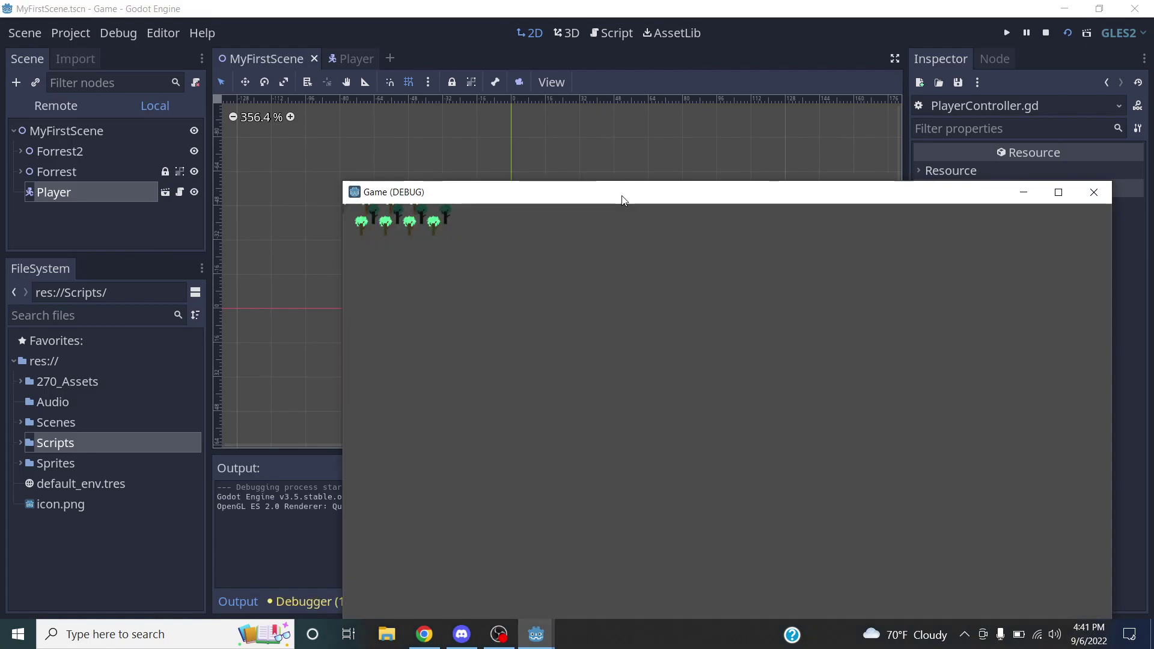
{"action": "left_click_drag", "start_coordinate": [644, 198], "coordinate": [569, 91]}
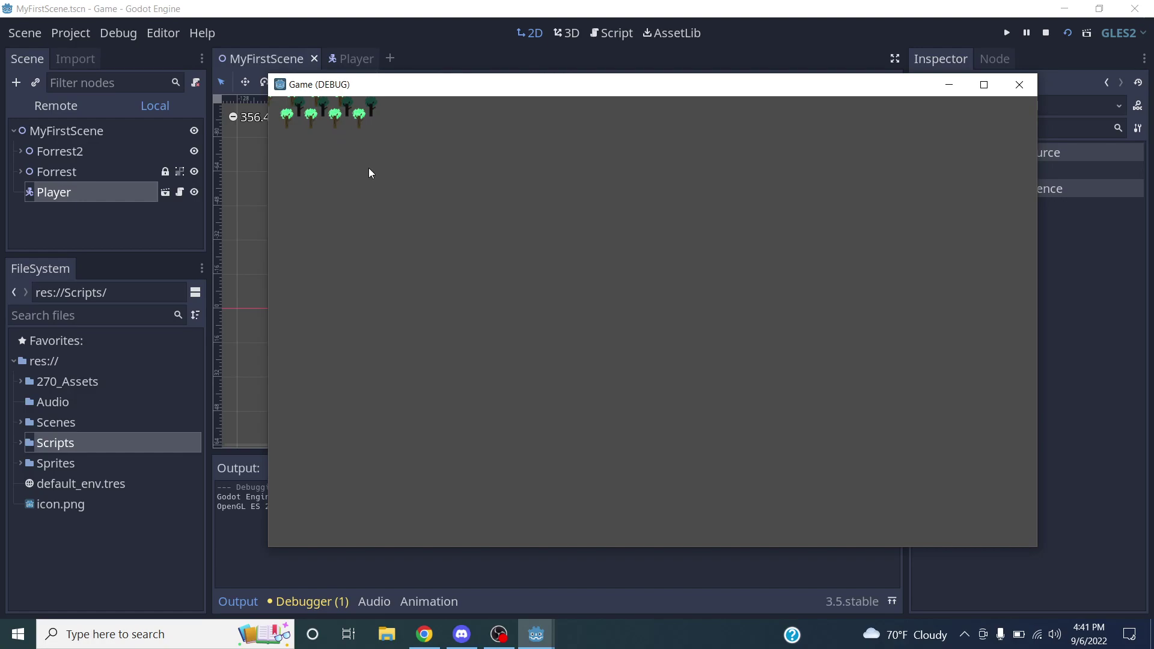
{"action": "key", "text": "Right"}
{"action": "key", "text": "Up"}
{"action": "key", "text": "Down"}
{"action": "left_click", "coordinate": [1019, 86]}
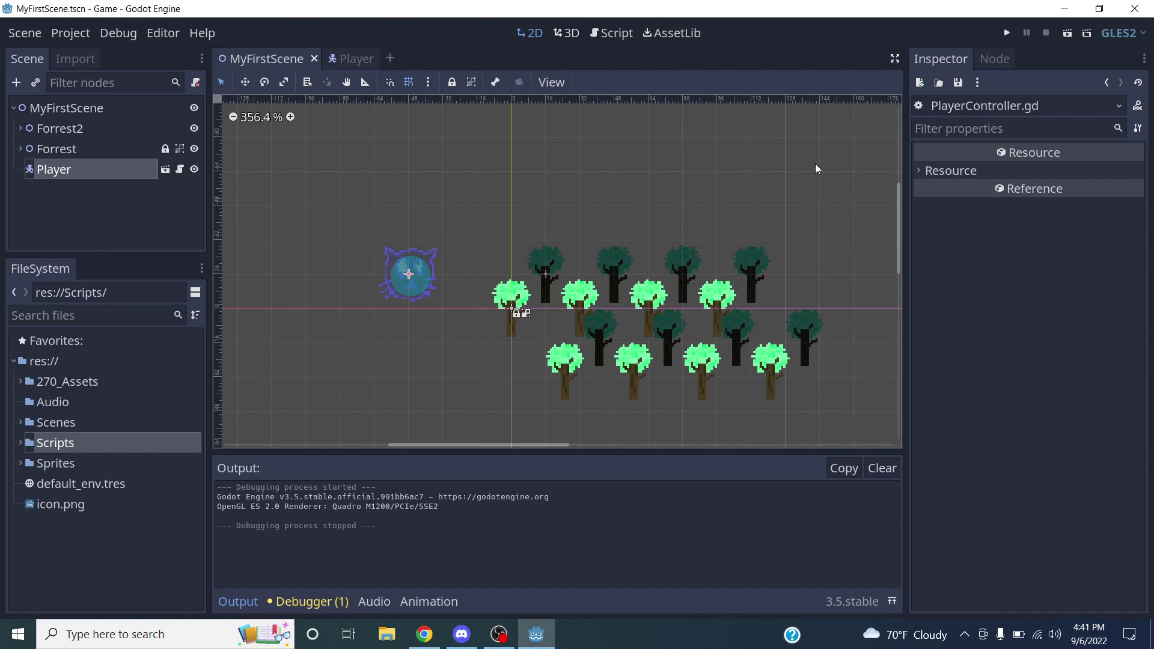
{"action": "scroll", "coordinate": [762, 200], "scroll_direction": "down", "scroll_amount": 1}
{"action": "scroll", "coordinate": [765, 203], "scroll_direction": "down", "scroll_amount": 5}
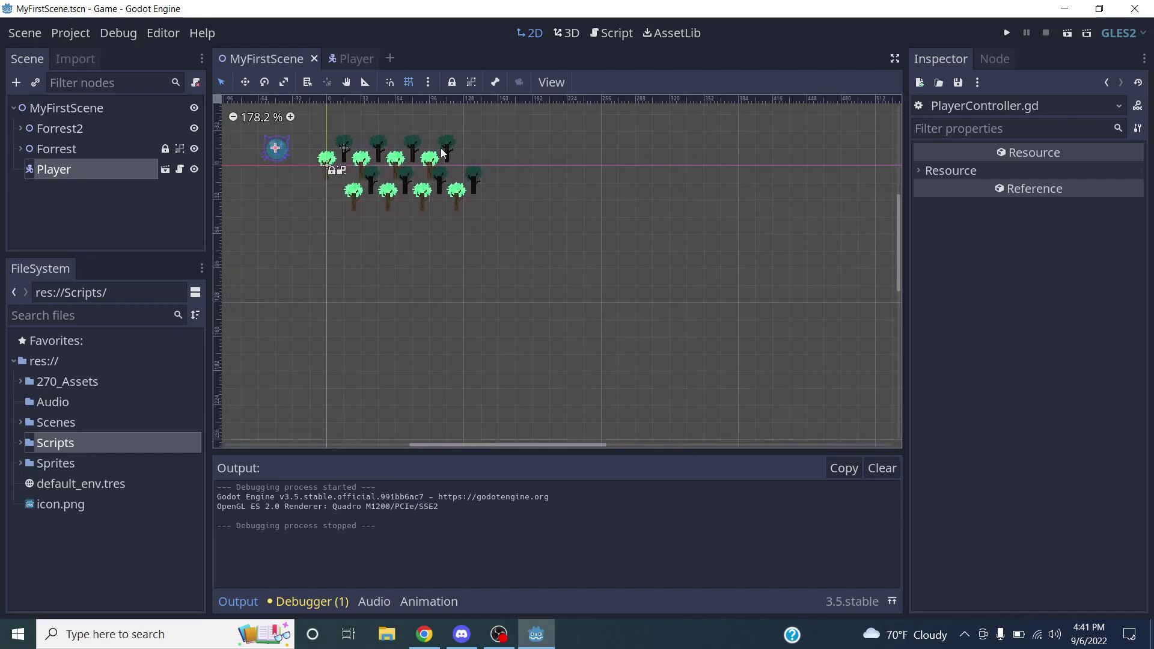
{"action": "scroll", "coordinate": [594, 219], "scroll_direction": "down", "scroll_amount": 2}
{"action": "middle_click_drag", "start_coordinate": [594, 219], "coordinate": [518, 175]}
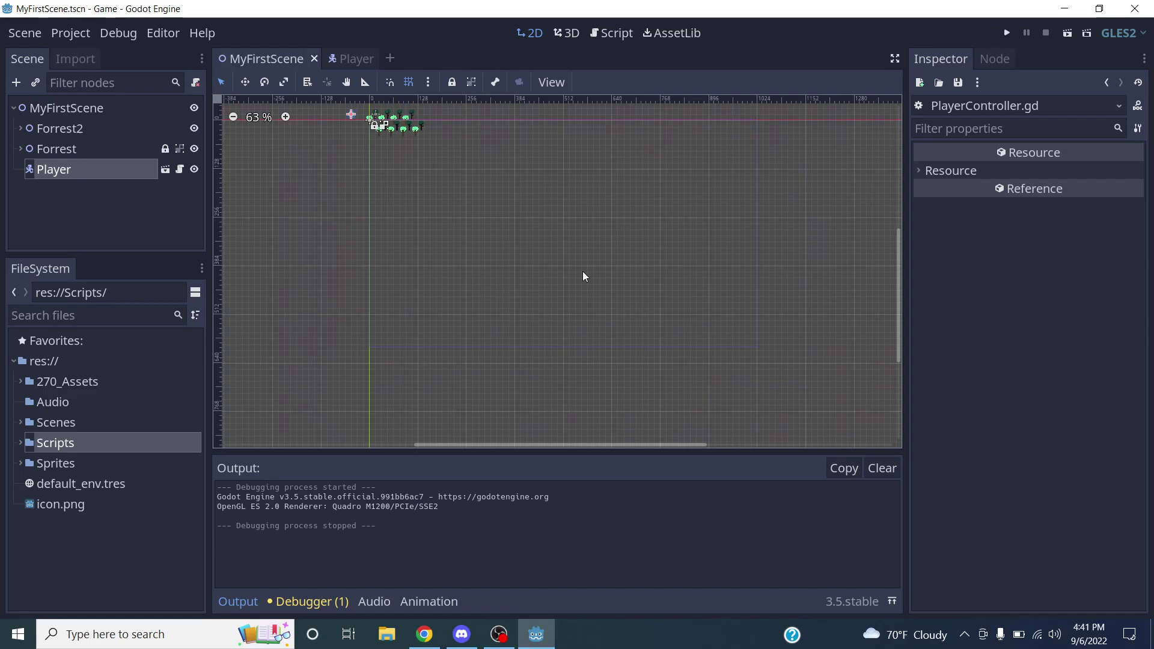
{"action": "scroll", "coordinate": [601, 330], "scroll_direction": "up", "scroll_amount": 4}
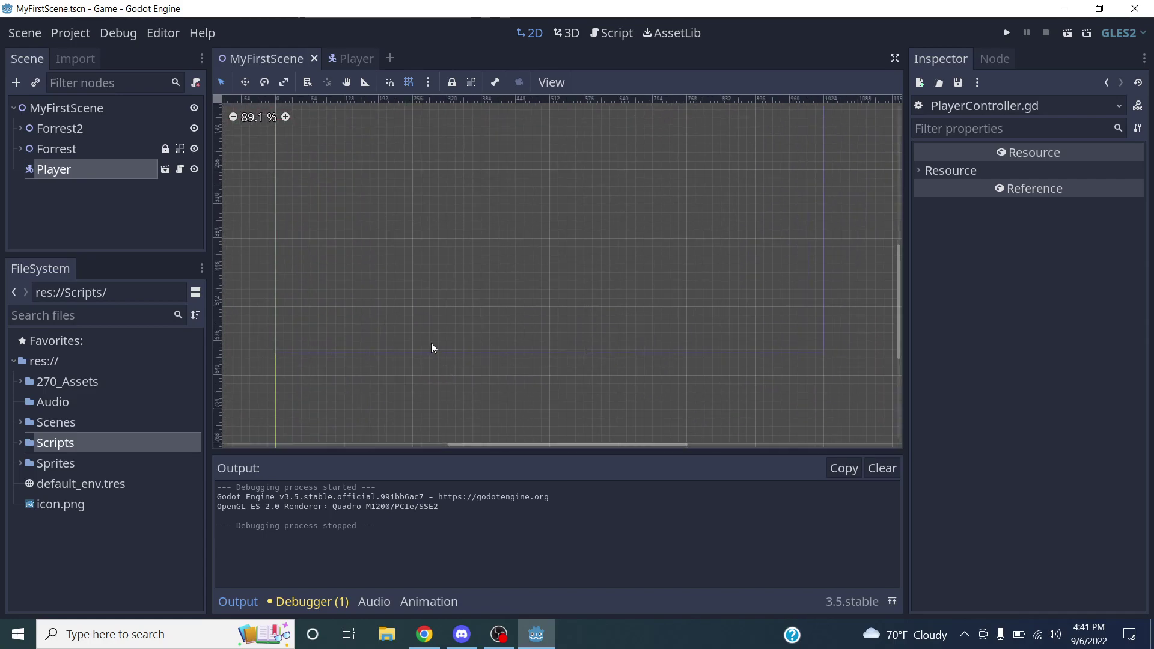
{"action": "scroll", "coordinate": [474, 283], "scroll_direction": "up", "scroll_amount": 3}
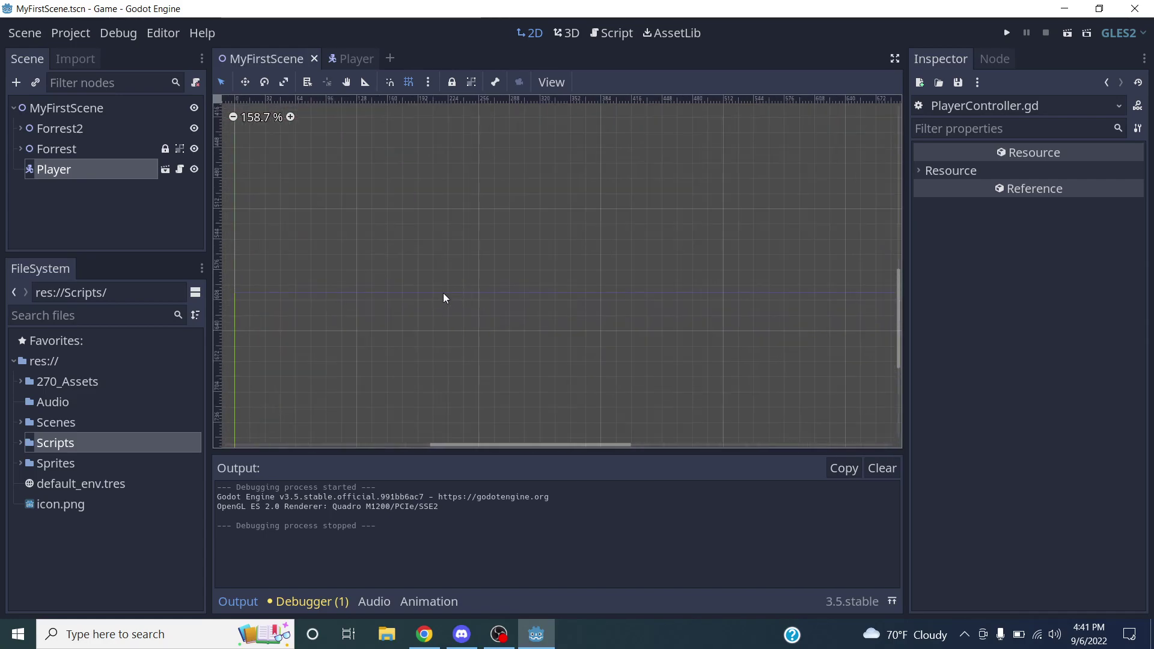
{"action": "scroll", "coordinate": [466, 294], "scroll_direction": "down", "scroll_amount": 3}
{"action": "scroll", "coordinate": [589, 229], "scroll_direction": "down", "scroll_amount": 3}
{"action": "middle_click_drag", "start_coordinate": [590, 229], "coordinate": [515, 348]}
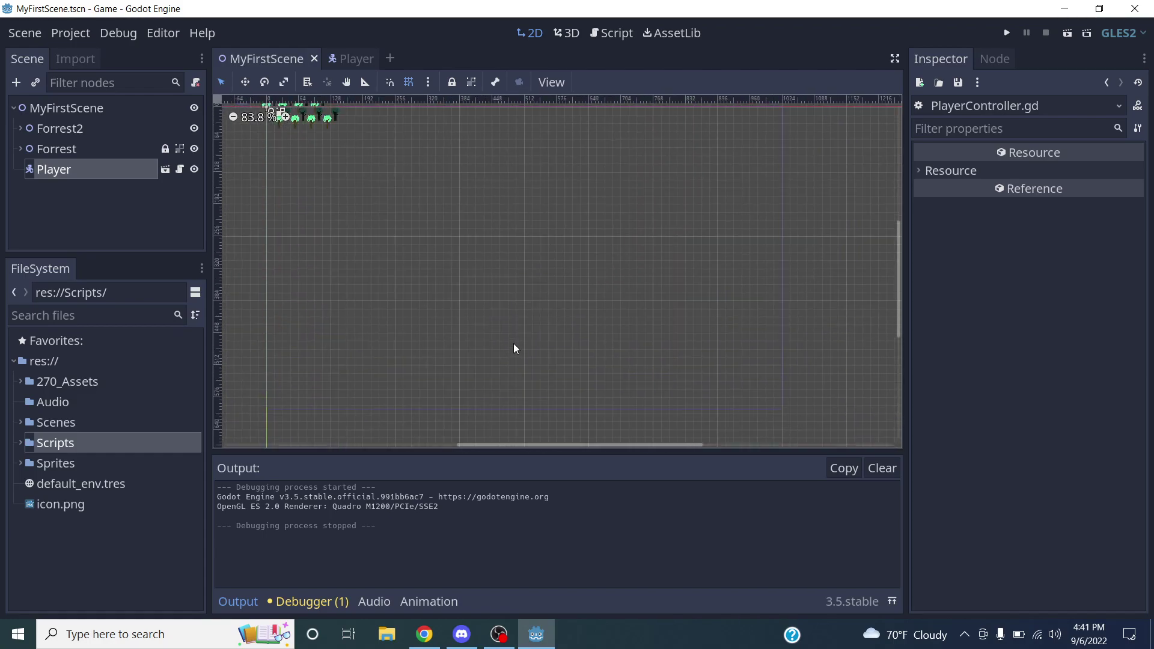
{"action": "scroll", "coordinate": [513, 347], "scroll_direction": "down", "scroll_amount": 1}
{"action": "scroll", "coordinate": [511, 340], "scroll_direction": "up", "scroll_amount": 1}
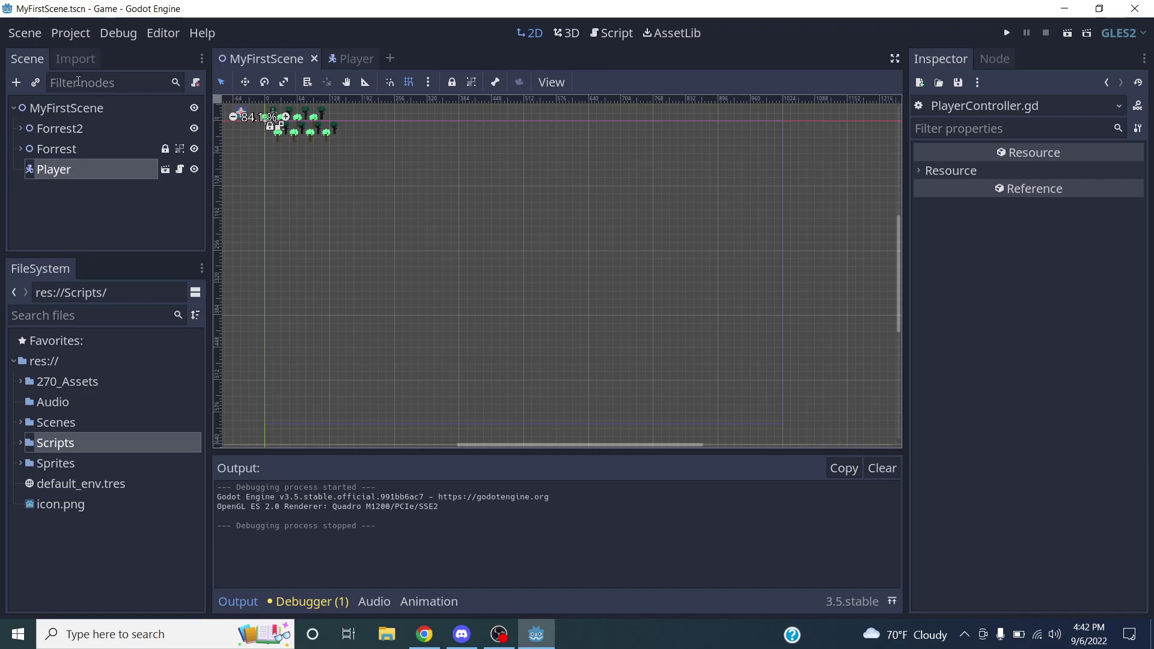
Filter the General Project Settings by 'window' to show the Display Window settings.
{"action": "left_click", "coordinate": [71, 33]}
{"action": "left_click", "coordinate": [80, 55]}
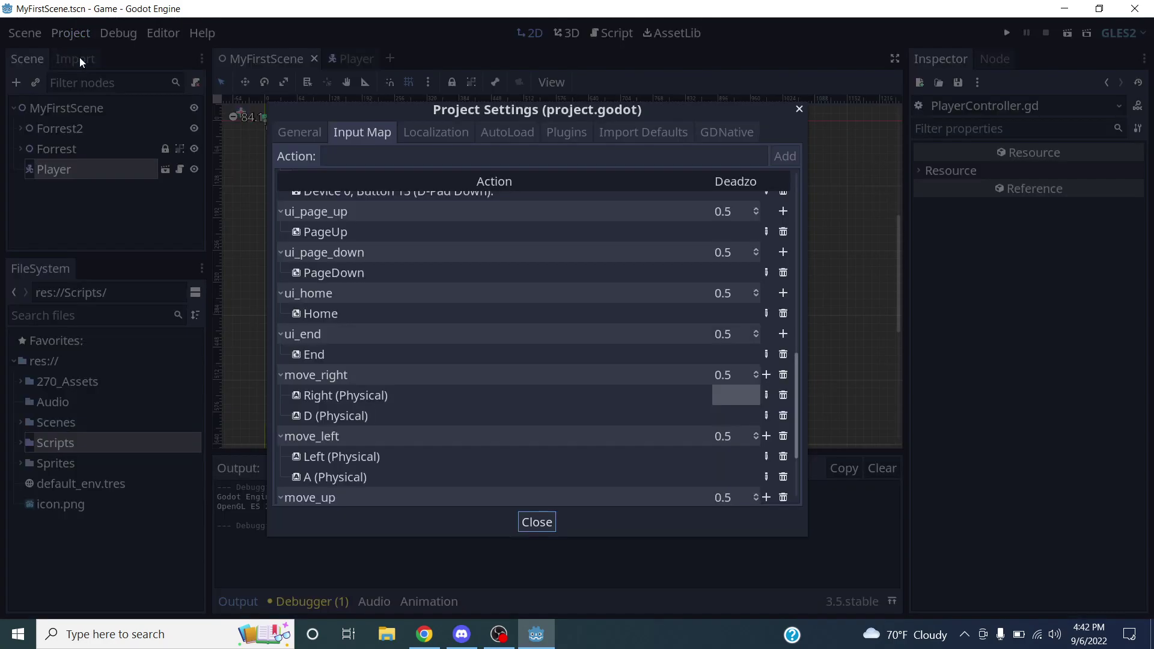
{"action": "left_click", "coordinate": [307, 133]}
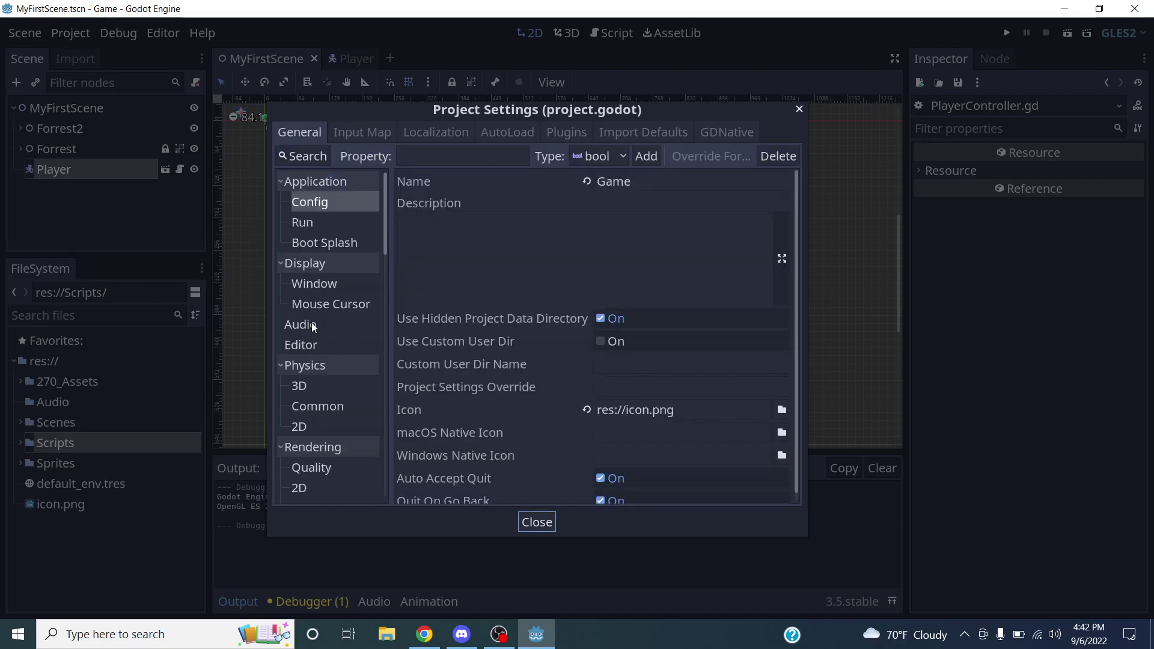
{"action": "left_click", "coordinate": [305, 151]}
{"action": "type", "text": "window"}
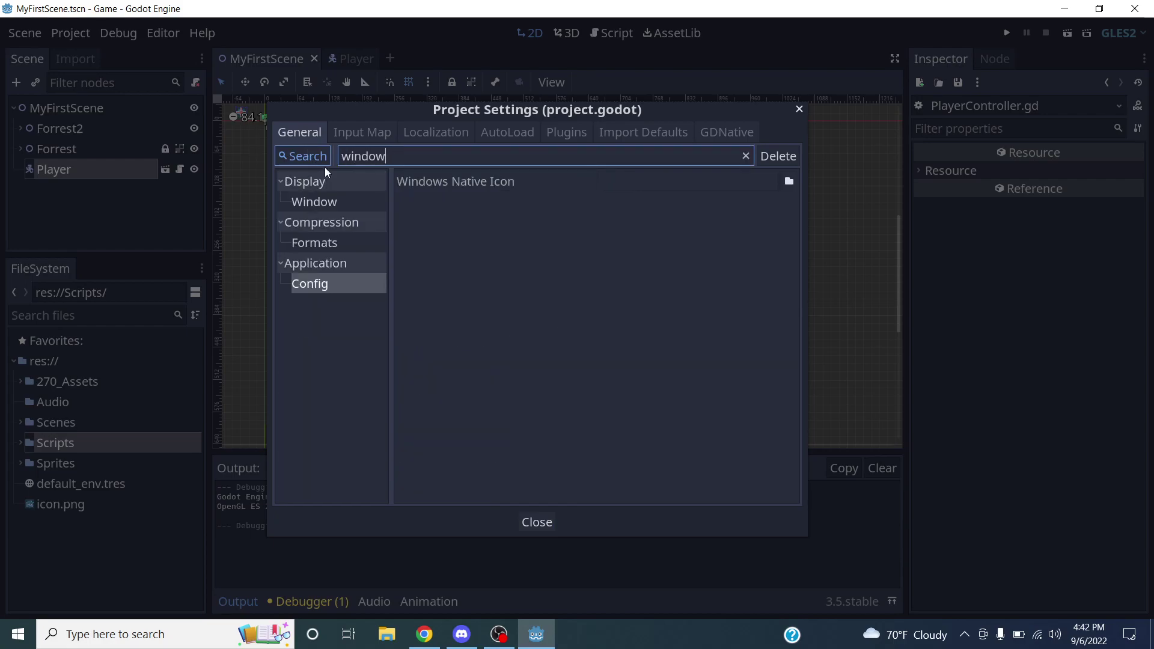
{"action": "left_click", "coordinate": [311, 203]}
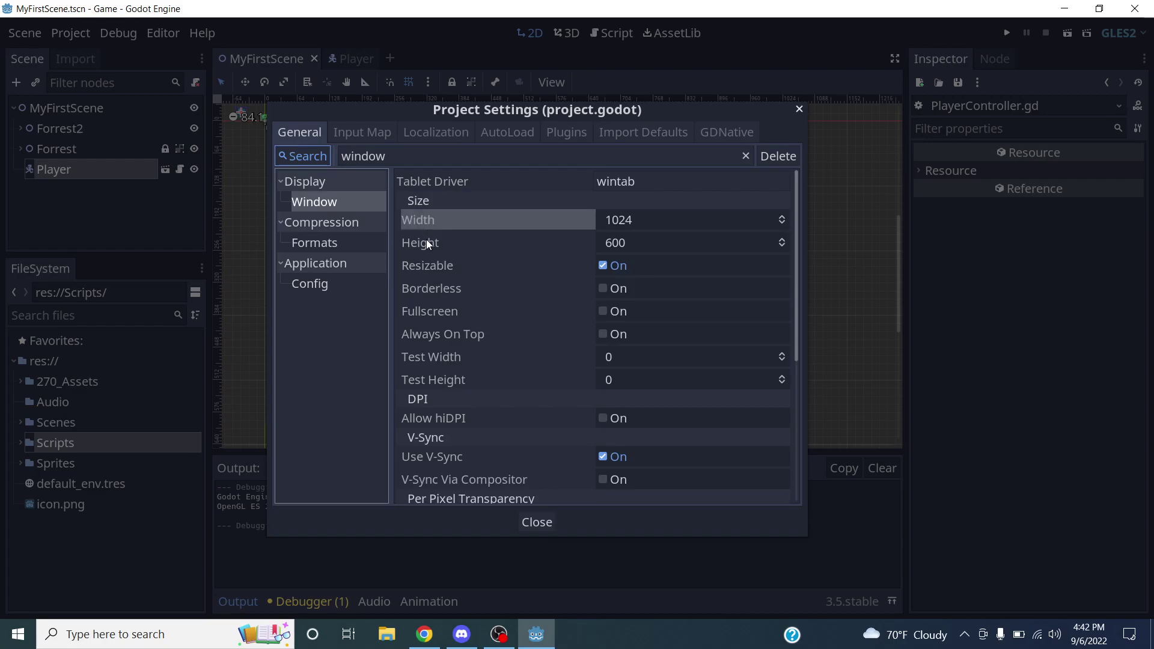
Set the window Height to 512, turn off Resizable, close settings and save the scene.
{"action": "mouse_move", "coordinate": [431, 246]}
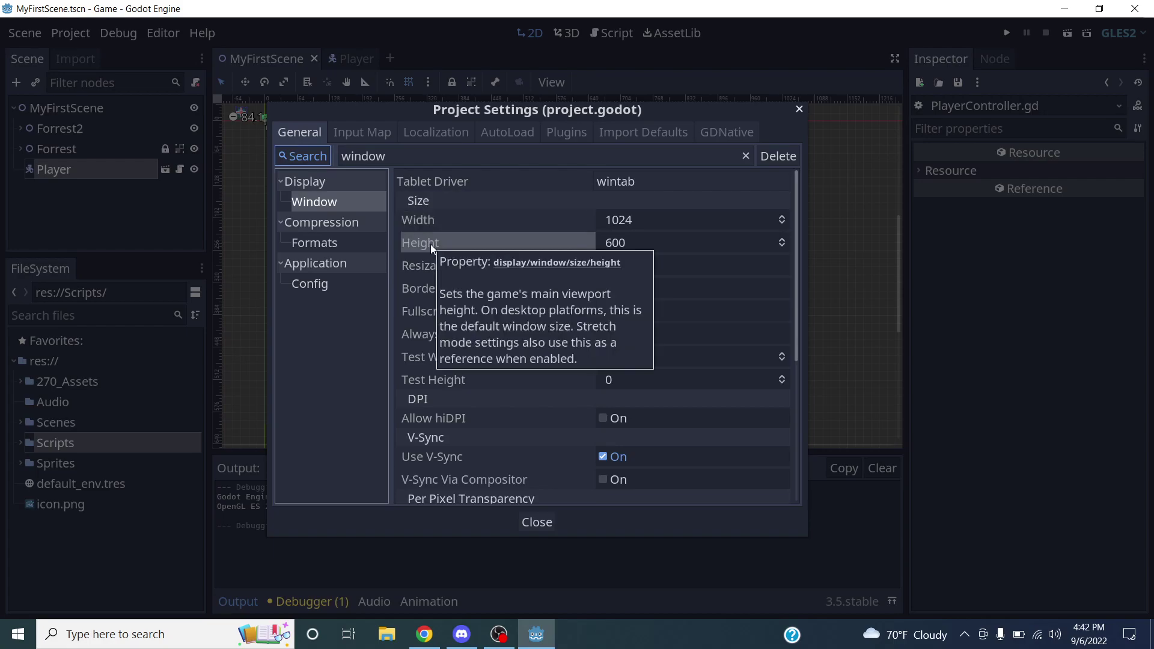
{"action": "left_click", "coordinate": [675, 243]}
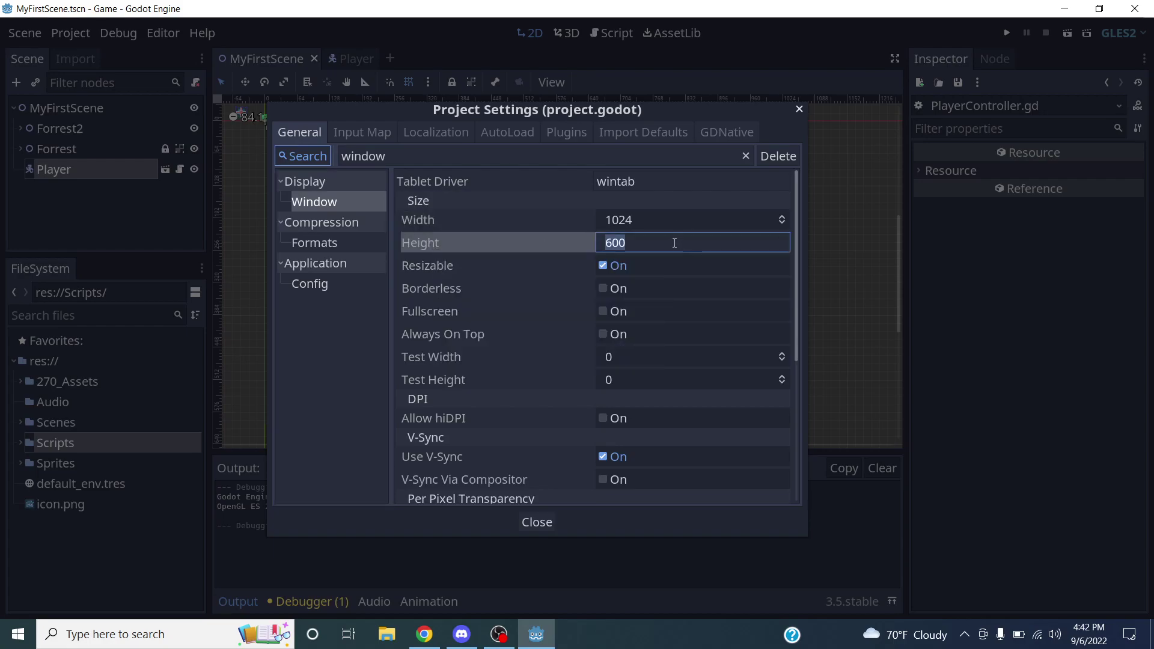
{"action": "type", "text": "152"}
{"action": "key", "text": "BackSpace"}
{"action": "key", "text": "BackSpace"}
{"action": "key", "text": "BackSpace"}
{"action": "type", "text": "512"}
{"action": "key", "text": "Return"}
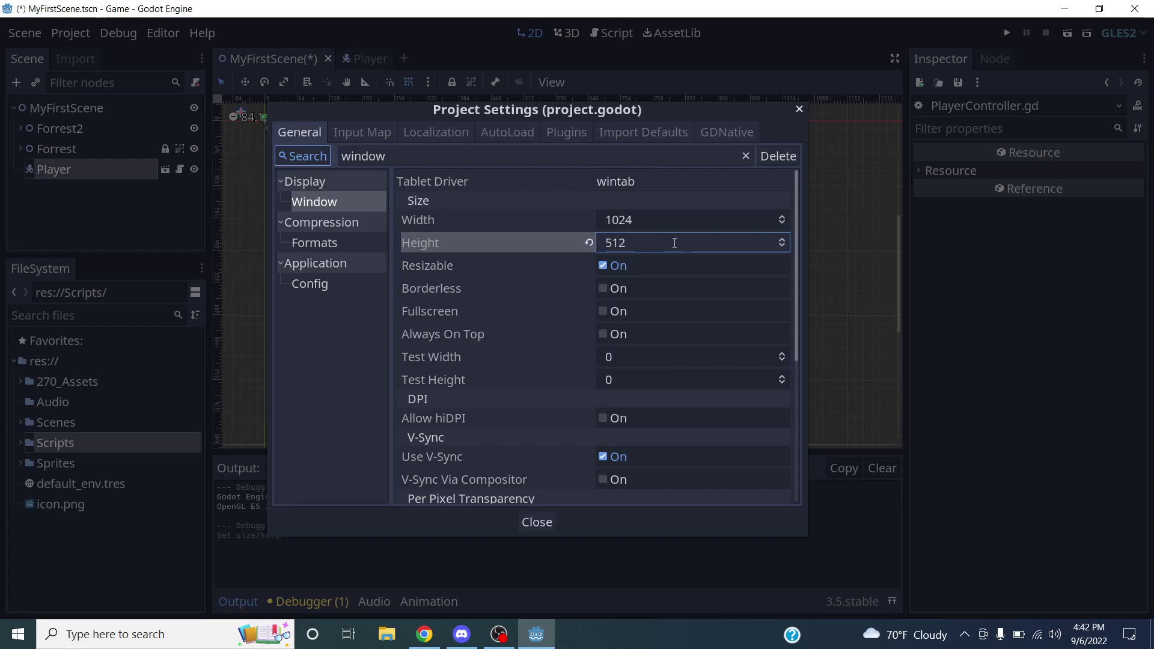
{"action": "left_click", "coordinate": [481, 275]}
{"action": "left_click", "coordinate": [604, 267]}
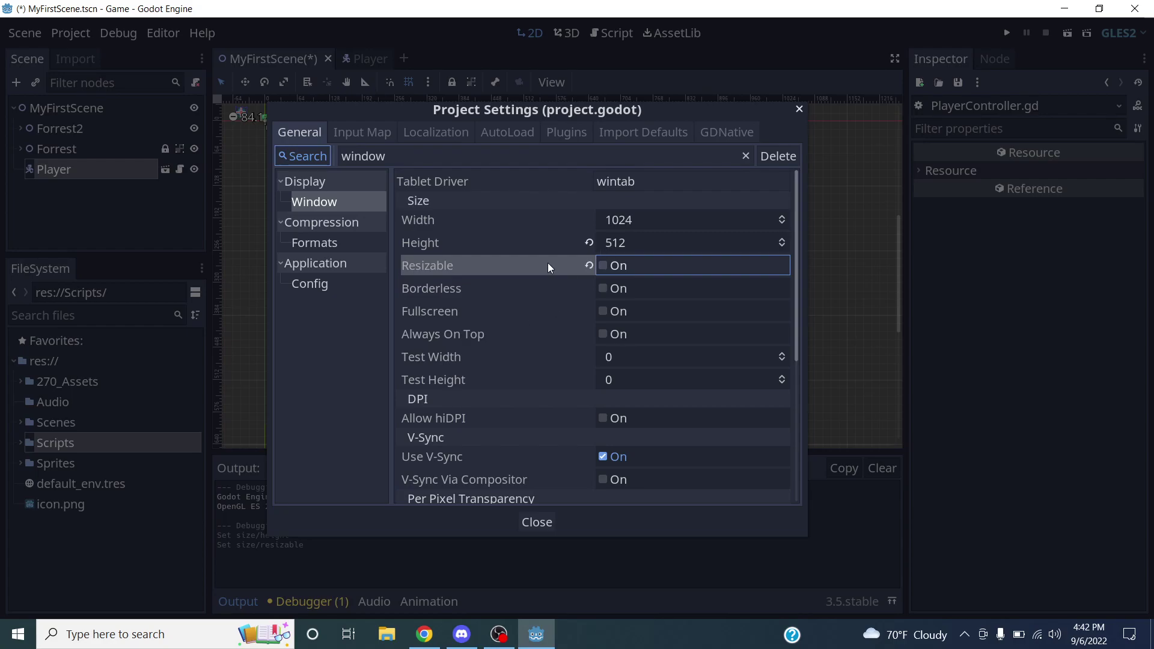
{"action": "left_click", "coordinate": [537, 522]}
{"action": "key", "text": "ctrl+s"}
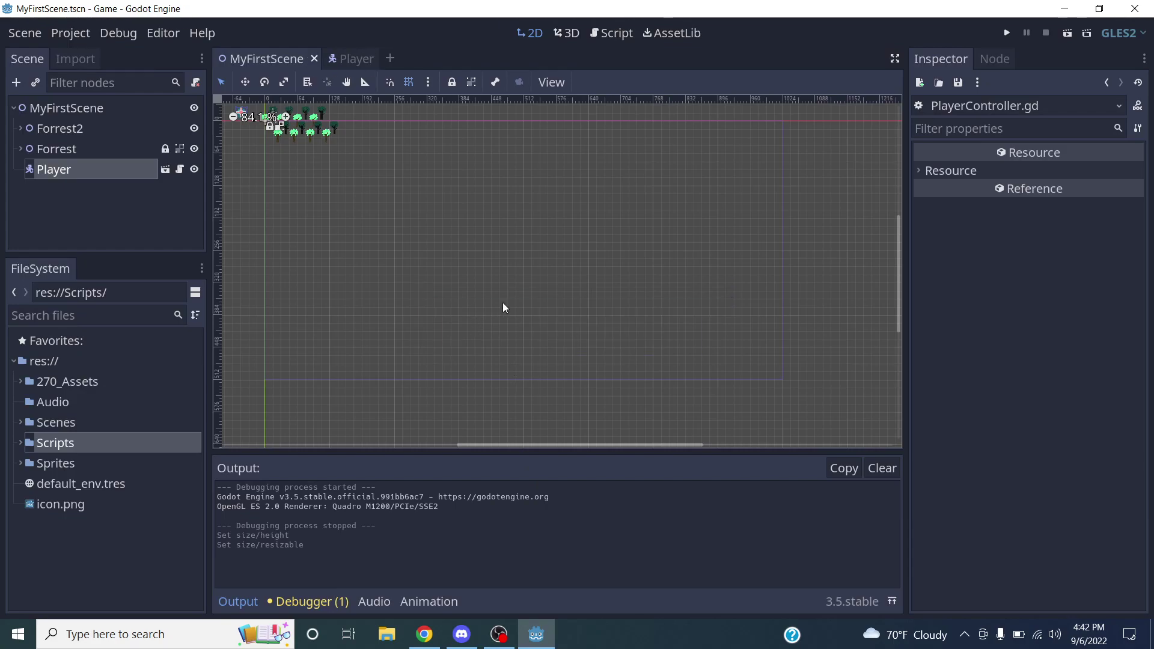
{"action": "left_click", "coordinate": [1067, 34]}
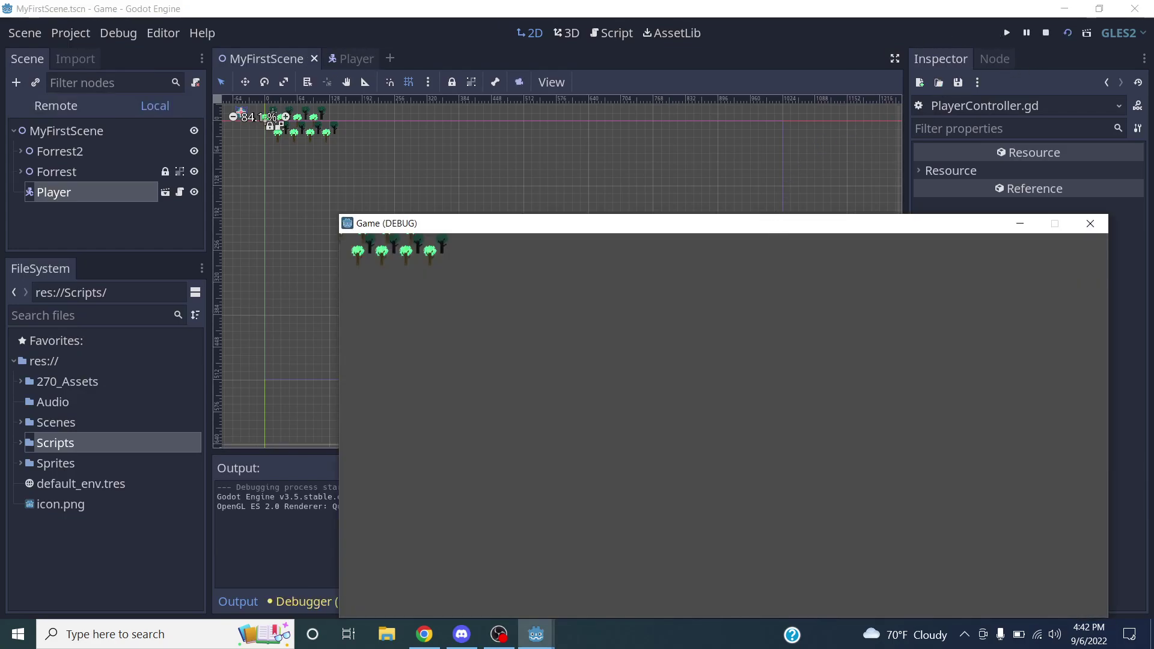
{"action": "left_click_drag", "start_coordinate": [775, 213], "coordinate": [750, 98]}
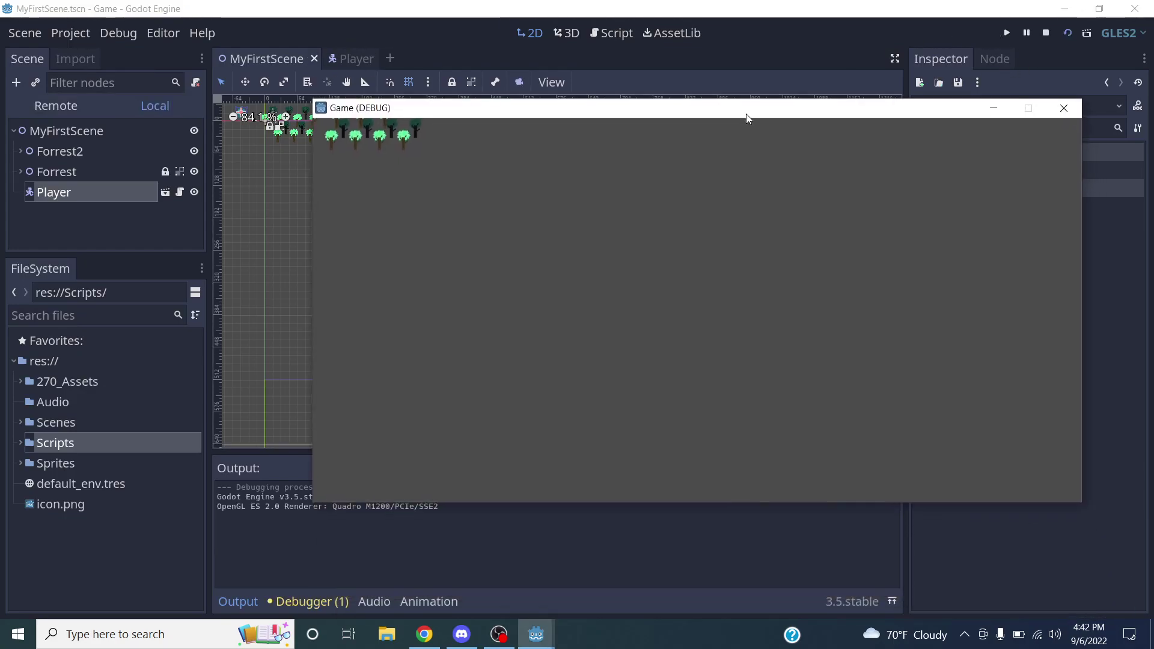
{"action": "key", "text": "Right"}
{"action": "key", "text": "Down"}
{"action": "key", "text": "Up"}
{"action": "key", "text": "Left"}
{"action": "key", "text": "Down"}
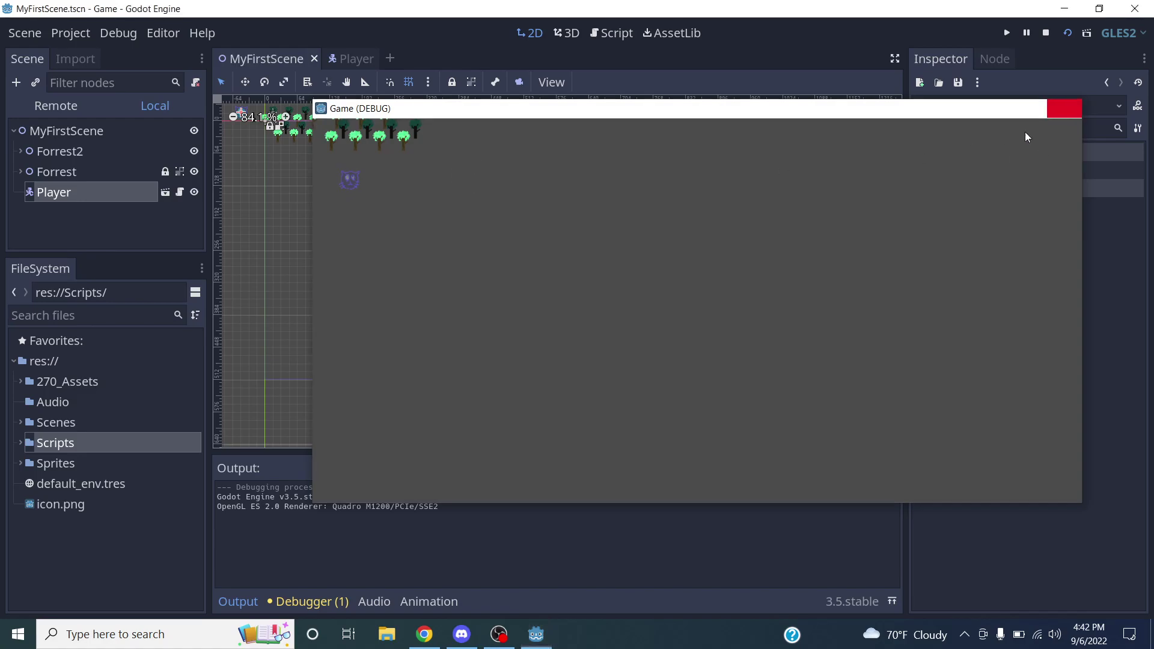
{"action": "left_click", "coordinate": [1064, 108]}
{"action": "middle_click_drag", "start_coordinate": [370, 229], "coordinate": [548, 351]}
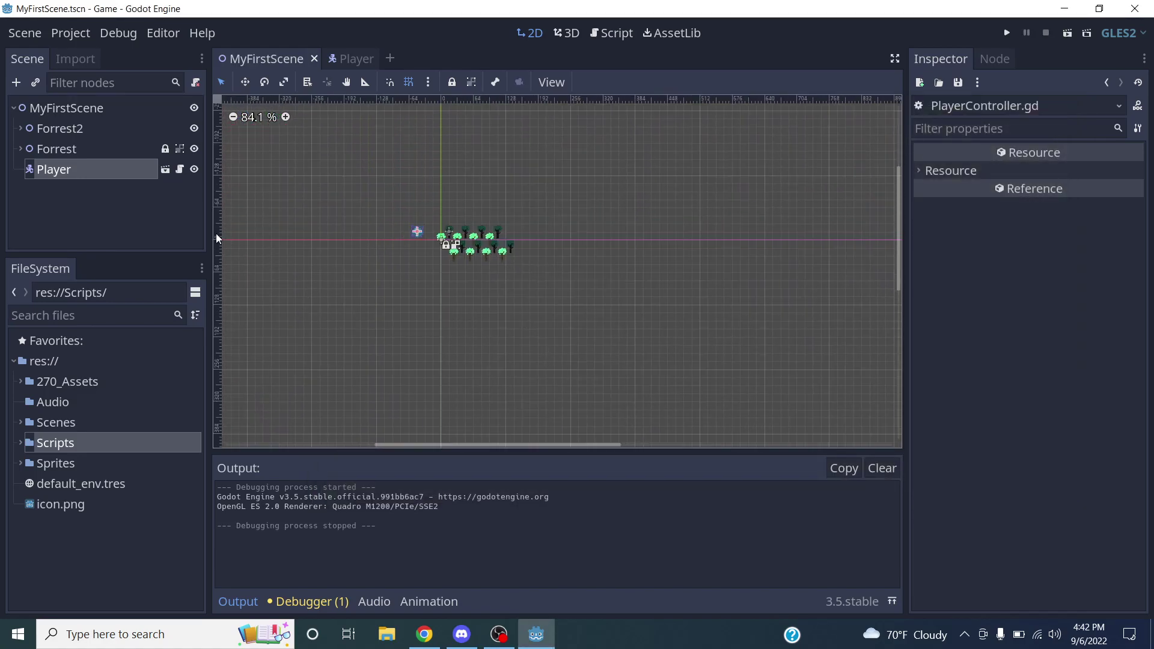
{"action": "left_click", "coordinate": [153, 213]}
{"action": "left_click", "coordinate": [54, 169]}
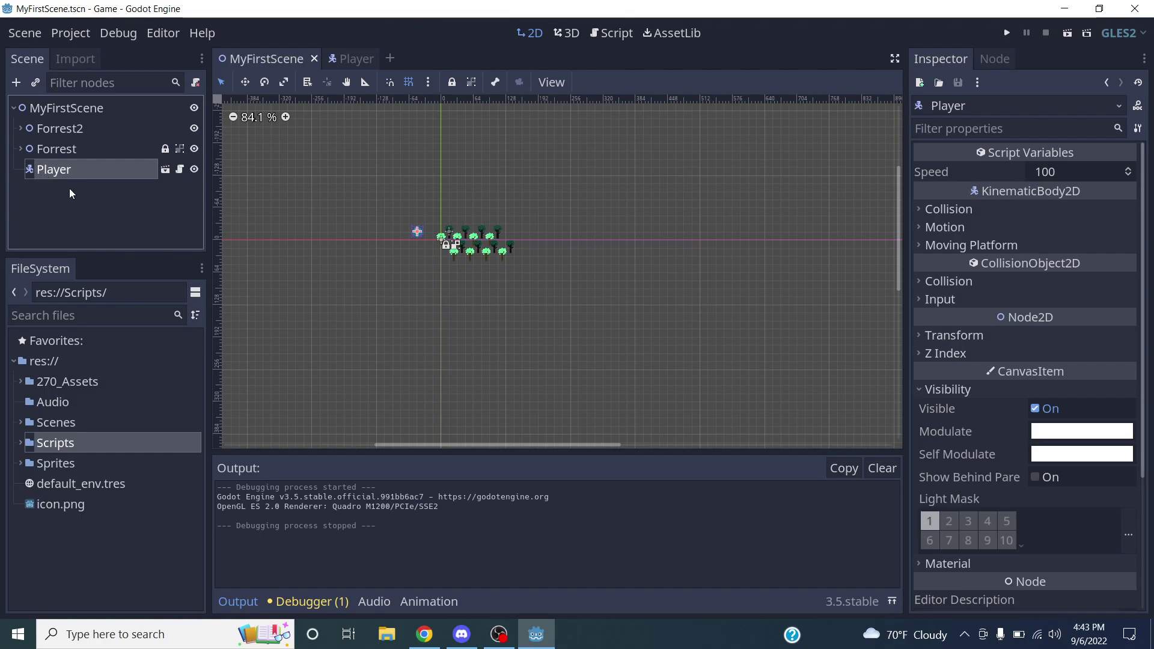
{"action": "left_click", "coordinate": [100, 204]}
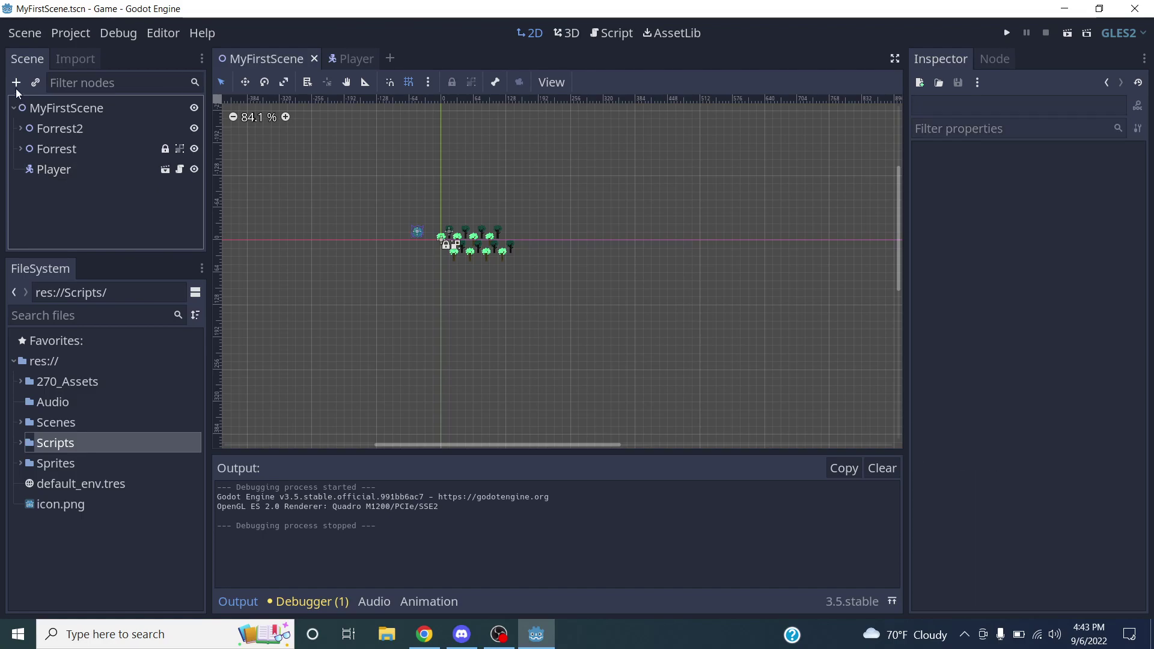
{"action": "left_click", "coordinate": [69, 169]}
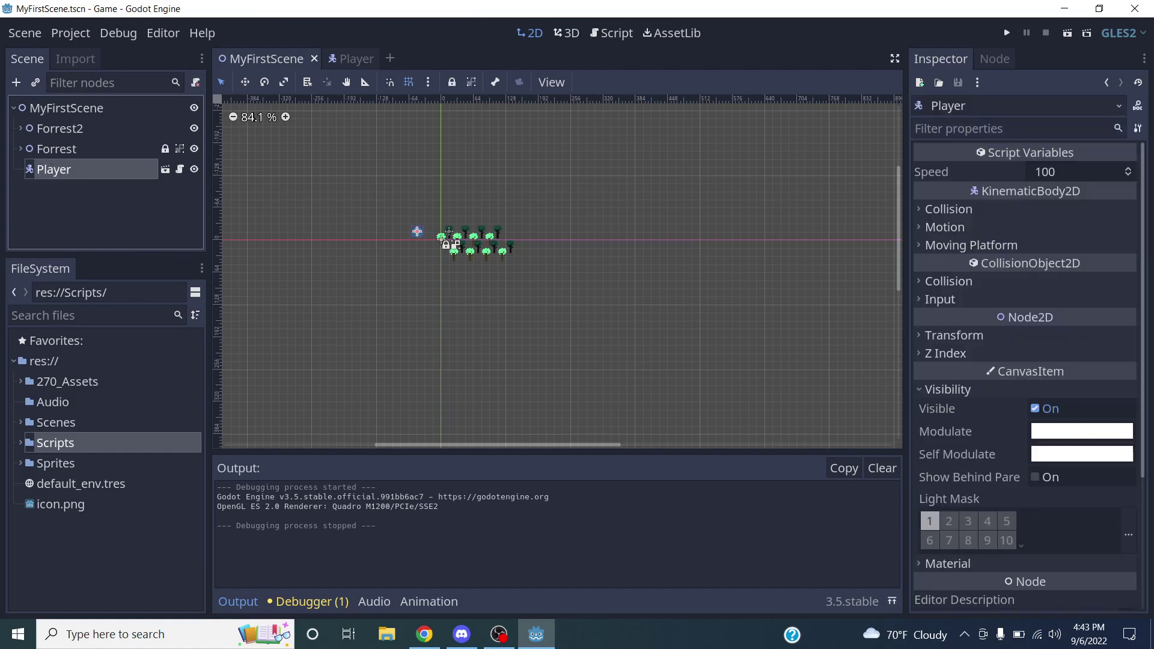
Add a Camera2D node as a child of the Player.
{"action": "left_click", "coordinate": [16, 82]}
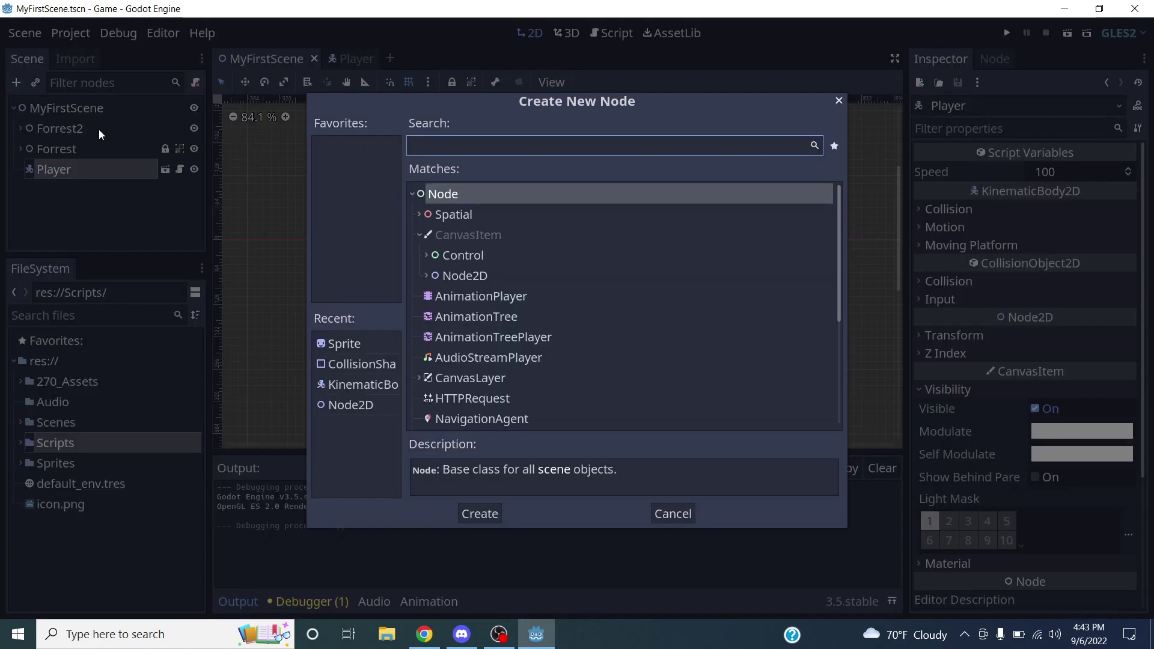
{"action": "type", "text": "camera"}
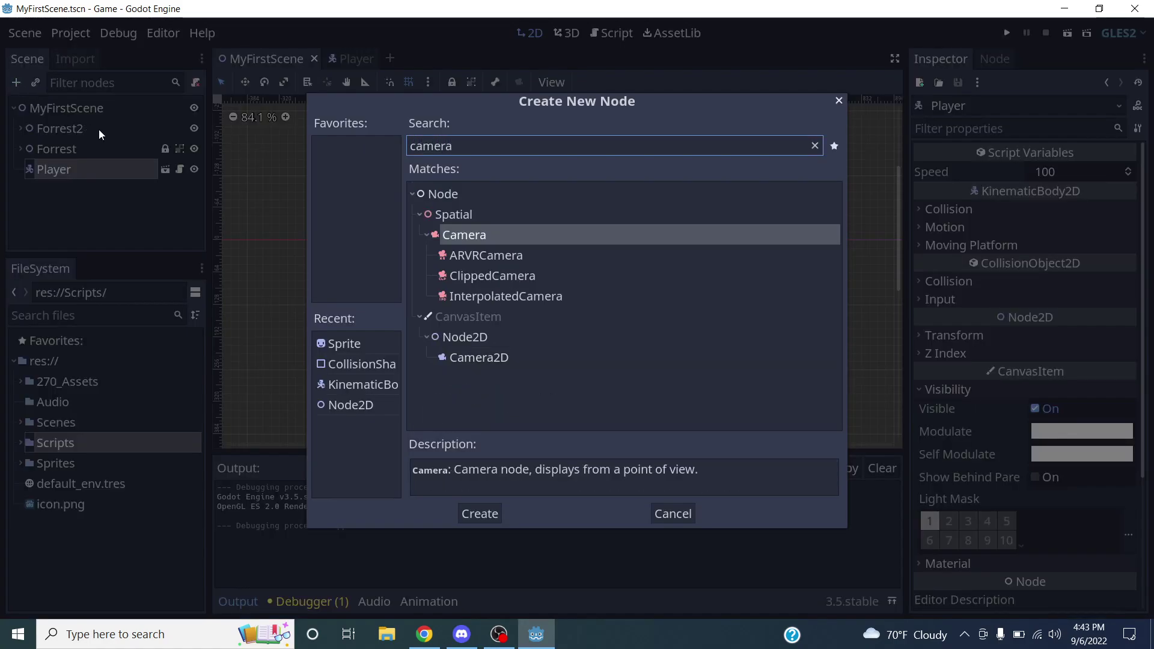
{"action": "left_click", "coordinate": [485, 358]}
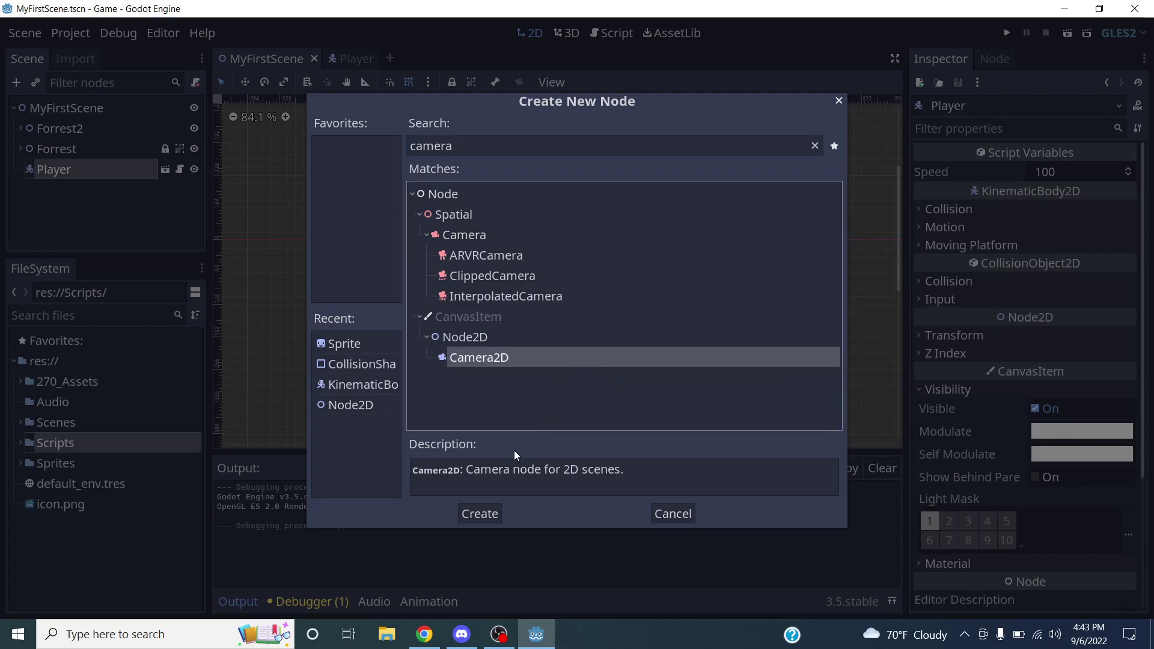
{"action": "left_click", "coordinate": [488, 516]}
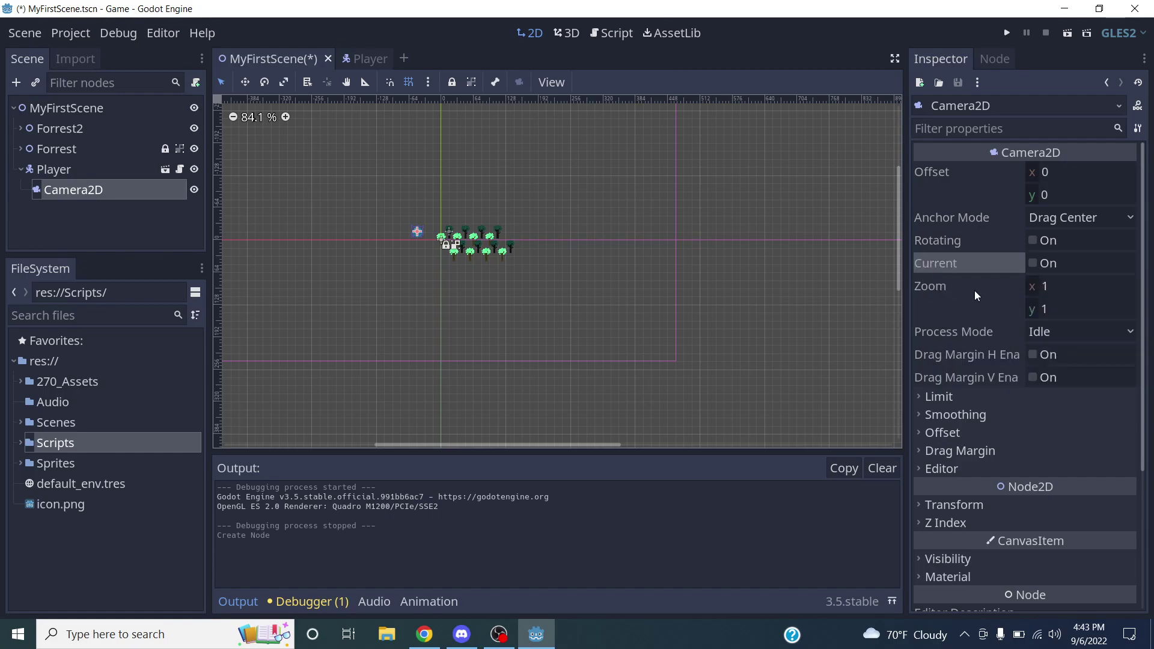
Switch on Current for the new Camera2D, then save and run the scene.
{"action": "mouse_move", "coordinate": [975, 290]}
{"action": "left_click", "coordinate": [1034, 263]}
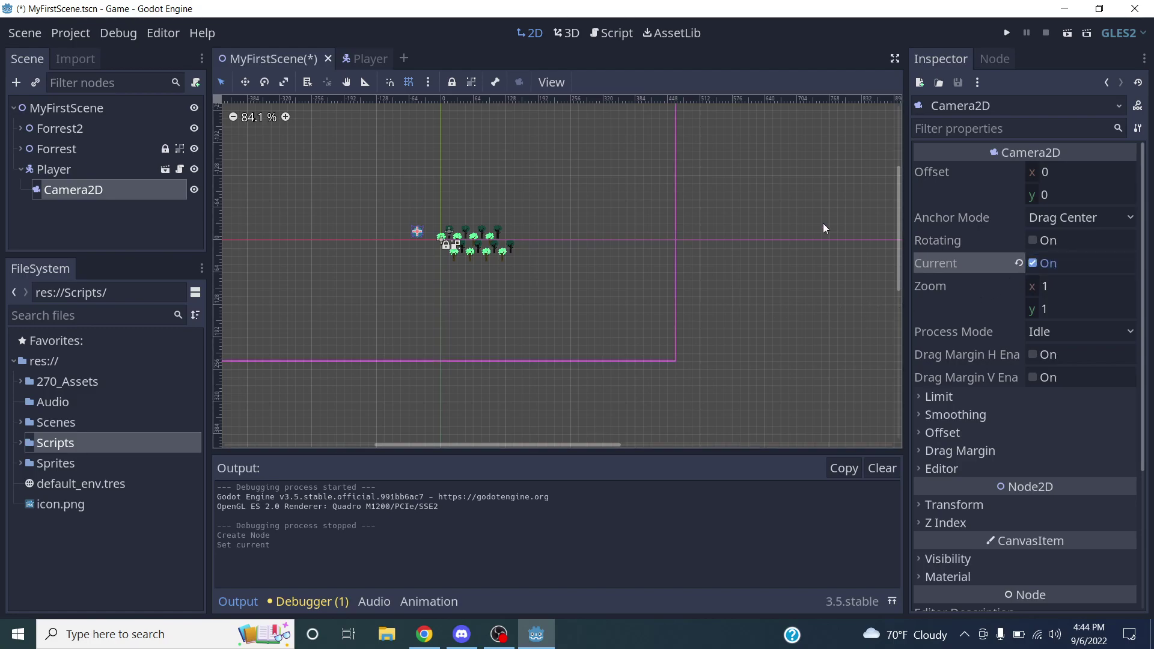
{"action": "left_click", "coordinate": [1066, 34]}
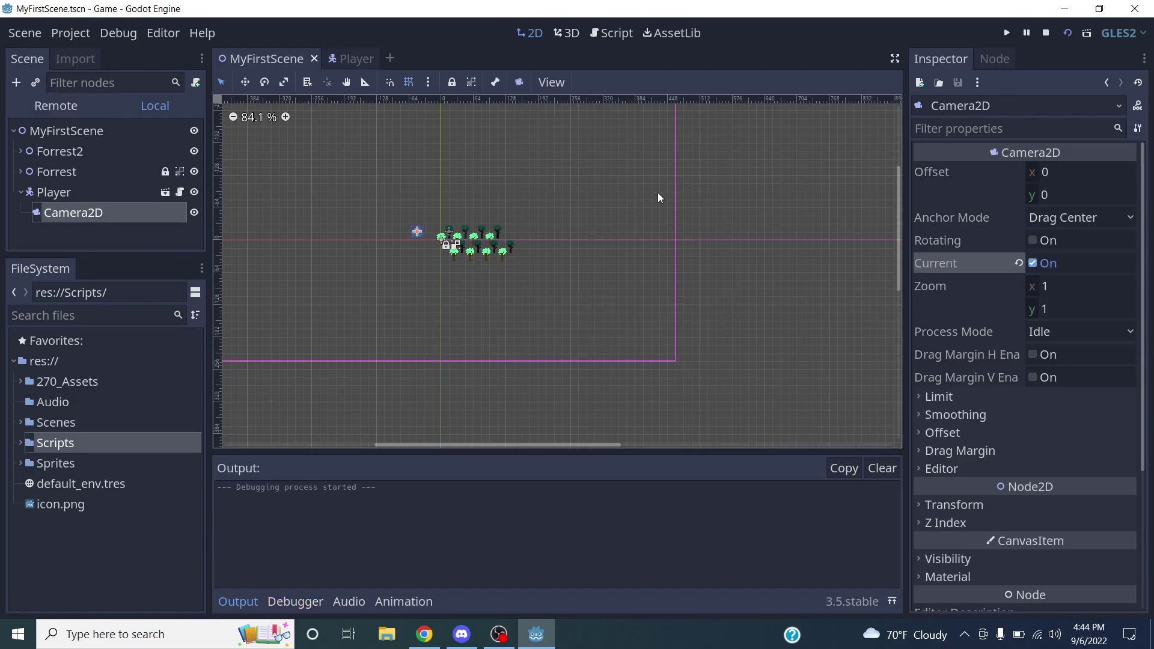
Walk the player around the forest with the arrow keys to check the camera follows, then stop the game.
{"action": "key", "text": "Right"}
{"action": "key", "text": "Left"}
{"action": "key", "text": "Up"}
{"action": "key", "text": "Down"}
{"action": "key", "text": "Right"}
{"action": "key", "text": "Up"}
{"action": "key", "text": "Left"}
{"action": "key", "text": "Right"}
{"action": "key", "text": "Down"}
{"action": "key", "text": "Left"}
{"action": "key", "text": "Up"}
{"action": "key", "text": "Right"}
{"action": "key", "text": "Down"}
{"action": "key", "text": "Left"}
{"action": "key", "text": "Up"}
{"action": "key", "text": "Down"}
{"action": "key", "text": "Right"}
{"action": "key", "text": "Right"}
{"action": "key", "text": "Left"}
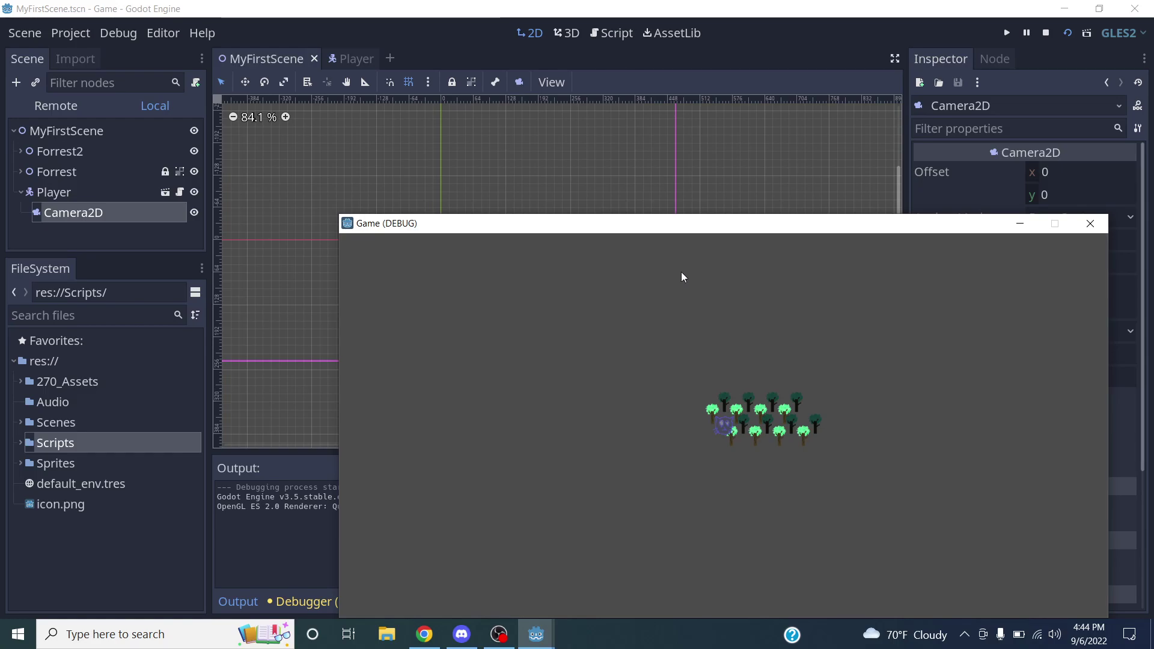
{"action": "left_click_drag", "start_coordinate": [713, 229], "coordinate": [655, 144]}
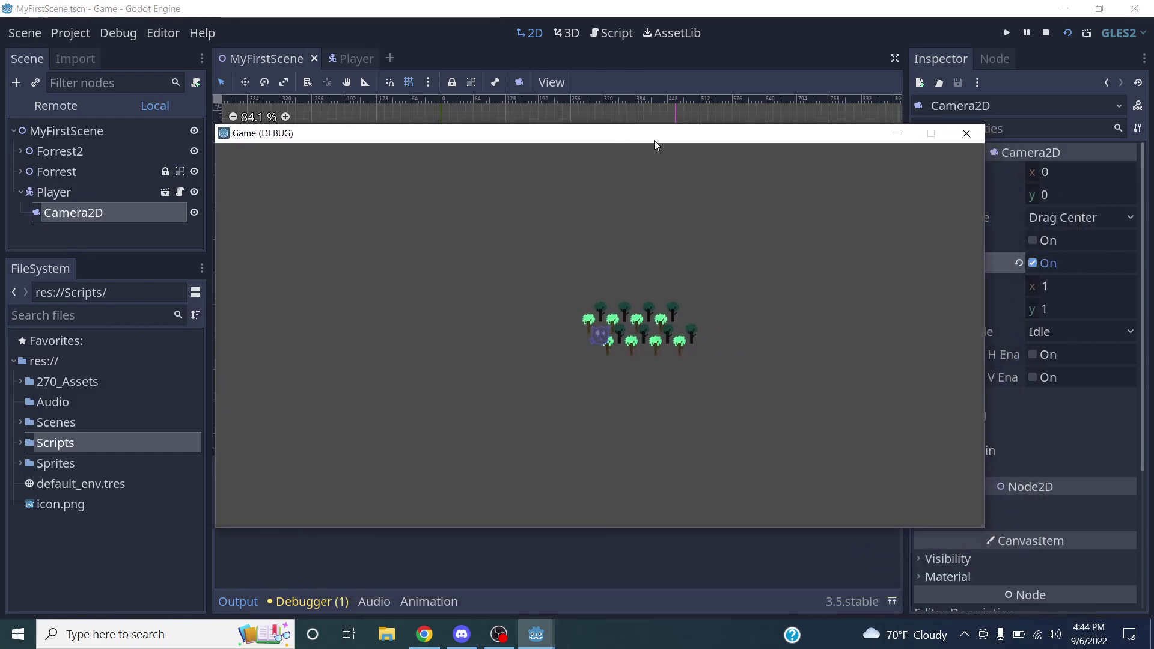
{"action": "left_click", "coordinate": [966, 133]}
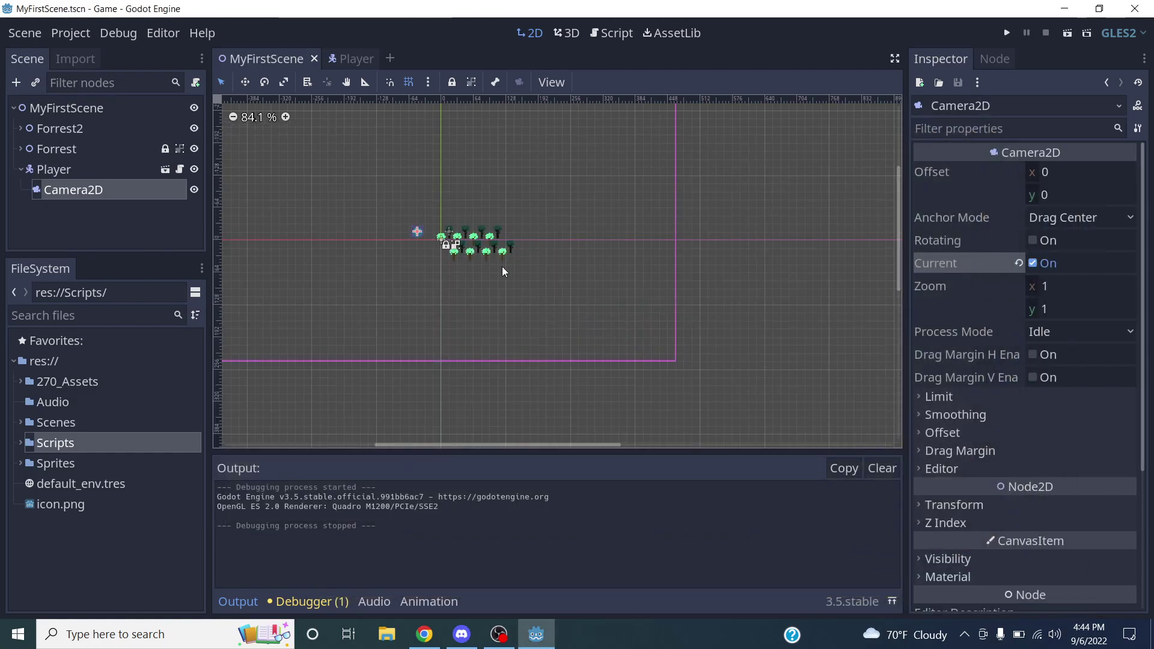
Try a Camera2D Zoom of 2 on both x and y.
{"action": "left_click", "coordinate": [1070, 288]}
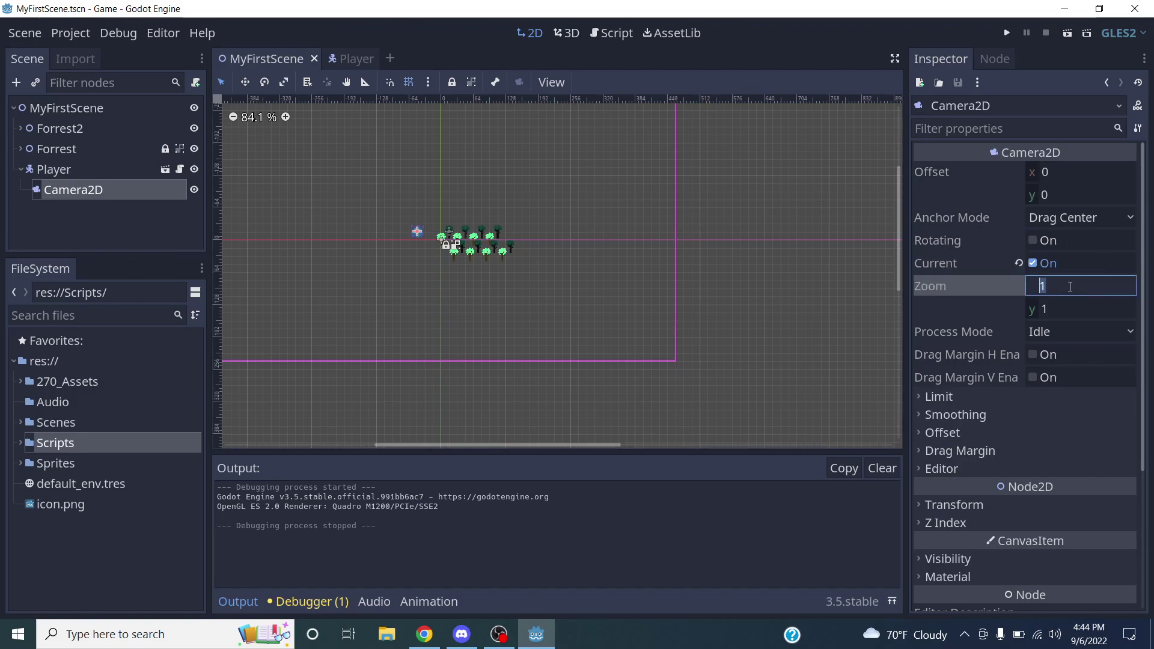
{"action": "type", "text": "2"}
{"action": "left_click", "coordinate": [1069, 308]}
{"action": "type", "text": "2"}
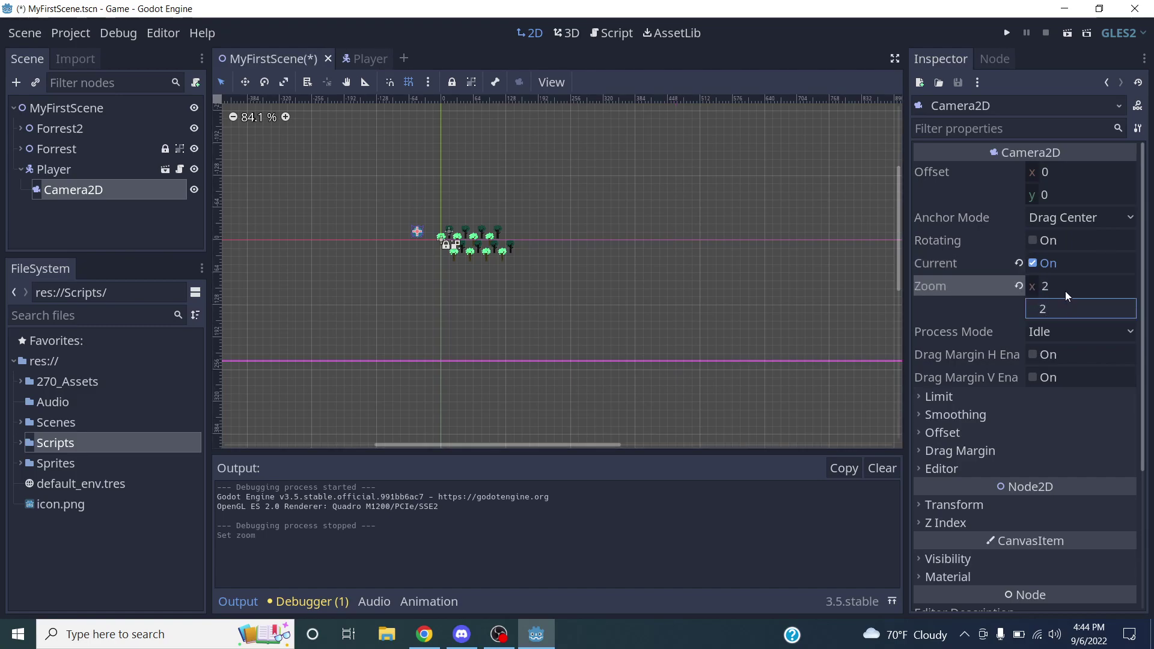
{"action": "key", "text": "Return"}
{"action": "scroll", "coordinate": [744, 354], "scroll_direction": "up", "scroll_amount": 2}
{"action": "scroll", "coordinate": [744, 355], "scroll_direction": "down", "scroll_amount": 5}
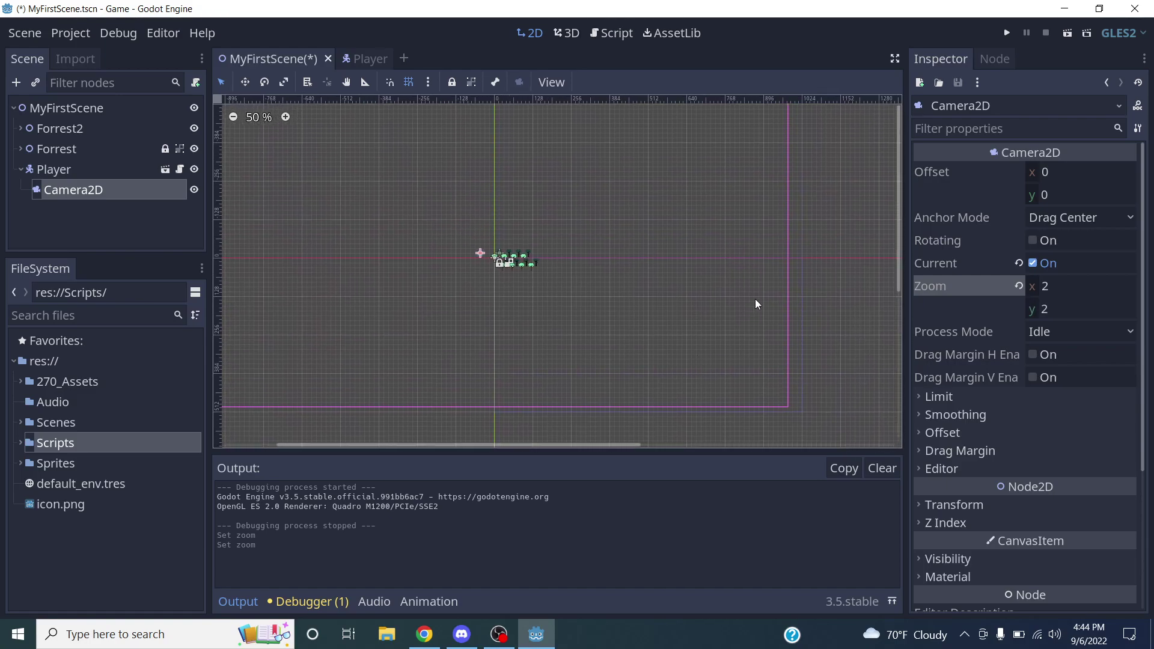
Change the Camera2D Zoom to 0.5 on both x and y.
{"action": "left_click", "coordinate": [1102, 286]}
{"action": "type", "text": "0.5"}
{"action": "key", "text": "Tab"}
{"action": "type", "text": "0.5"}
{"action": "key", "text": "Return"}
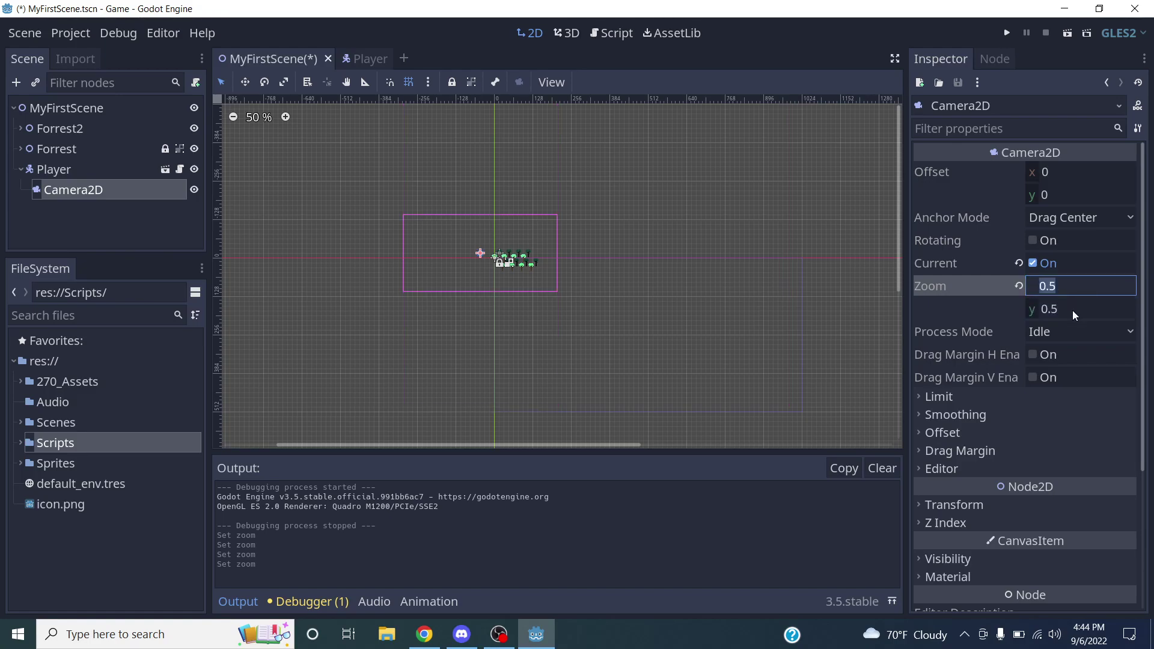
{"action": "key", "text": "Tab"}
{"action": "key", "text": "Return"}
{"action": "key", "text": "Escape"}
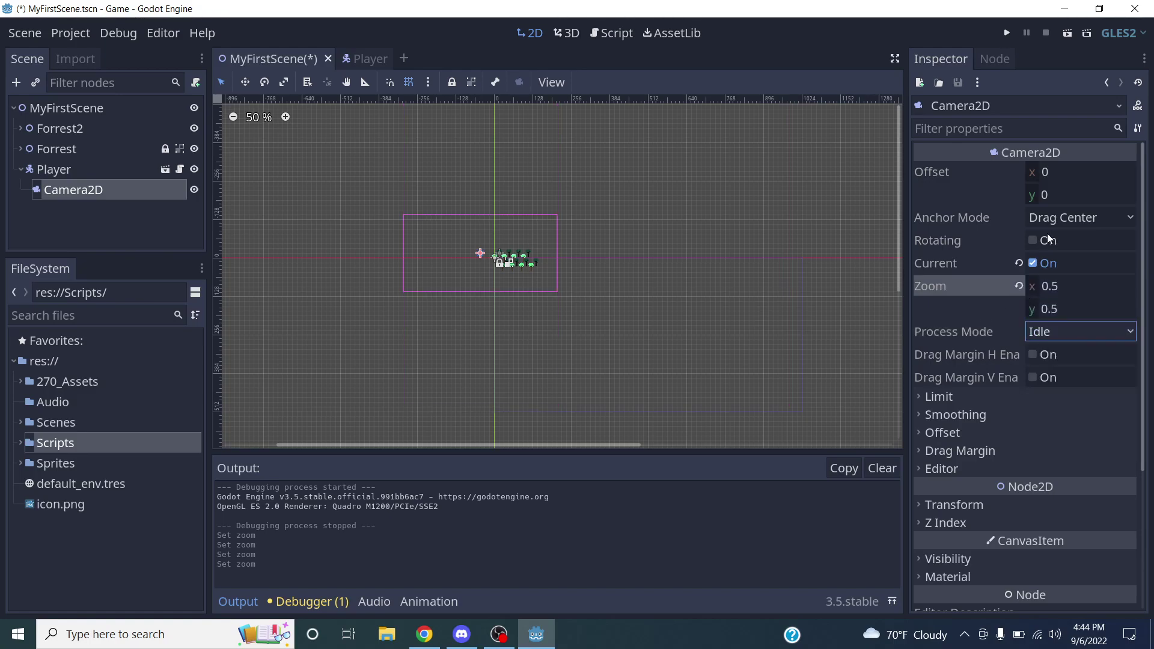
Run the scene again, walk the player through the forest at 0.5 zoom, then stop the game.
{"action": "left_click", "coordinate": [1067, 34]}
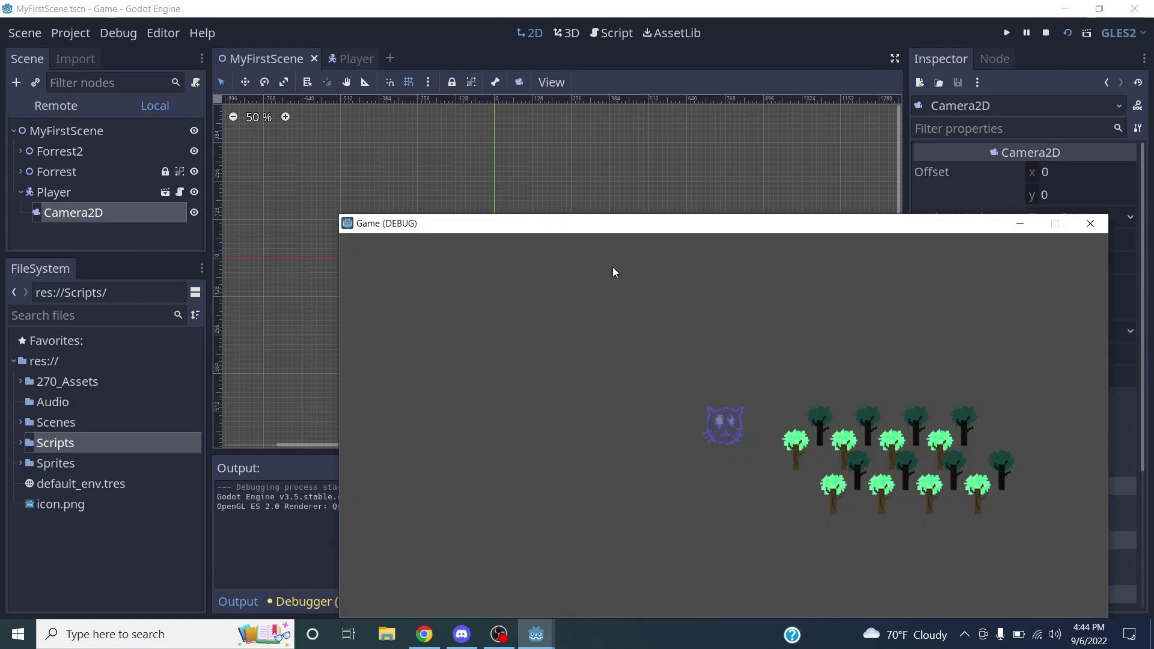
{"action": "key", "text": "Down"}
{"action": "key", "text": "Right"}
{"action": "left_click_drag", "start_coordinate": [594, 227], "coordinate": [513, 161]}
{"action": "key", "text": "Right"}
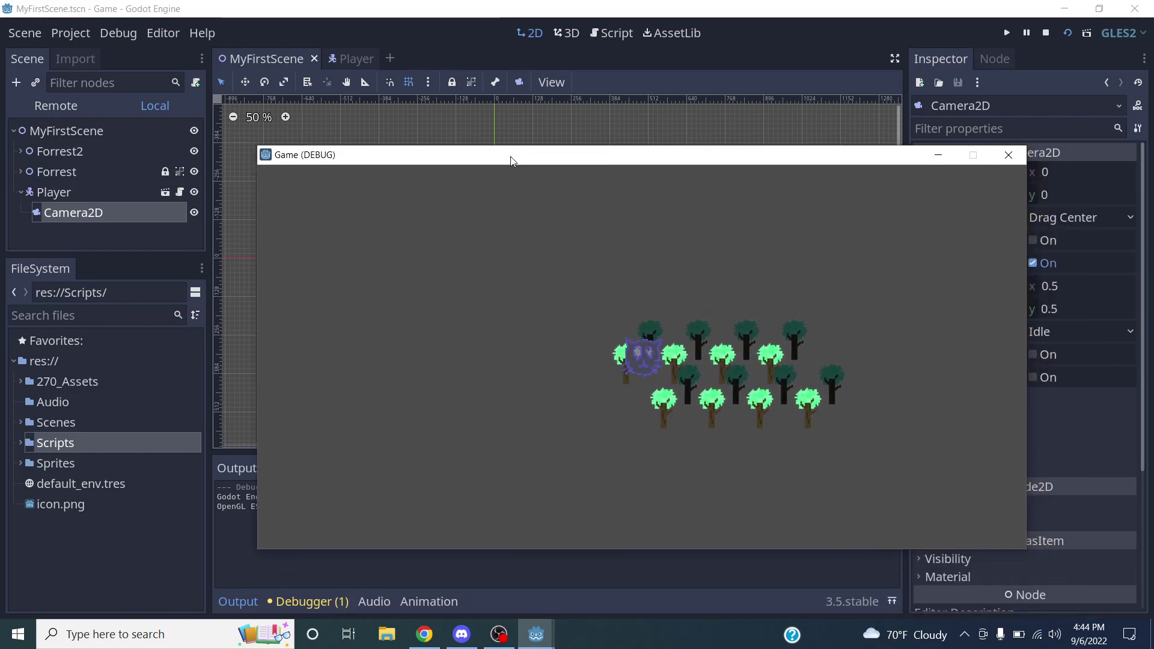
{"action": "key", "text": "Right"}
{"action": "key", "text": "Up"}
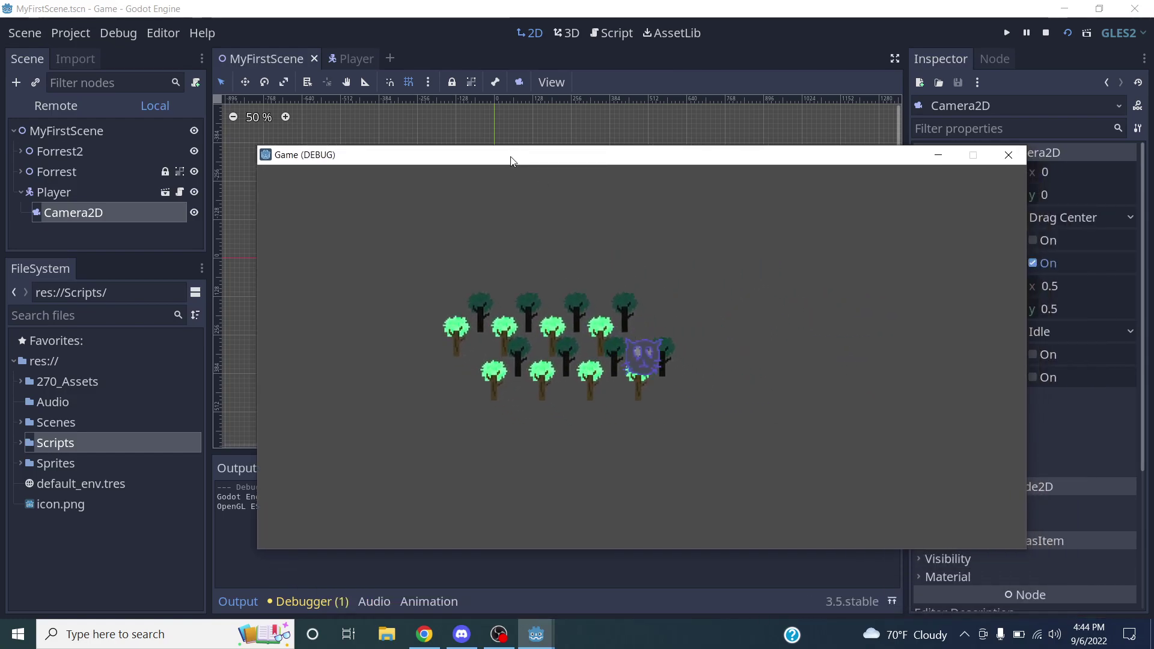
{"action": "key", "text": "Left"}
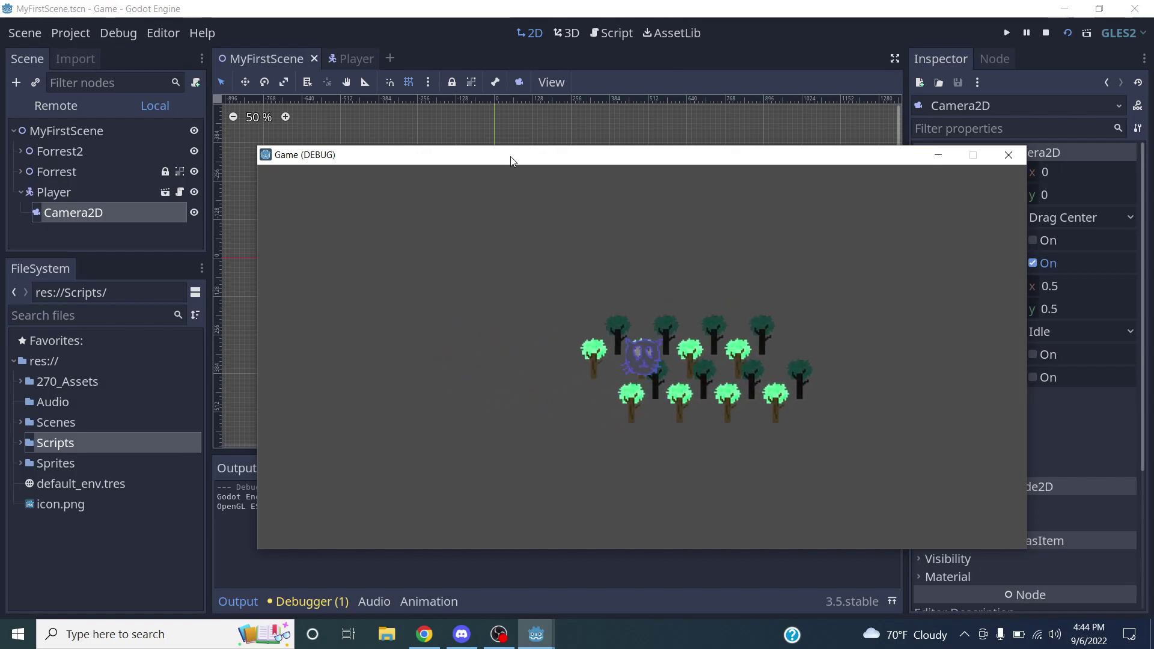
{"action": "left_click", "coordinate": [1009, 155]}
{"action": "mouse_move", "coordinate": [1001, 376]}
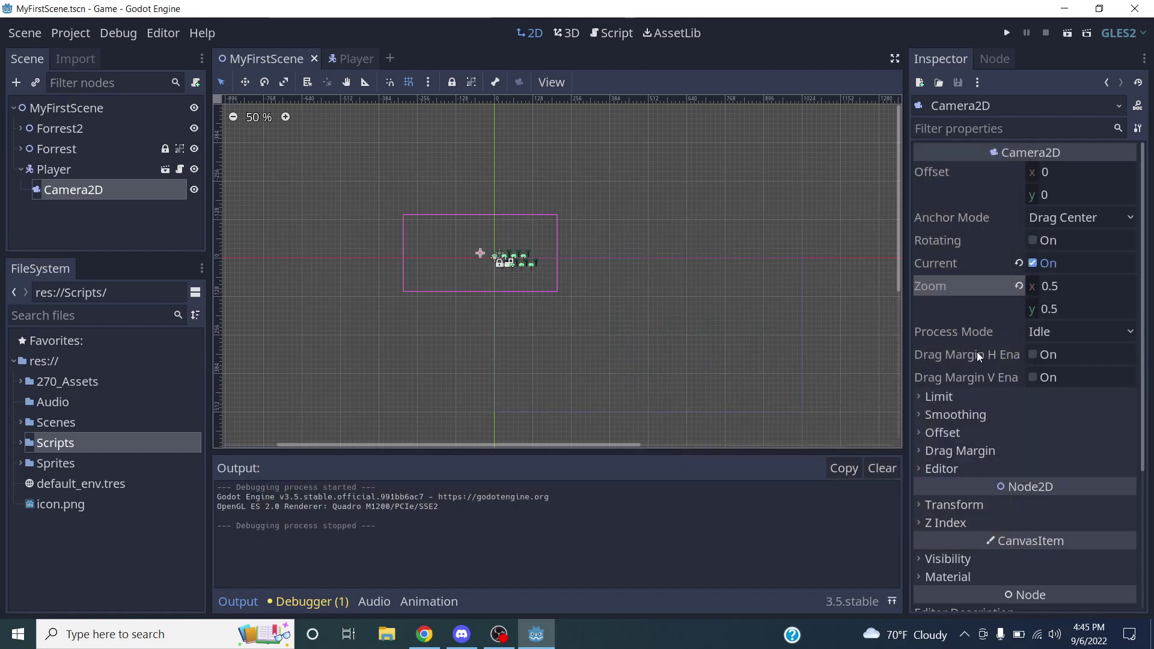
Expand the Camera2D Limit section and select the Right limit value.
{"action": "scroll", "coordinate": [964, 343], "scroll_direction": "down", "scroll_amount": 3}
{"action": "scroll", "coordinate": [965, 340], "scroll_direction": "down", "scroll_amount": 2}
{"action": "scroll", "coordinate": [968, 338], "scroll_direction": "up", "scroll_amount": 2}
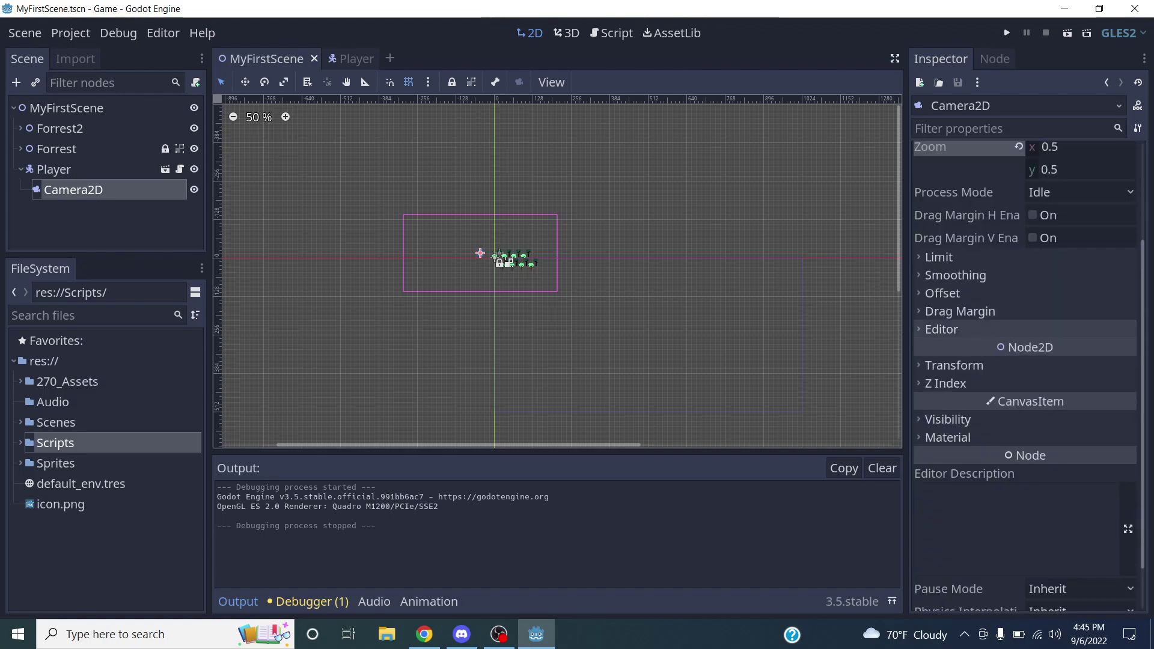
{"action": "left_click", "coordinate": [981, 259]}
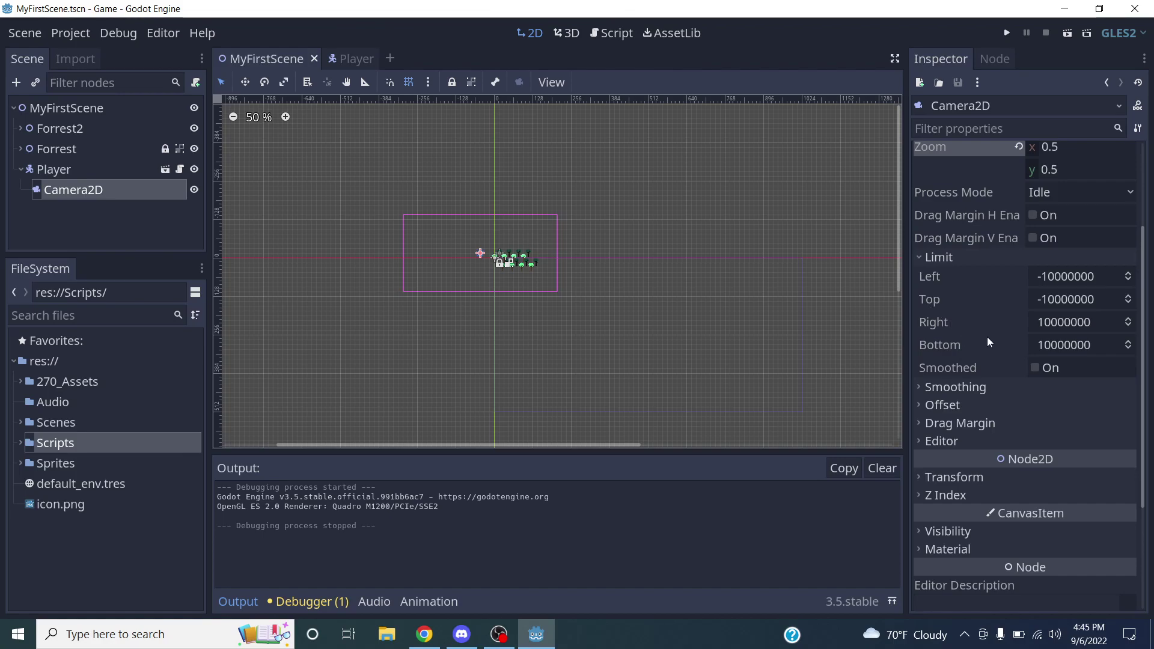
{"action": "left_click", "coordinate": [1046, 323]}
{"action": "left_click", "coordinate": [1113, 321]}
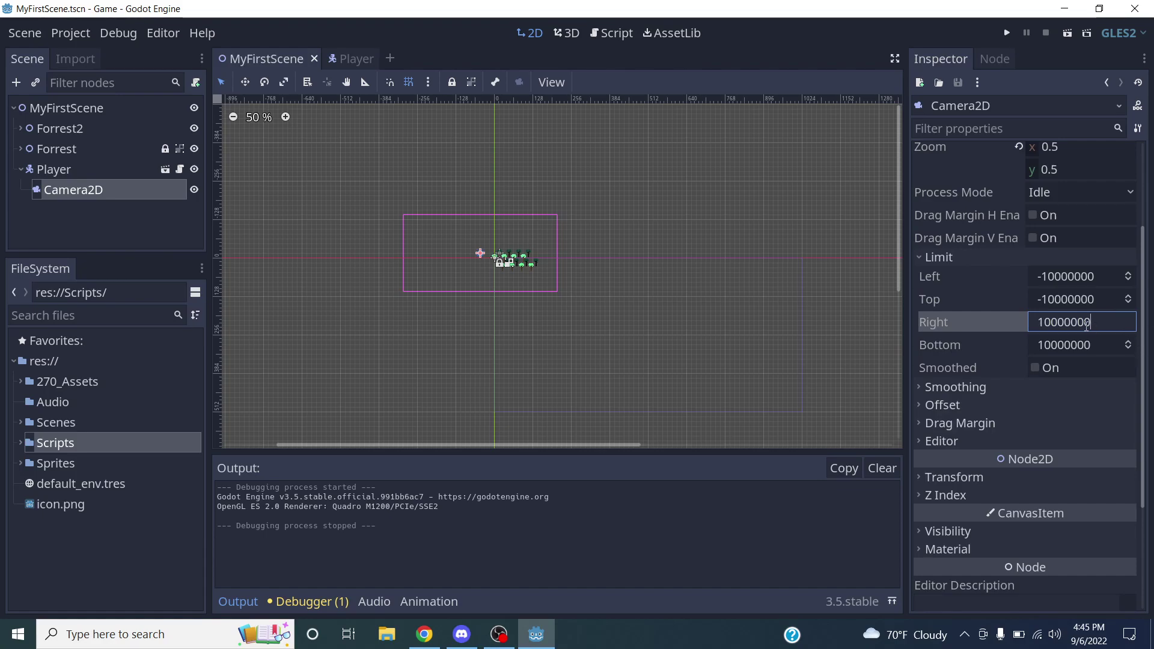
{"action": "key", "text": "ctrl+a"}
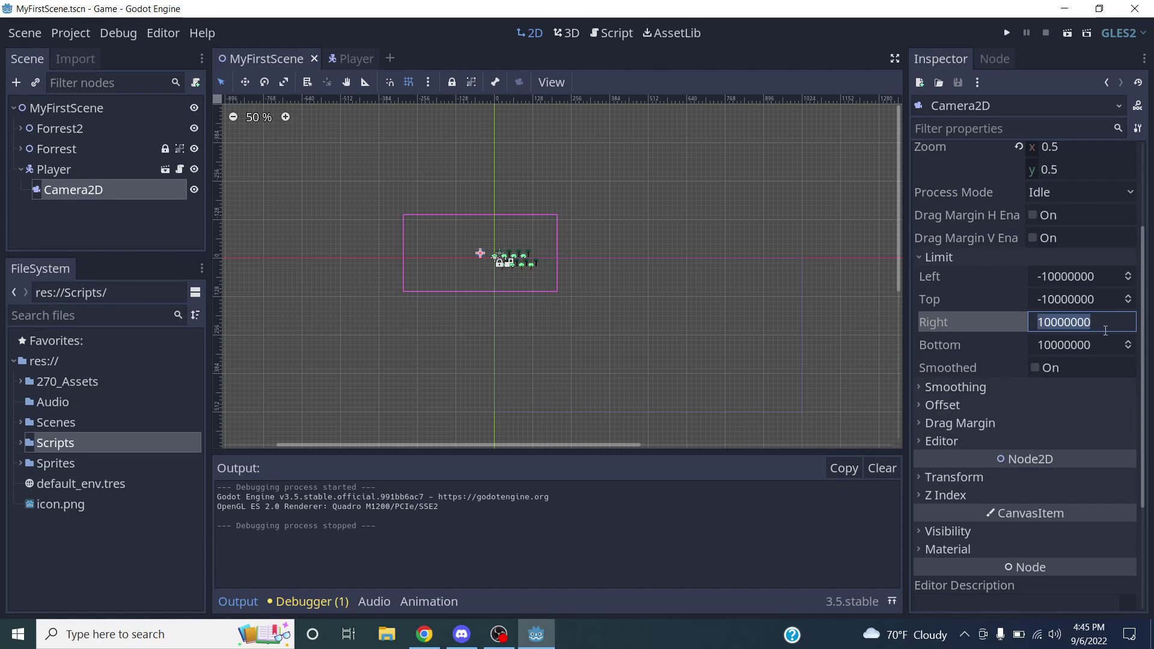
Set the camera's Top limit to -512 and Bottom limit to 512.
{"action": "double_click", "coordinate": [1082, 299]}
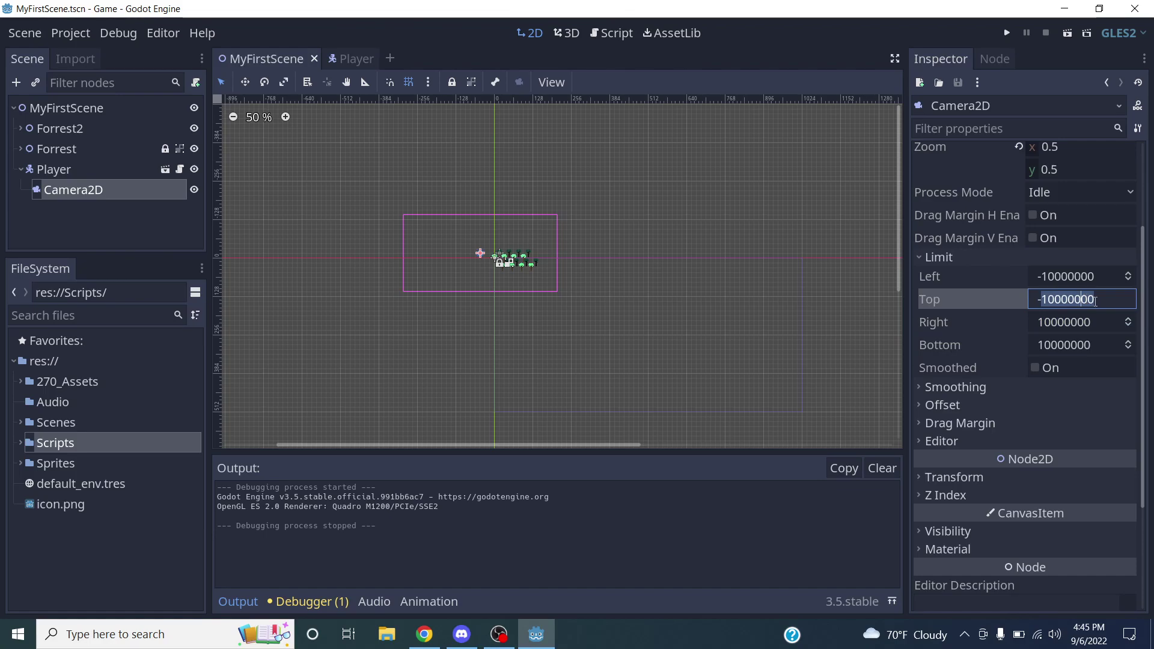
{"action": "key", "text": "BackSpace"}
{"action": "type", "text": "512"}
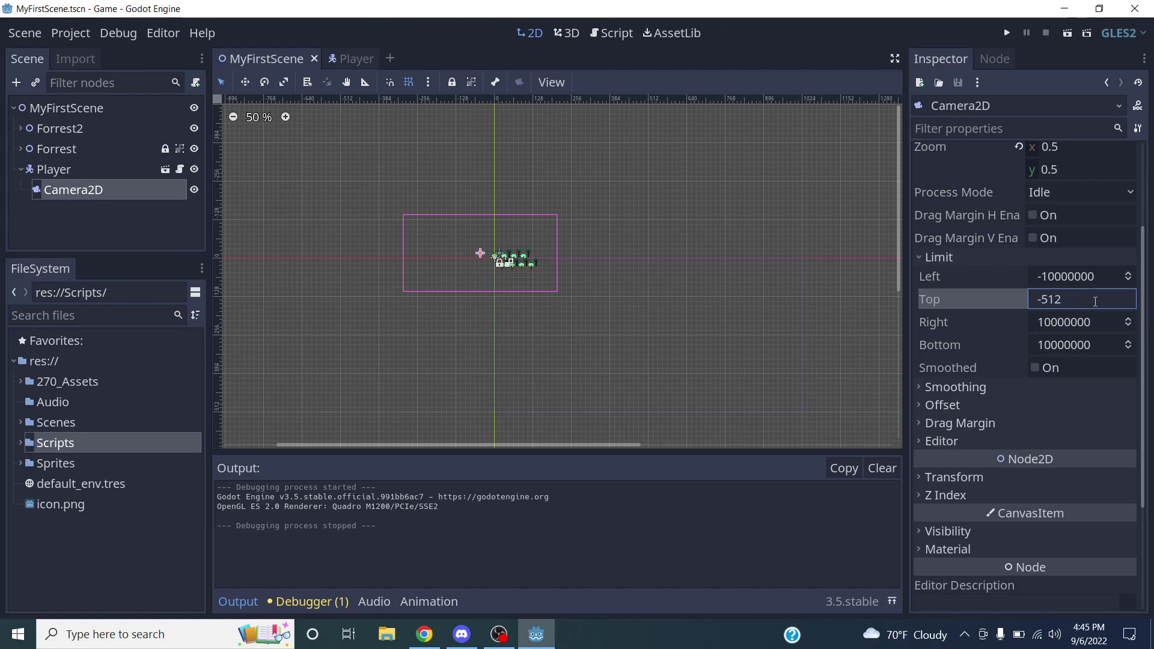
{"action": "left_click", "coordinate": [1080, 345]}
{"action": "double_click", "coordinate": [1080, 345]}
{"action": "type", "text": "512"}
{"action": "key", "text": "Return"}
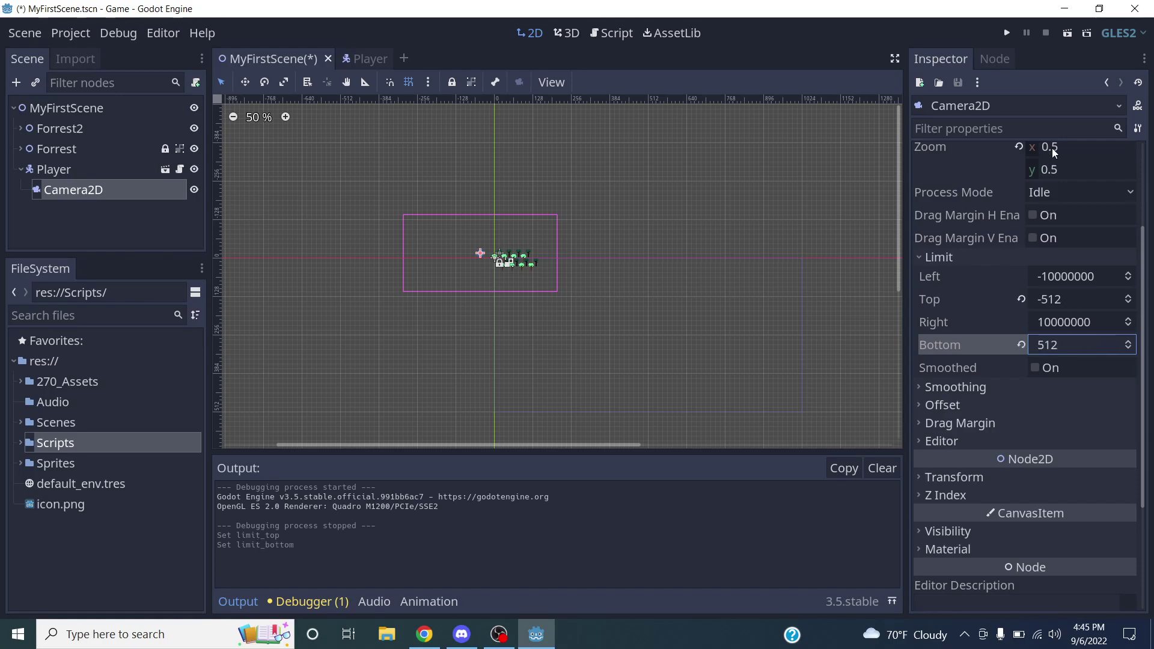
Run the scene, walk the player up and down to check the -512/512 limits, then stop it.
{"action": "left_click", "coordinate": [1067, 35]}
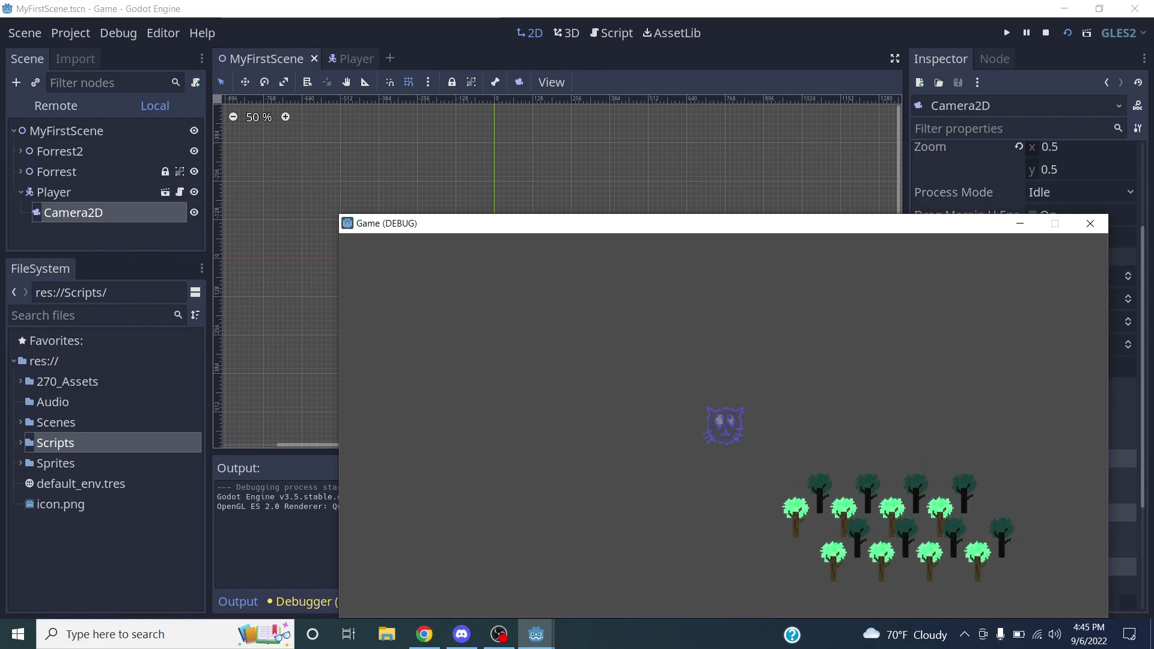
{"action": "key", "text": "Up"}
{"action": "left_click_drag", "start_coordinate": [675, 233], "coordinate": [644, 100]}
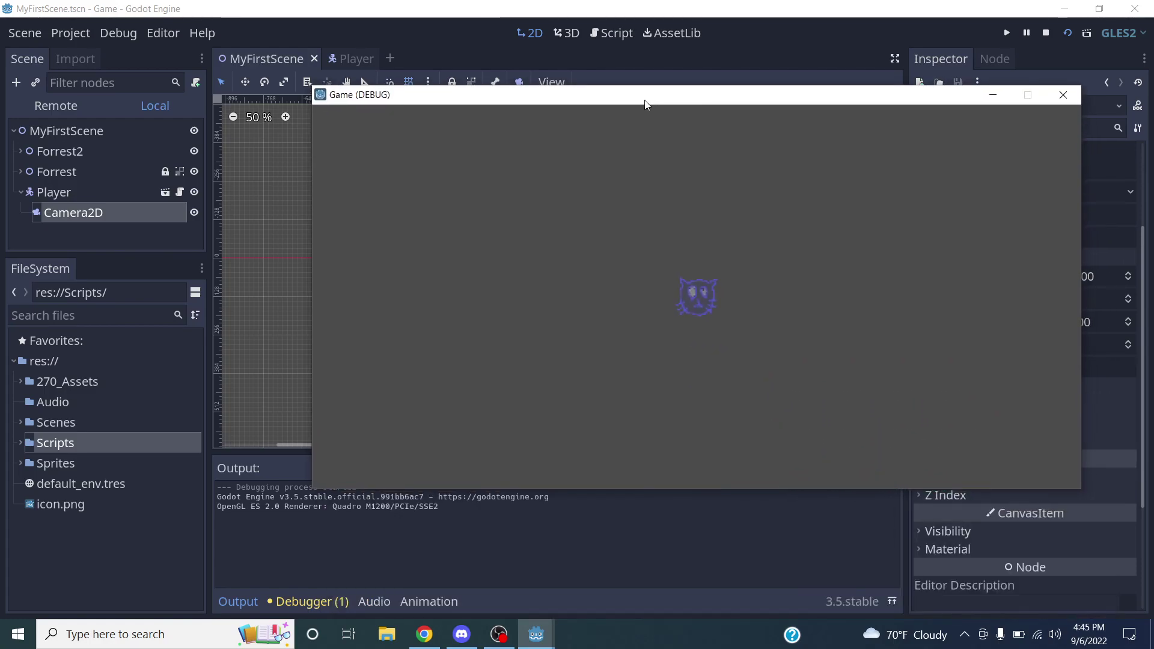
{"action": "key", "text": "Down"}
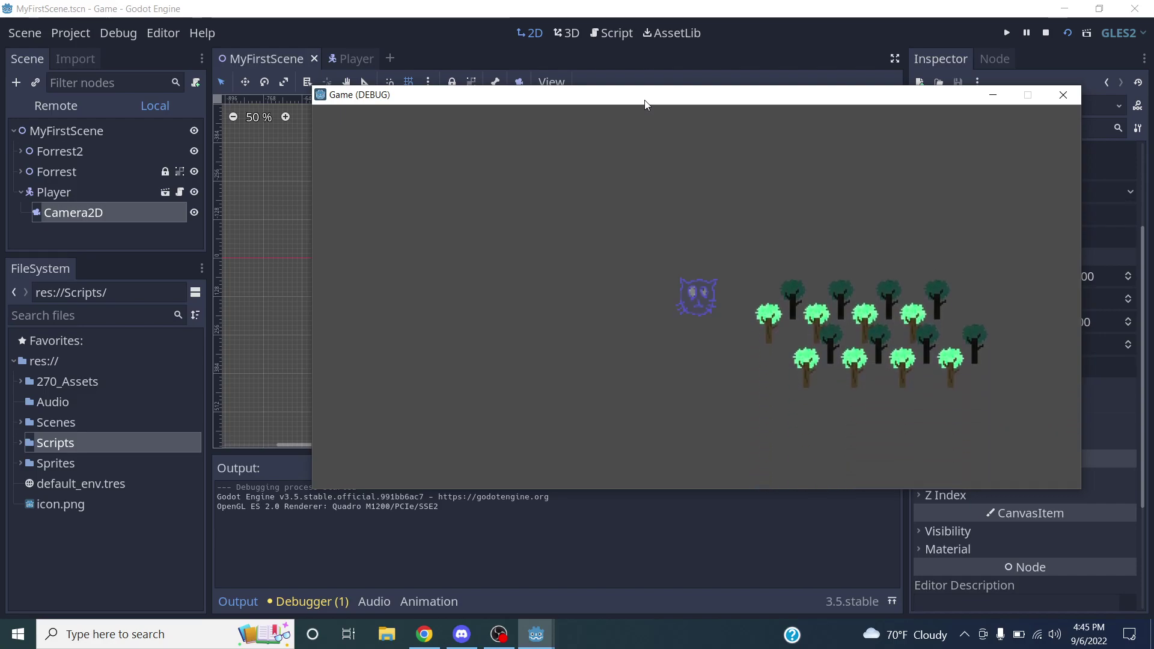
{"action": "key", "text": "Down"}
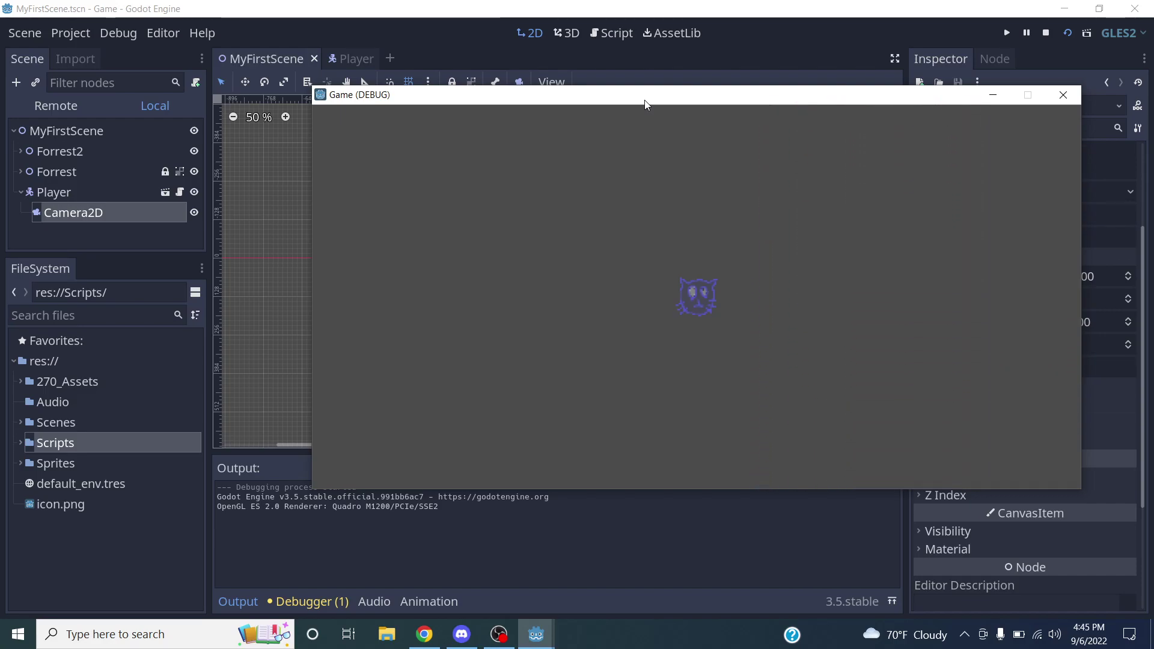
{"action": "left_click", "coordinate": [1062, 96]}
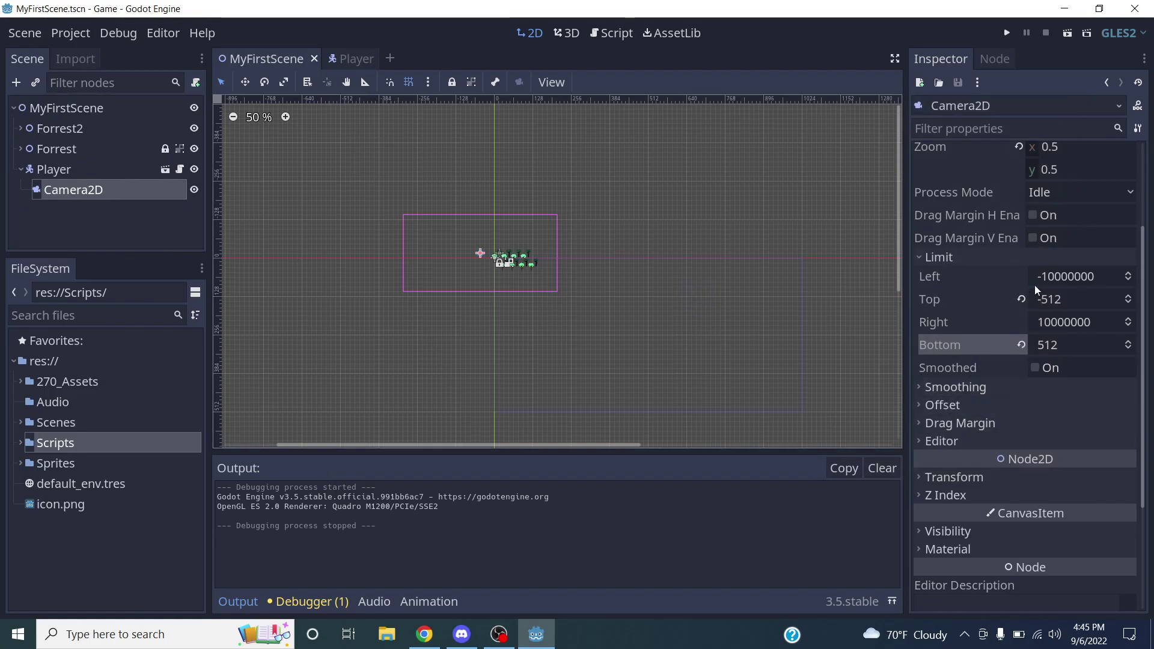
Change the camera's Top limit to -100 and Bottom limit to 100.
{"action": "double_click", "coordinate": [1052, 299]}
{"action": "key", "text": "BackSpace"}
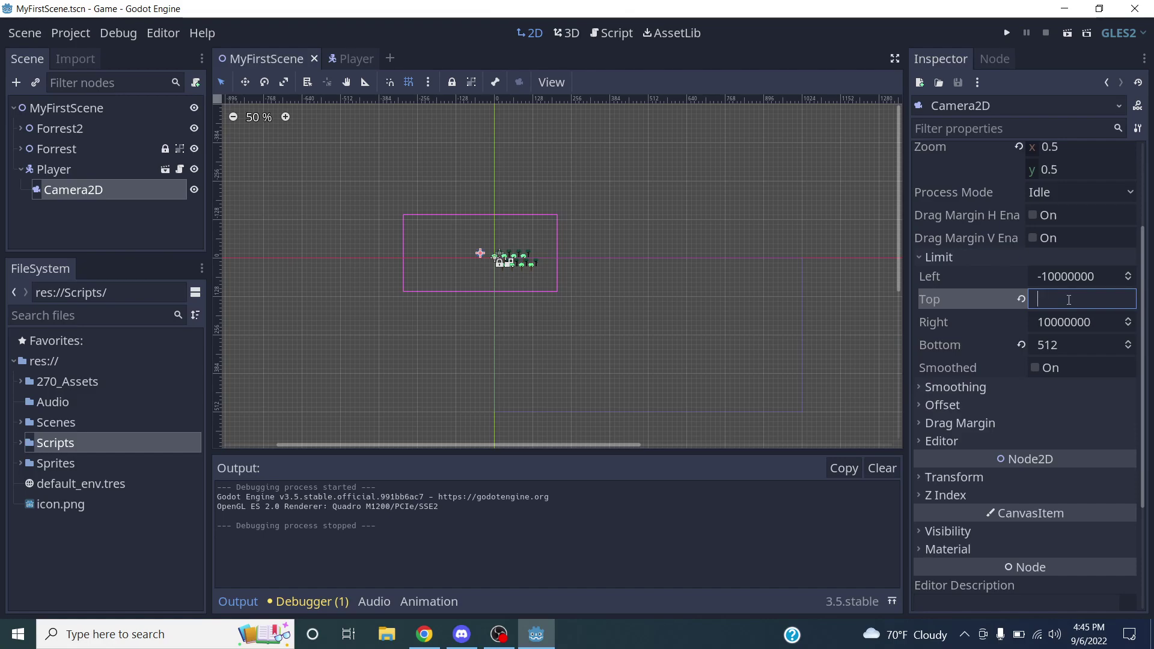
{"action": "left_click", "coordinate": [1063, 345]}
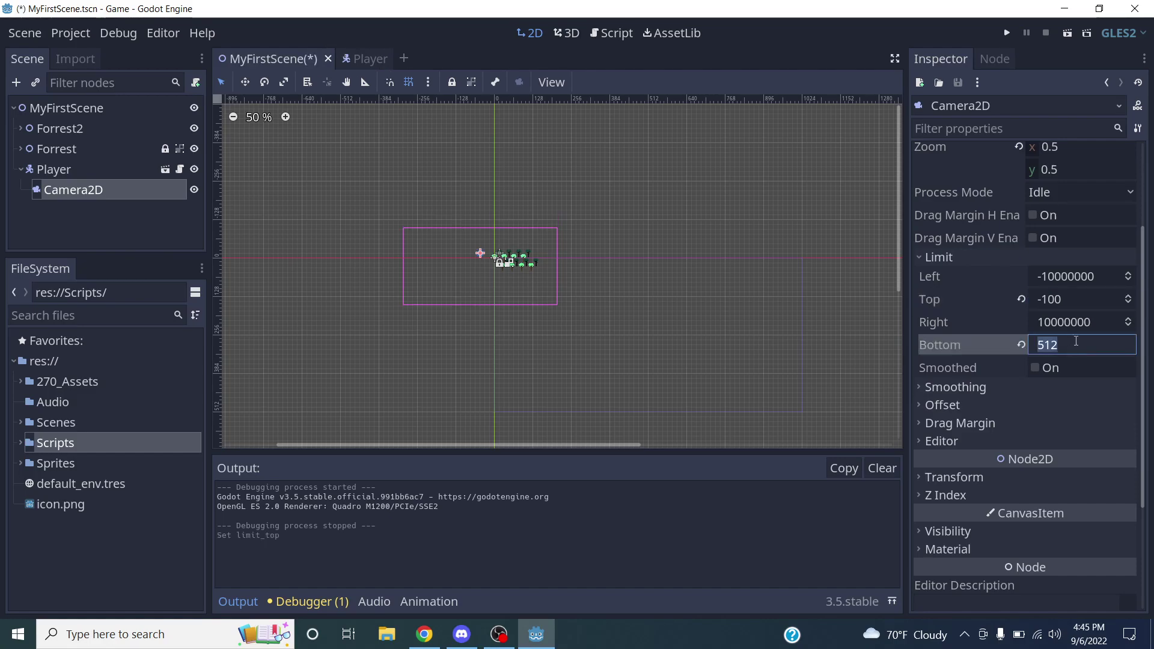
{"action": "type", "text": "100"}
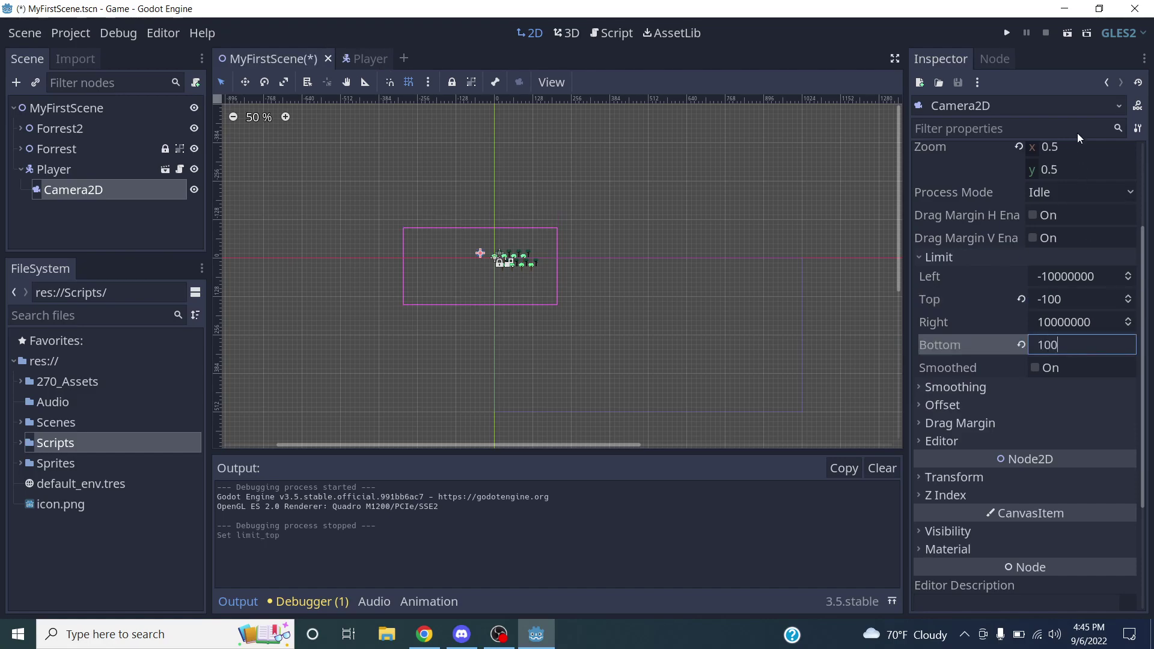
Run the scene, move the cat around with the arrow keys, then close the game window.
{"action": "left_click", "coordinate": [1063, 33]}
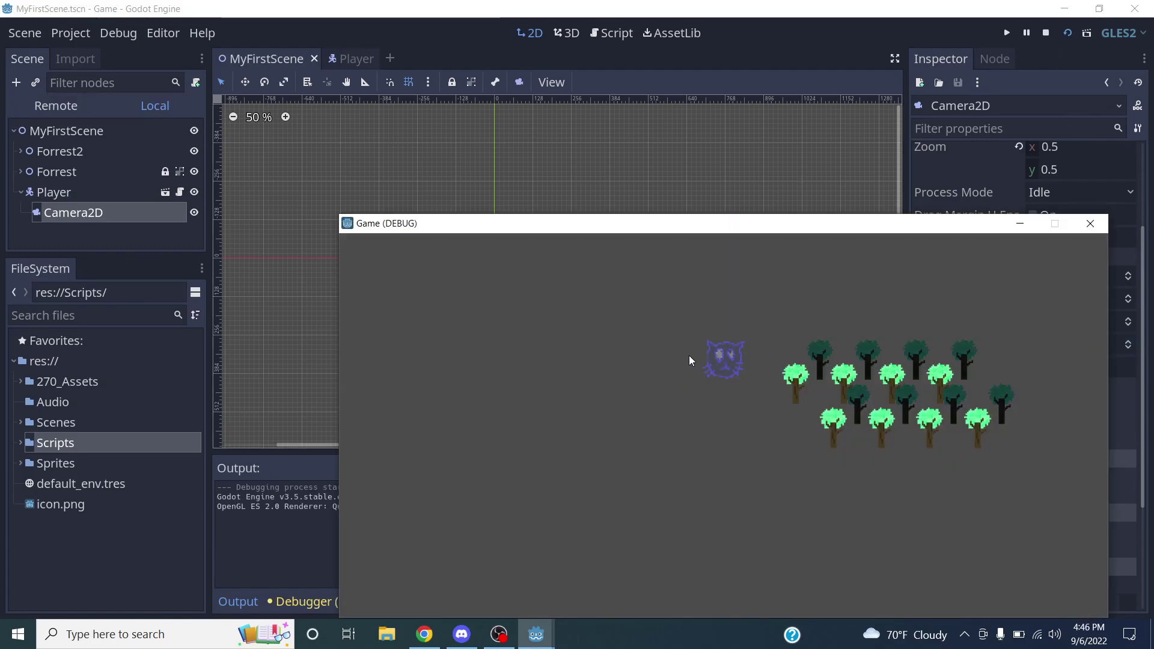
{"action": "key", "text": "Up"}
{"action": "key", "text": "Down"}
{"action": "key", "text": "Down"}
{"action": "key", "text": "Up"}
{"action": "key", "text": "Right"}
{"action": "key", "text": "Left"}
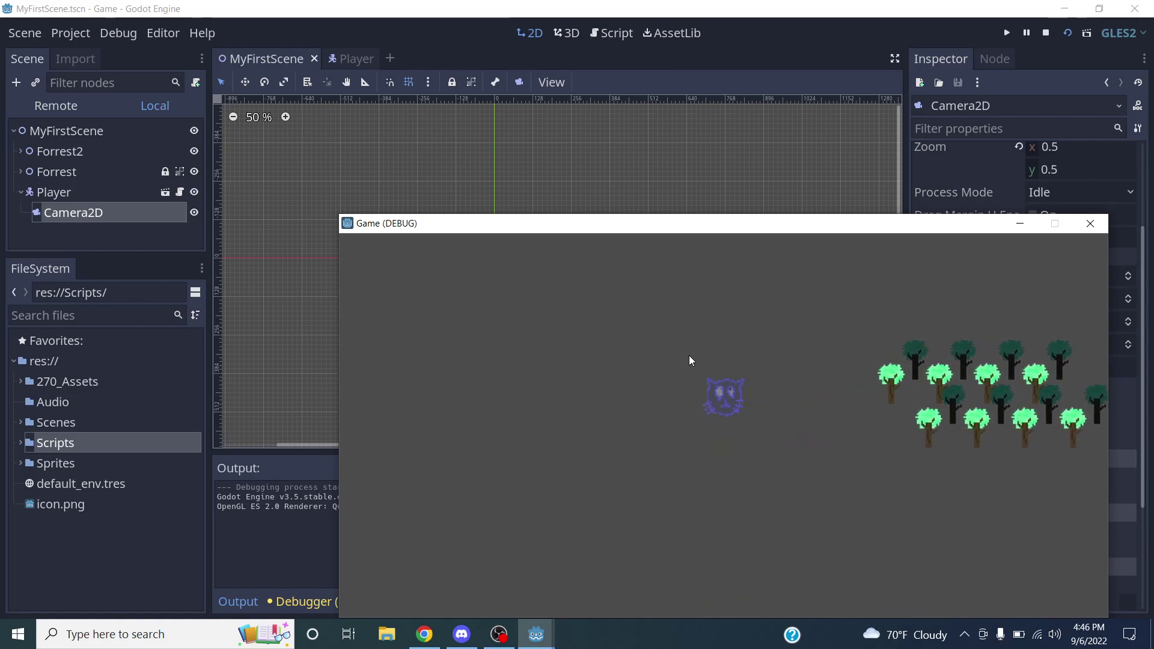
{"action": "key", "text": "Right"}
{"action": "key", "text": "Up"}
{"action": "key", "text": "Down"}
{"action": "key", "text": "Down"}
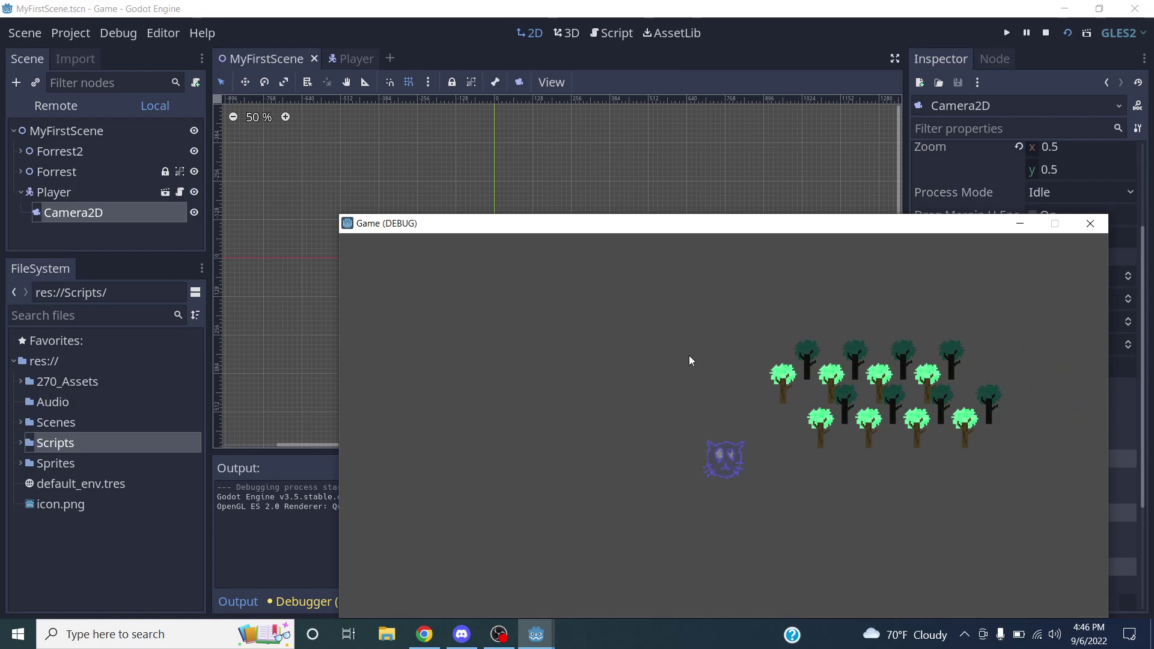
{"action": "left_click", "coordinate": [1091, 222]}
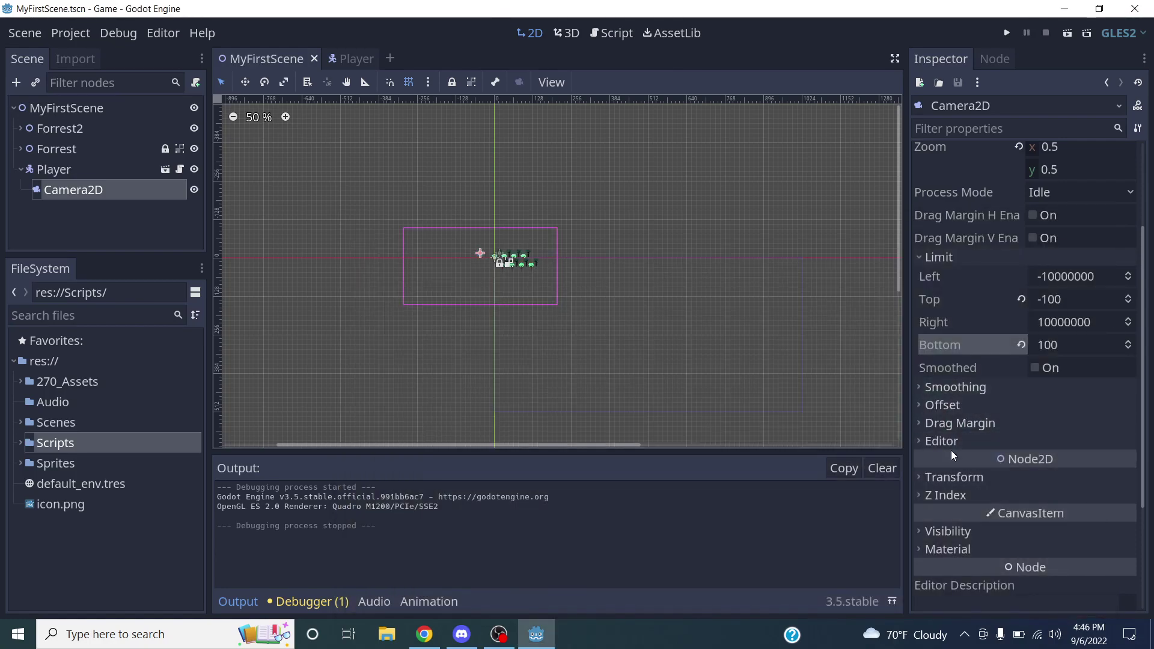
Revert the camera's Top and Bottom limits to their defaults and collapse the Limit section.
{"action": "left_click", "coordinate": [1021, 300]}
{"action": "left_click", "coordinate": [1021, 345]}
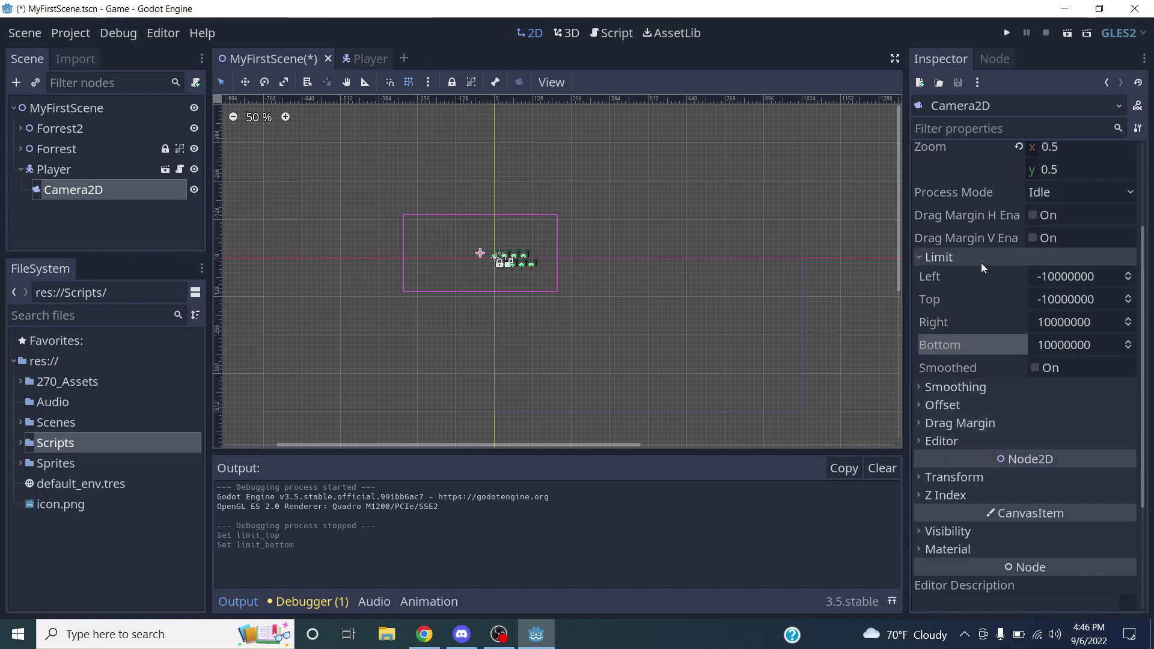
{"action": "left_click", "coordinate": [980, 262]}
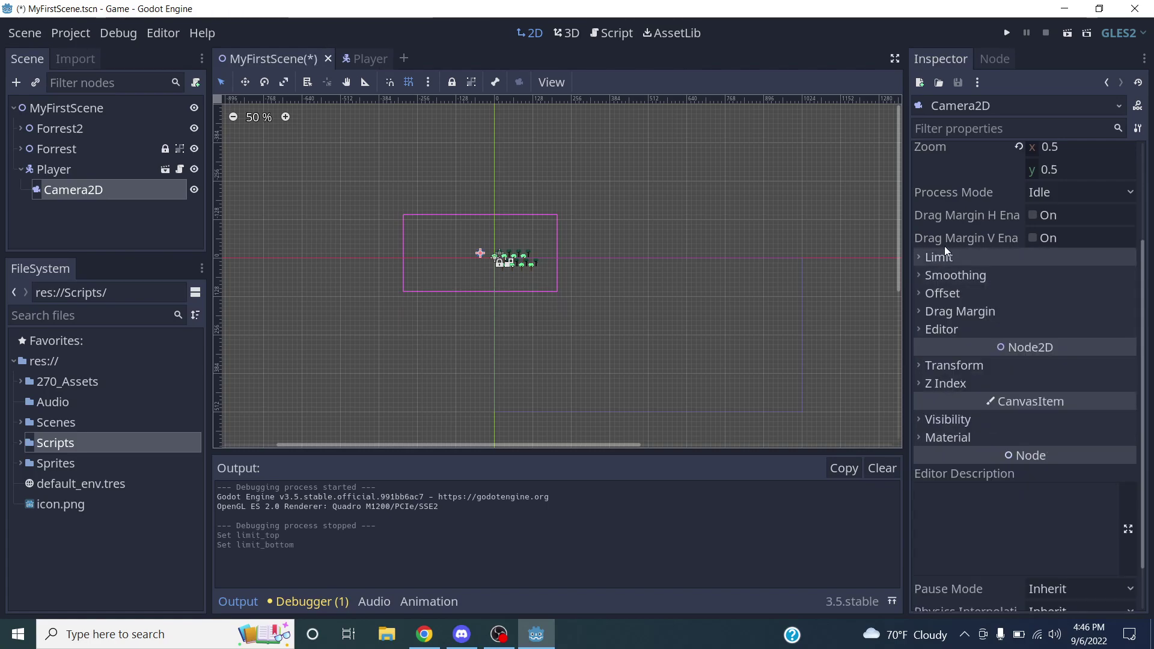
Enable horizontal and vertical drag margins, expand Drag Margin, and run the scene.
{"action": "left_click", "coordinate": [1032, 216]}
{"action": "left_click", "coordinate": [1033, 238]}
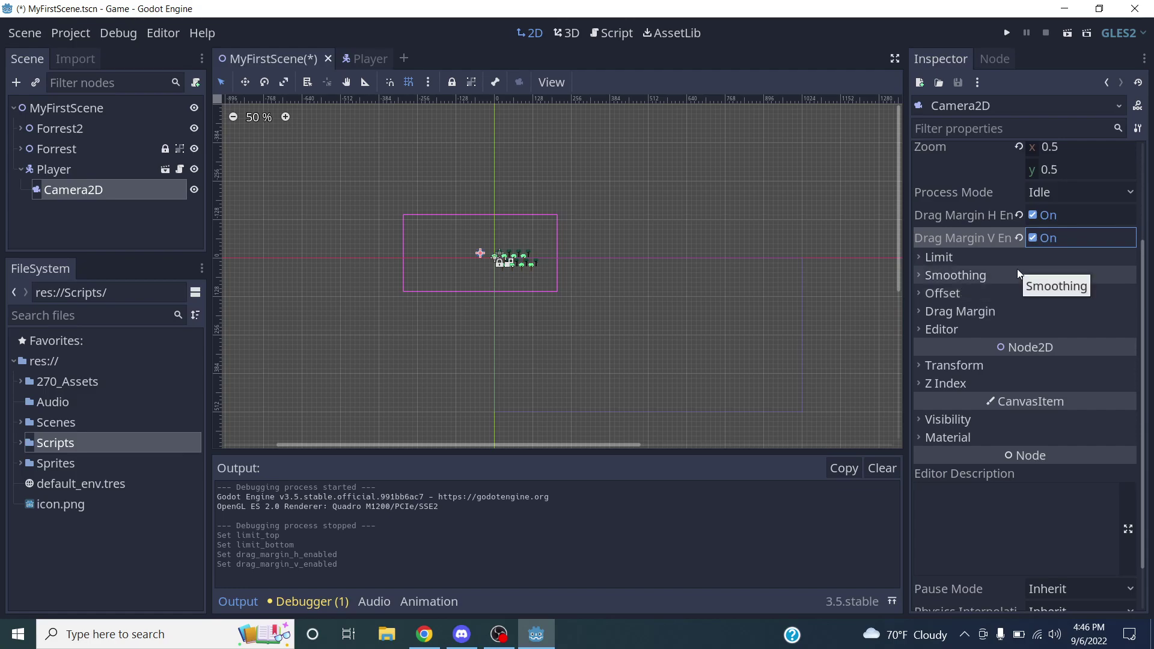
{"action": "left_click", "coordinate": [979, 311]}
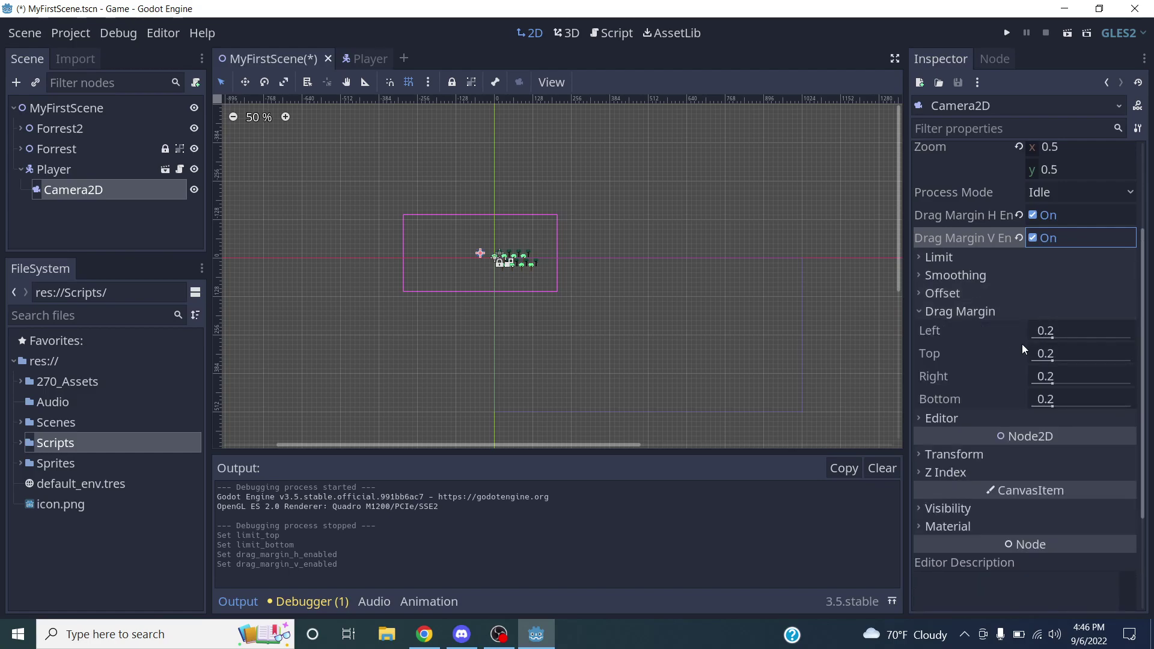
{"action": "left_click", "coordinate": [1070, 35]}
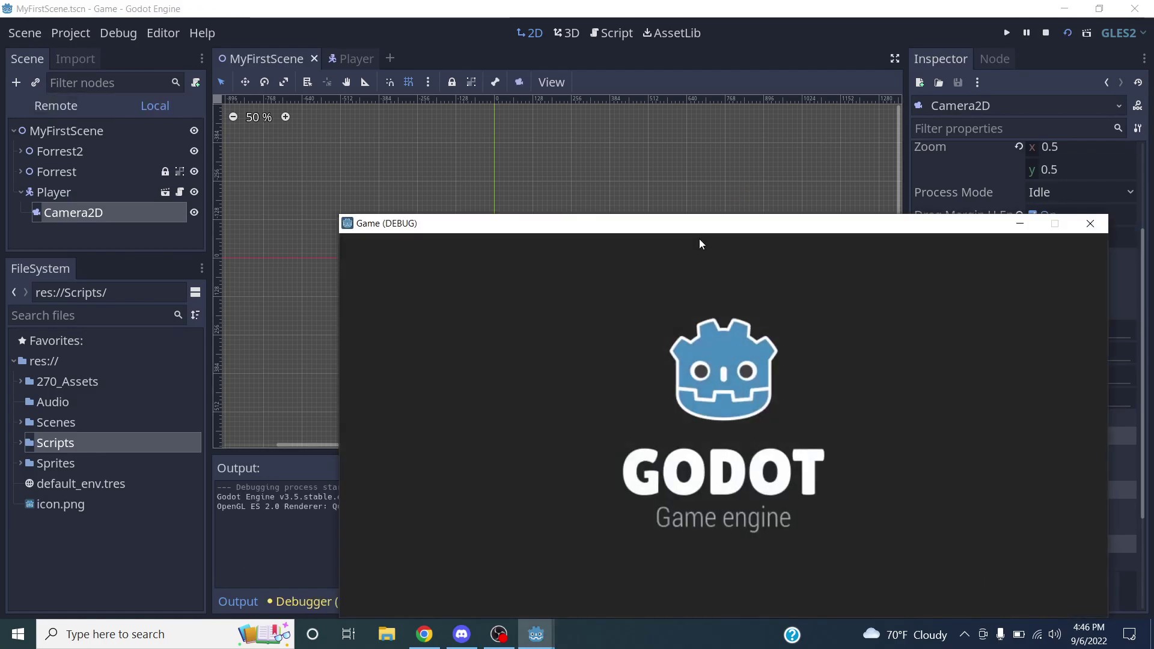
Move the cat in all directions to see the drag-margin camera follow, then close the game.
{"action": "key", "text": "Left"}
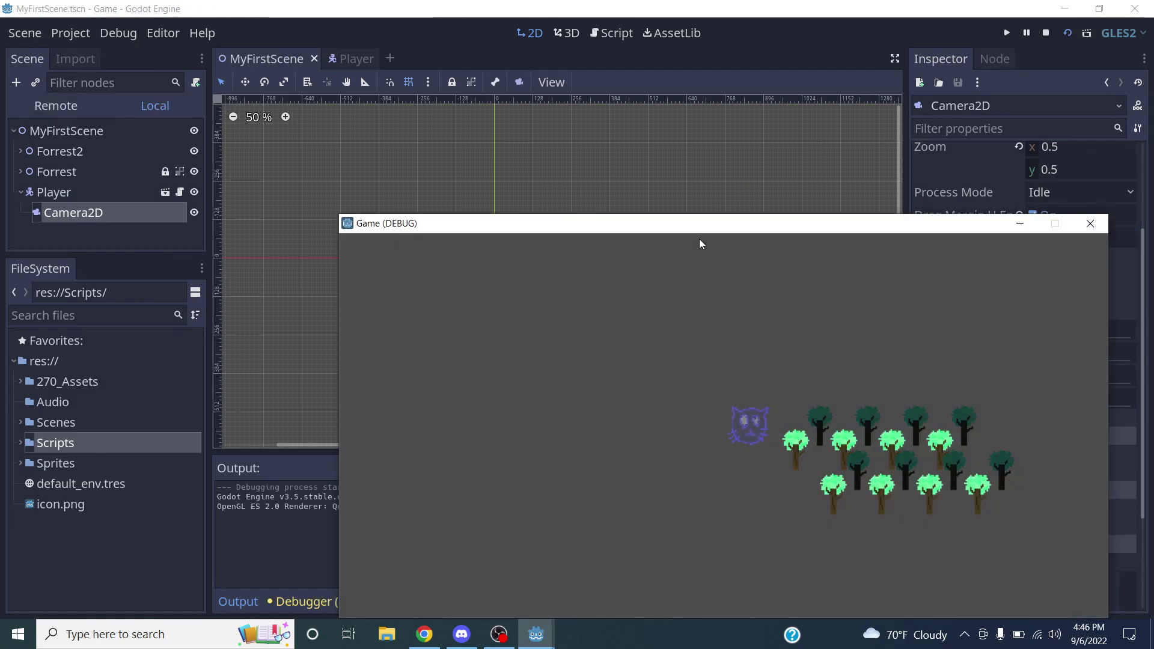
{"action": "key", "text": "Right"}
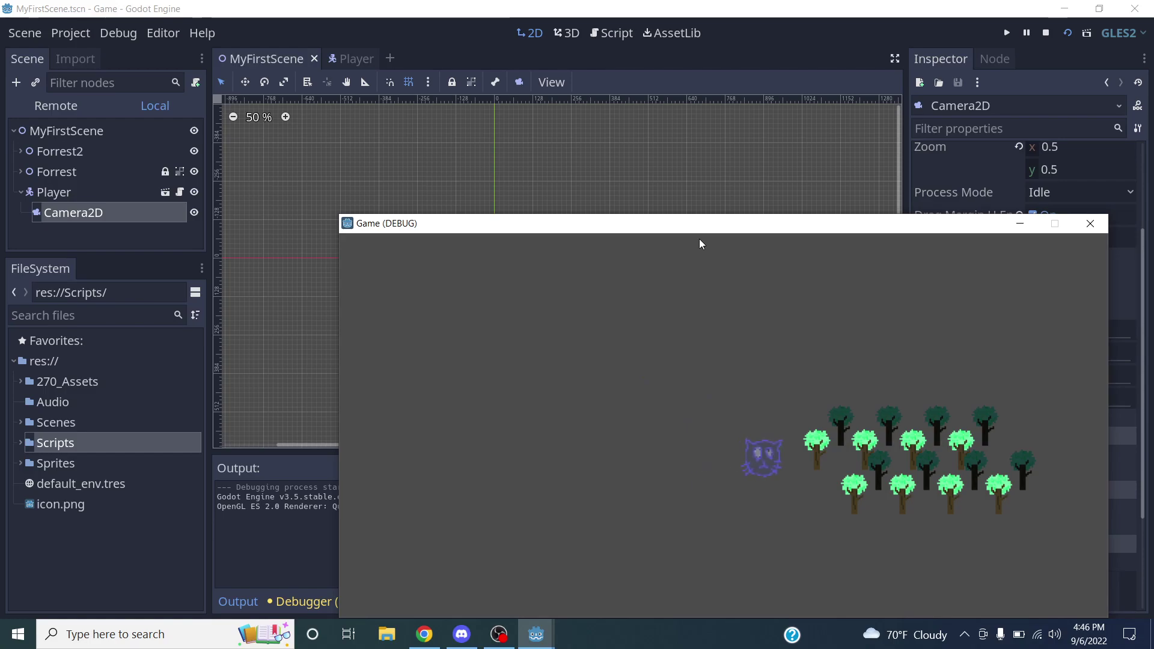
{"action": "key", "text": "Up"}
{"action": "key", "text": "Left"}
{"action": "key", "text": "Right"}
{"action": "key", "text": "Up"}
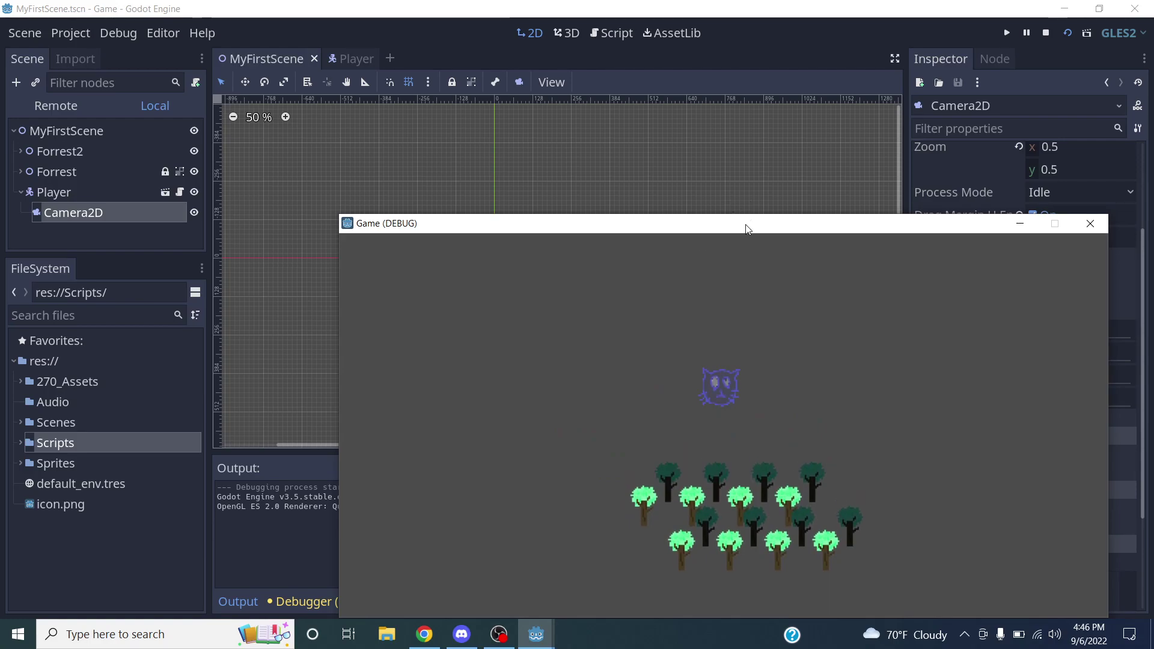
{"action": "left_click_drag", "start_coordinate": [745, 224], "coordinate": [644, 181]}
{"action": "left_click", "coordinate": [989, 181]}
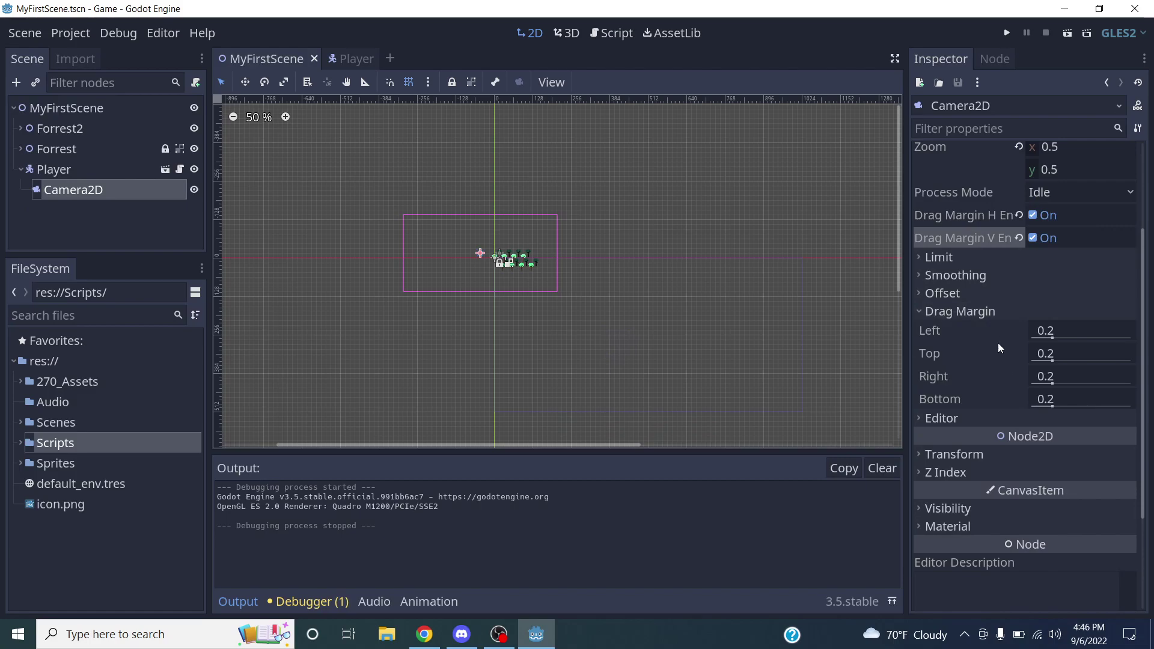
Collapse the Drag Margin settings and check the lab page in Chrome before returning to Godot.
{"action": "left_click", "coordinate": [986, 313]}
{"action": "scroll", "coordinate": [989, 316], "scroll_direction": "down", "scroll_amount": 1}
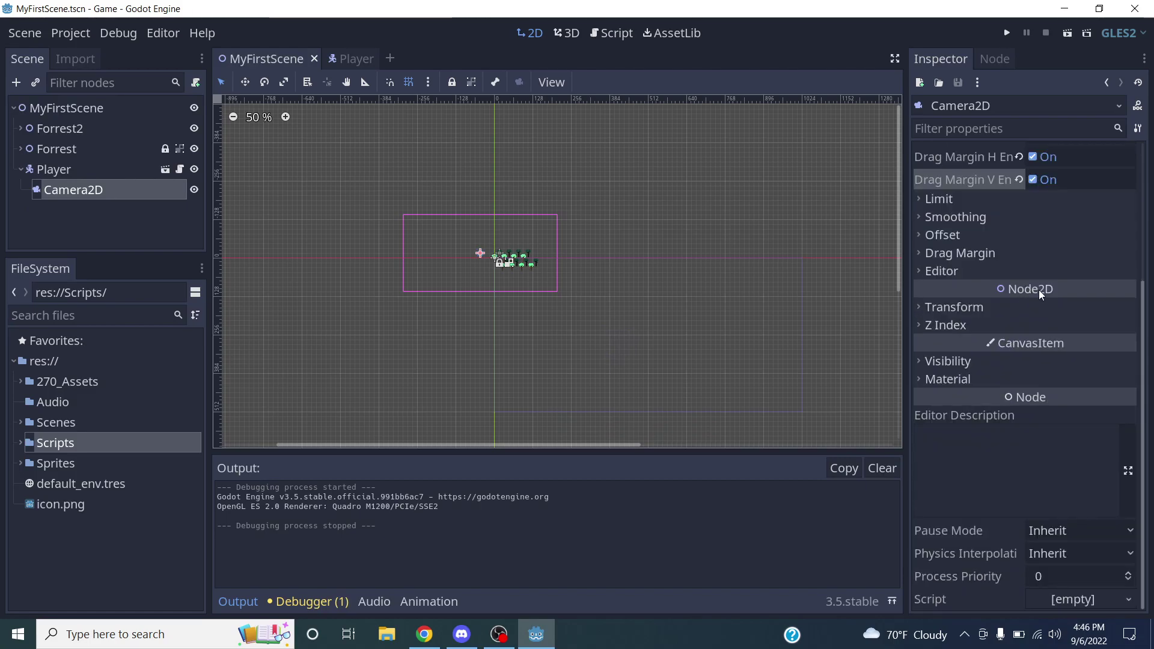
{"action": "scroll", "coordinate": [1024, 289], "scroll_direction": "up", "scroll_amount": 3}
{"action": "scroll", "coordinate": [1028, 294], "scroll_direction": "down", "scroll_amount": 3}
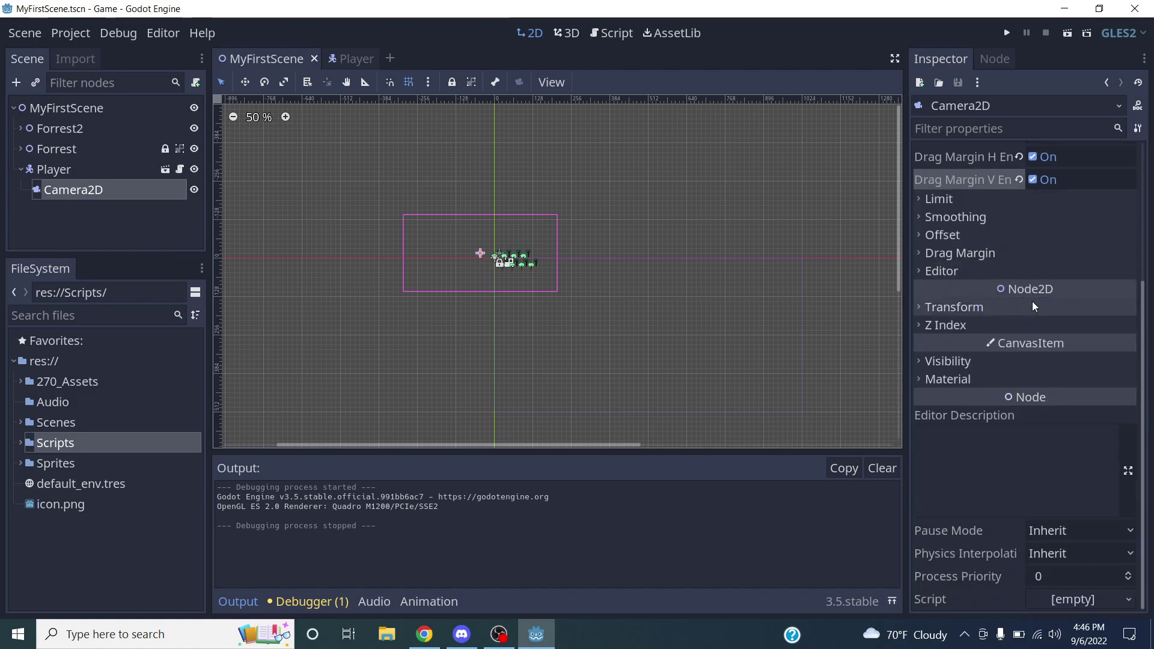
{"action": "scroll", "coordinate": [1032, 305], "scroll_direction": "up", "scroll_amount": 3}
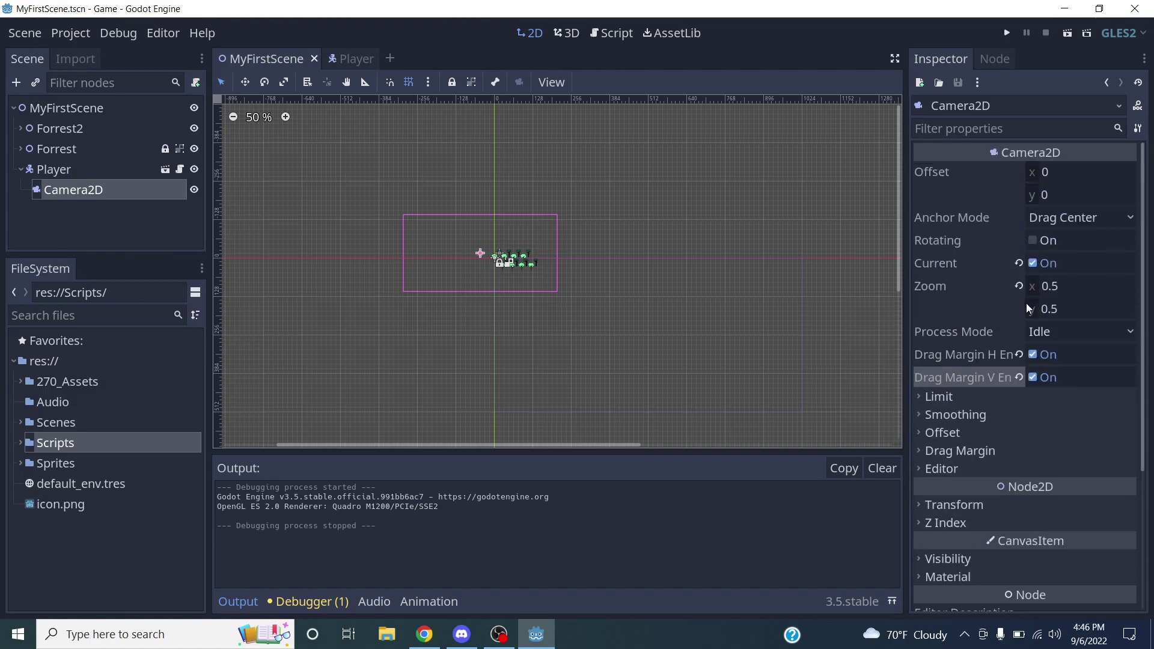
{"action": "left_click", "coordinate": [56, 222]}
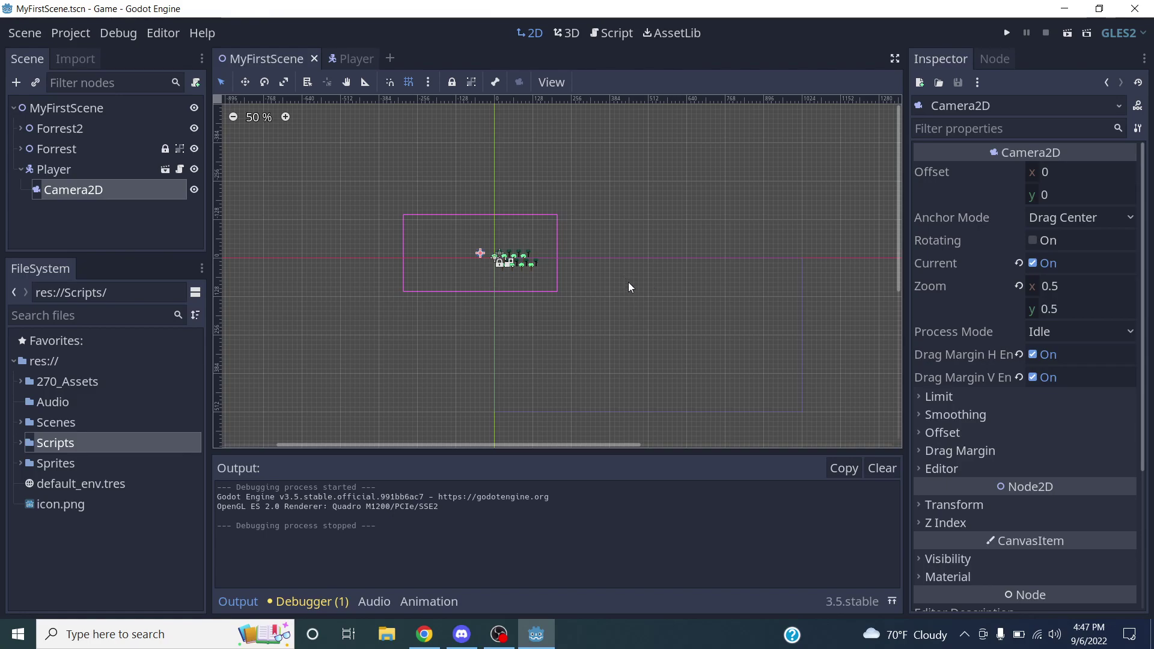
{"action": "key", "text": "alt+Tab"}
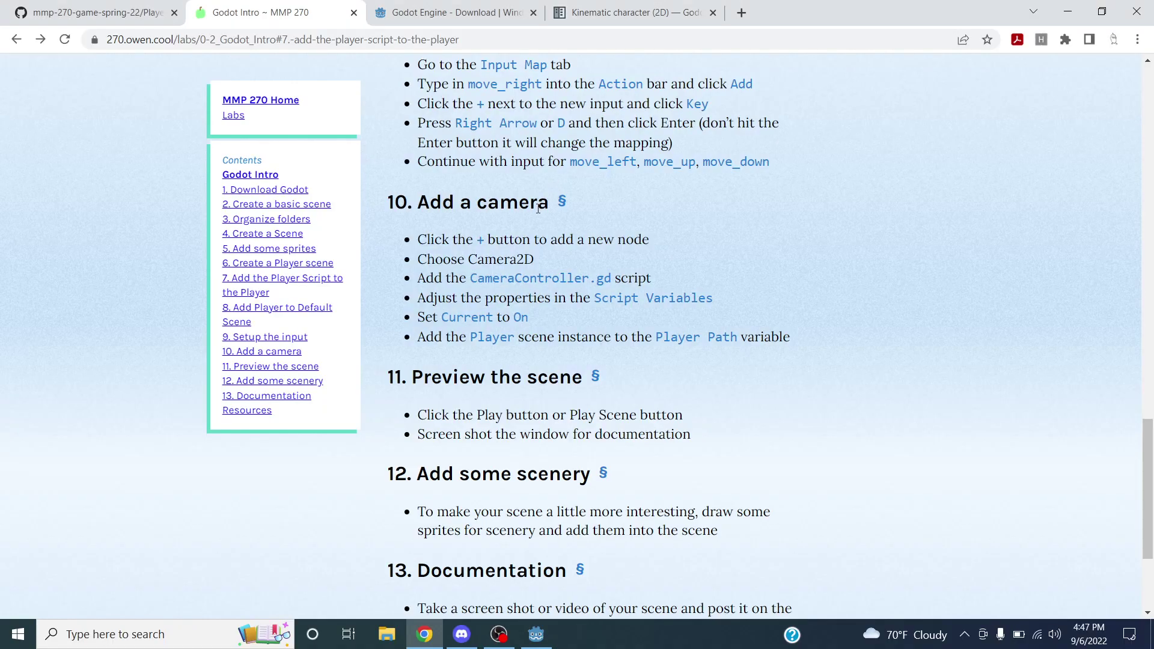
{"action": "scroll", "coordinate": [547, 208], "scroll_direction": "down", "scroll_amount": 1}
{"action": "scroll", "coordinate": [546, 207], "scroll_direction": "down", "scroll_amount": 3}
{"action": "key", "text": "alt+Tab"}
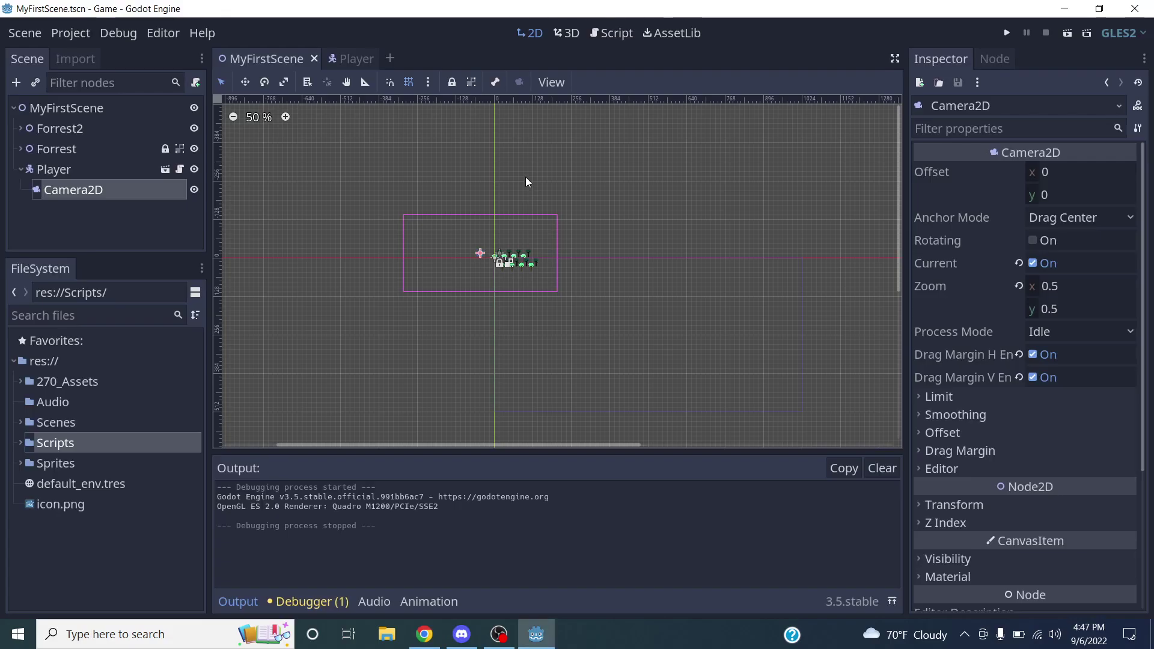
{"action": "left_click", "coordinate": [1066, 33]}
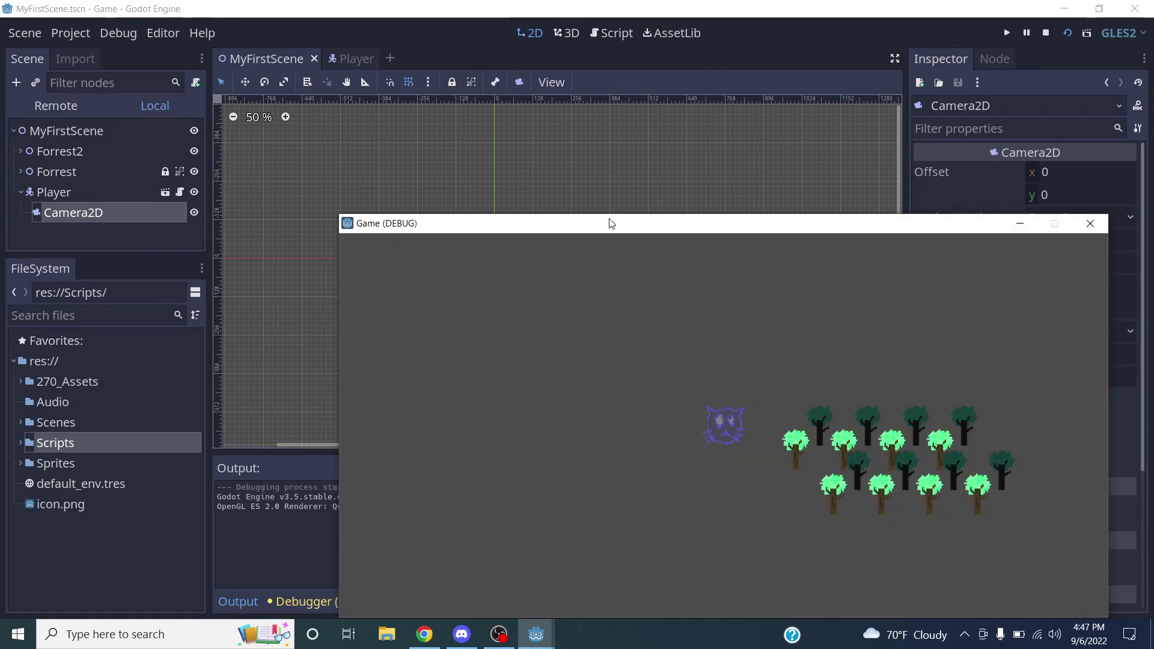
{"action": "key", "text": "Right"}
{"action": "key", "text": "Up"}
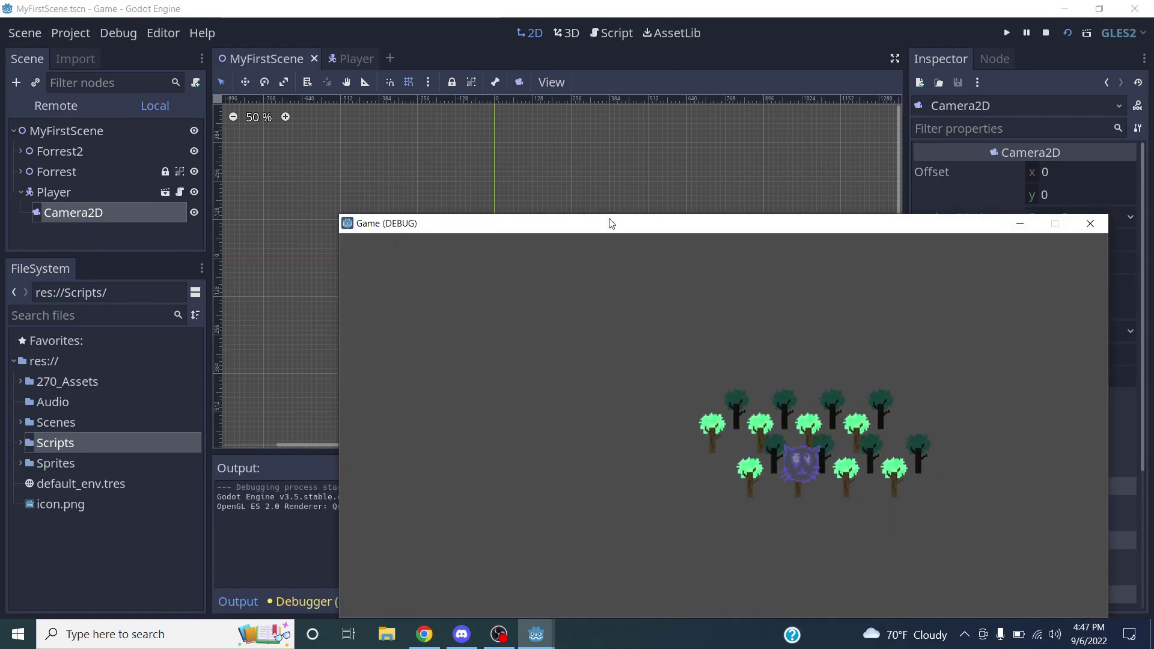
{"action": "key", "text": "Up"}
{"action": "key", "text": "Down"}
{"action": "key", "text": "Up"}
{"action": "key", "text": "Down"}
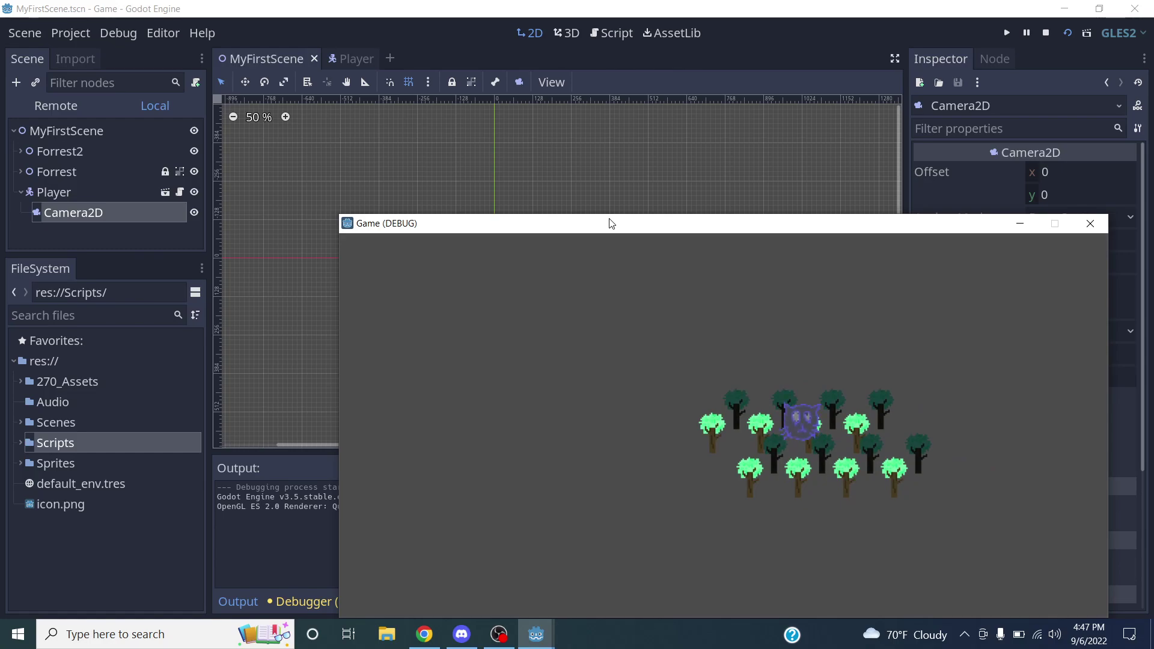
{"action": "left_click", "coordinate": [1090, 224]}
Collapse the Player node's children and select the MyFirstScene root node.
{"action": "left_click", "coordinate": [61, 169]}
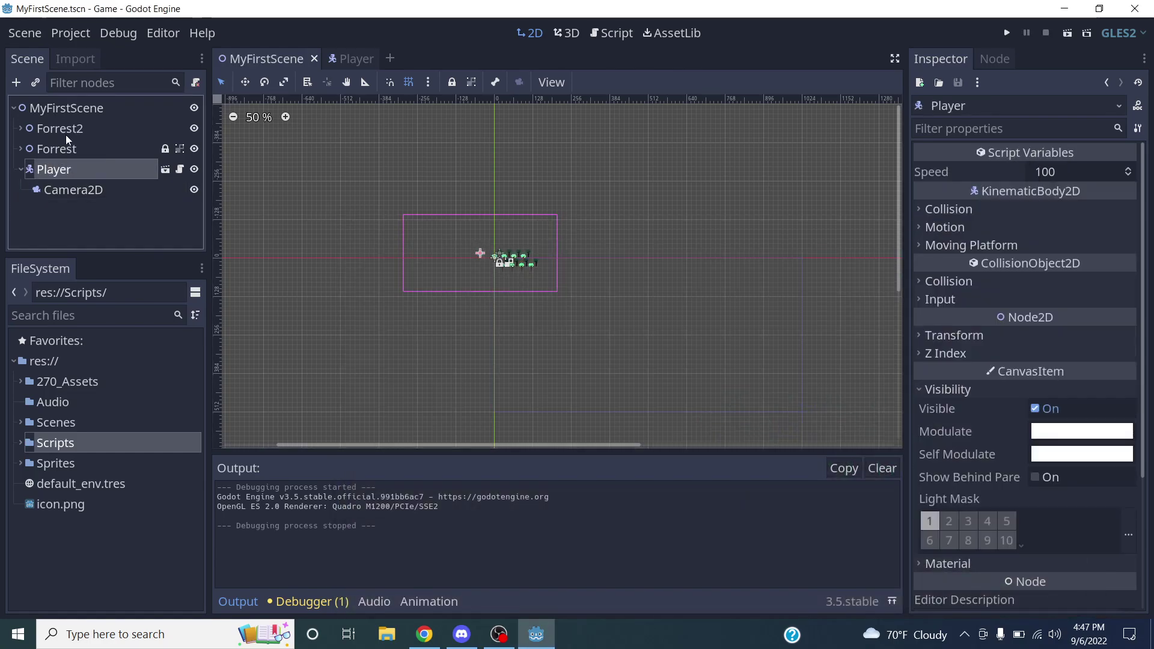
{"action": "left_click", "coordinate": [21, 169]}
{"action": "left_click", "coordinate": [59, 108]}
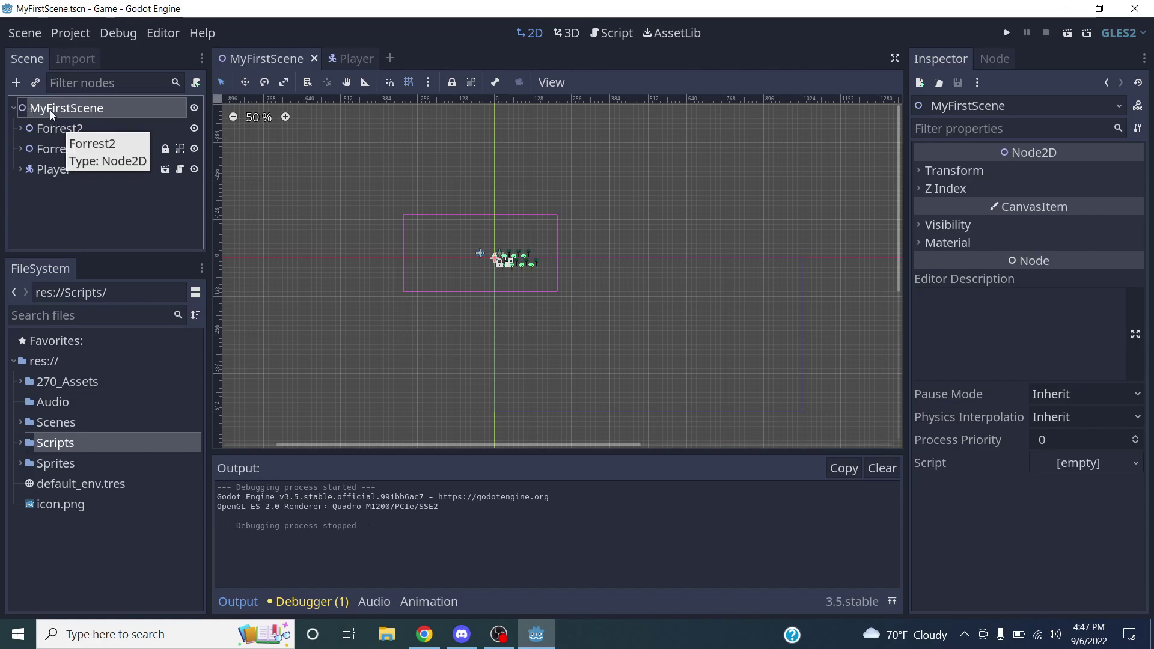
{"action": "double_click", "coordinate": [86, 109]}
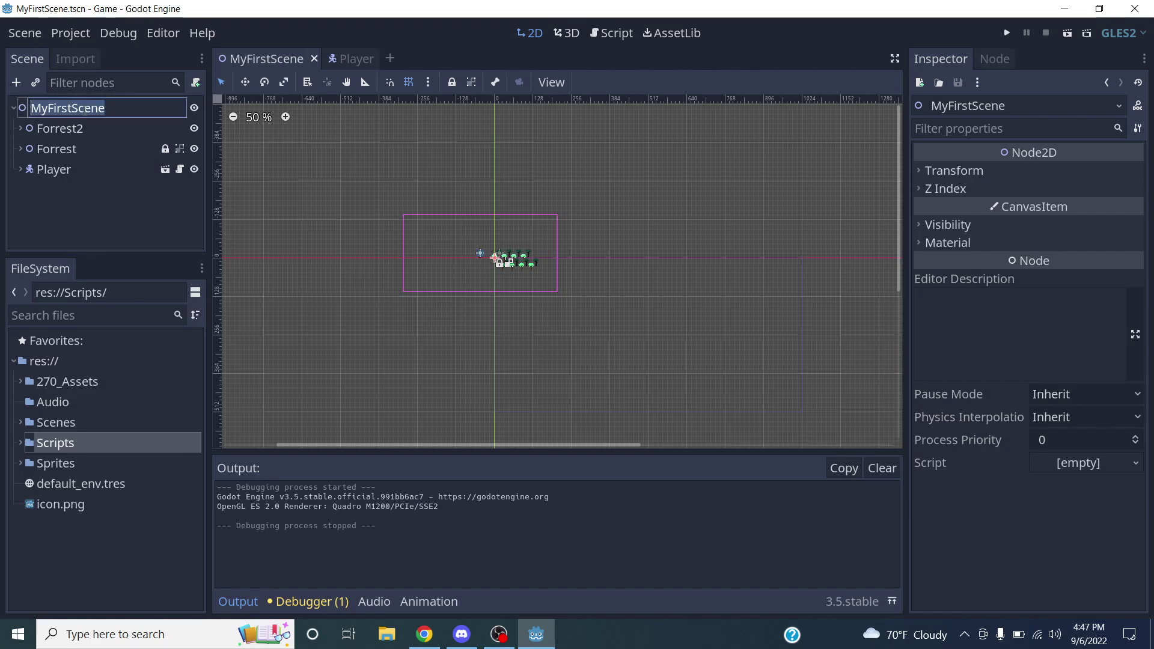
{"action": "left_click", "coordinate": [90, 149]}
{"action": "left_click", "coordinate": [74, 115]}
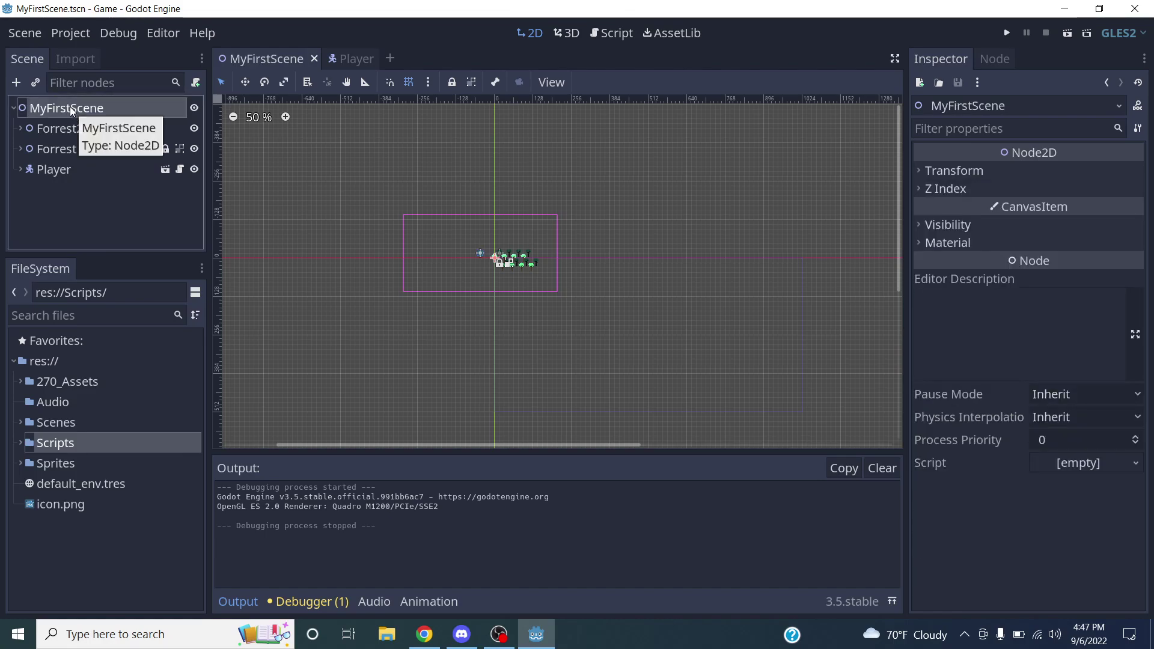
Change the MyFirstScene root node's type to YSort and run the scene.
{"action": "right_click", "coordinate": [51, 109]}
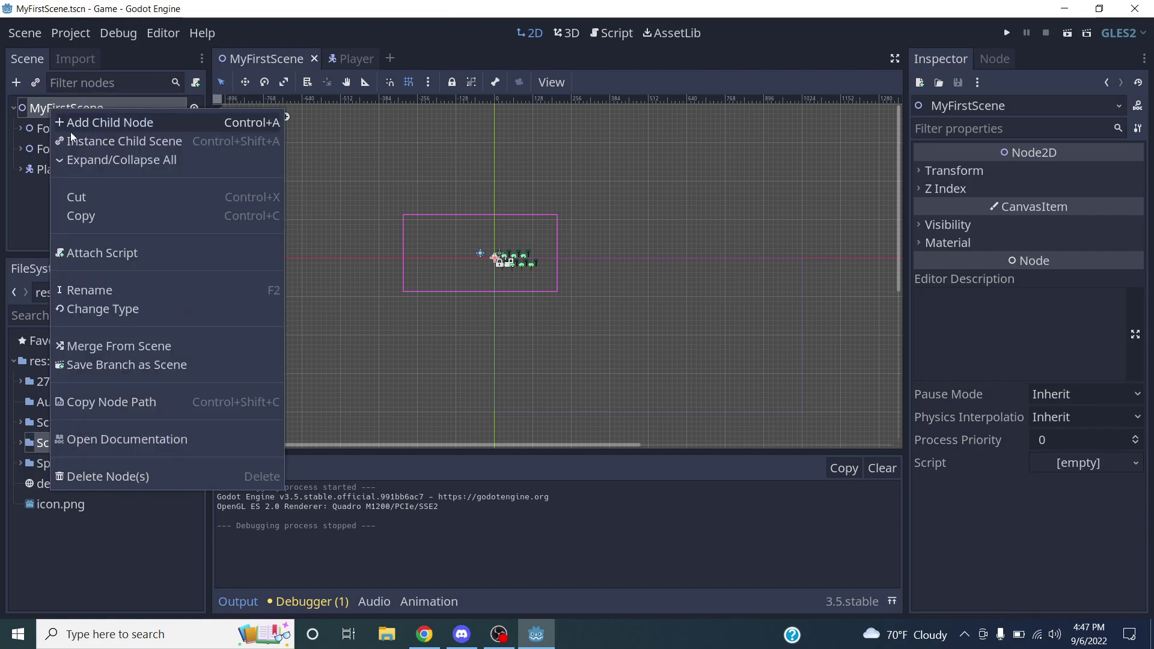
{"action": "left_click", "coordinate": [110, 309]}
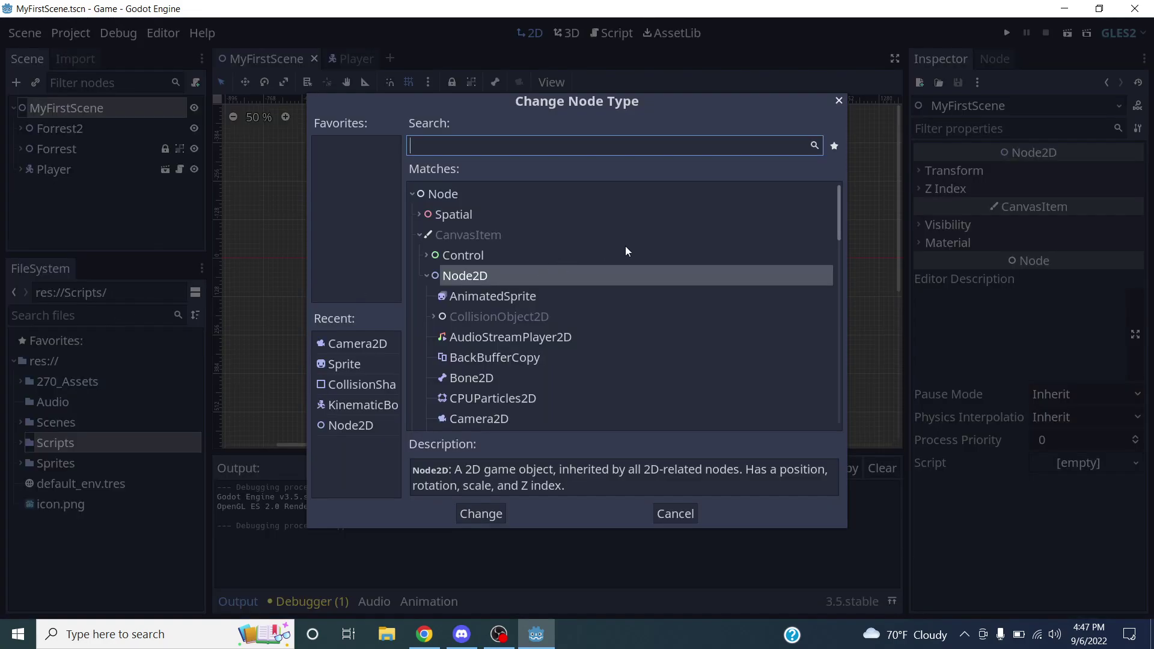
{"action": "type", "text": "ysort"}
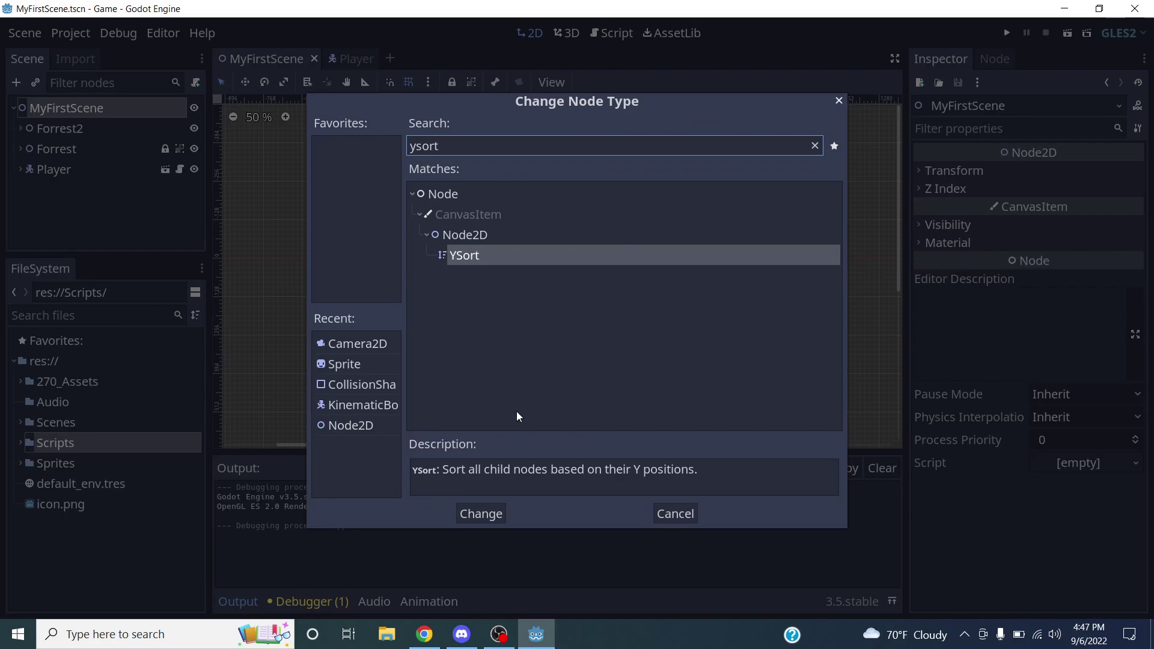
{"action": "left_click", "coordinate": [505, 347]}
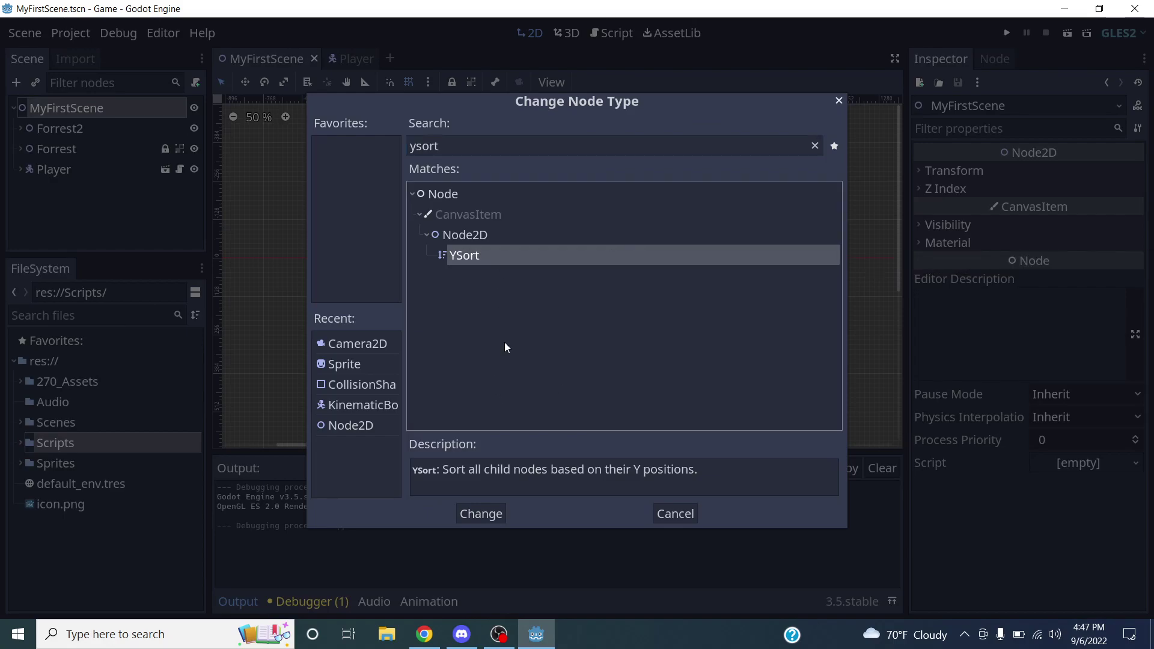
{"action": "left_click", "coordinate": [479, 514]}
{"action": "left_click", "coordinate": [1068, 33]}
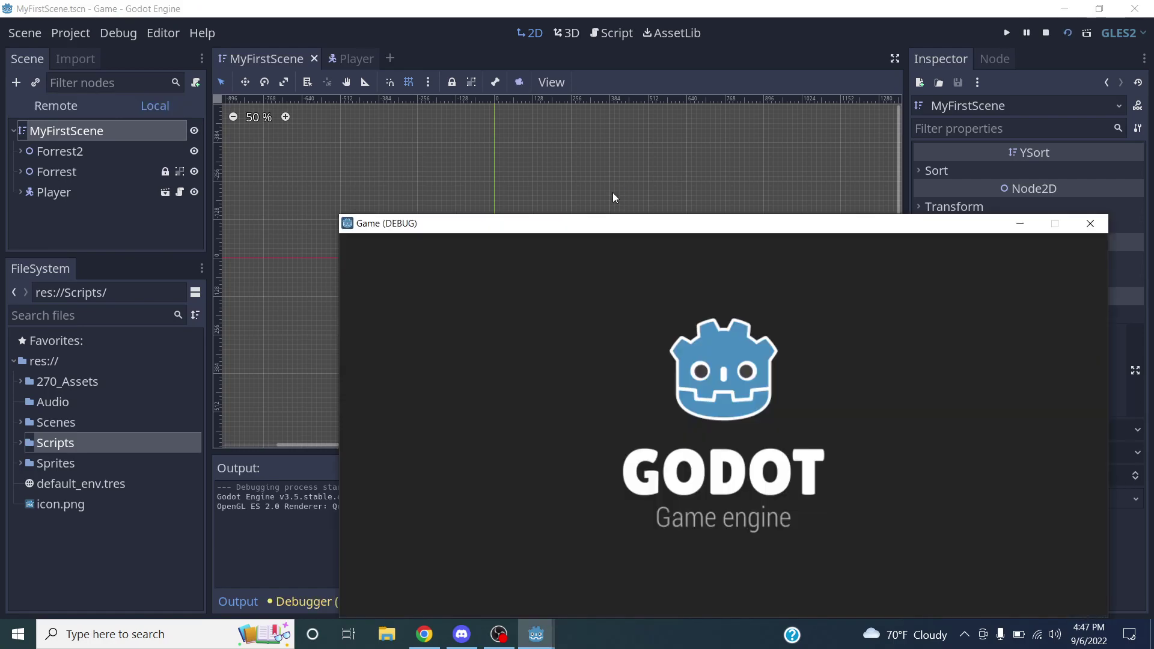
Walk the cat right, down, up and left among the trees to check depth sorting.
{"action": "key", "text": "Right"}
{"action": "key", "text": "Down"}
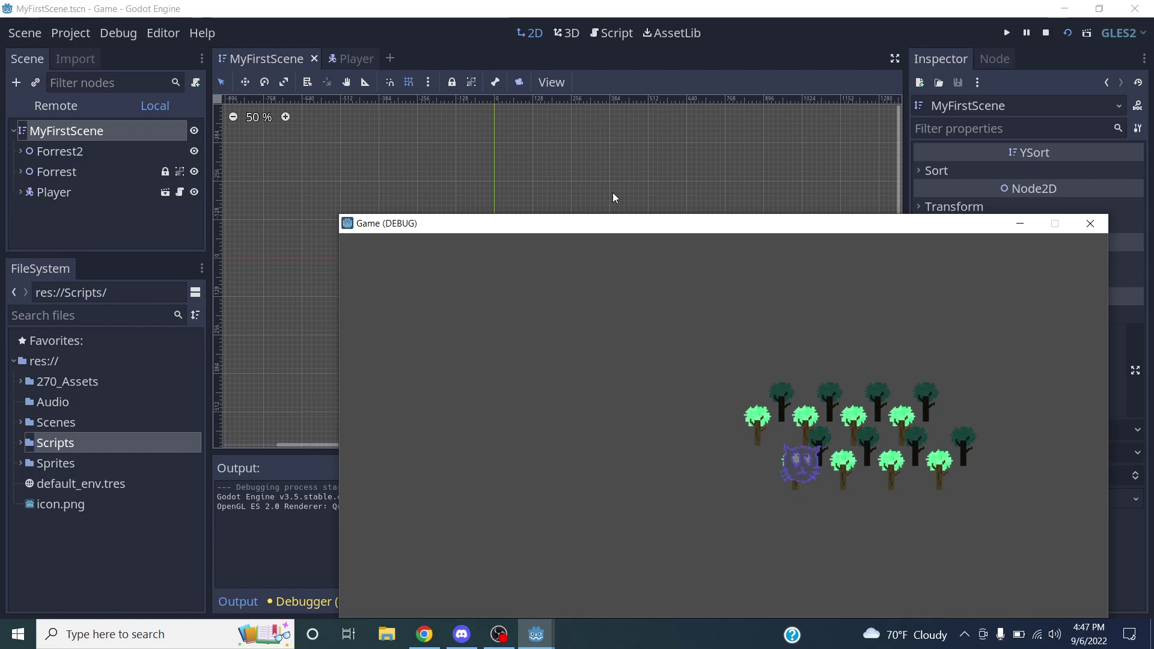
{"action": "key", "text": "Down"}
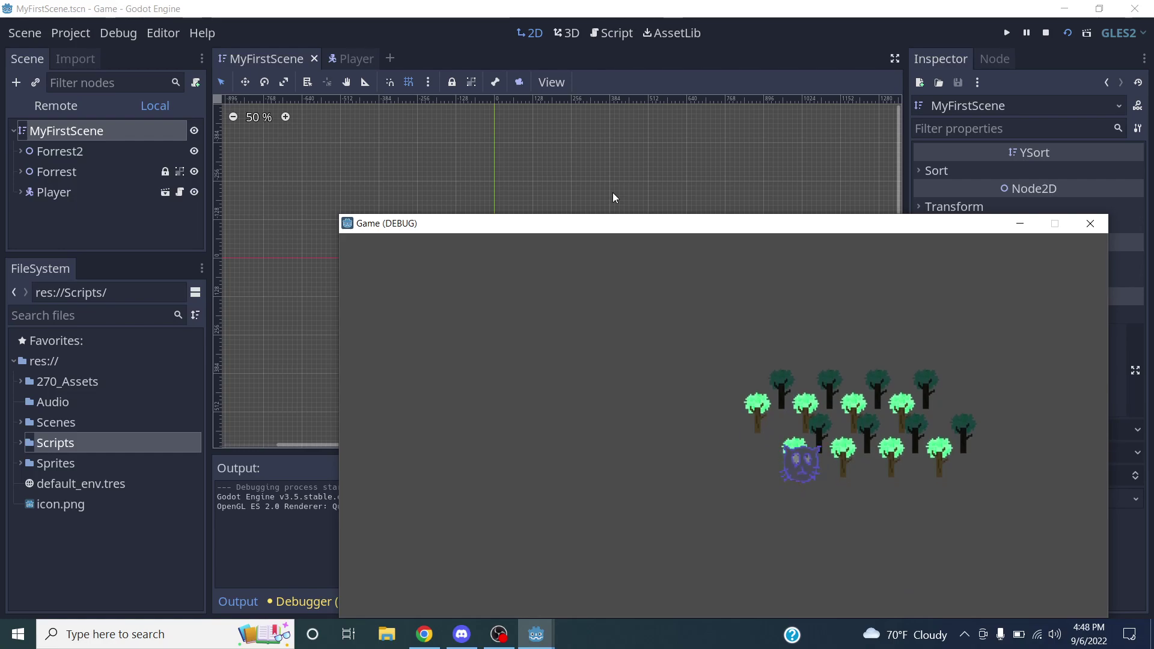
{"action": "key", "text": "Up"}
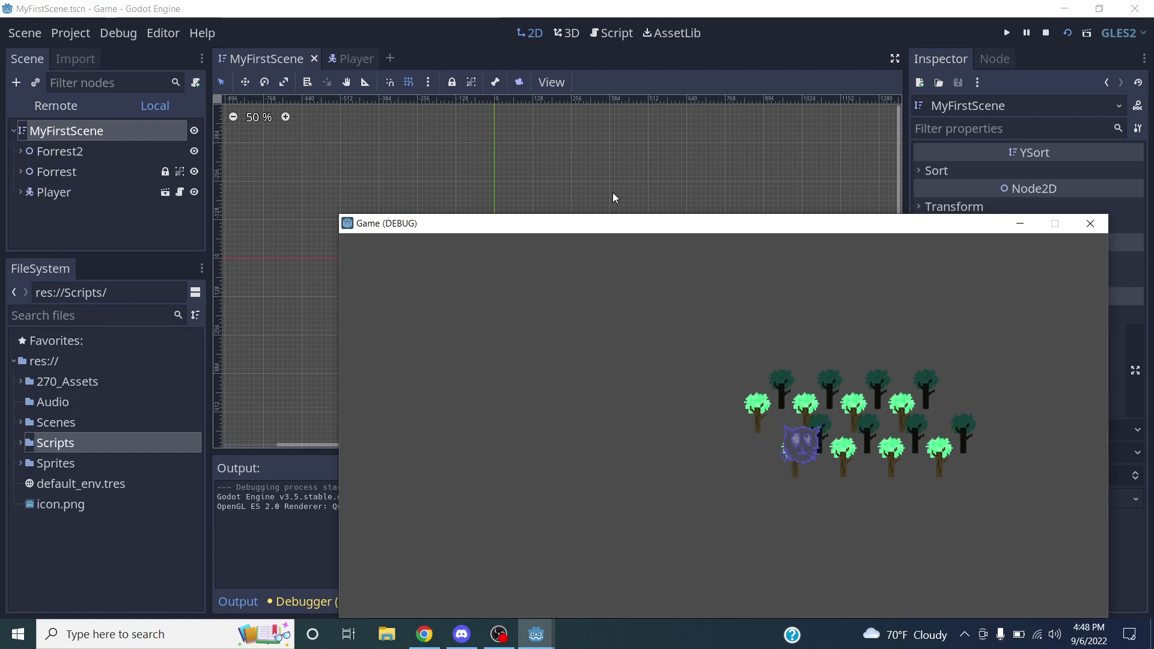
{"action": "key", "text": "Down"}
{"action": "key", "text": "Up"}
{"action": "key", "text": "Down"}
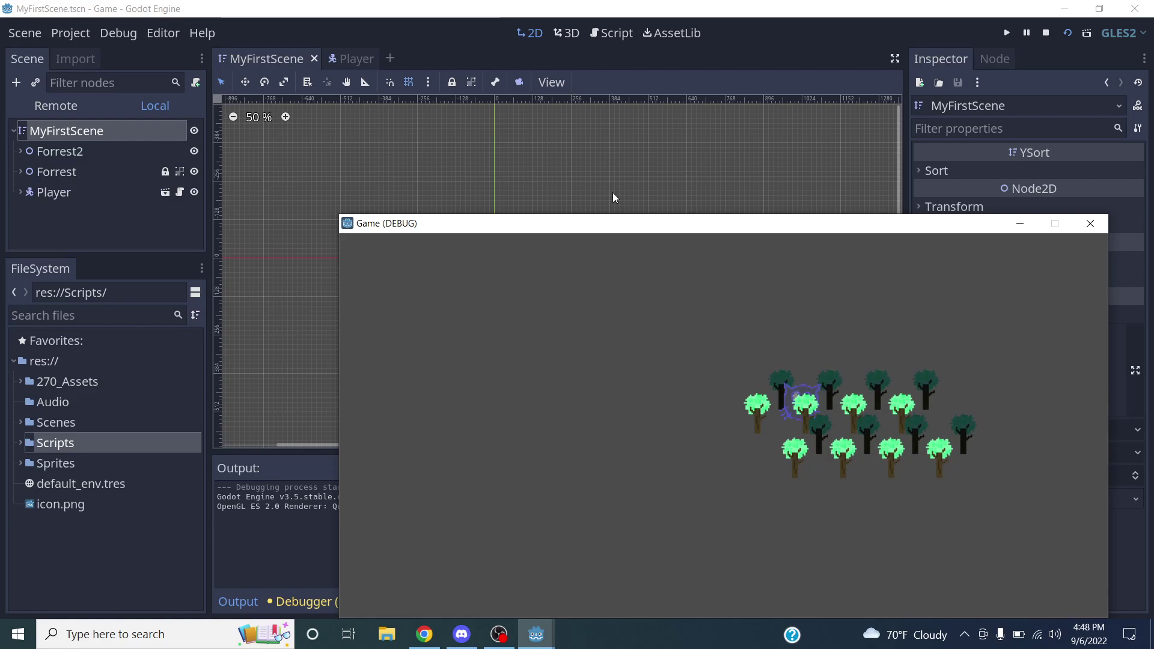
{"action": "key", "text": "Left"}
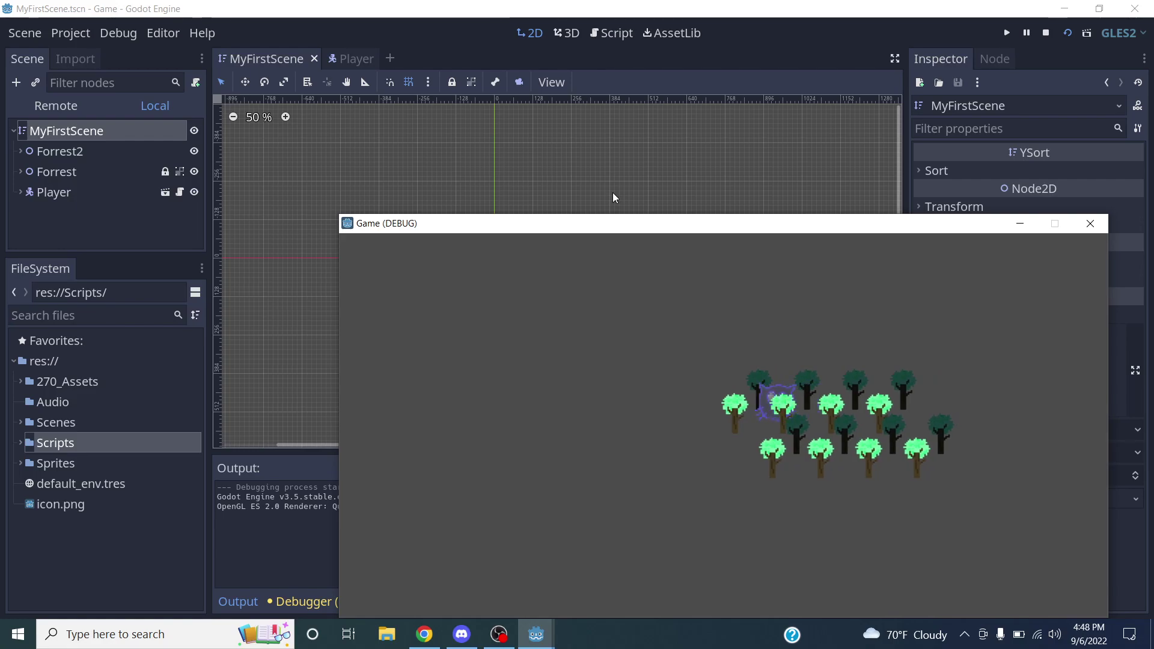
Close the game and set the Player's Camera2D zoom x and y to 0.25.
{"action": "left_click", "coordinate": [1089, 224]}
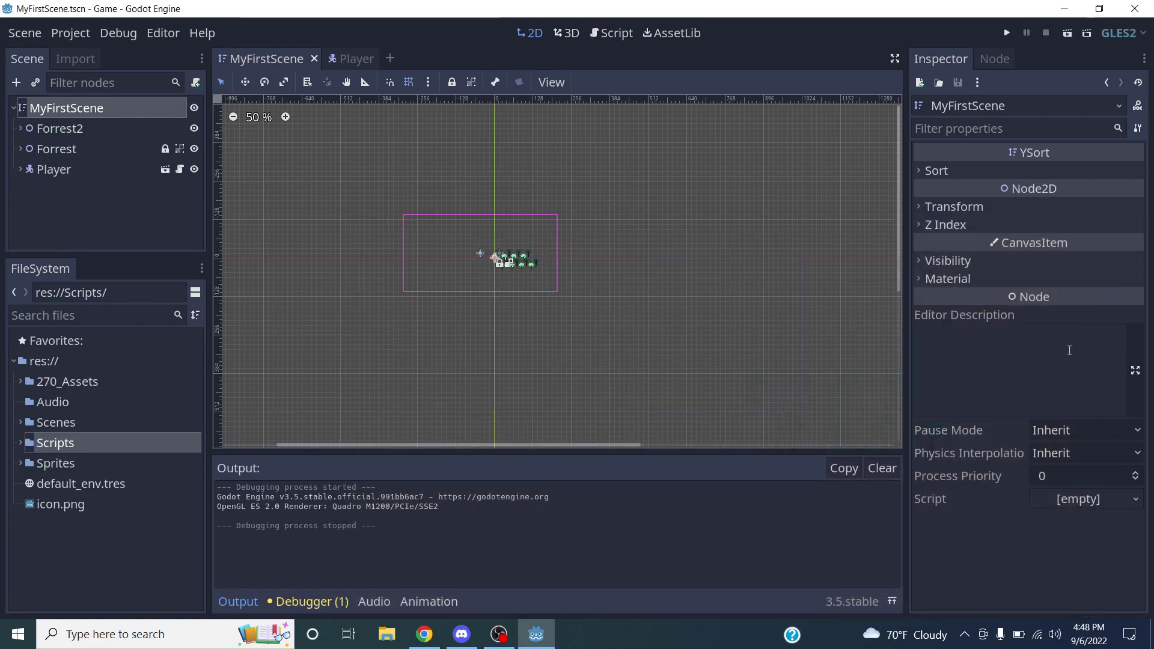
{"action": "left_click", "coordinate": [21, 167]}
{"action": "left_click", "coordinate": [55, 190]}
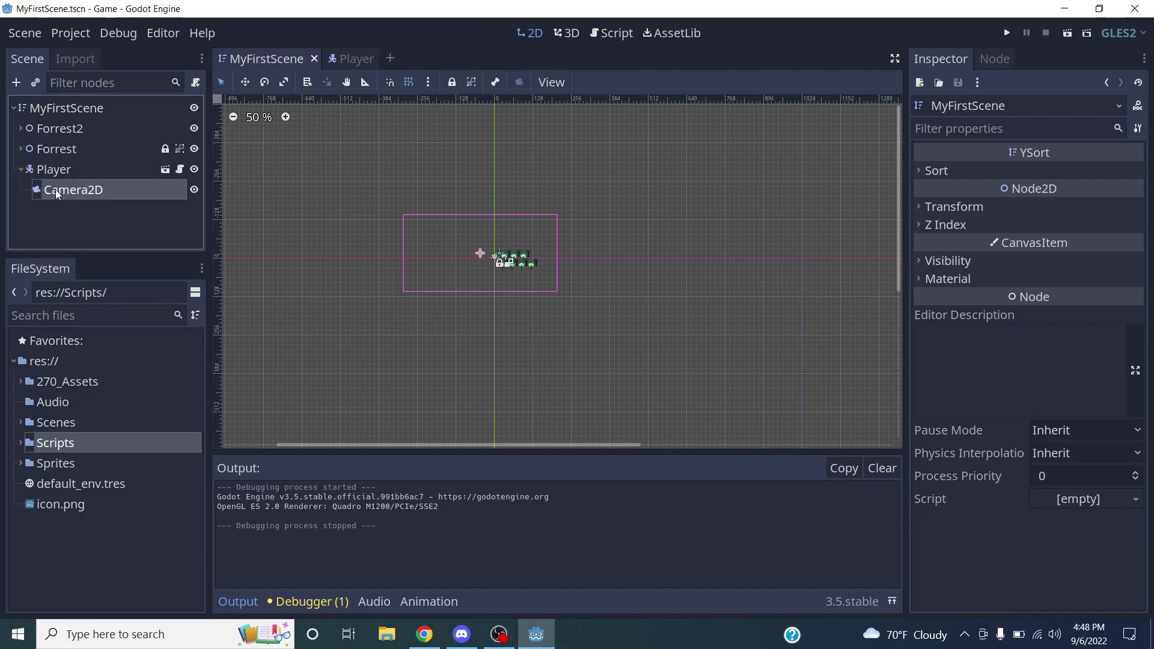
{"action": "left_click", "coordinate": [1099, 285]}
{"action": "type", "text": ".25"}
{"action": "key", "text": "Tab"}
{"action": "type", "text": ".25"}
{"action": "key", "text": "Return"}
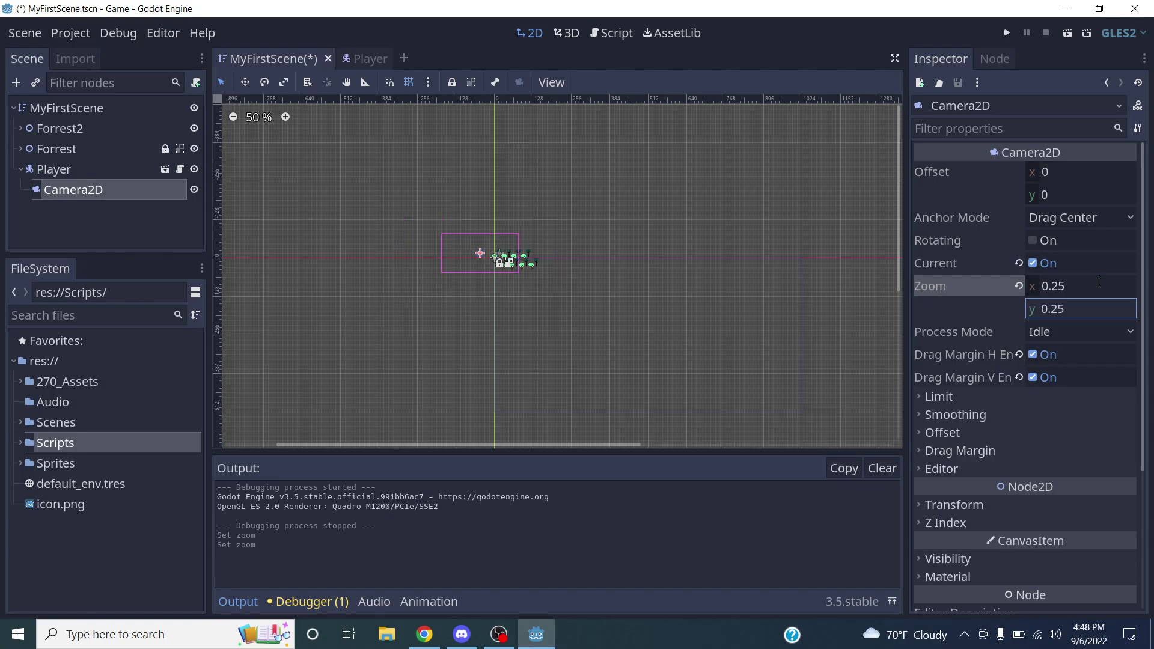
Run the scene, walk the player left and down, then close the game window.
{"action": "left_click", "coordinate": [1064, 31]}
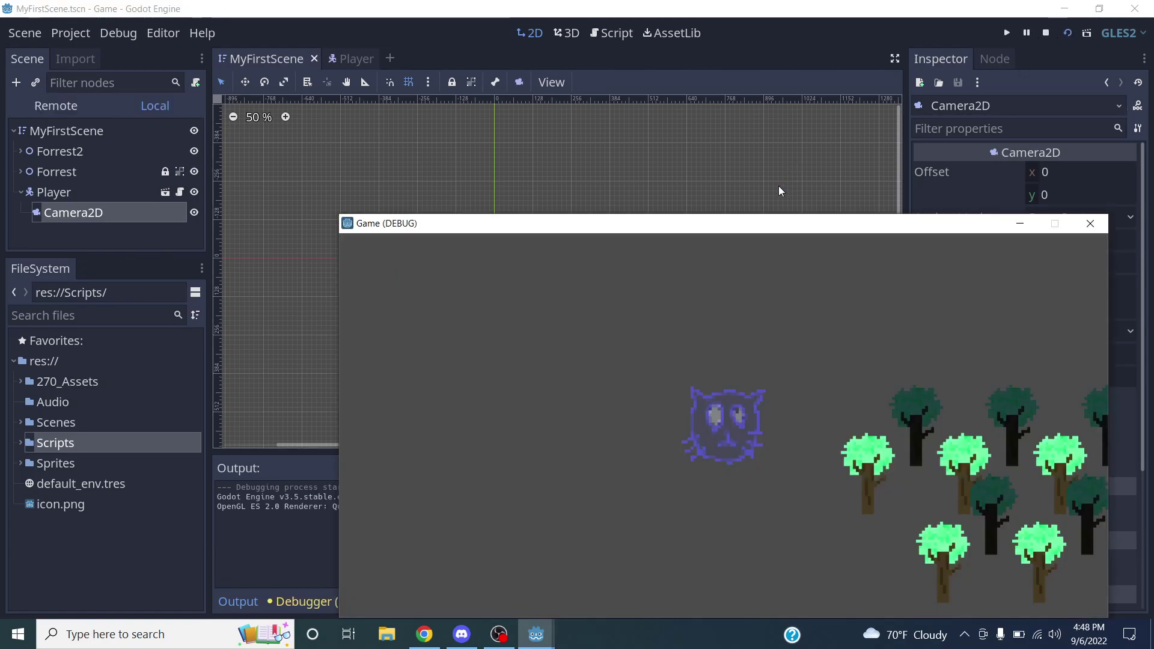
{"action": "key", "text": "Left"}
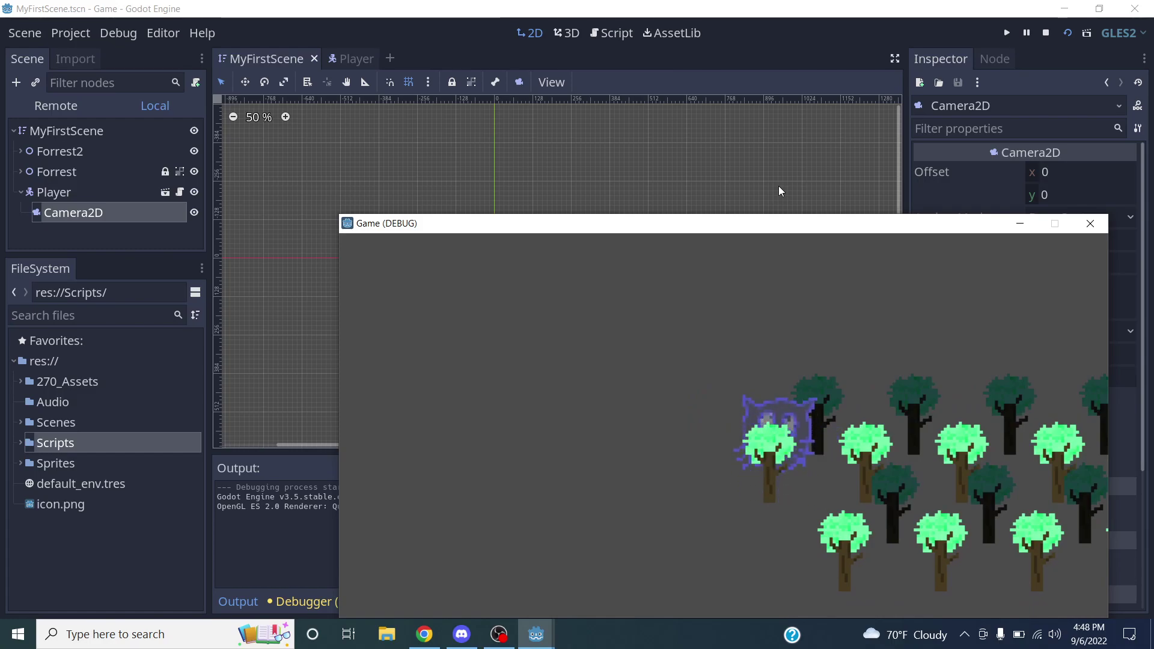
{"action": "key", "text": "Down"}
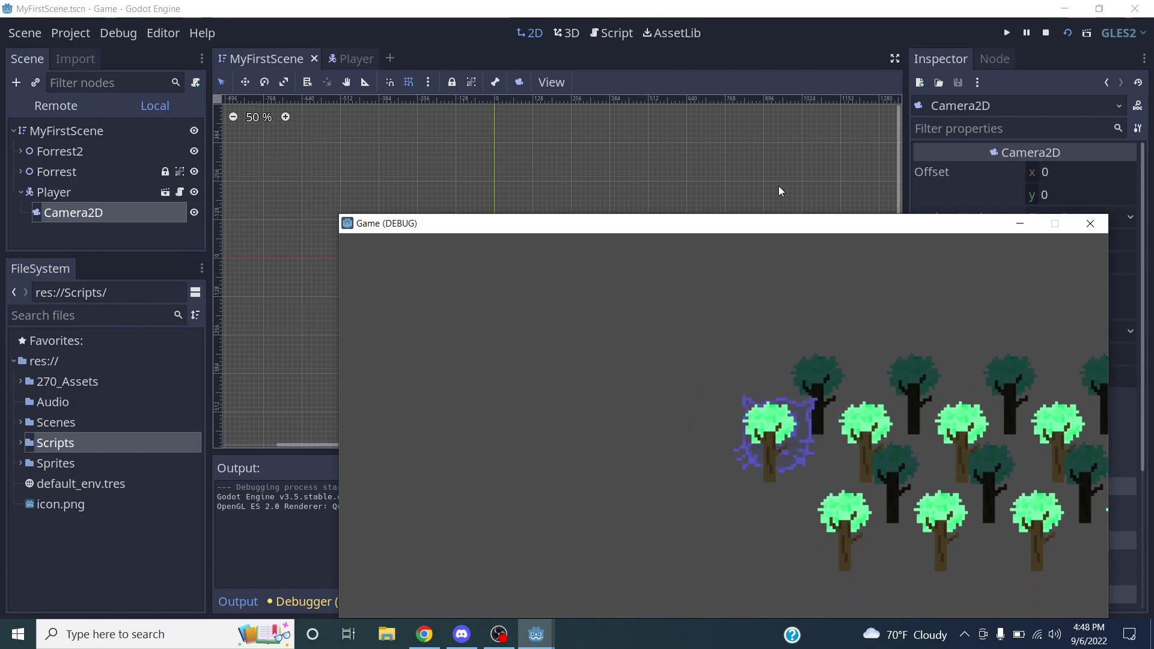
{"action": "key", "text": "Down"}
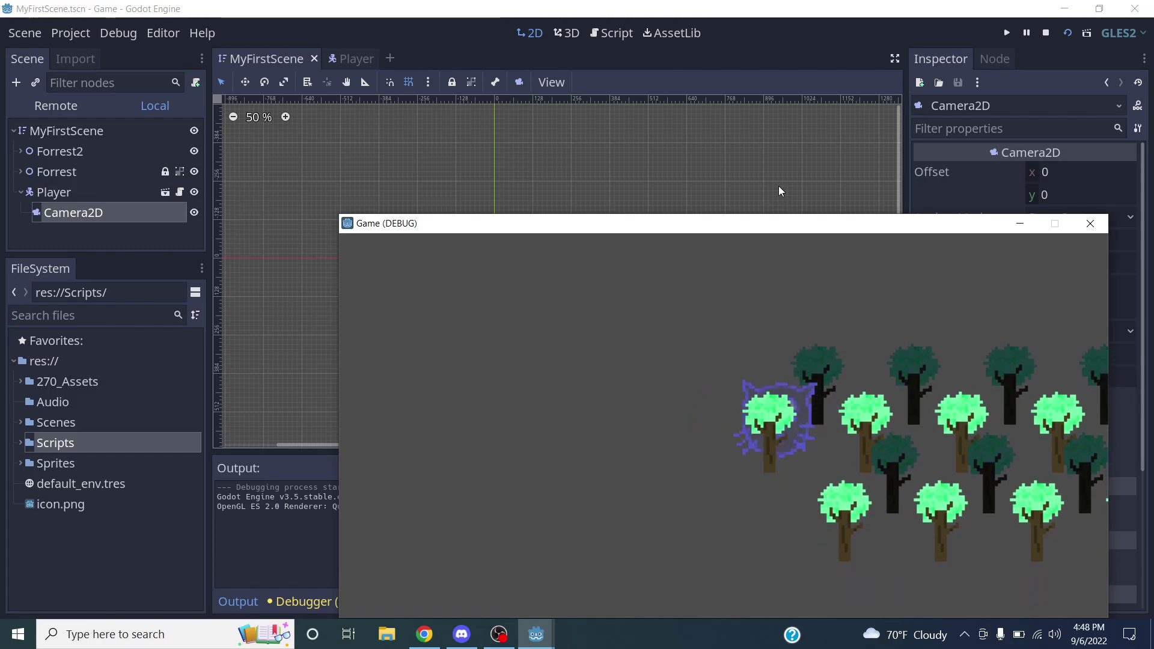
{"action": "left_click", "coordinate": [1091, 223]}
Move the Player scene's sprite and collision shape up to (0, -12), save, and return to MyFirstScene.
{"action": "left_click", "coordinate": [68, 169]}
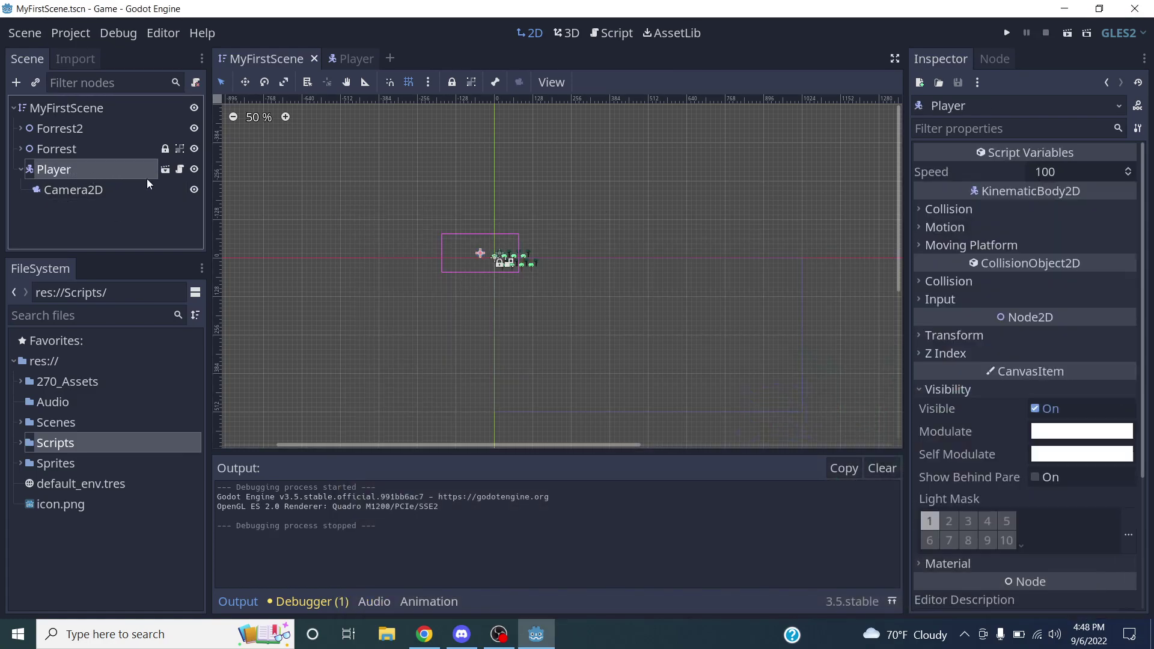
{"action": "left_click", "coordinate": [165, 169]}
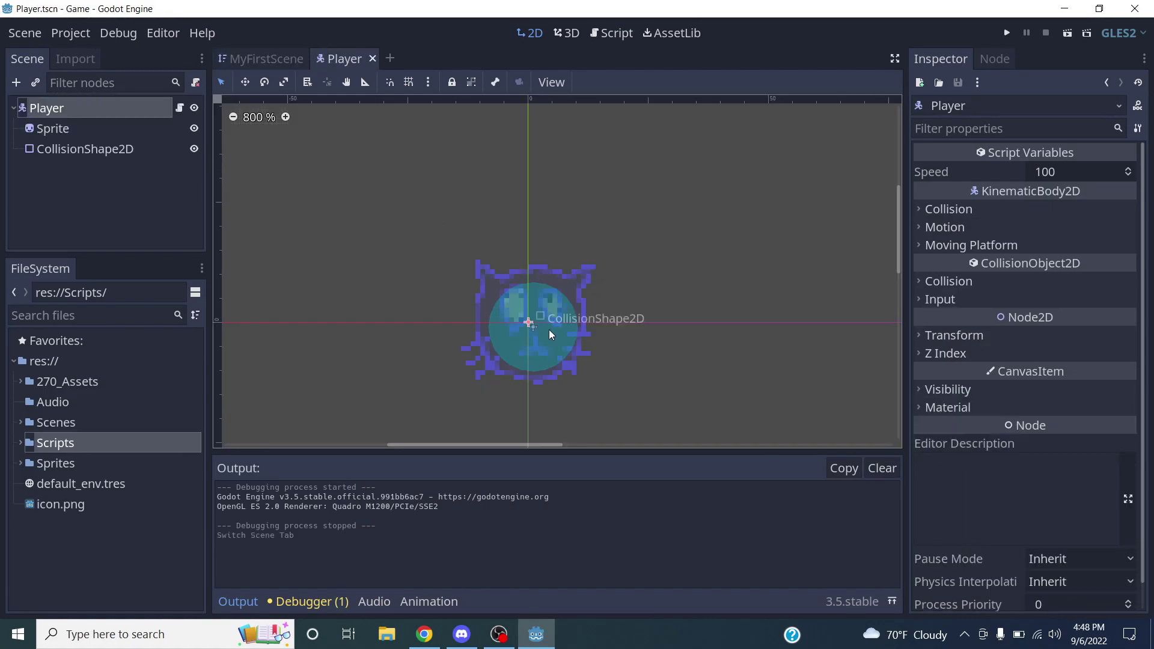
{"action": "left_click_drag", "start_coordinate": [633, 242], "coordinate": [546, 303]}
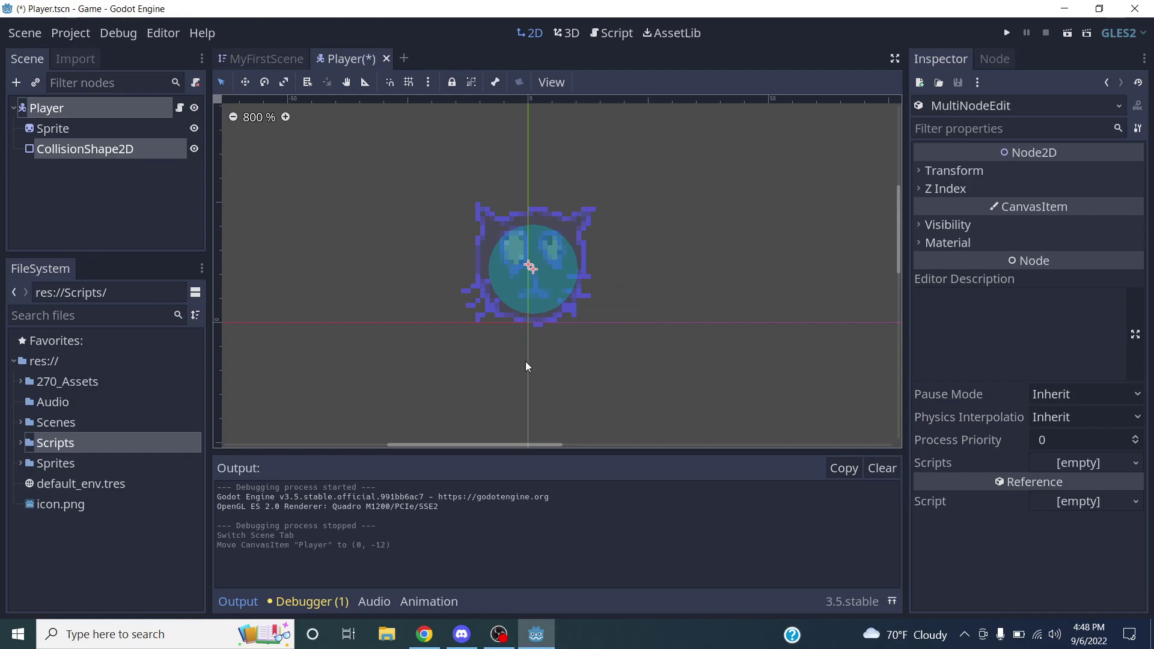
{"action": "key", "text": "ctrl+s"}
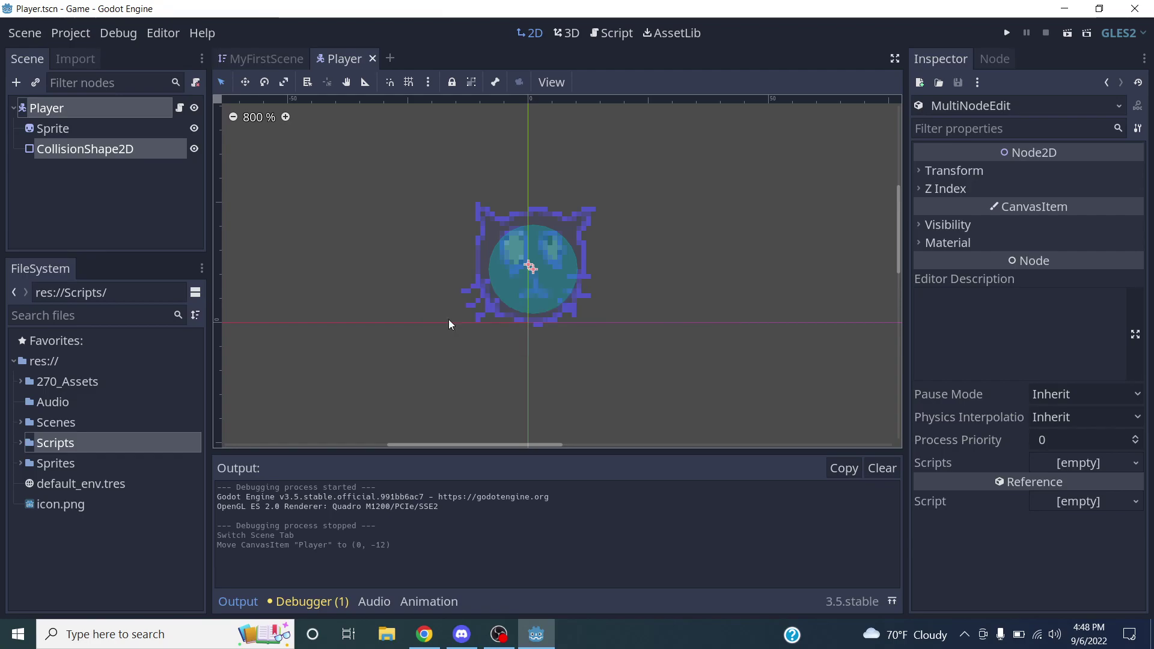
{"action": "left_click", "coordinate": [285, 59]}
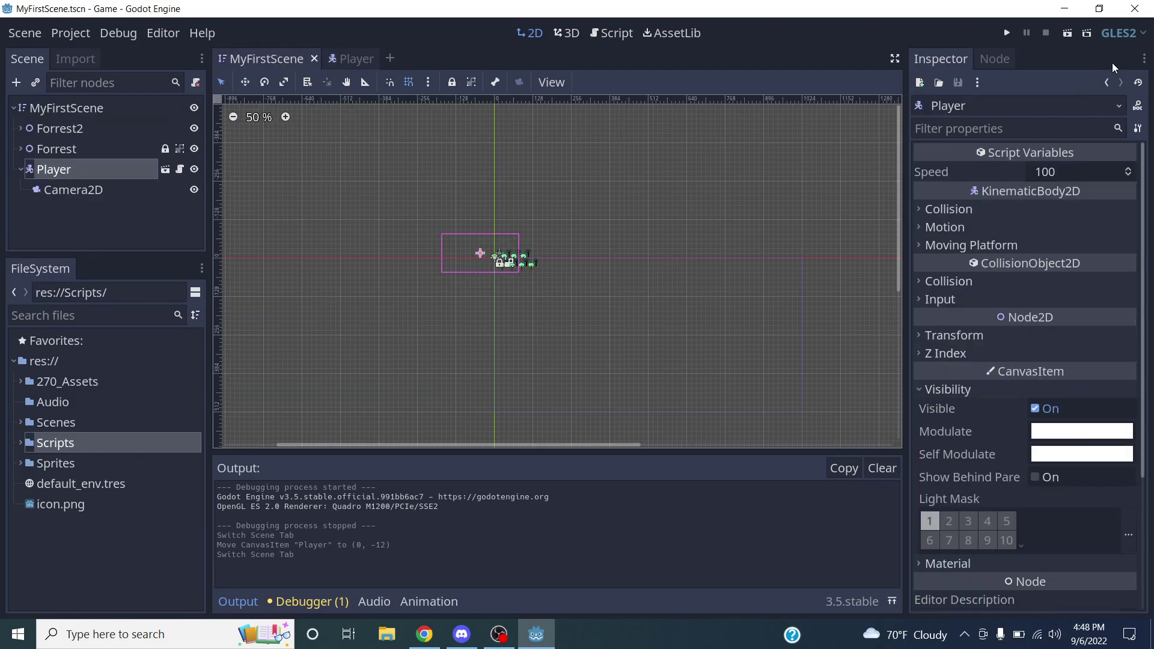
Launch the scene with F6, walk the player in all directions around the trees, and shift the game window.
{"action": "key", "text": "F6"}
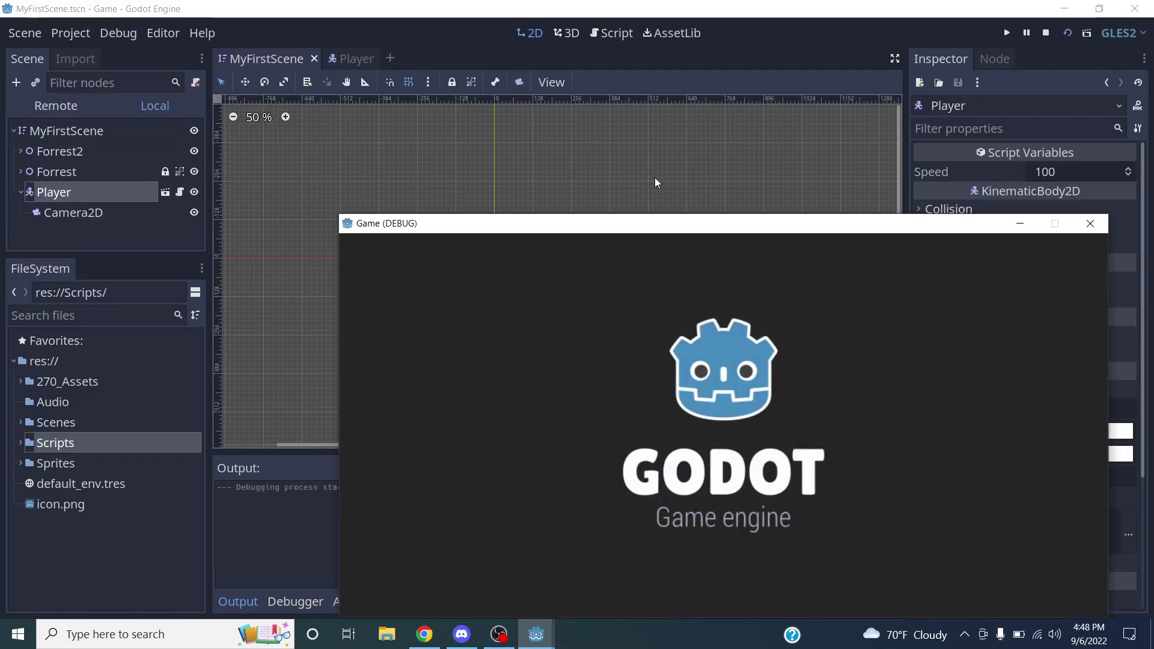
{"action": "key", "text": "Down"}
{"action": "key", "text": "Right"}
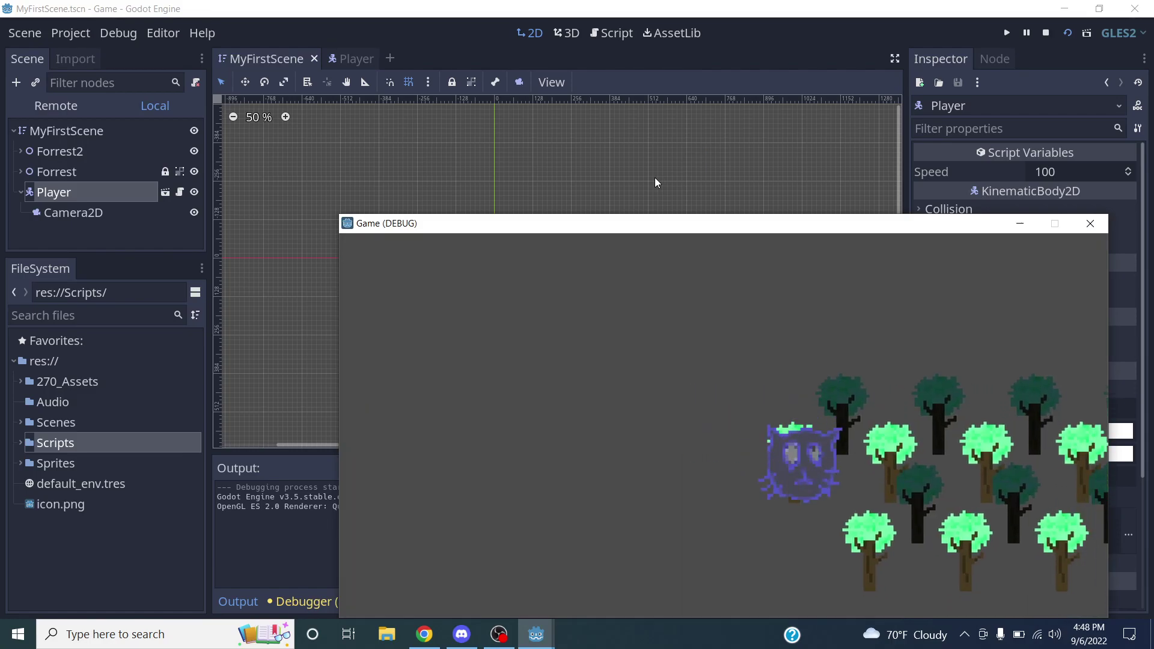
{"action": "key", "text": "Down"}
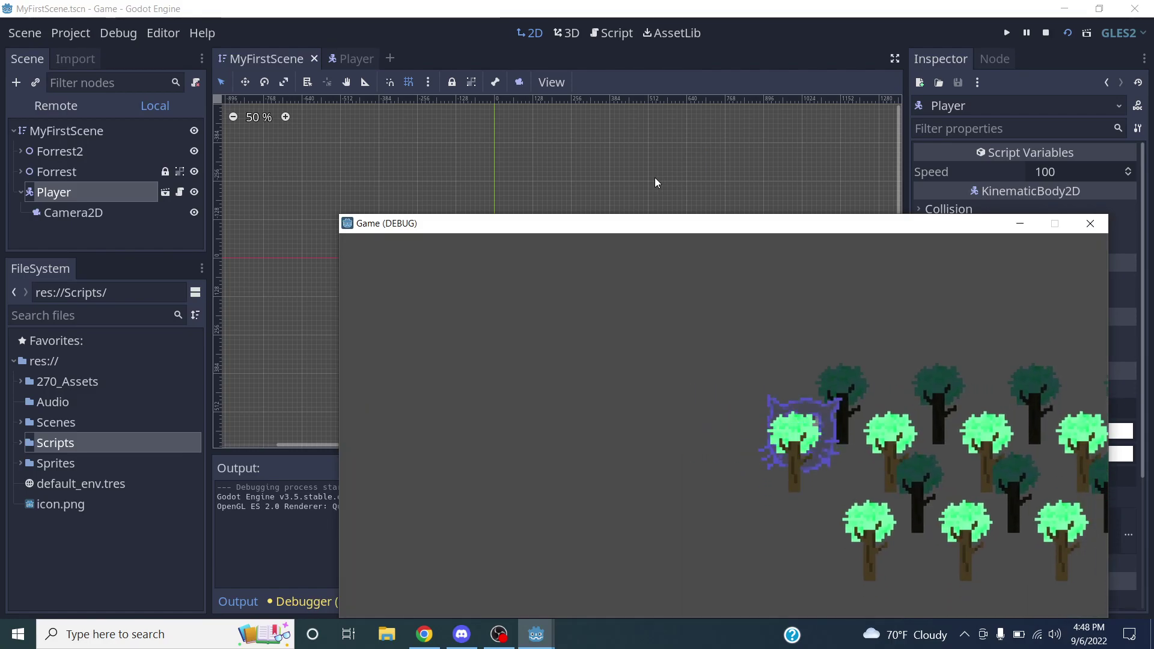
{"action": "key", "text": "Down"}
{"action": "key", "text": "Down"}
{"action": "key", "text": "Left"}
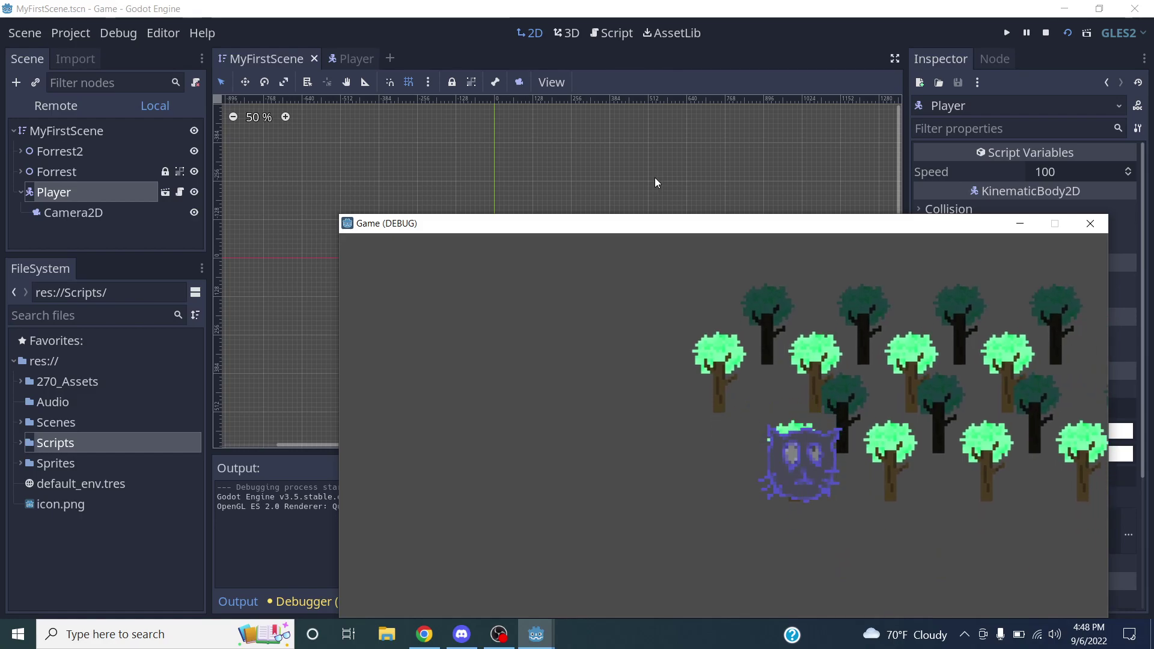
{"action": "key", "text": "Down"}
{"action": "key", "text": "Up"}
{"action": "key", "text": "Down"}
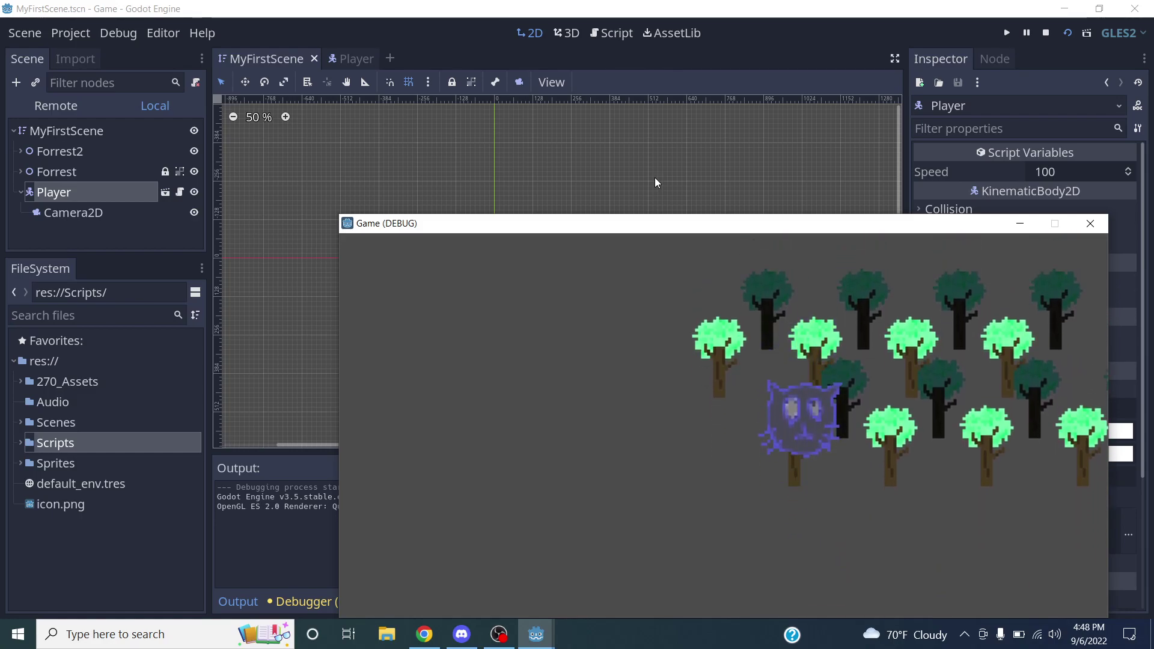
{"action": "key", "text": "Up"}
{"action": "key", "text": "Right"}
{"action": "key", "text": "Right"}
{"action": "key", "text": "Down"}
{"action": "key", "text": "Up"}
{"action": "key", "text": "Down"}
{"action": "key", "text": "Right"}
{"action": "key", "text": "Up"}
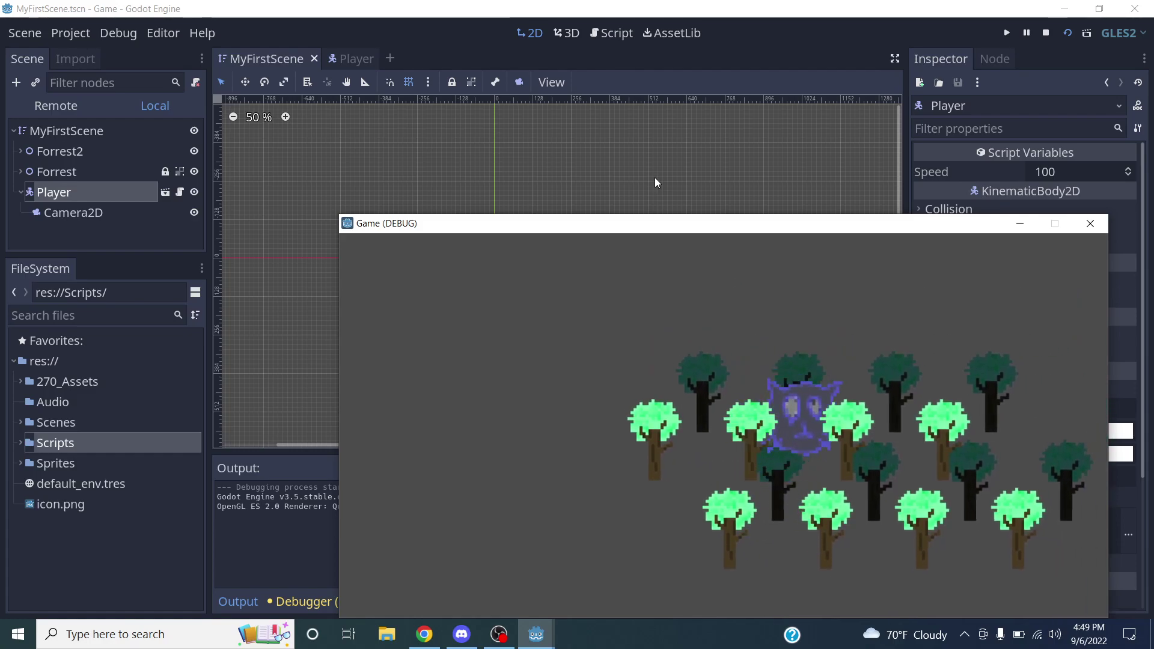
{"action": "key", "text": "Down"}
{"action": "key", "text": "Left"}
{"action": "key", "text": "Down"}
{"action": "key", "text": "Right"}
{"action": "key", "text": "Right"}
{"action": "key", "text": "Up"}
{"action": "key", "text": "Left"}
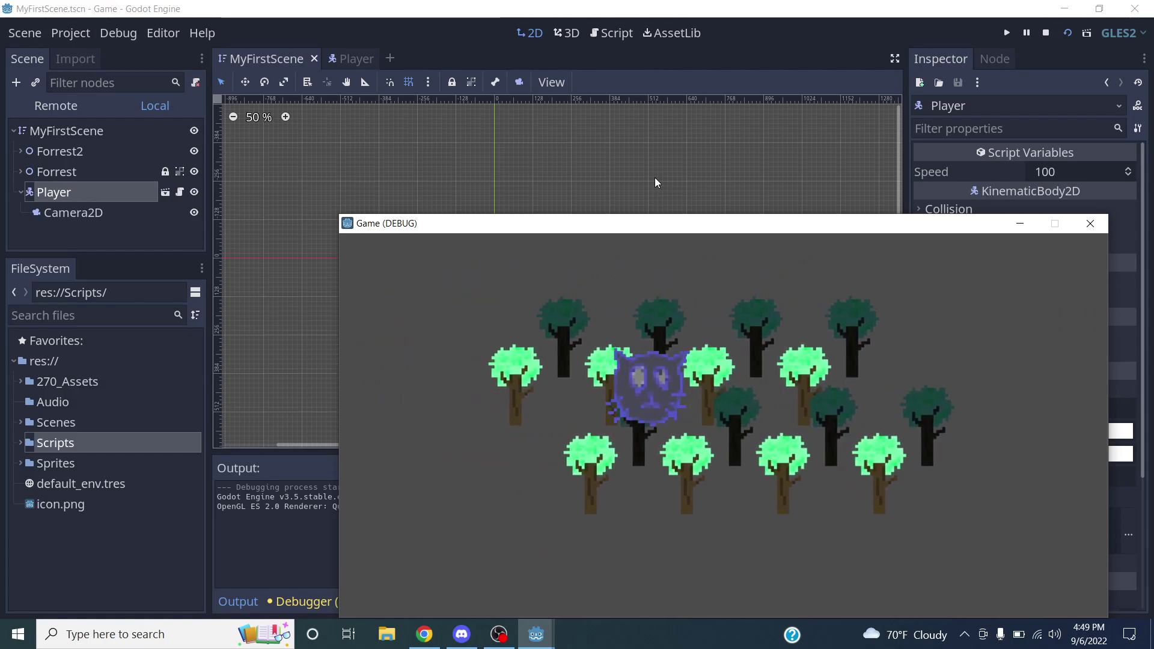
{"action": "key", "text": "Right"}
{"action": "key", "text": "Right"}
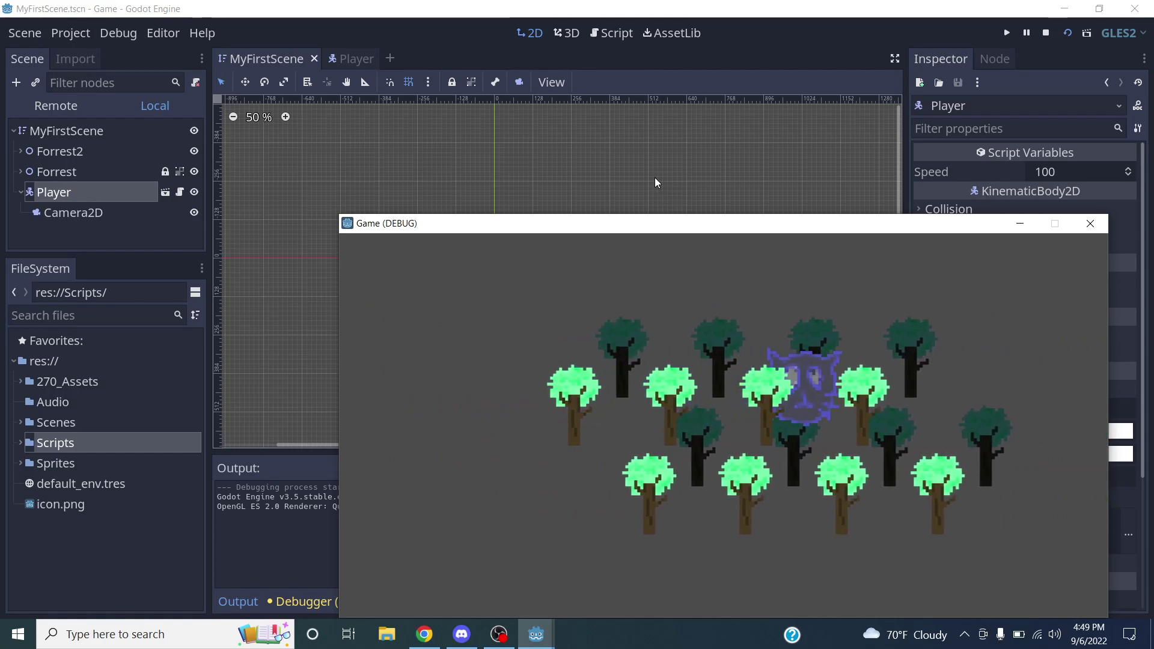
{"action": "key", "text": "Up"}
{"action": "key", "text": "Left"}
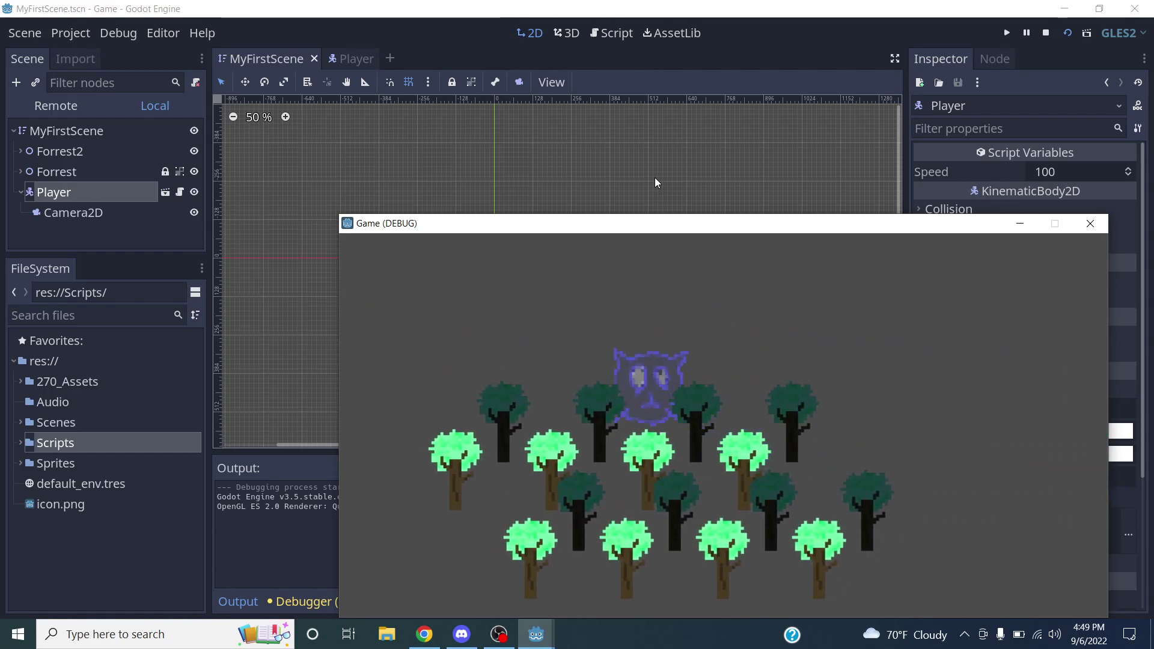
{"action": "key", "text": "Down"}
{"action": "key", "text": "Up"}
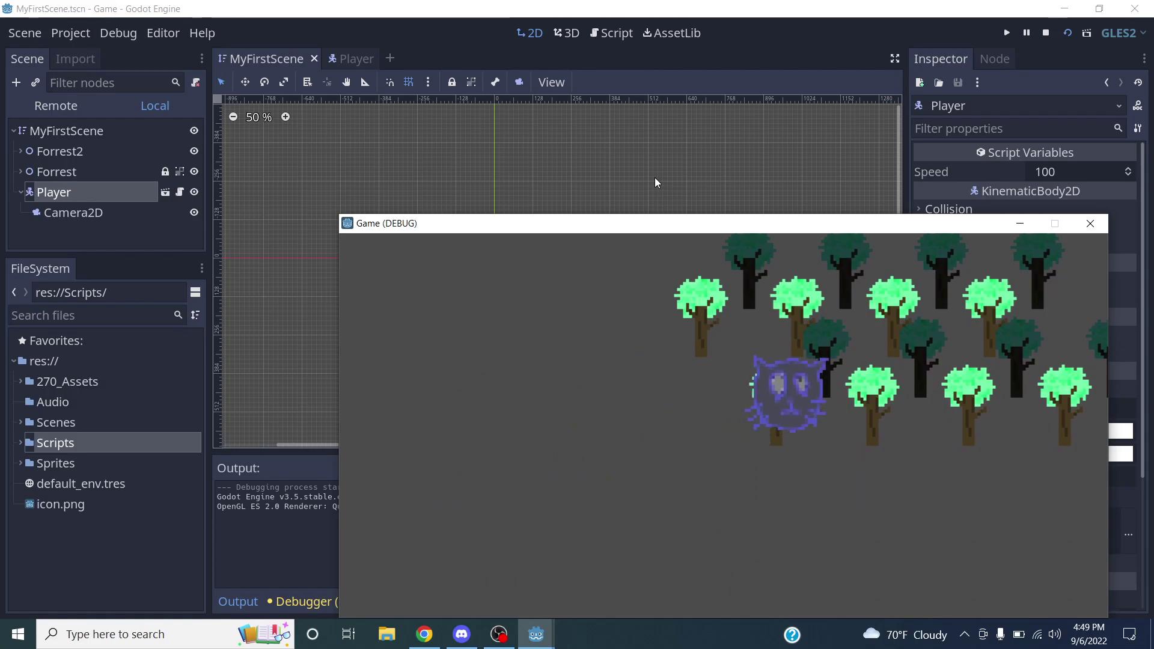
{"action": "key", "text": "Right"}
{"action": "key", "text": "Down"}
{"action": "key", "text": "Left"}
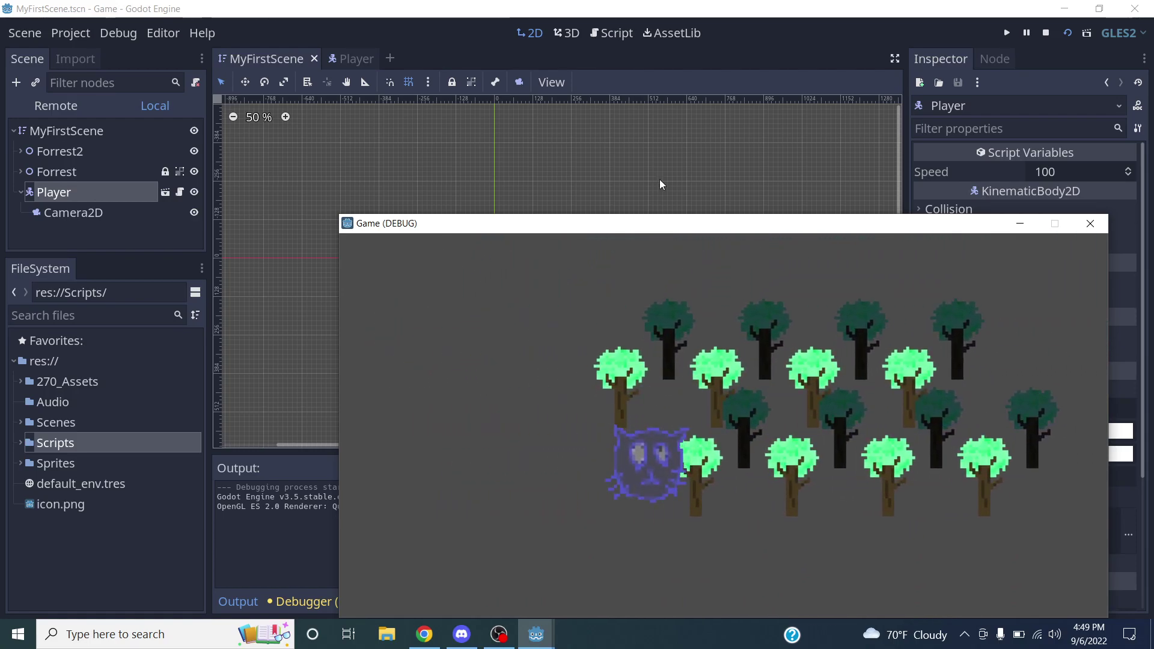
{"action": "left_click_drag", "start_coordinate": [675, 227], "coordinate": [549, 191]}
Close the game window, save the scene, and switch to the Godot Intro course page in Chrome.
{"action": "left_click", "coordinate": [963, 189]}
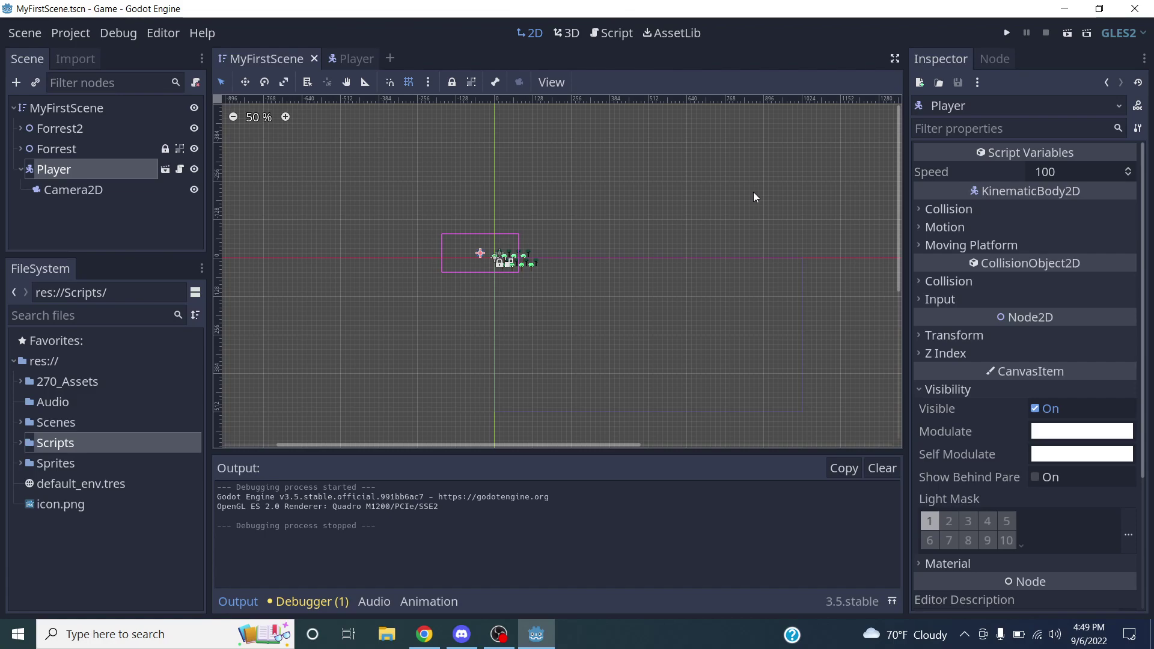
{"action": "key", "text": "ctrl+s"}
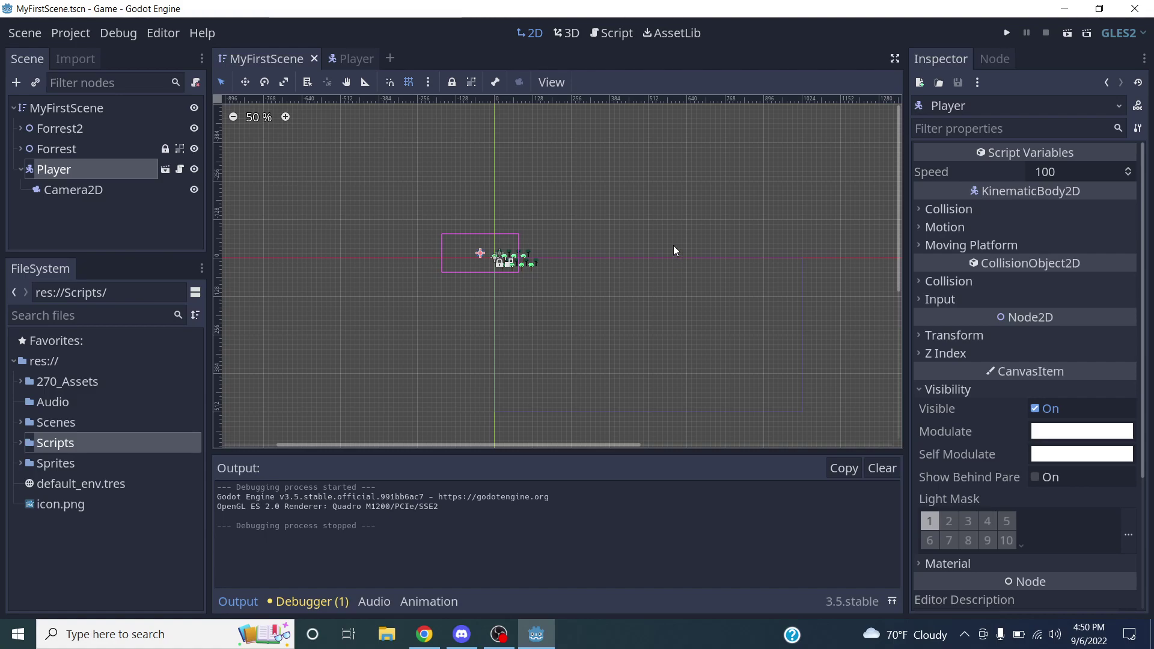
{"action": "mouse_move", "coordinate": [424, 637]}
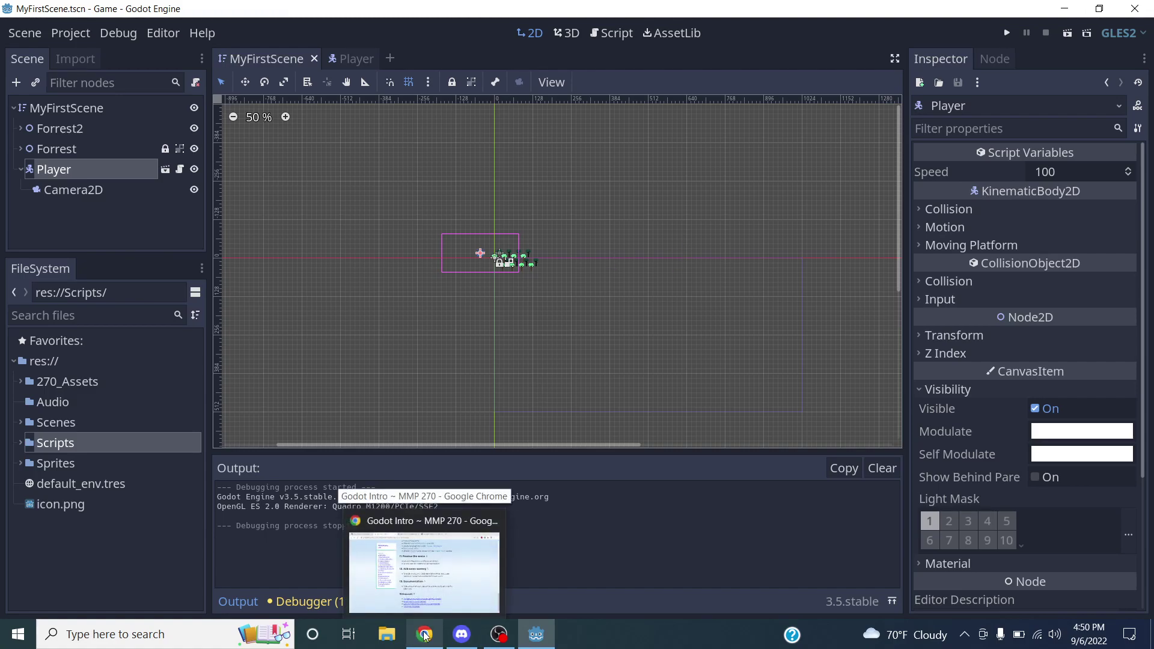
{"action": "left_click", "coordinate": [424, 637]}
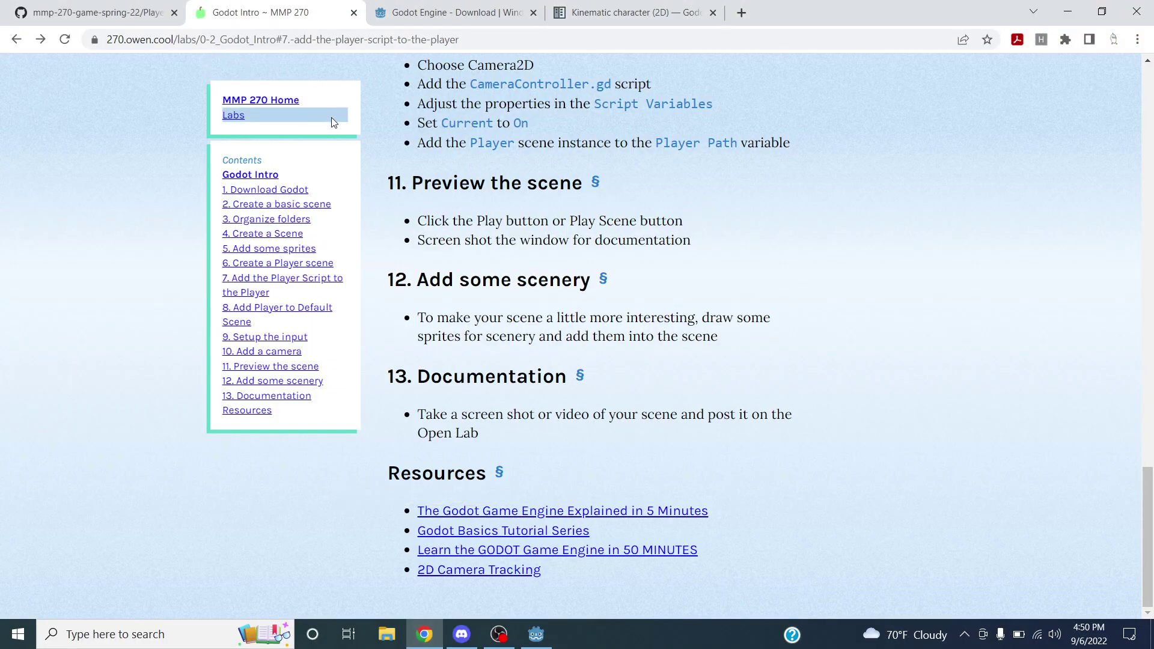
Check the class Discord #info channel, then show the MMP 270 OpenLab site's Links list.
{"action": "scroll", "coordinate": [331, 118], "scroll_direction": "up", "scroll_amount": 7}
{"action": "scroll", "coordinate": [470, 138], "scroll_direction": "down", "scroll_amount": 4}
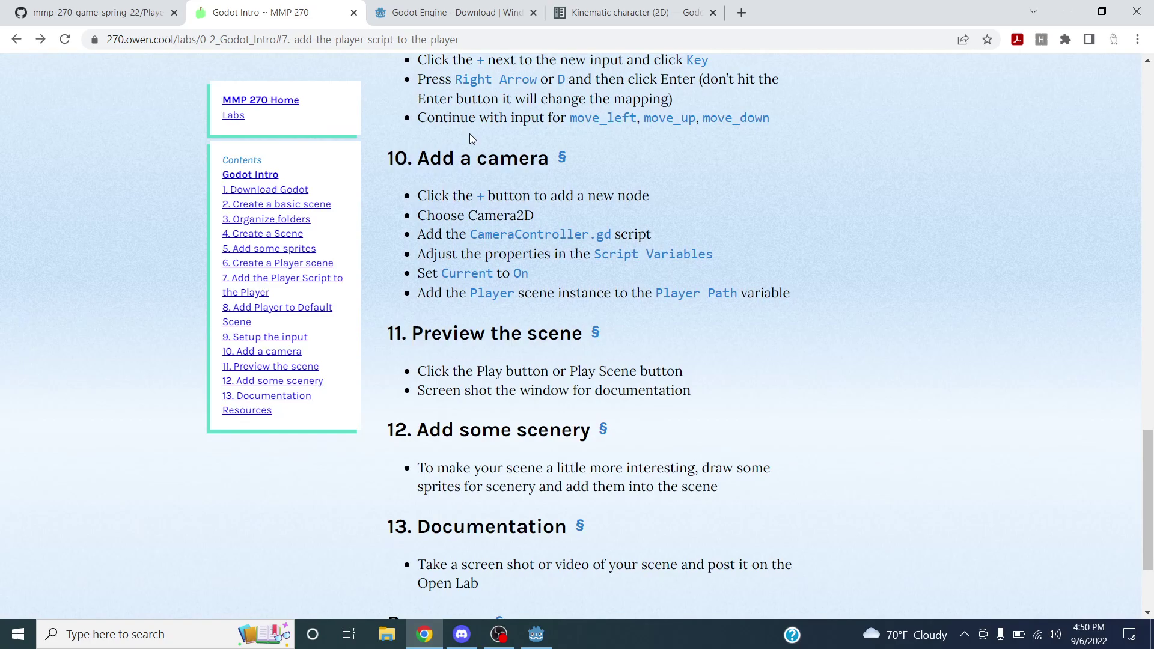
{"action": "left_click", "coordinate": [463, 637]}
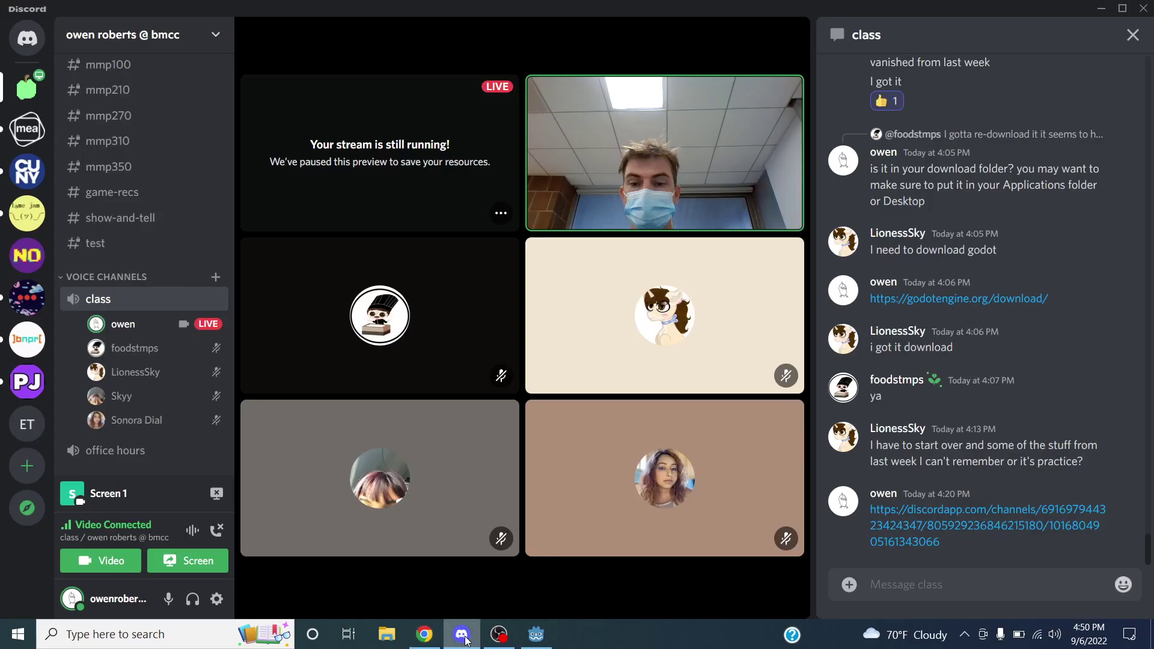
{"action": "scroll", "coordinate": [145, 78], "scroll_direction": "up", "scroll_amount": 1}
{"action": "scroll", "coordinate": [147, 66], "scroll_direction": "up", "scroll_amount": 3}
{"action": "left_click", "coordinate": [132, 104]}
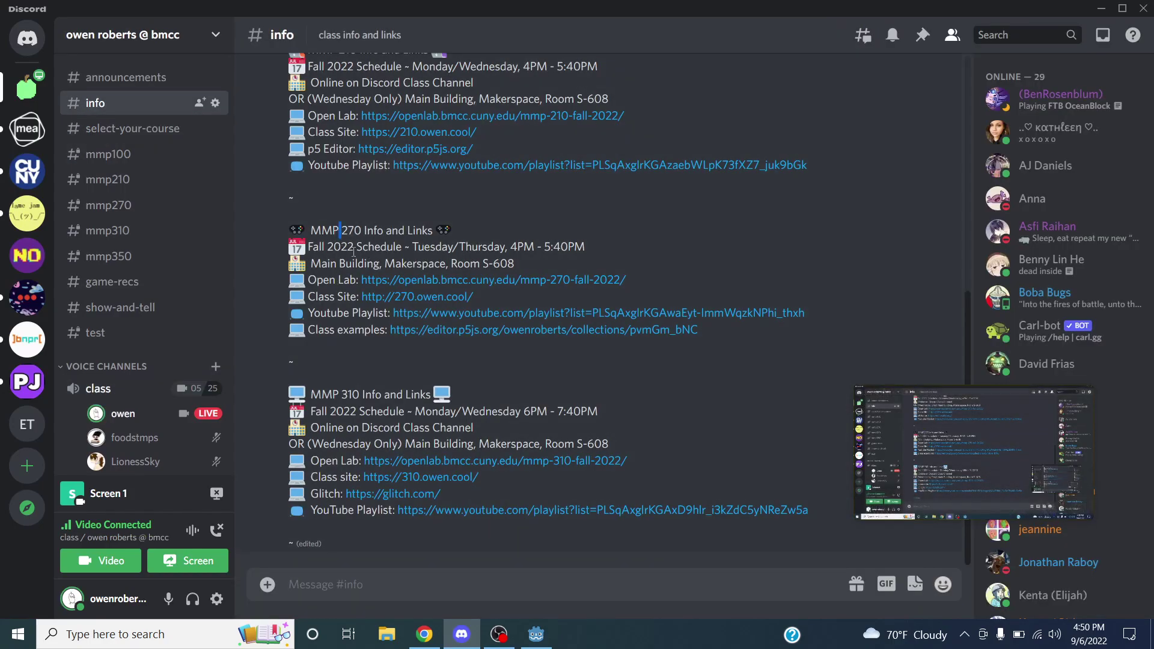
{"action": "key", "text": "alt+Tab"}
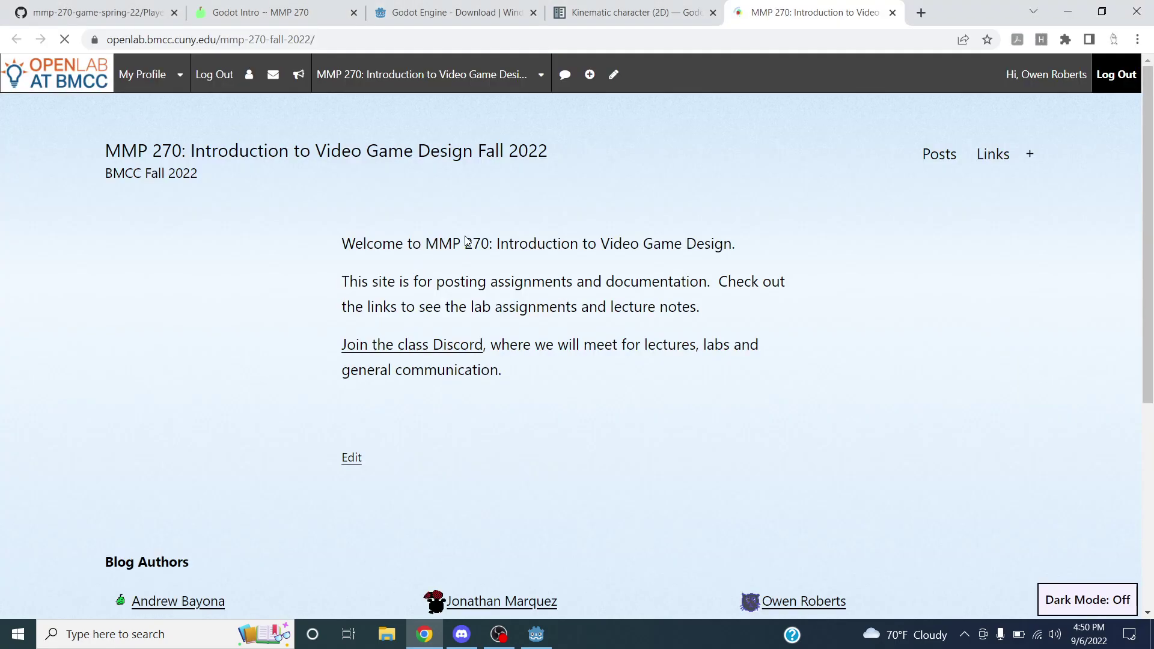
{"action": "left_click", "coordinate": [1022, 154]}
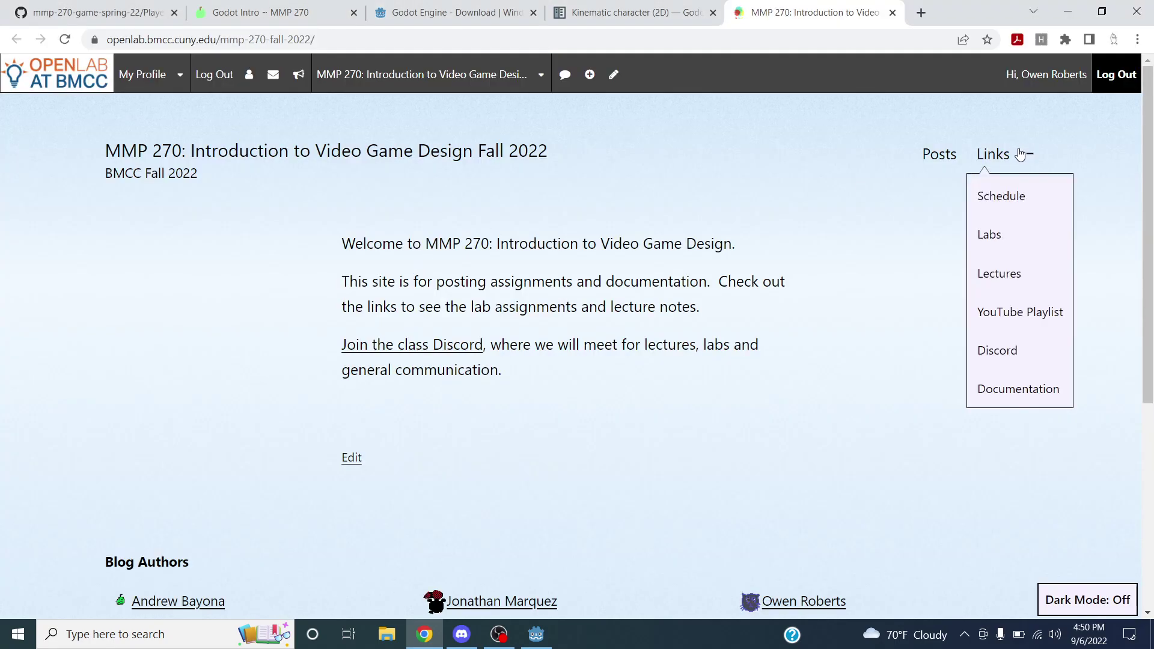
Browse the Documentation page's screenshot and OBS recording videos, then return to the Godot editor.
{"action": "left_click", "coordinate": [996, 390]}
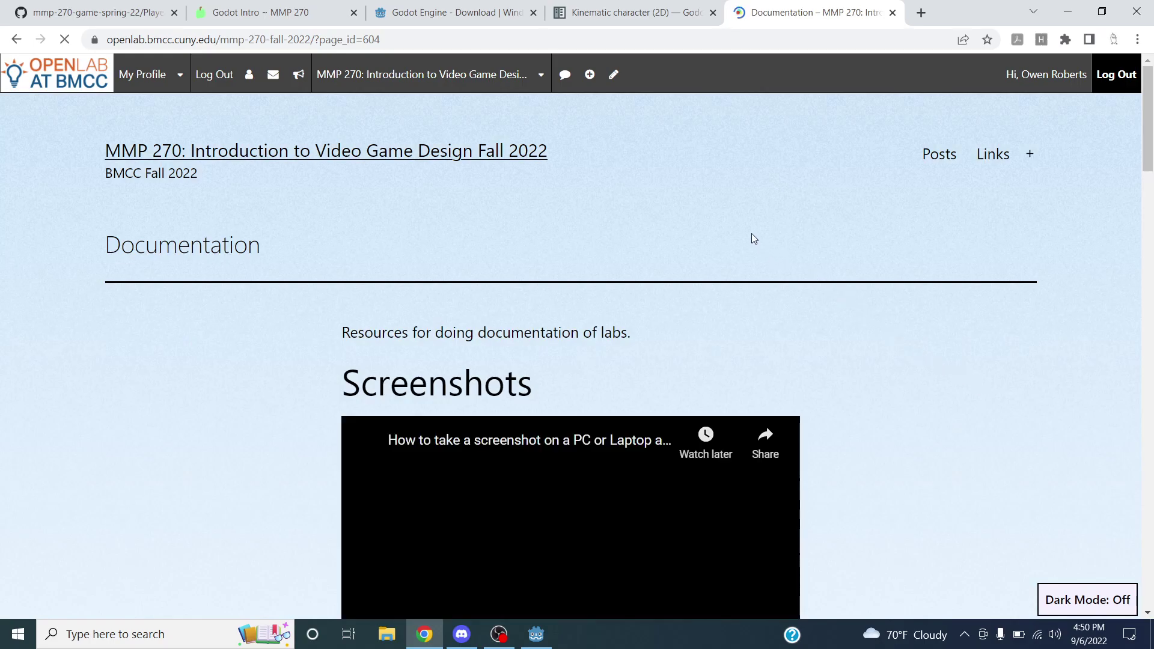
{"action": "scroll", "coordinate": [751, 232], "scroll_direction": "down", "scroll_amount": 2}
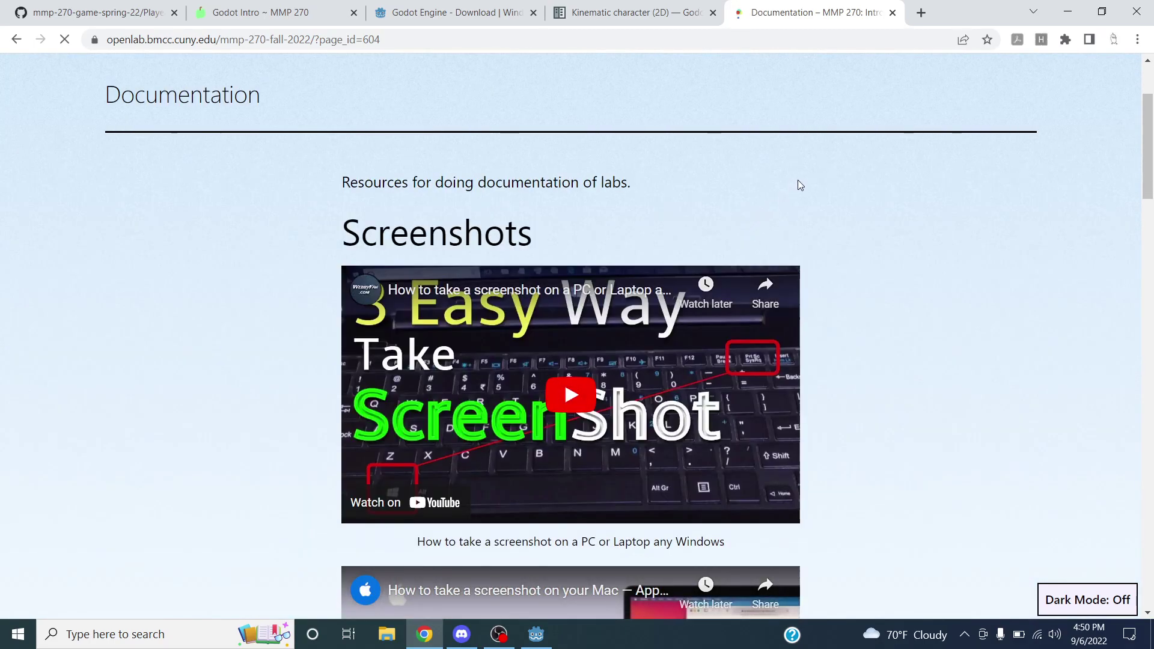
{"action": "scroll", "coordinate": [788, 172], "scroll_direction": "down", "scroll_amount": 5}
{"action": "scroll", "coordinate": [785, 177], "scroll_direction": "down", "scroll_amount": 16}
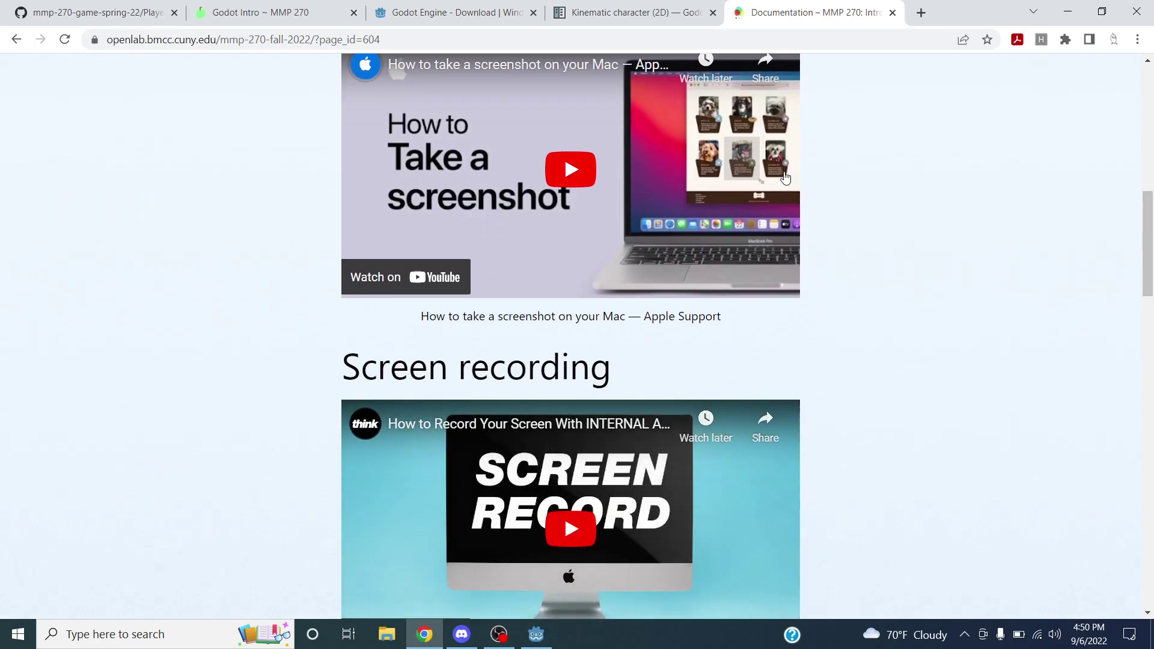
{"action": "scroll", "coordinate": [785, 177], "scroll_direction": "down", "scroll_amount": 14}
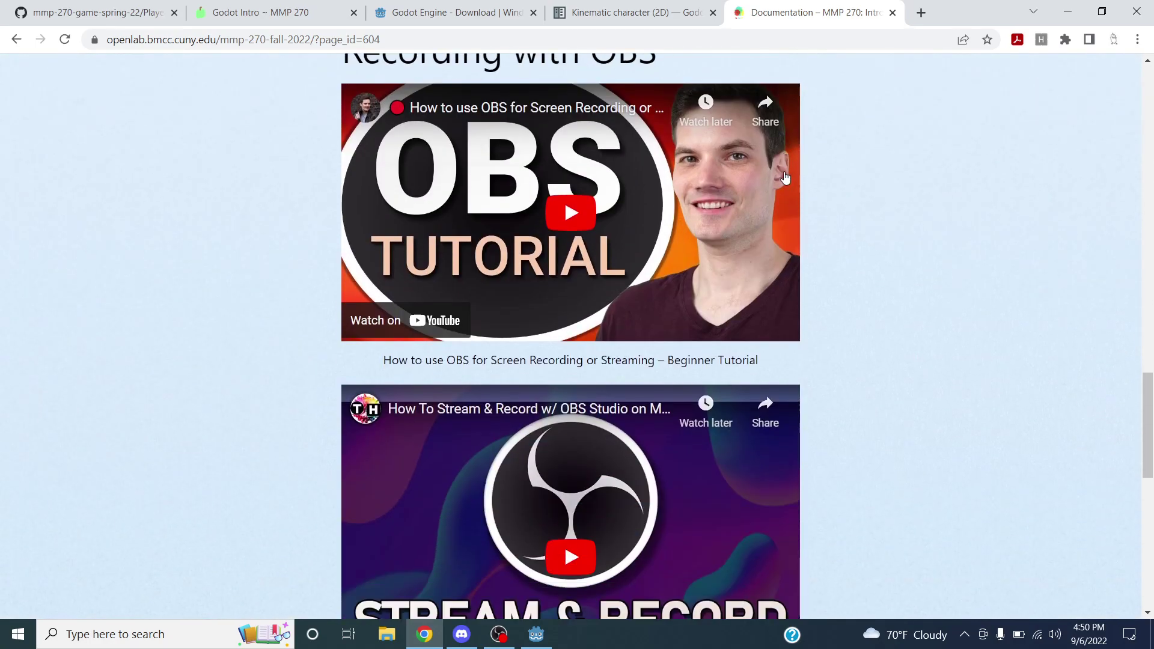
{"action": "scroll", "coordinate": [783, 175], "scroll_direction": "up", "scroll_amount": 8}
{"action": "scroll", "coordinate": [613, 193], "scroll_direction": "up", "scroll_amount": 20}
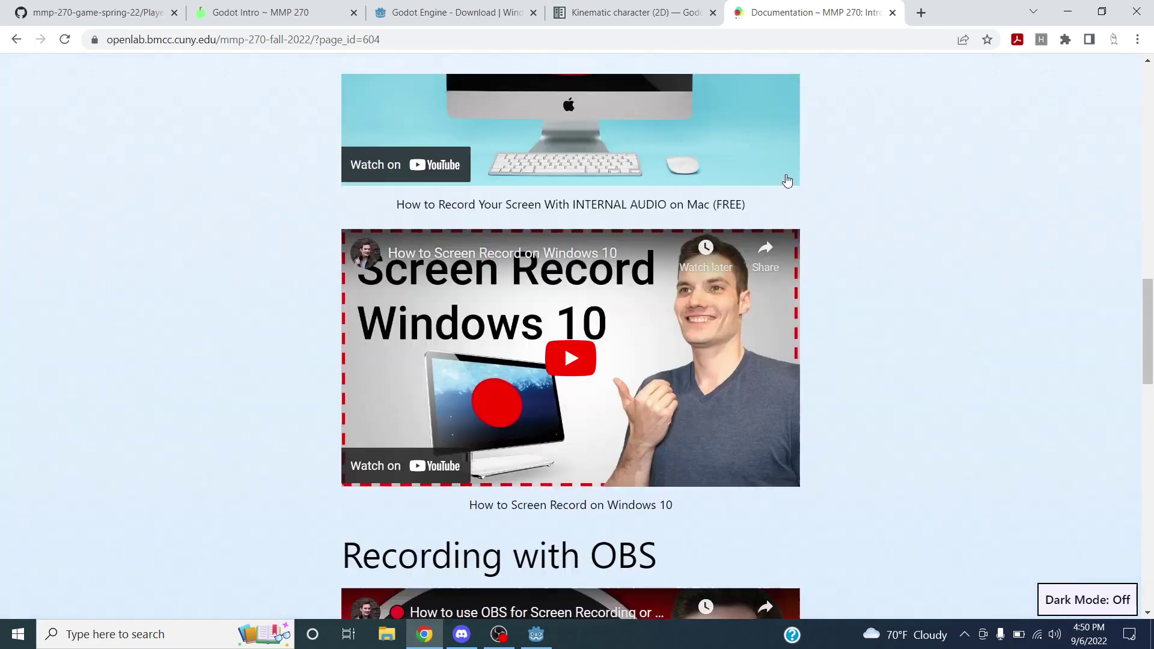
{"action": "scroll", "coordinate": [497, 244], "scroll_direction": "up", "scroll_amount": 4}
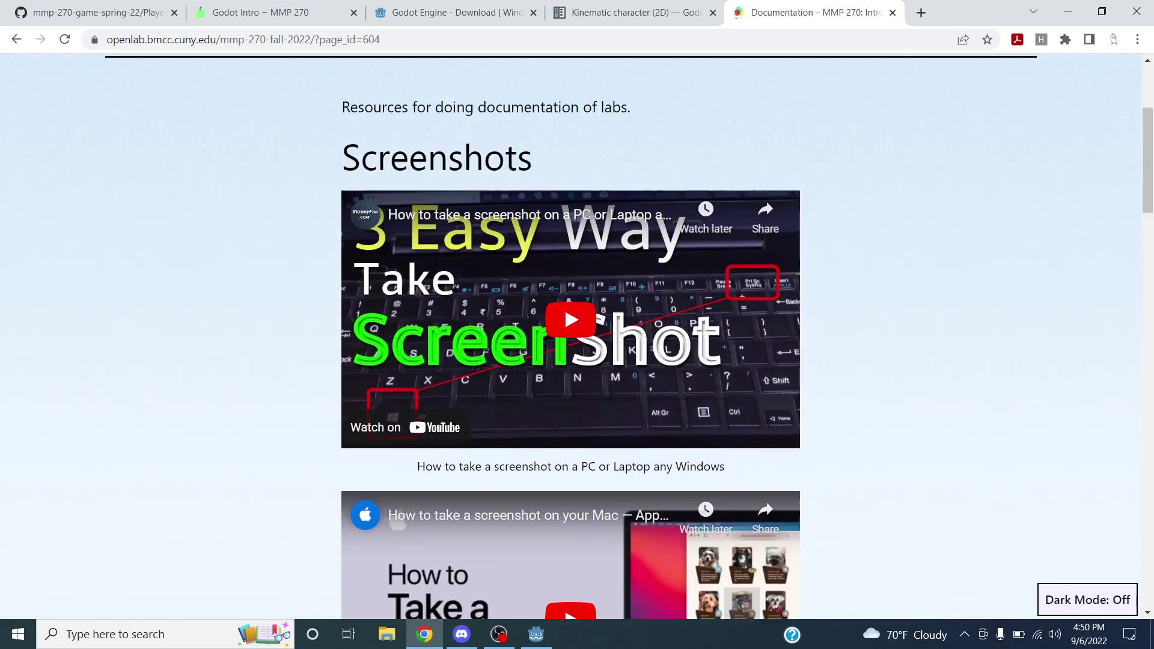
{"action": "scroll", "coordinate": [535, 391], "scroll_direction": "down", "scroll_amount": 9}
{"action": "scroll", "coordinate": [556, 340], "scroll_direction": "down", "scroll_amount": 5}
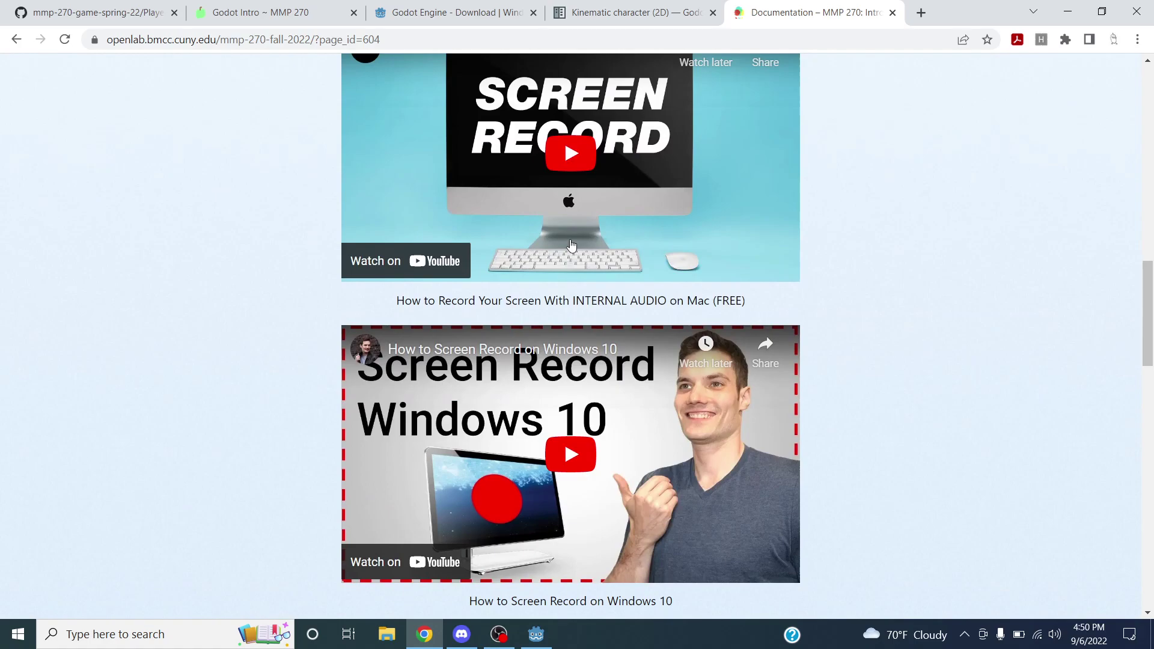
{"action": "scroll", "coordinate": [569, 250], "scroll_direction": "down", "scroll_amount": 2}
{"action": "scroll", "coordinate": [577, 398], "scroll_direction": "up", "scroll_amount": 3}
{"action": "scroll", "coordinate": [579, 385], "scroll_direction": "down", "scroll_amount": 9}
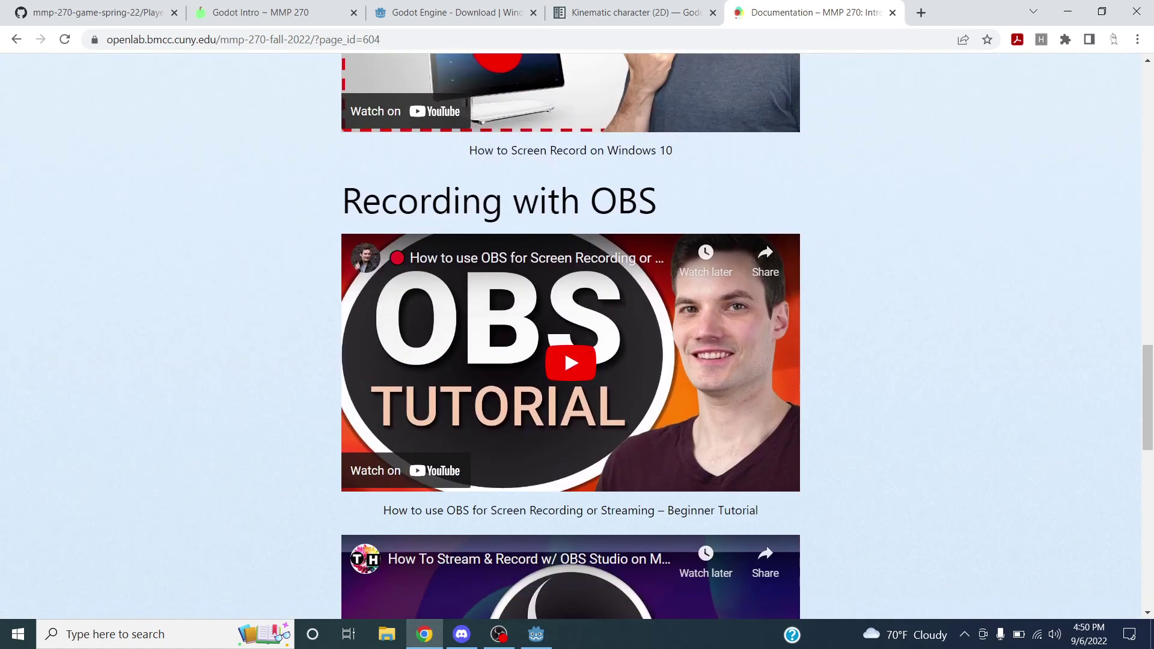
{"action": "scroll", "coordinate": [582, 328], "scroll_direction": "down", "scroll_amount": 3}
{"action": "scroll", "coordinate": [565, 352], "scroll_direction": "down", "scroll_amount": 4}
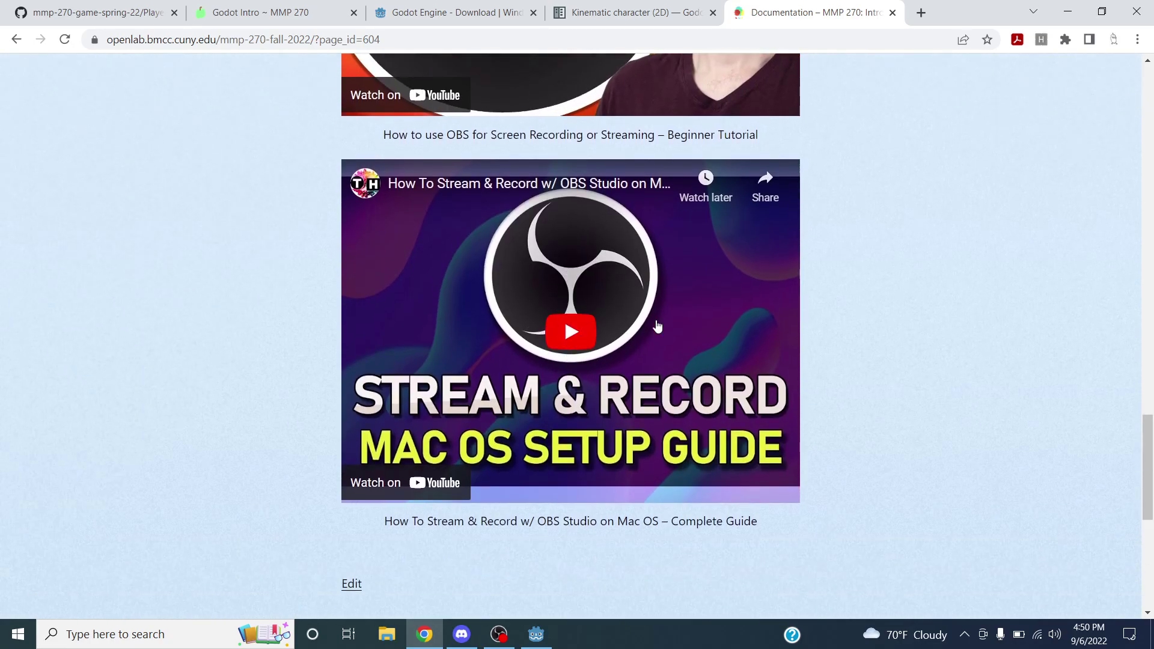
{"action": "scroll", "coordinate": [727, 256], "scroll_direction": "up", "scroll_amount": 20}
{"action": "scroll", "coordinate": [727, 257], "scroll_direction": "up", "scroll_amount": 12}
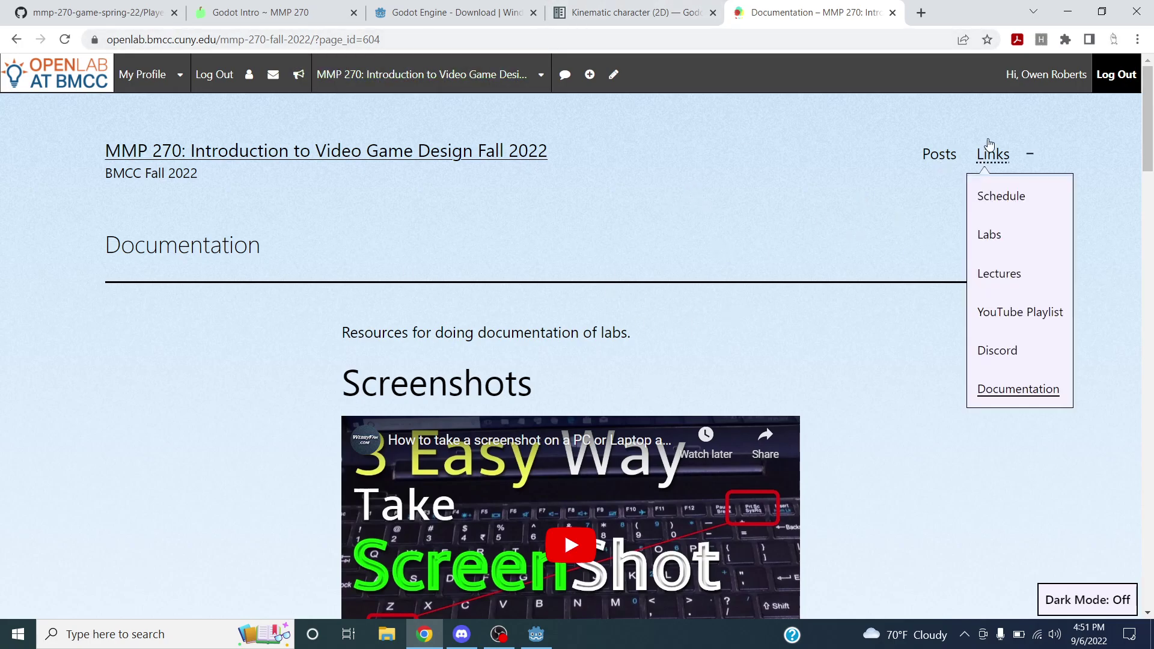
{"action": "left_click", "coordinate": [536, 635]}
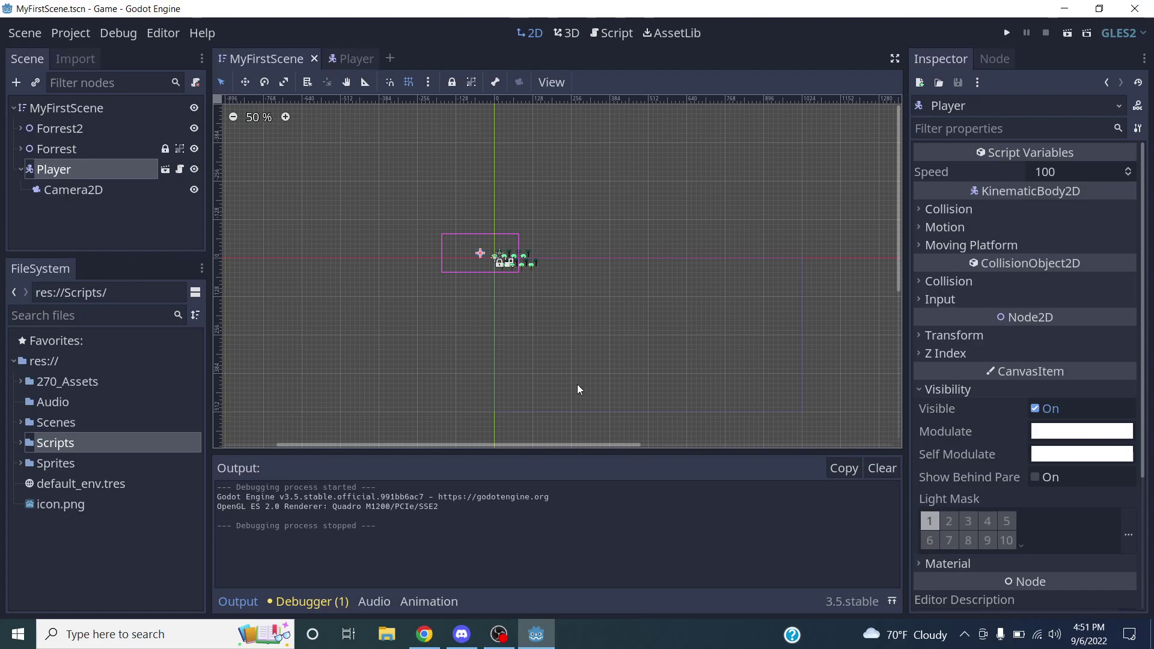
Run MyFirstScene, move the game window up-left, and walk the cat right, up and back left.
{"action": "left_click", "coordinate": [1067, 33]}
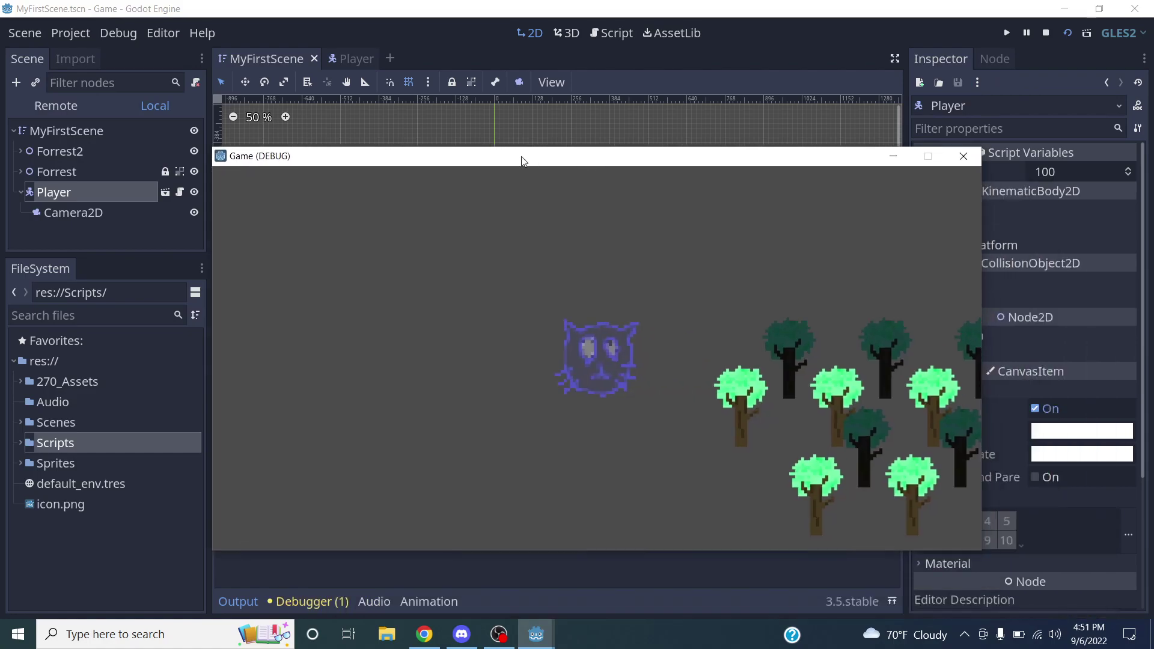
{"action": "left_click_drag", "start_coordinate": [523, 161], "coordinate": [464, 114]}
{"action": "key", "text": "Right"}
{"action": "key", "text": "Up"}
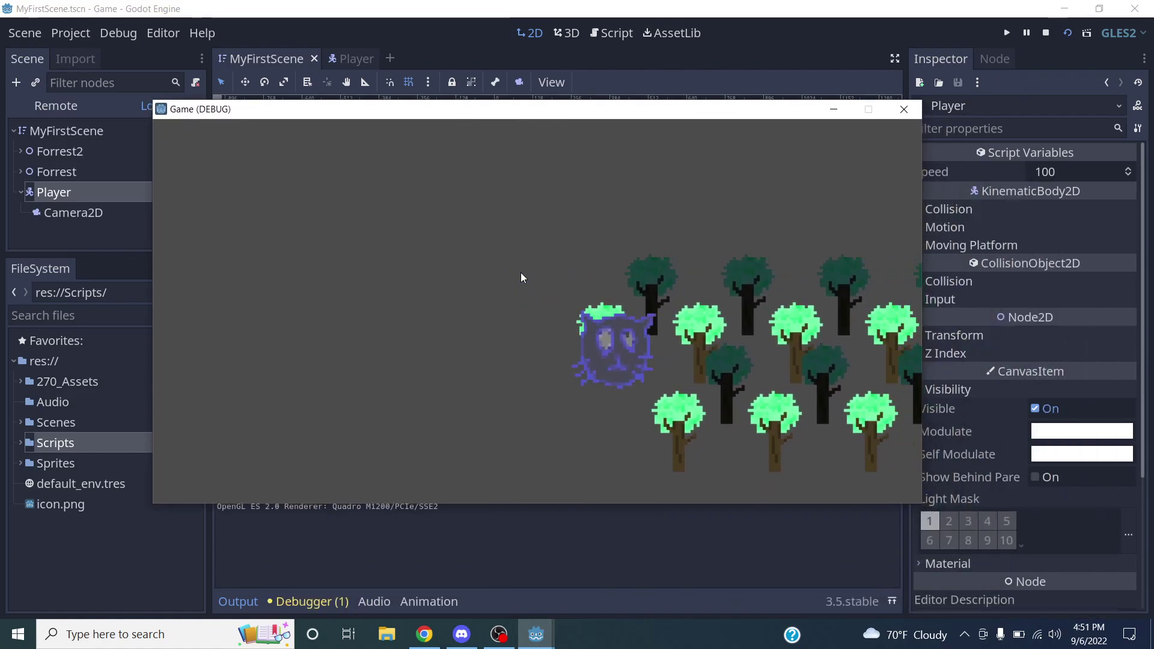
{"action": "key", "text": "Right"}
{"action": "key", "text": "Up"}
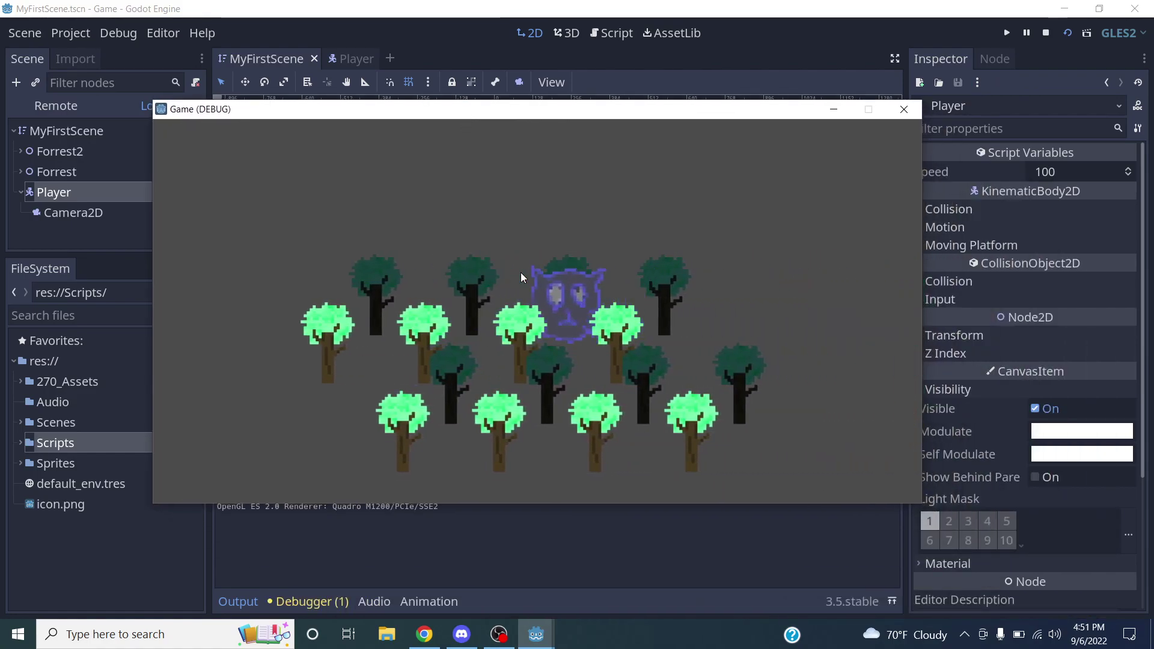
{"action": "key", "text": "Left"}
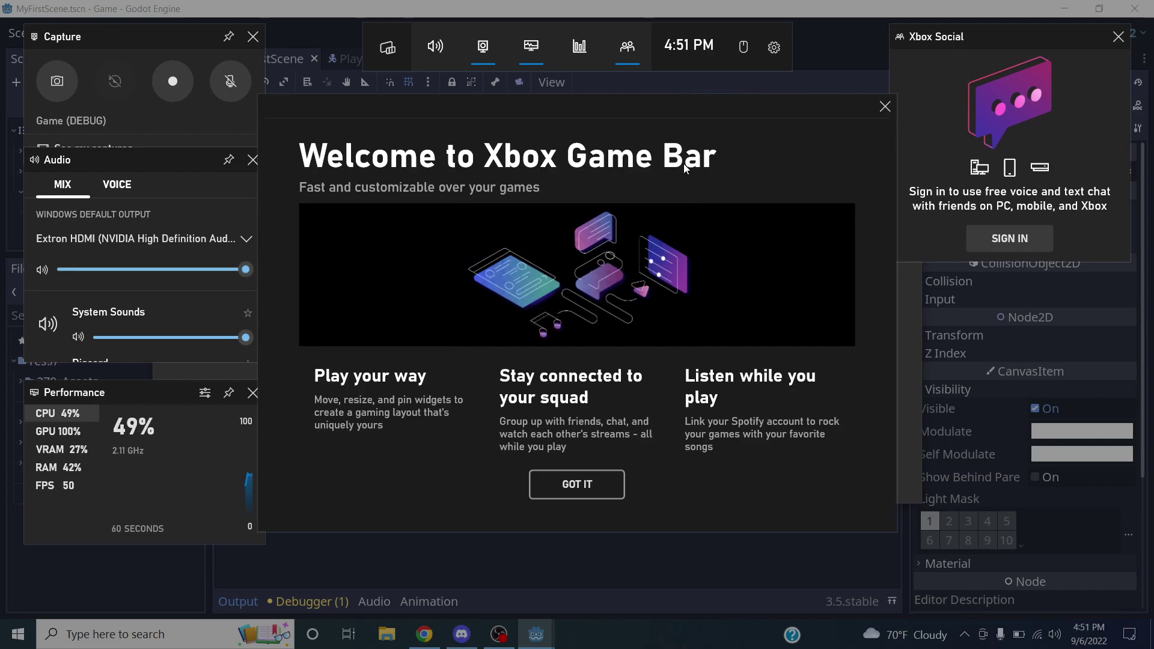
Close the Game Bar welcome, social and performance widgets and capture a screenshot of the game.
{"action": "left_click", "coordinate": [885, 107]}
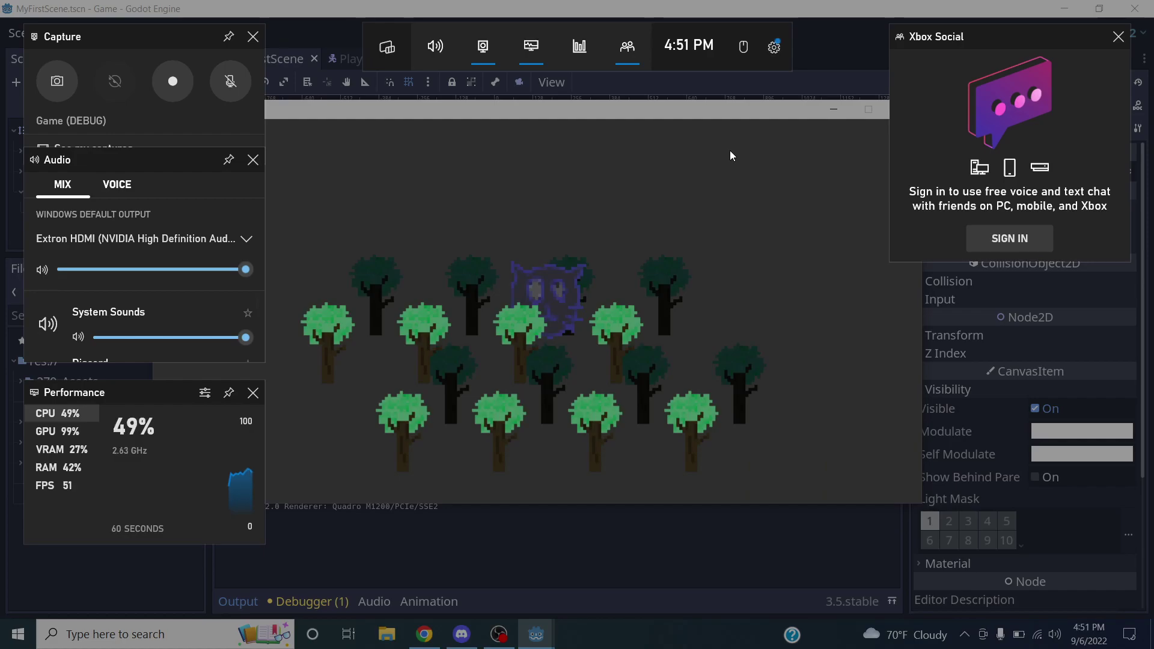
{"action": "left_click", "coordinate": [1118, 37]}
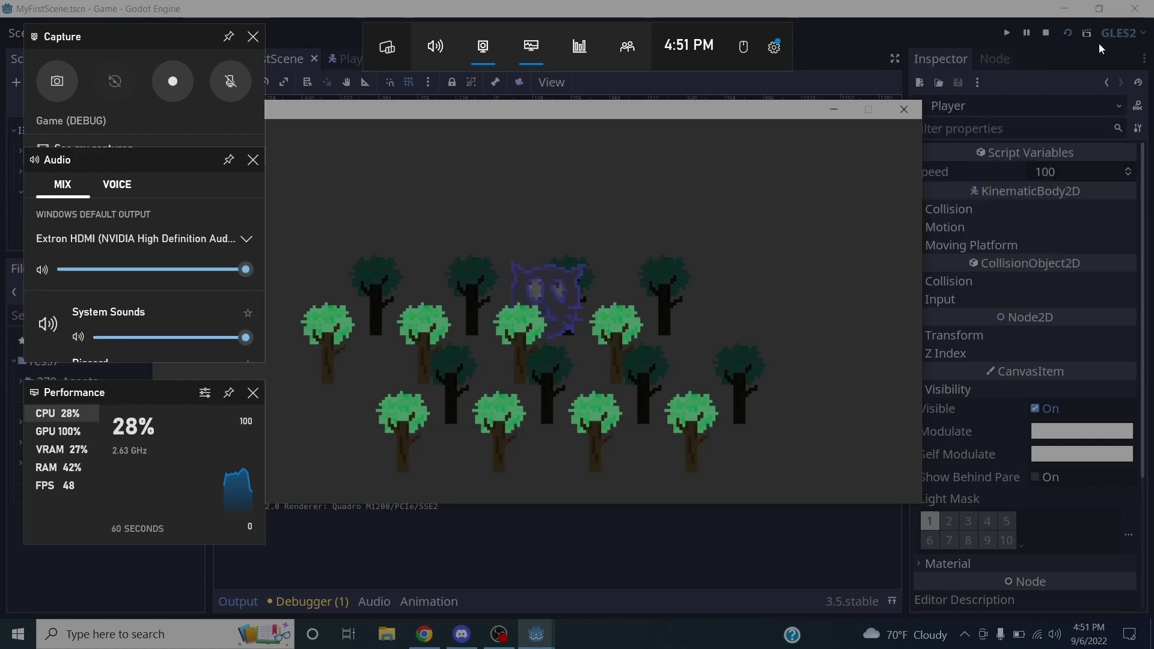
{"action": "left_click", "coordinate": [253, 393]}
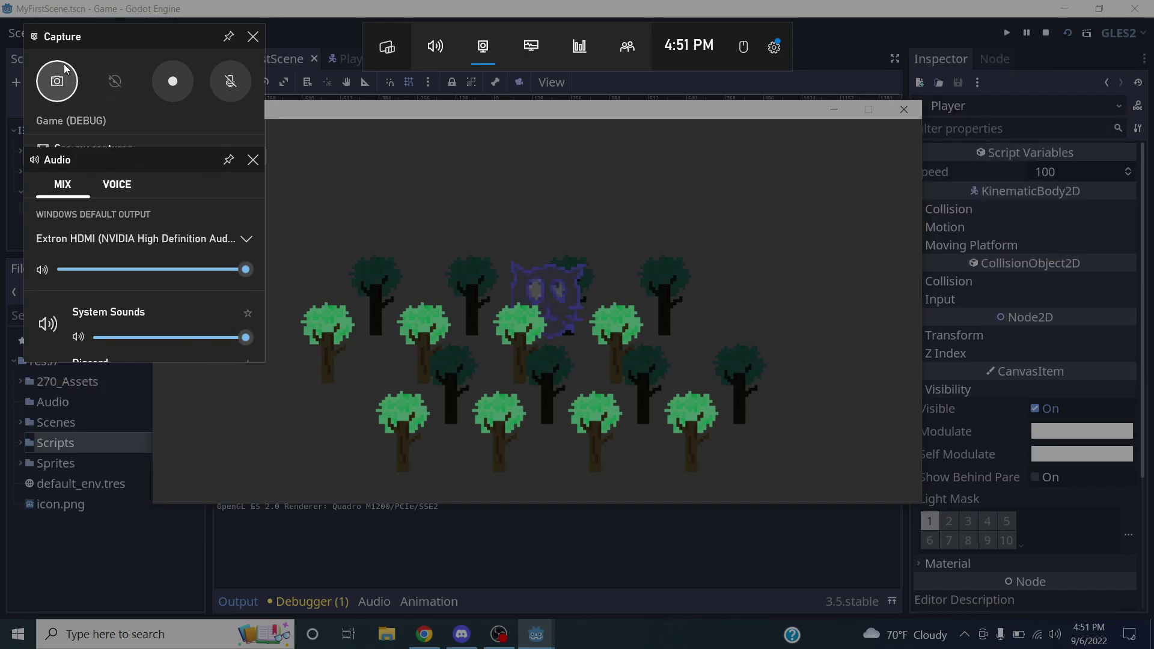
{"action": "mouse_move", "coordinate": [72, 54]}
{"action": "left_mouse_down"}
{"action": "mouse_move", "coordinate": [129, 52]}
{"action": "mouse_move", "coordinate": [92, 67]}
{"action": "left_mouse_up"}
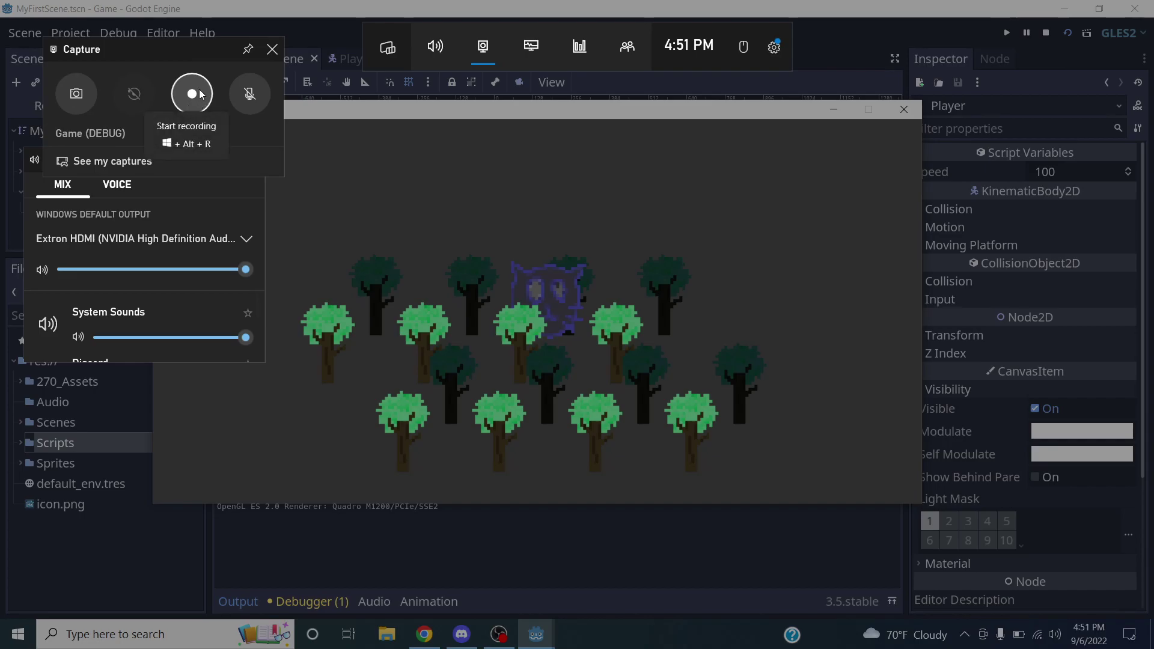
{"action": "left_click", "coordinate": [76, 94]}
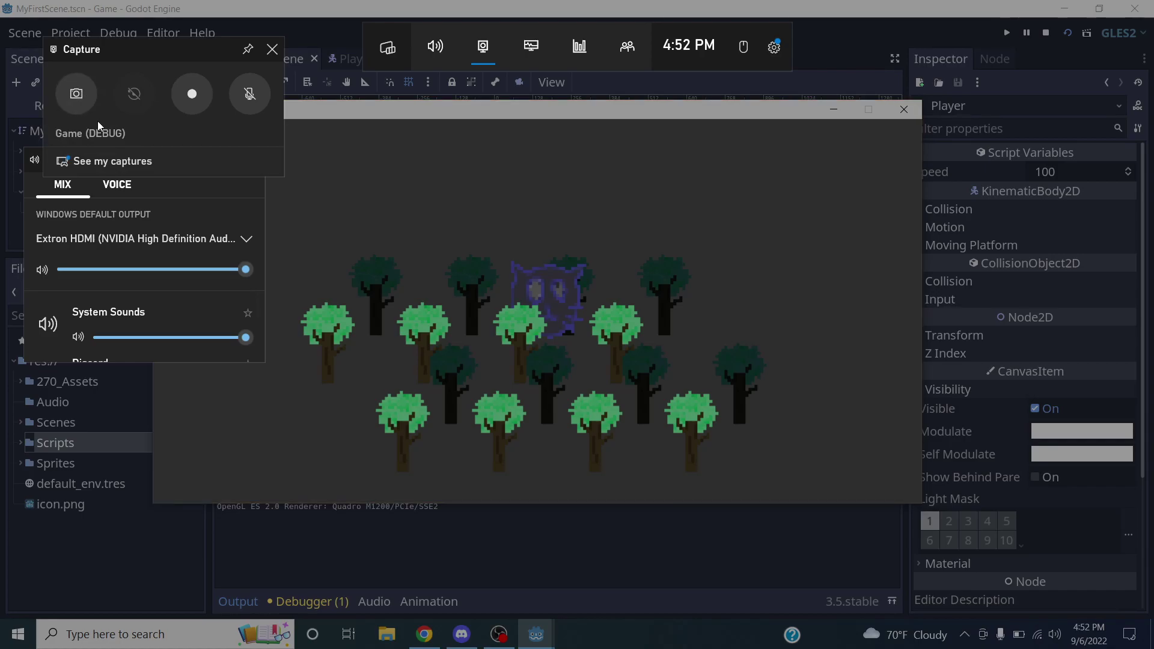
Move the audio panel aside and view the screenshot in the captures gallery.
{"action": "left_click", "coordinate": [194, 209]}
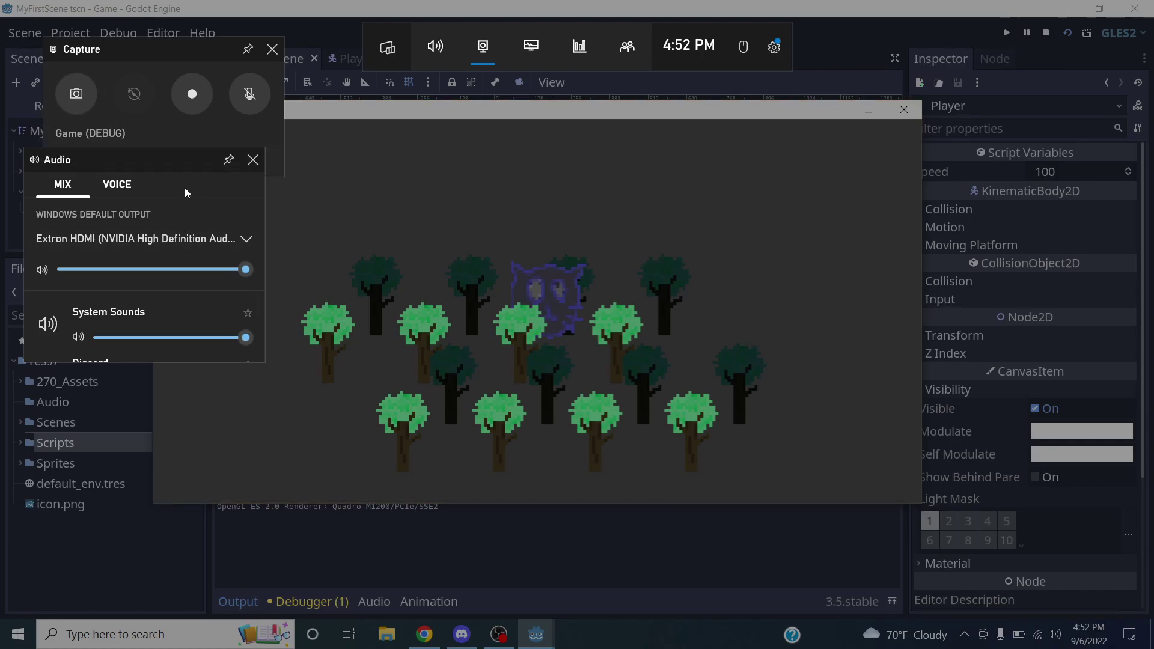
{"action": "left_click_drag", "start_coordinate": [167, 158], "coordinate": [179, 201]}
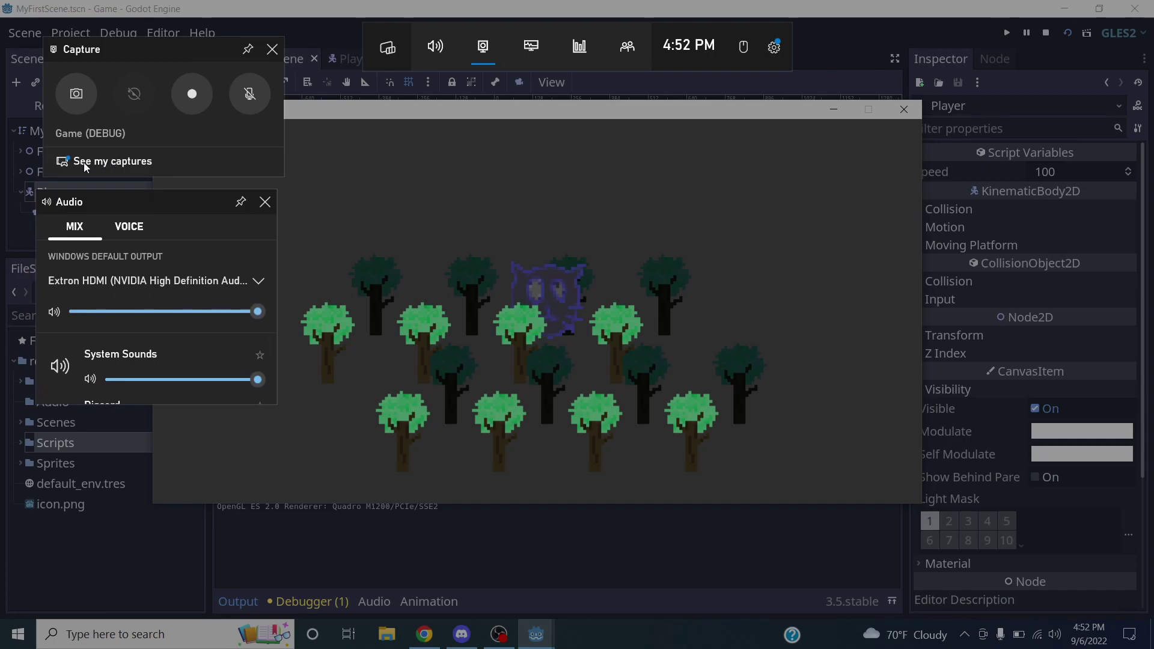
{"action": "left_click", "coordinate": [107, 170]}
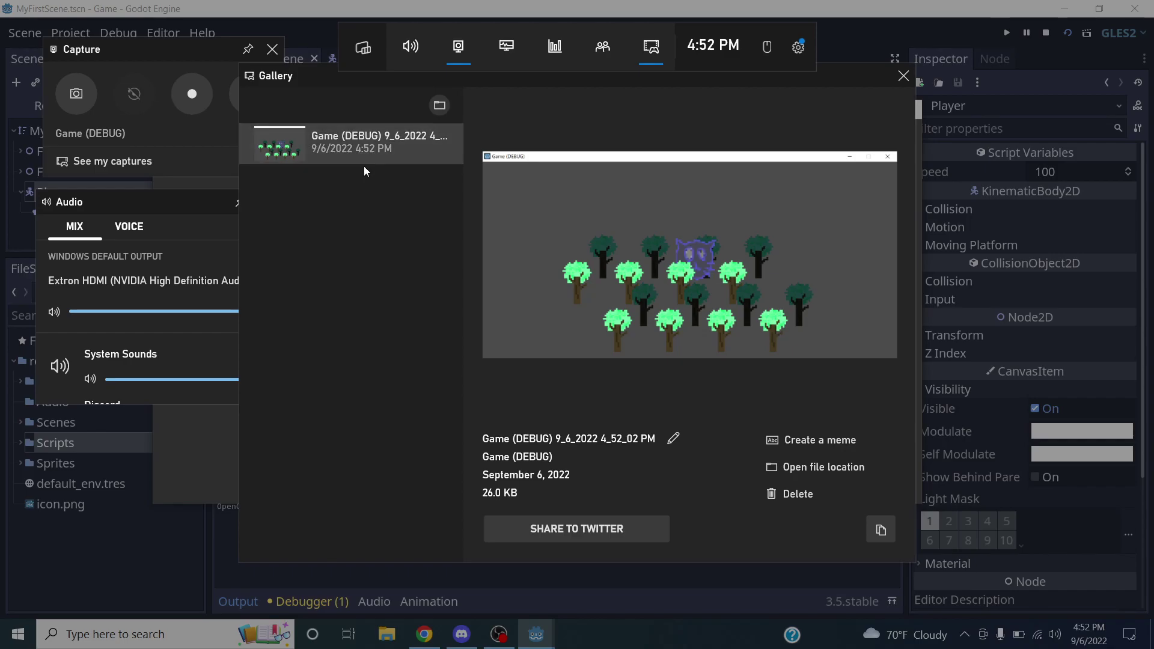
Open the Game (DEBUG) screenshot's Captures folder in File Explorer and reposition its window.
{"action": "left_click", "coordinate": [809, 472]}
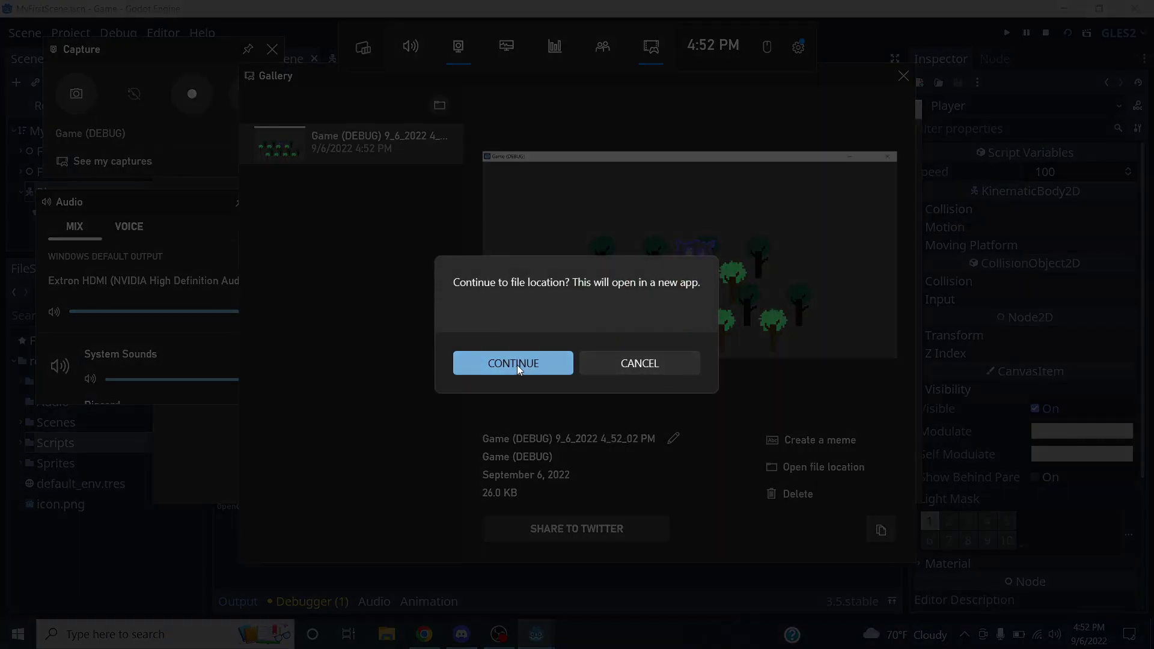
{"action": "left_click", "coordinate": [518, 366]}
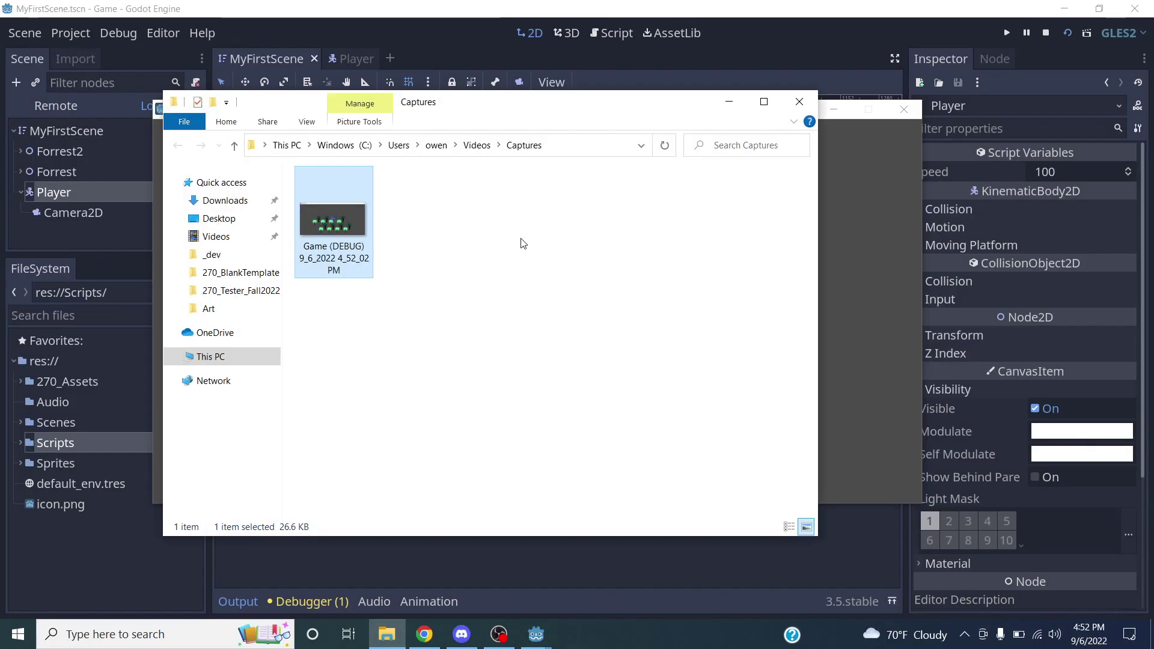
{"action": "left_click_drag", "start_coordinate": [566, 103], "coordinate": [691, 68]}
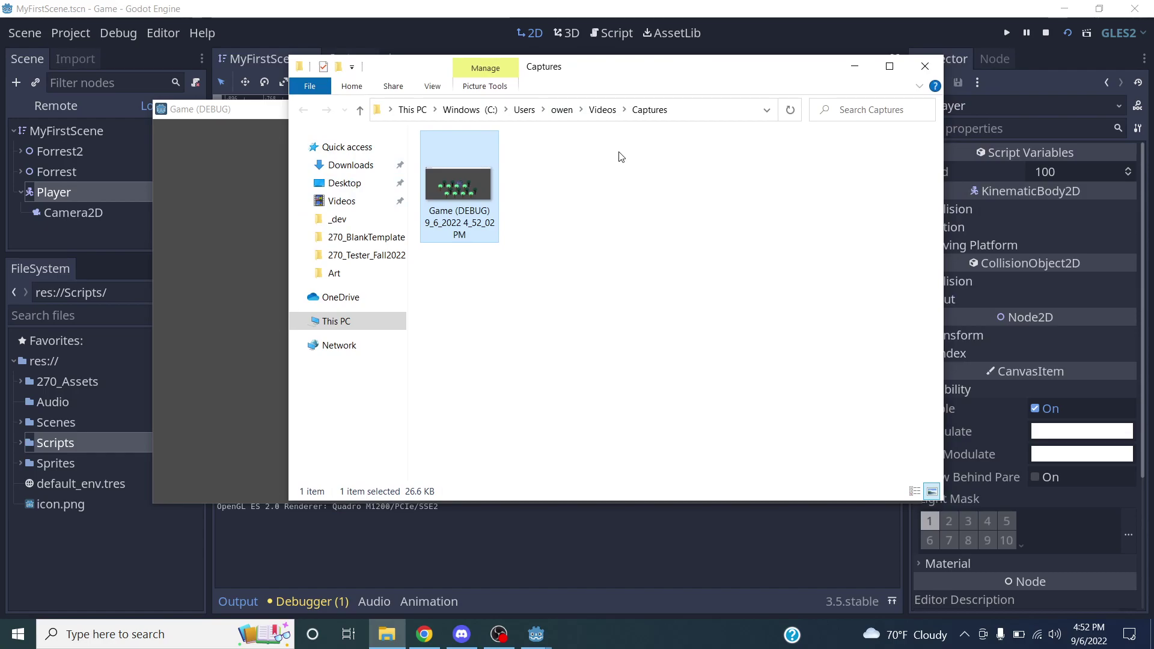
{"action": "left_click_drag", "start_coordinate": [618, 72], "coordinate": [442, 60]}
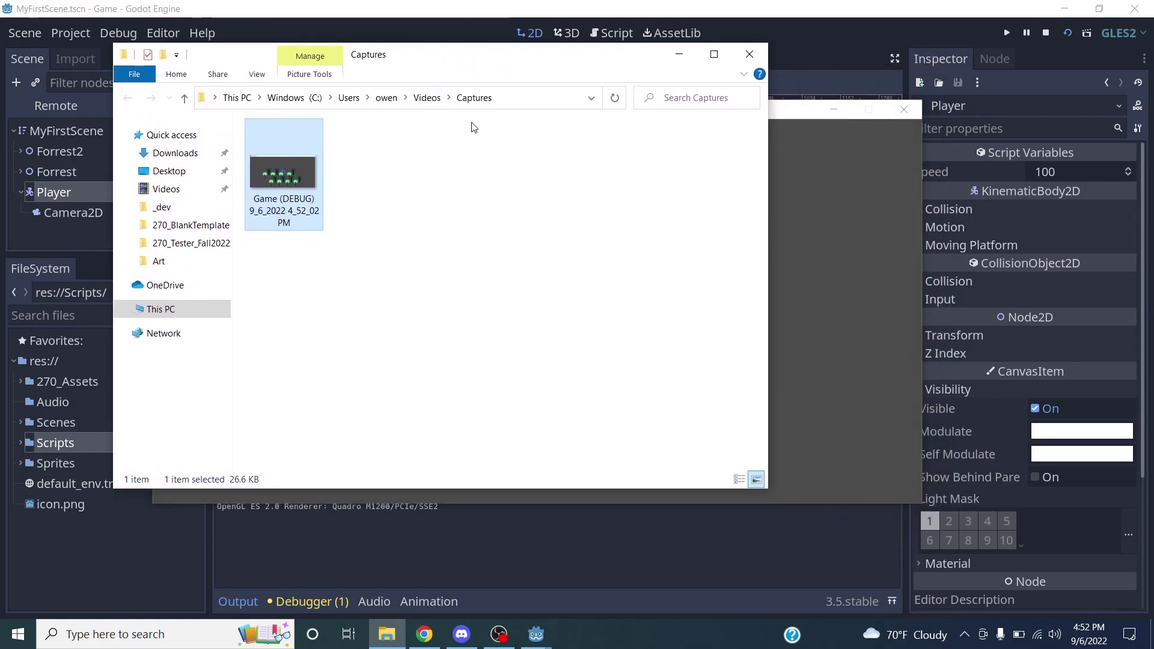
Close the running forest game window.
{"action": "left_click", "coordinate": [867, 126]}
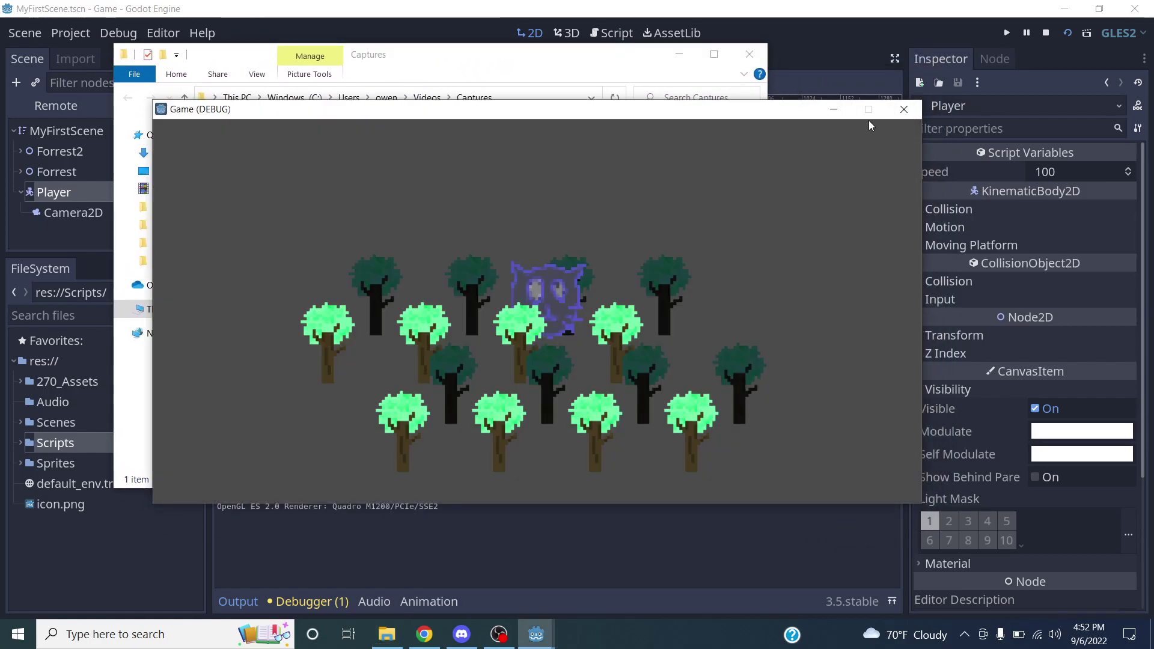
{"action": "left_click", "coordinate": [903, 108]}
{"action": "left_click_drag", "start_coordinate": [546, 59], "coordinate": [578, 65]}
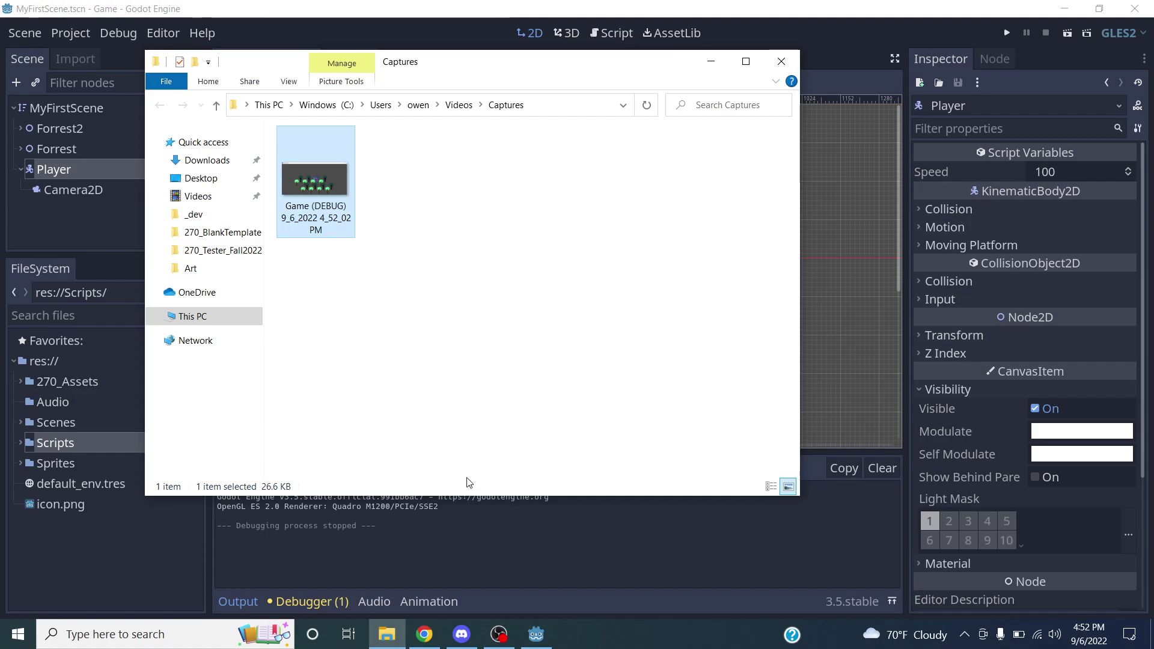
Return to the MMP 270 course site in Chrome and start a new post from the admin bar's New menu.
{"action": "left_click", "coordinate": [424, 634]}
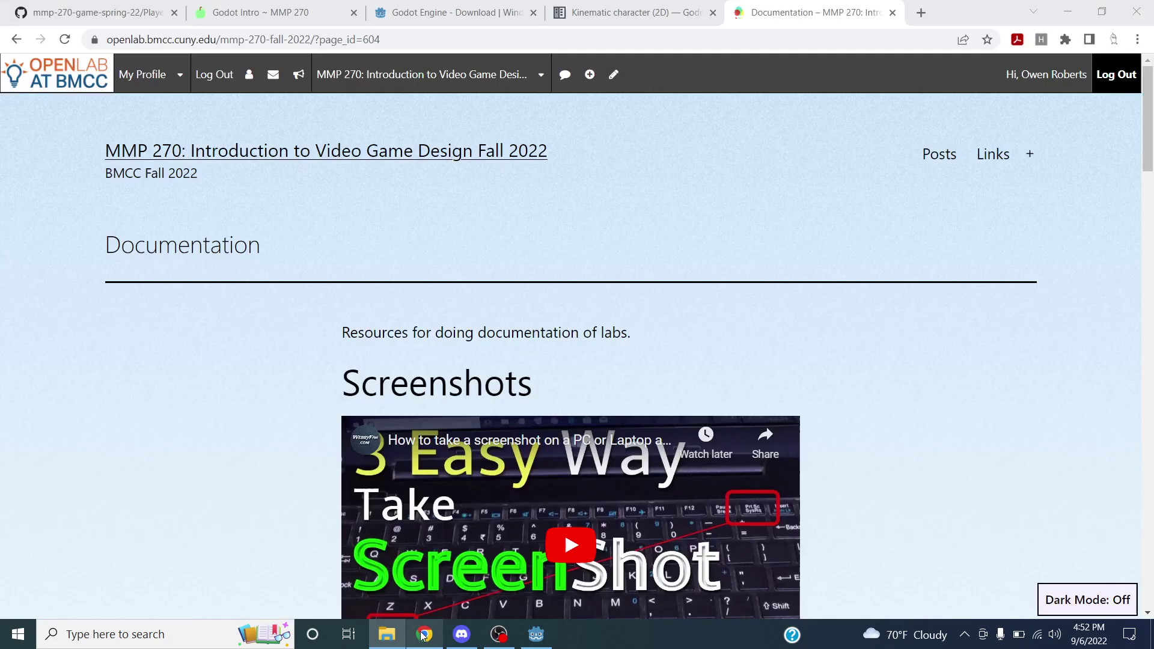
{"action": "scroll", "coordinate": [496, 178], "scroll_direction": "down", "scroll_amount": 1}
{"action": "scroll", "coordinate": [479, 167], "scroll_direction": "up", "scroll_amount": 1}
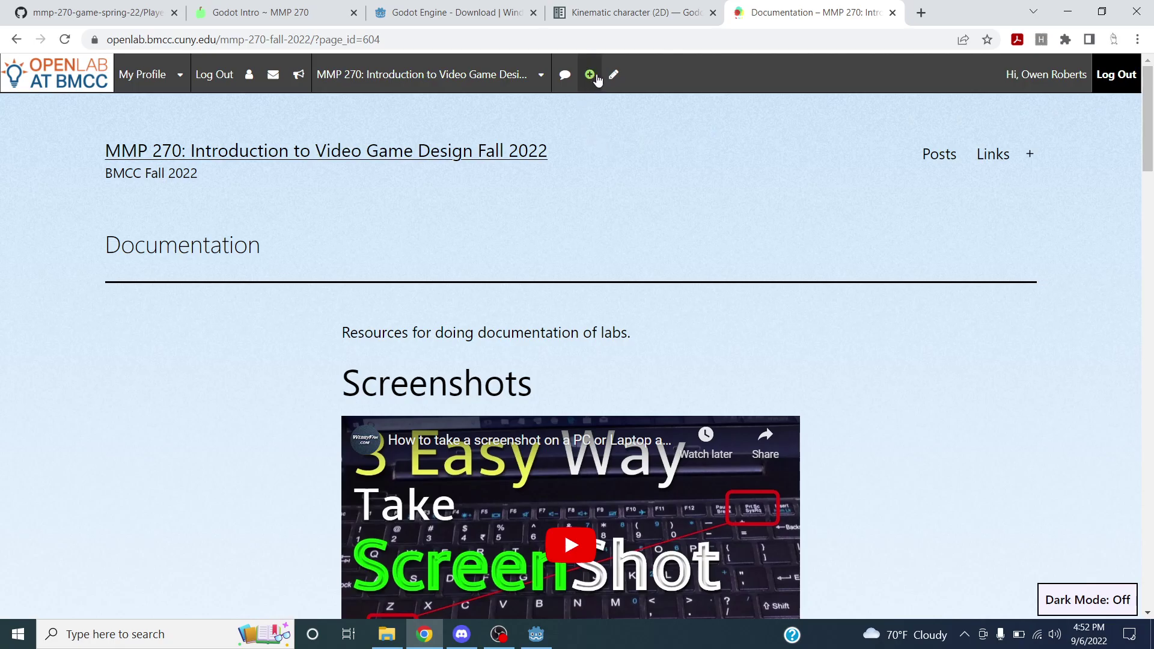
{"action": "mouse_move", "coordinate": [590, 73]}
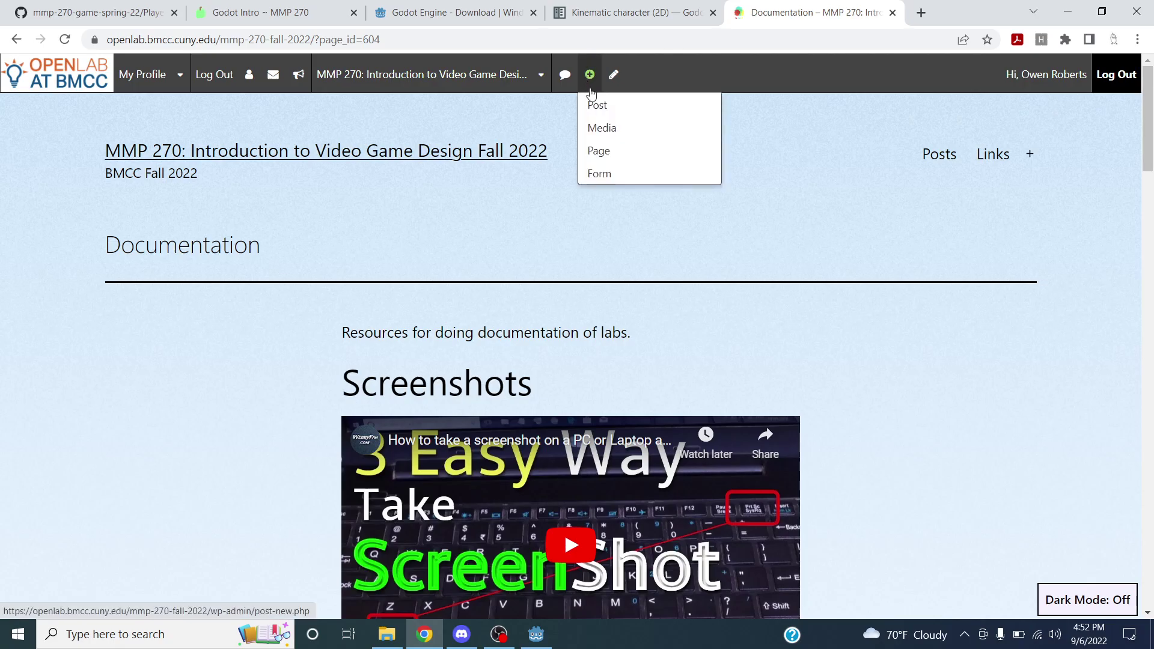
{"action": "left_click", "coordinate": [598, 105]}
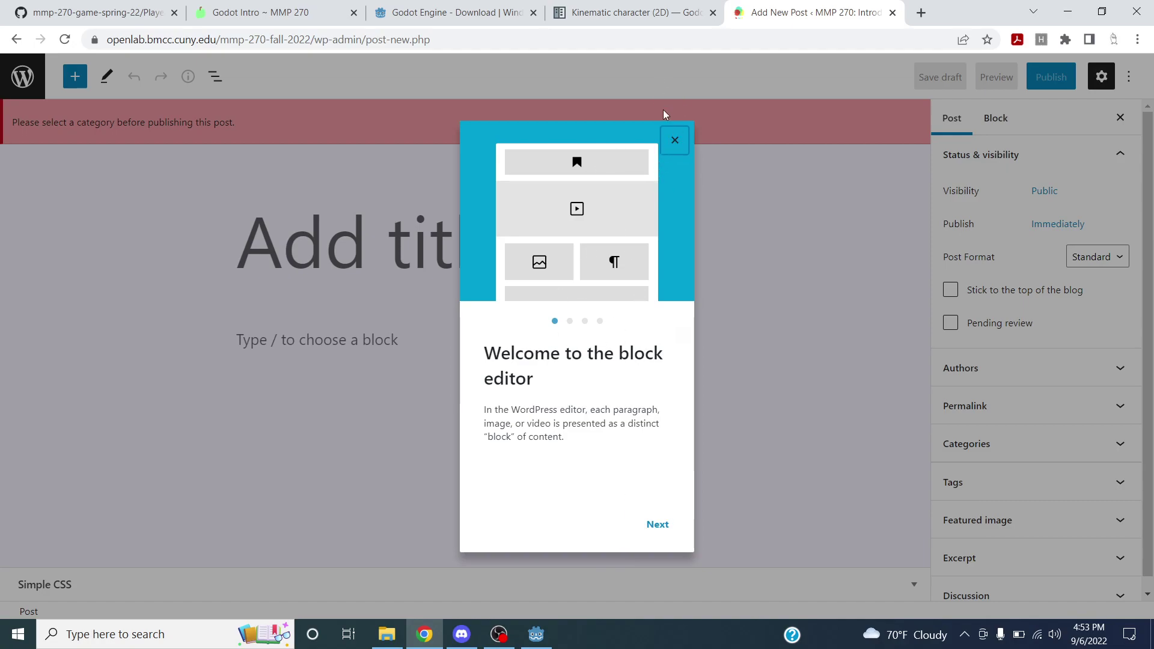
Dismiss the editor welcome tour, collapse Status & visibility and expand the Categories panel.
{"action": "left_click", "coordinate": [676, 142]}
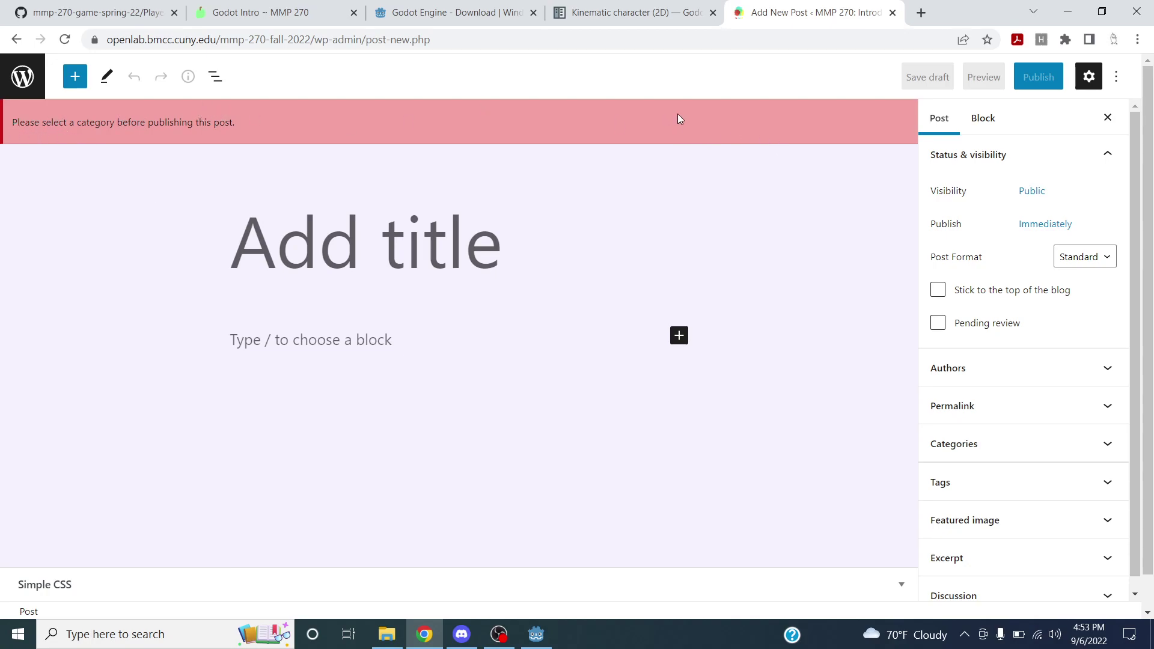
{"action": "left_click", "coordinate": [991, 156]}
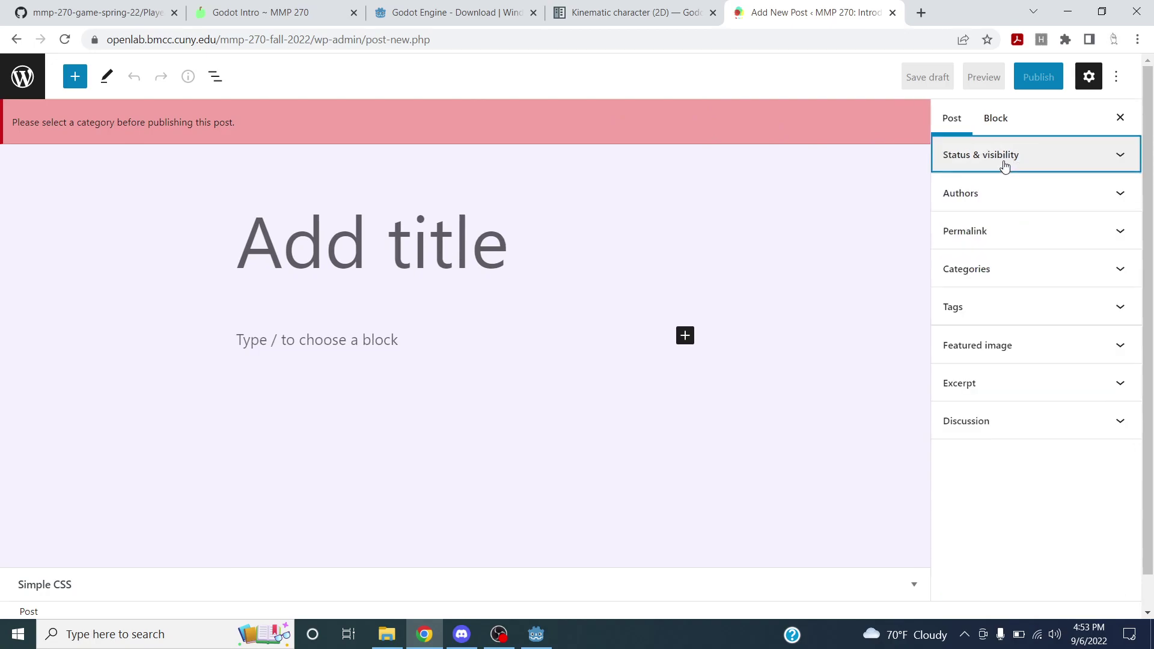
{"action": "left_click", "coordinate": [992, 272]}
{"action": "scroll", "coordinate": [1029, 375], "scroll_direction": "down", "scroll_amount": 5}
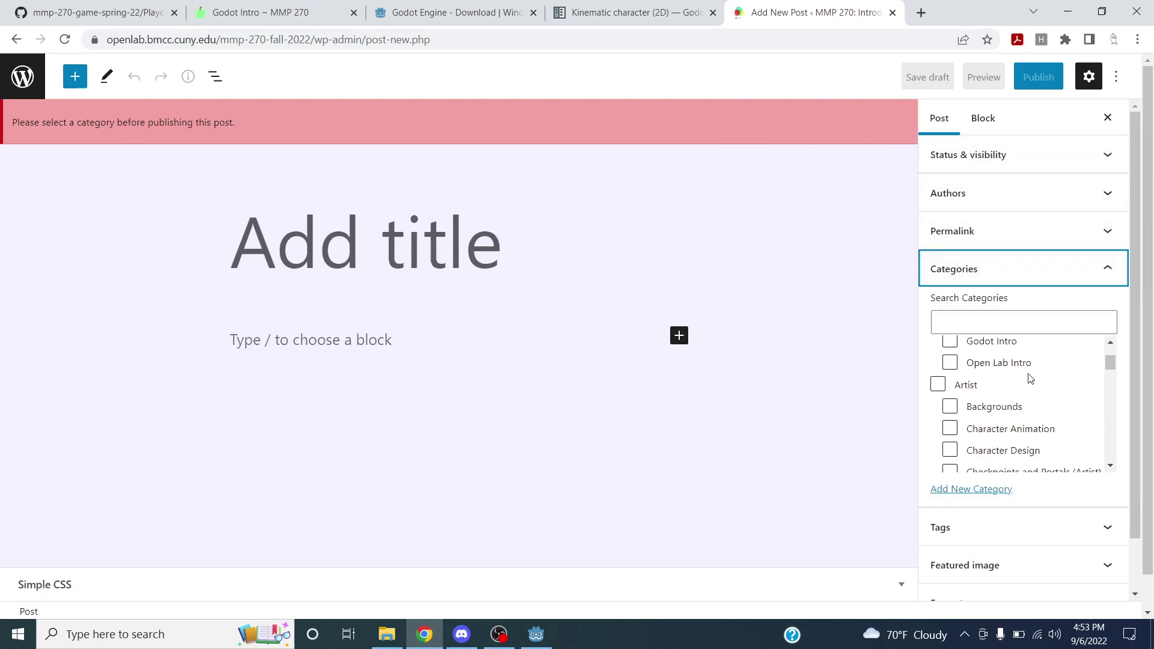
{"action": "scroll", "coordinate": [1029, 376], "scroll_direction": "down", "scroll_amount": 5}
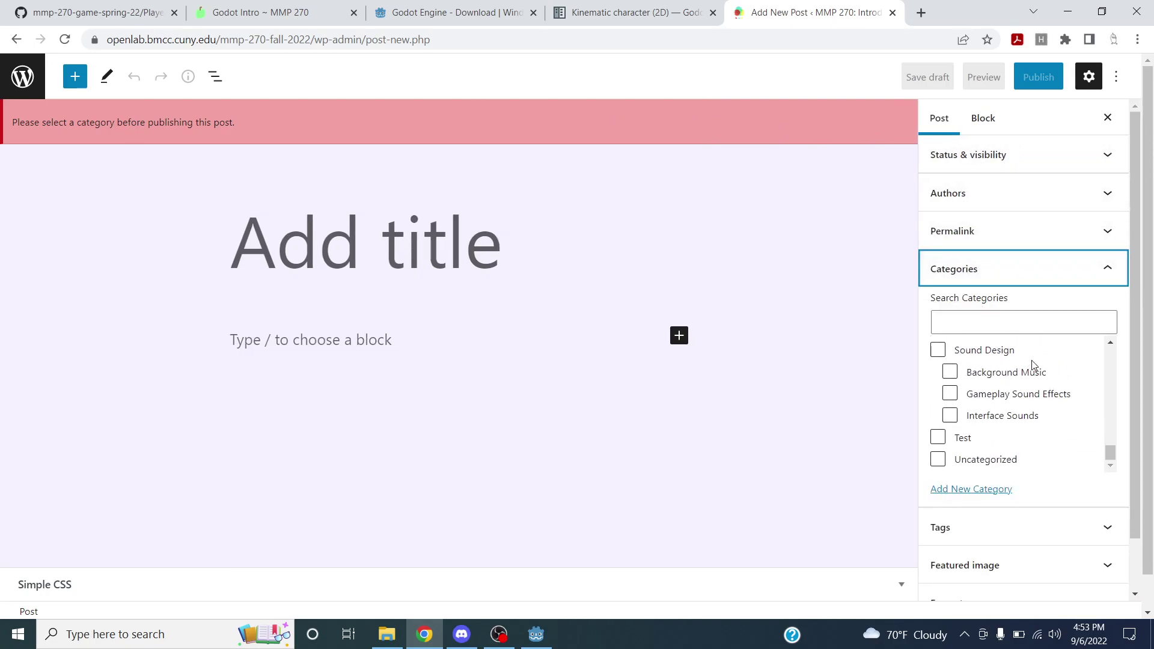
{"action": "scroll", "coordinate": [1031, 360], "scroll_direction": "up", "scroll_amount": 10}
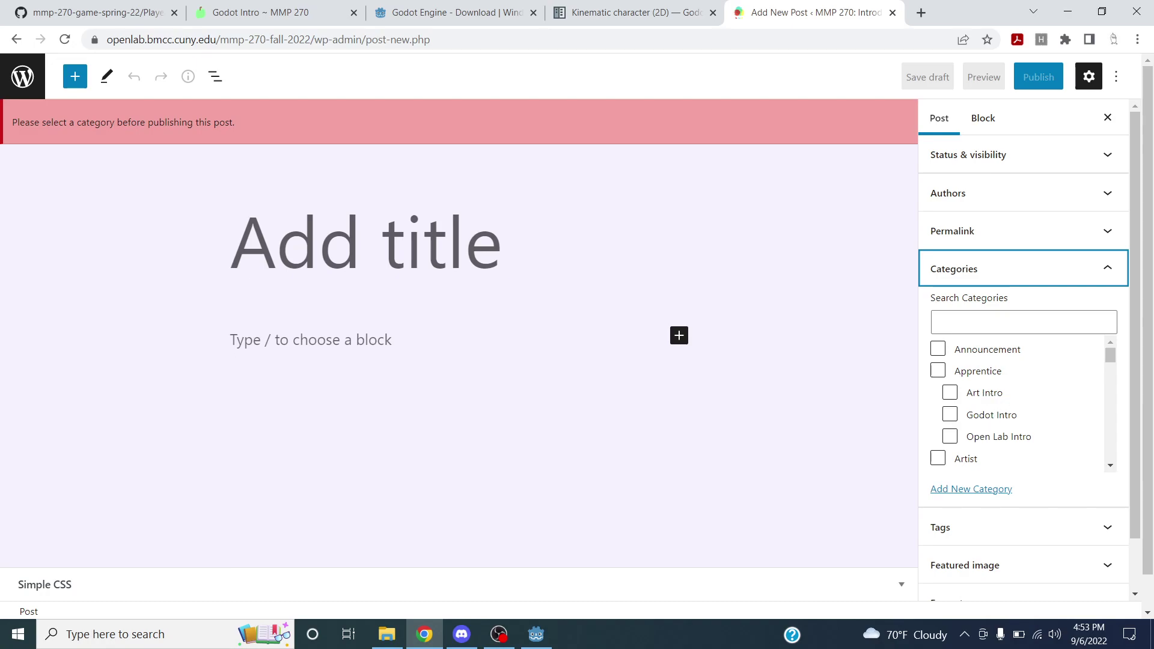
{"action": "scroll", "coordinate": [988, 420], "scroll_direction": "down", "scroll_amount": 1}
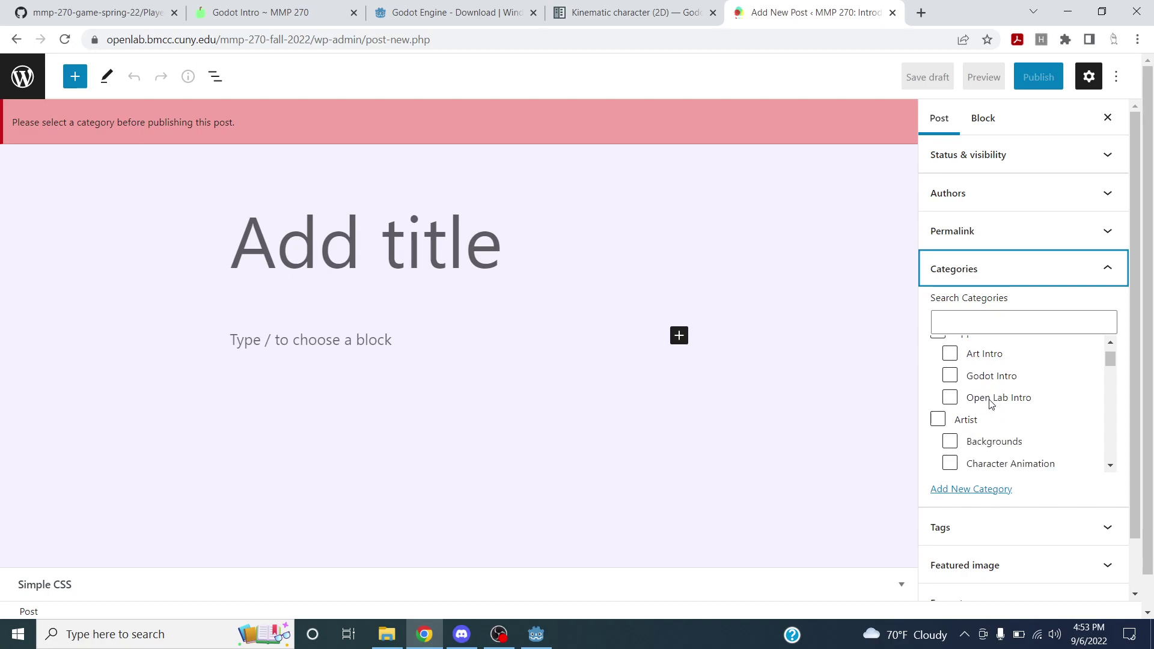
{"action": "scroll", "coordinate": [968, 384], "scroll_direction": "up", "scroll_amount": 1}
Tick the Art Intro, Godot Intro and Open Lab Intro categories.
{"action": "left_click", "coordinate": [983, 395]}
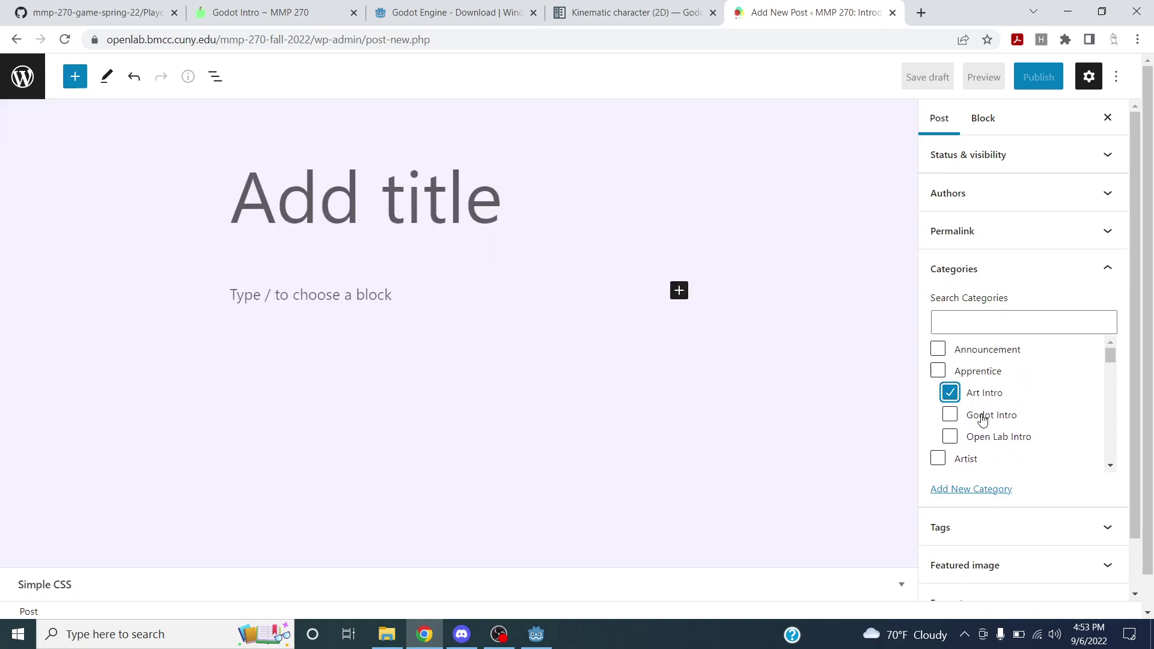
{"action": "left_click", "coordinate": [987, 418]}
{"action": "left_click", "coordinate": [978, 440]}
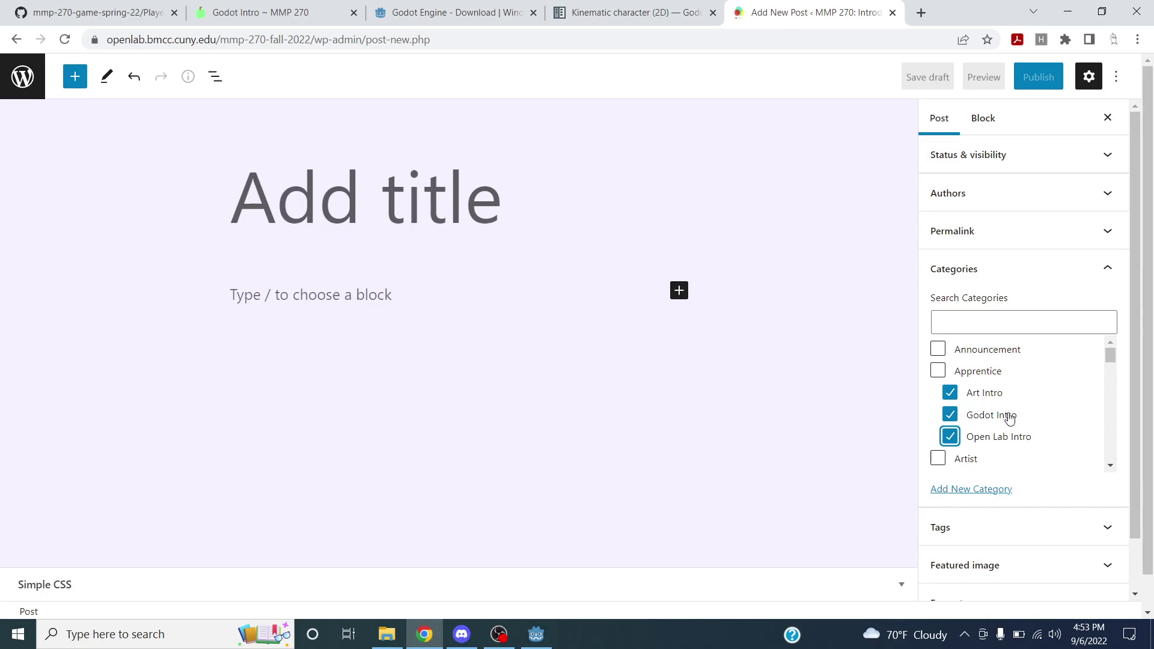
{"action": "scroll", "coordinate": [1016, 385], "scroll_direction": "down", "scroll_amount": 1}
{"action": "scroll", "coordinate": [1016, 385], "scroll_direction": "up", "scroll_amount": 1}
Title the post 'My First Godot Scene'.
{"action": "left_click", "coordinate": [439, 208]}
{"action": "type", "text": "My First"}
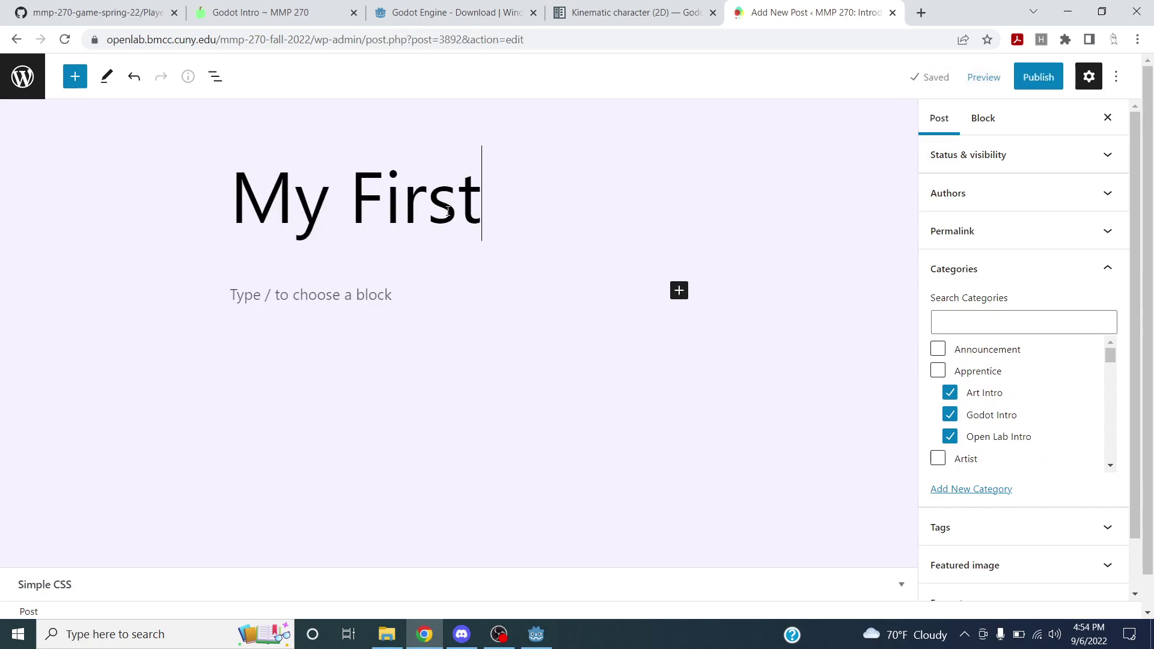
{"action": "type", "text": " Godot Scene"}
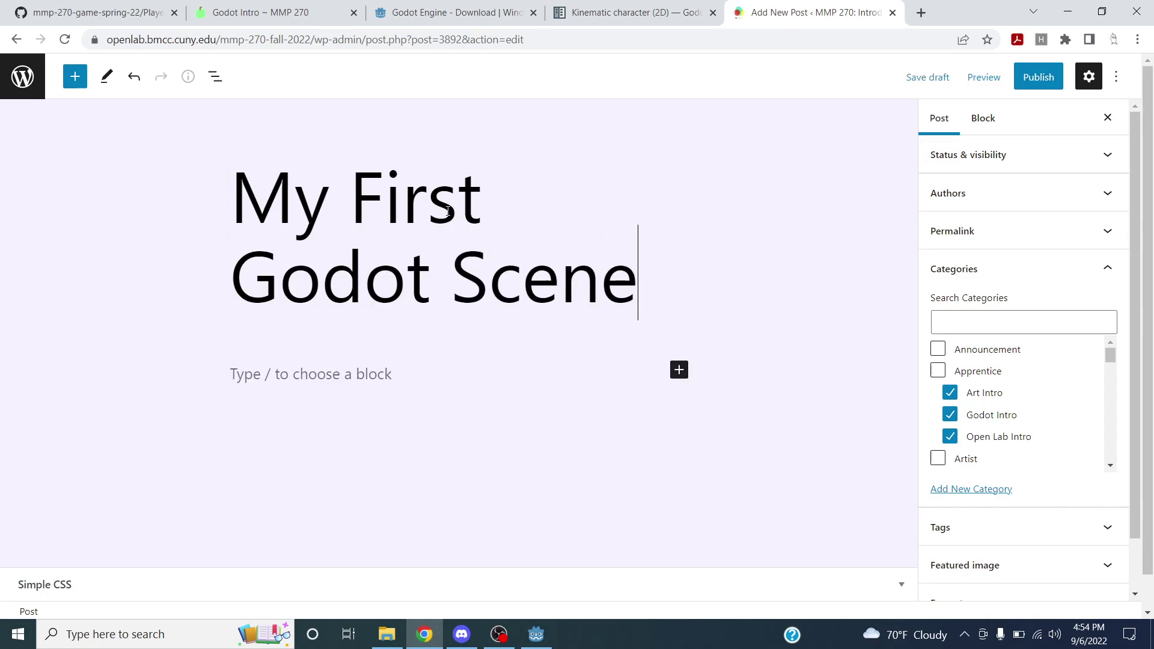
{"action": "double_click", "coordinate": [338, 192]}
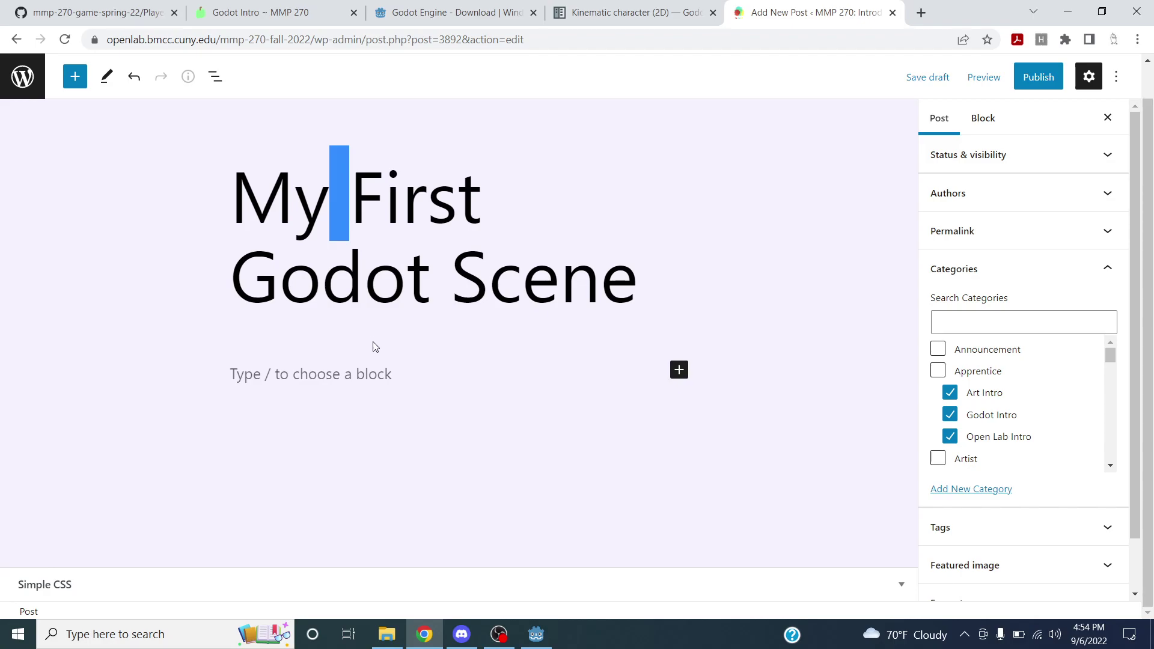
Write the paragraph 'Here is a screen shot of my first Godot scene:' and begin a new block.
{"action": "left_click", "coordinate": [273, 377]}
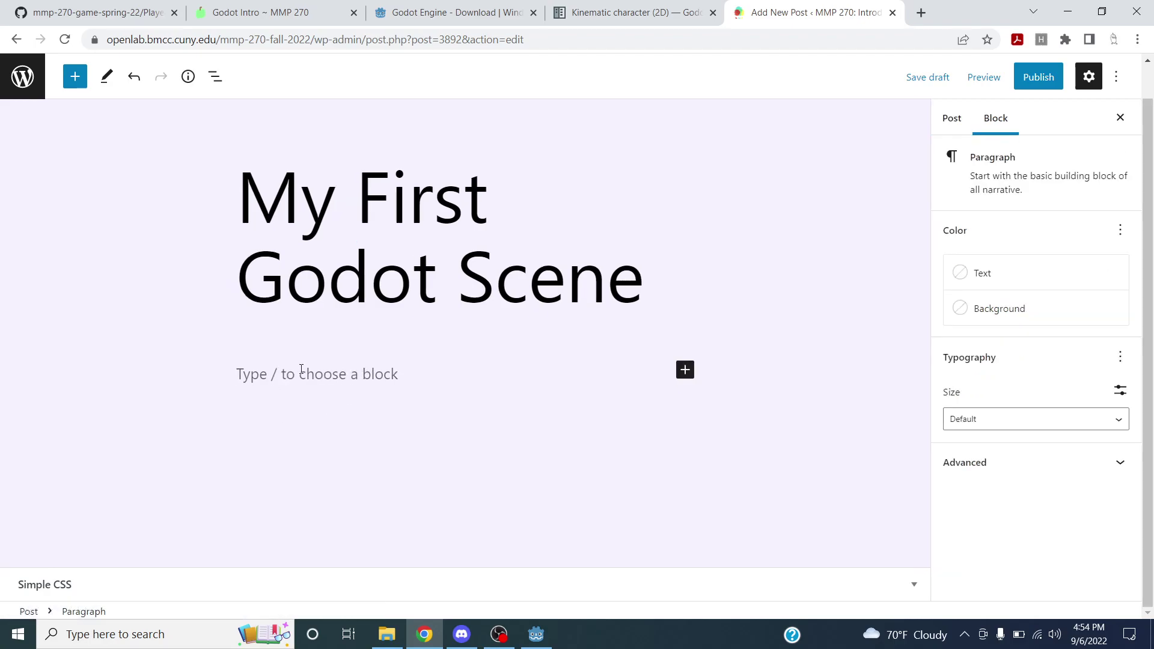
{"action": "type", "text": "Here is a asc"}
{"action": "key", "text": "BackSpace"}
{"action": "type", "text": "screen shot "}
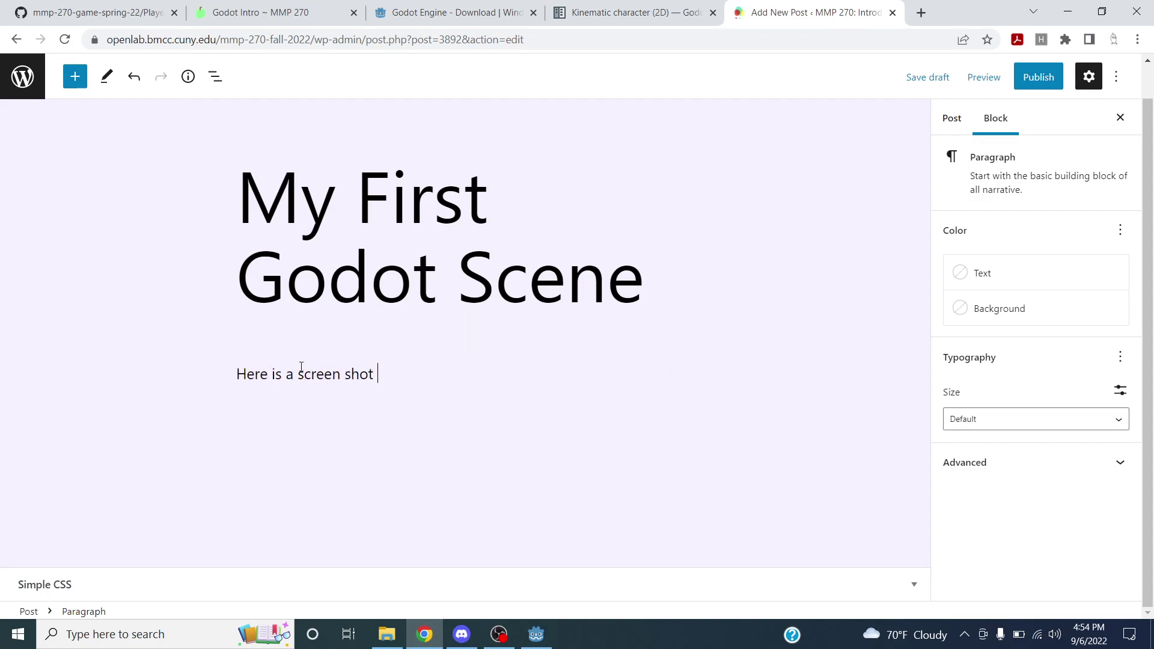
{"action": "type", "text": "of my first Godot scene:"}
{"action": "key", "text": "Return"}
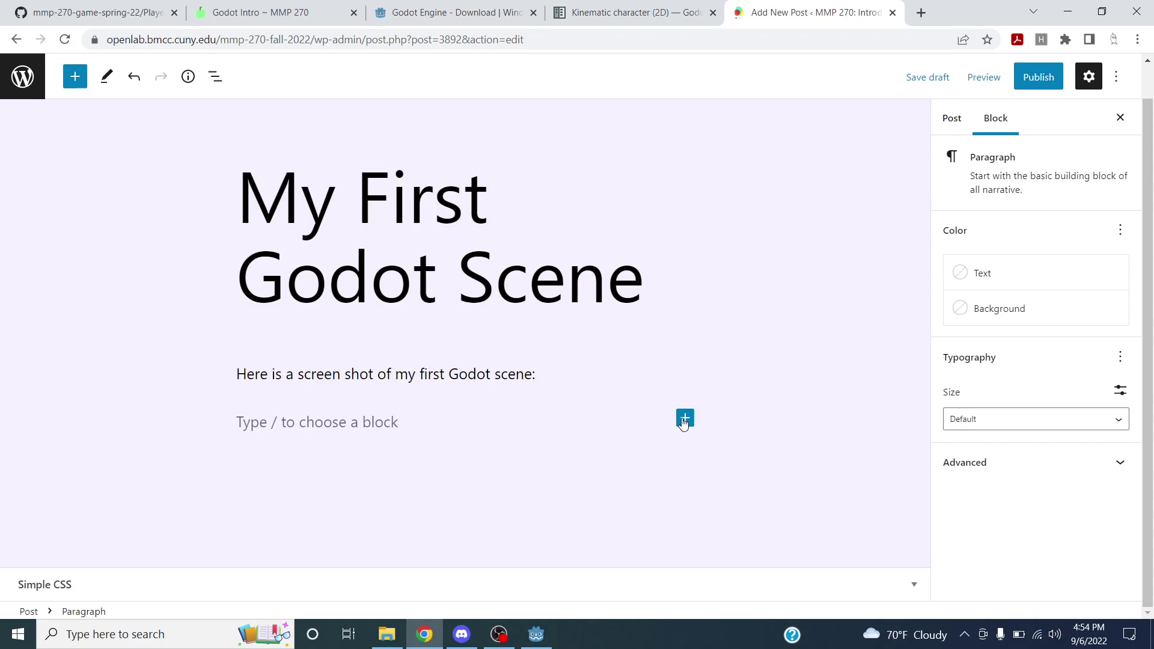
Insert an Image block found by searching 'image' in the block inserter.
{"action": "left_click", "coordinate": [684, 419]}
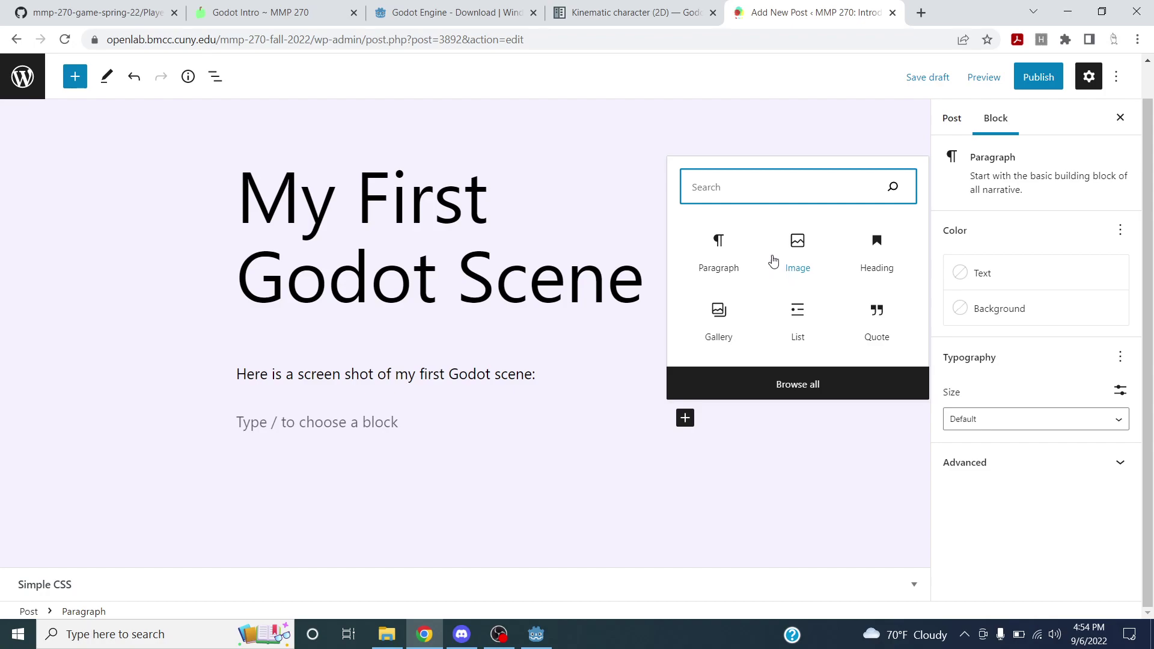
{"action": "type", "text": "audio"}
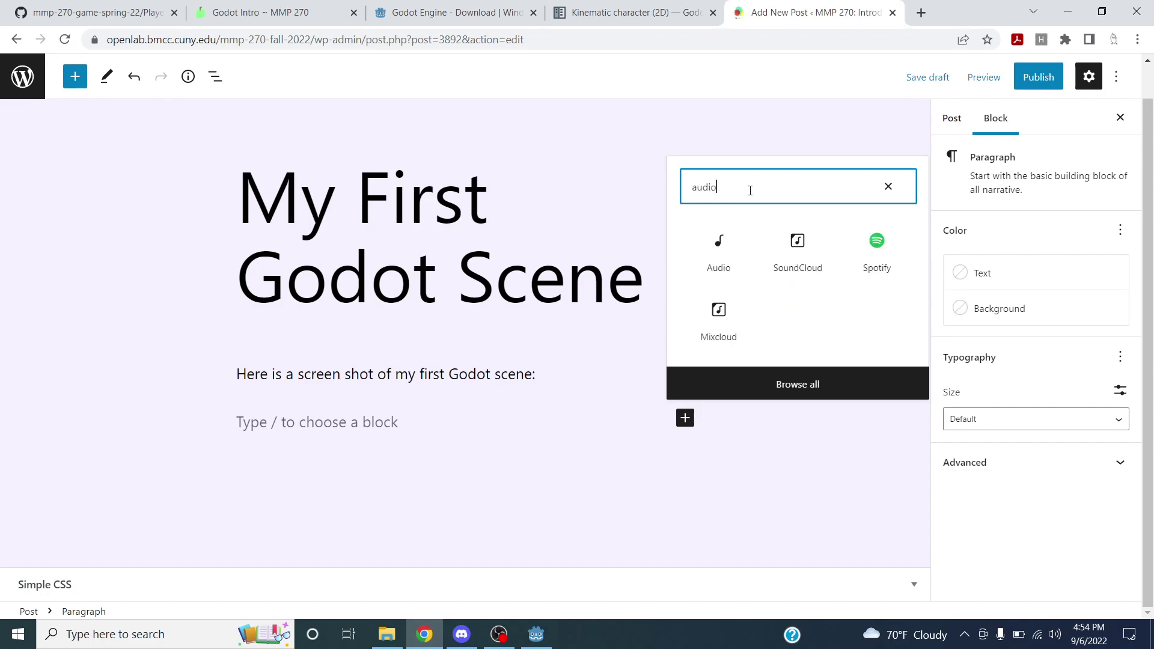
{"action": "key", "text": "BackSpace"}
{"action": "key", "text": "BackSpace"}
{"action": "key", "text": "BackSpace"}
{"action": "key", "text": "BackSpace"}
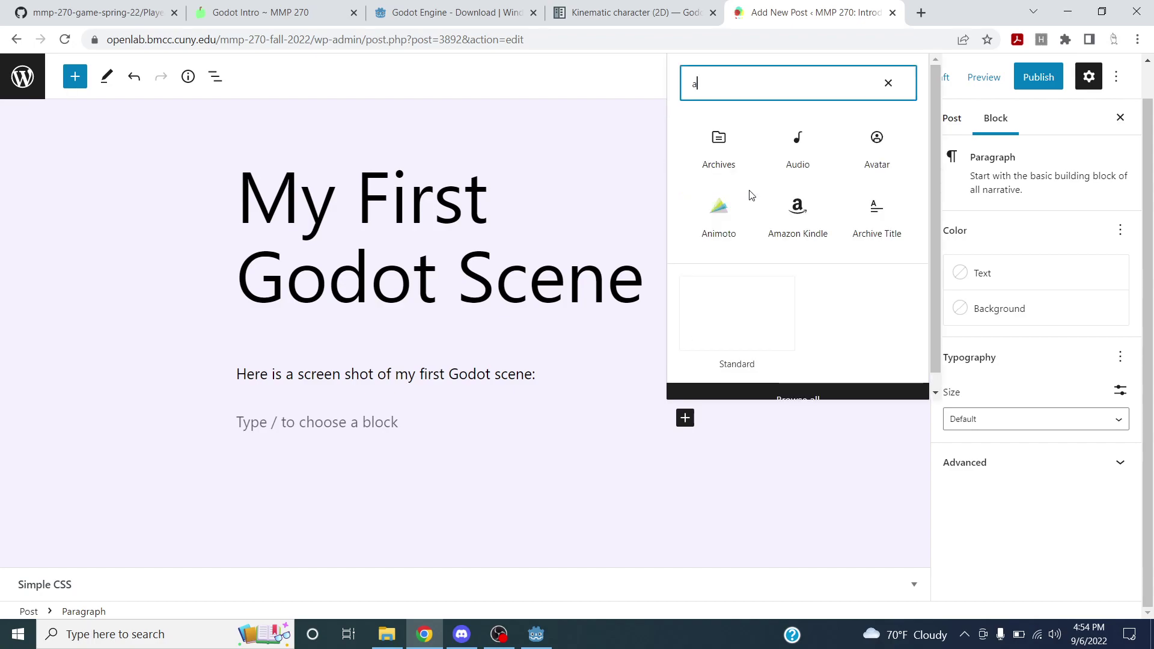
{"action": "type", "text": "image"}
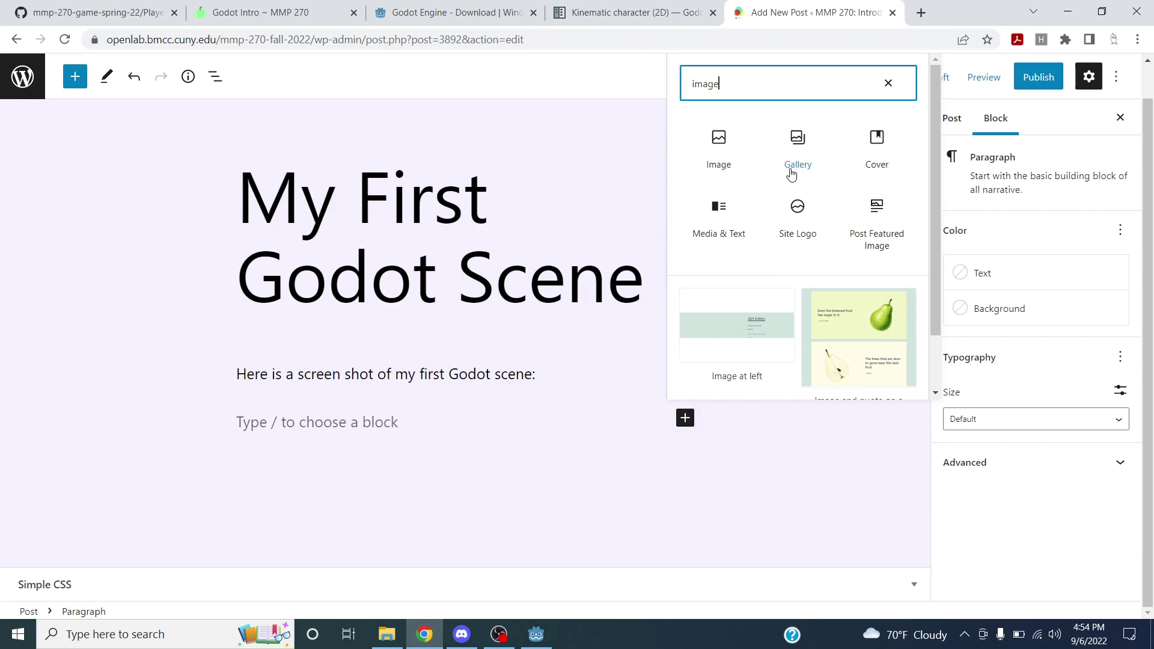
{"action": "left_click", "coordinate": [717, 144]}
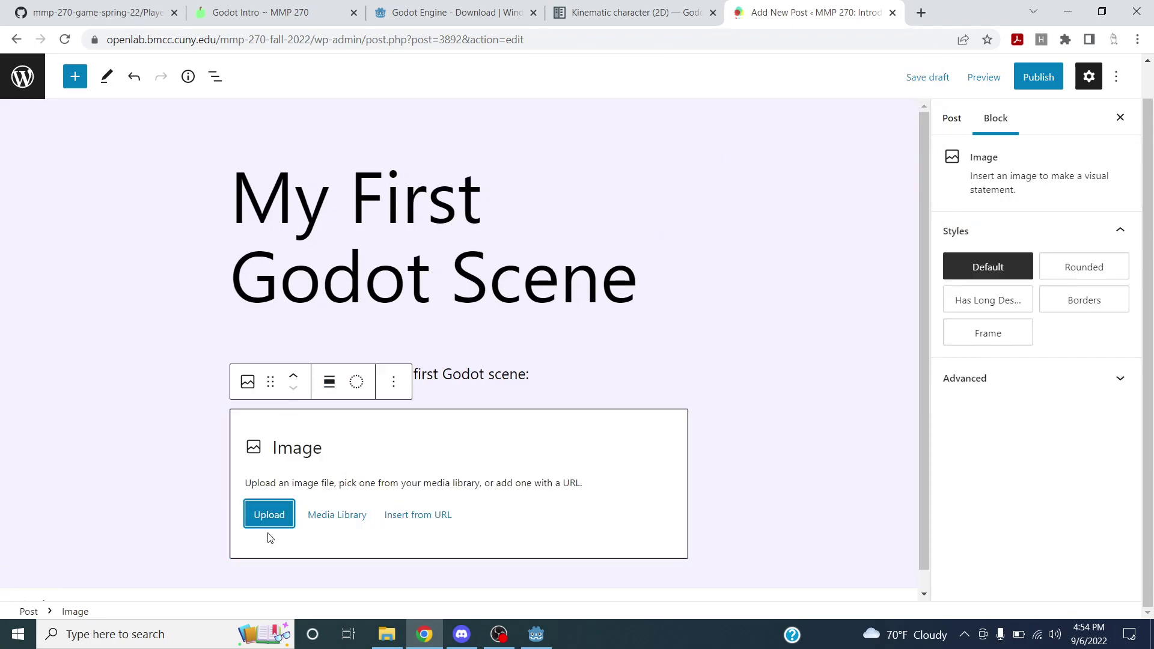
Upload the Game (DEBUG) screenshot from Videos > Captures into the image block.
{"action": "left_click", "coordinate": [269, 514]}
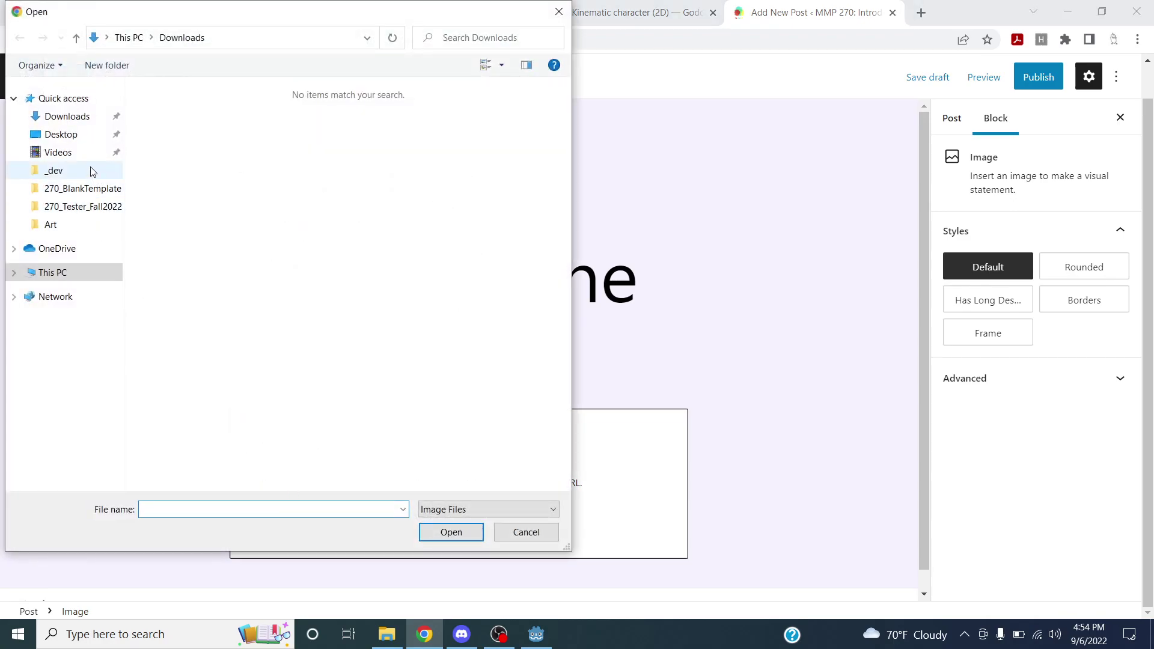
{"action": "left_click", "coordinate": [388, 640]}
{"action": "left_click_drag", "start_coordinate": [518, 74], "coordinate": [818, 135]}
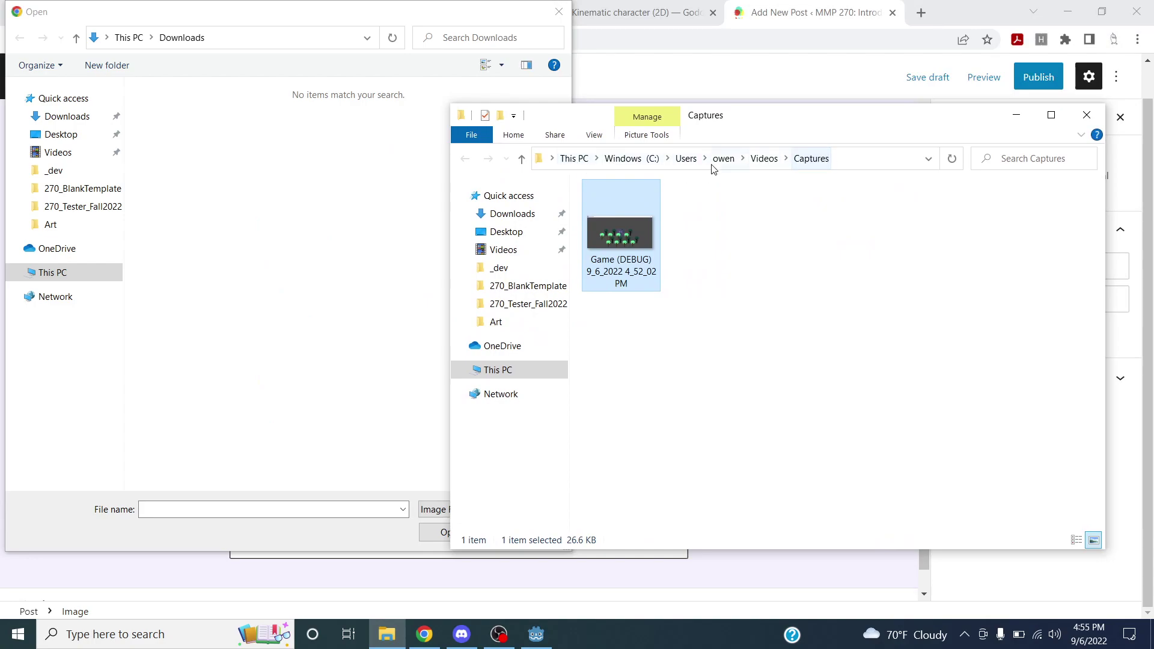
{"action": "left_click", "coordinate": [58, 152]}
{"action": "double_click", "coordinate": [434, 126]}
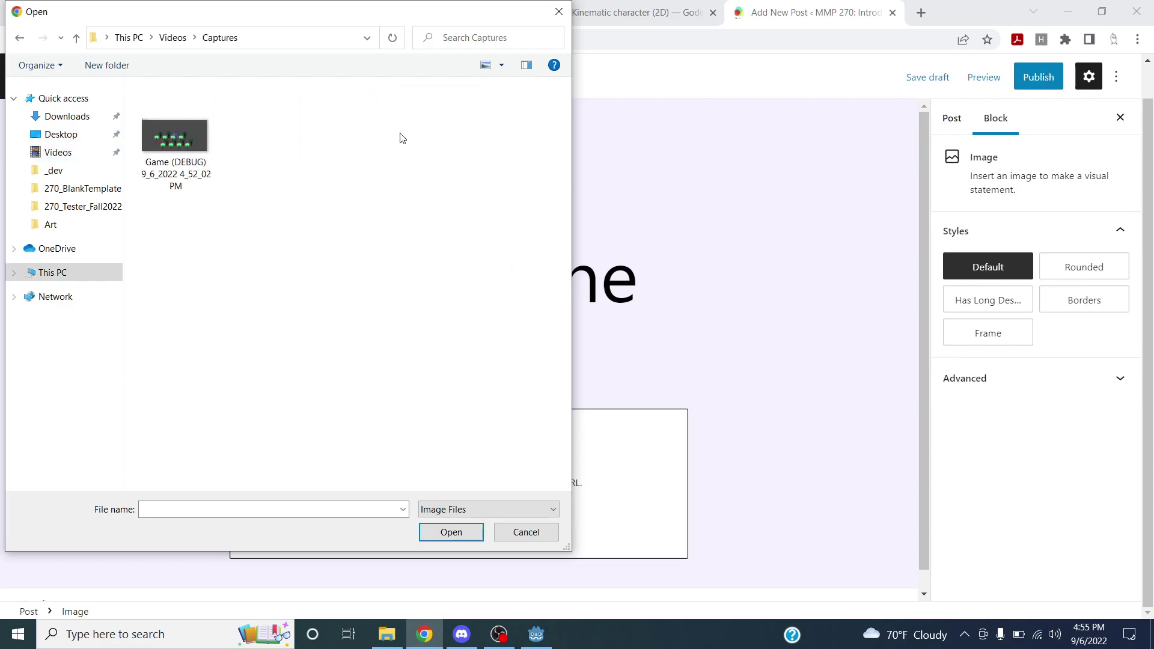
{"action": "left_click", "coordinate": [176, 143]}
{"action": "left_click", "coordinate": [449, 533]}
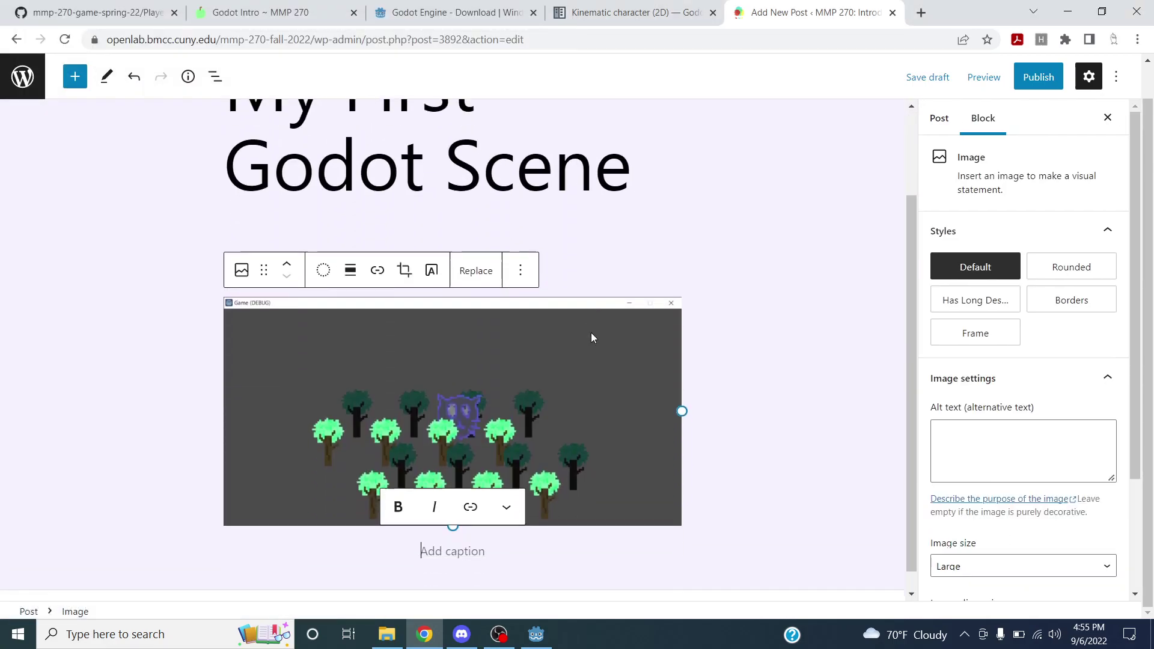
Review the embedded screenshot in the post, adding an empty paragraph below it.
{"action": "left_click", "coordinate": [787, 311]}
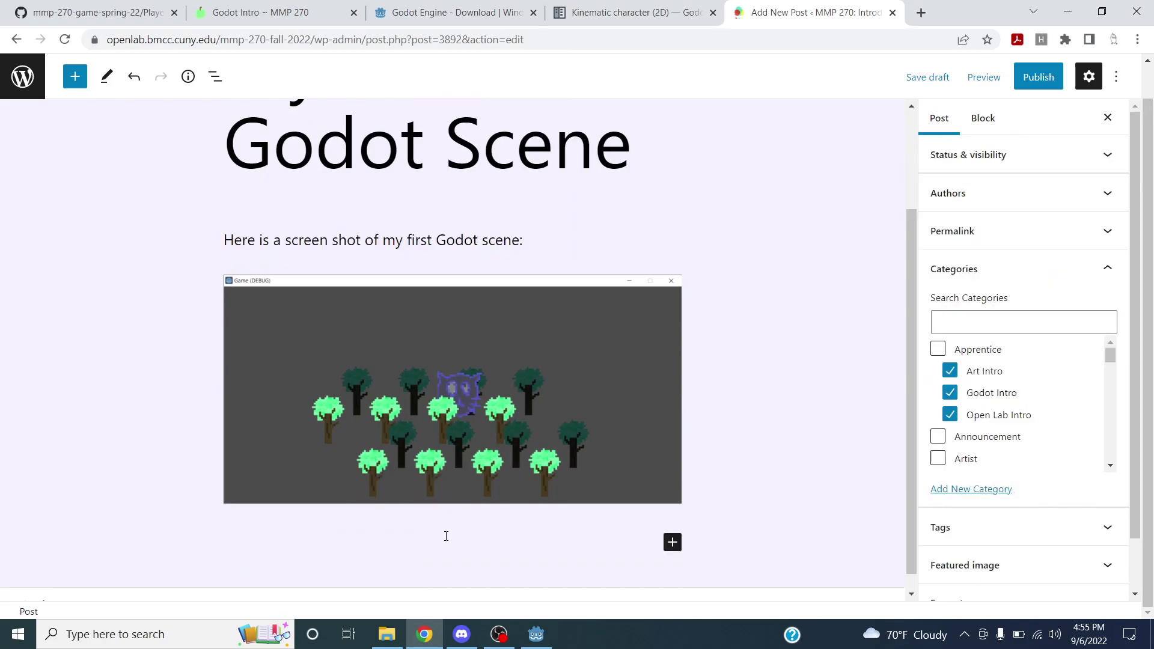
{"action": "left_click", "coordinate": [446, 536]}
{"action": "left_click", "coordinate": [447, 517]}
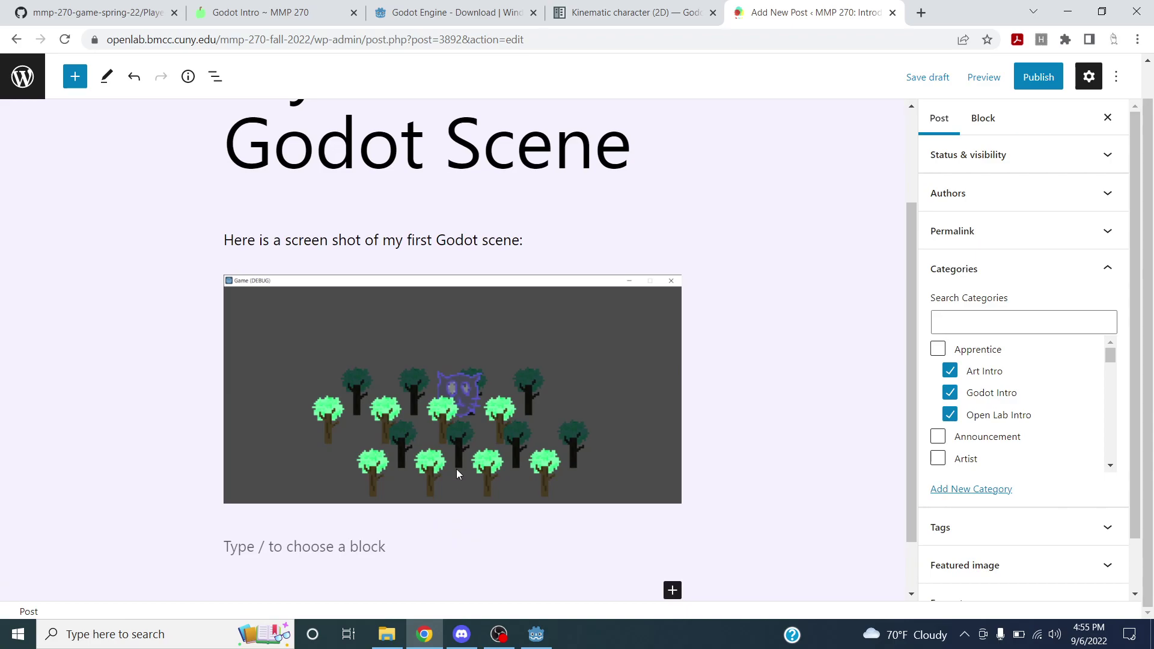
{"action": "left_click", "coordinate": [448, 502]}
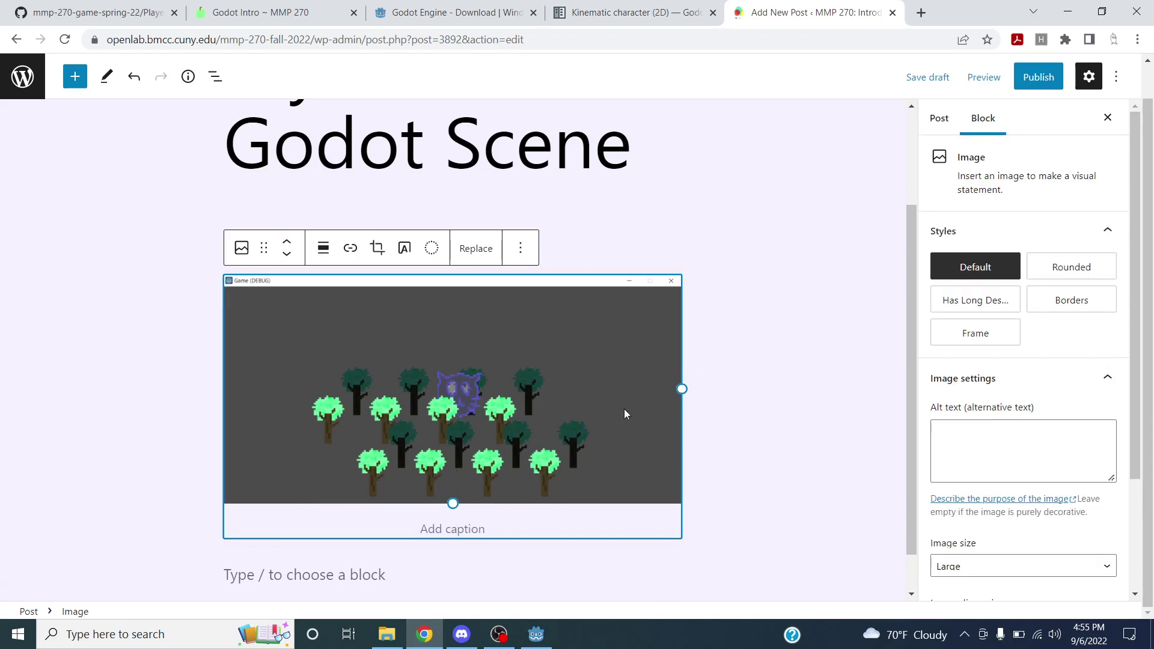
{"action": "left_click", "coordinate": [834, 305]}
{"action": "scroll", "coordinate": [600, 259], "scroll_direction": "down", "scroll_amount": 1}
{"action": "scroll", "coordinate": [600, 258], "scroll_direction": "up", "scroll_amount": 3}
{"action": "scroll", "coordinate": [459, 349], "scroll_direction": "up", "scroll_amount": 1}
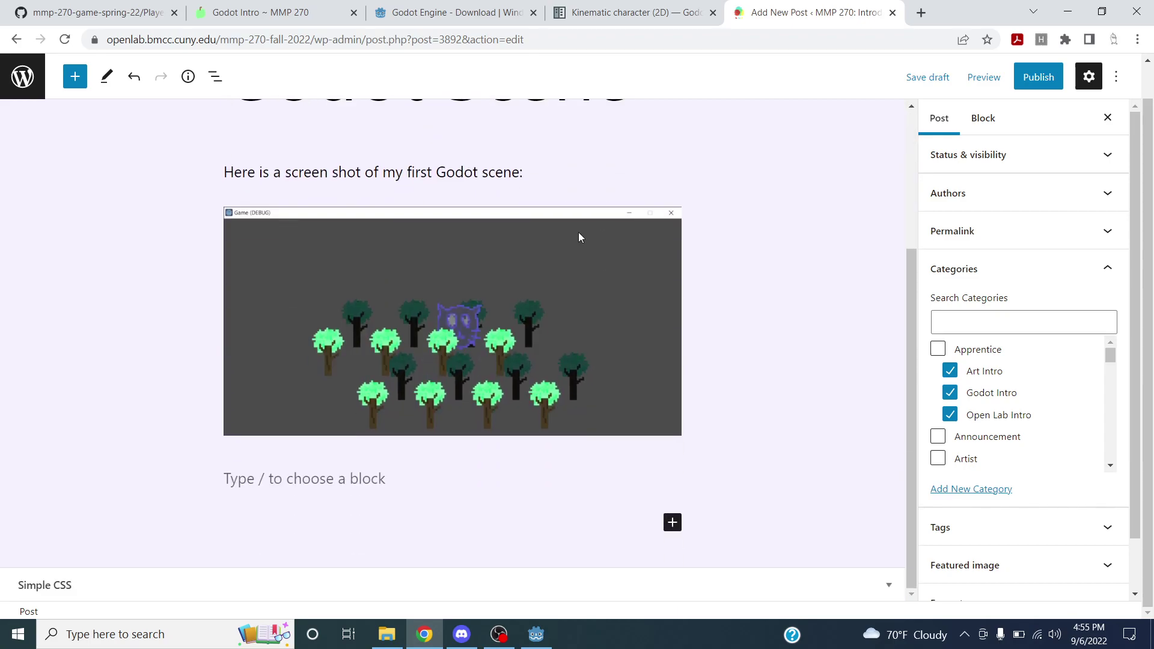
{"action": "scroll", "coordinate": [450, 349], "scroll_direction": "up", "scroll_amount": 4}
{"action": "left_click", "coordinate": [983, 77]}
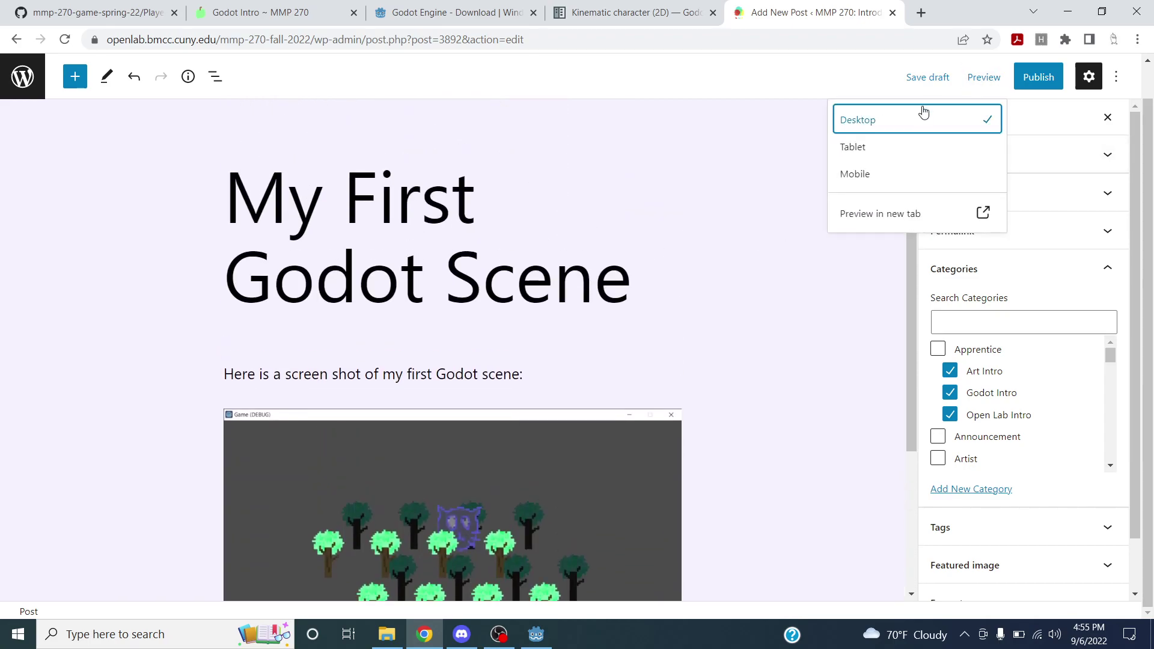
{"action": "left_click", "coordinate": [895, 214]}
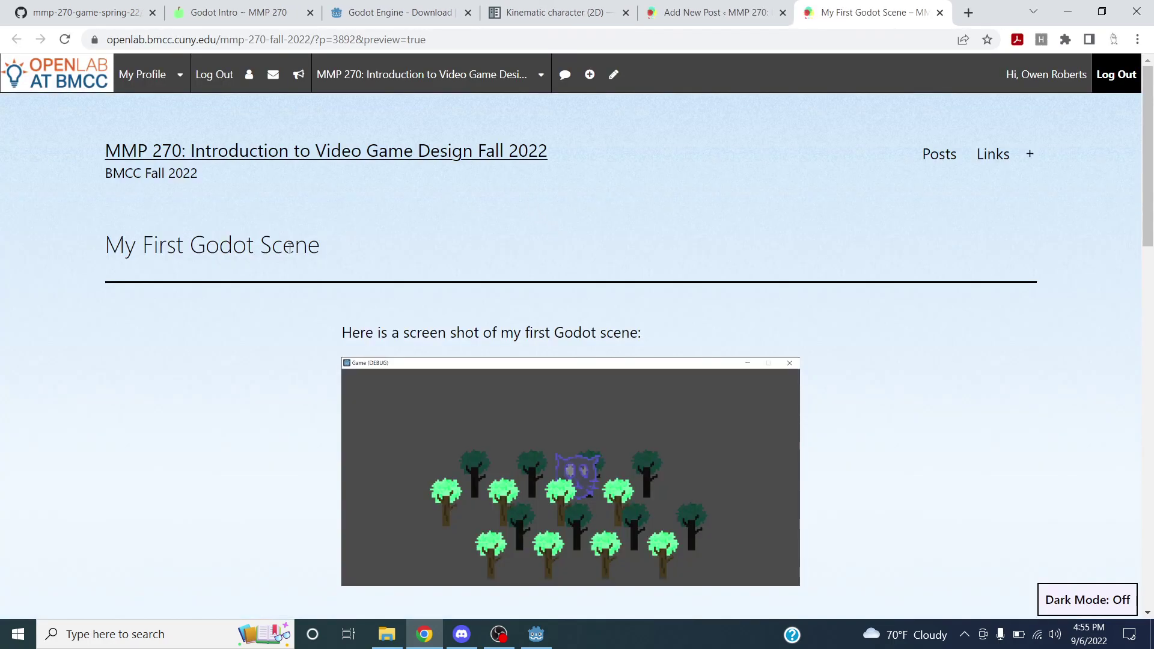
{"action": "scroll", "coordinate": [288, 248], "scroll_direction": "down", "scroll_amount": 4}
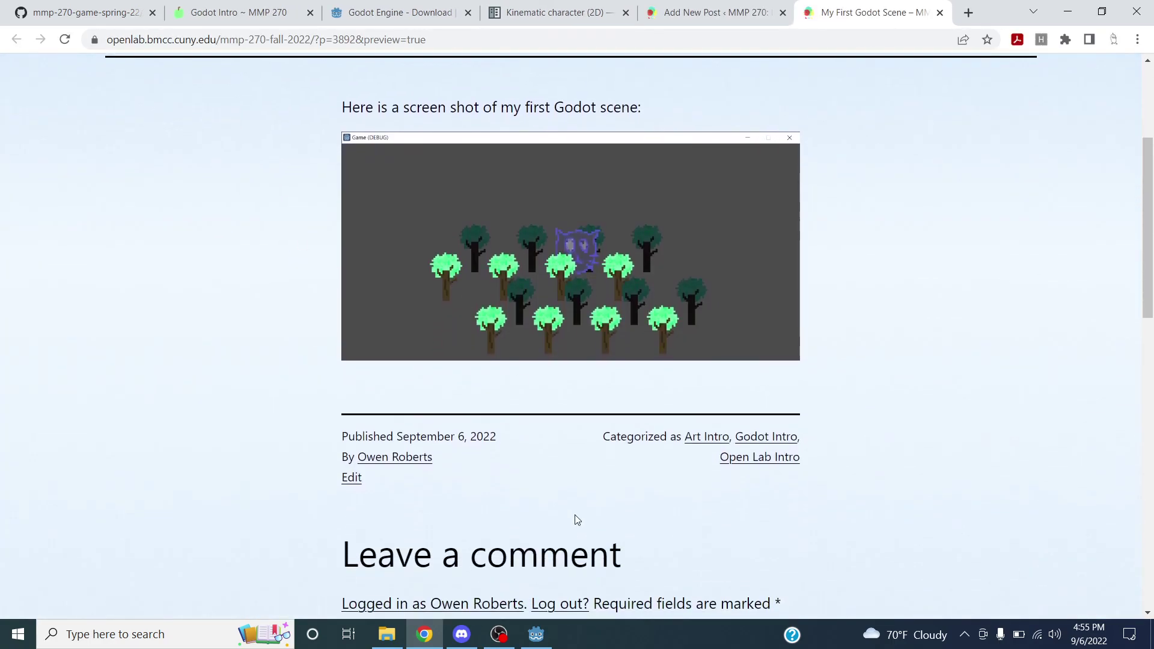
{"action": "scroll", "coordinate": [488, 171], "scroll_direction": "up", "scroll_amount": 3}
{"action": "scroll", "coordinate": [452, 344], "scroll_direction": "down", "scroll_amount": 3}
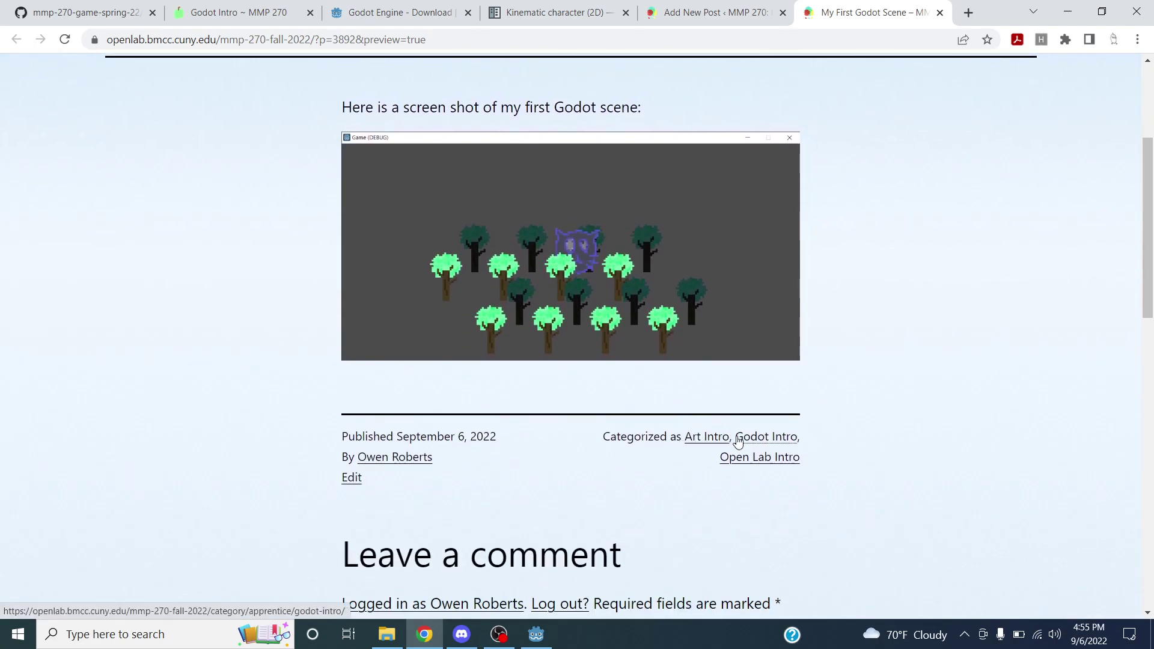
{"action": "scroll", "coordinate": [570, 376], "scroll_direction": "down", "scroll_amount": 3}
{"action": "scroll", "coordinate": [568, 367], "scroll_direction": "down", "scroll_amount": 4}
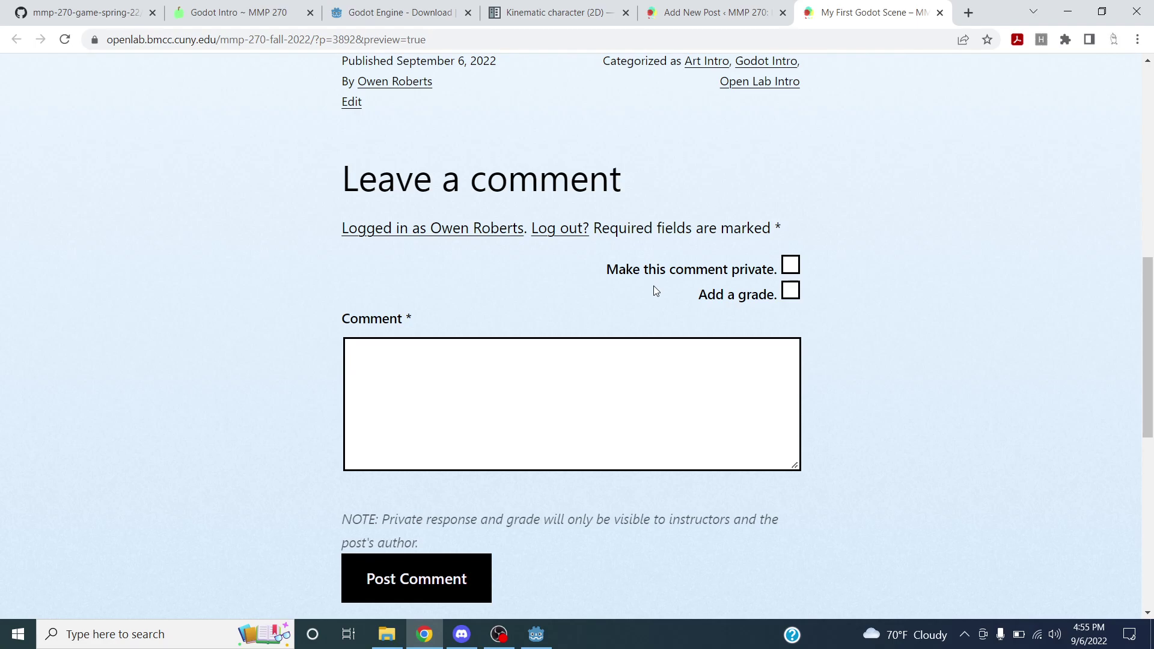
{"action": "scroll", "coordinate": [349, 274], "scroll_direction": "down", "scroll_amount": 3}
{"action": "scroll", "coordinate": [316, 274], "scroll_direction": "up", "scroll_amount": 4}
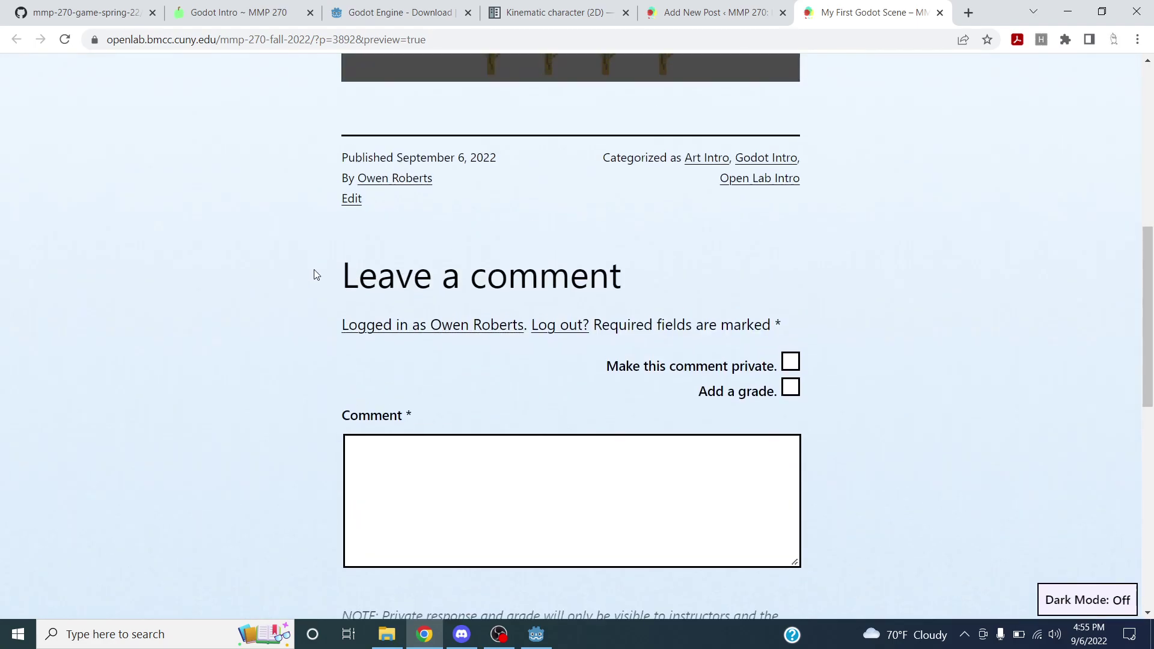
{"action": "scroll", "coordinate": [314, 269], "scroll_direction": "up", "scroll_amount": 9}
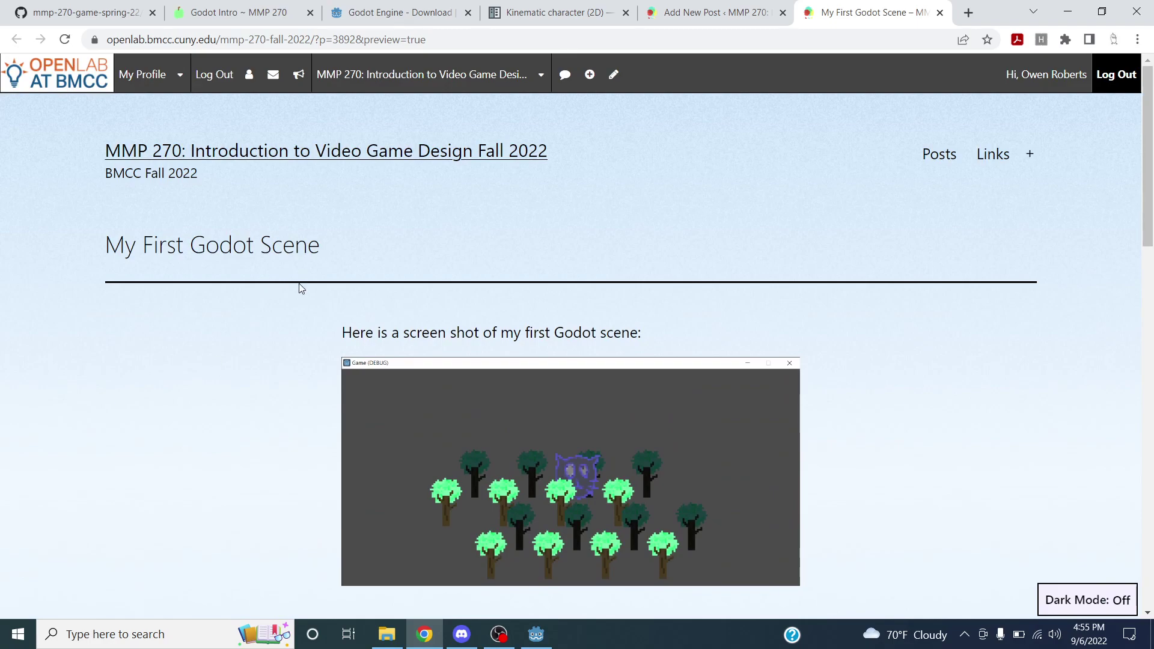
{"action": "left_click", "coordinate": [941, 13]}
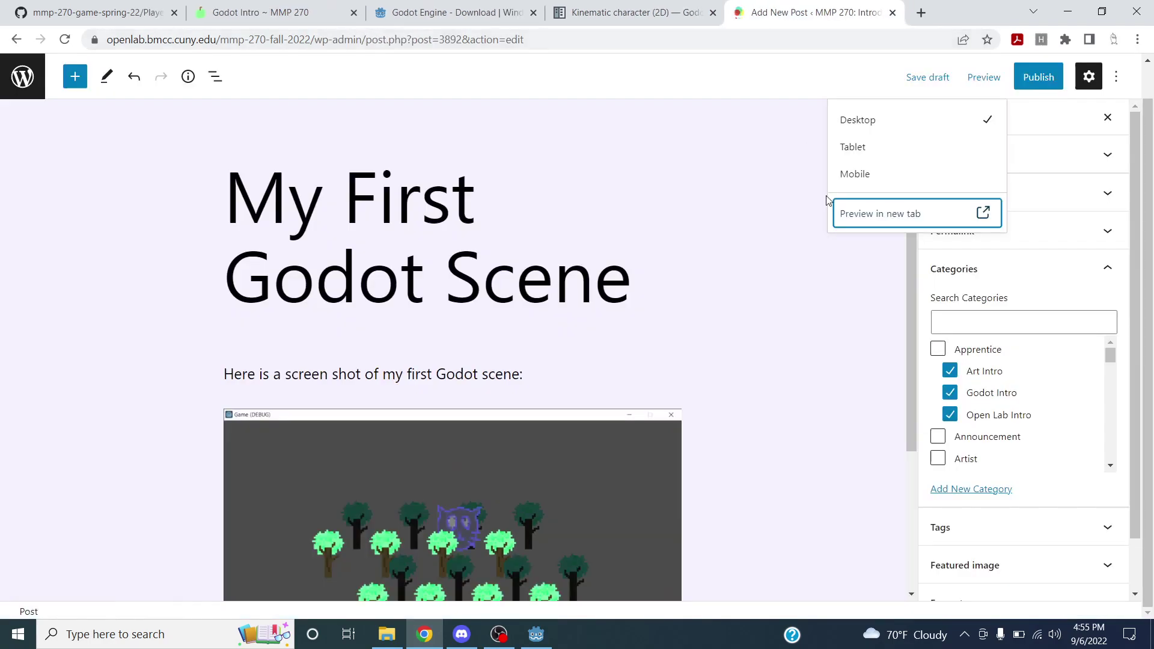
Publish the My First Godot Scene post and close the publish summary.
{"action": "left_click", "coordinate": [802, 93]}
{"action": "left_click", "coordinate": [1028, 77]}
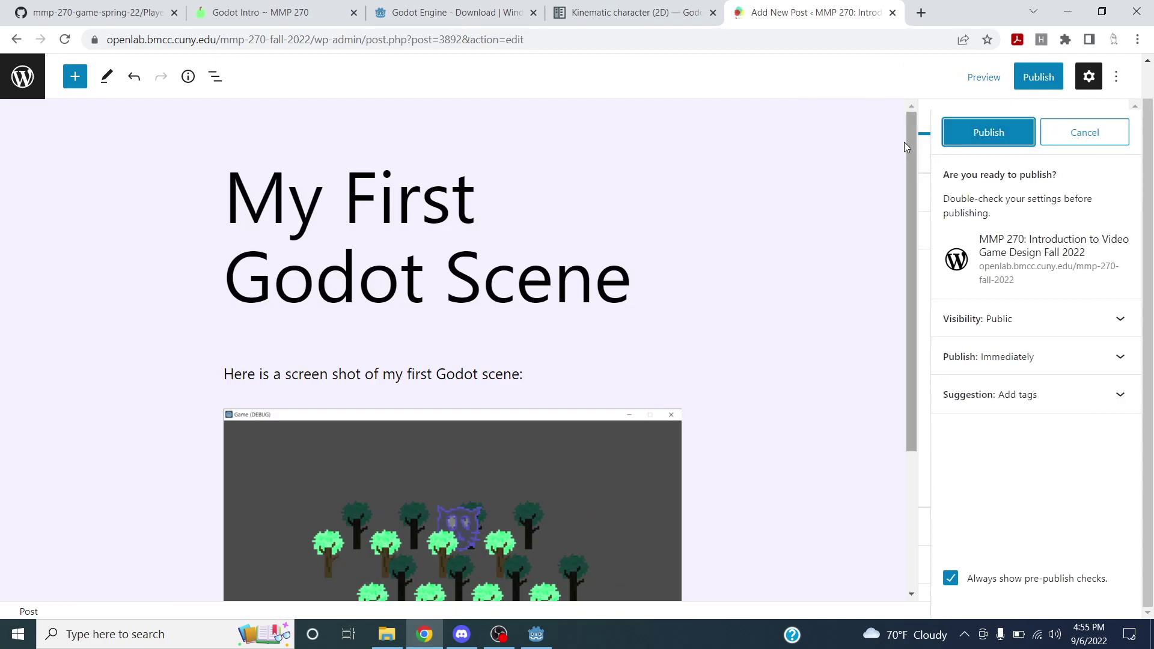
{"action": "left_click", "coordinate": [987, 134]}
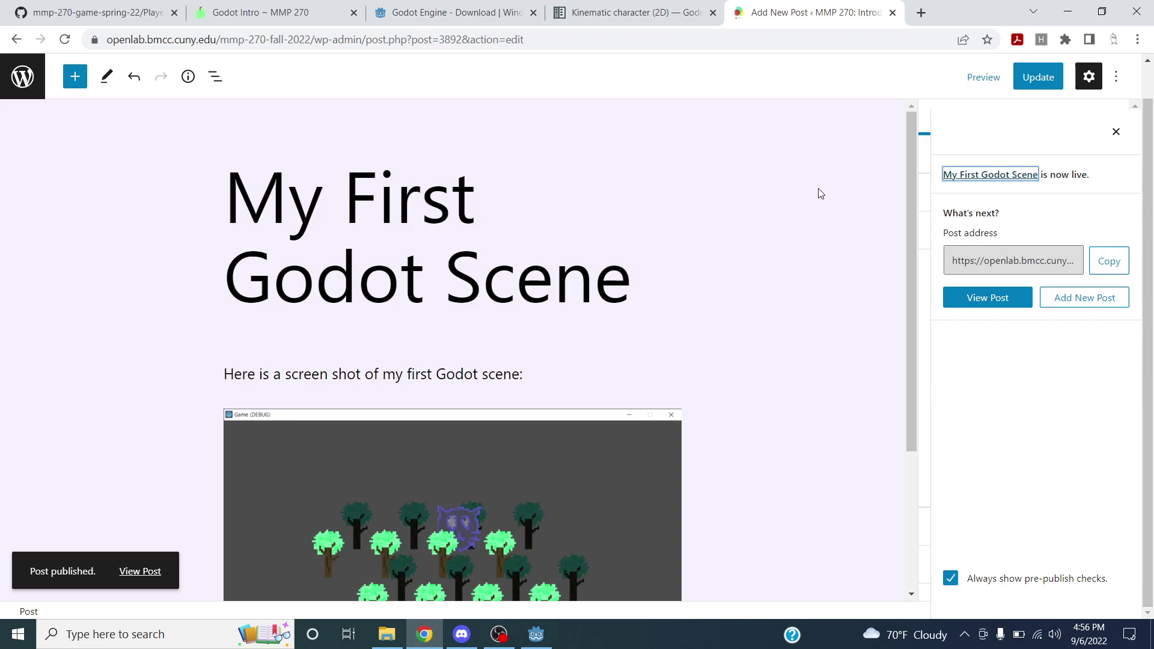
{"action": "left_click", "coordinate": [1117, 132]}
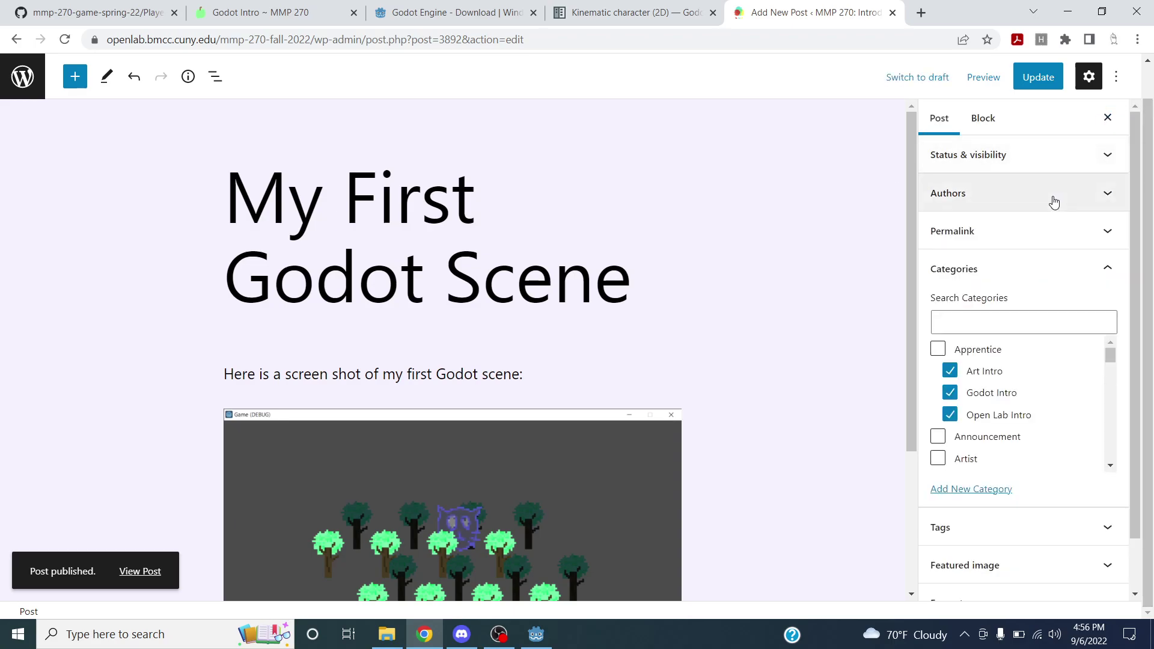
Open the published post's live page in a new tab via Permalink and select its URL.
{"action": "left_click", "coordinate": [1023, 259]}
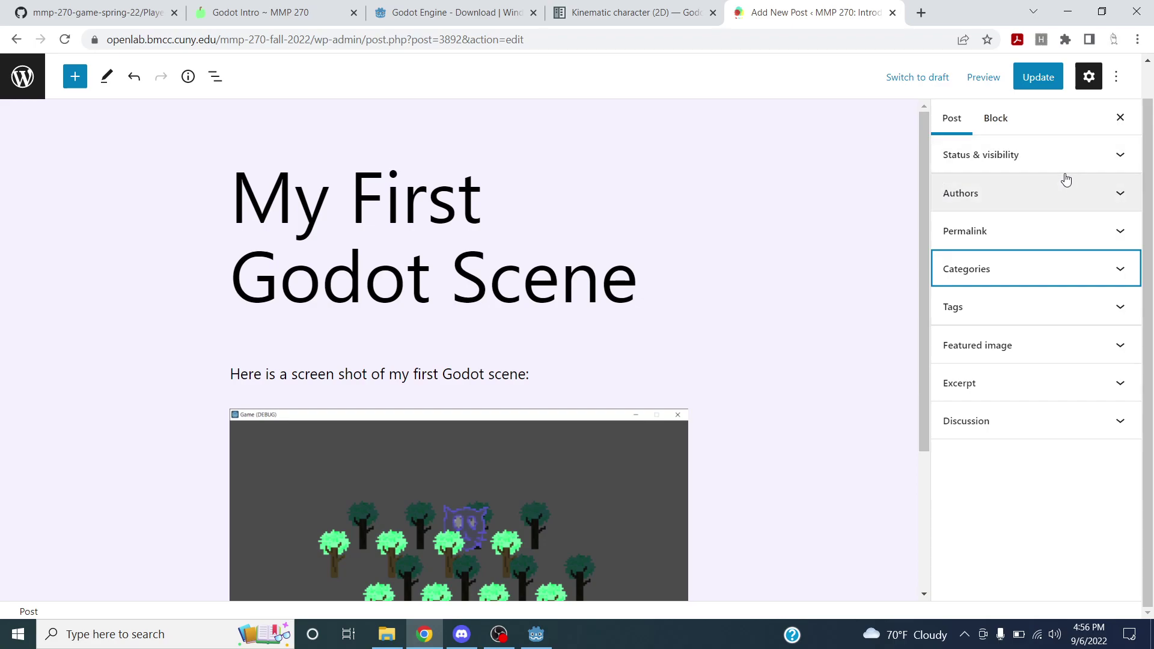
{"action": "scroll", "coordinate": [618, 276], "scroll_direction": "down", "scroll_amount": 2}
{"action": "scroll", "coordinate": [621, 265], "scroll_direction": "up", "scroll_amount": 2}
{"action": "scroll", "coordinate": [620, 265], "scroll_direction": "up", "scroll_amount": 1}
{"action": "left_click", "coordinate": [976, 231]}
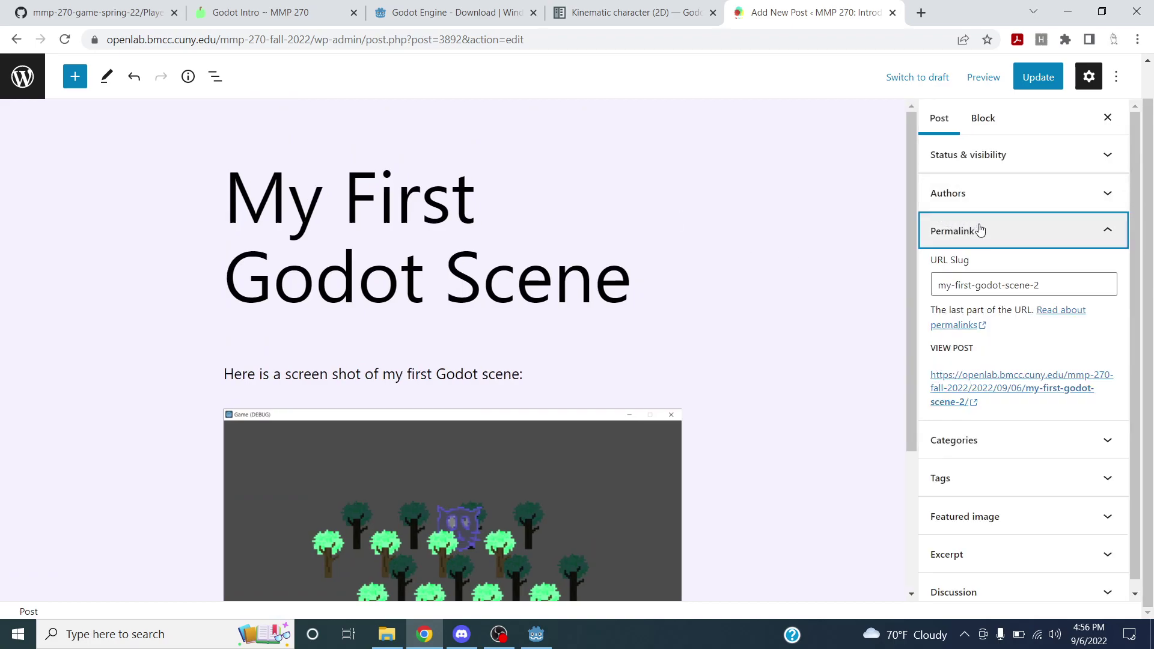
{"action": "left_click", "coordinate": [992, 394]}
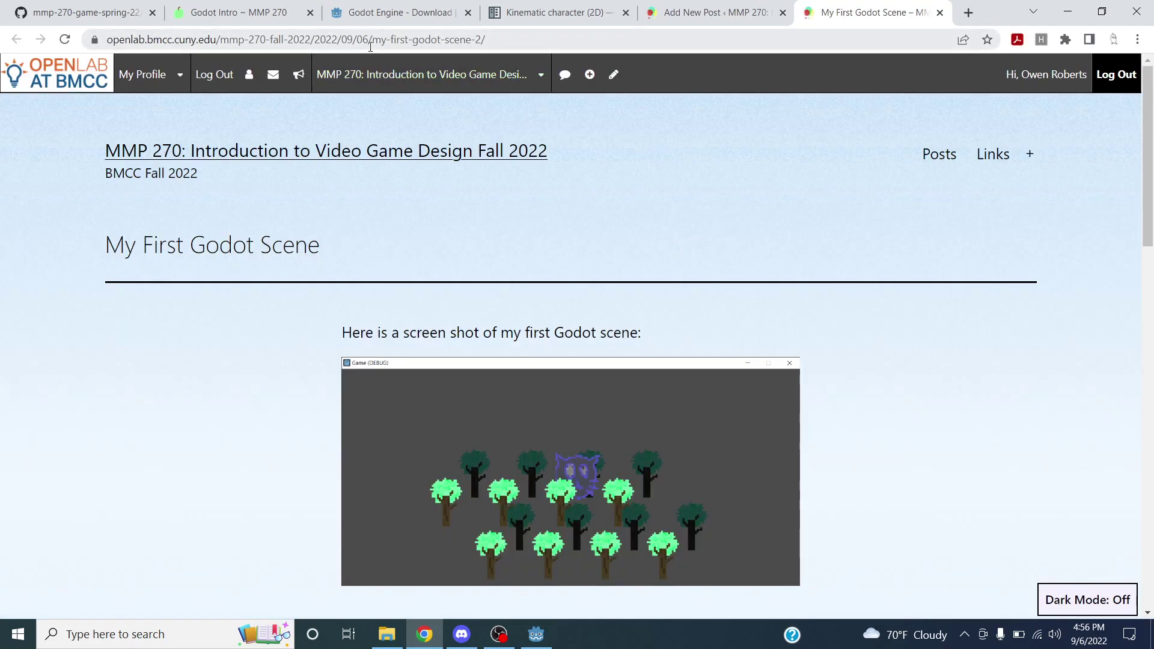
{"action": "left_click", "coordinate": [373, 42]}
{"action": "key", "text": "ctrl+c"}
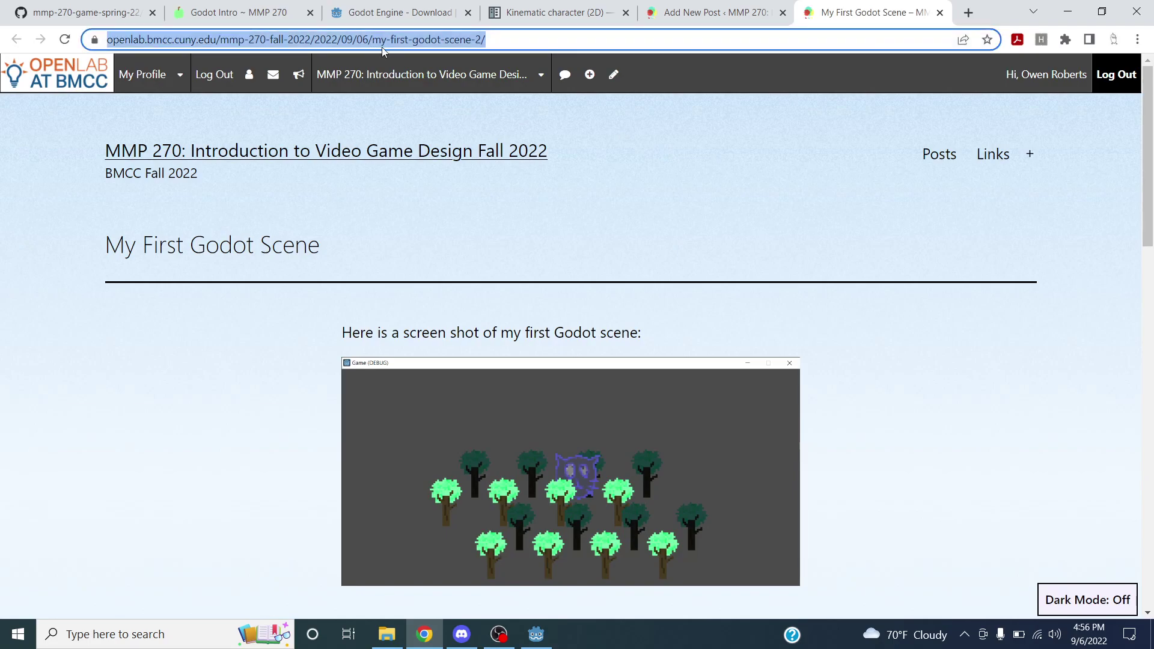
Send 'check out my new scene:' with the post link in Discord's mmp270 channel, then return to Chrome.
{"action": "key", "text": "alt+Tab"}
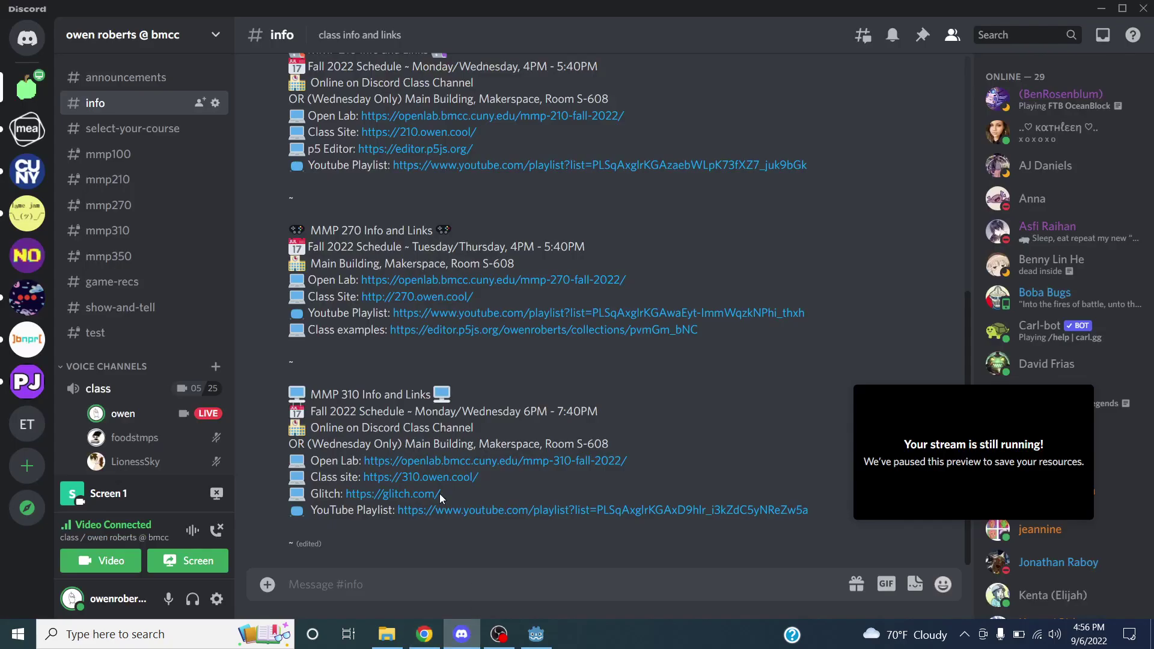
{"action": "left_click", "coordinate": [120, 207]}
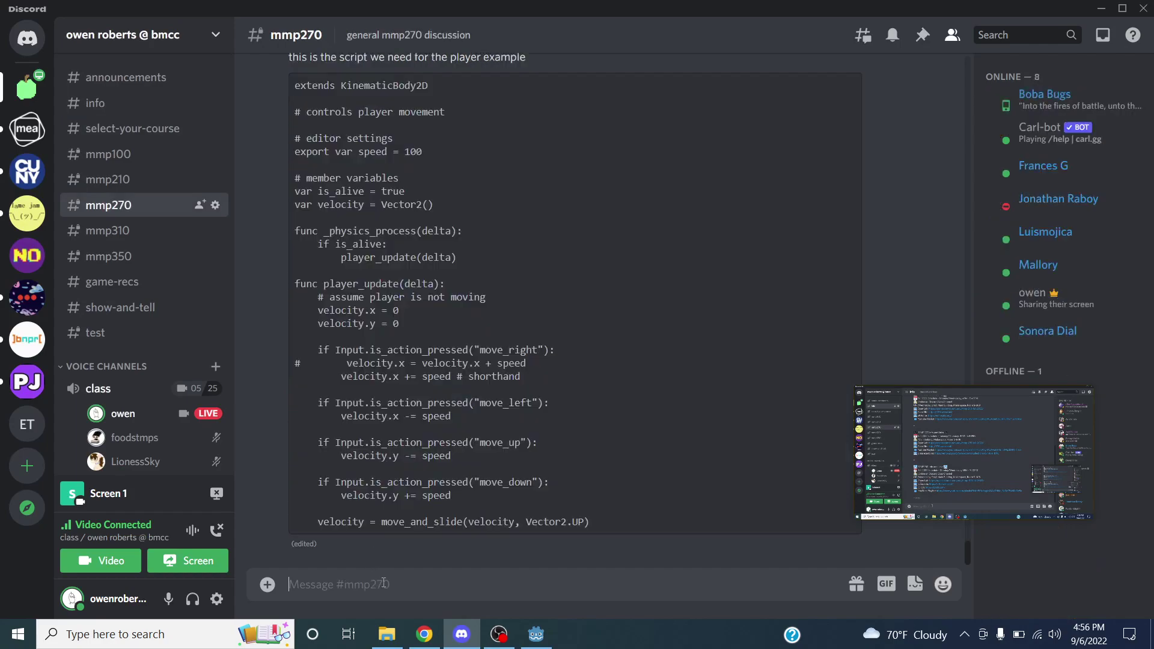
{"action": "type", "text": "check out my new"}
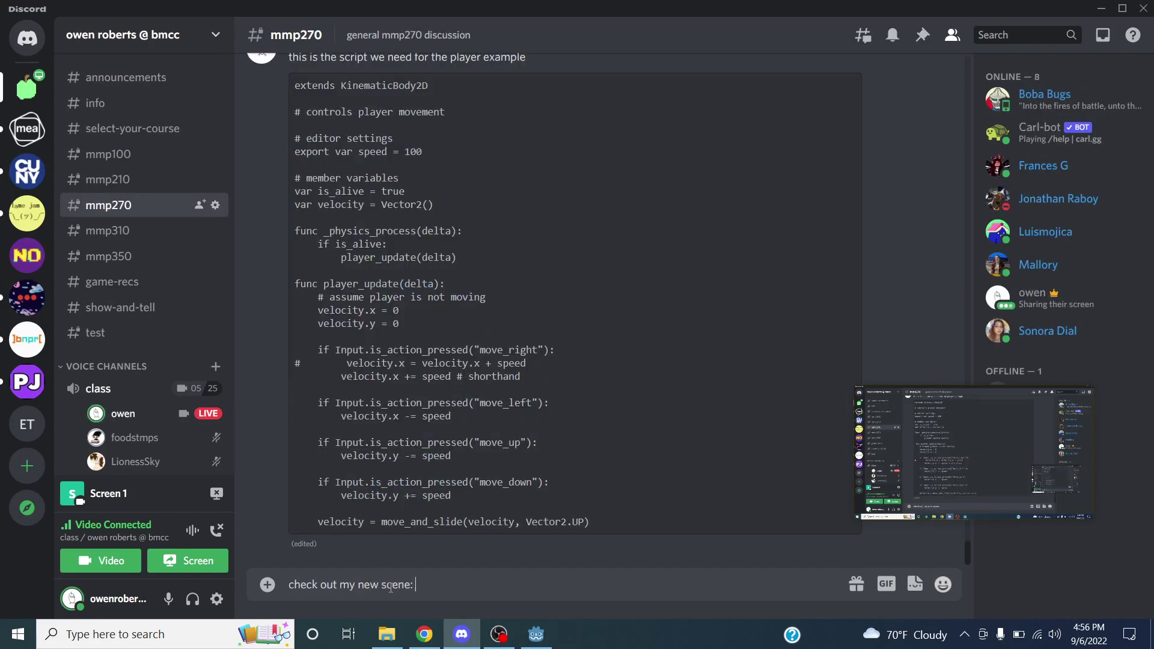
{"action": "type", "text": " scene:"}
{"action": "key", "text": "ctrl+v"}
{"action": "key", "text": "Return"}
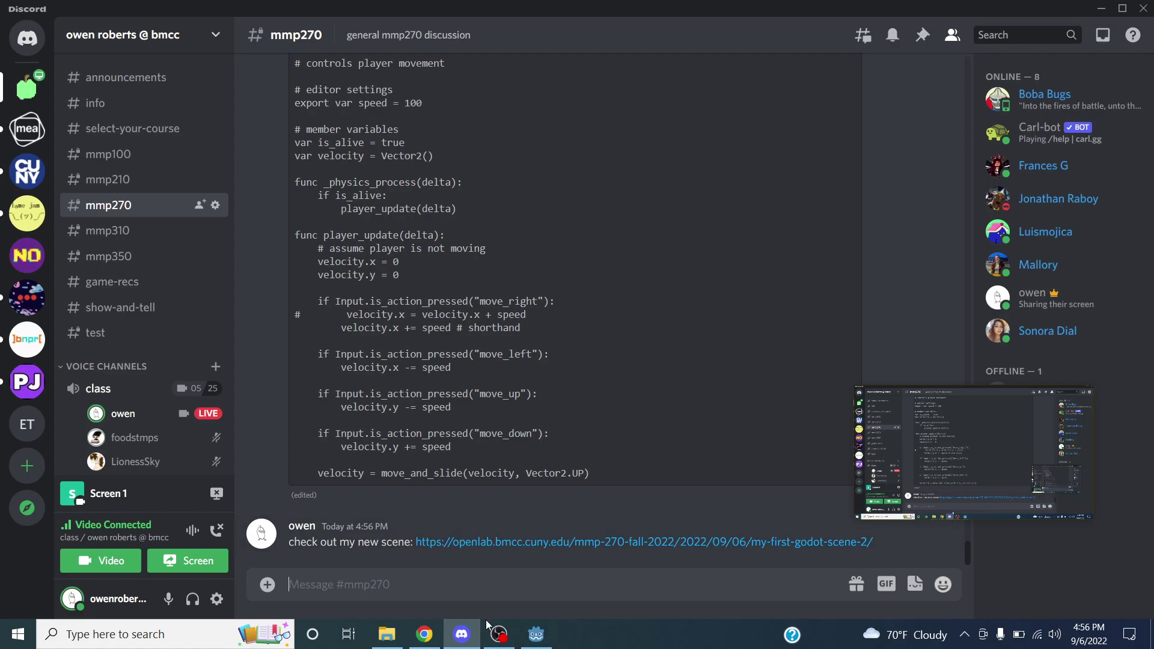
{"action": "left_click", "coordinate": [425, 634]}
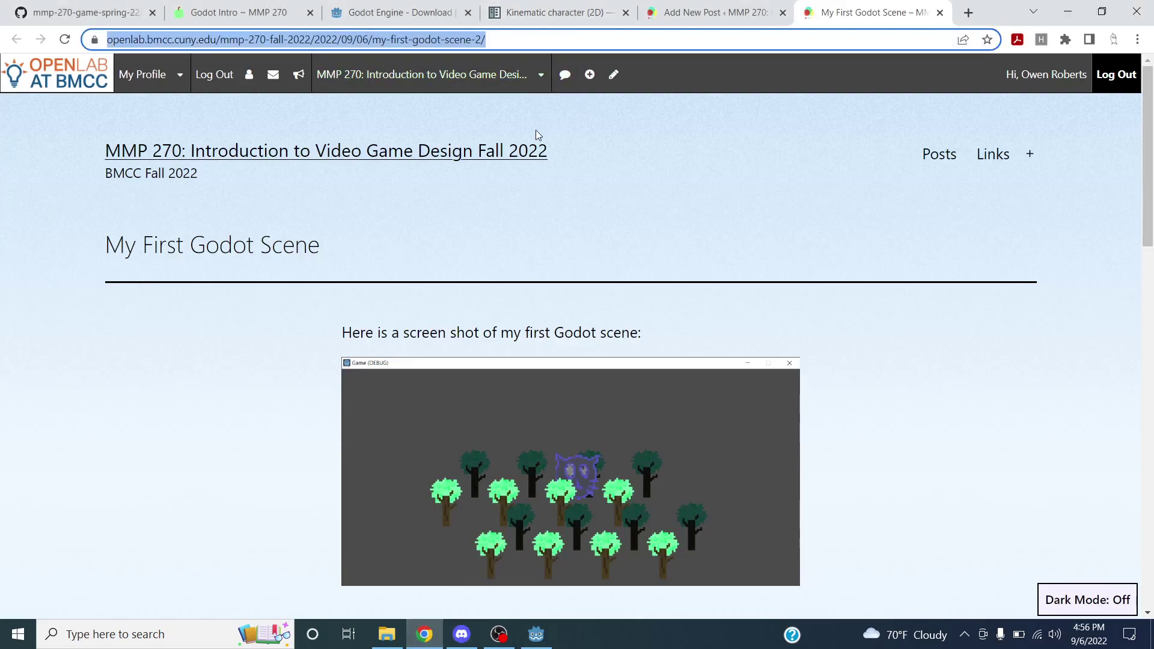
From the course home page, open the author archive and find My First Godot Scene listed.
{"action": "left_click", "coordinate": [356, 157]}
{"action": "scroll", "coordinate": [265, 231], "scroll_direction": "down", "scroll_amount": 3}
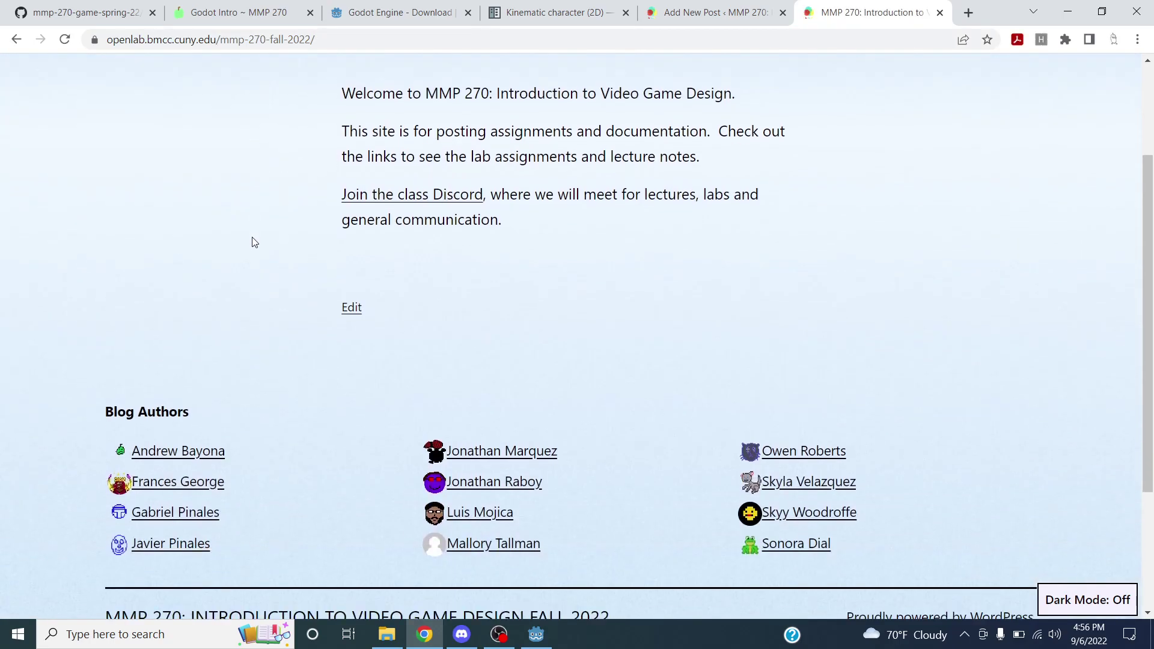
{"action": "scroll", "coordinate": [261, 220], "scroll_direction": "up", "scroll_amount": 3}
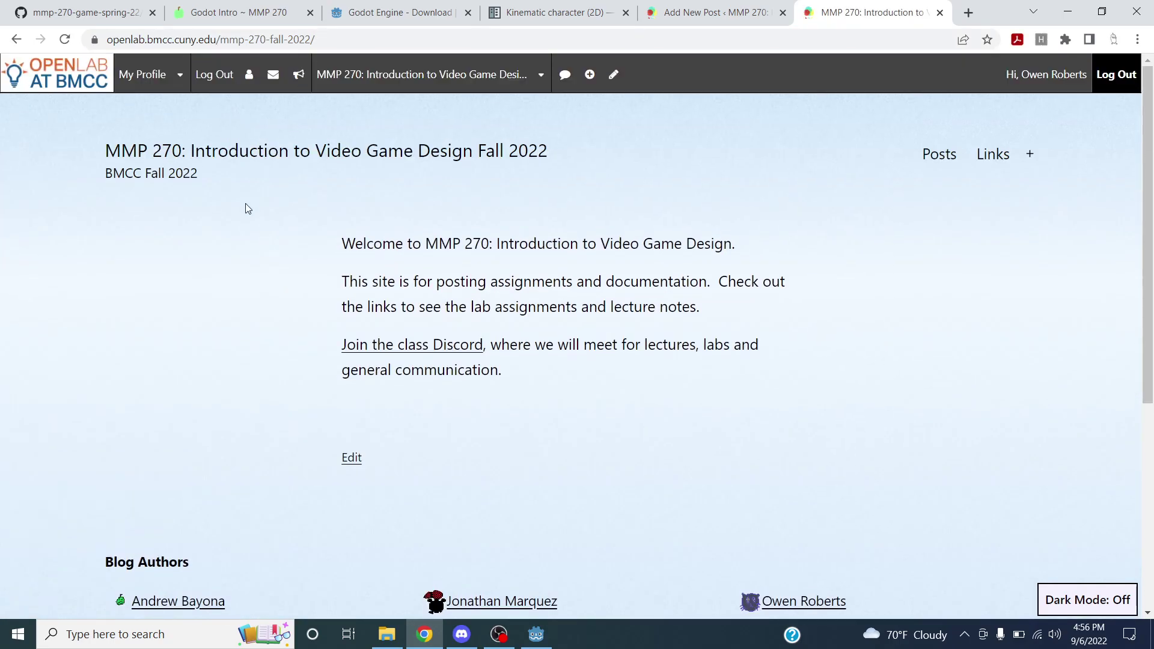
{"action": "scroll", "coordinate": [246, 204], "scroll_direction": "down", "scroll_amount": 3}
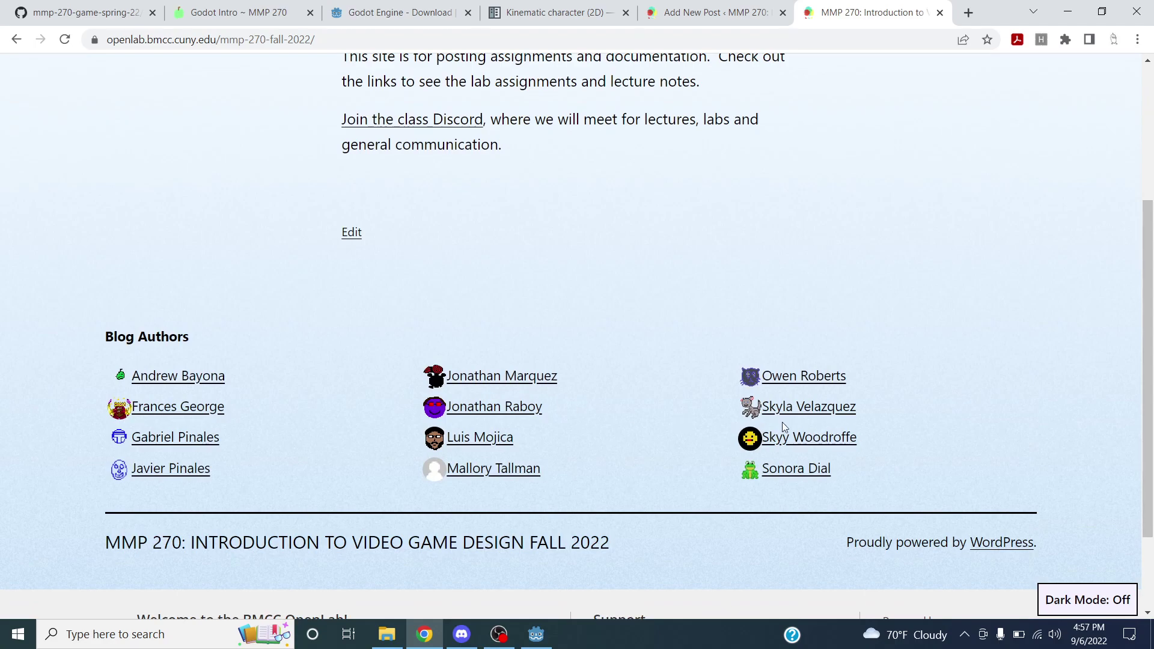
{"action": "left_click", "coordinate": [785, 376]}
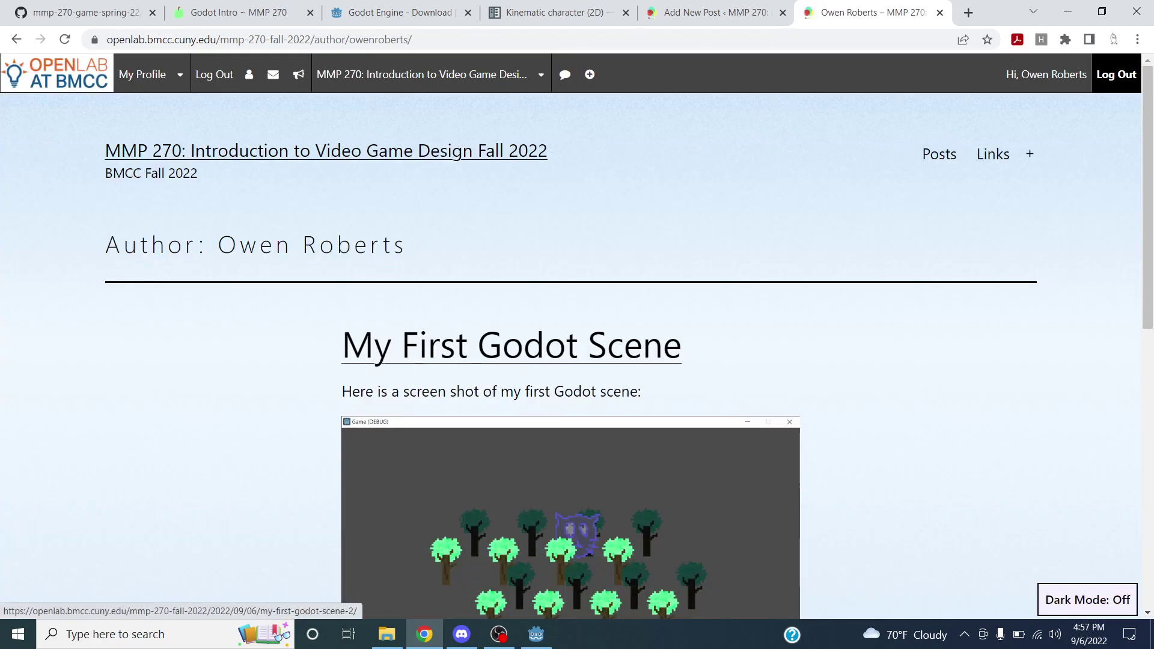
{"action": "scroll", "coordinate": [294, 343], "scroll_direction": "down", "scroll_amount": 5}
{"action": "scroll", "coordinate": [284, 335], "scroll_direction": "up", "scroll_amount": 4}
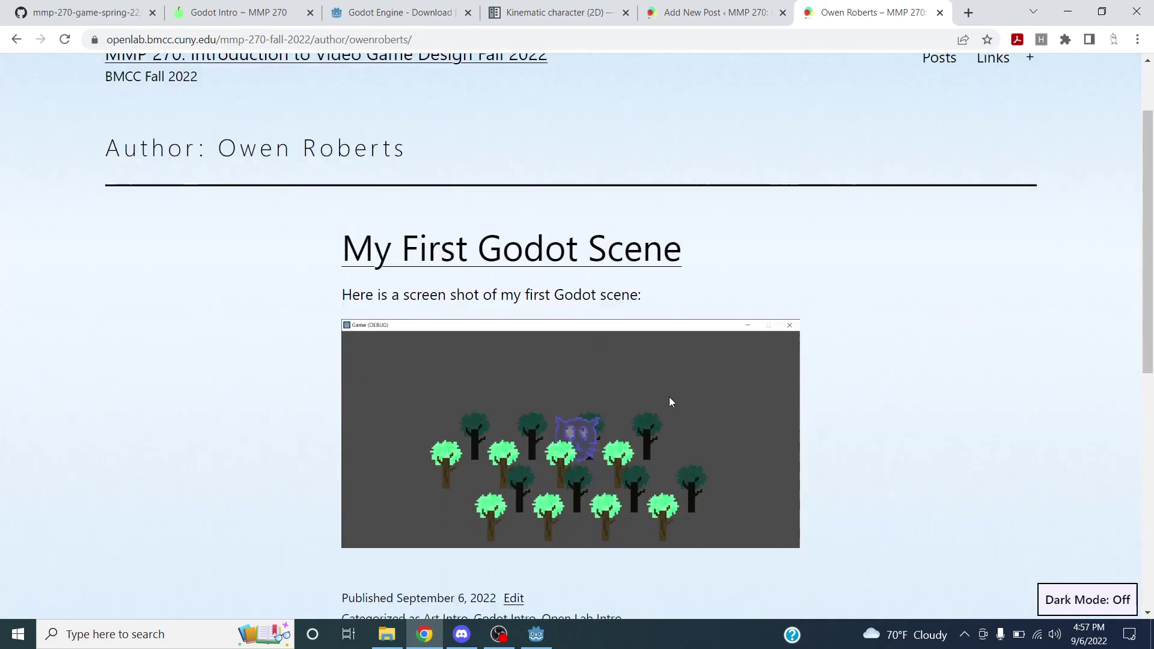
{"action": "scroll", "coordinate": [670, 401], "scroll_direction": "down", "scroll_amount": 7}
{"action": "scroll", "coordinate": [654, 270], "scroll_direction": "up", "scroll_amount": 5}
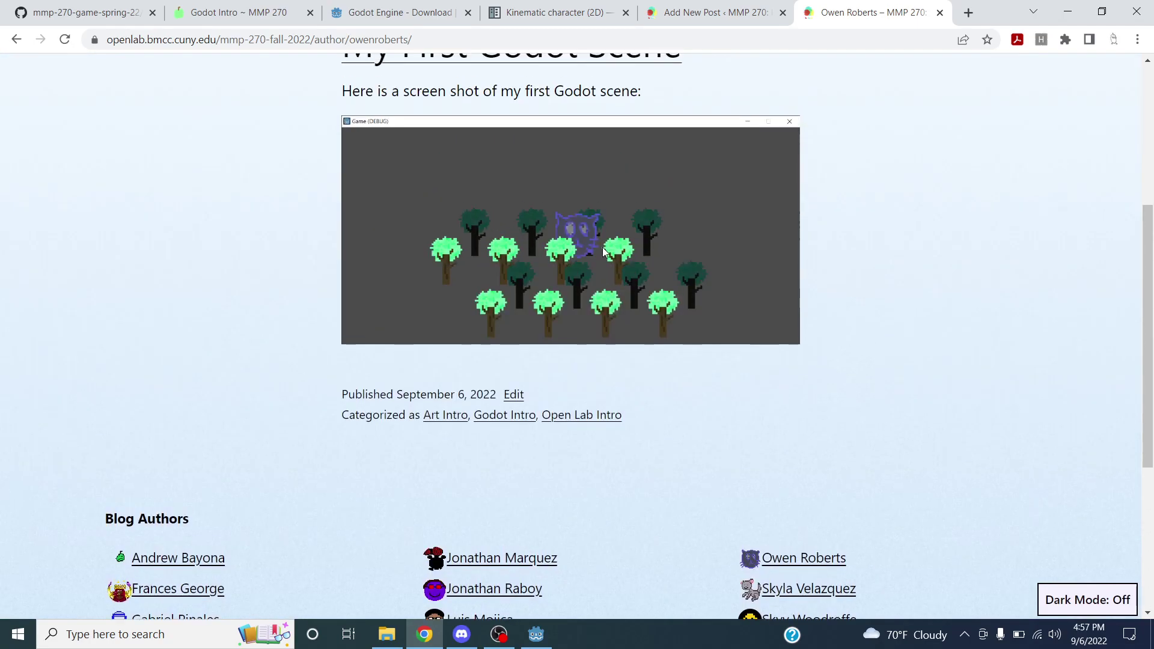
{"action": "scroll", "coordinate": [598, 216], "scroll_direction": "up", "scroll_amount": 3}
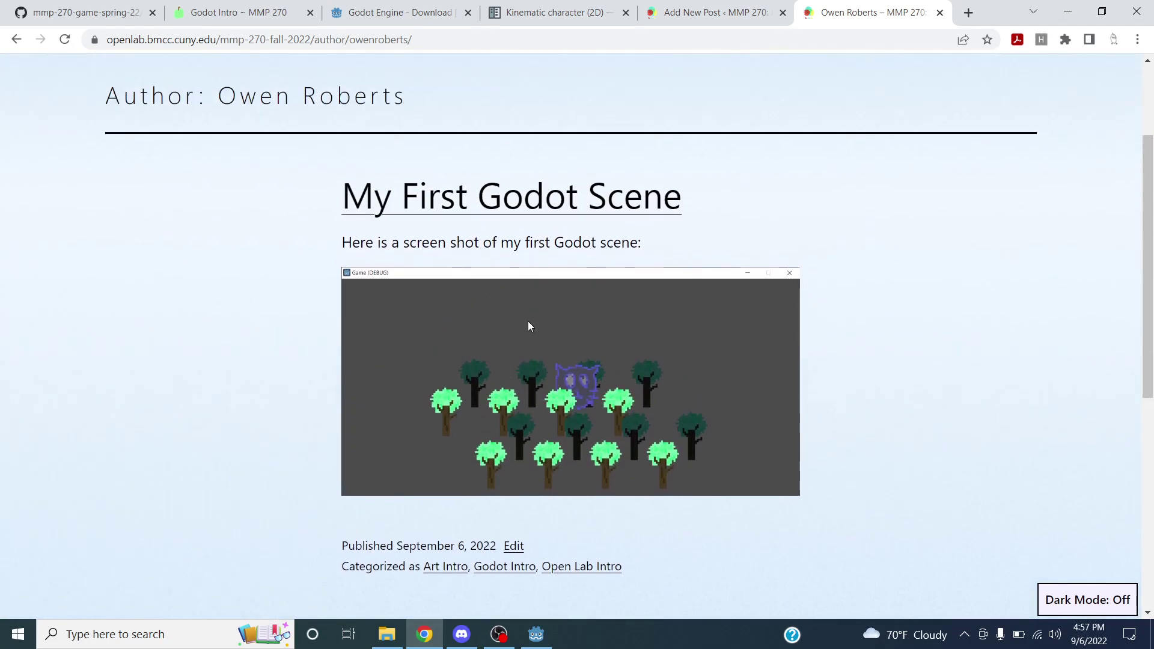
{"action": "scroll", "coordinate": [528, 326], "scroll_direction": "down", "scroll_amount": 1}
{"action": "scroll", "coordinate": [769, 235], "scroll_direction": "up", "scroll_amount": 2}
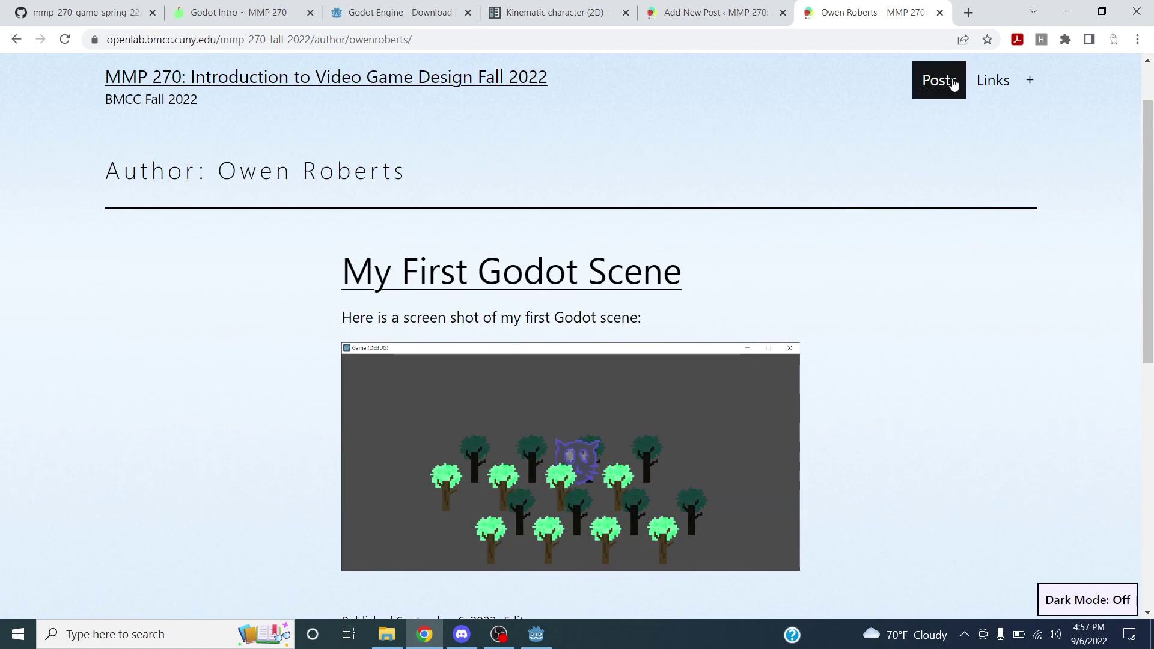
Open the course site's Posts page from the top navigation.
{"action": "left_click", "coordinate": [952, 84]}
{"action": "scroll", "coordinate": [297, 370], "scroll_direction": "down", "scroll_amount": 3}
{"action": "scroll", "coordinate": [291, 373], "scroll_direction": "up", "scroll_amount": 3}
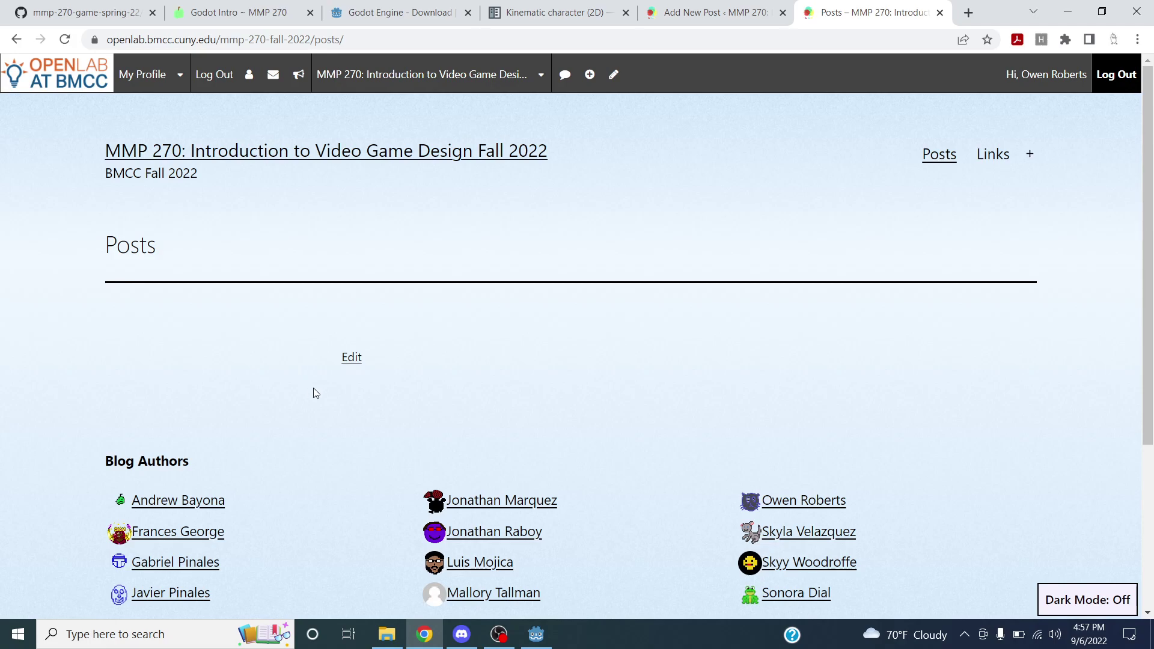
{"action": "left_click", "coordinate": [345, 359]}
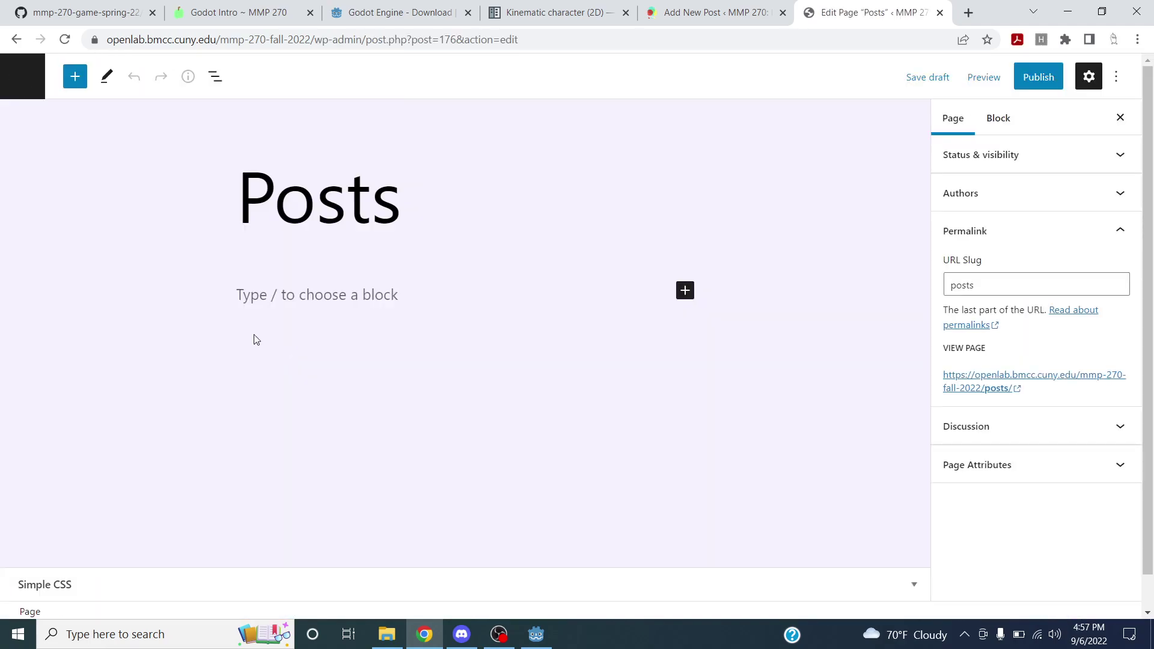
{"action": "left_click", "coordinate": [30, 81]}
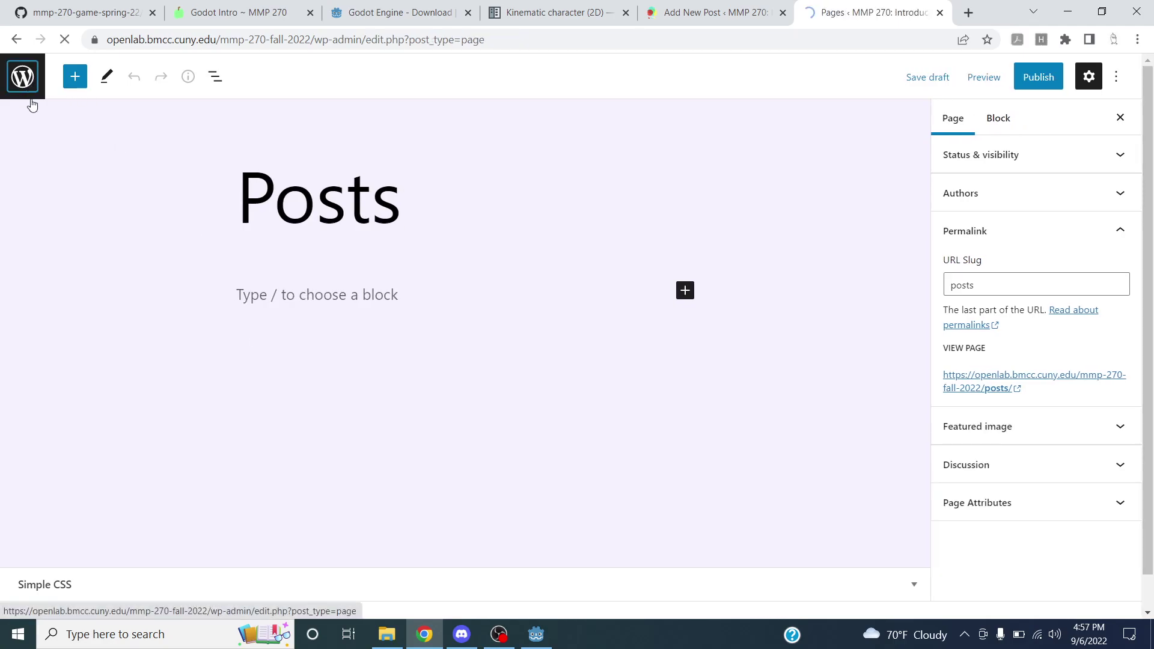
{"action": "mouse_move", "coordinate": [45, 471]}
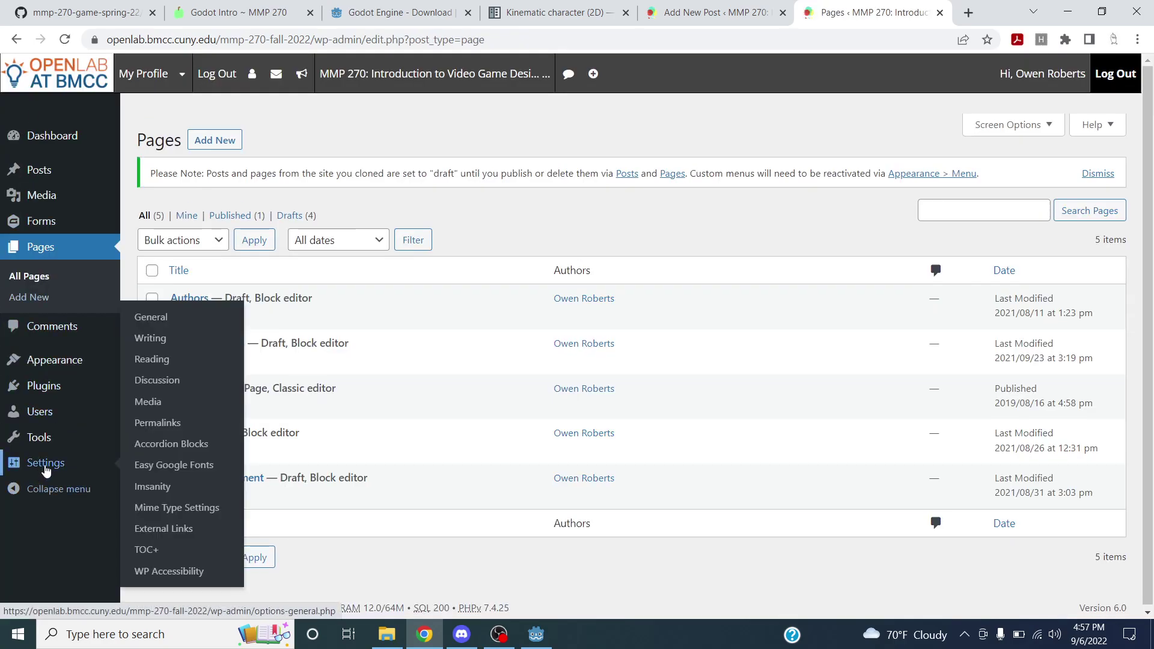
{"action": "left_click", "coordinate": [190, 358]}
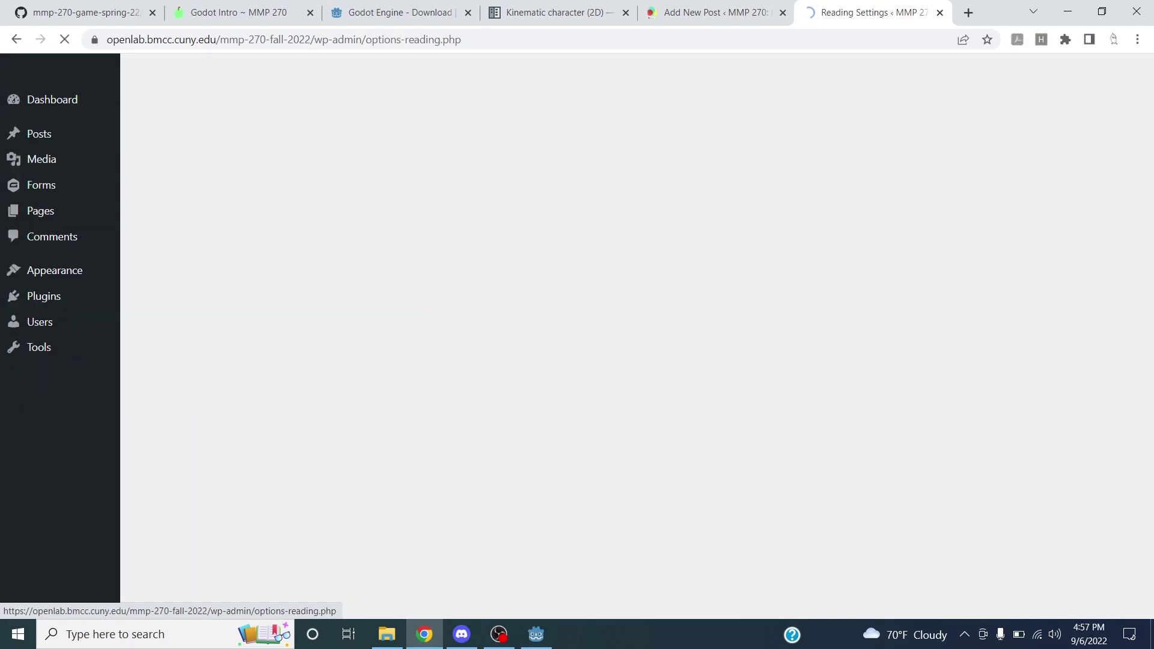
{"action": "left_click", "coordinate": [434, 321]}
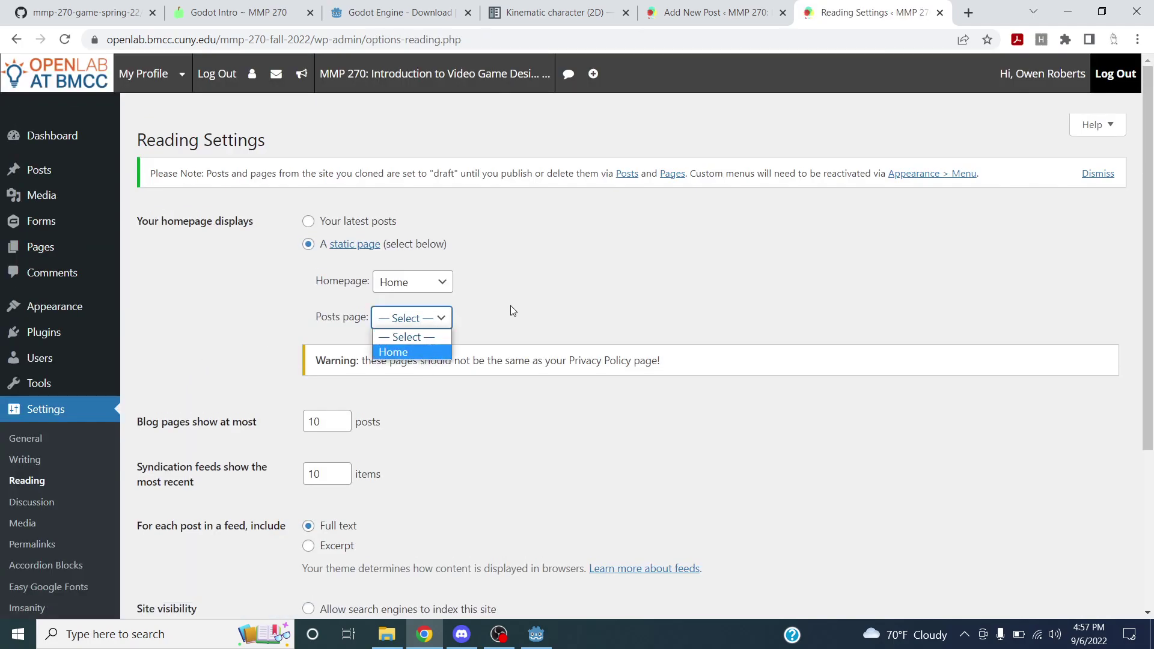
{"action": "left_click", "coordinate": [431, 353]}
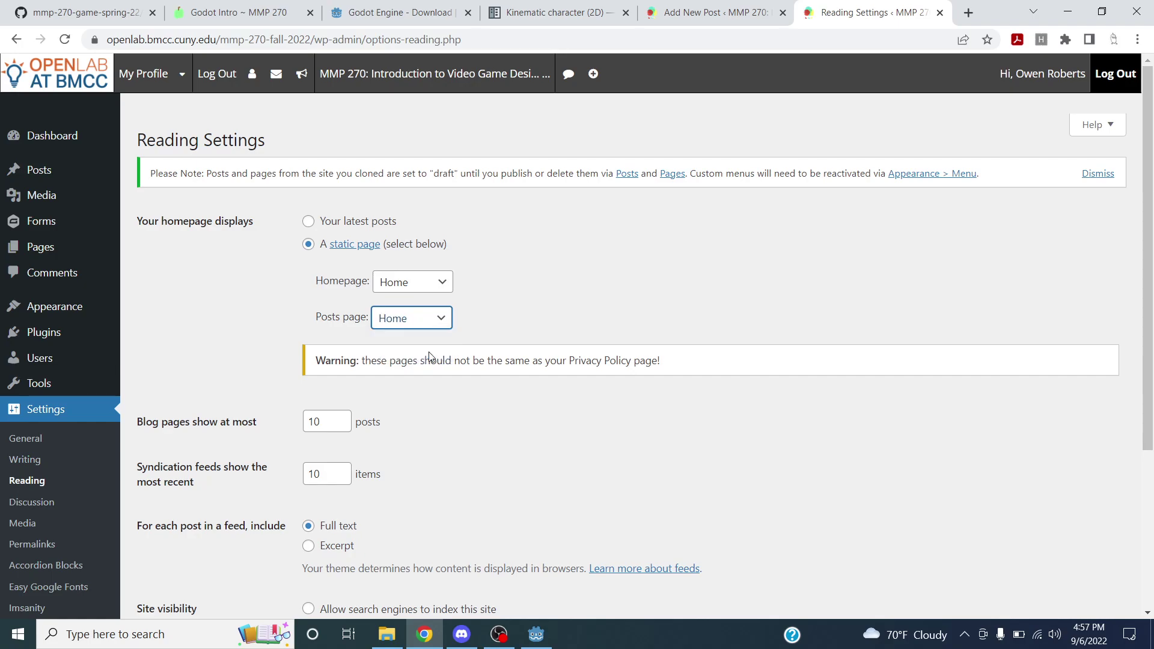
{"action": "left_click", "coordinate": [444, 327]}
{"action": "left_click", "coordinate": [419, 351]}
{"action": "left_click", "coordinate": [425, 286]}
{"action": "left_click", "coordinate": [442, 315]}
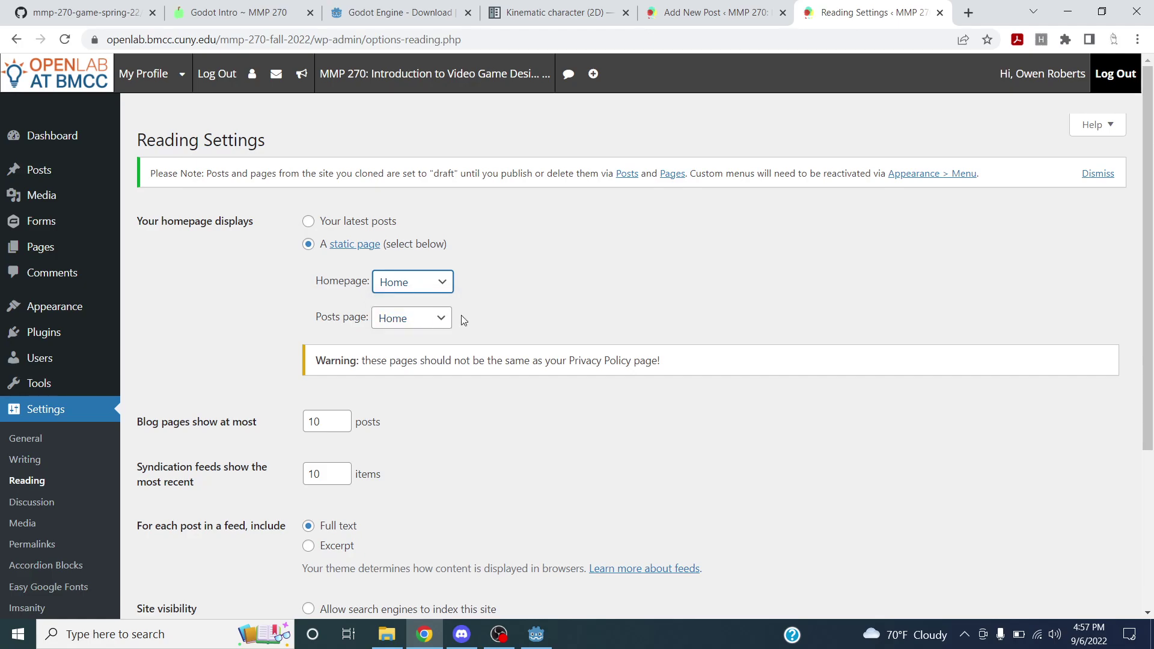
{"action": "left_click", "coordinate": [425, 320]}
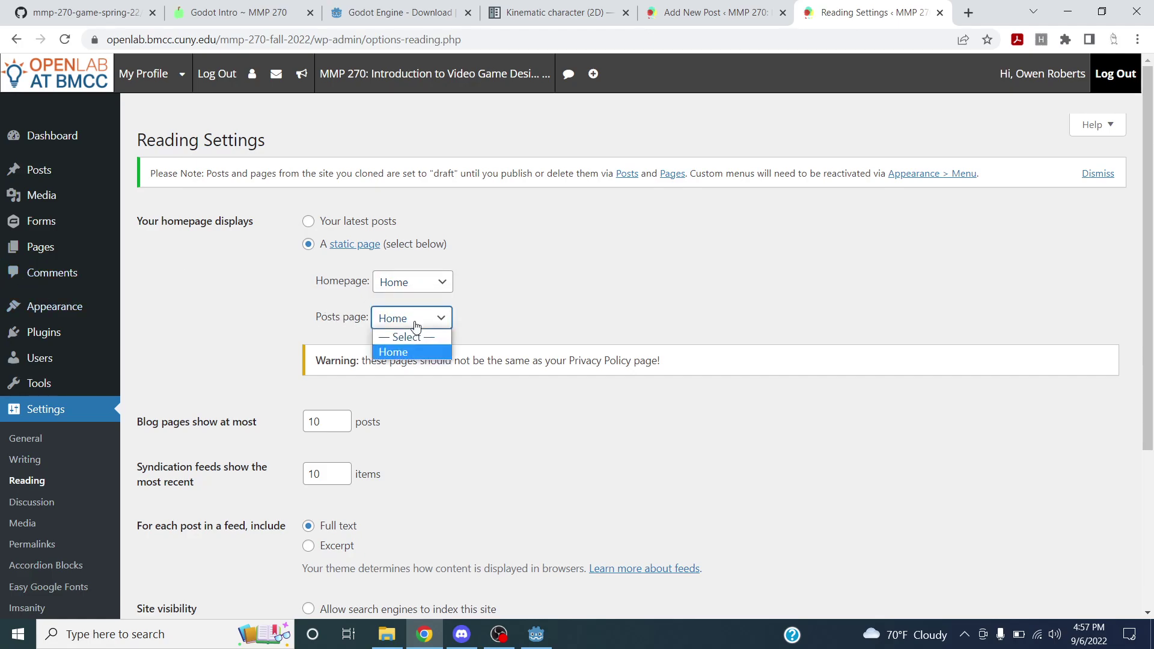
{"action": "left_click", "coordinate": [414, 337]}
{"action": "left_click", "coordinate": [40, 247]}
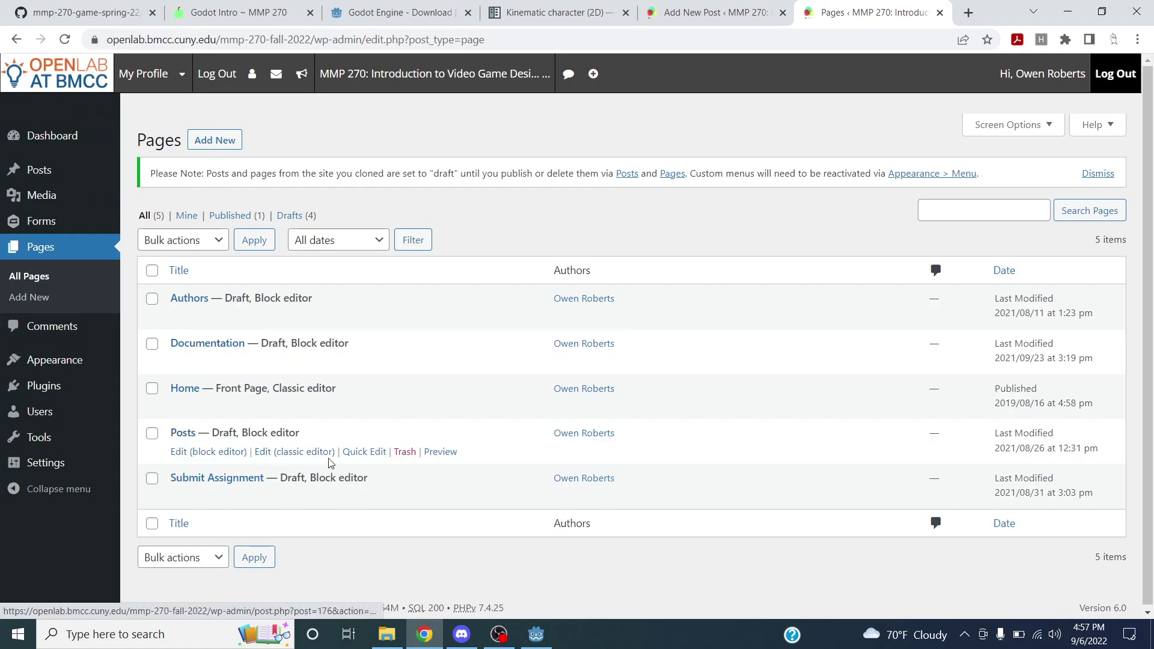
Publish the Posts page from the block editor and return to the pages list.
{"action": "left_click", "coordinate": [376, 452]}
{"action": "scroll", "coordinate": [625, 427], "scroll_direction": "down", "scroll_amount": 4}
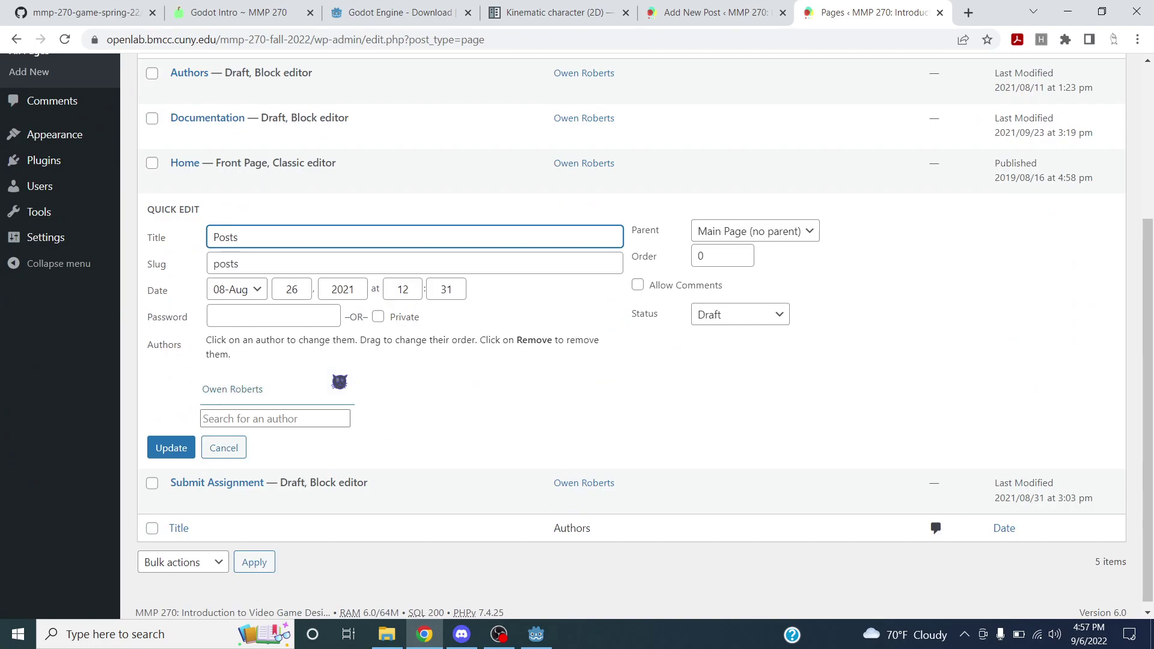
{"action": "left_click", "coordinate": [223, 447]}
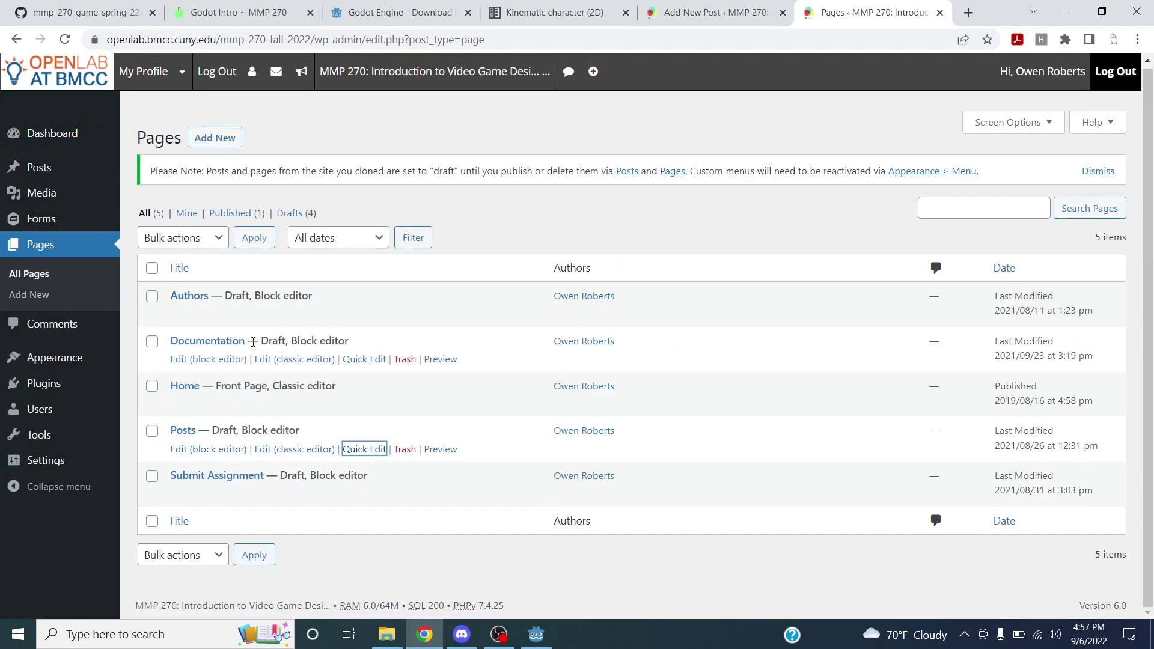
{"action": "left_click", "coordinate": [223, 455]}
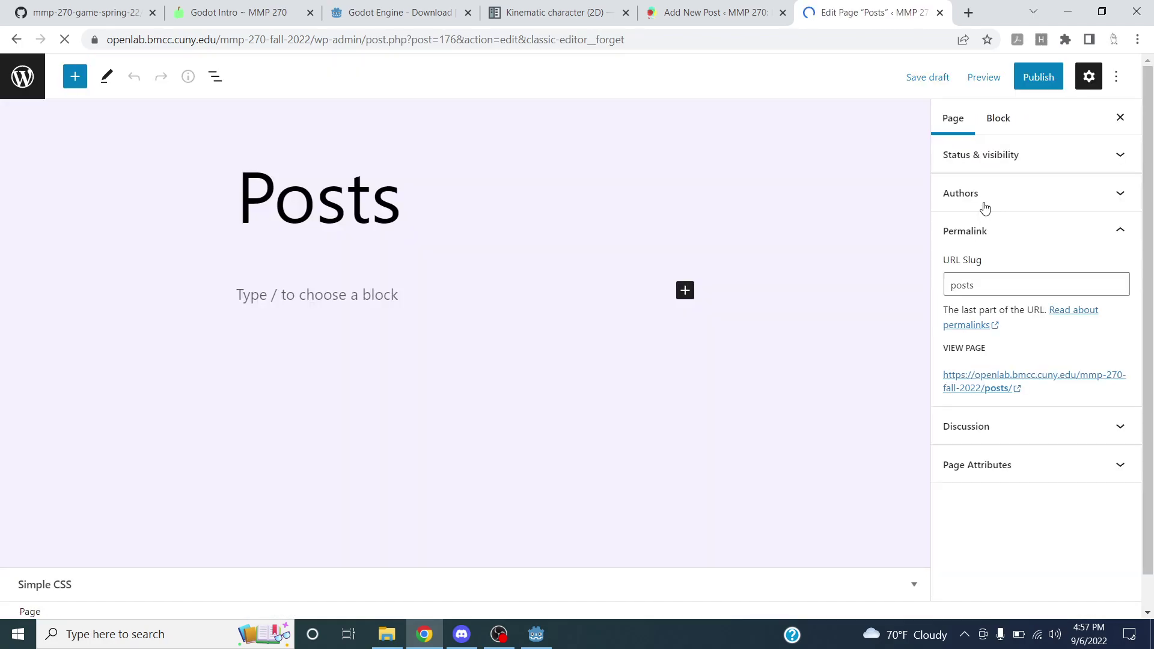
{"action": "left_click", "coordinate": [1045, 75]}
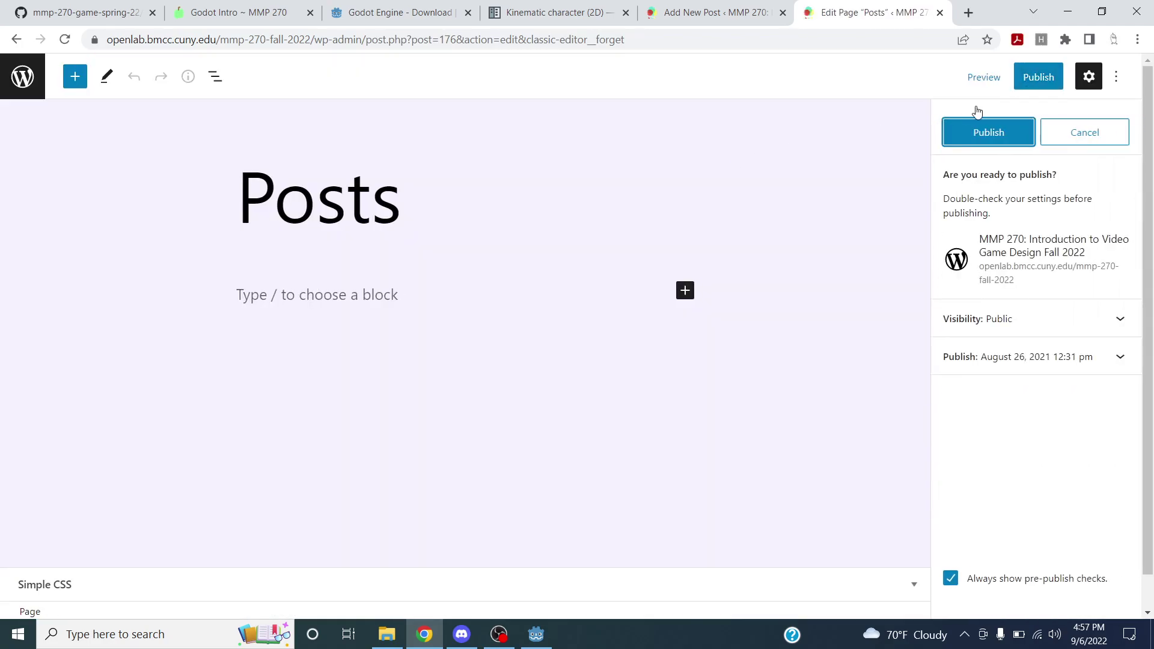
{"action": "left_click", "coordinate": [981, 129]}
{"action": "left_click", "coordinate": [22, 74]}
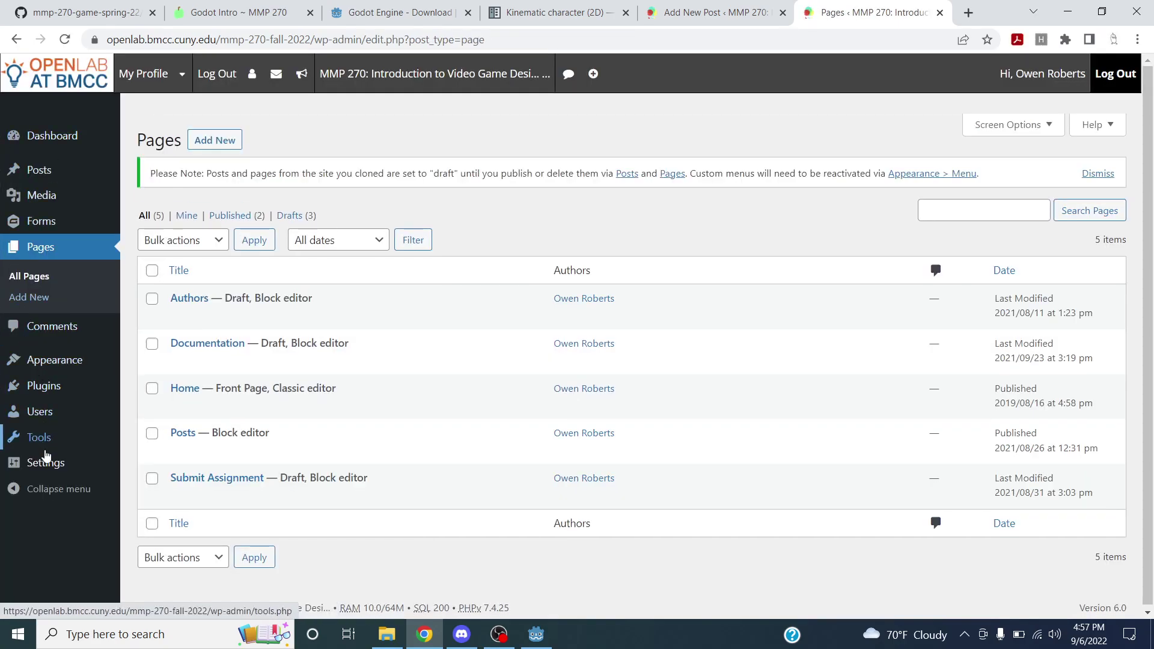
Set Posts as the posts page in Reading Settings and save the changes.
{"action": "mouse_move", "coordinate": [45, 457]}
{"action": "left_click", "coordinate": [157, 359]}
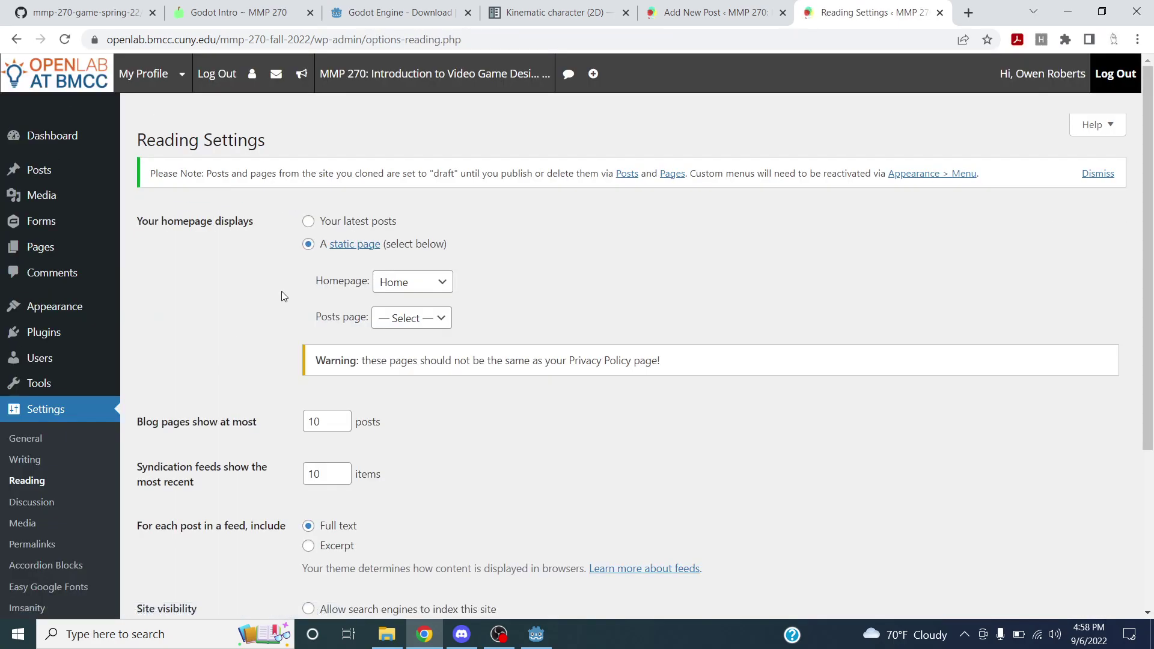
{"action": "left_click", "coordinate": [412, 317]}
{"action": "left_click", "coordinate": [396, 364]}
{"action": "scroll", "coordinate": [287, 393], "scroll_direction": "down", "scroll_amount": 1}
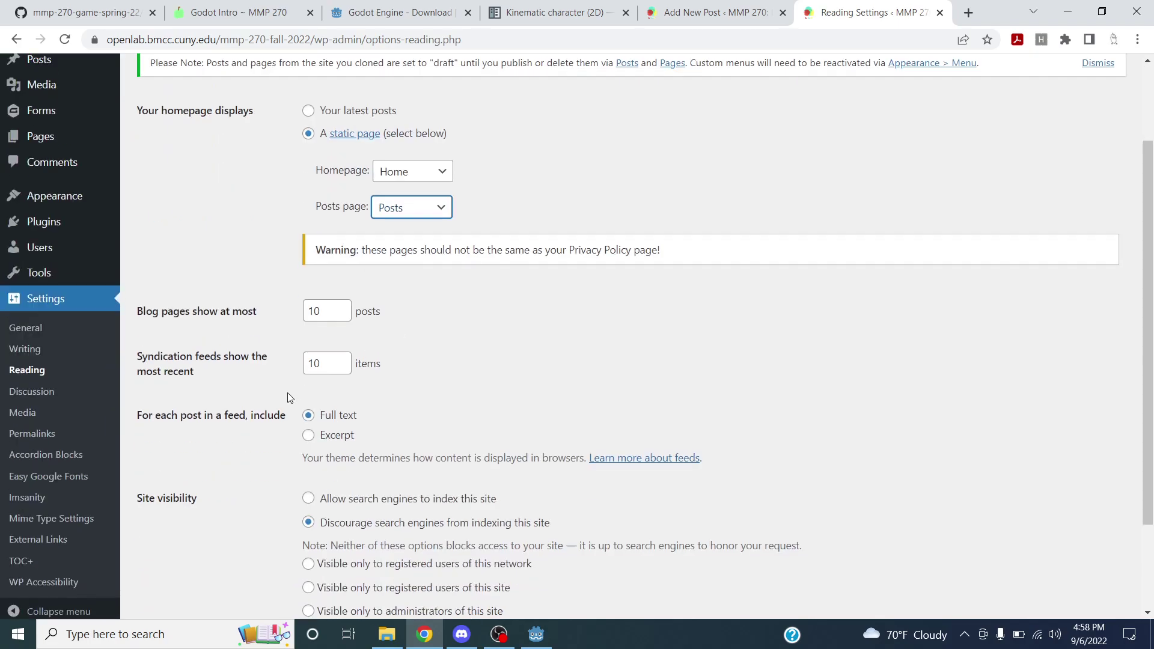
{"action": "scroll", "coordinate": [288, 393], "scroll_direction": "down", "scroll_amount": 3}
{"action": "left_click", "coordinate": [173, 541]}
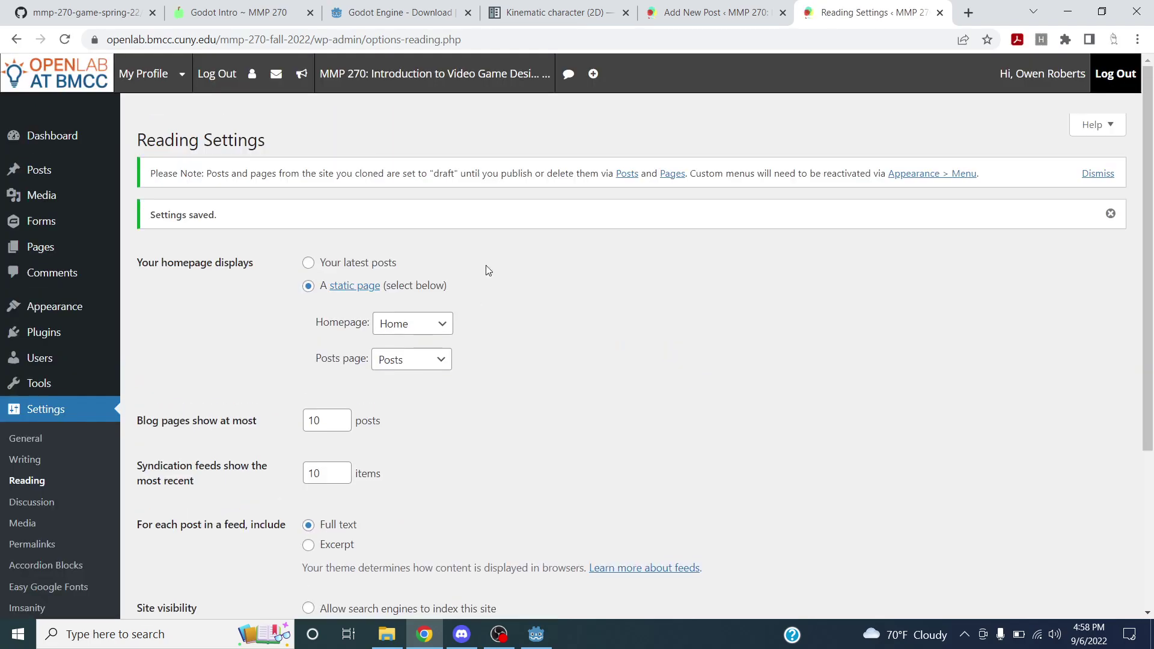
Visit the live site's Posts page and confirm My First Godot Scene is listed.
{"action": "mouse_move", "coordinate": [433, 73]}
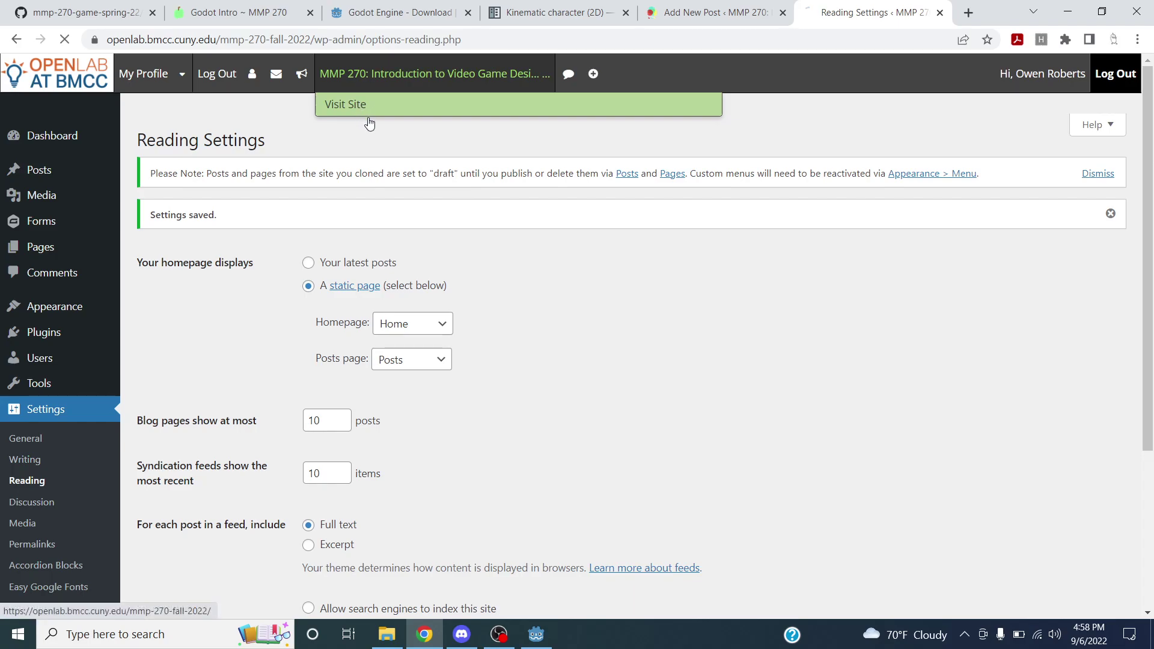
{"action": "left_click", "coordinate": [345, 103]}
{"action": "left_click", "coordinate": [938, 155]}
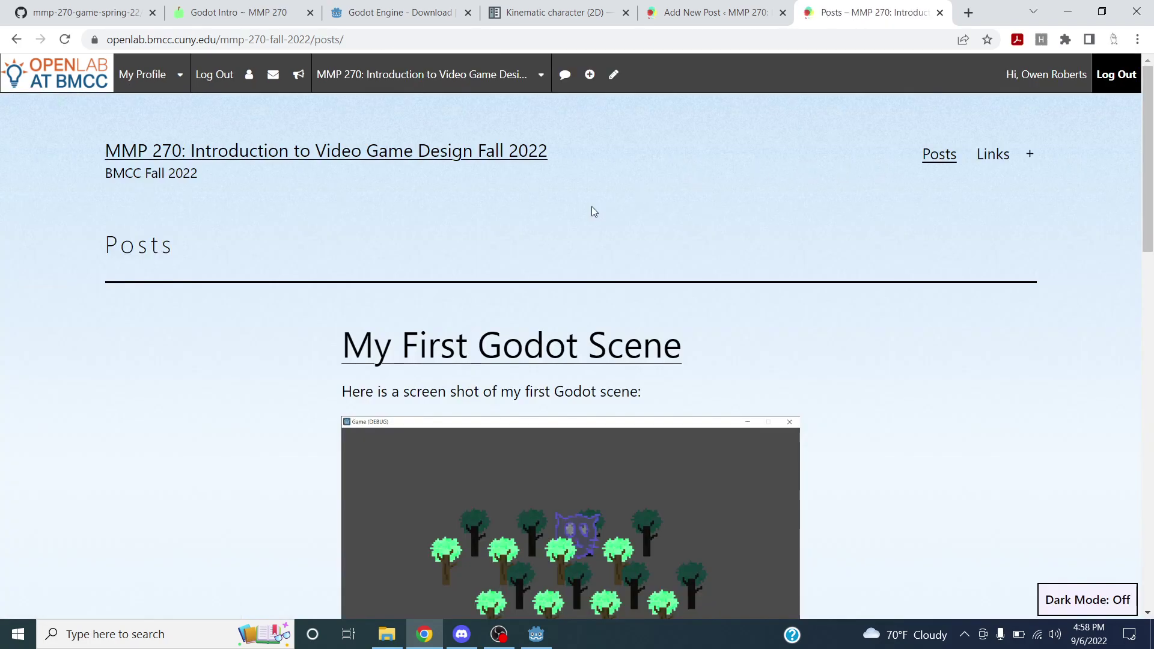
{"action": "scroll", "coordinate": [523, 183], "scroll_direction": "down", "scroll_amount": 6}
{"action": "scroll", "coordinate": [520, 164], "scroll_direction": "down", "scroll_amount": 9}
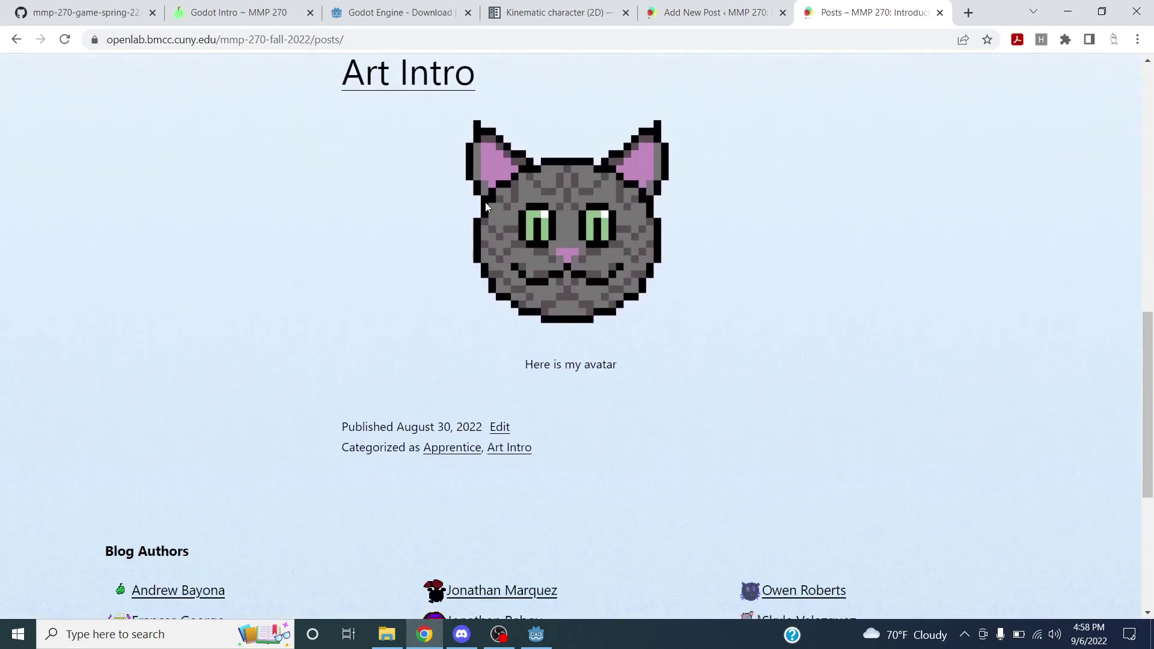
{"action": "scroll", "coordinate": [319, 216], "scroll_direction": "down", "scroll_amount": 2}
{"action": "scroll", "coordinate": [316, 221], "scroll_direction": "up", "scroll_amount": 8}
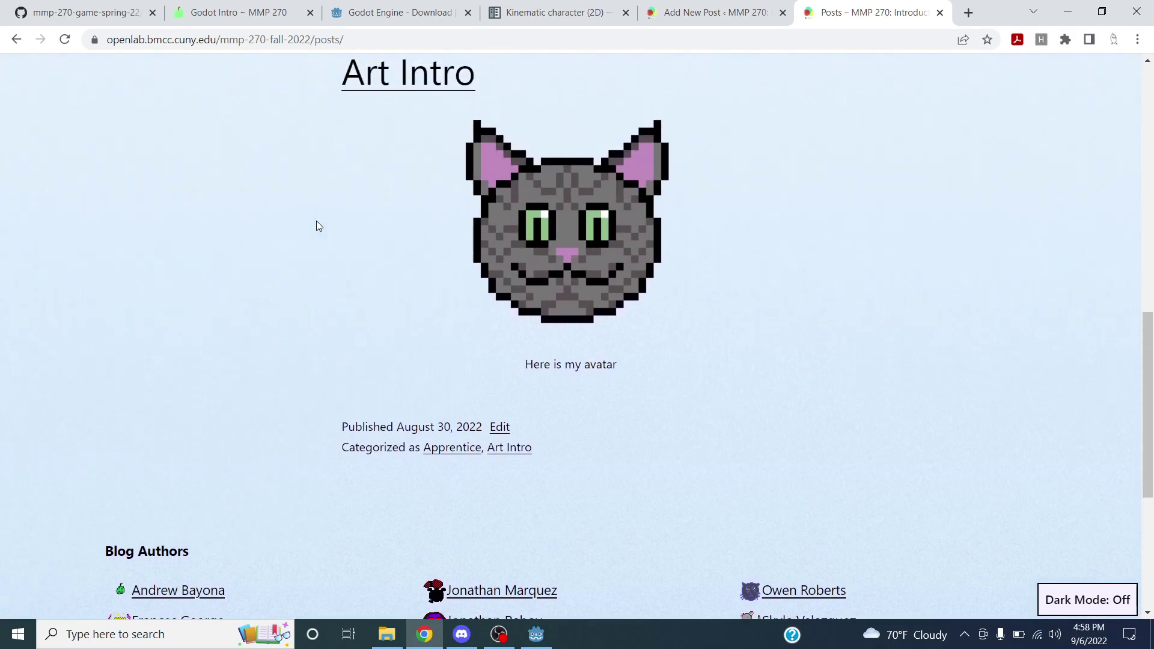
{"action": "scroll", "coordinate": [322, 225], "scroll_direction": "up", "scroll_amount": 2}
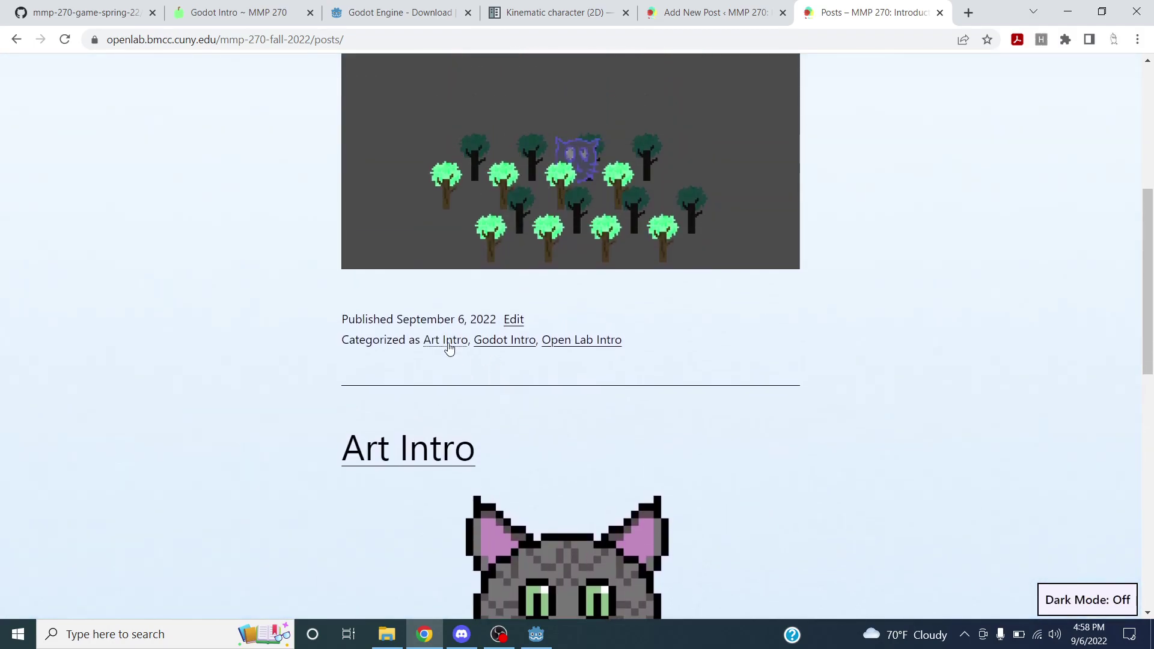
Open the Godot Intro category listing, then return to the course site's home page.
{"action": "left_click", "coordinate": [512, 343]}
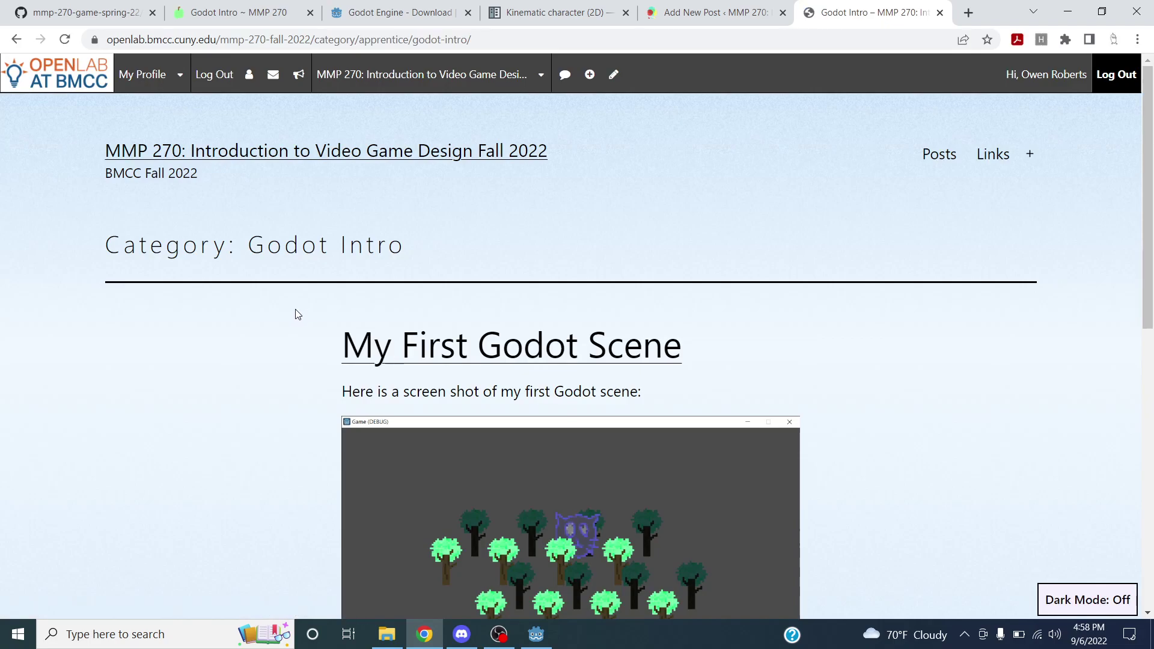
{"action": "scroll", "coordinate": [296, 310], "scroll_direction": "down", "scroll_amount": 8}
{"action": "scroll", "coordinate": [294, 304], "scroll_direction": "up", "scroll_amount": 10}
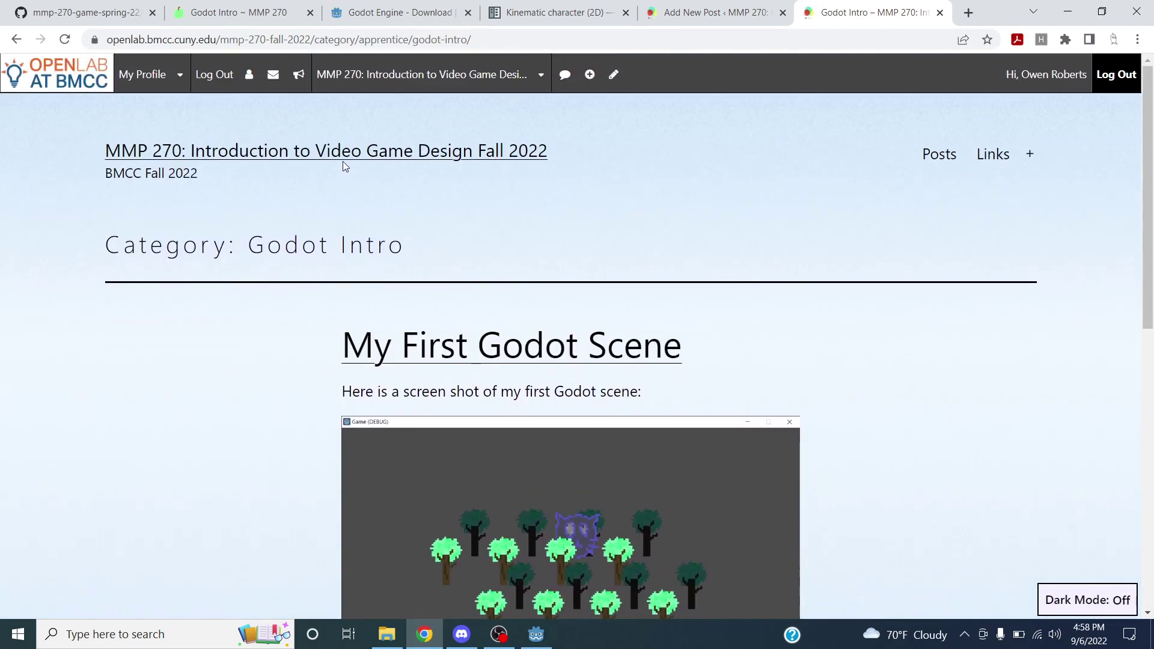
{"action": "left_click", "coordinate": [343, 160]}
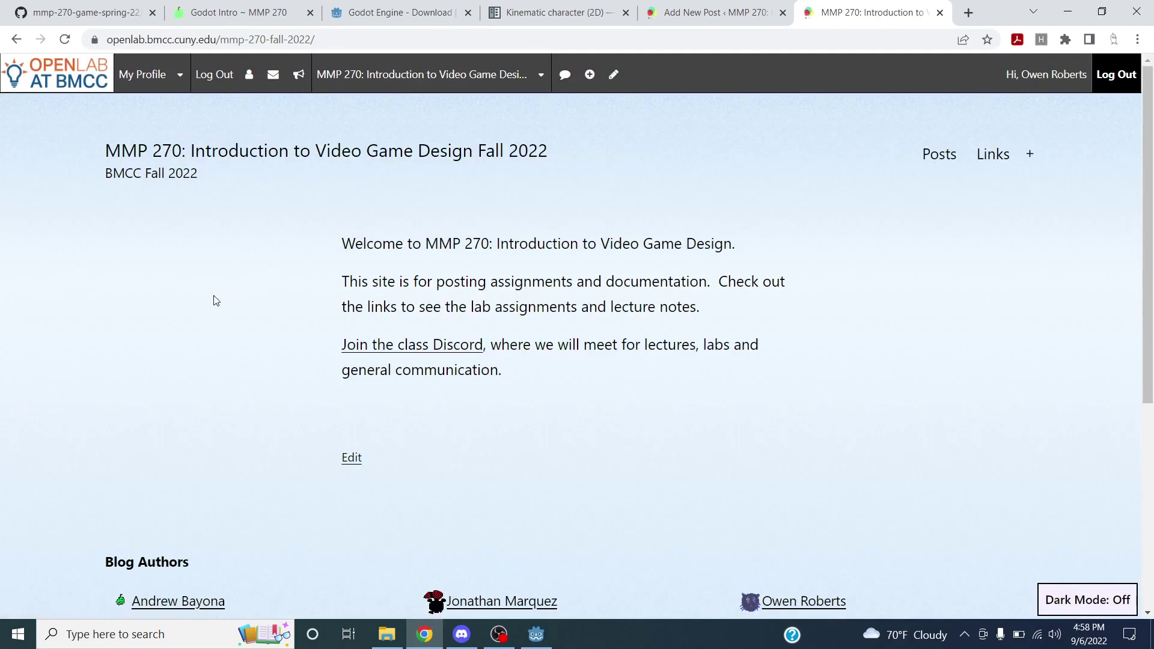
{"action": "scroll", "coordinate": [212, 293], "scroll_direction": "down", "scroll_amount": 4}
{"action": "scroll", "coordinate": [287, 250], "scroll_direction": "up", "scroll_amount": 5}
In the Godot Intro lab tab, highlight steps 11–12 on preview and scenery.
{"action": "left_click", "coordinate": [220, 26]}
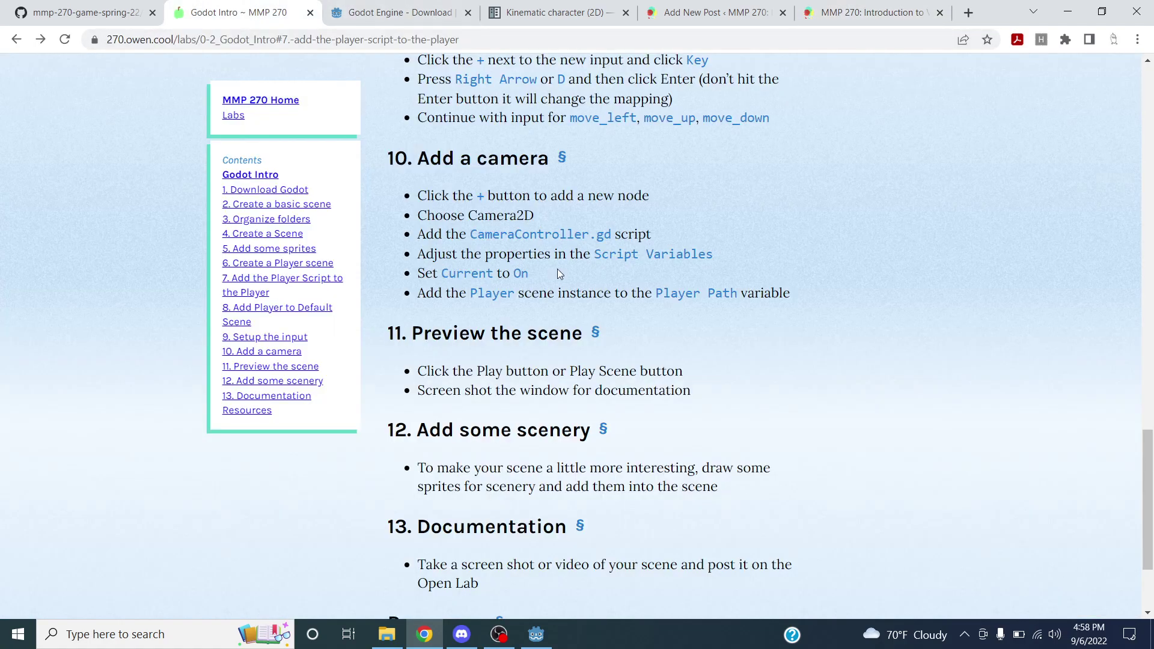
{"action": "scroll", "coordinate": [589, 330], "scroll_direction": "down", "scroll_amount": 1}
{"action": "left_click_drag", "start_coordinate": [395, 257], "coordinate": [706, 347]}
{"action": "scroll", "coordinate": [577, 339], "scroll_direction": "down", "scroll_amount": 1}
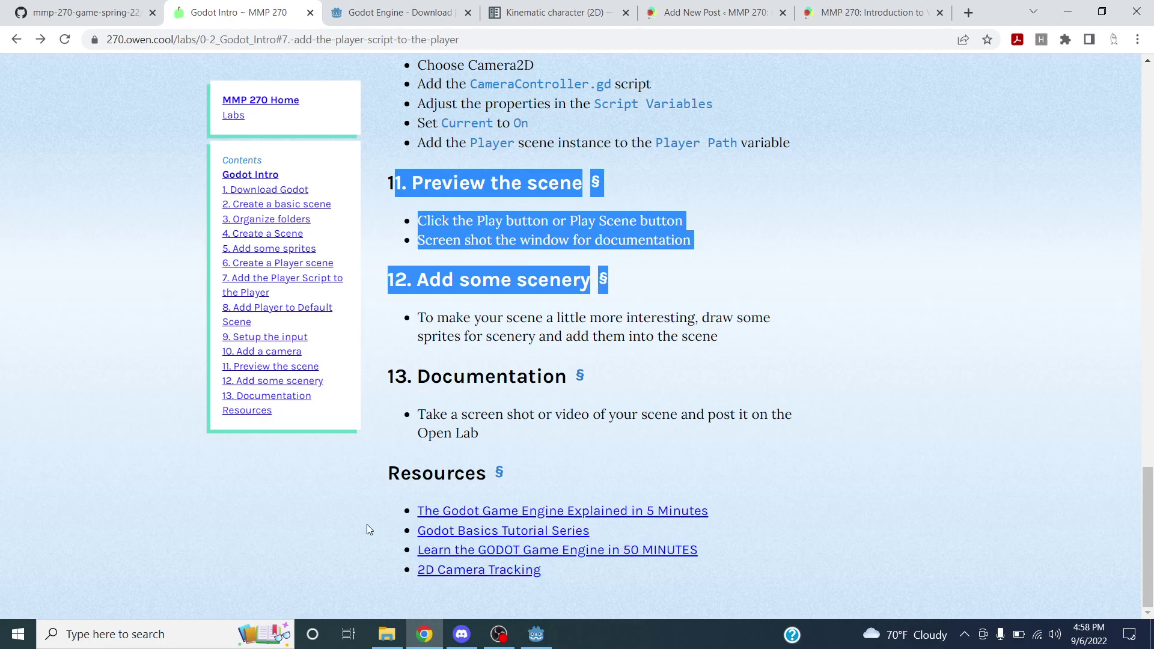
Clear the lab text selection and bring OBS Studio to the front.
{"action": "left_click", "coordinate": [844, 291]}
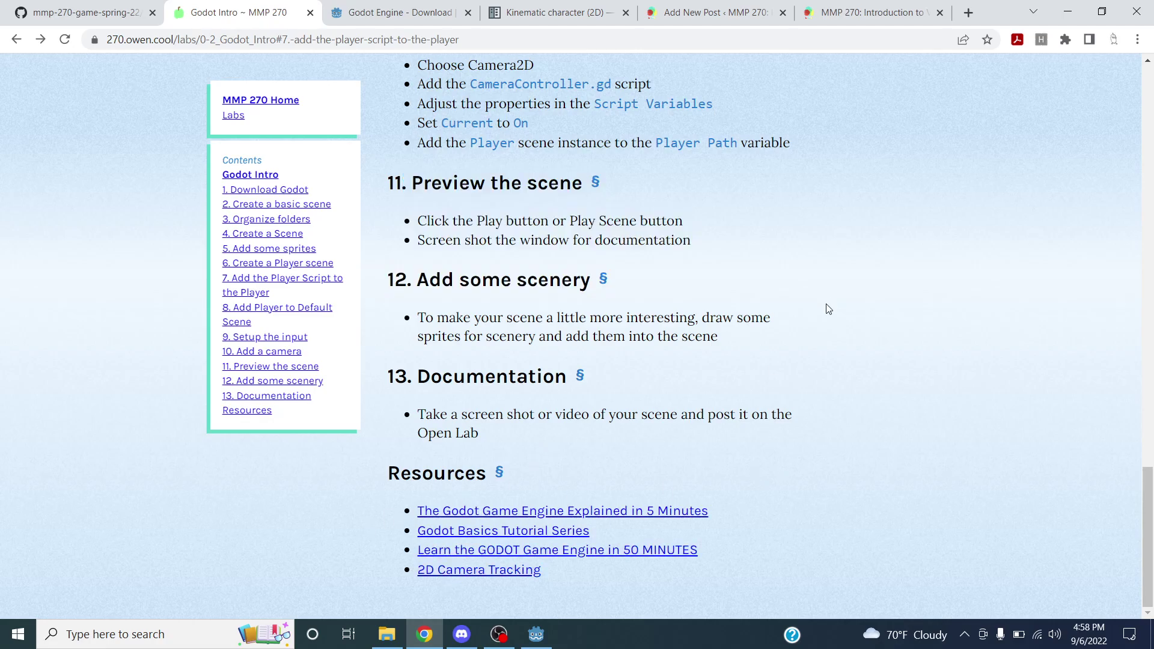
{"action": "scroll", "coordinate": [581, 402], "scroll_direction": "up", "scroll_amount": 20}
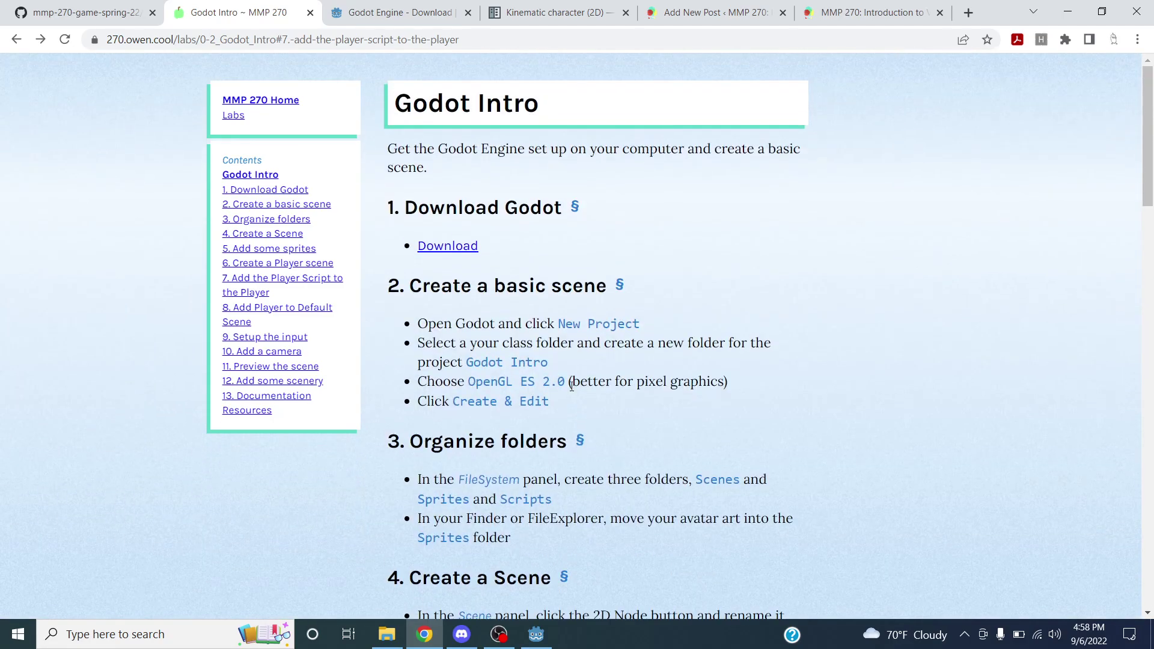
{"action": "left_click", "coordinate": [498, 633]}
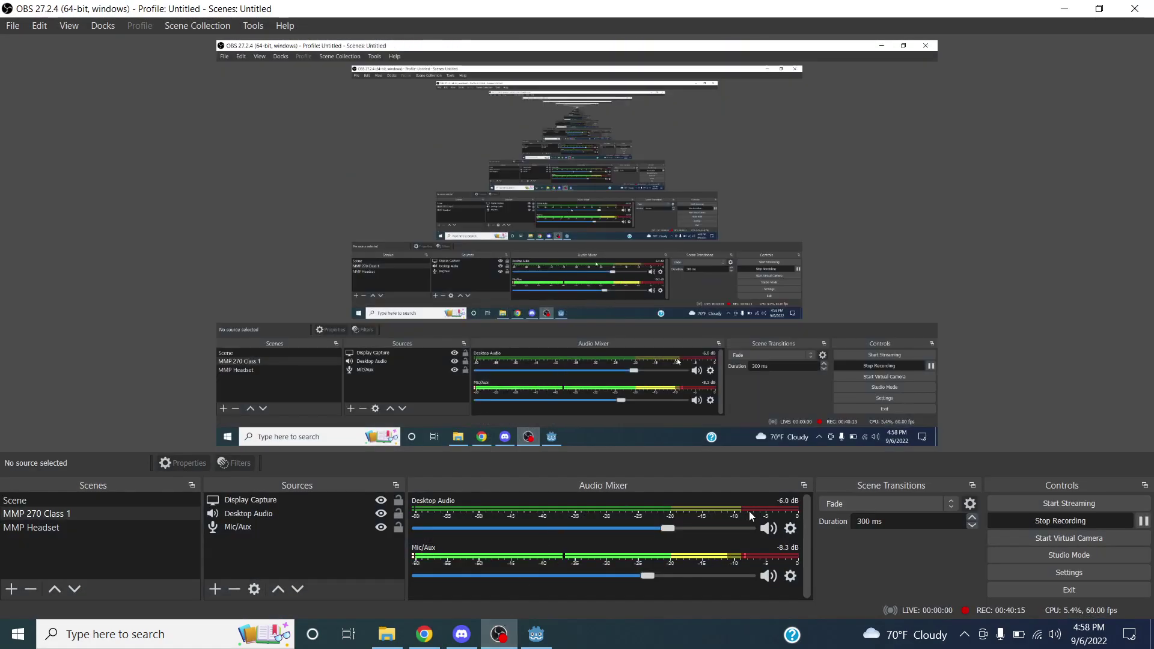